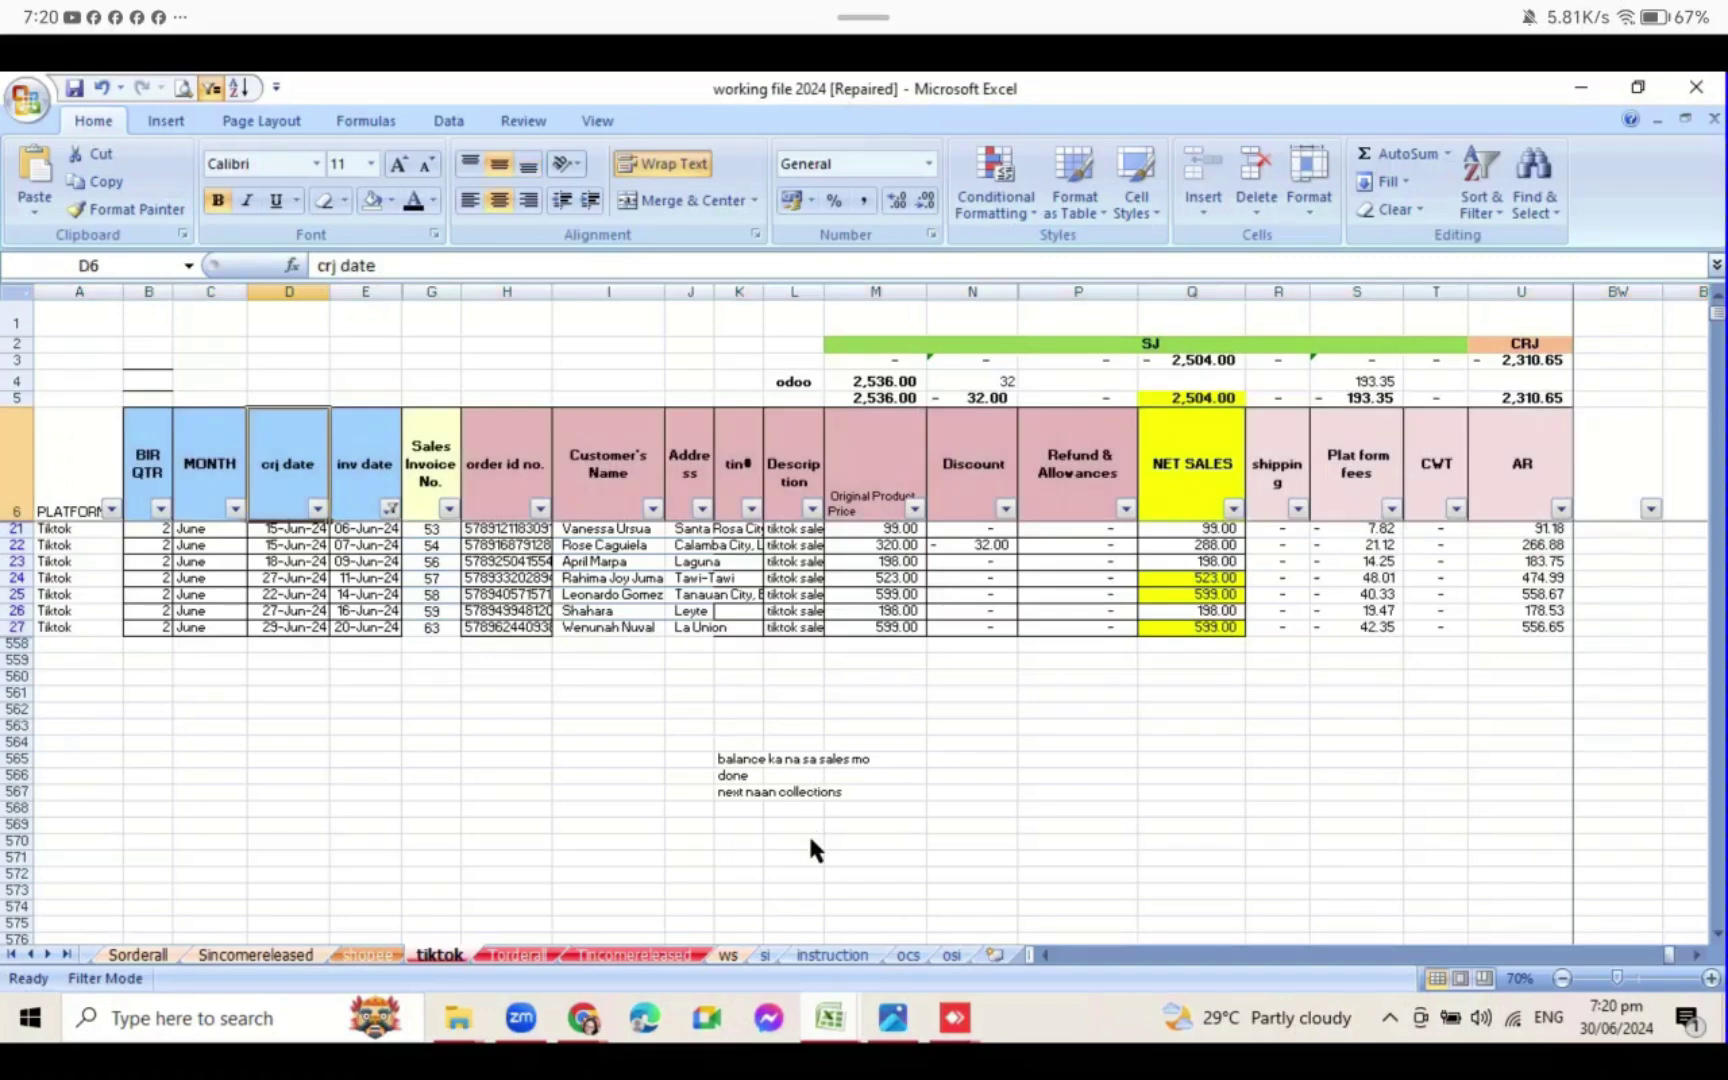
- Copy the crj date entries in rows 21 to 27 of the tiktok sheet
click(317, 508)
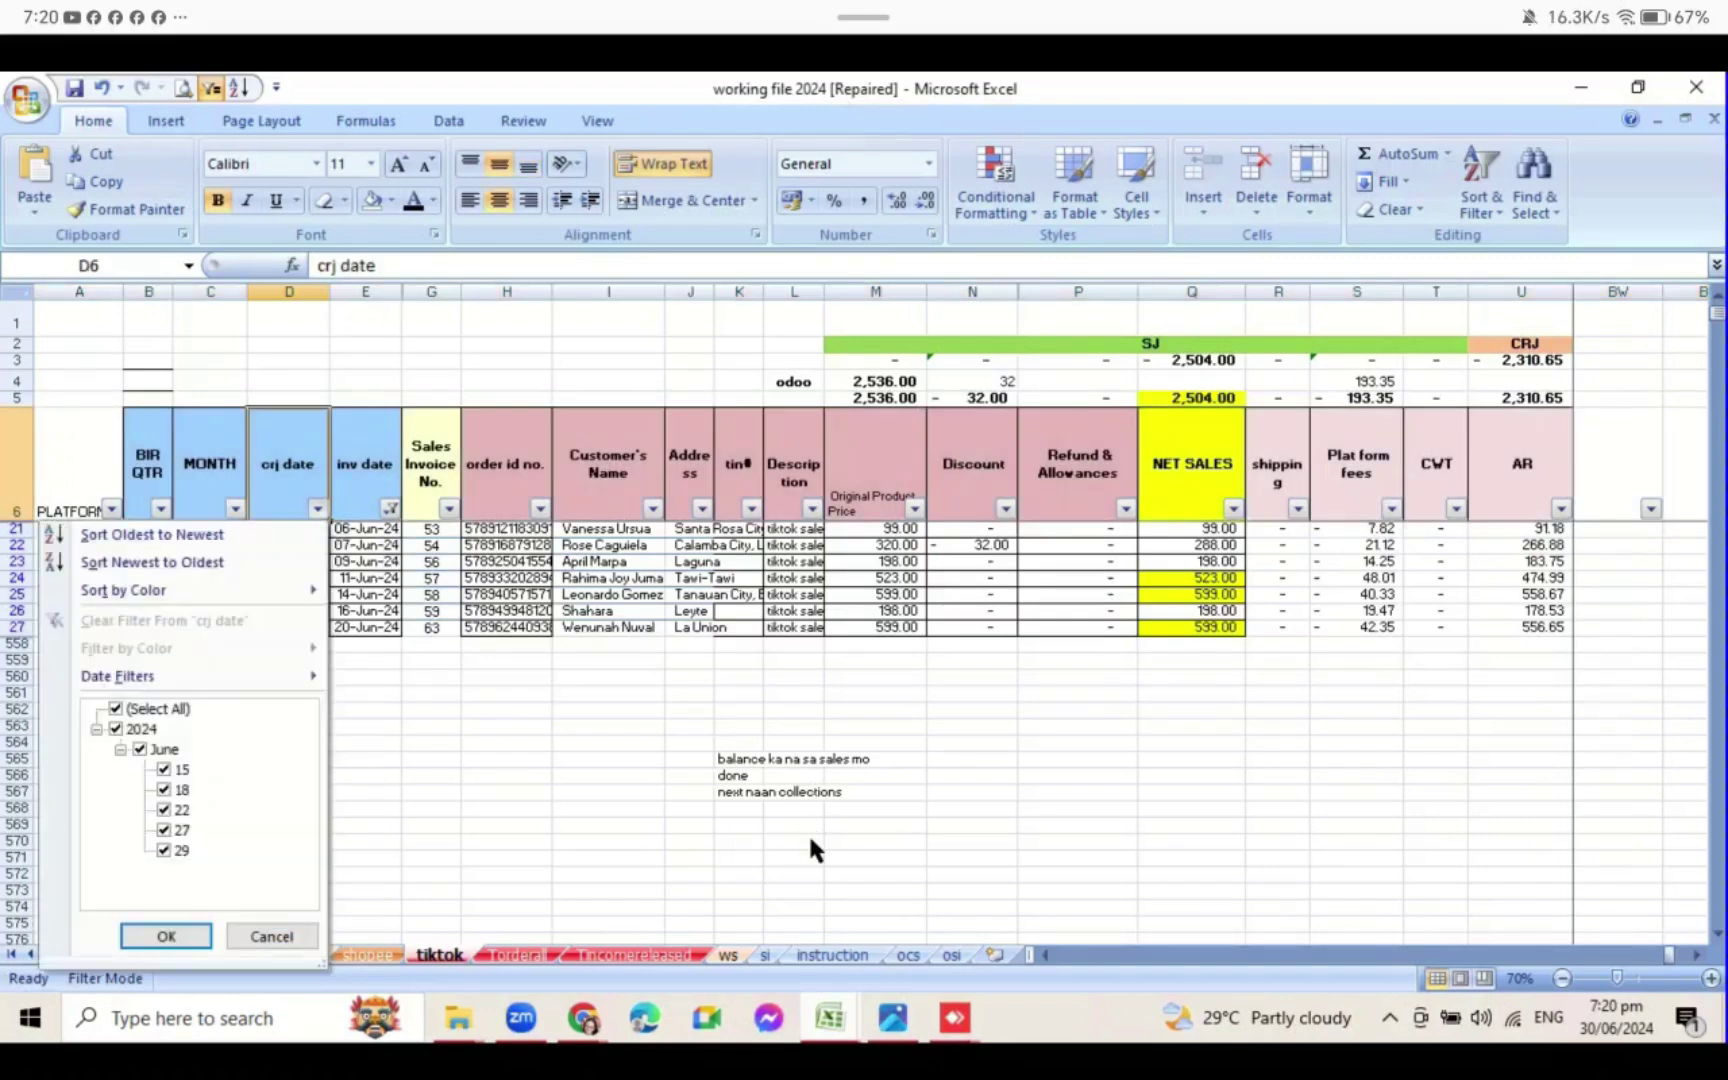
key(Escape)
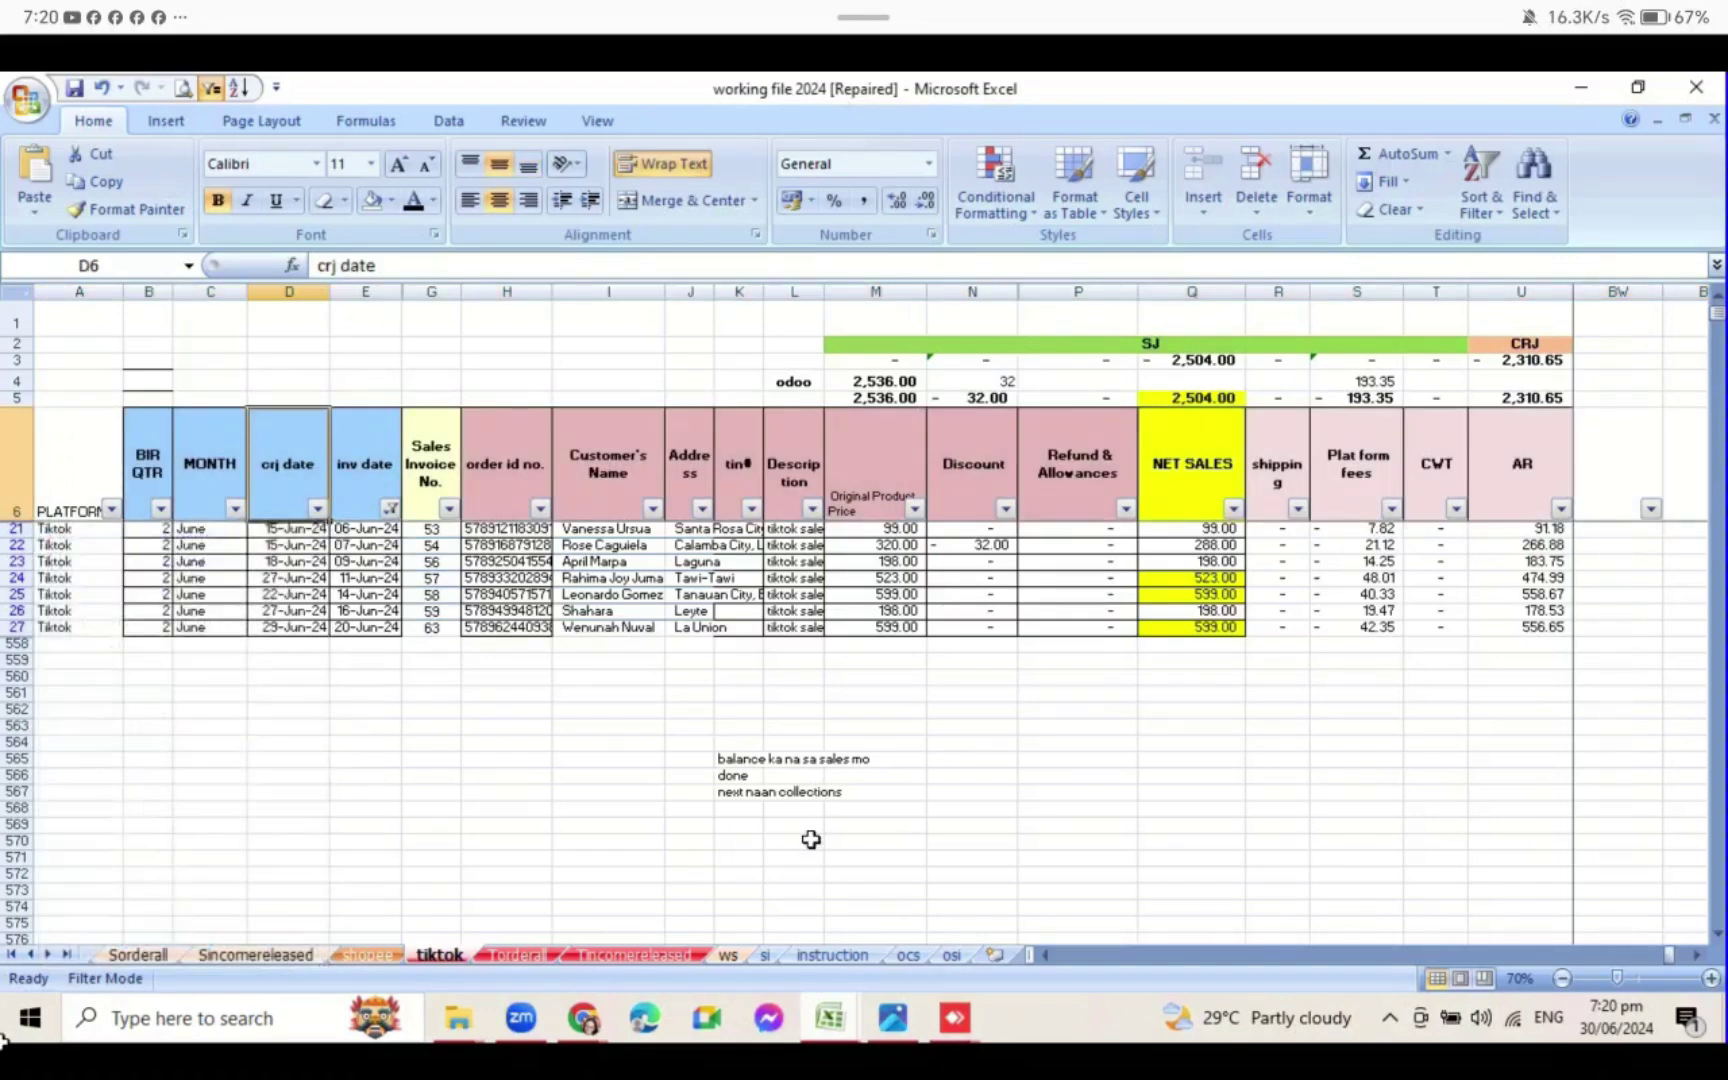
key(Down)
key(shift+Down)
key(shift+Down)
key(shift+Down)
key(shift+Down)
key(shift+Down)
key(shift+Down)
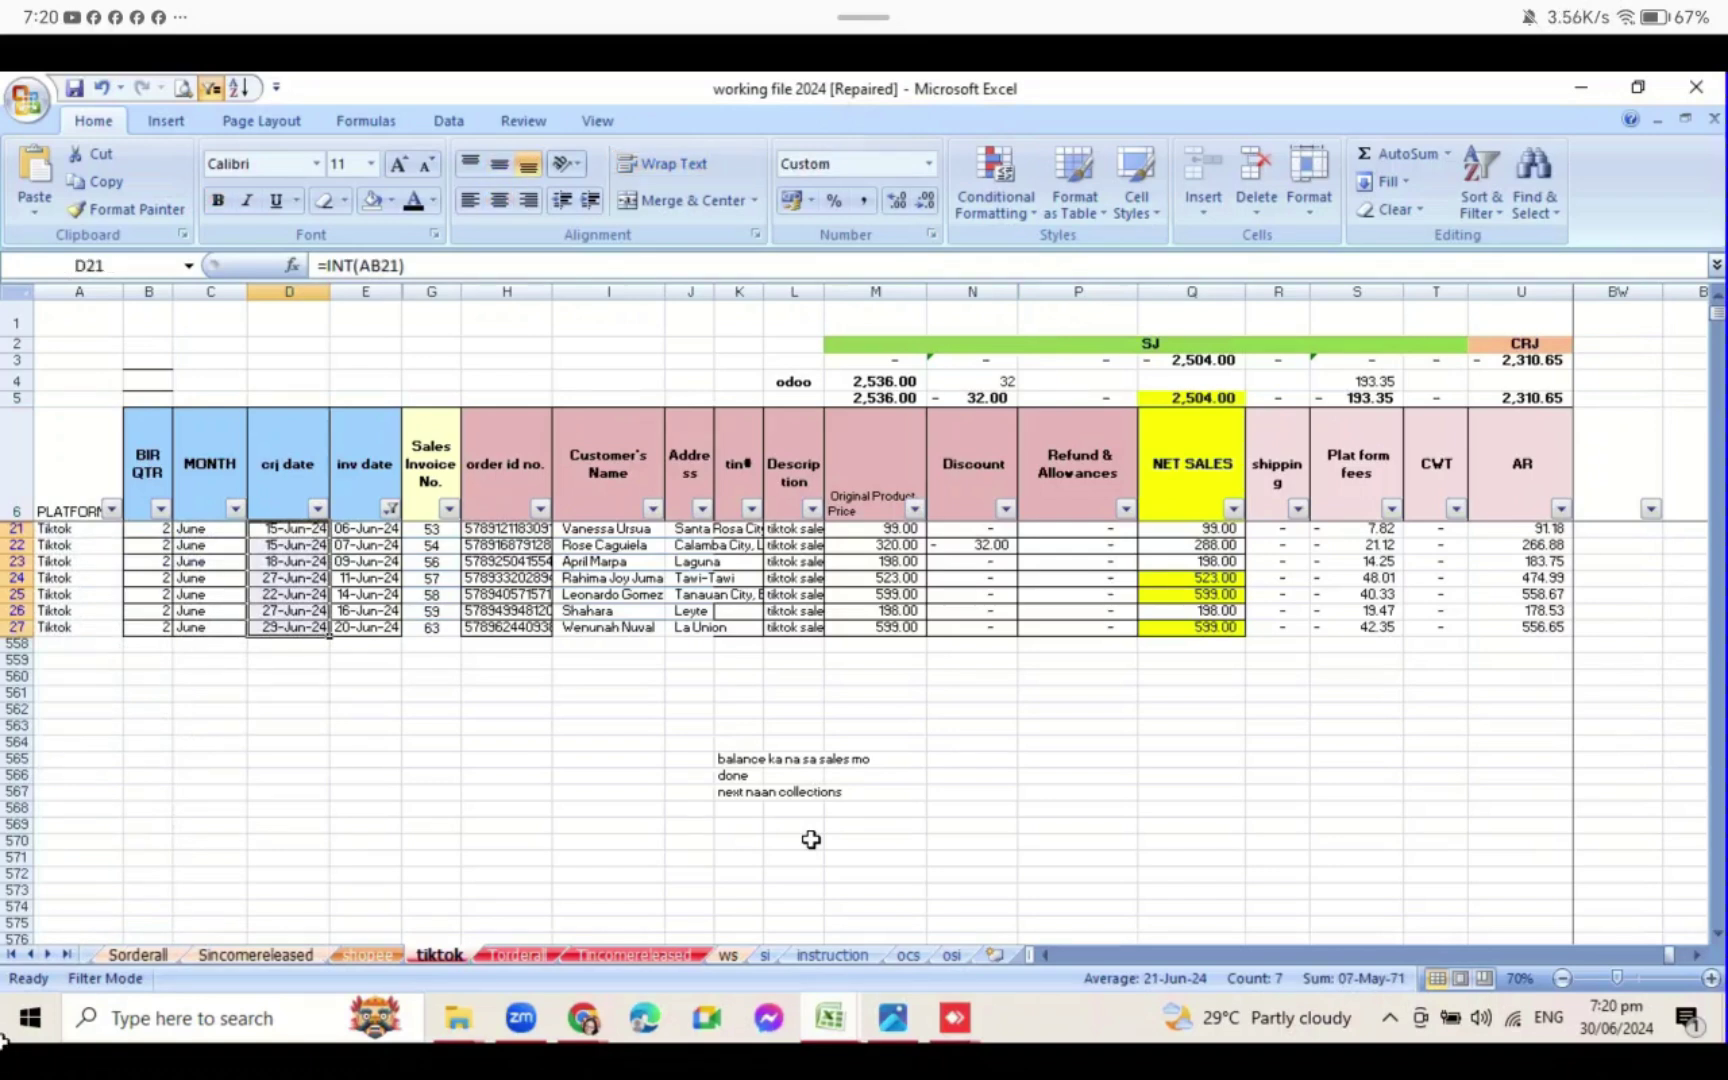
key(ctrl+c)
- Clear the old customer, amount, date and reference entries in A2:D9 of the or sheet in the odoo template cs workbook
mouse_move(830, 1017)
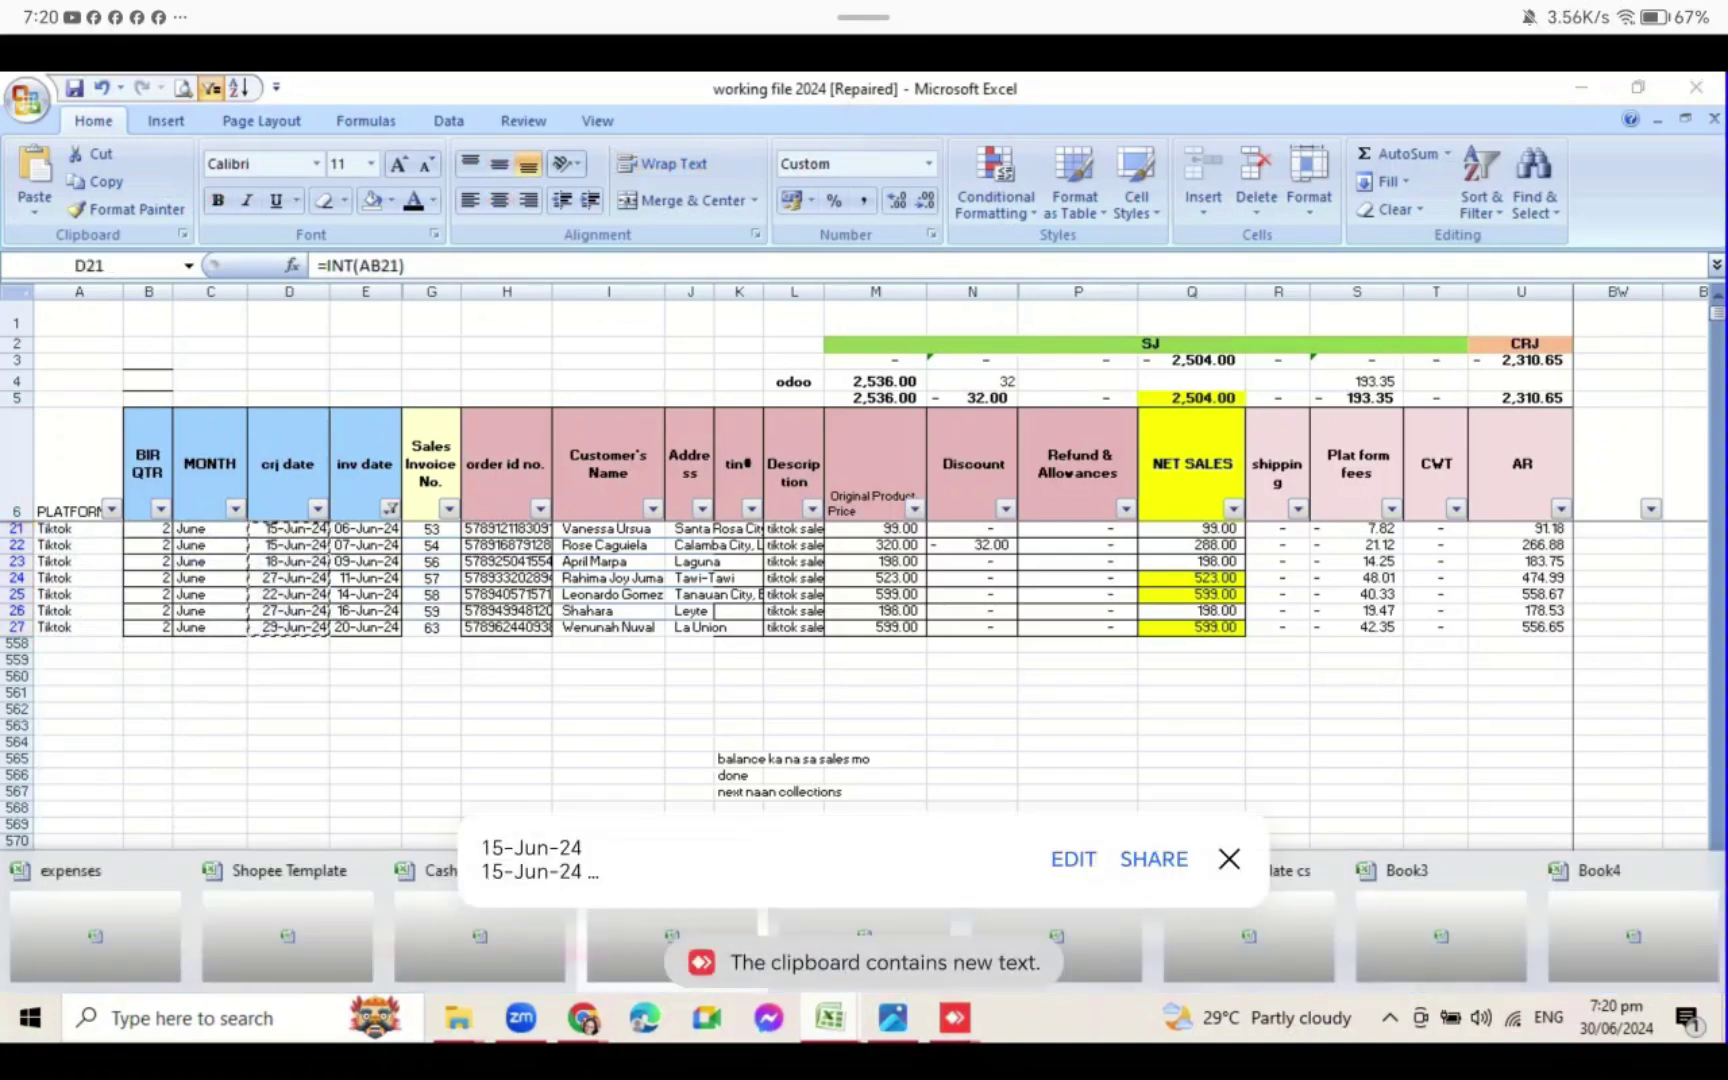
click(918, 953)
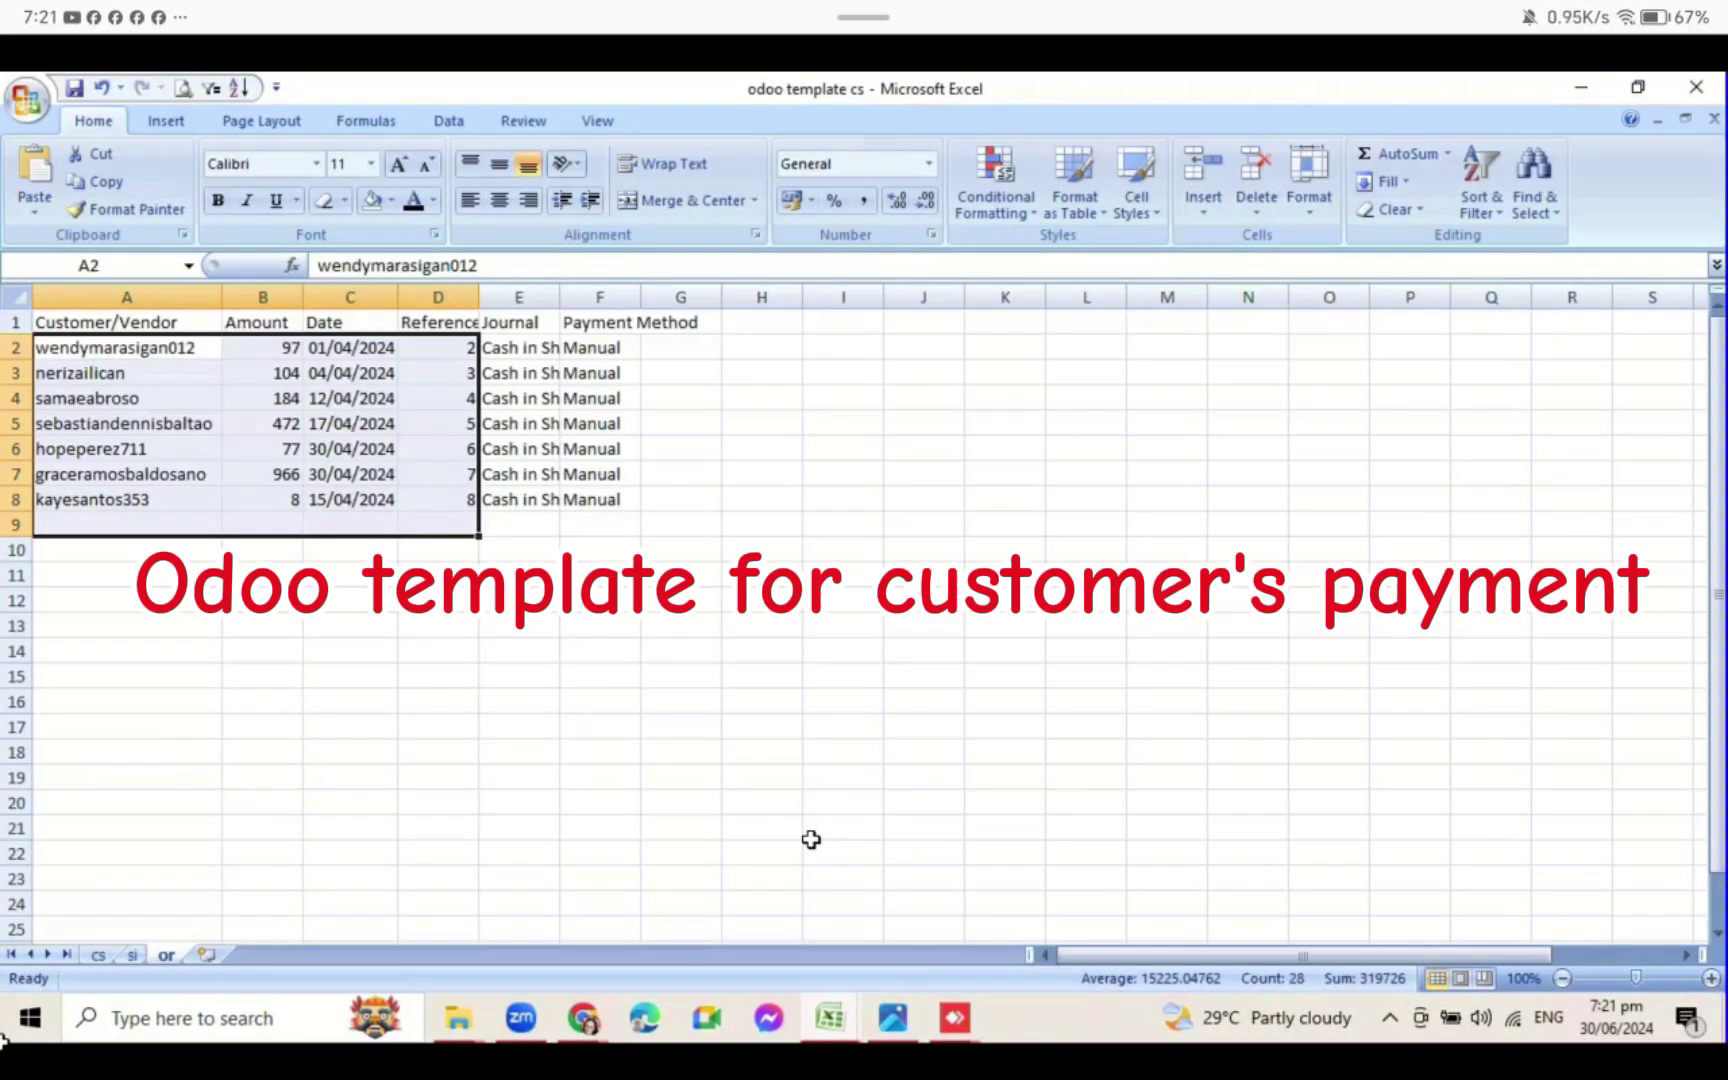
key(Delete)
- Add the note "collection date an lalagay natin" in cell G565 of the tiktok sheet in the working file 2024 workbook
click(830, 1017)
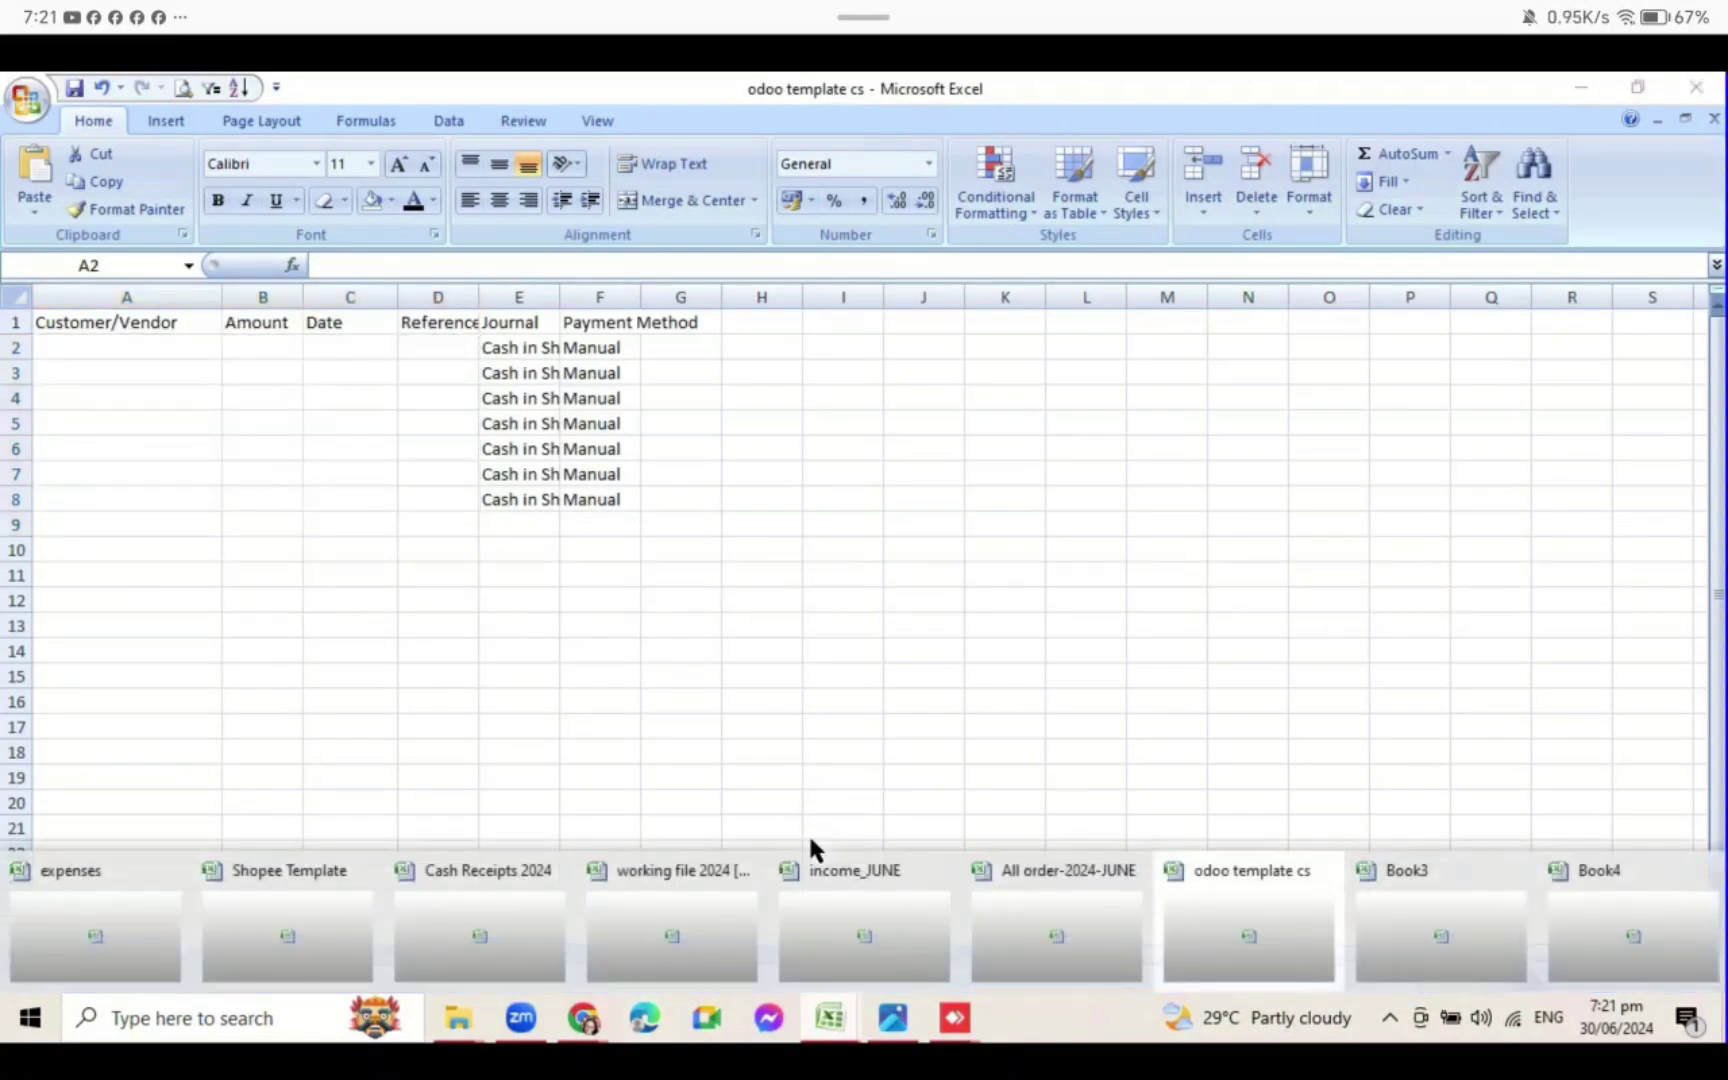
click(671, 920)
mouse_move(893, 1017)
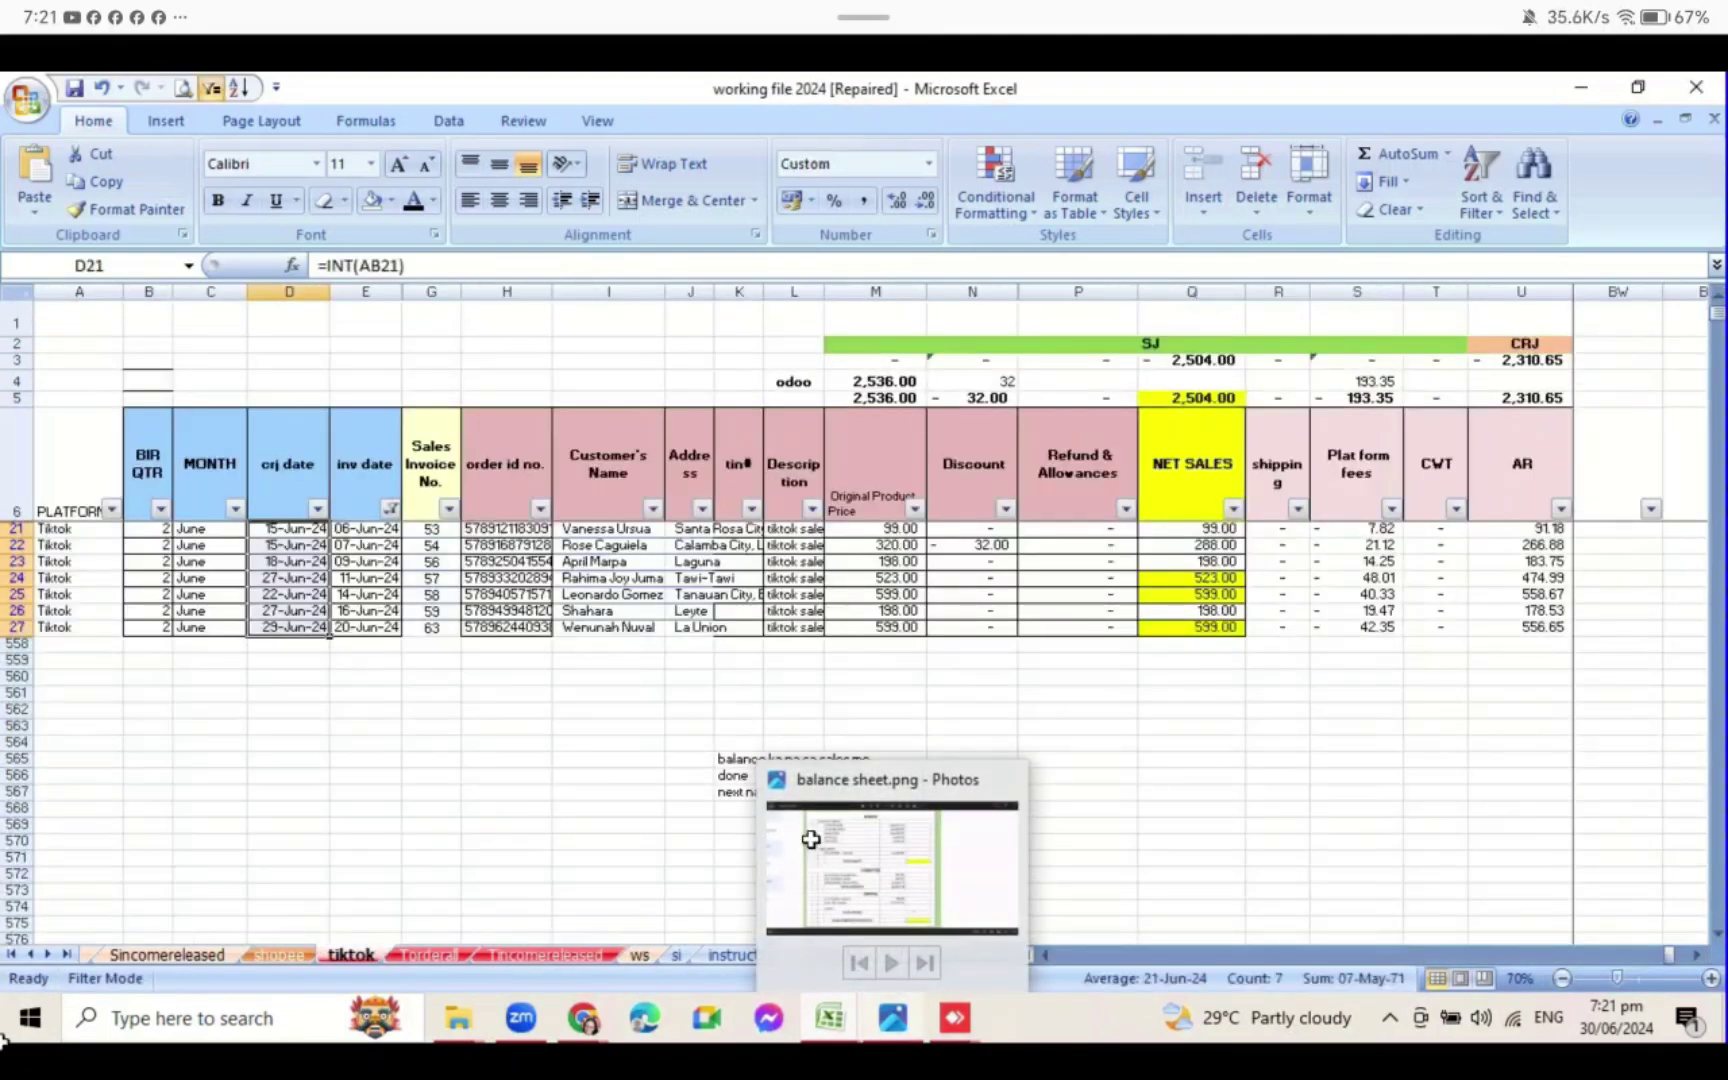
drag(431, 528, 431, 627)
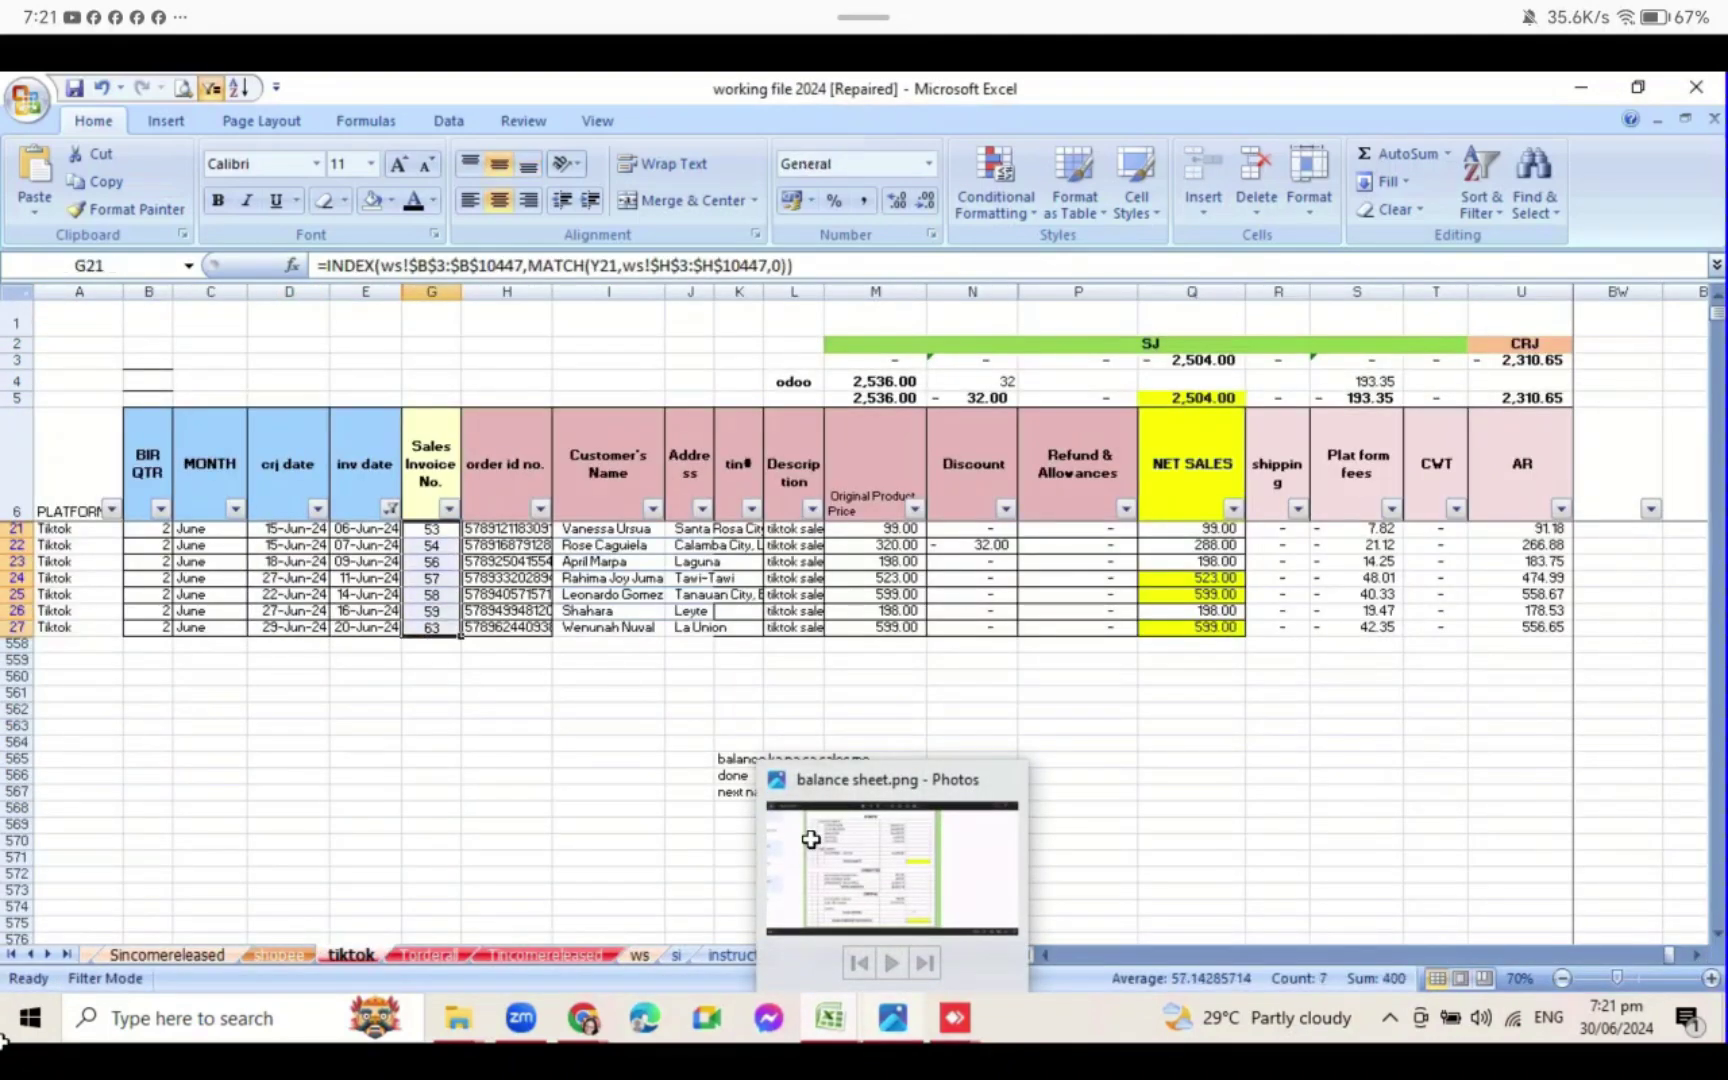
drag(289, 528, 289, 627)
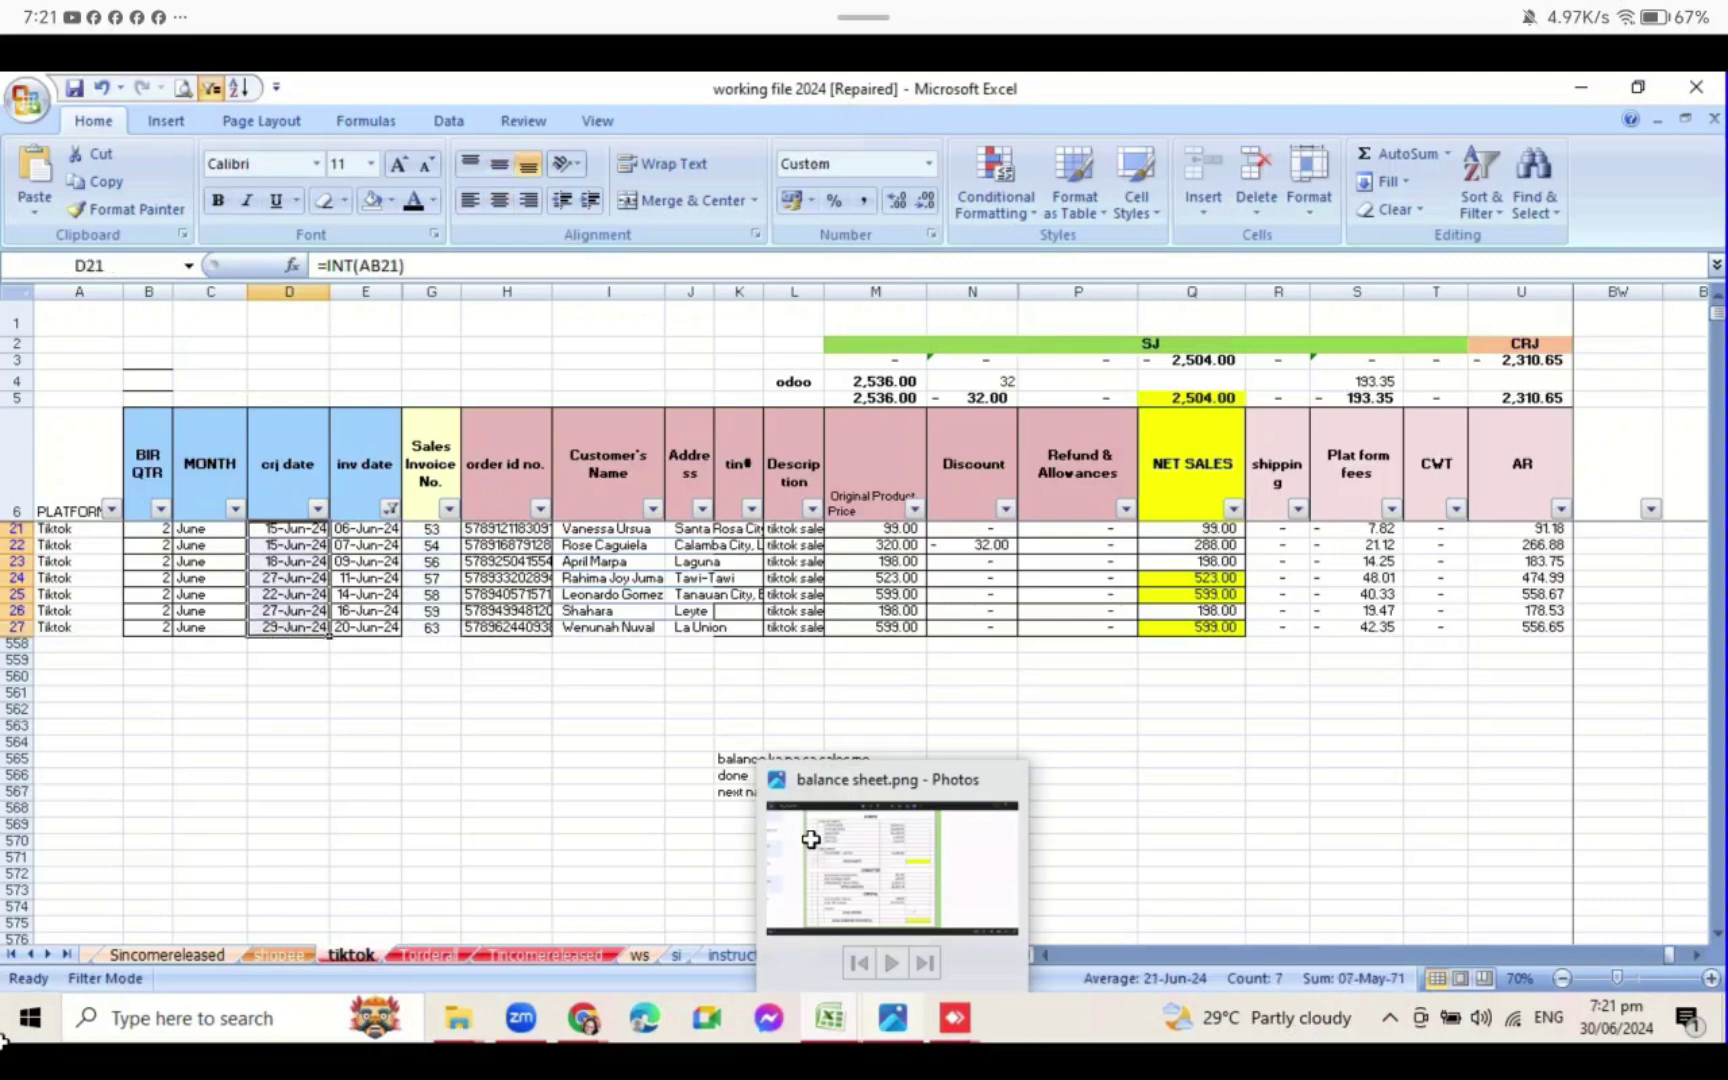
click(431, 759)
text(colle)
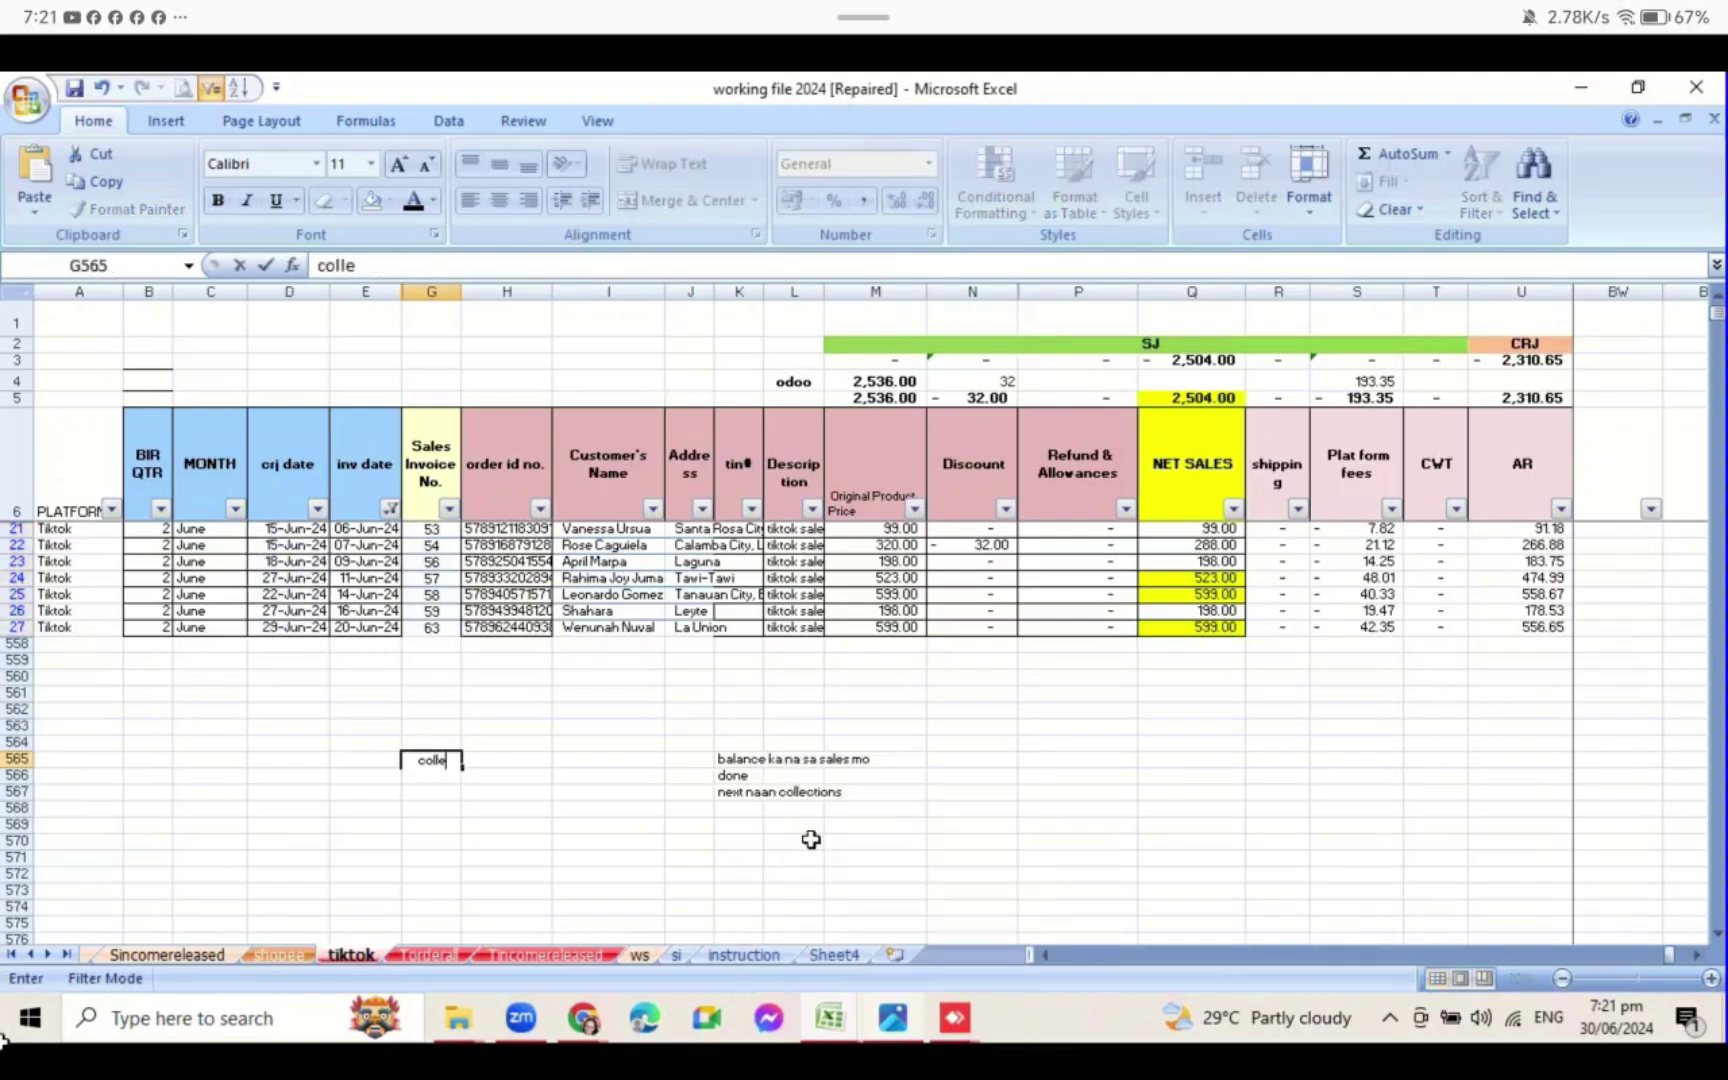
text(ction date)
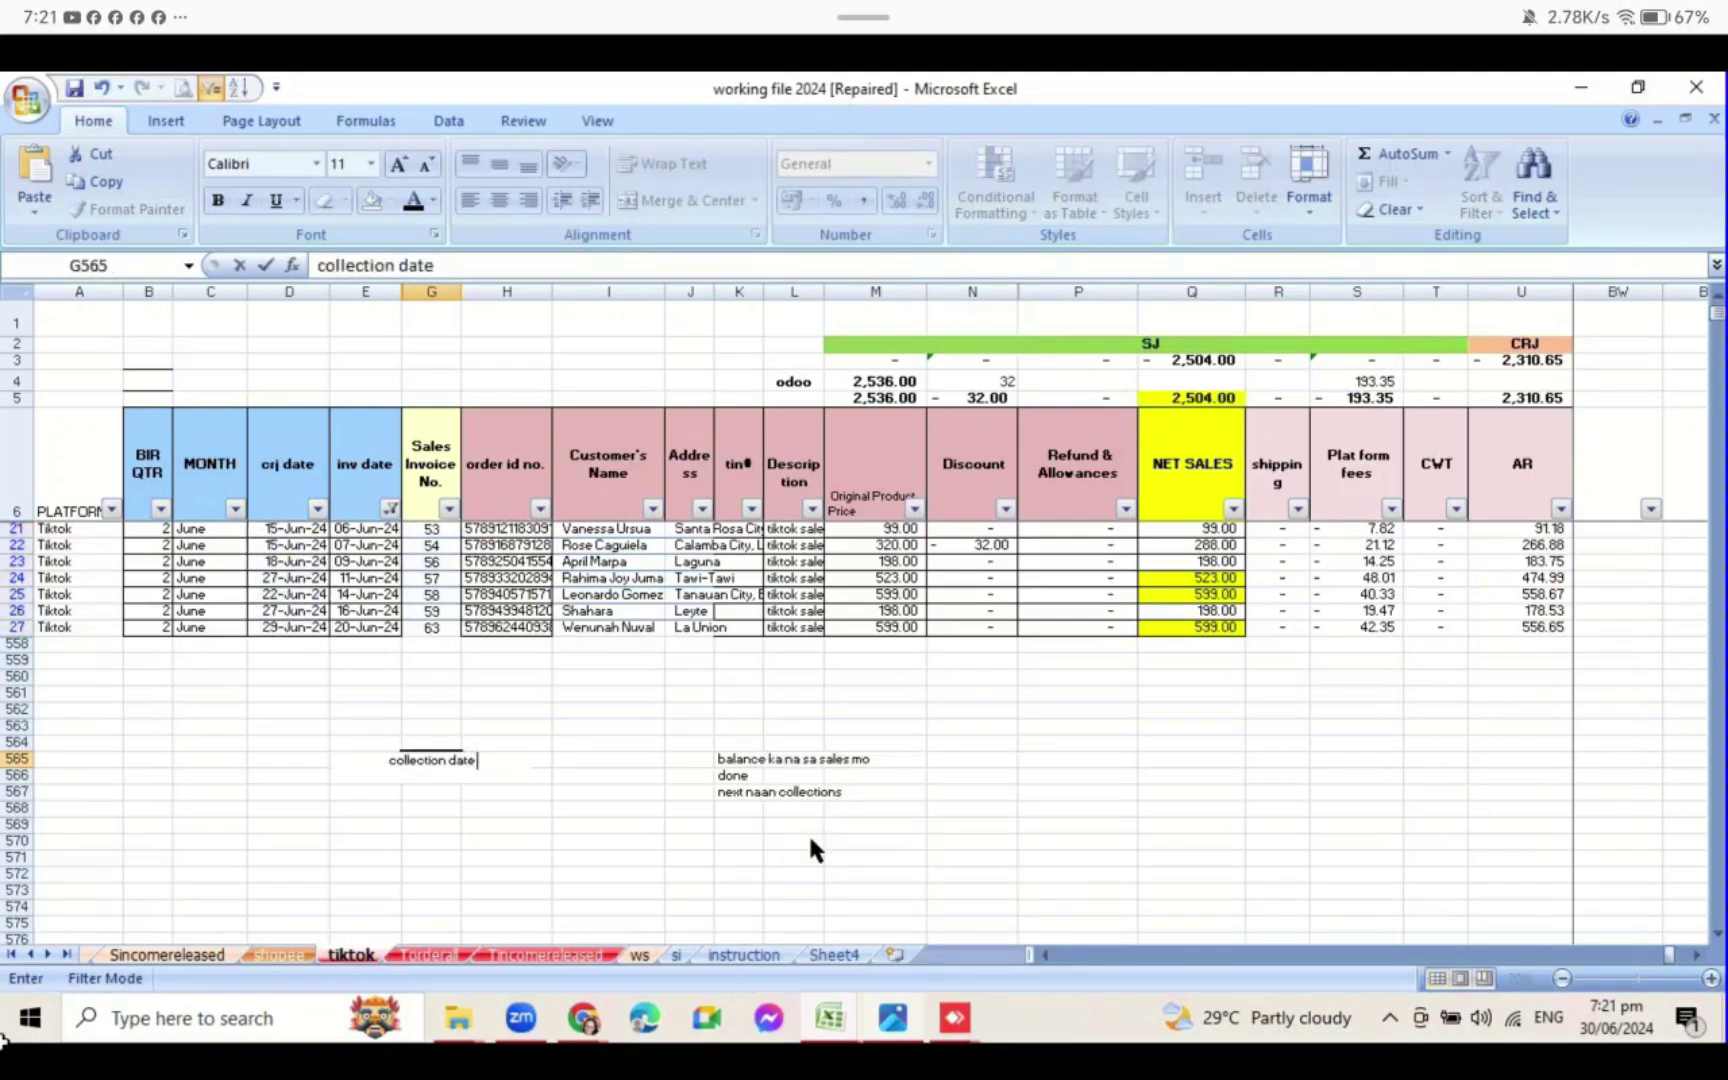
text( an lalagay natin)
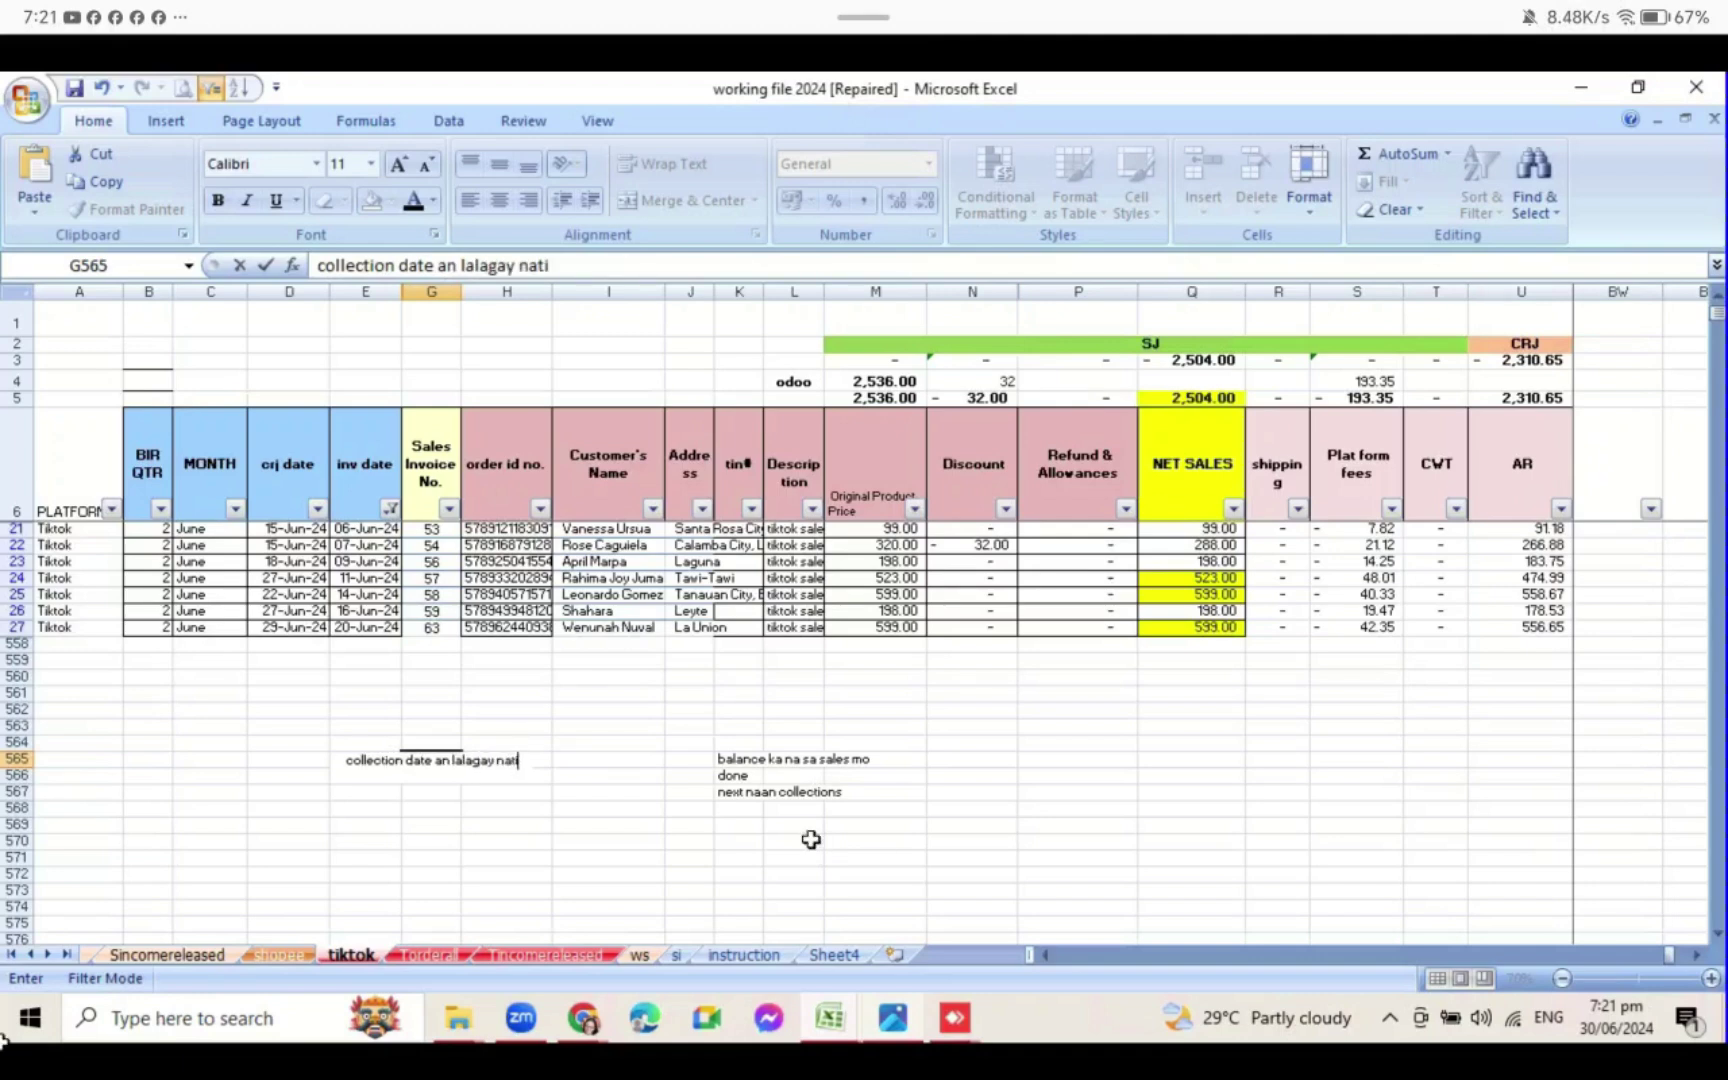
key(Return)
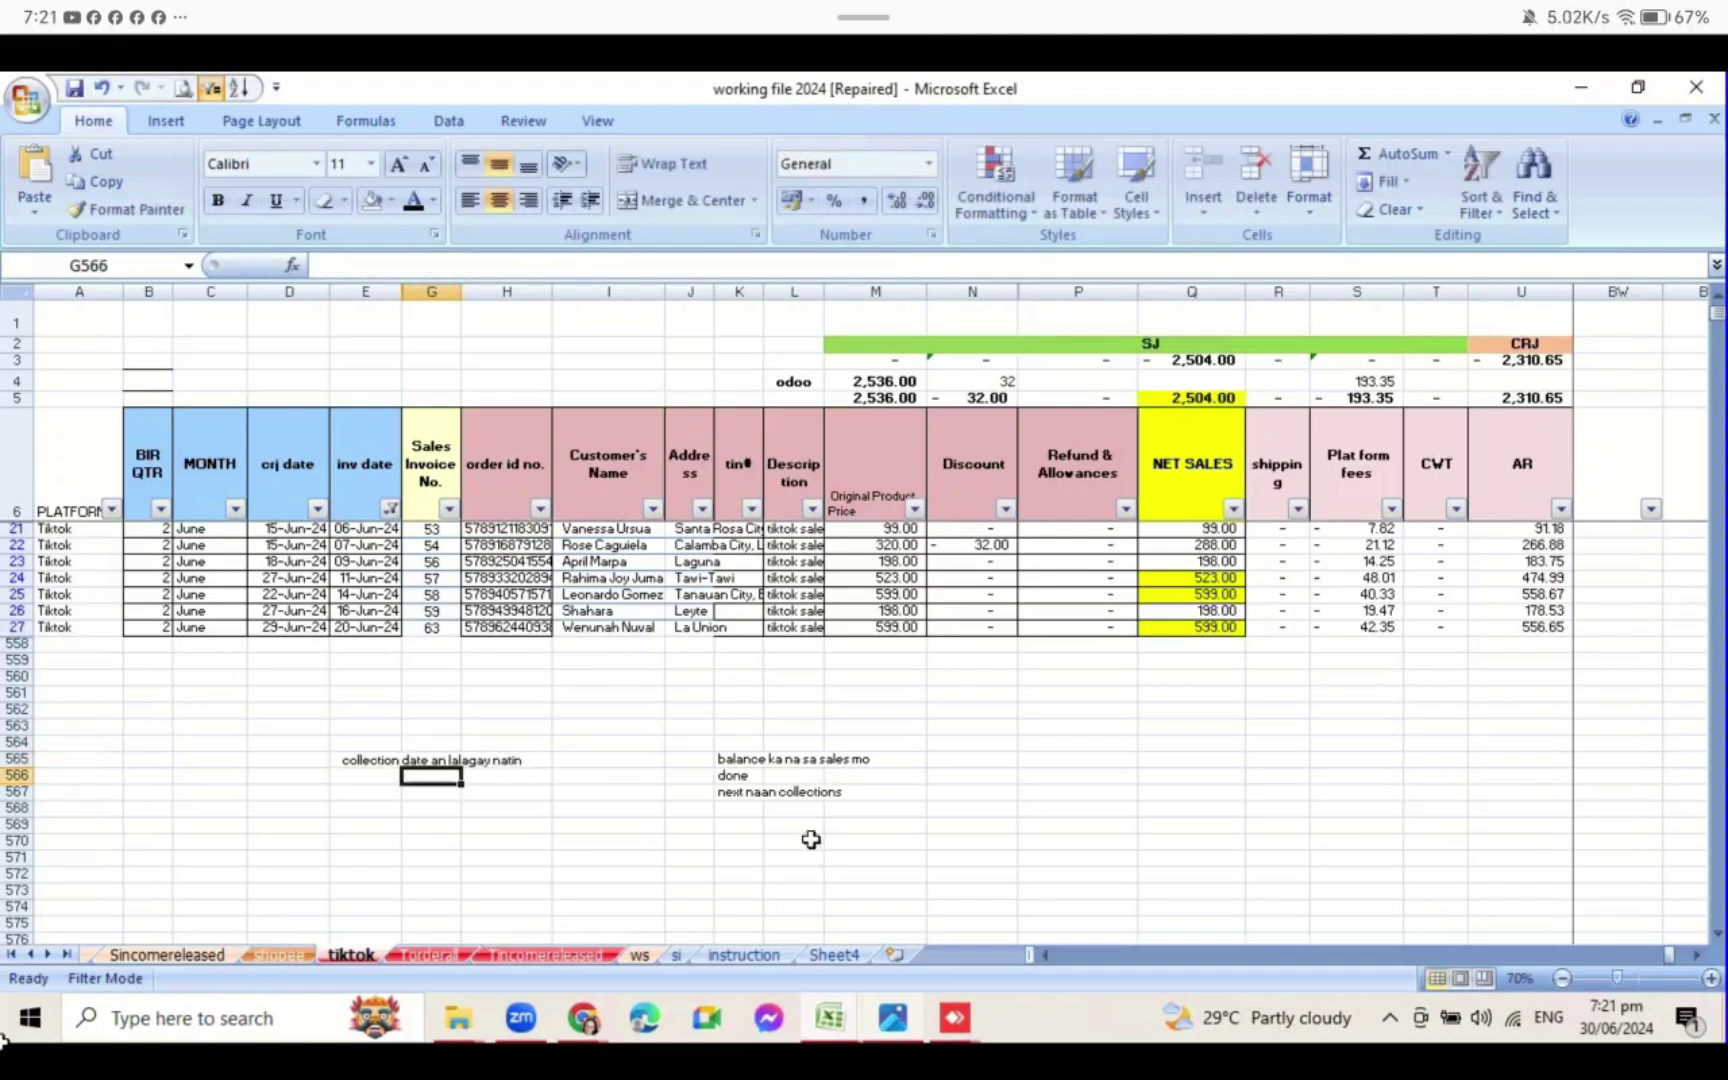
- Copy the crj dates D21:D27 into the odoo template's Date column from C2, pasting values only
click(365, 464)
drag(289, 529, 289, 627)
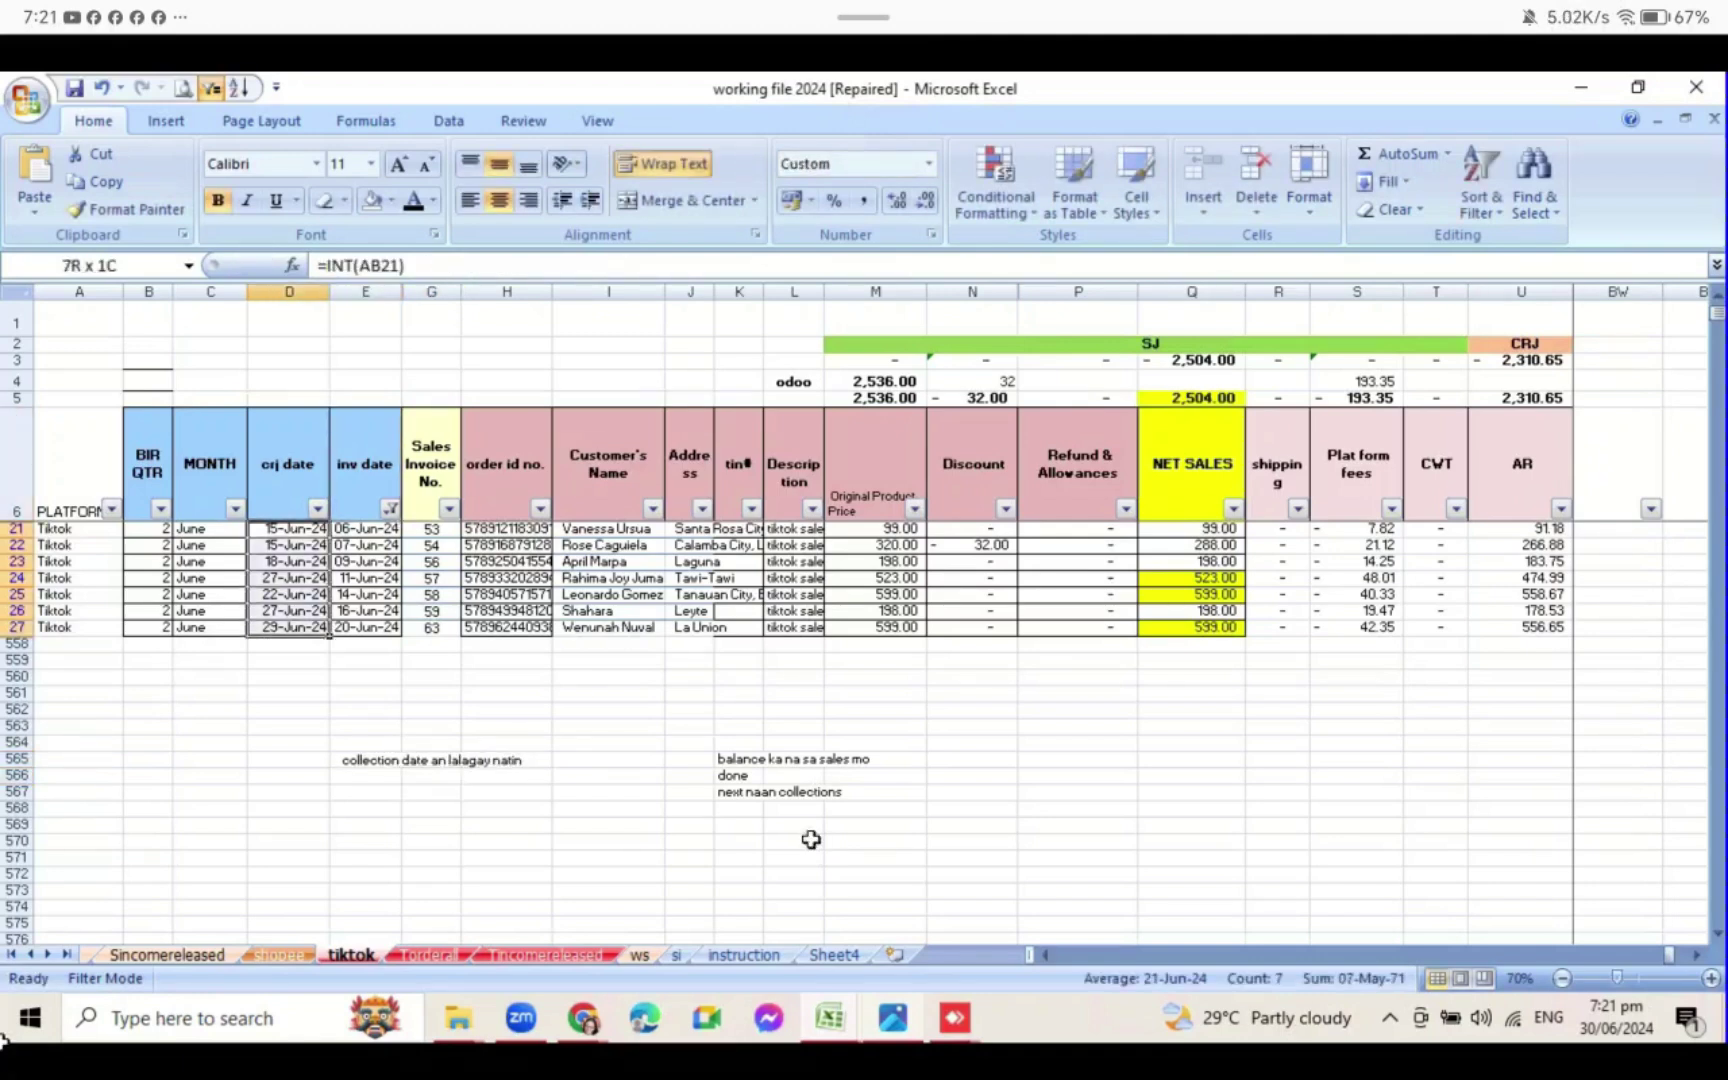
key(ctrl+c)
mouse_move(830, 1018)
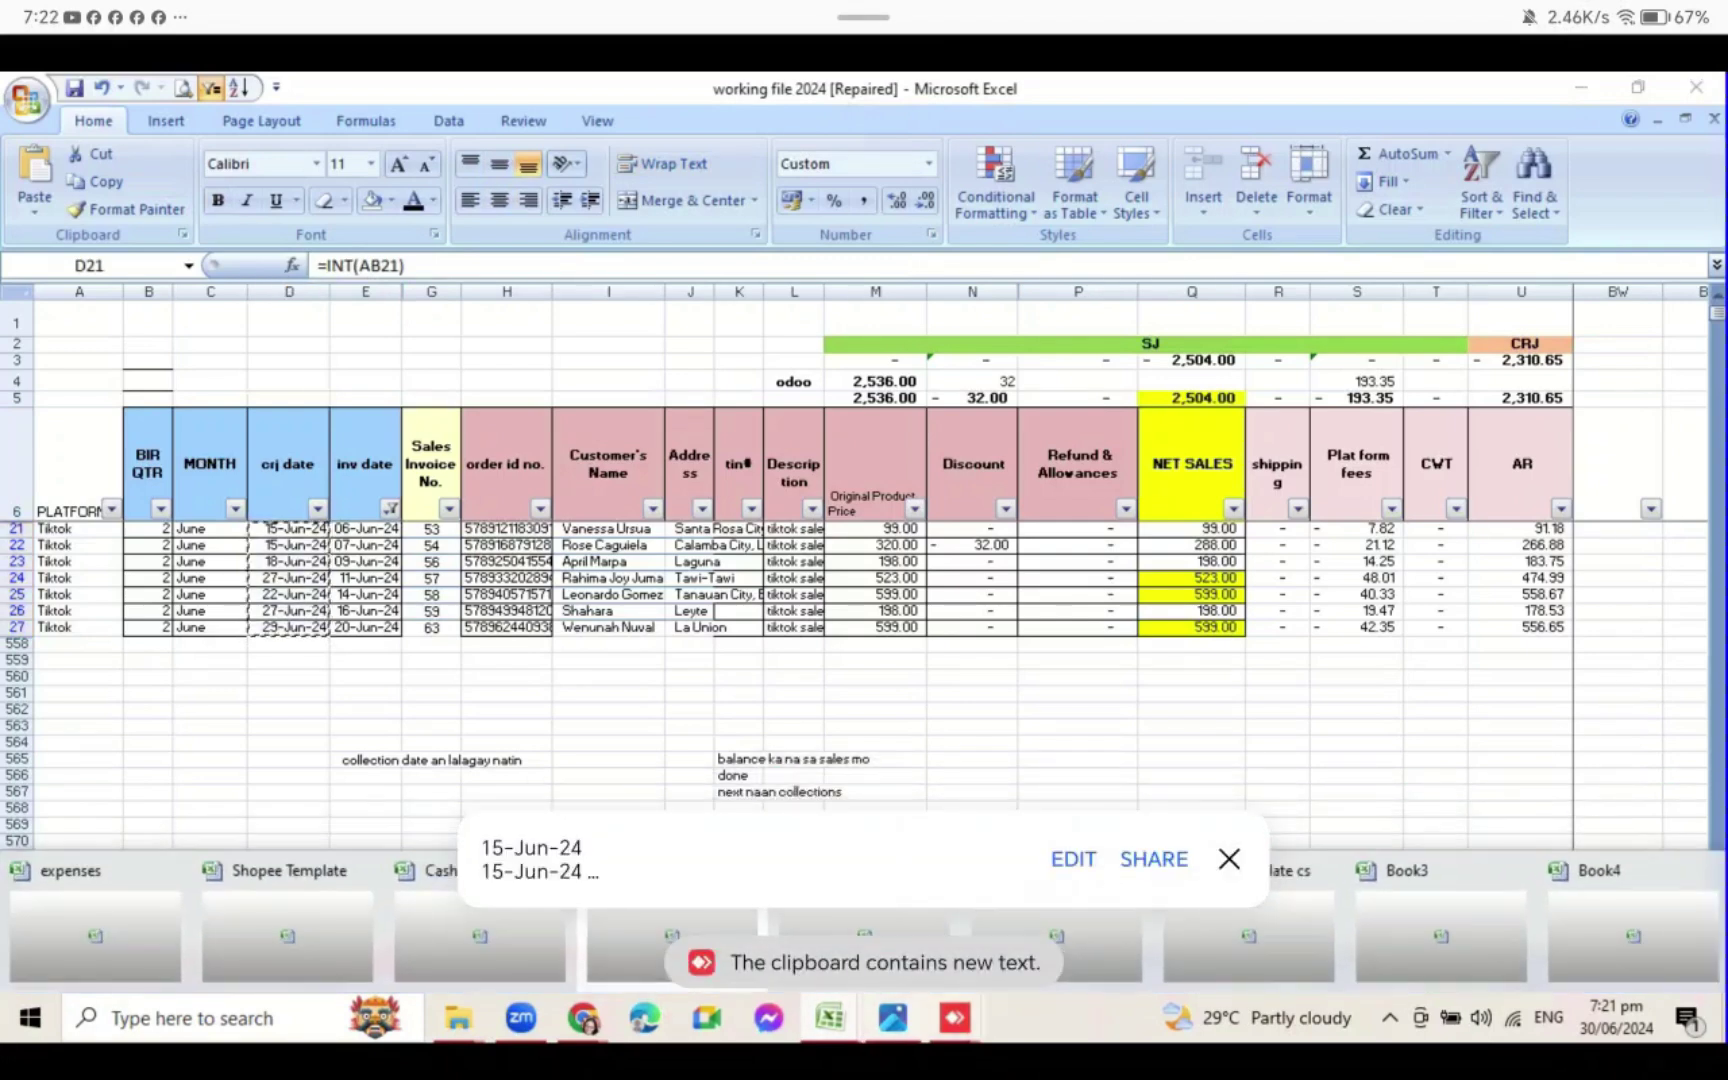
click(1290, 878)
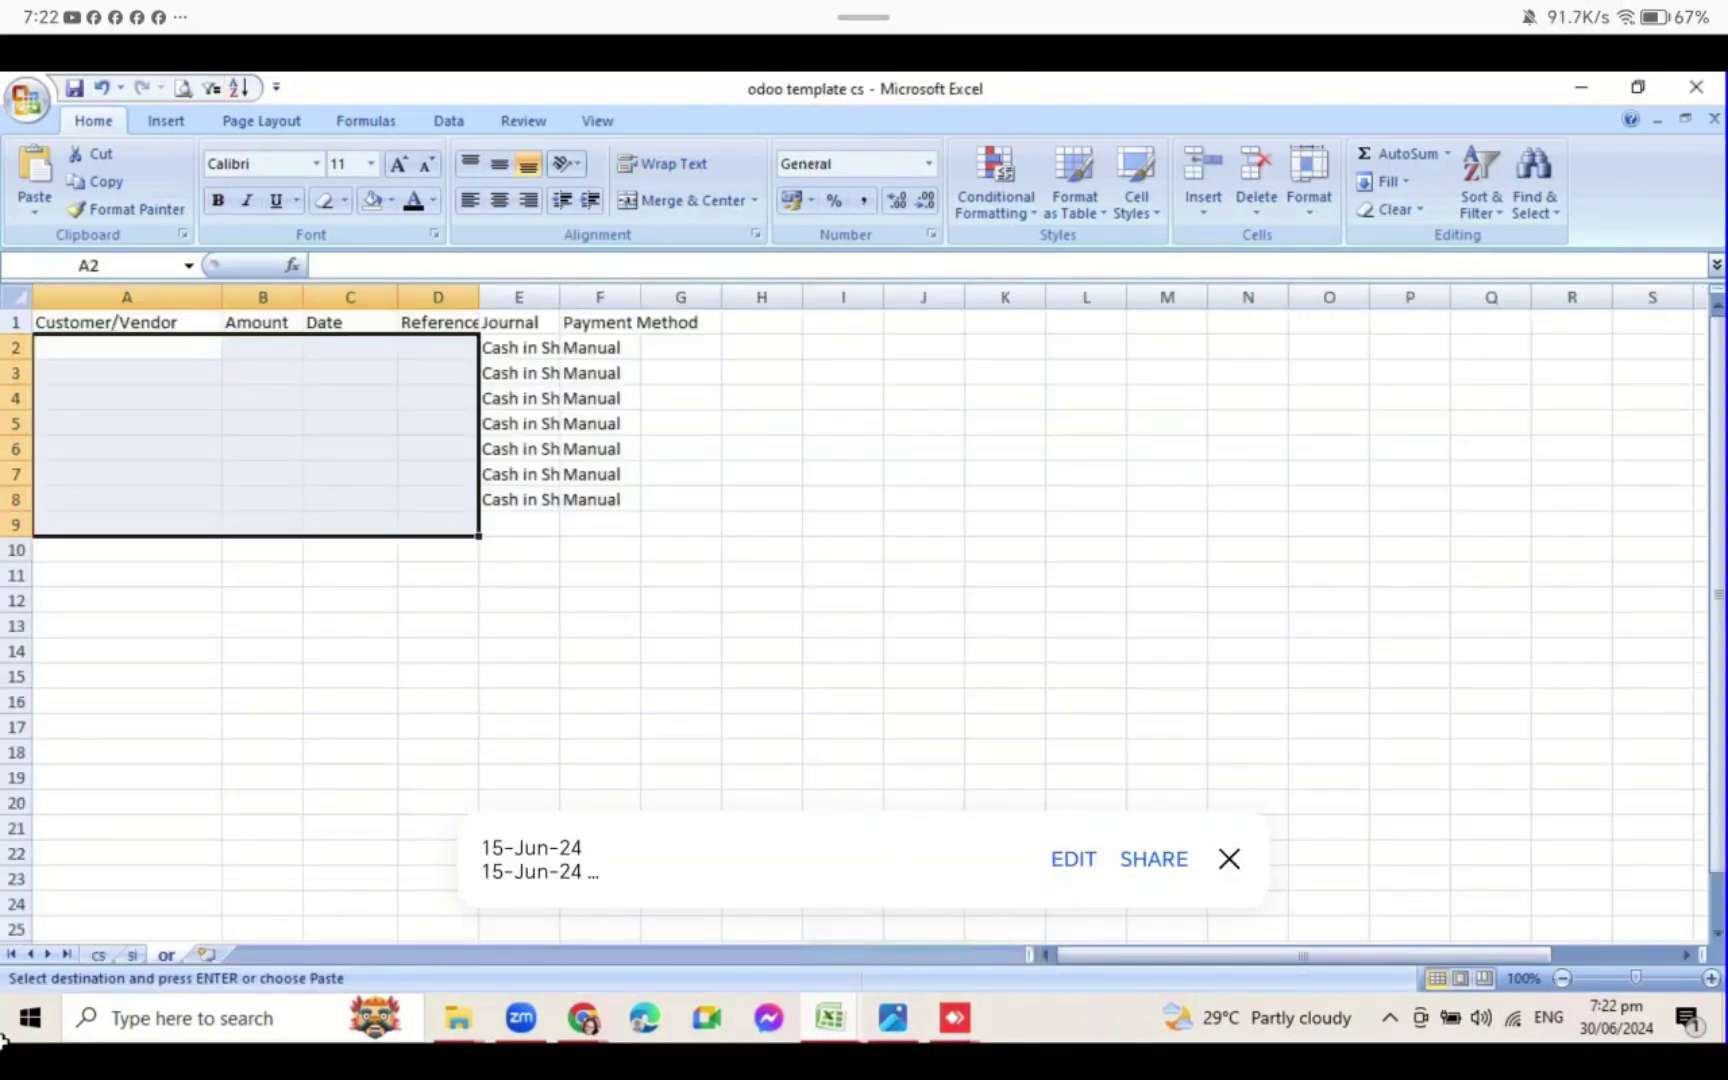
click(350, 347)
right_click(324, 346)
click(412, 445)
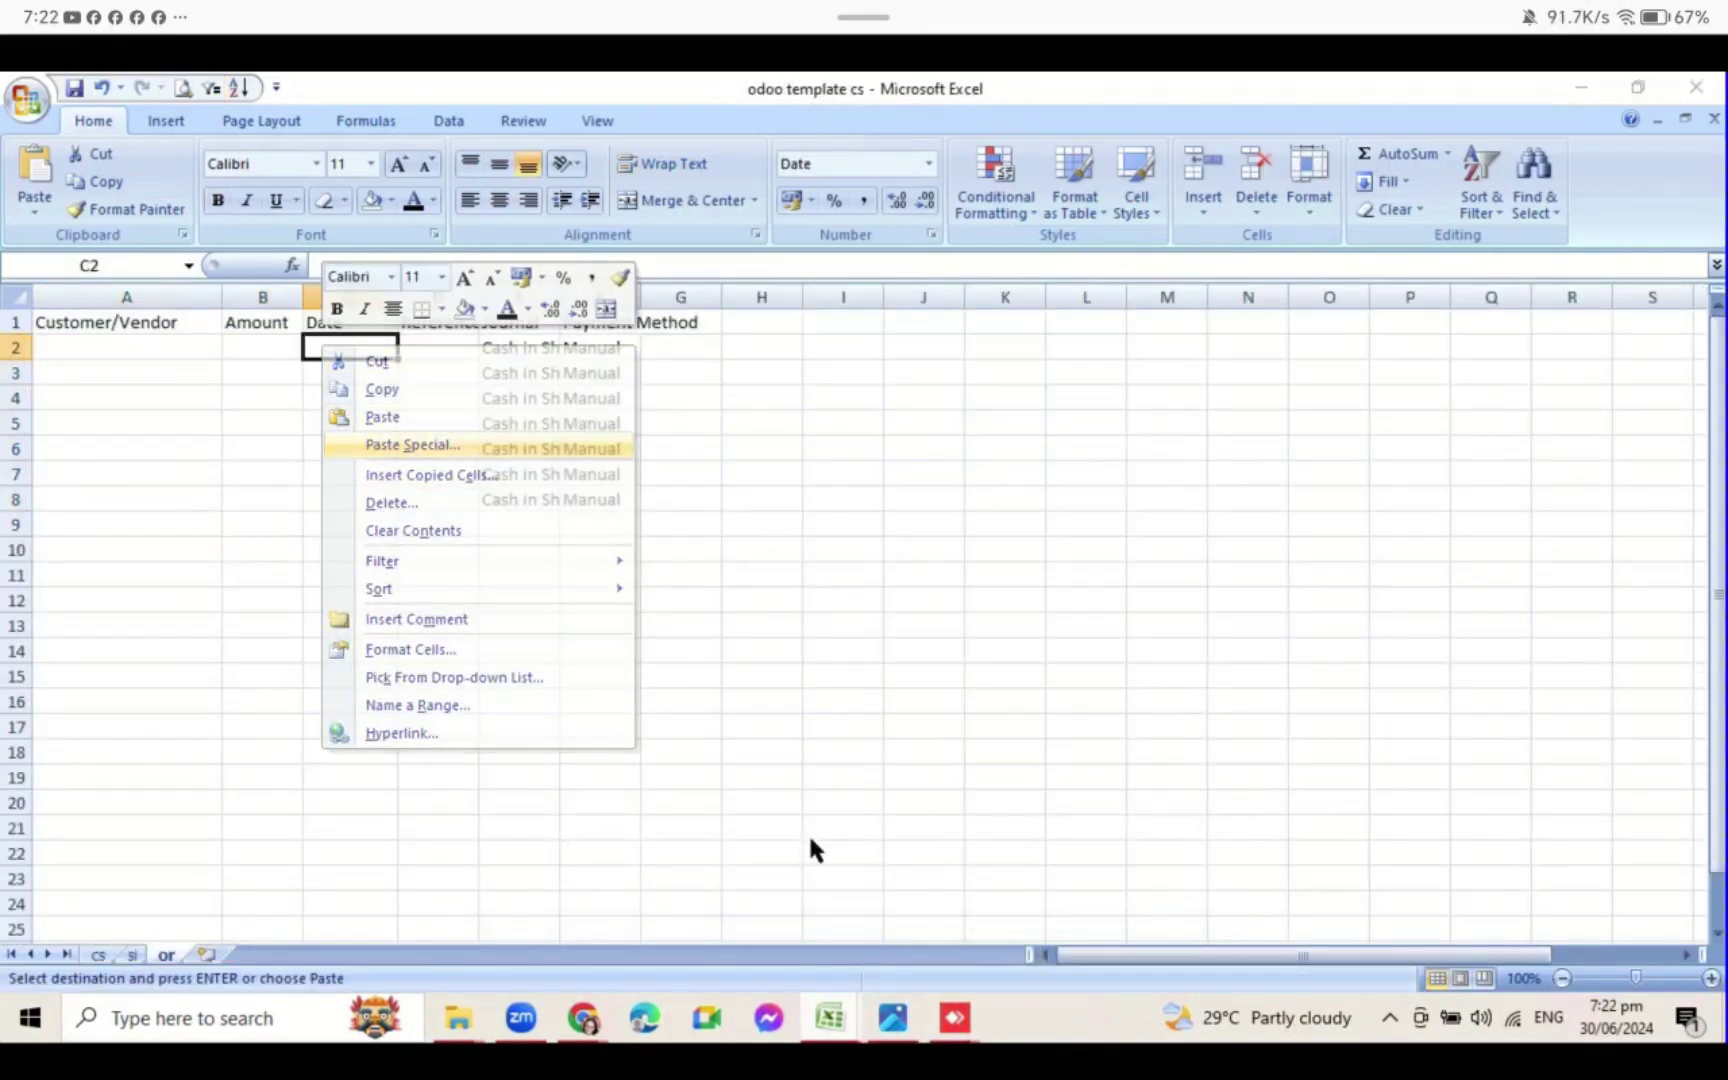
key(v)
key(Return)
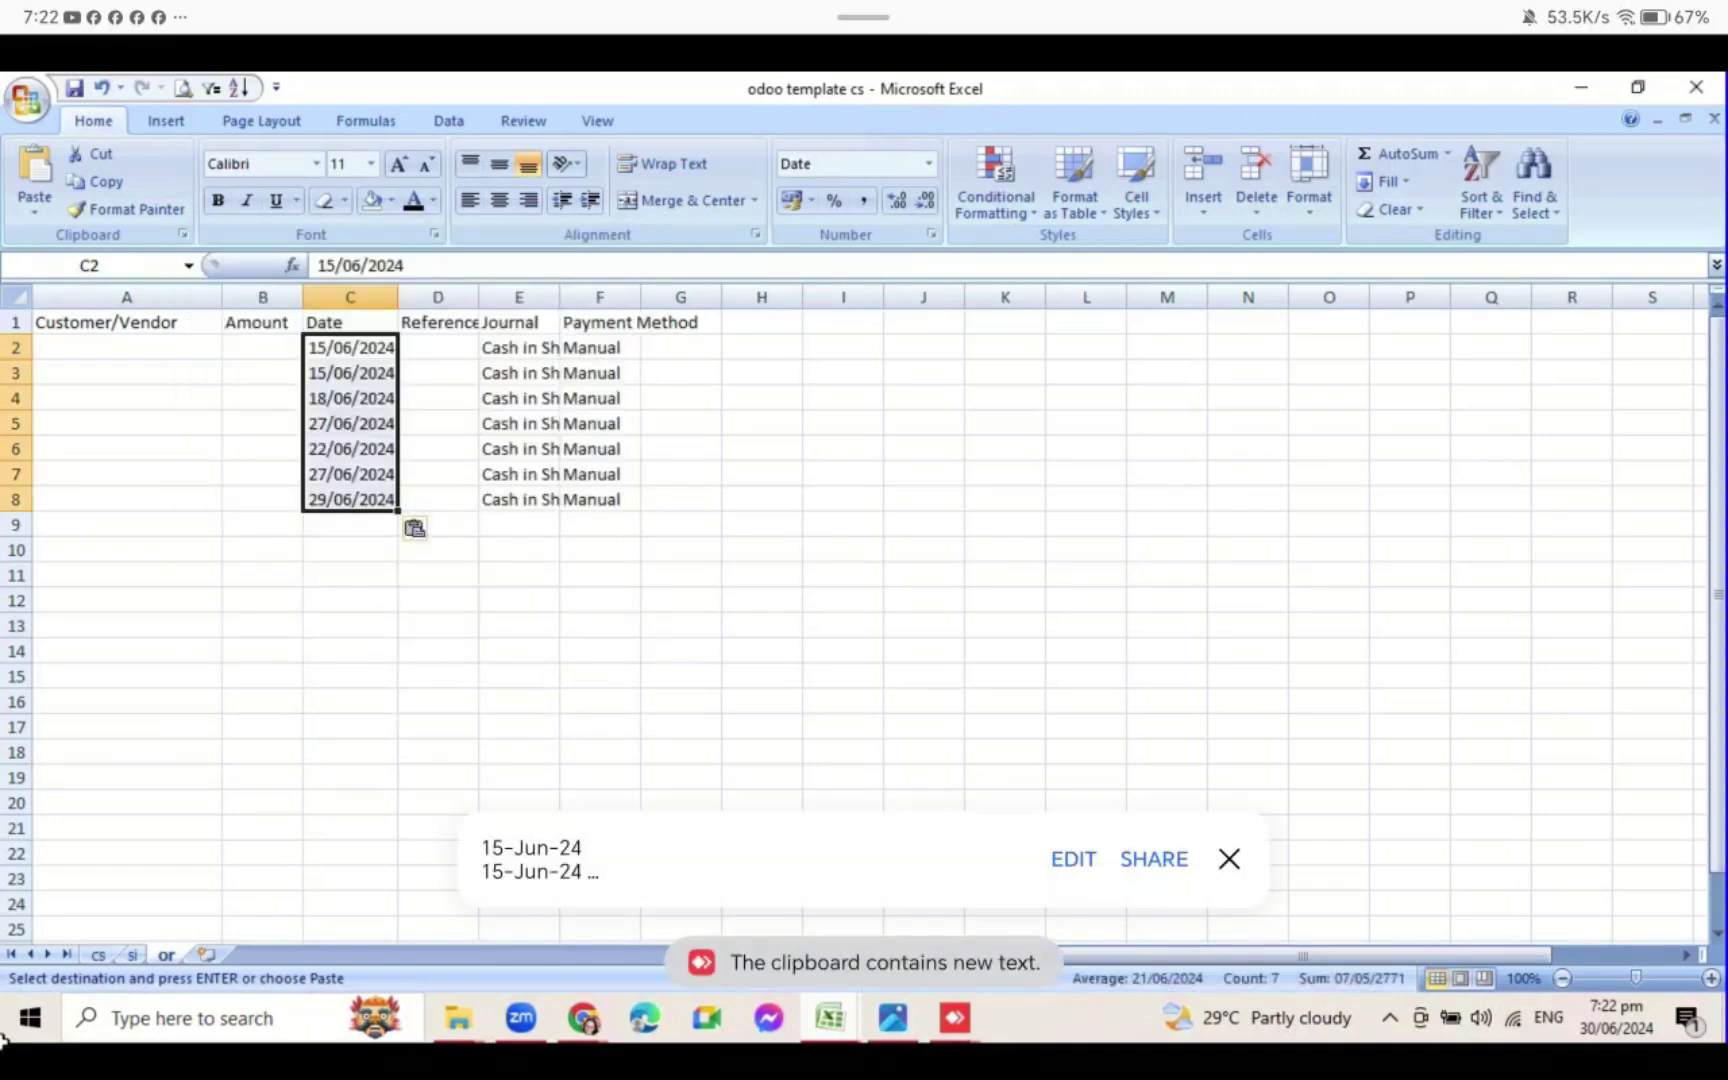
- Copy the AR amounts U21:U27 from the working file into the odoo template's Amount column from B2, as values only
click(830, 1018)
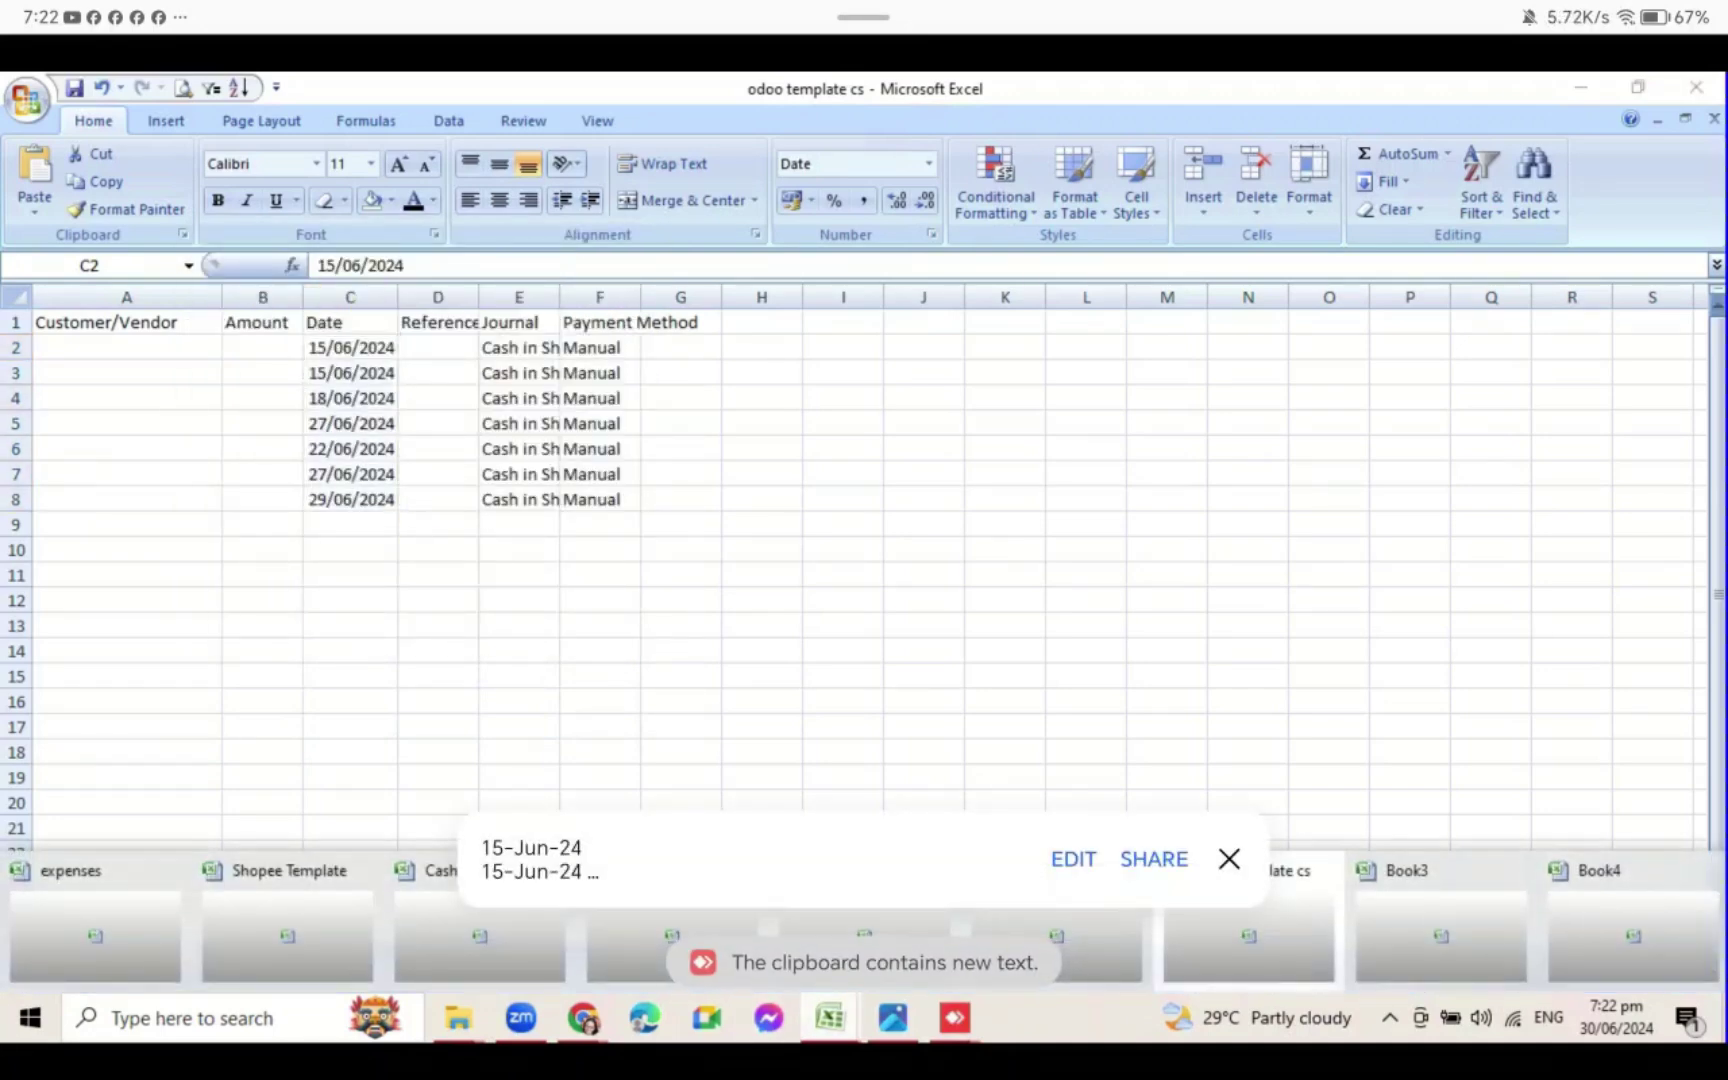
click(690, 935)
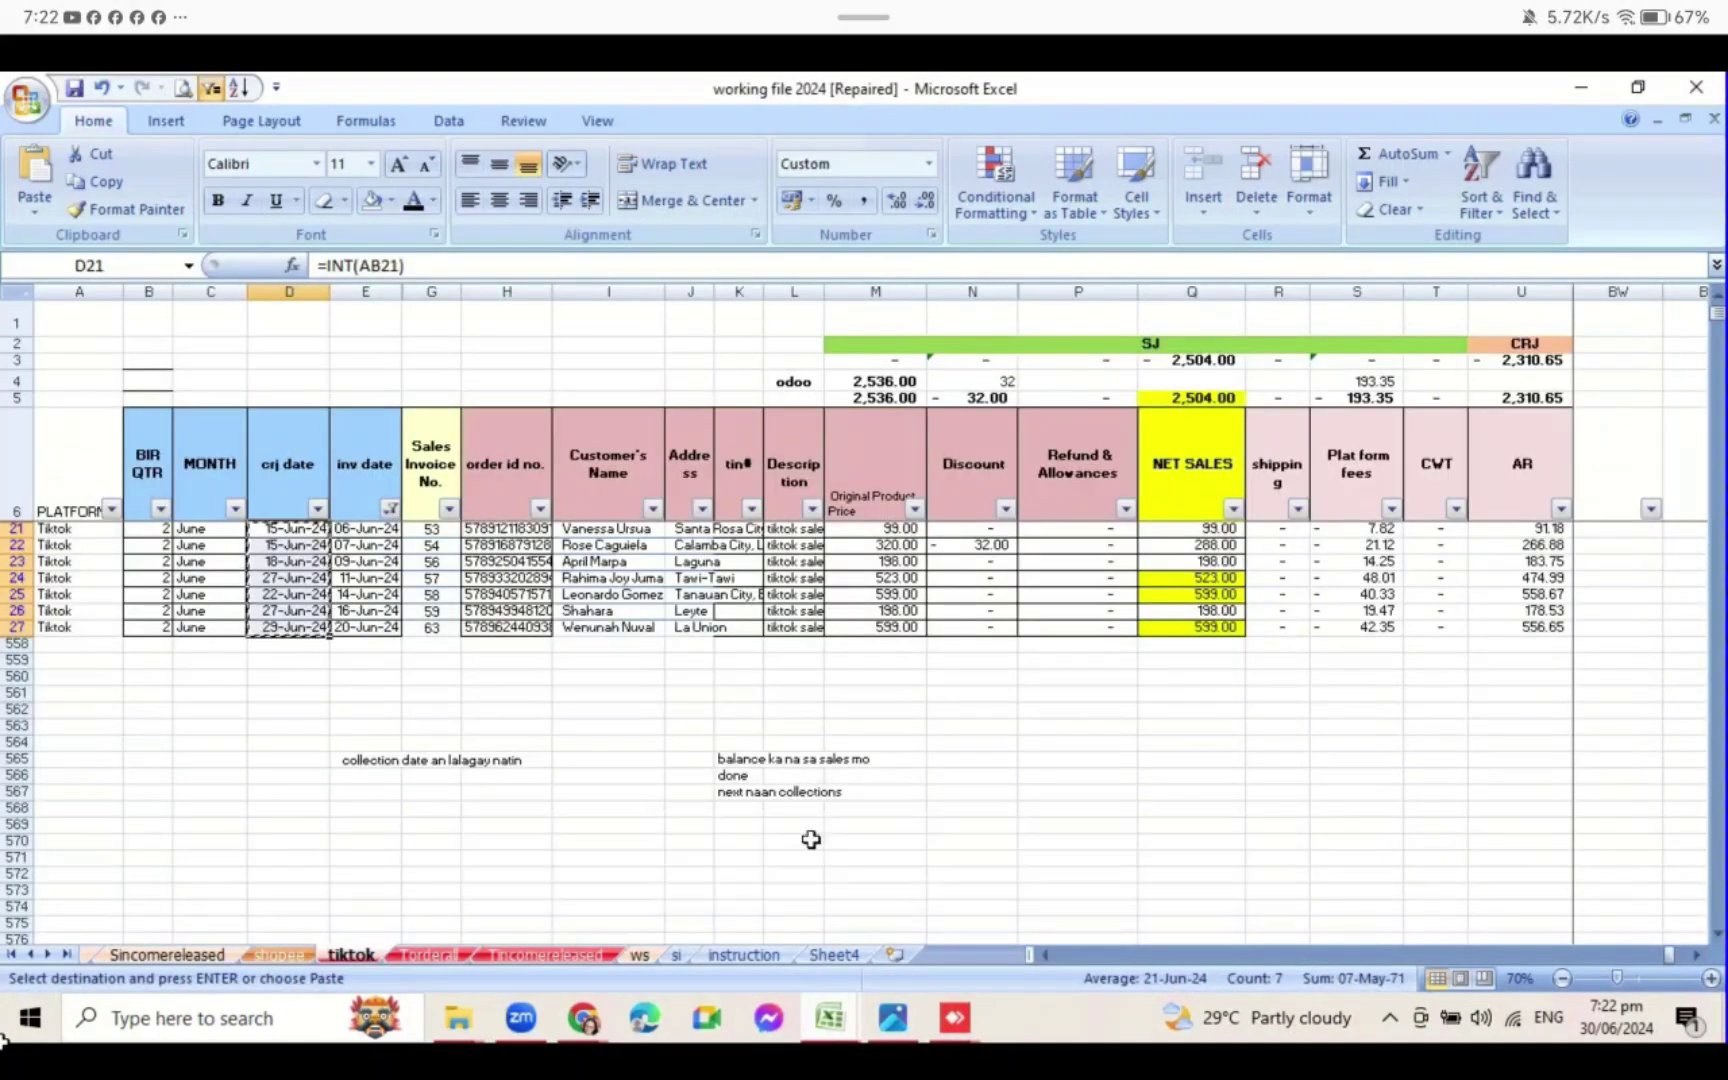
key(ctrl+Right)
key(ctrl+shift+Down)
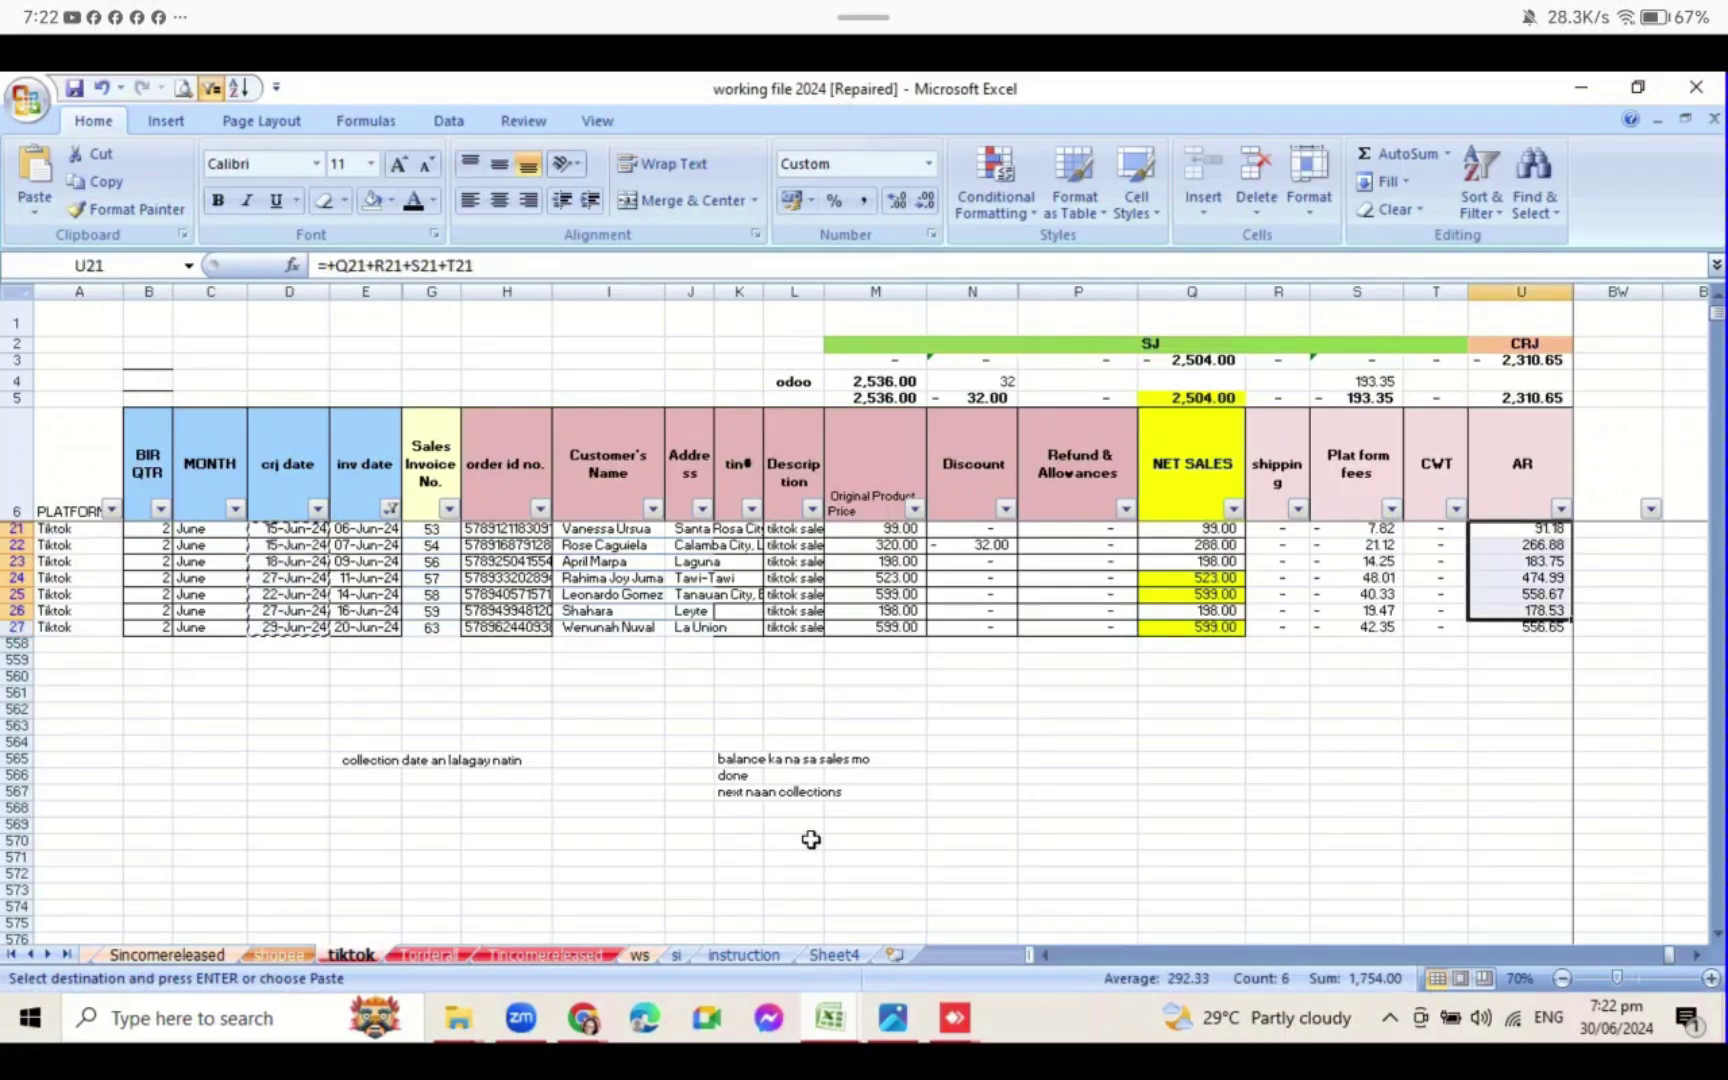
key(ctrl+c)
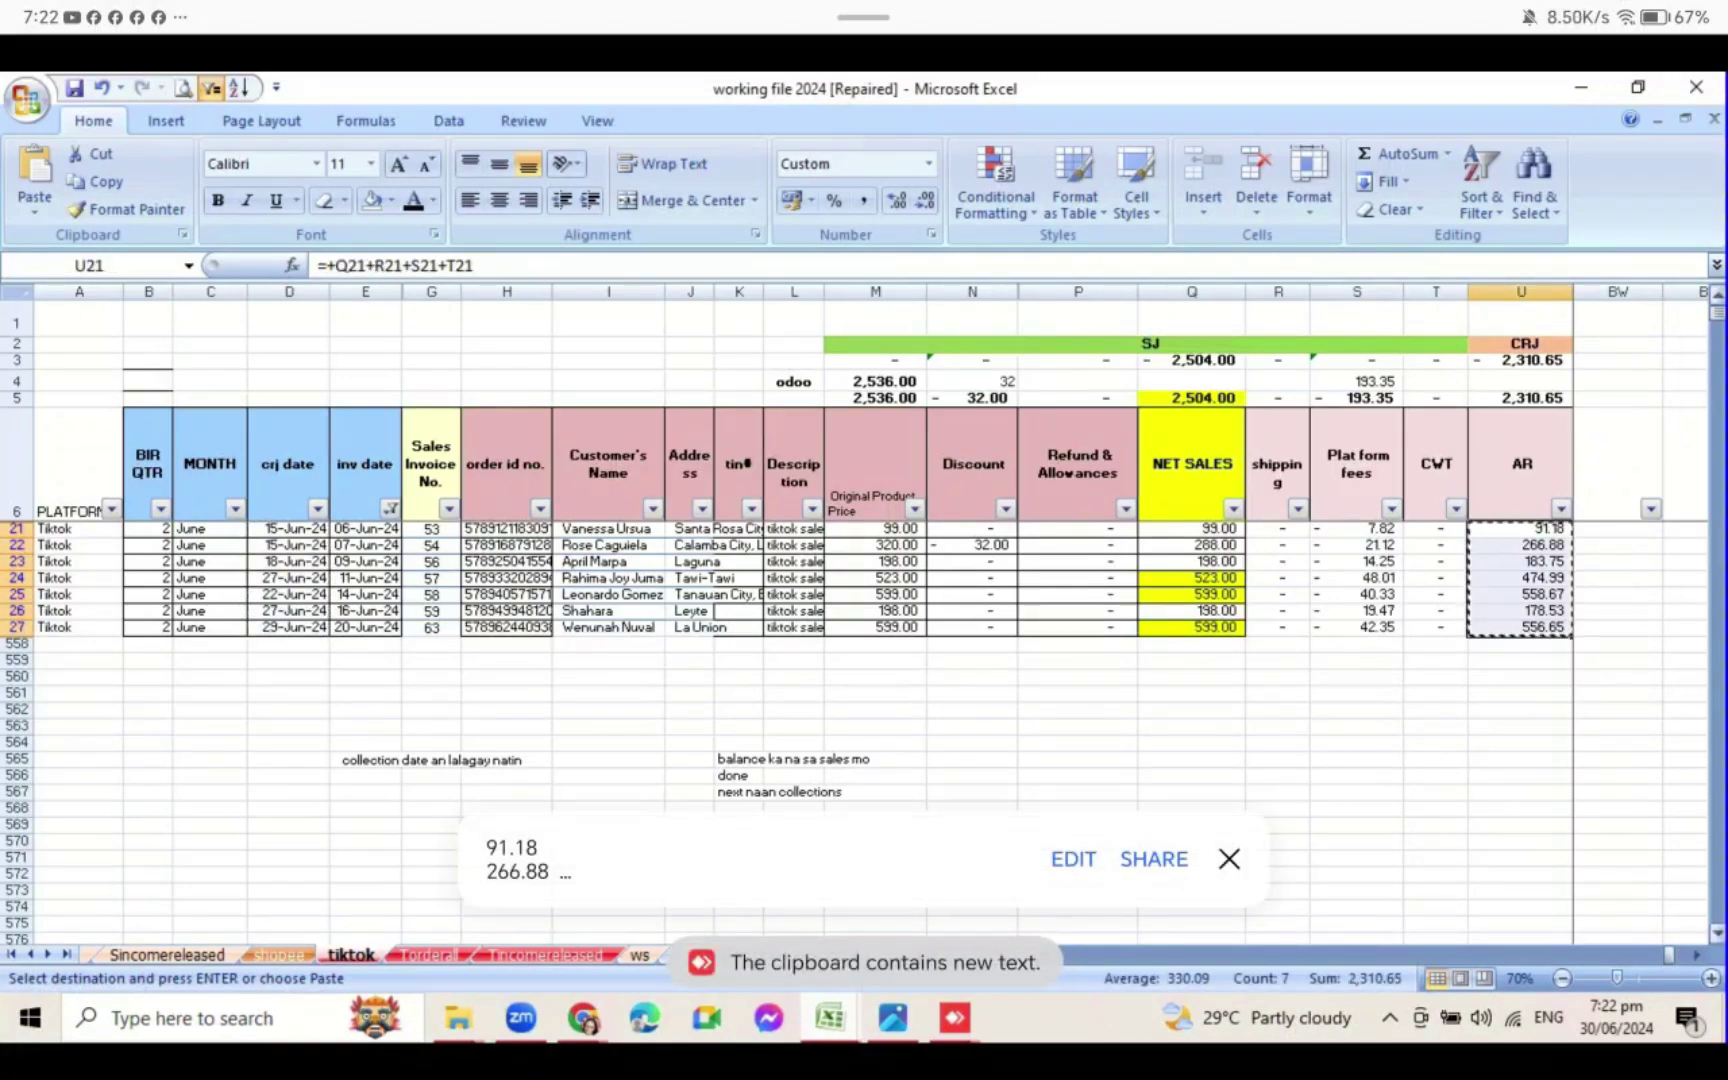
click(830, 1018)
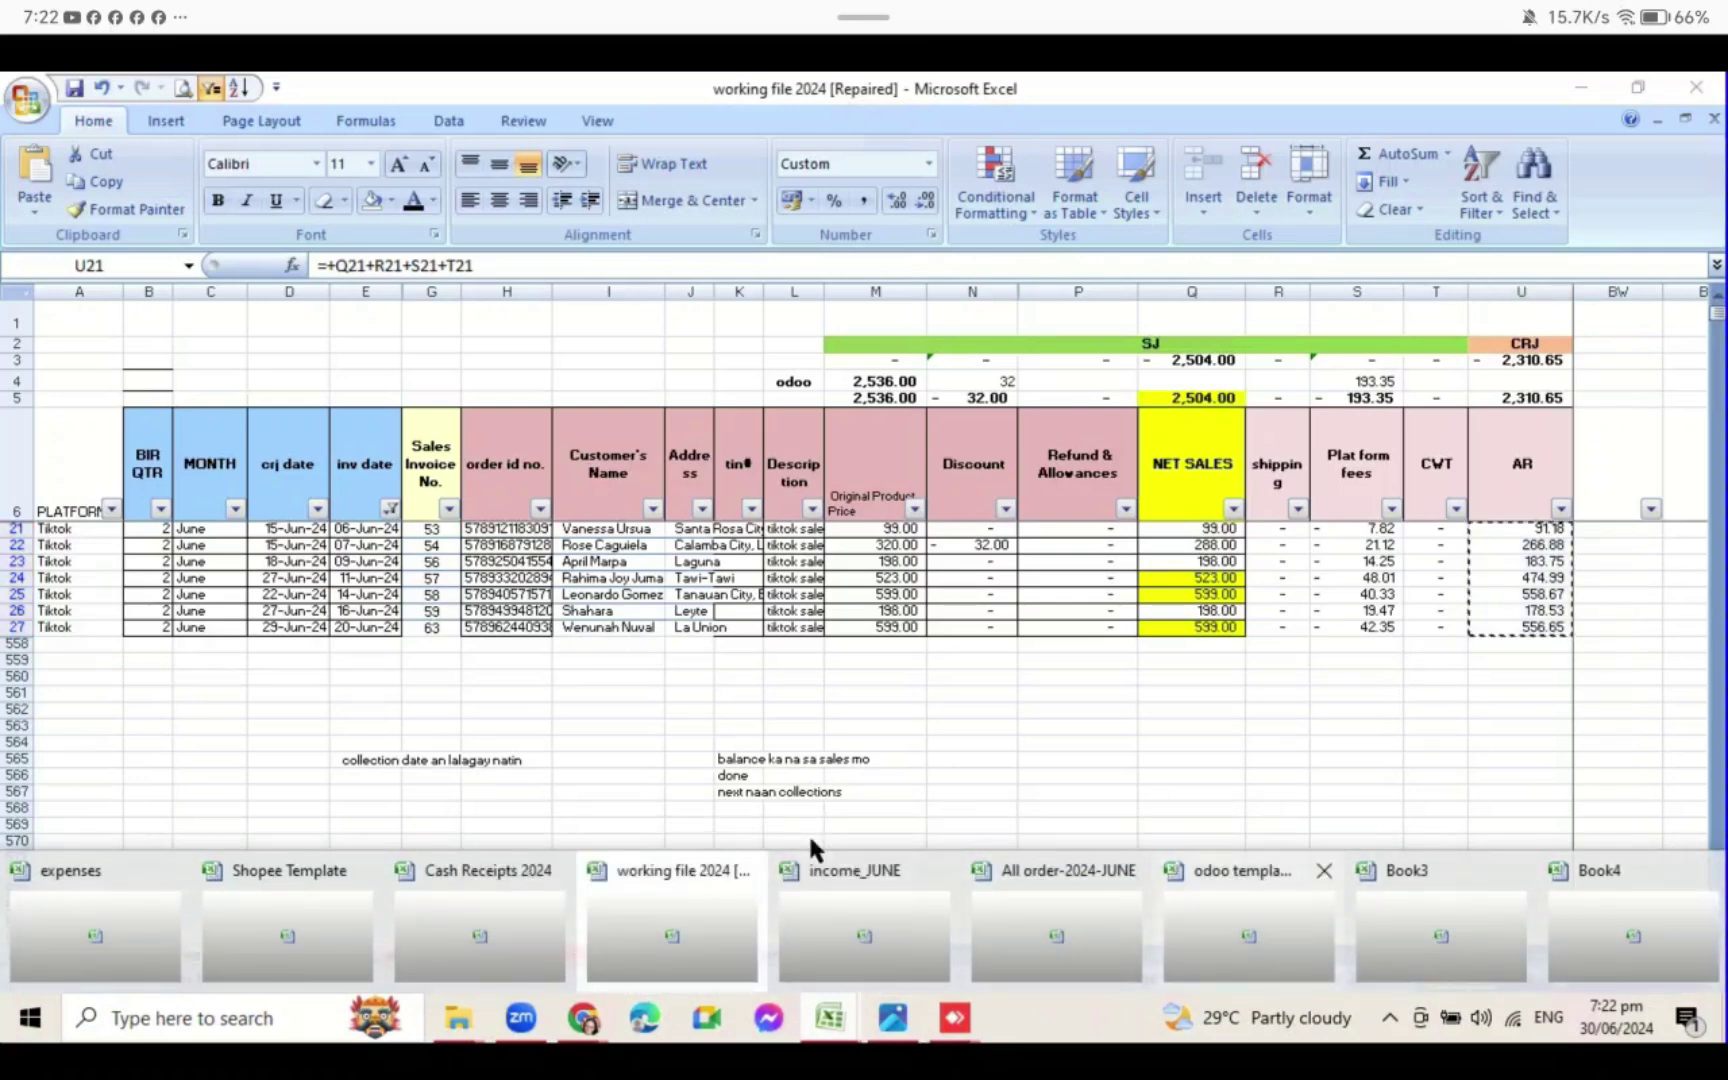
click(1248, 935)
right_click(260, 348)
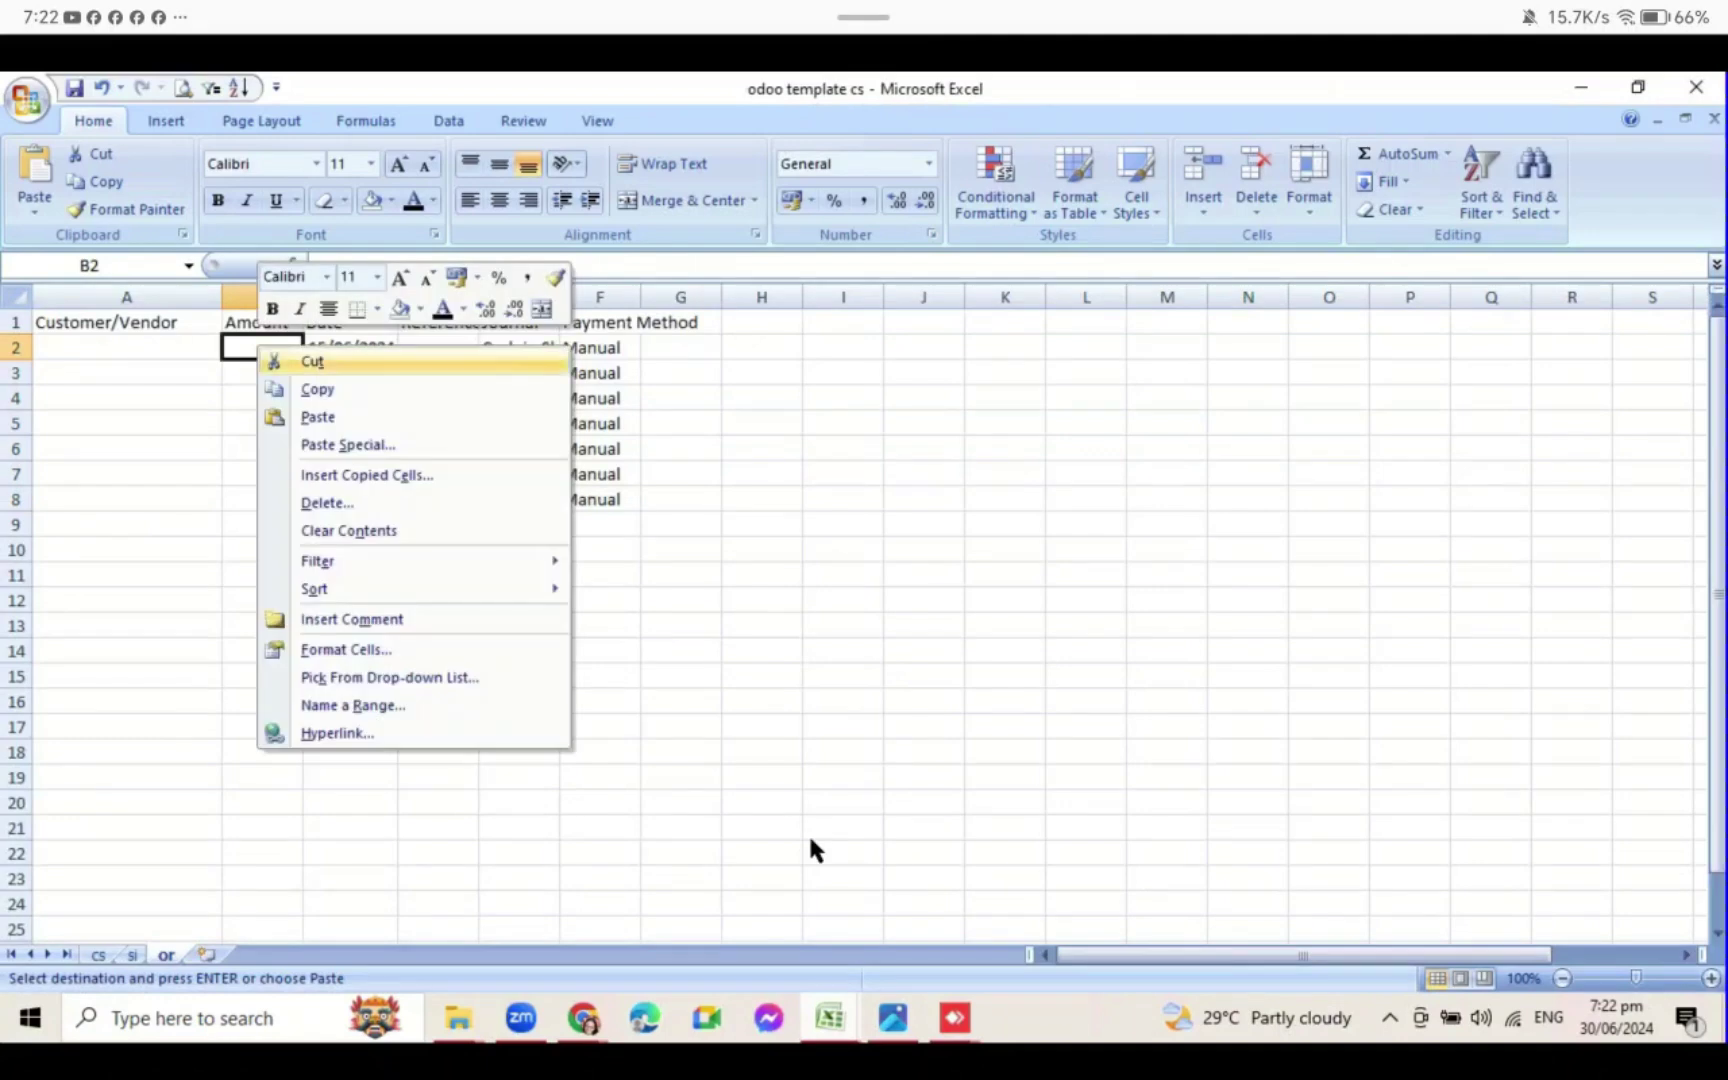
click(348, 445)
click(203, 356)
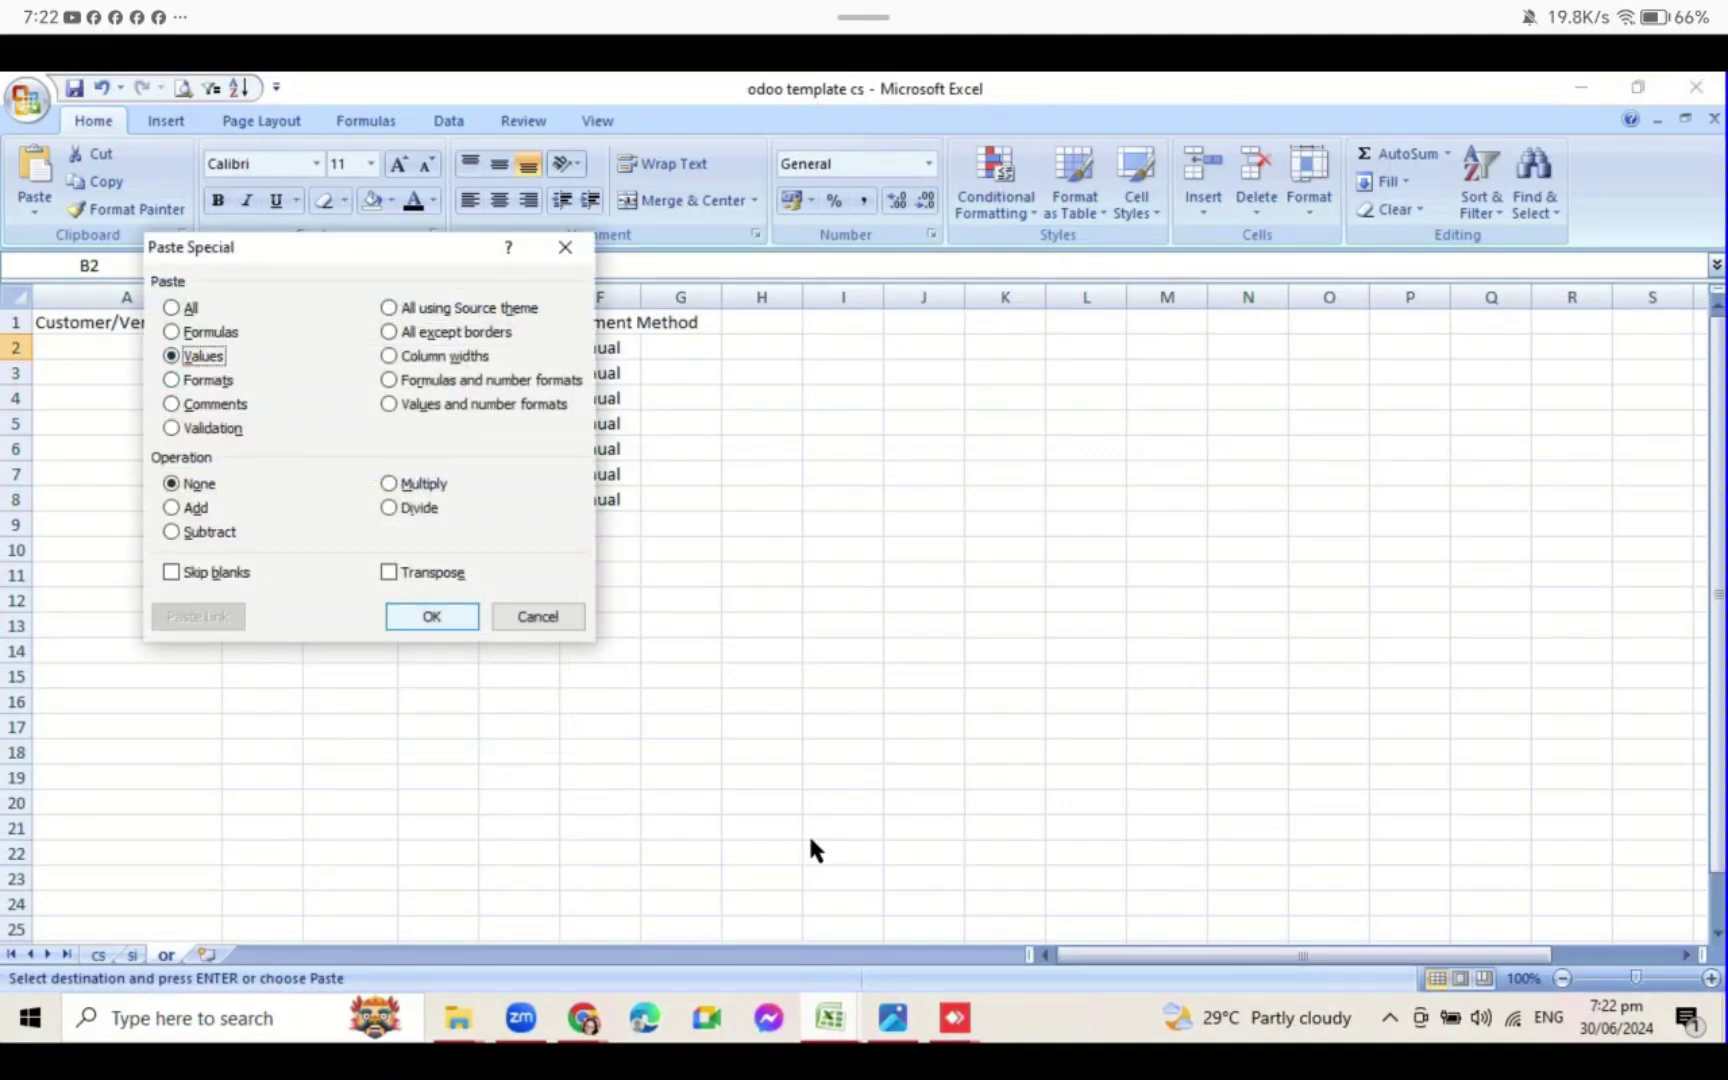
click(431, 616)
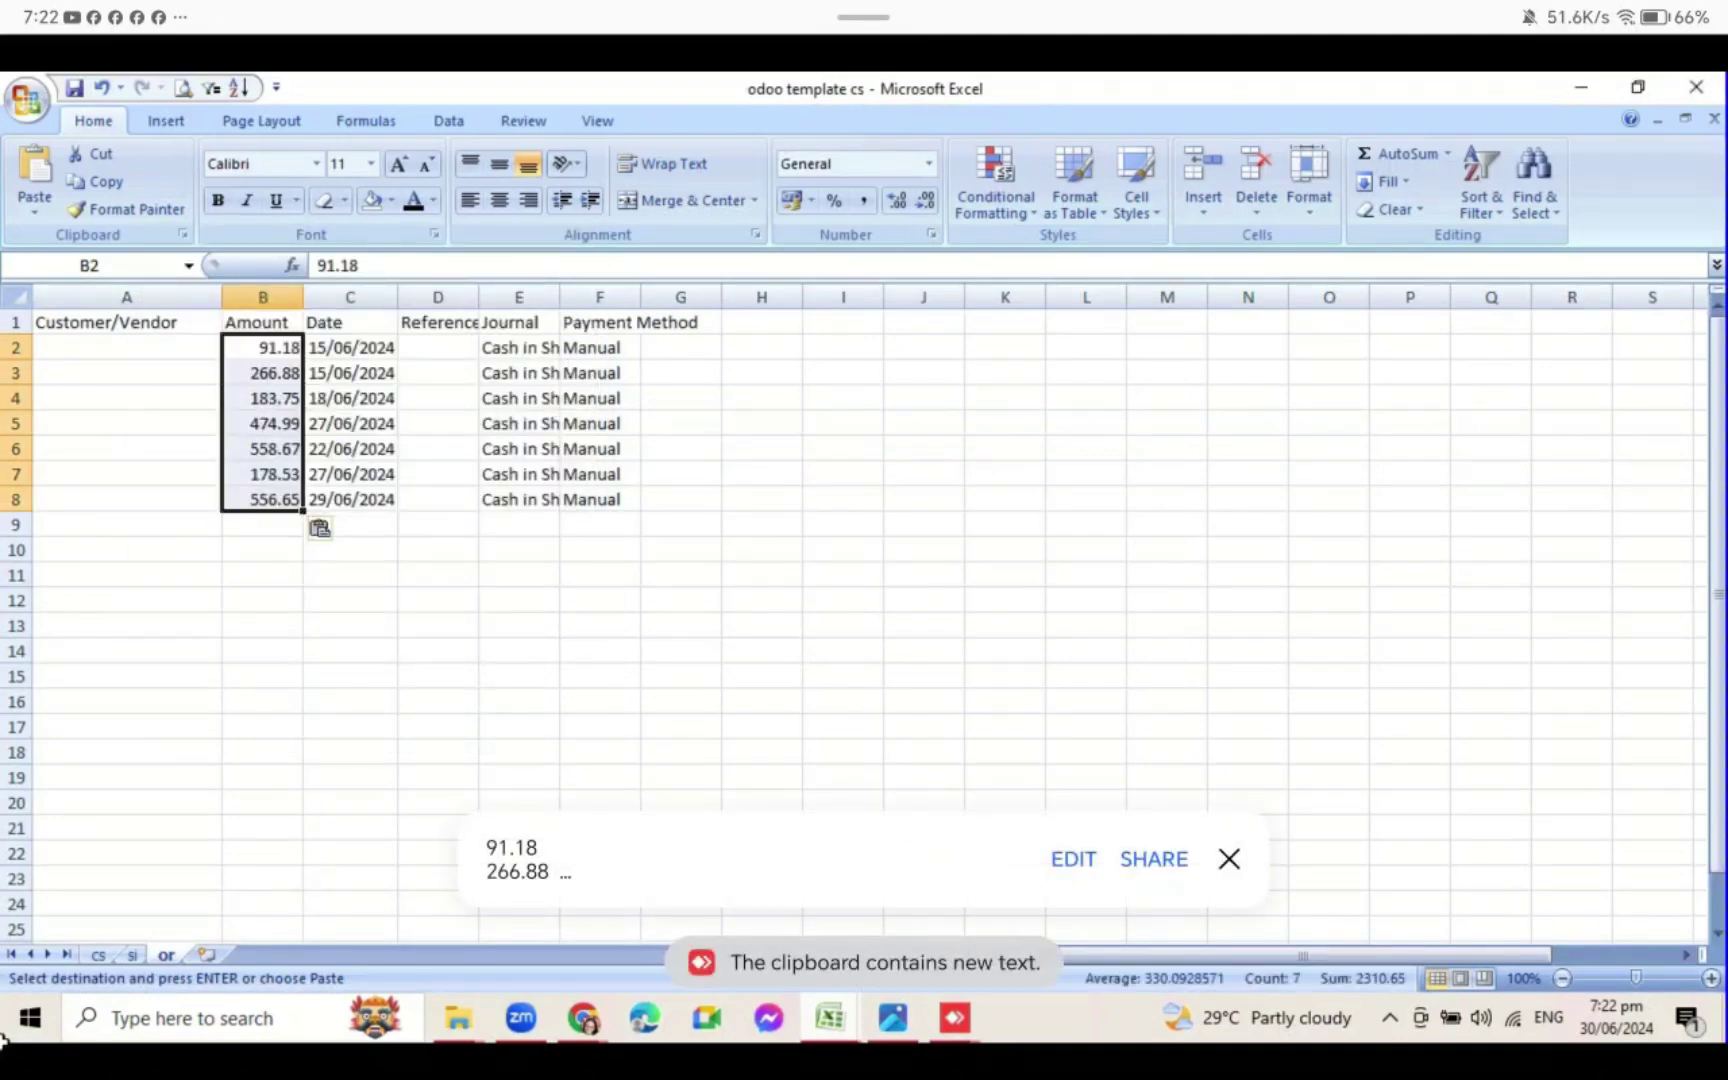
- Copy the sales invoice numbers G21:G27 from the tiktok sheet in the working file 2024 workbook
click(830, 1018)
click(672, 958)
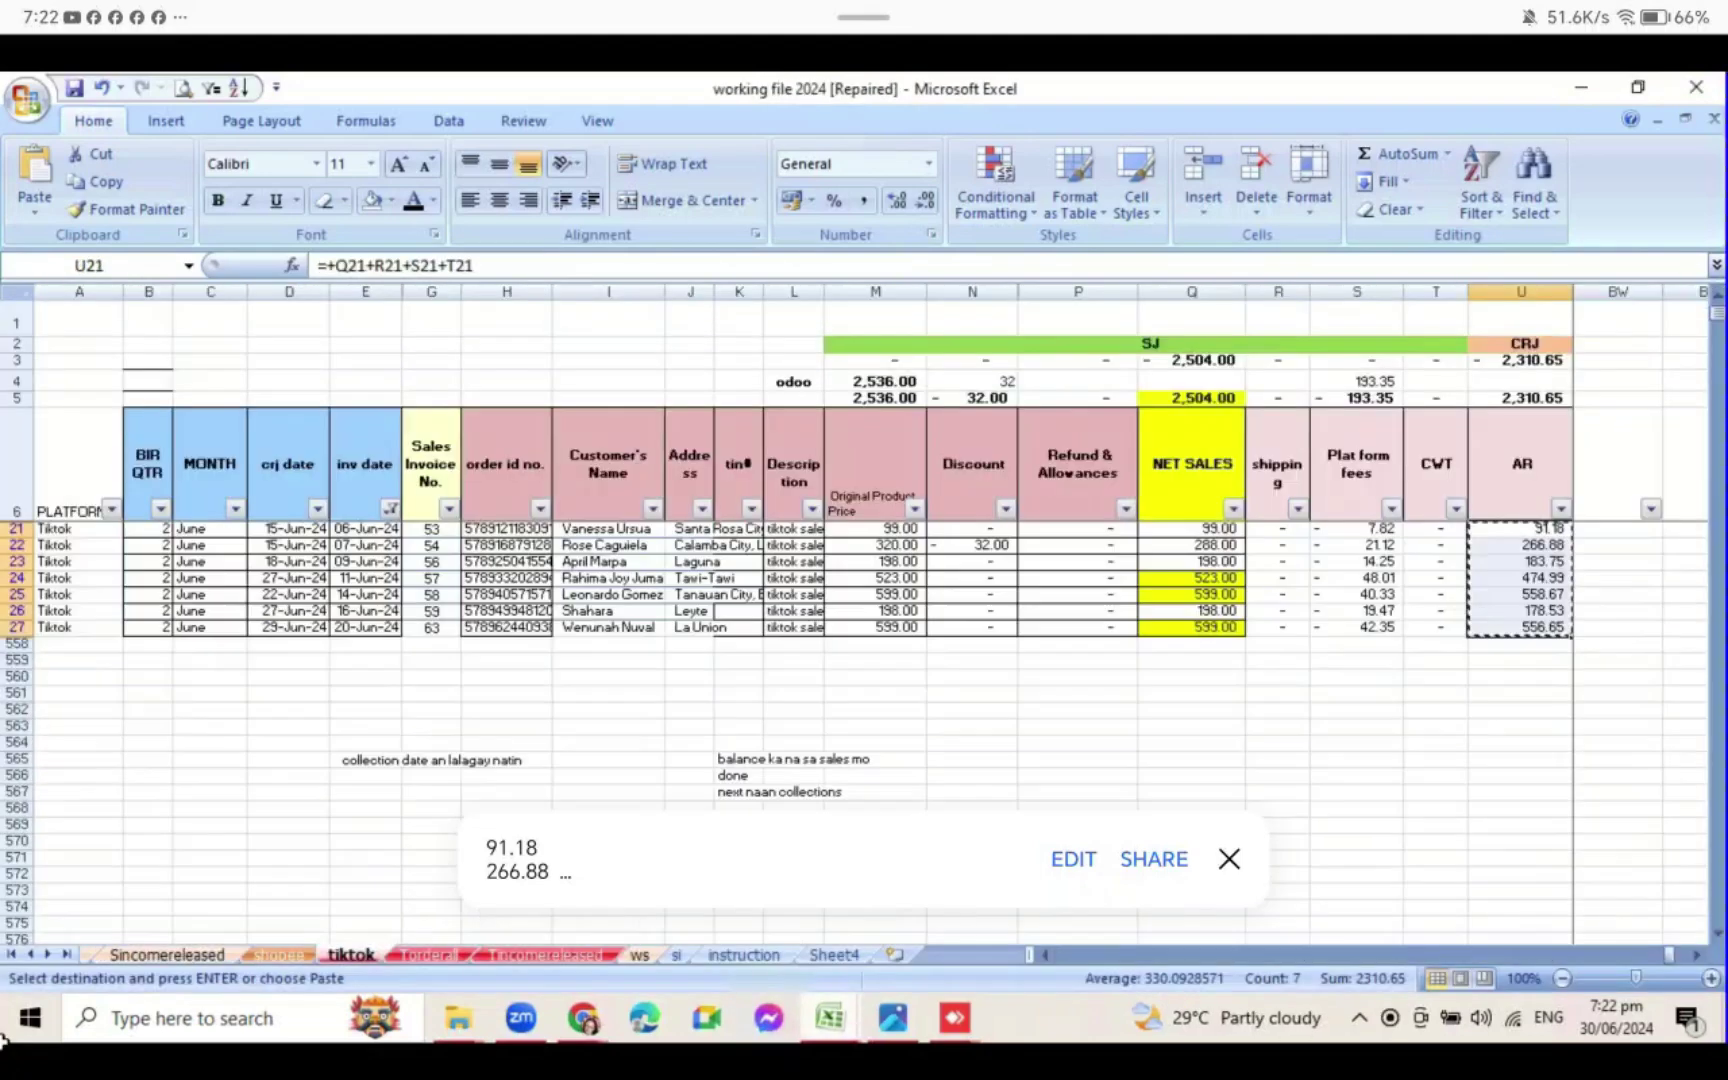
drag(431, 528, 431, 627)
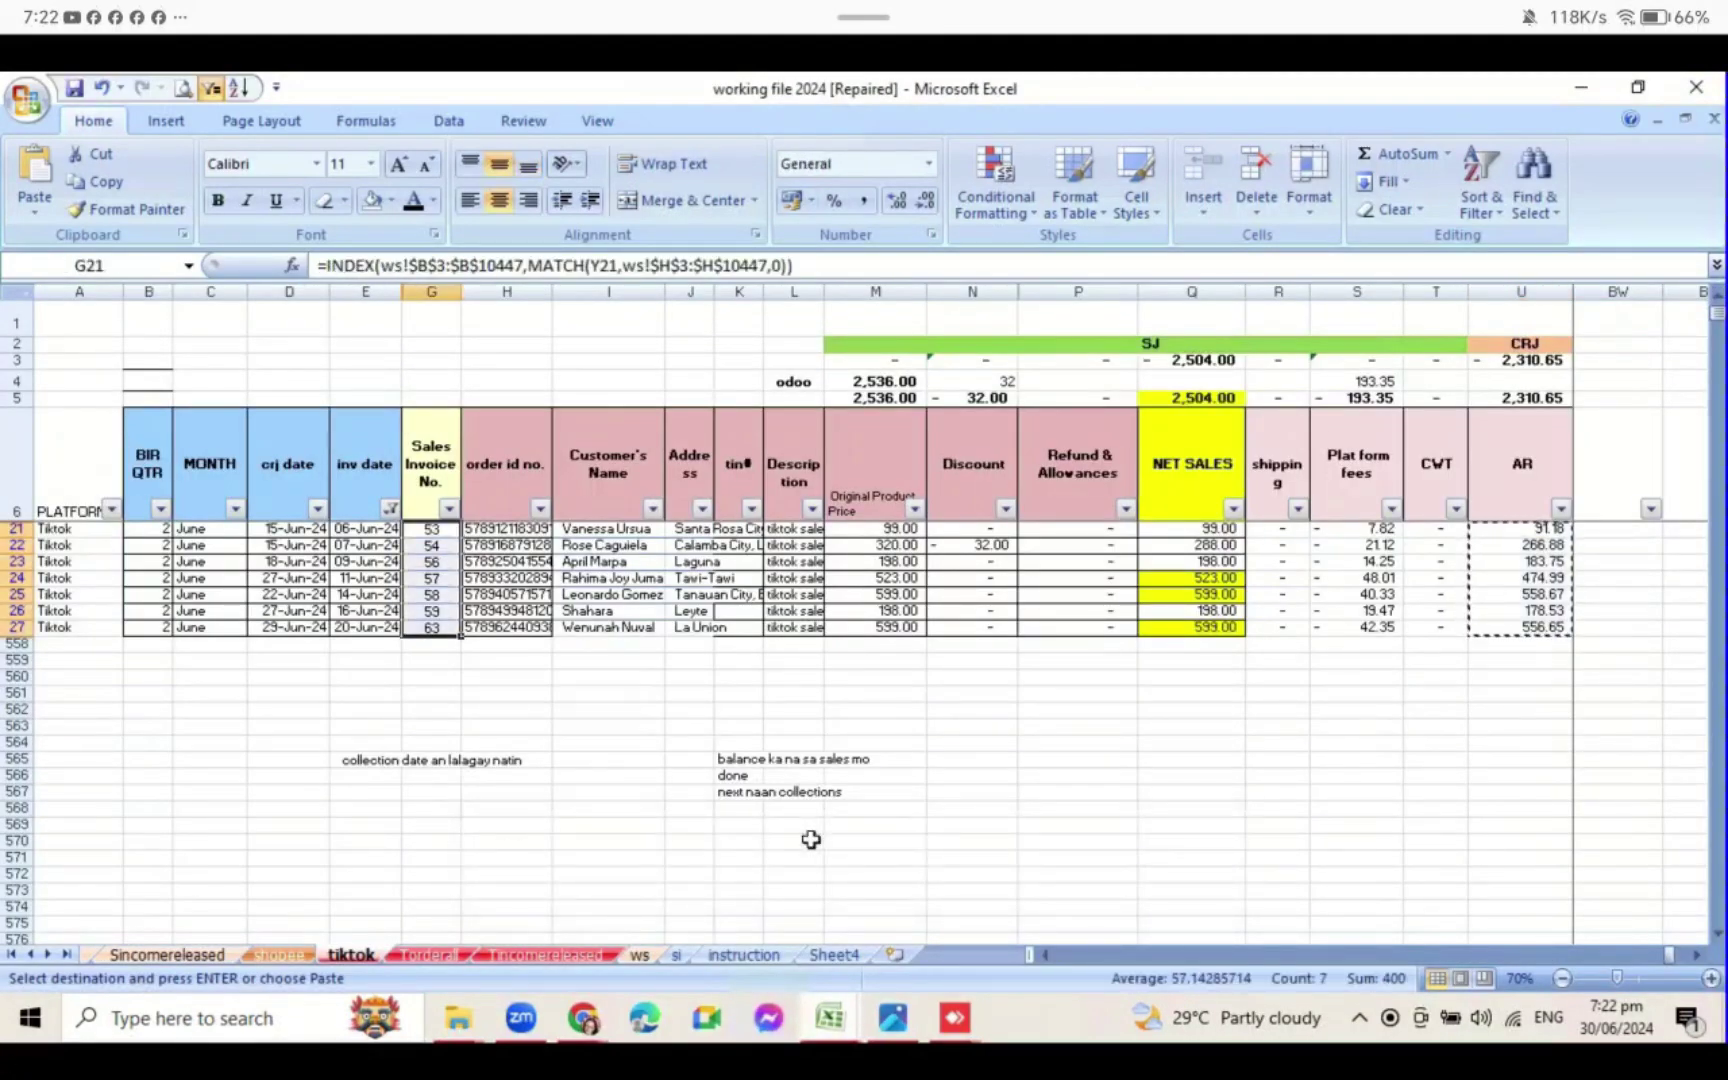
key(ctrl+c)
- Paste the sales invoice numbers as values only into the odoo template's Reference column from D2
click(894, 955)
mouse_move(893, 1018)
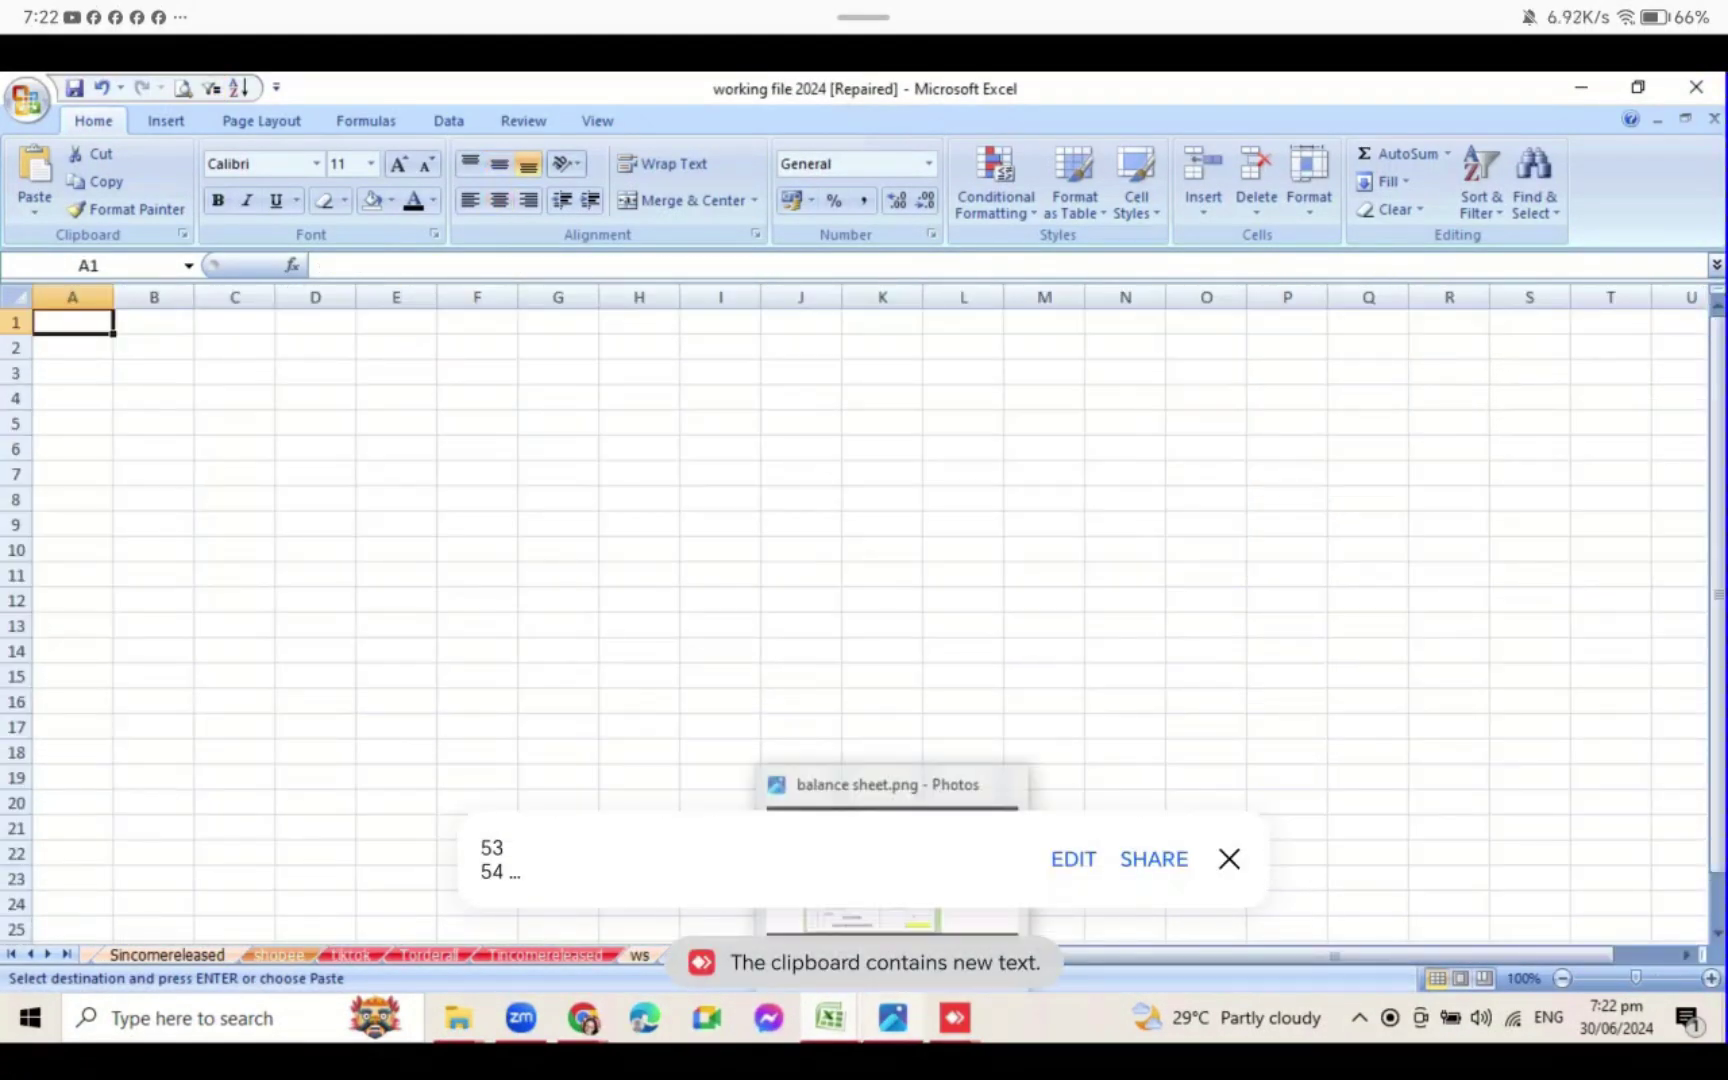
mouse_move(830, 1018)
click(1300, 905)
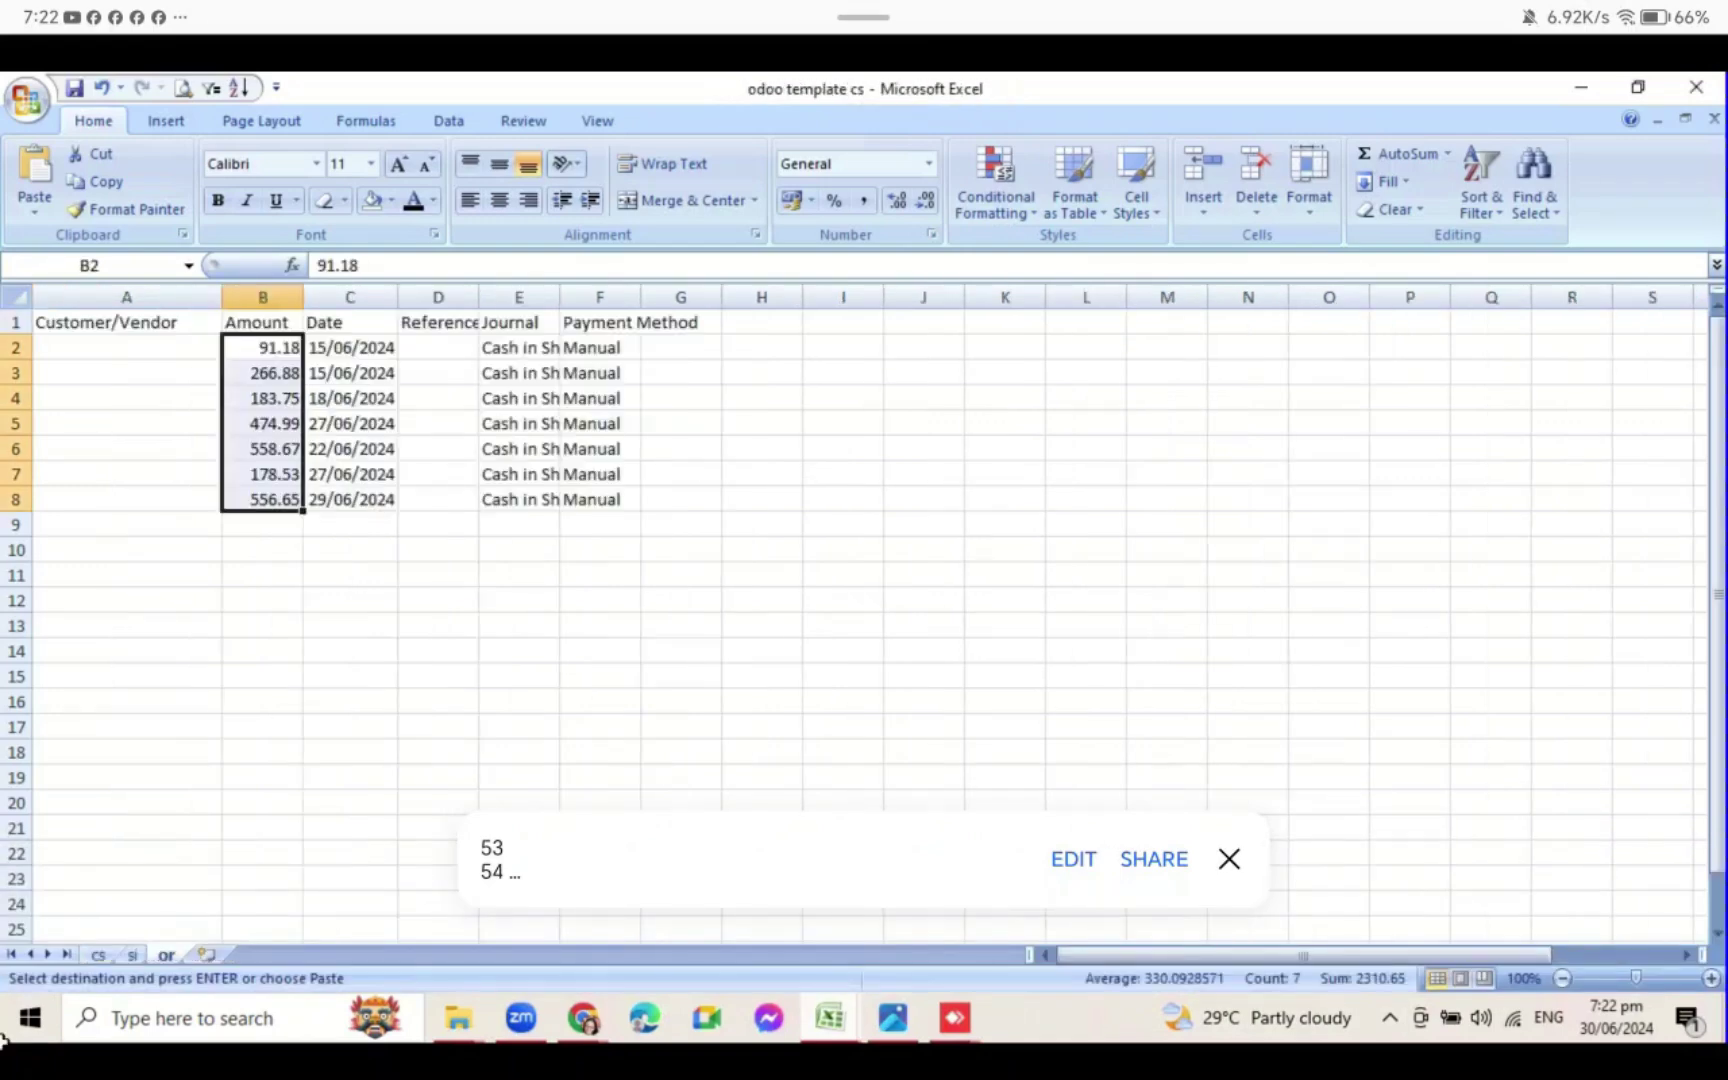
key(Right)
key(Right)
key(shift+F10)
key(Down)
key(Down)
key(Down)
key(Down)
key(Down)
key(Up)
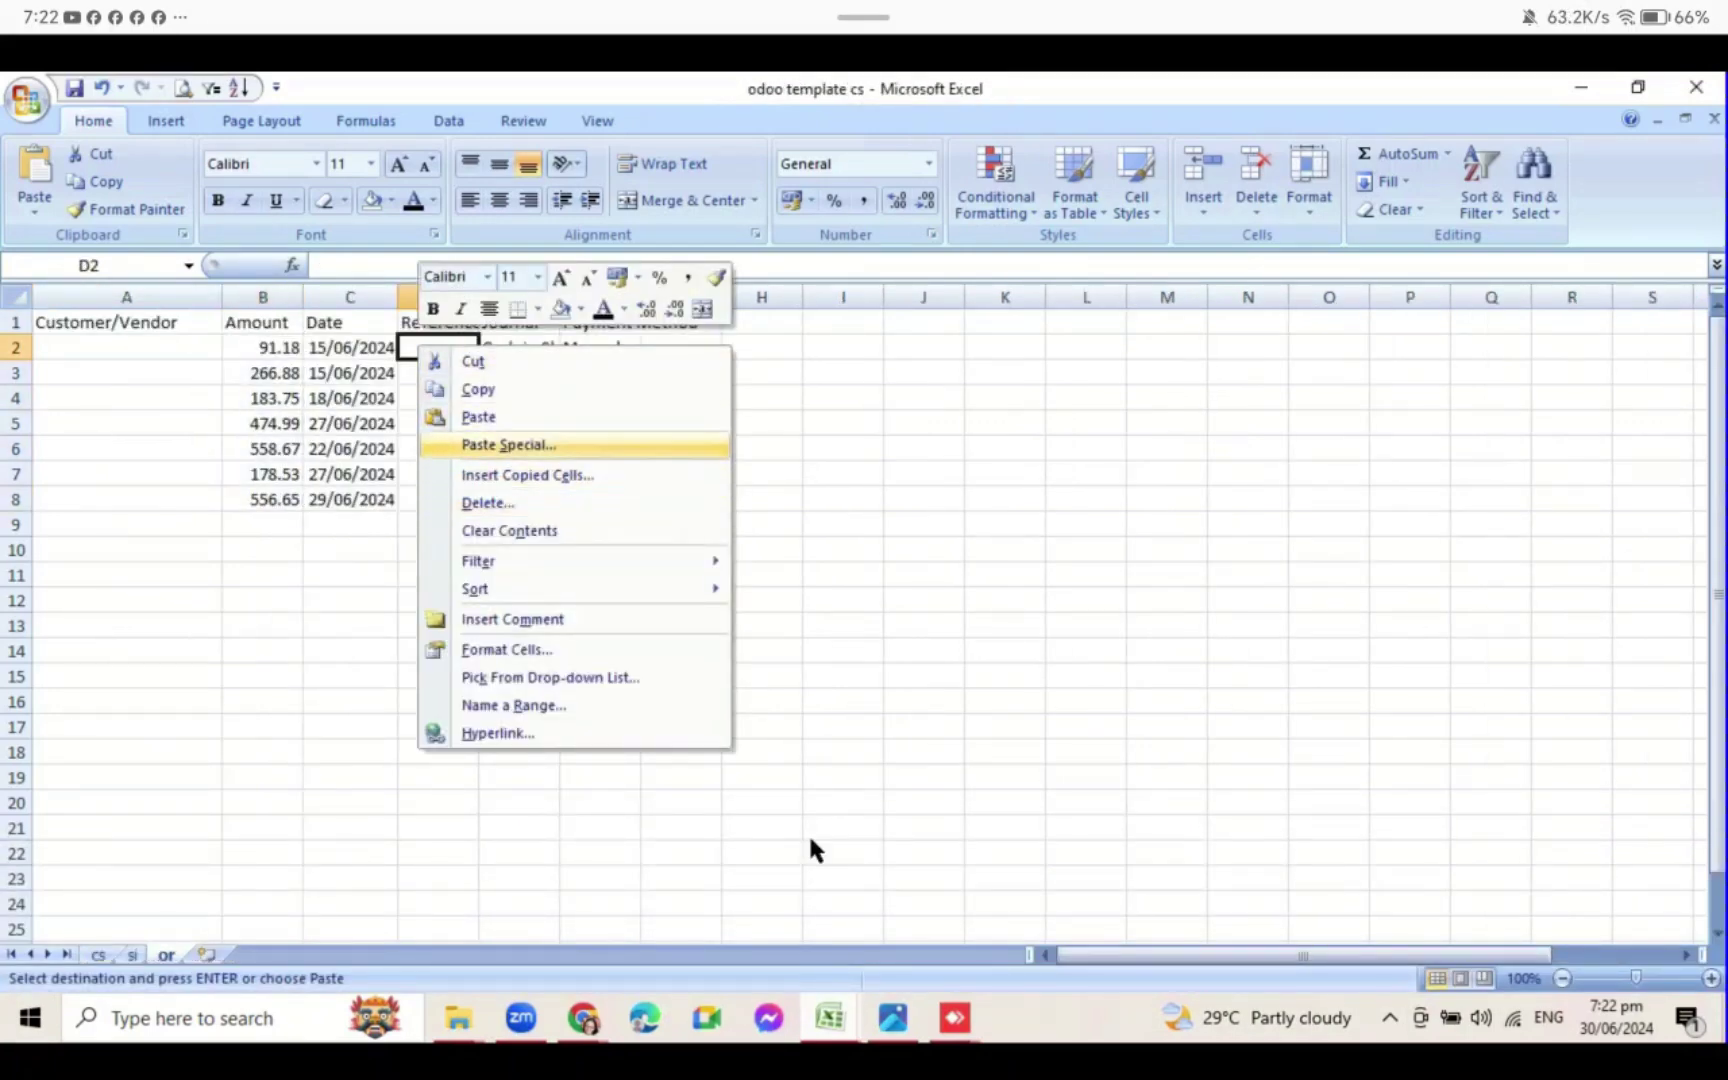
key(Return)
key(v)
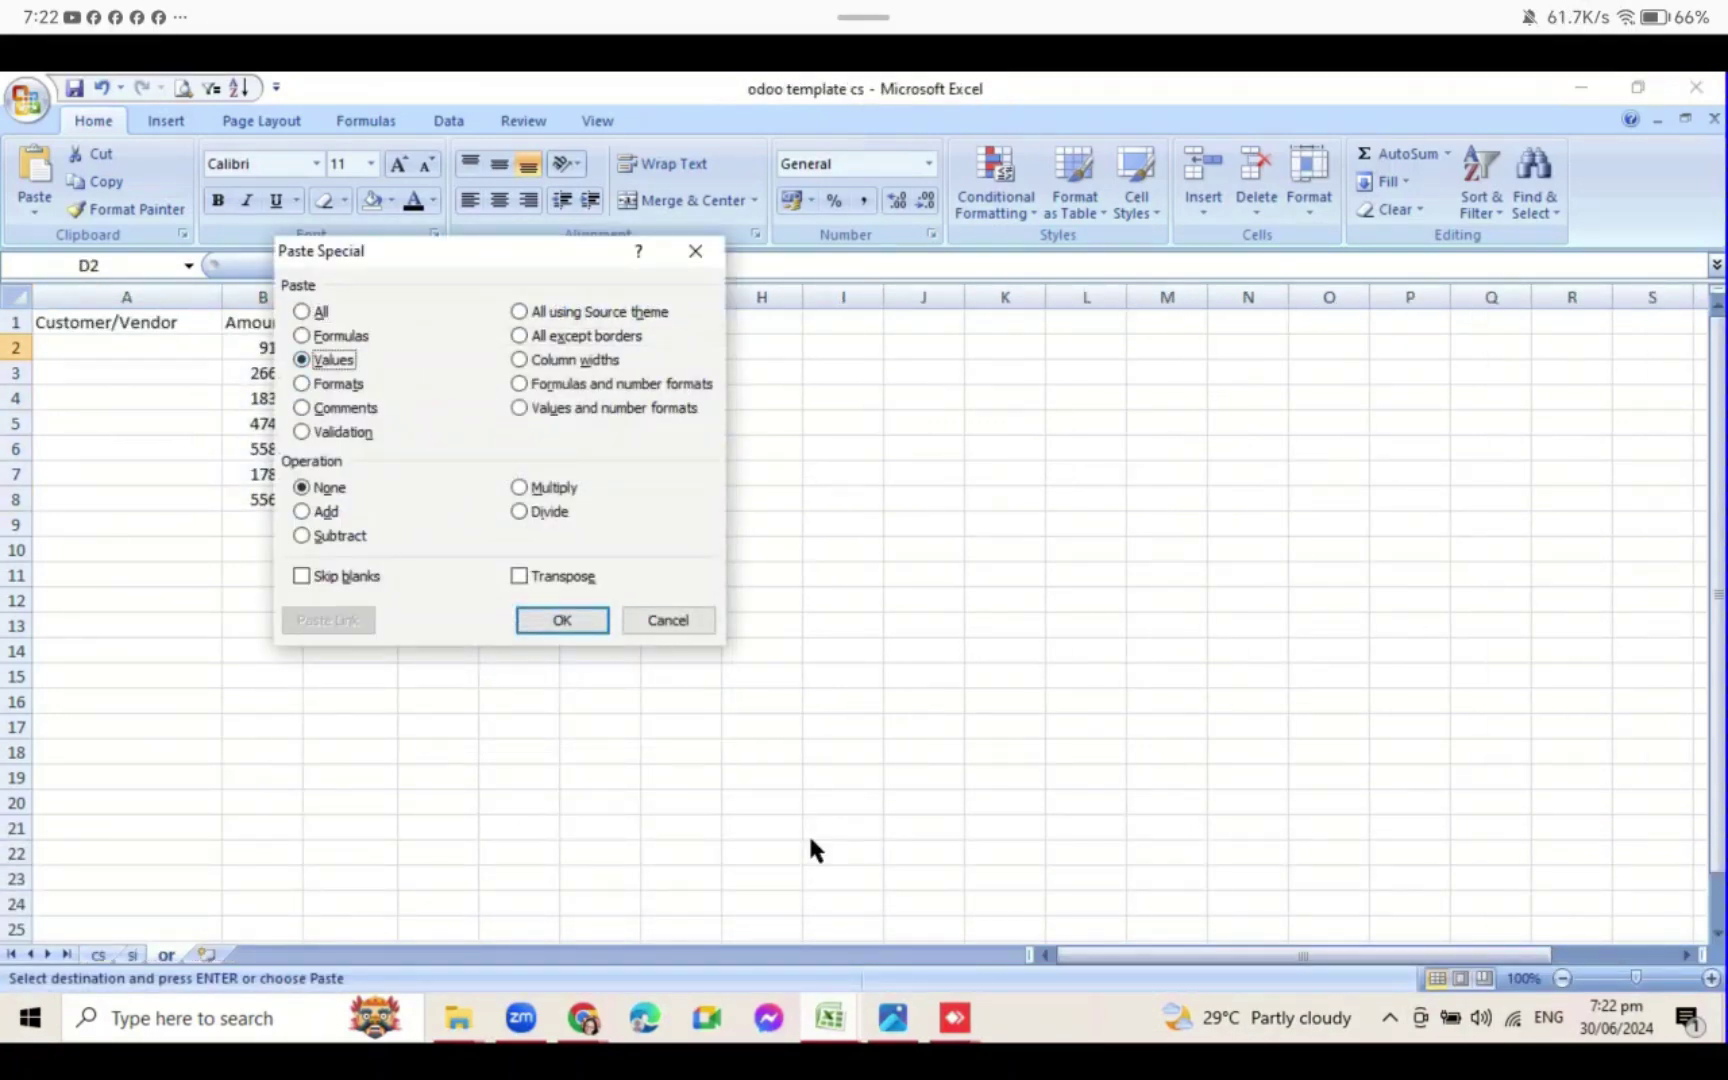
key(Return)
- Switch to the working file 2024 workbook and copy the customer names from I21 down on the tiktok sheet
click(830, 1018)
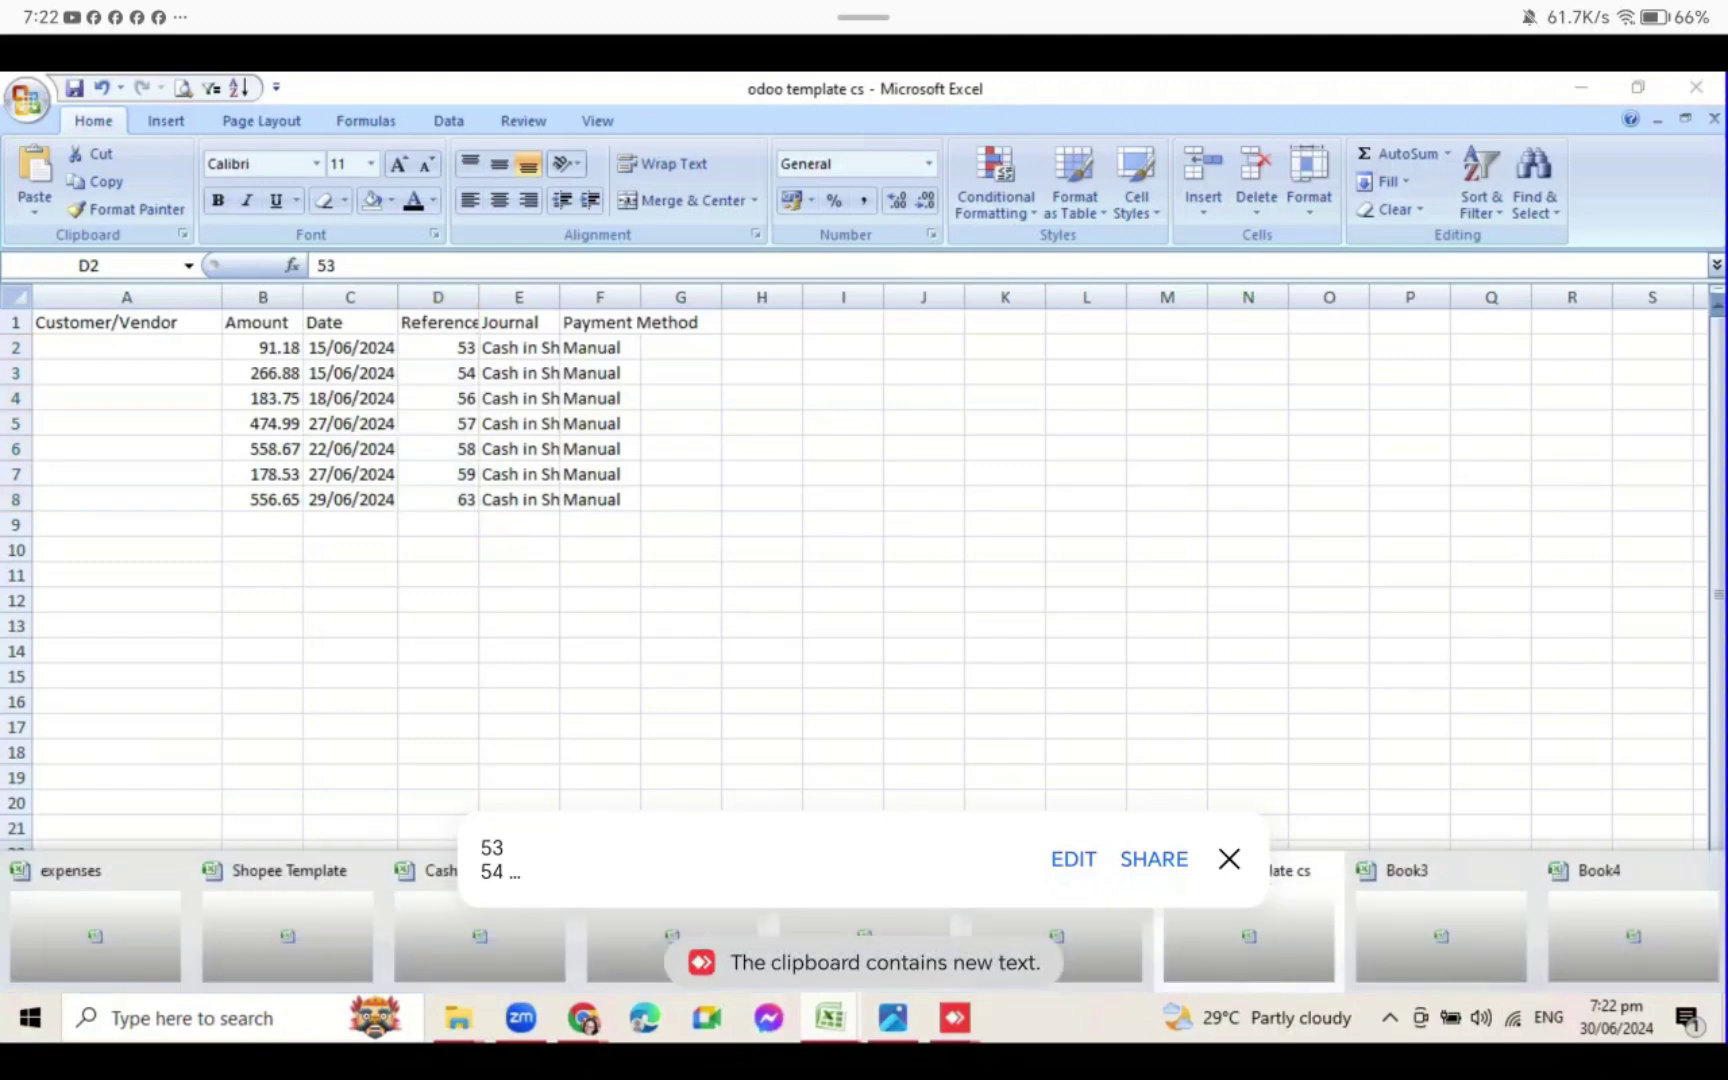
click(672, 936)
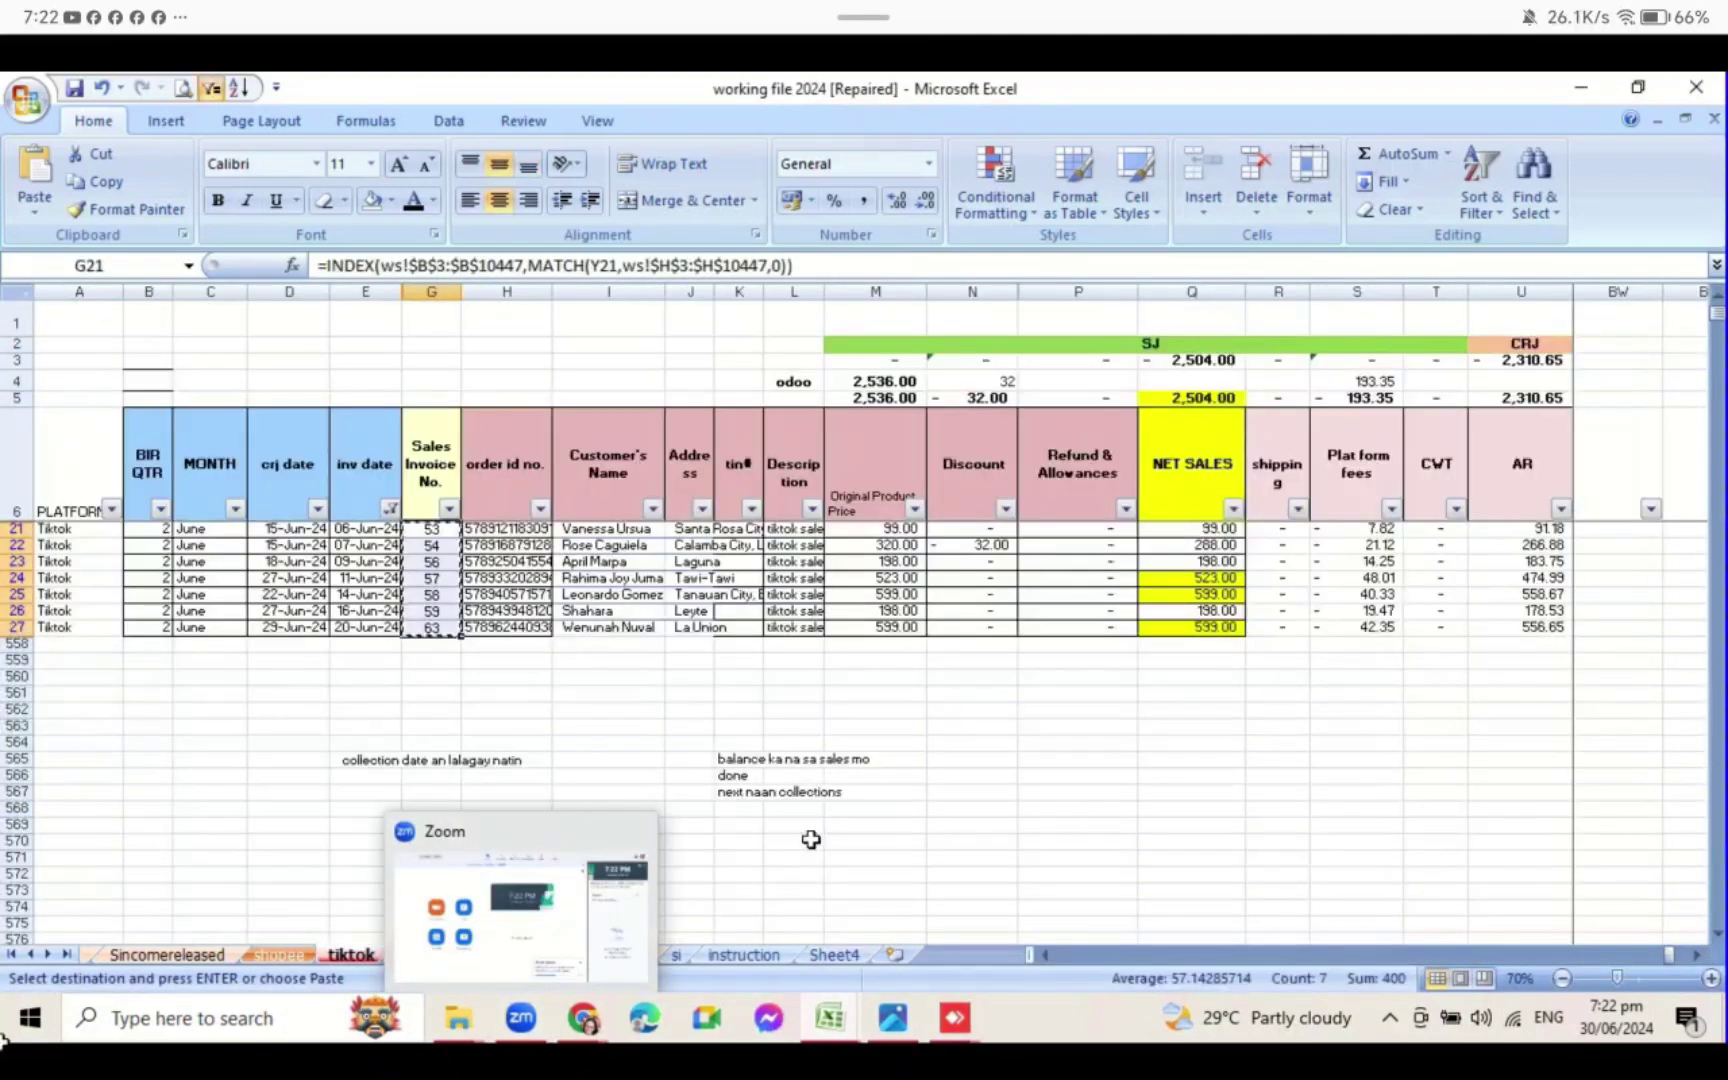
key(Right)
key(Right)
key(shift+Down)
key(shift+Down)
key(shift+Down)
key(shift+Down)
key(shift+Down)
key(shift+Down)
key(shift+Down)
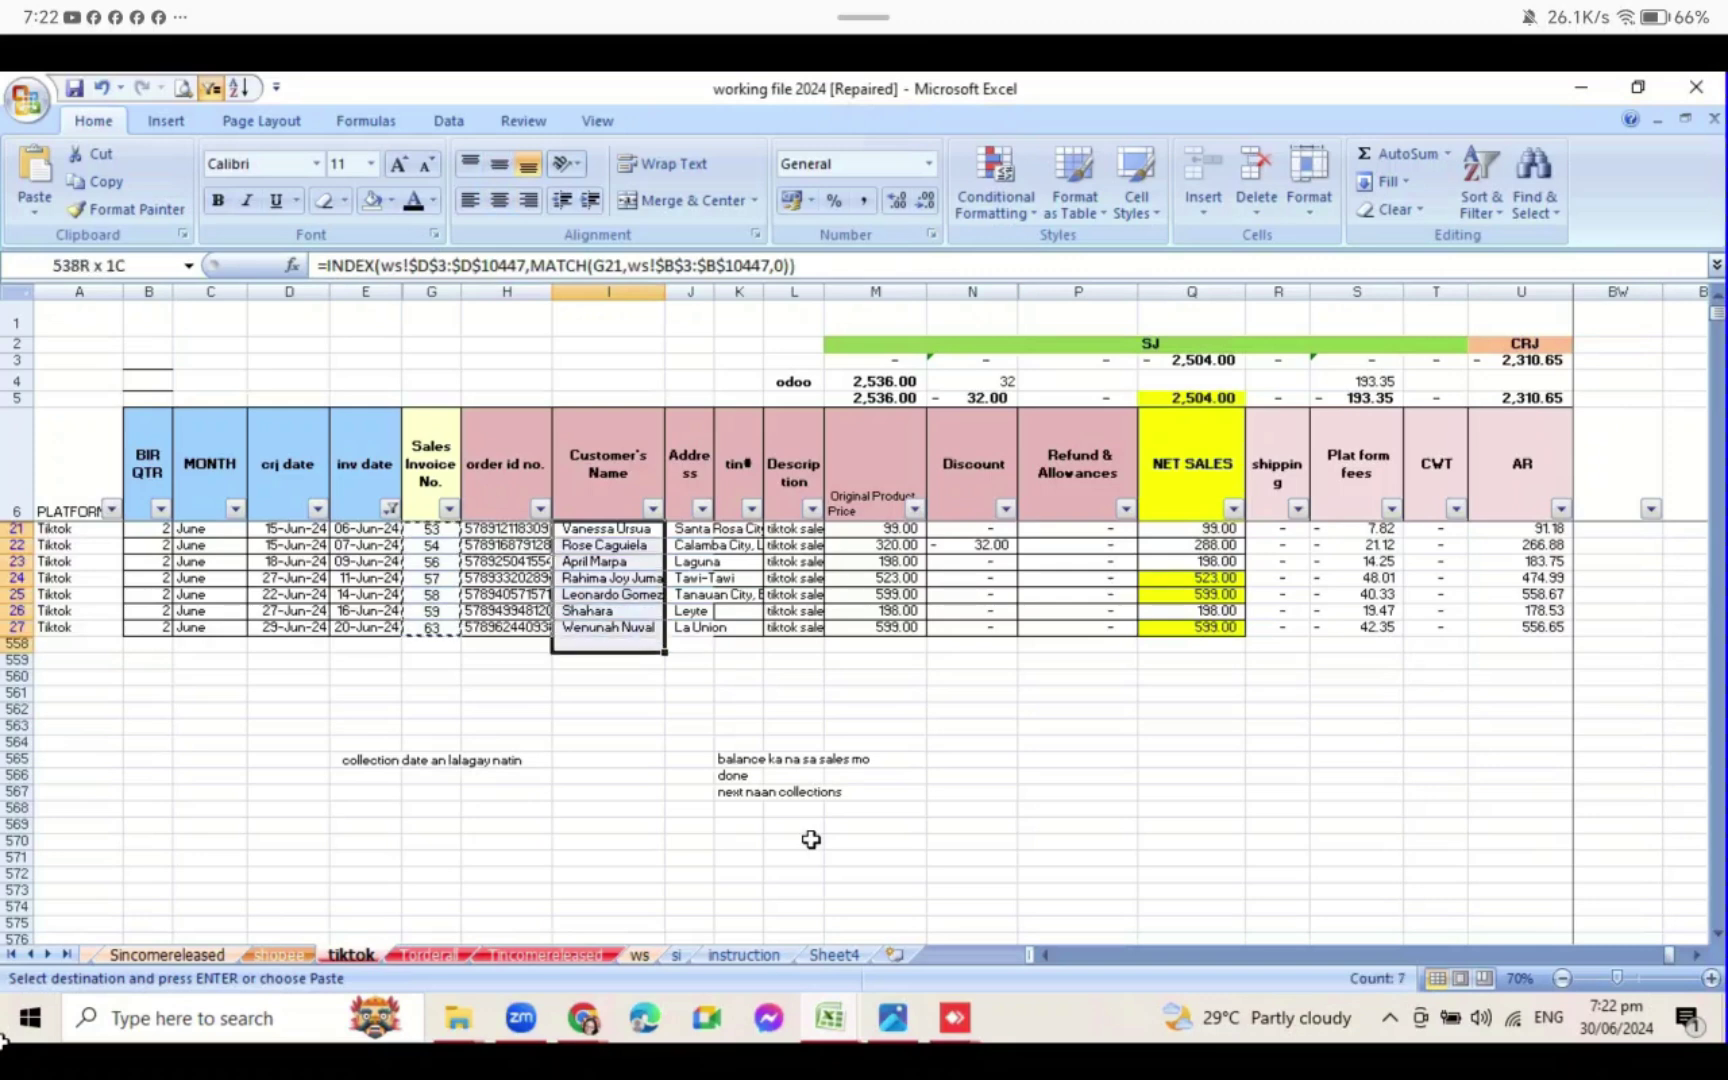
key(ctrl+c)
- Paste the copied customer names as values only into the odoo template's Customer/Vendor column from A2
click(833, 955)
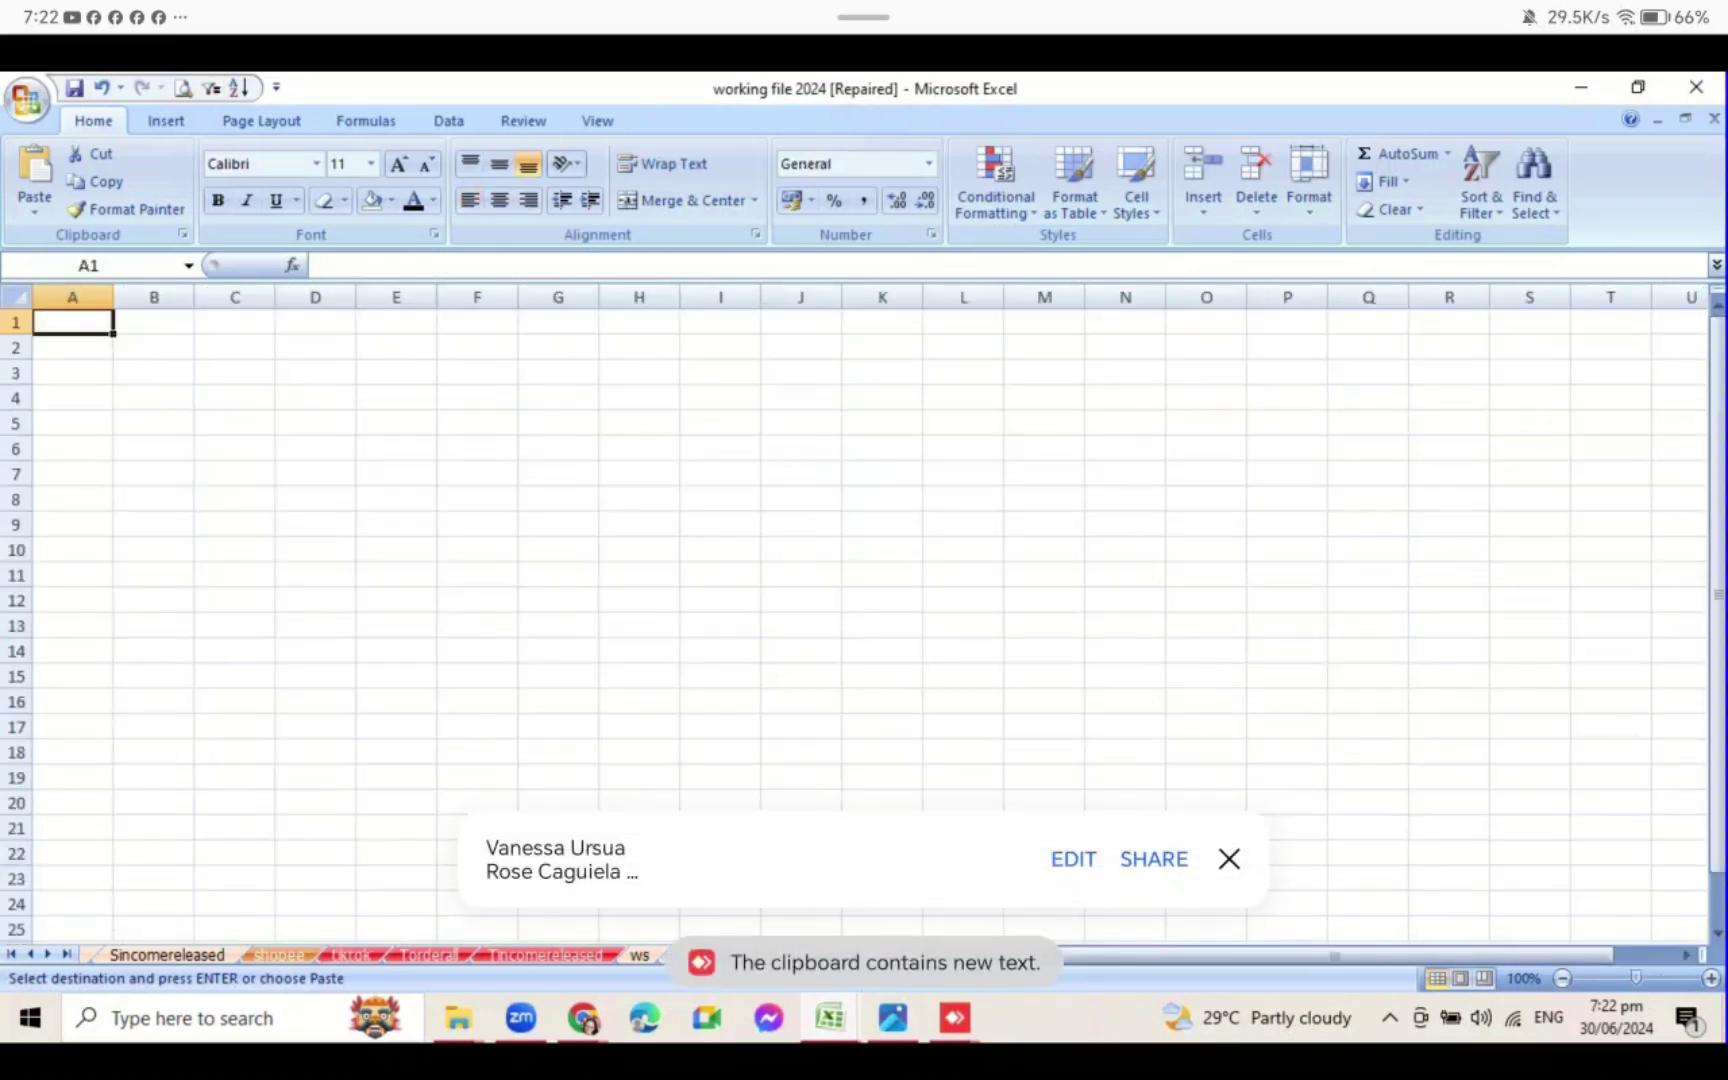
click(830, 1018)
click(1263, 937)
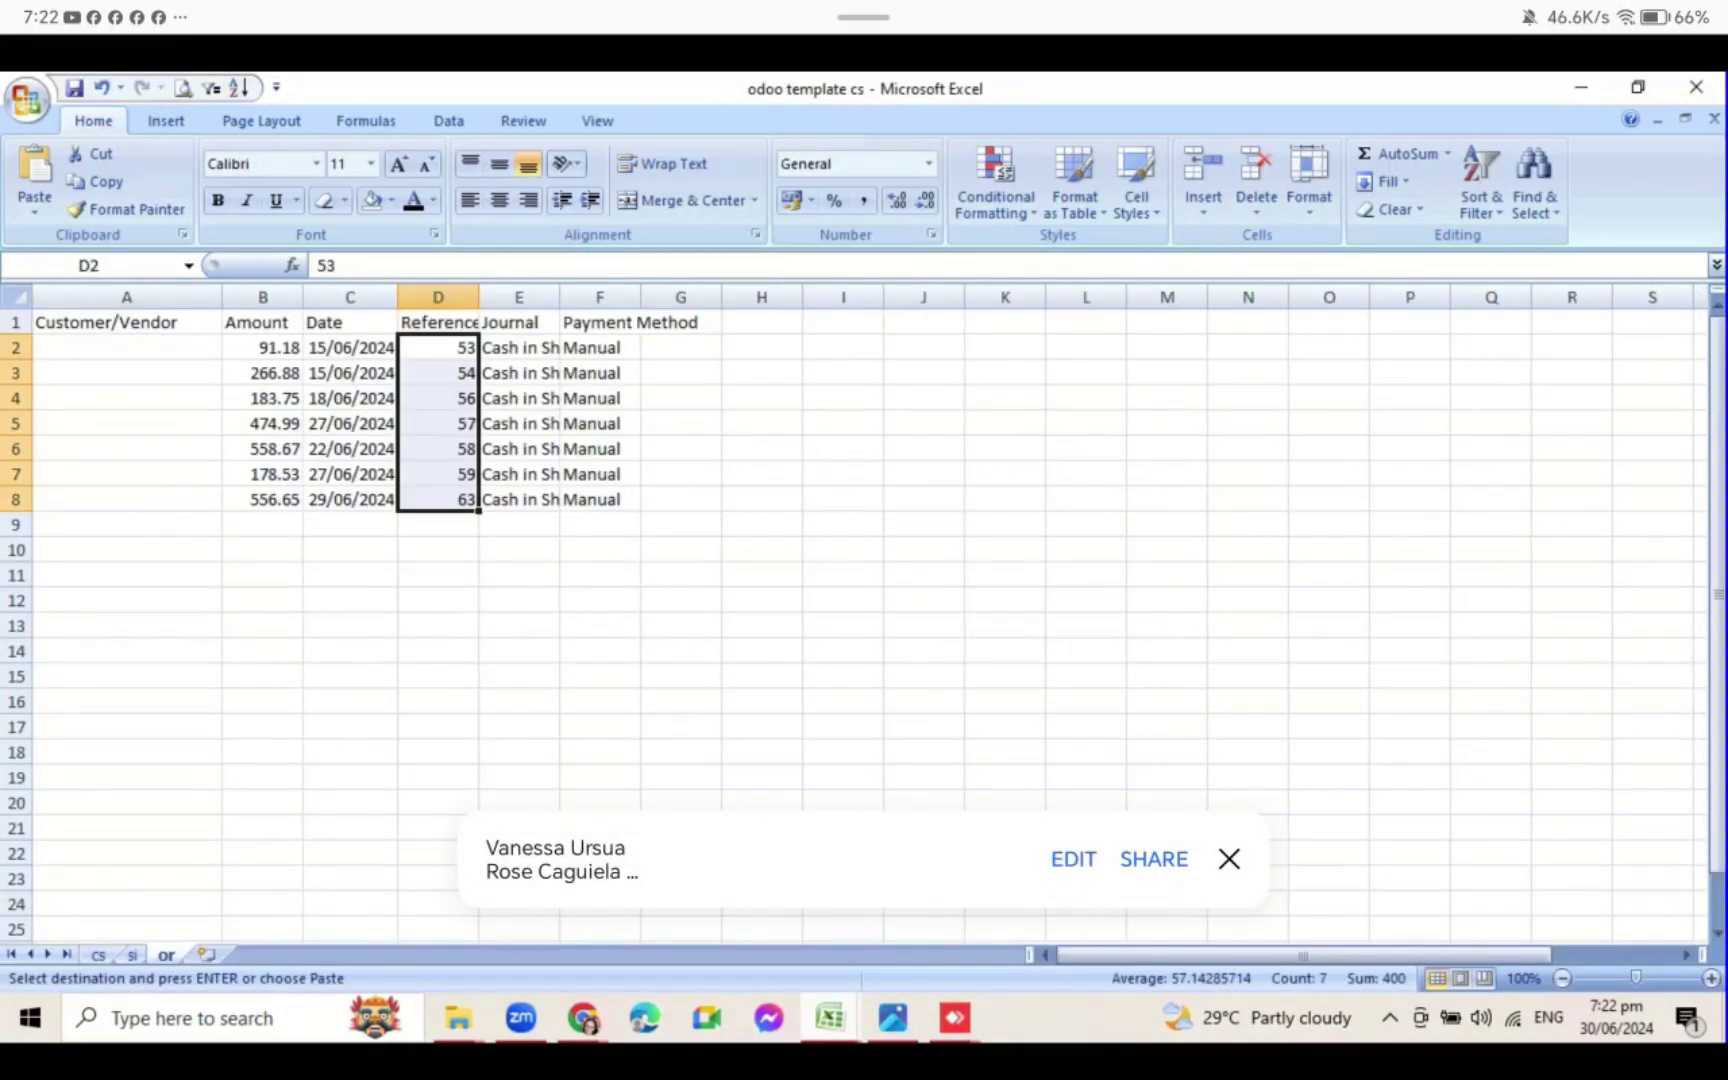
click(160, 347)
right_click(163, 347)
key(Up)
key(Return)
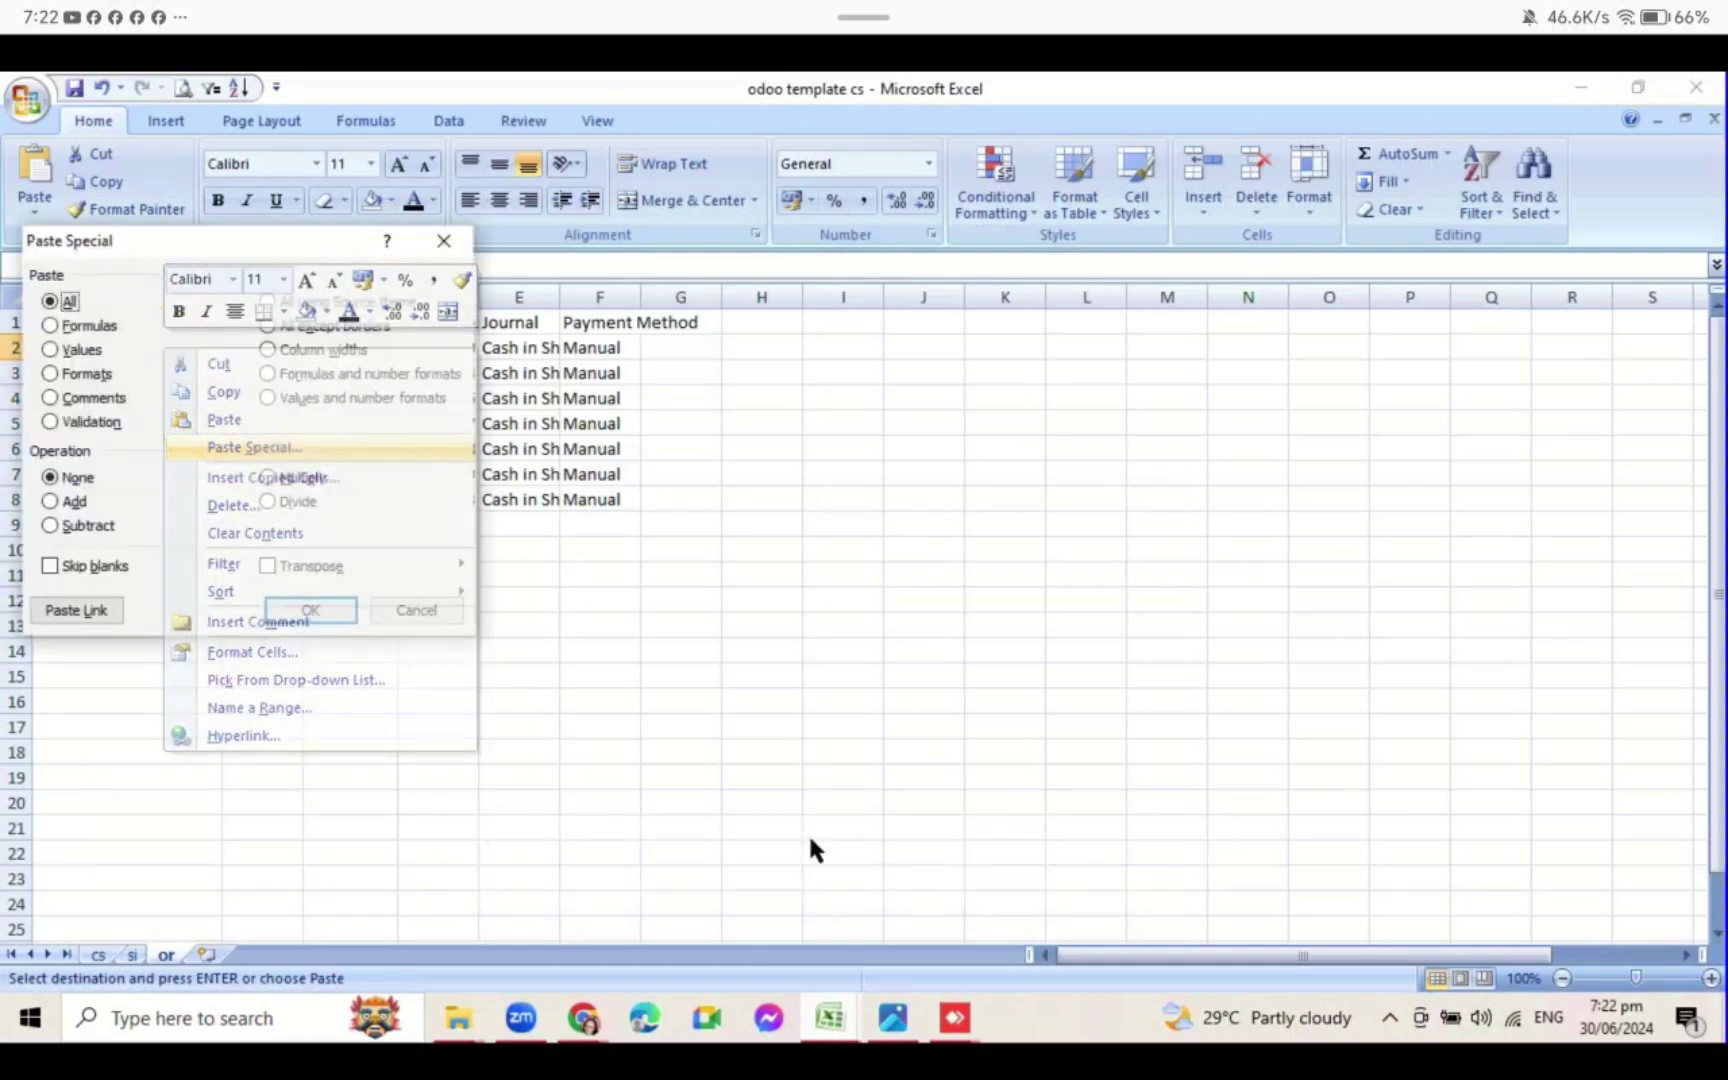
key(v)
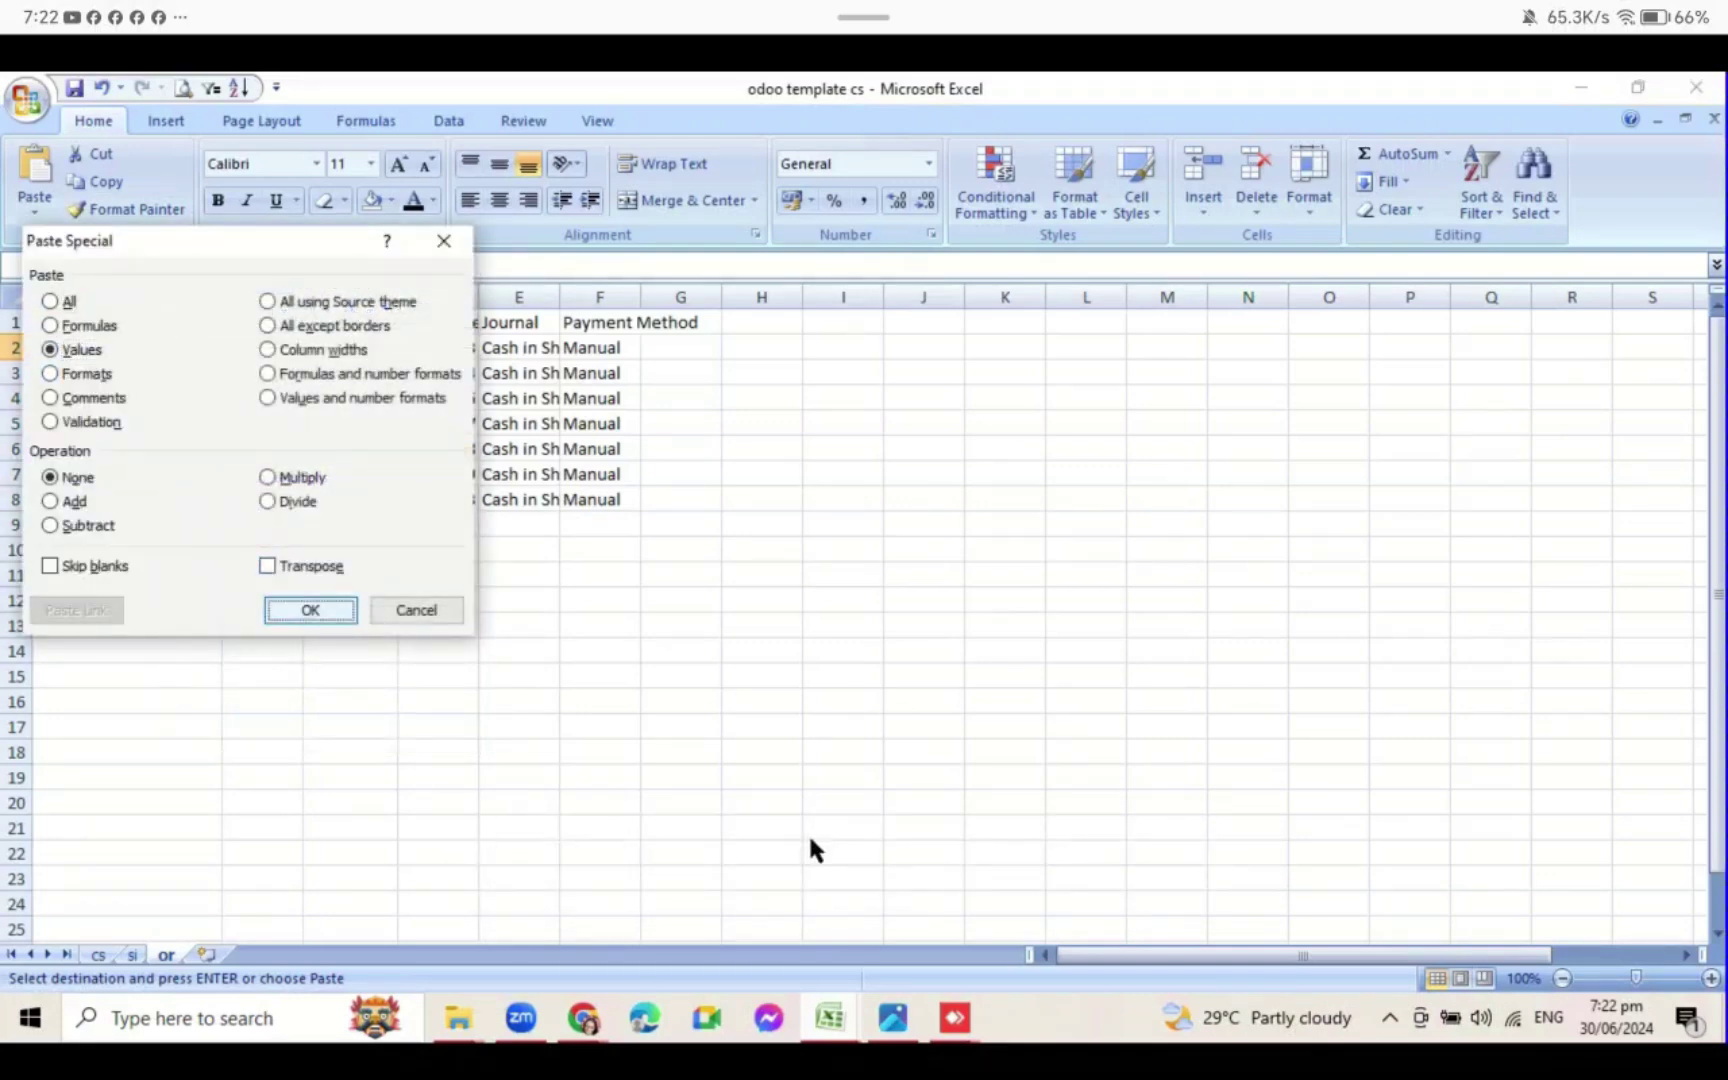
key(Return)
click(843, 600)
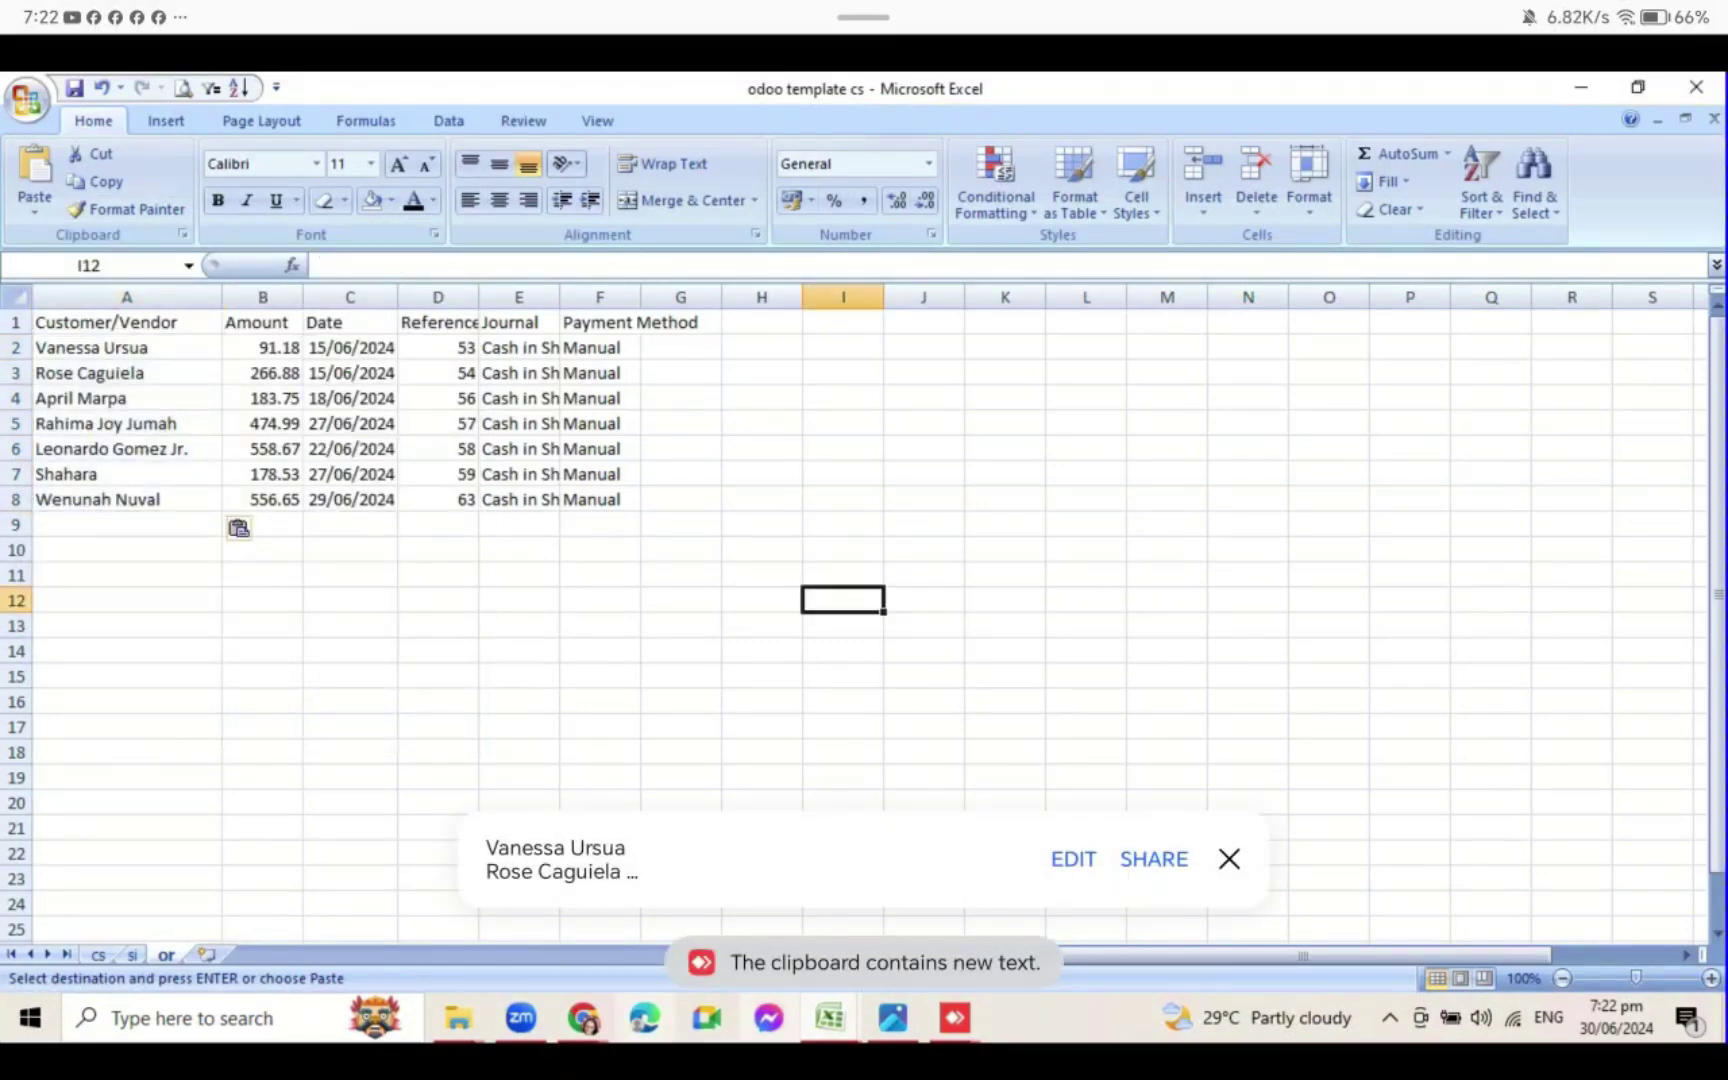
- Search the COA sheet of the working file 2024 workbook for "tiktok" to find its cash account
click(829, 1017)
click(1060, 925)
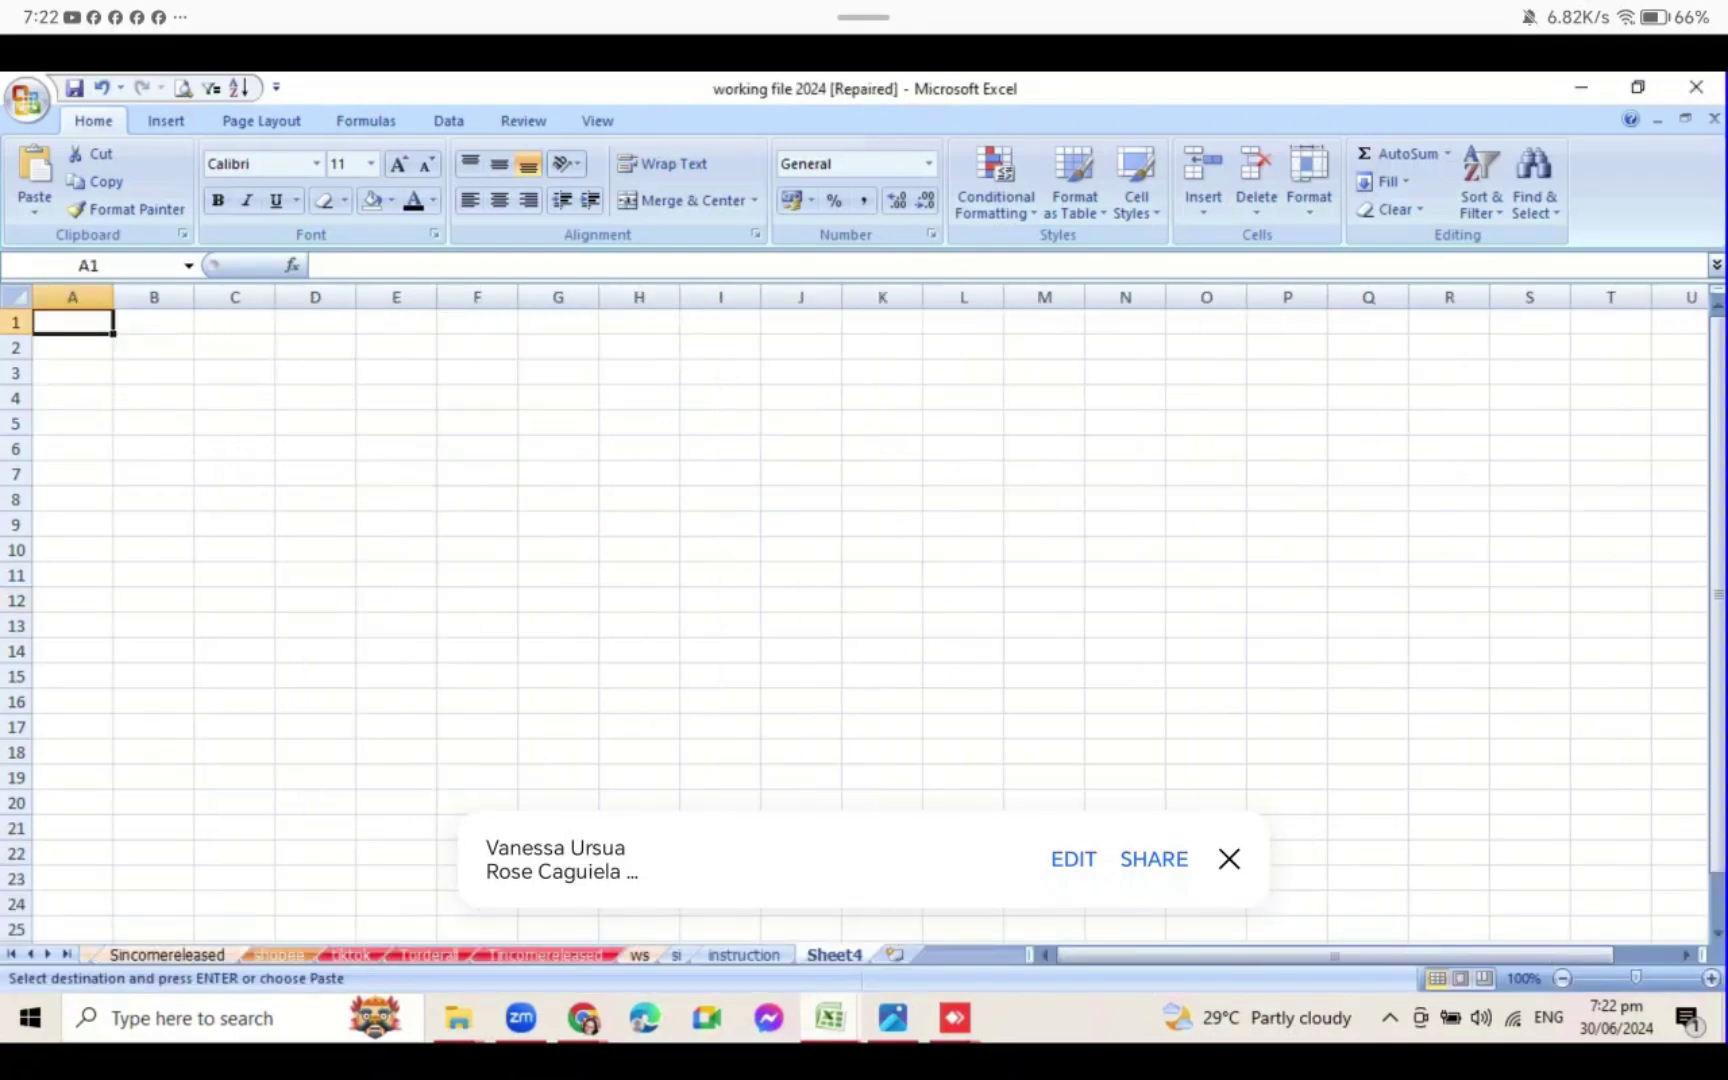
click(11, 954)
click(107, 954)
key(Left)
key(Left)
key(Left)
key(ctrl+f)
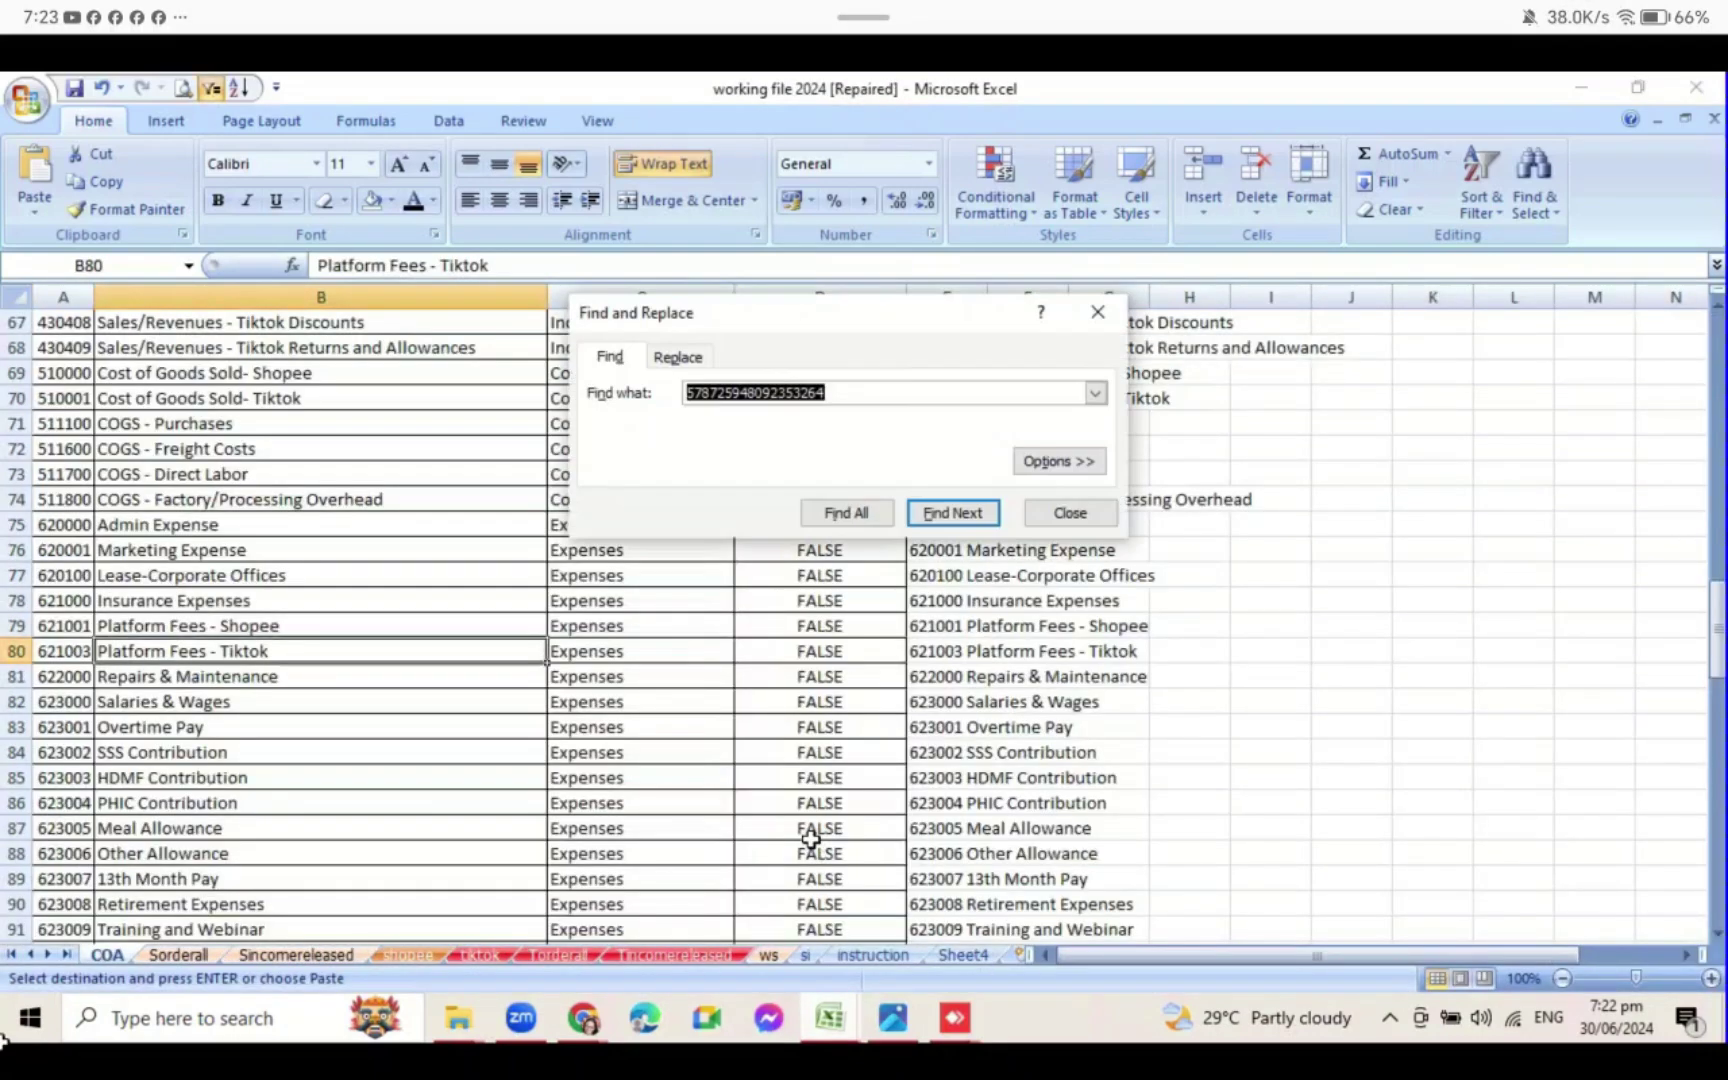
text(tiktok)
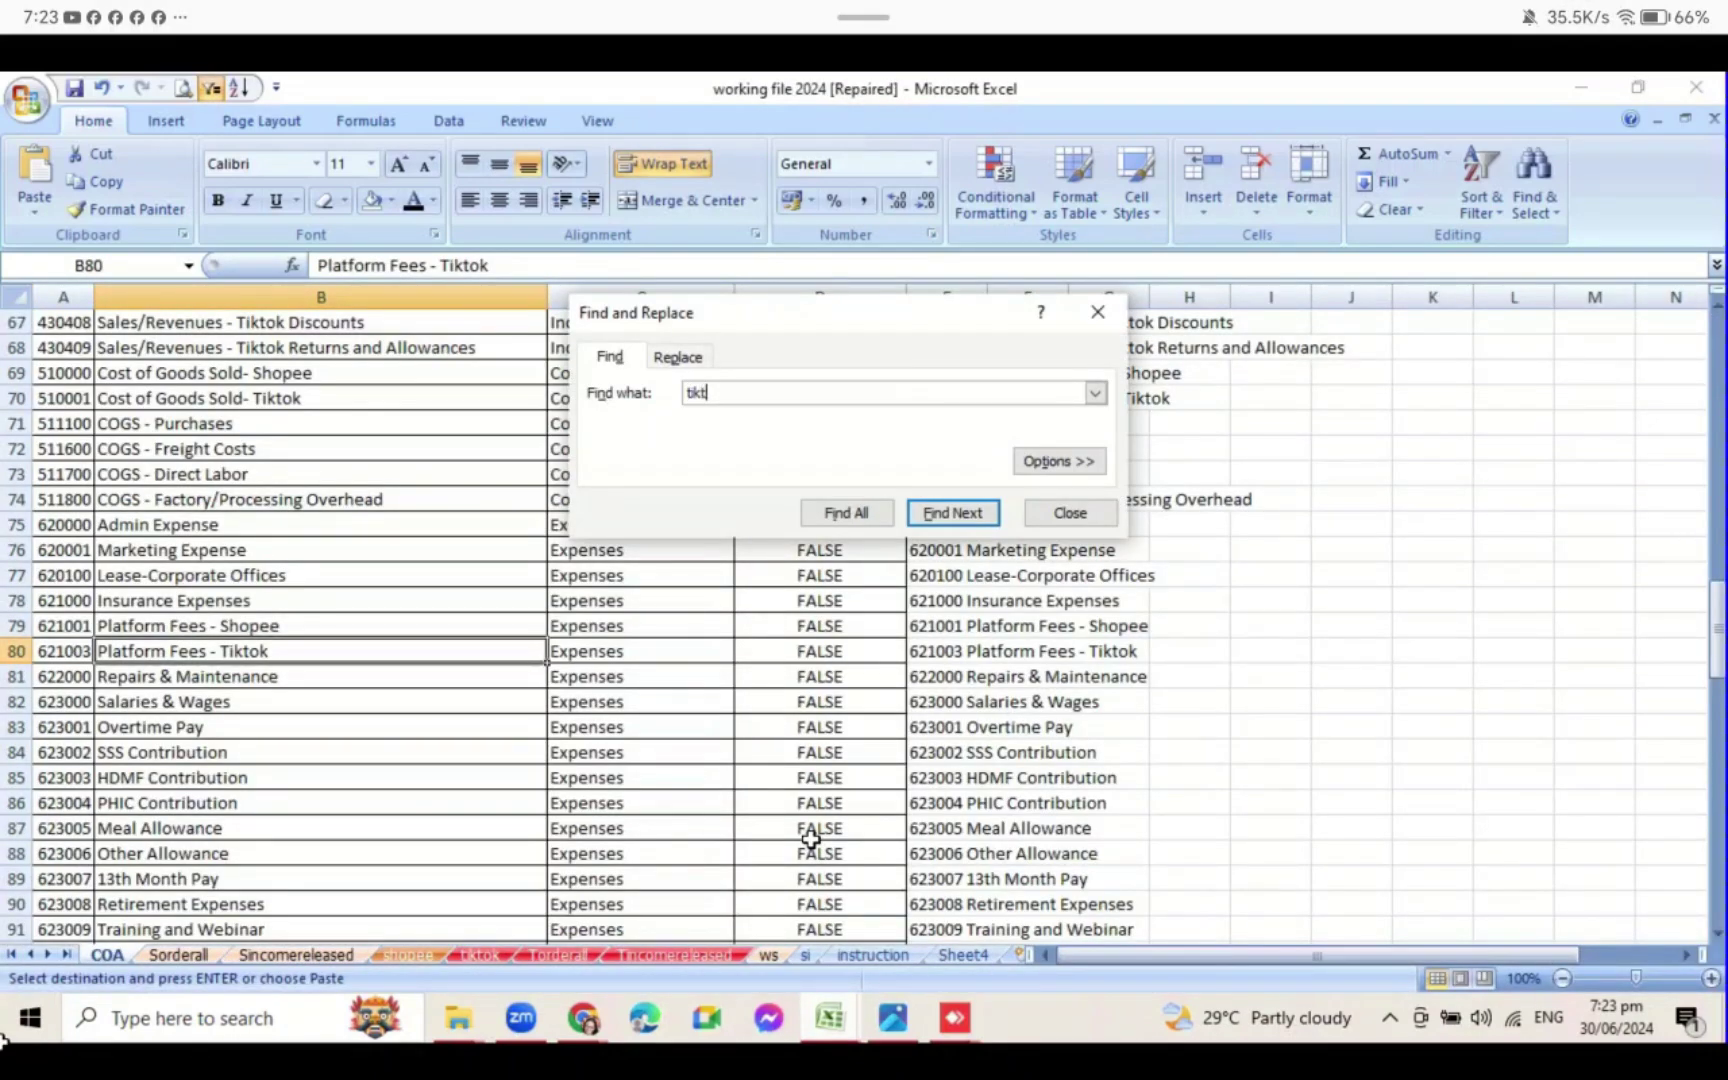
key(Return)
key(Escape)
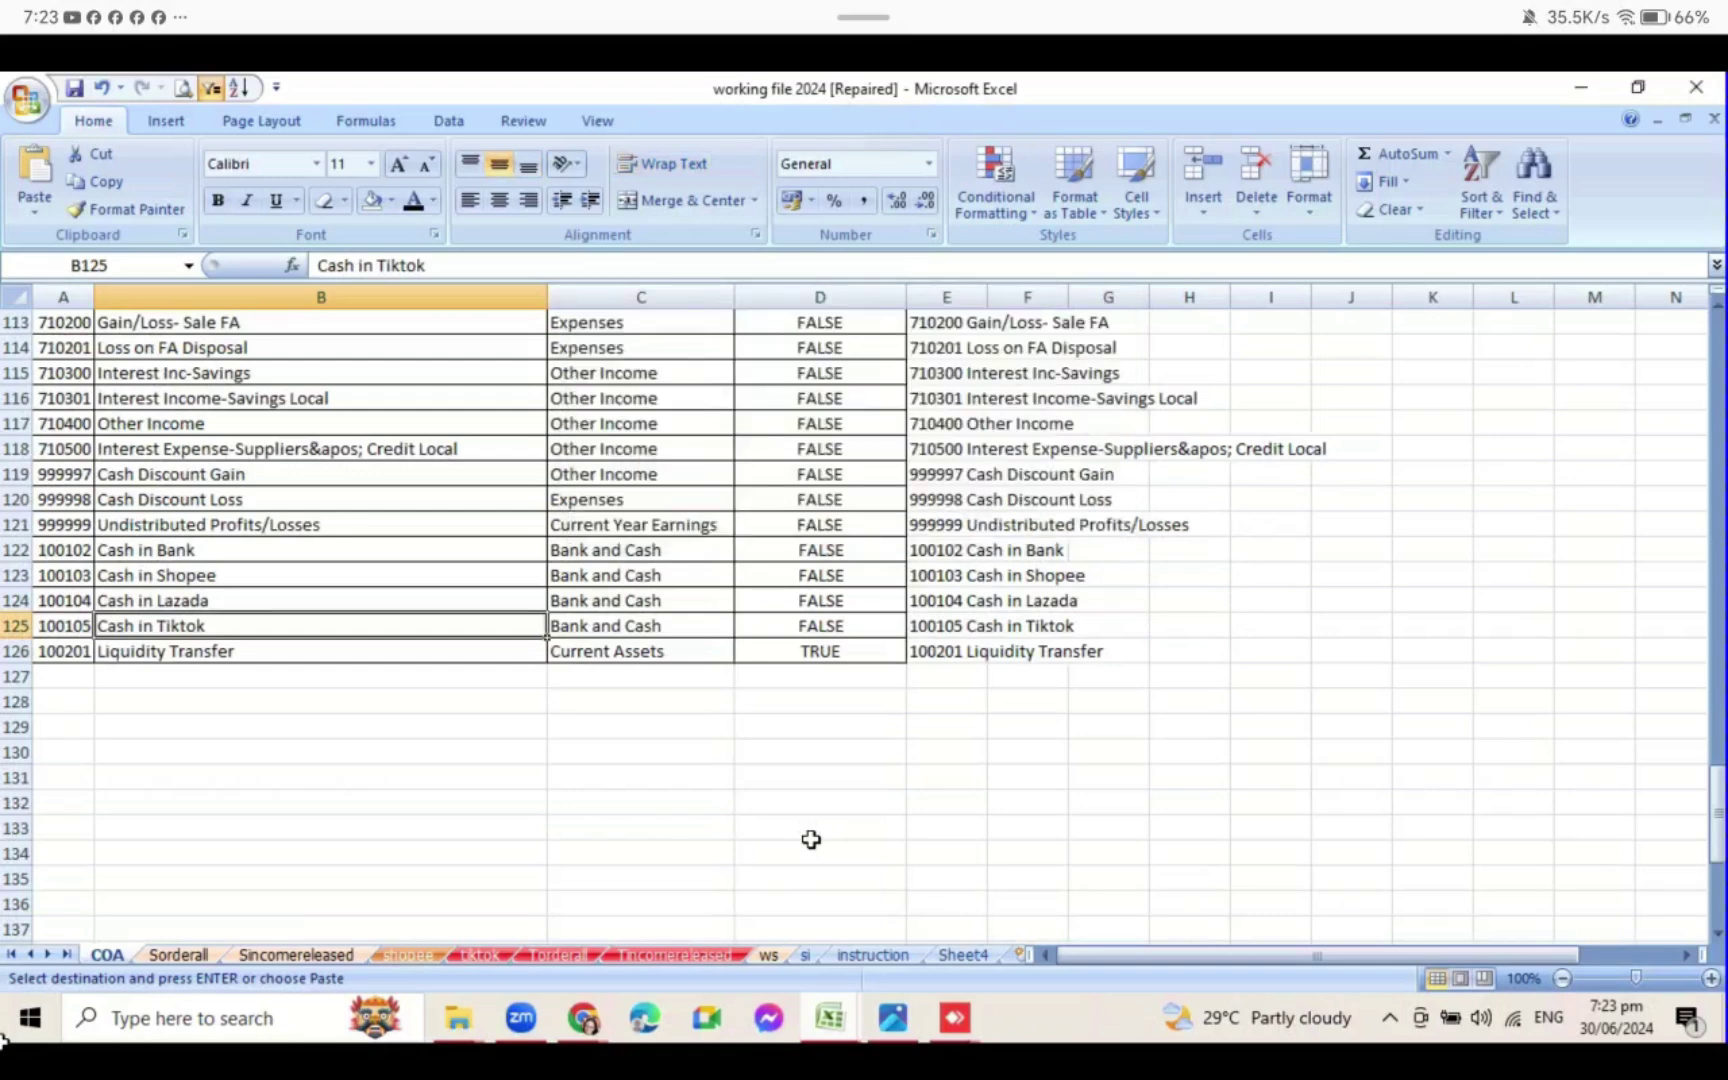
- Copy the account name Cash in Tiktok from B125 on the COA sheet
key(Right)
key(Right)
key(Right)
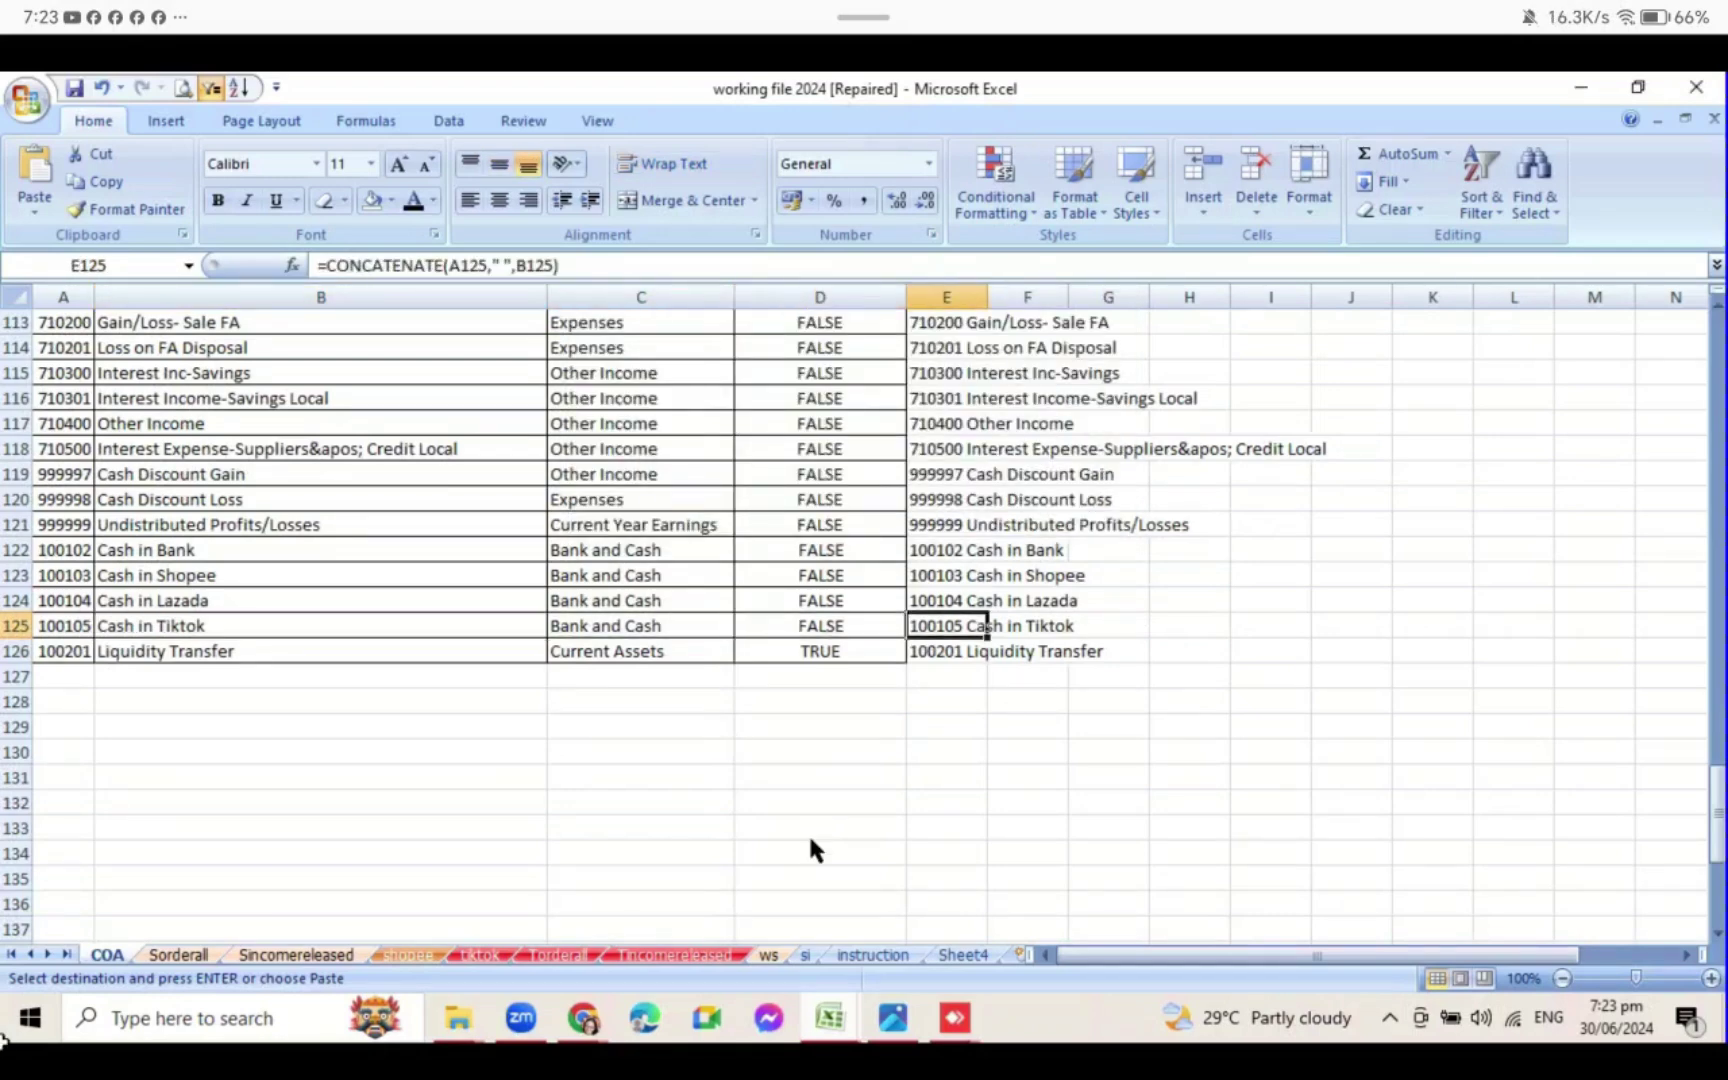
key(Left)
key(Left)
key(Left)
key(ctrl+c)
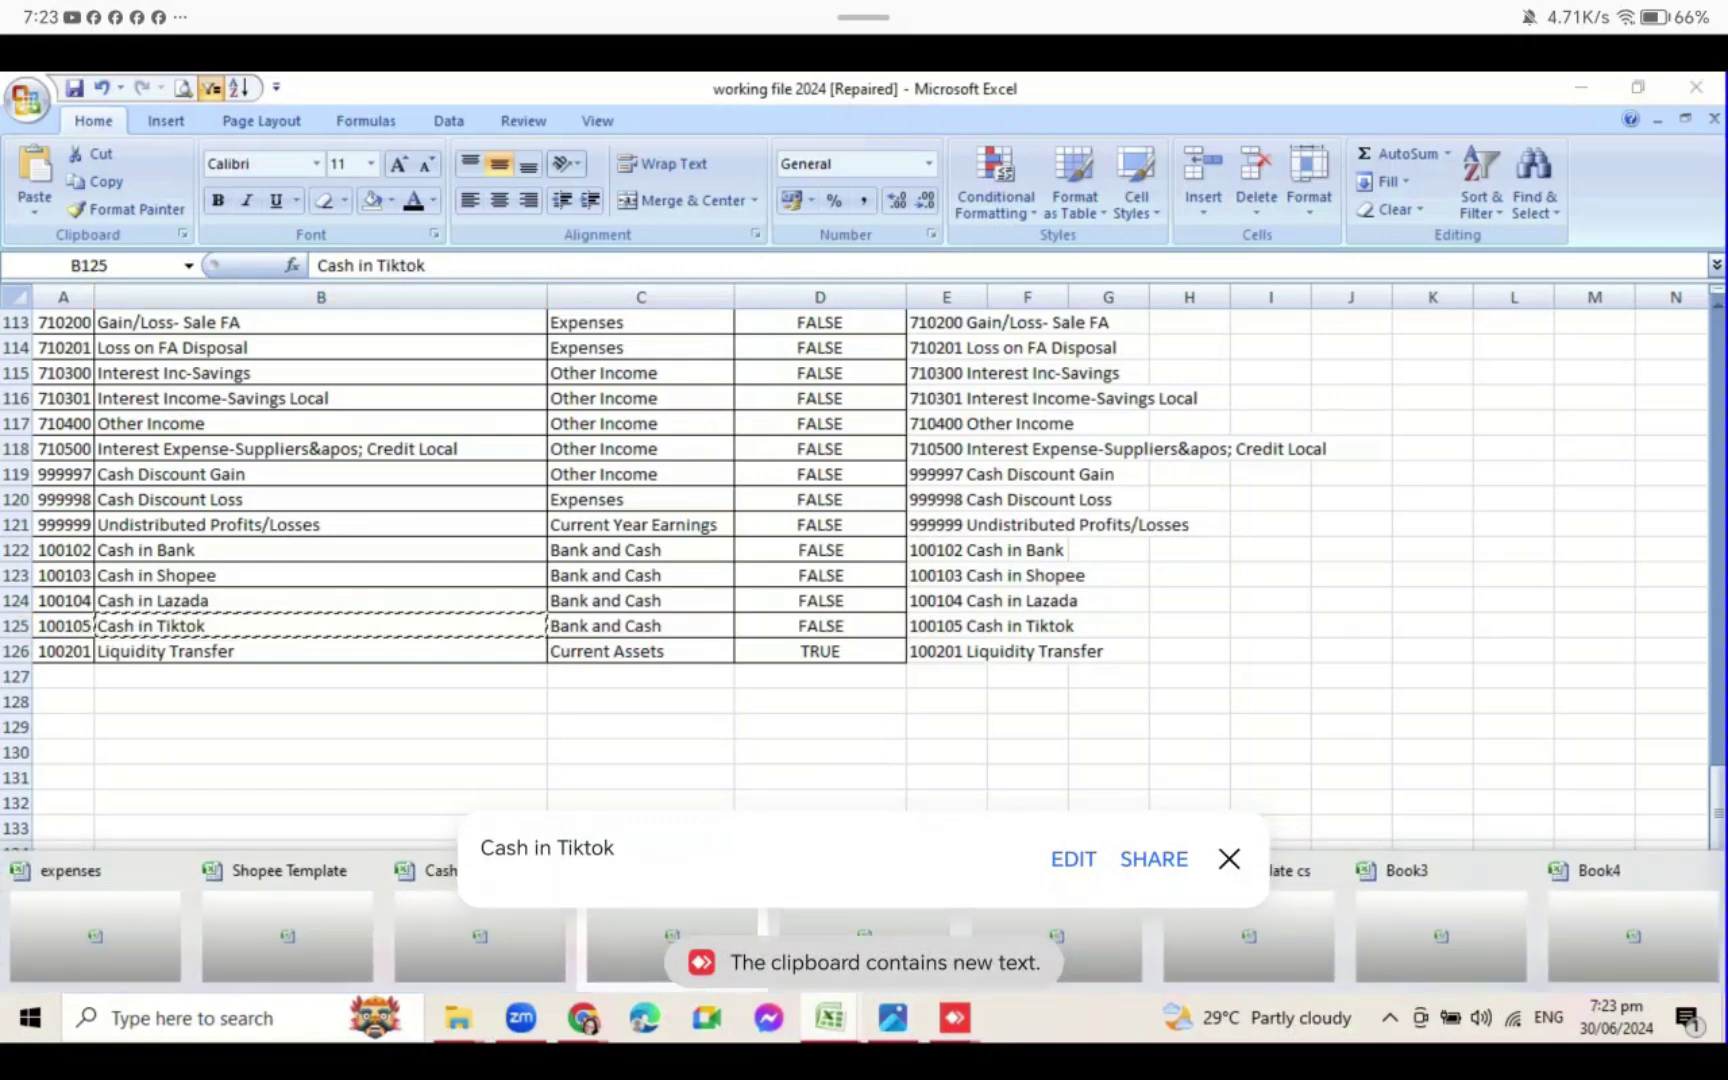
- Paste the Cash in Tiktok account name as a value into Journal cell E2 of the odoo template
click(810, 838)
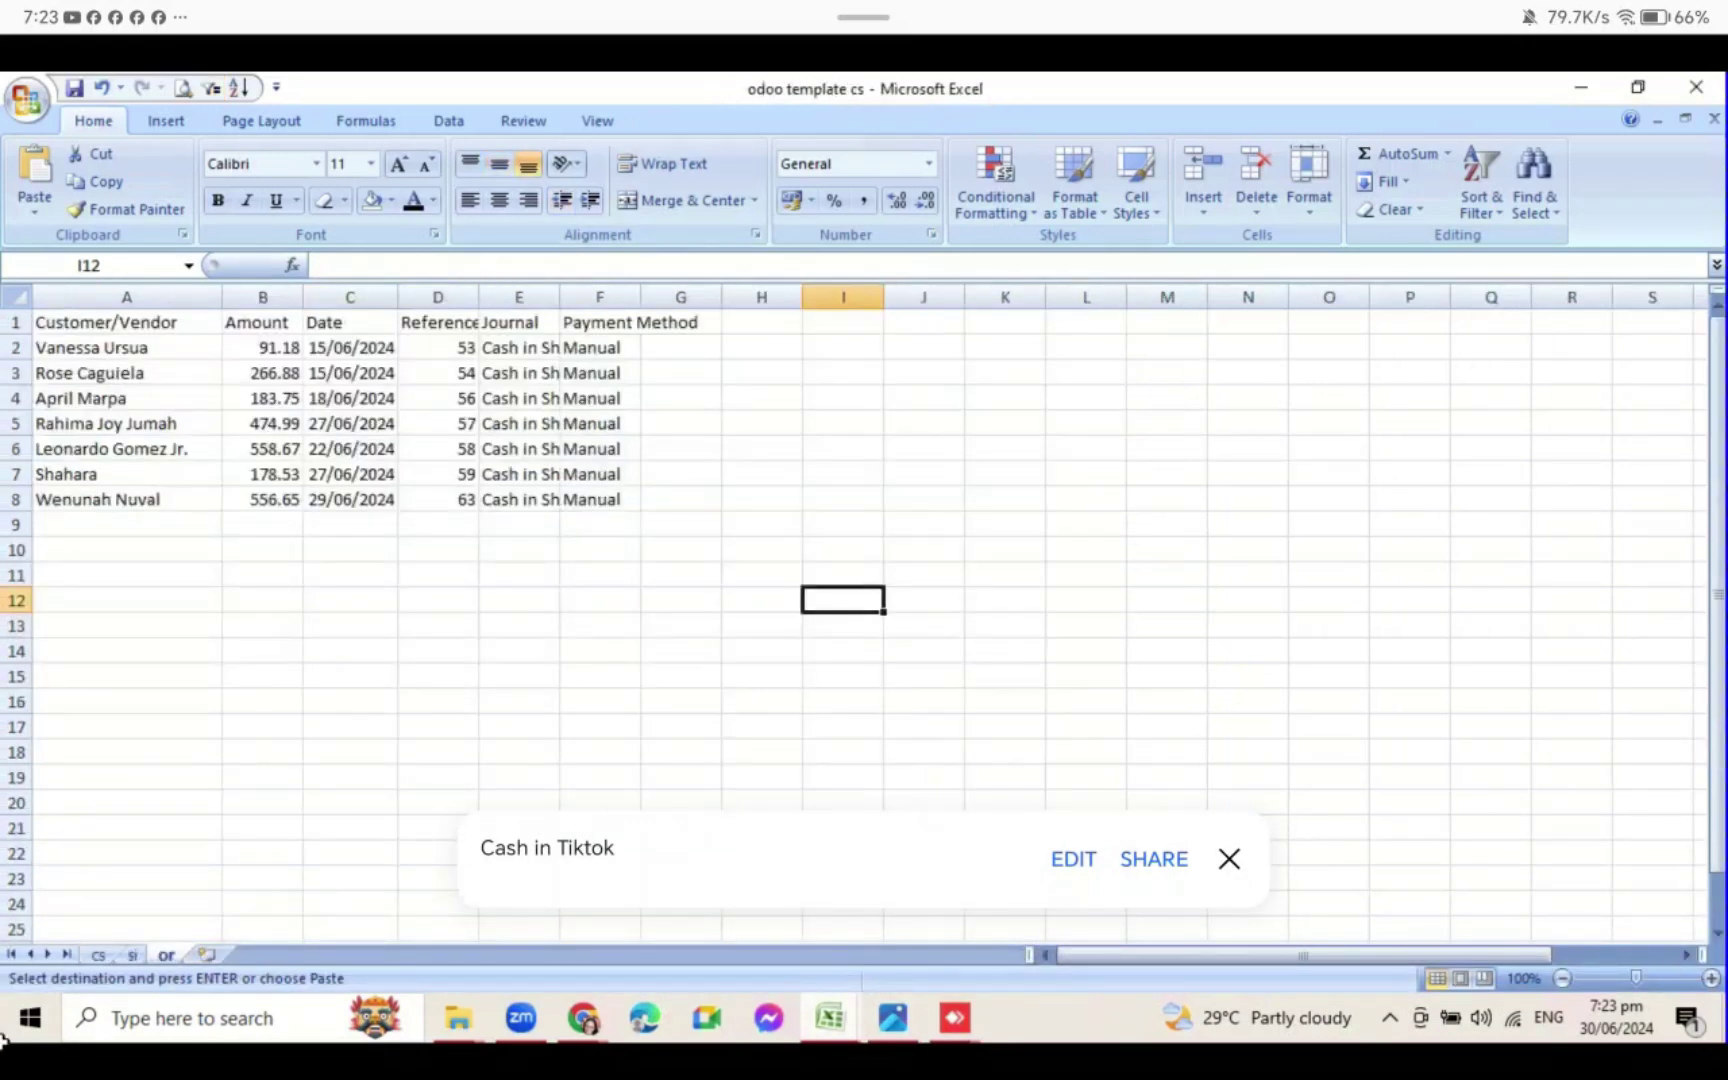
click(529, 348)
right_click(530, 347)
key(Down)
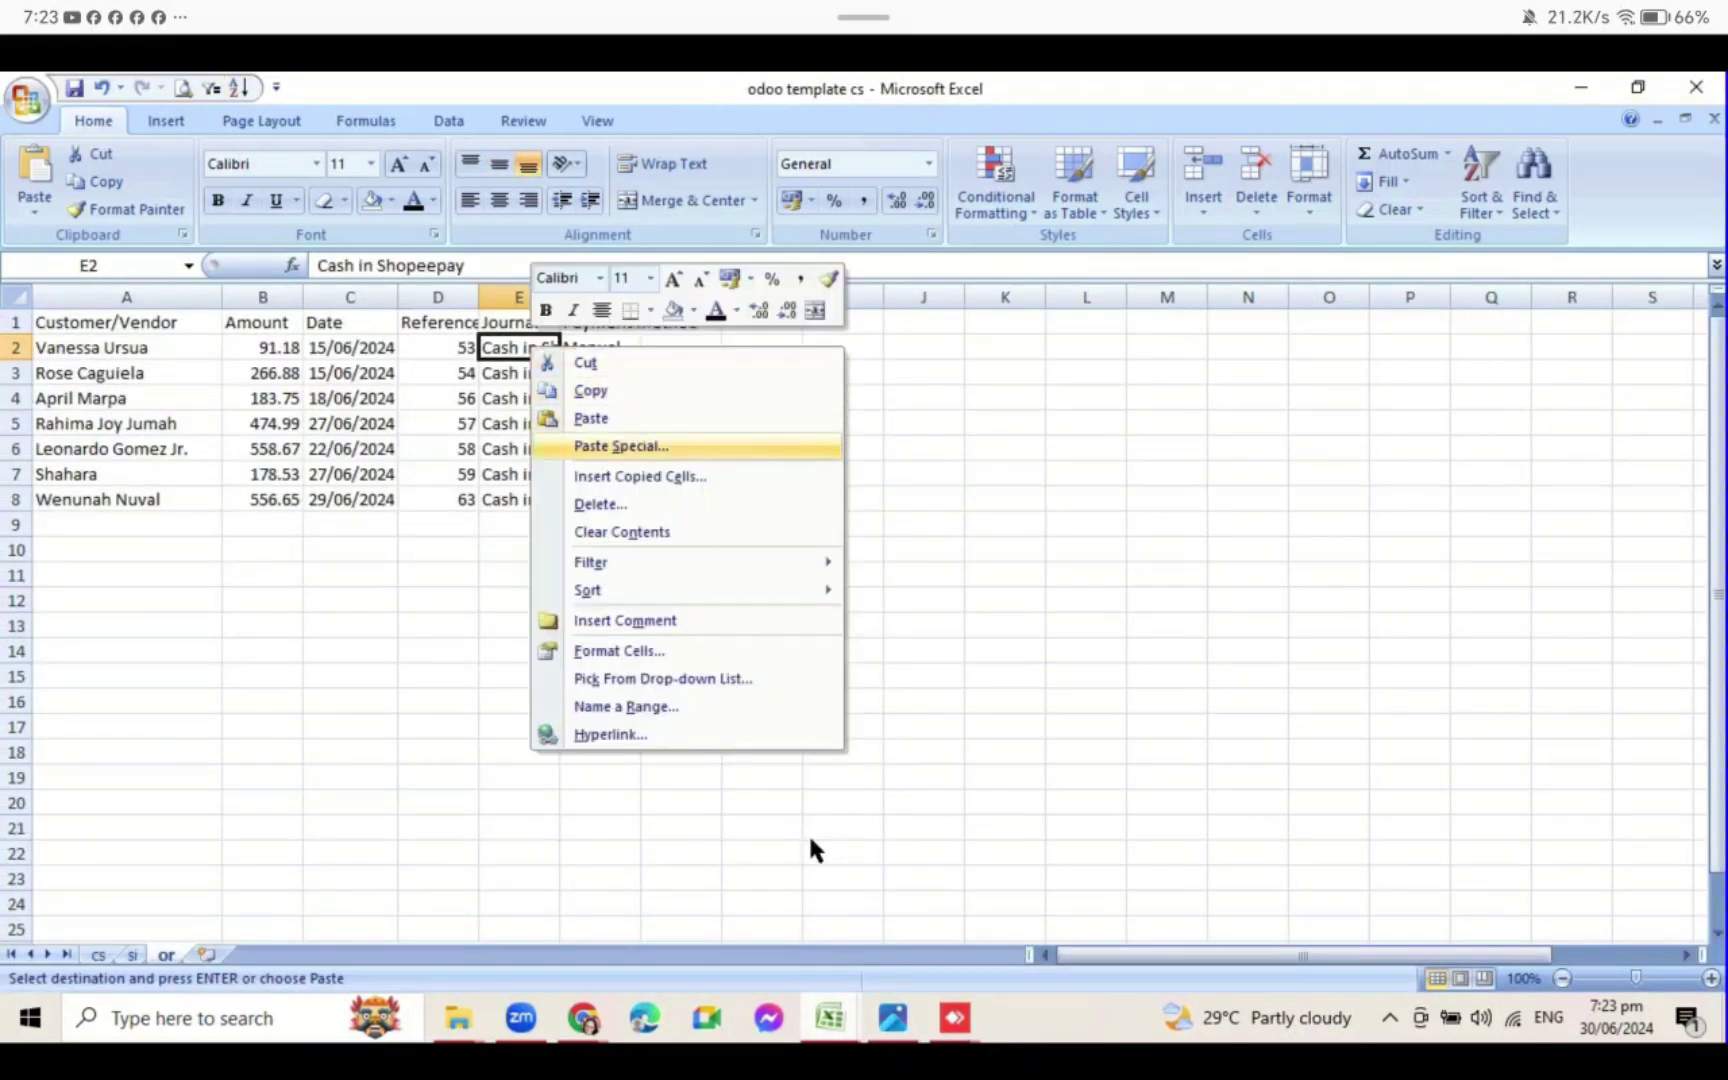
key(Return)
key(v)
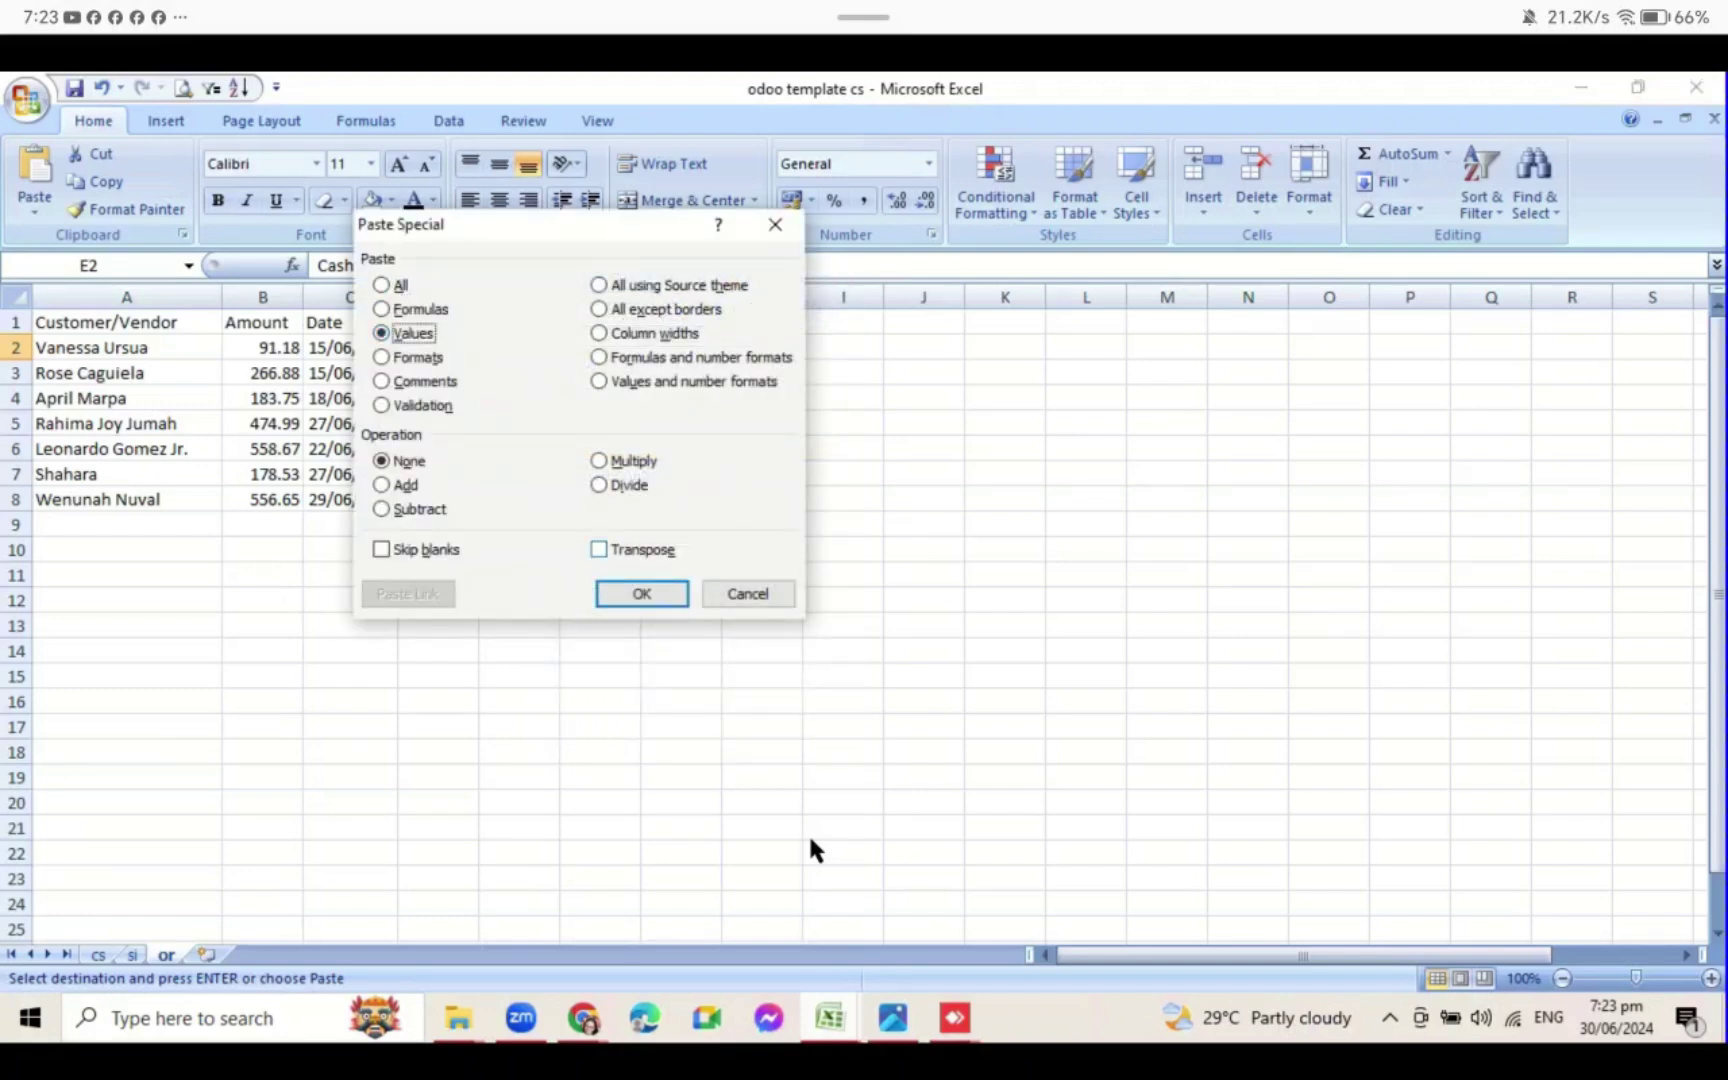
key(Return)
- Fill the remaining Journal cells down to E8 with Cash in Tiktok
key(shift+Down)
key(shift+Down)
key(shift+Down)
key(shift+Down)
key(shift+Down)
key(shift+Down)
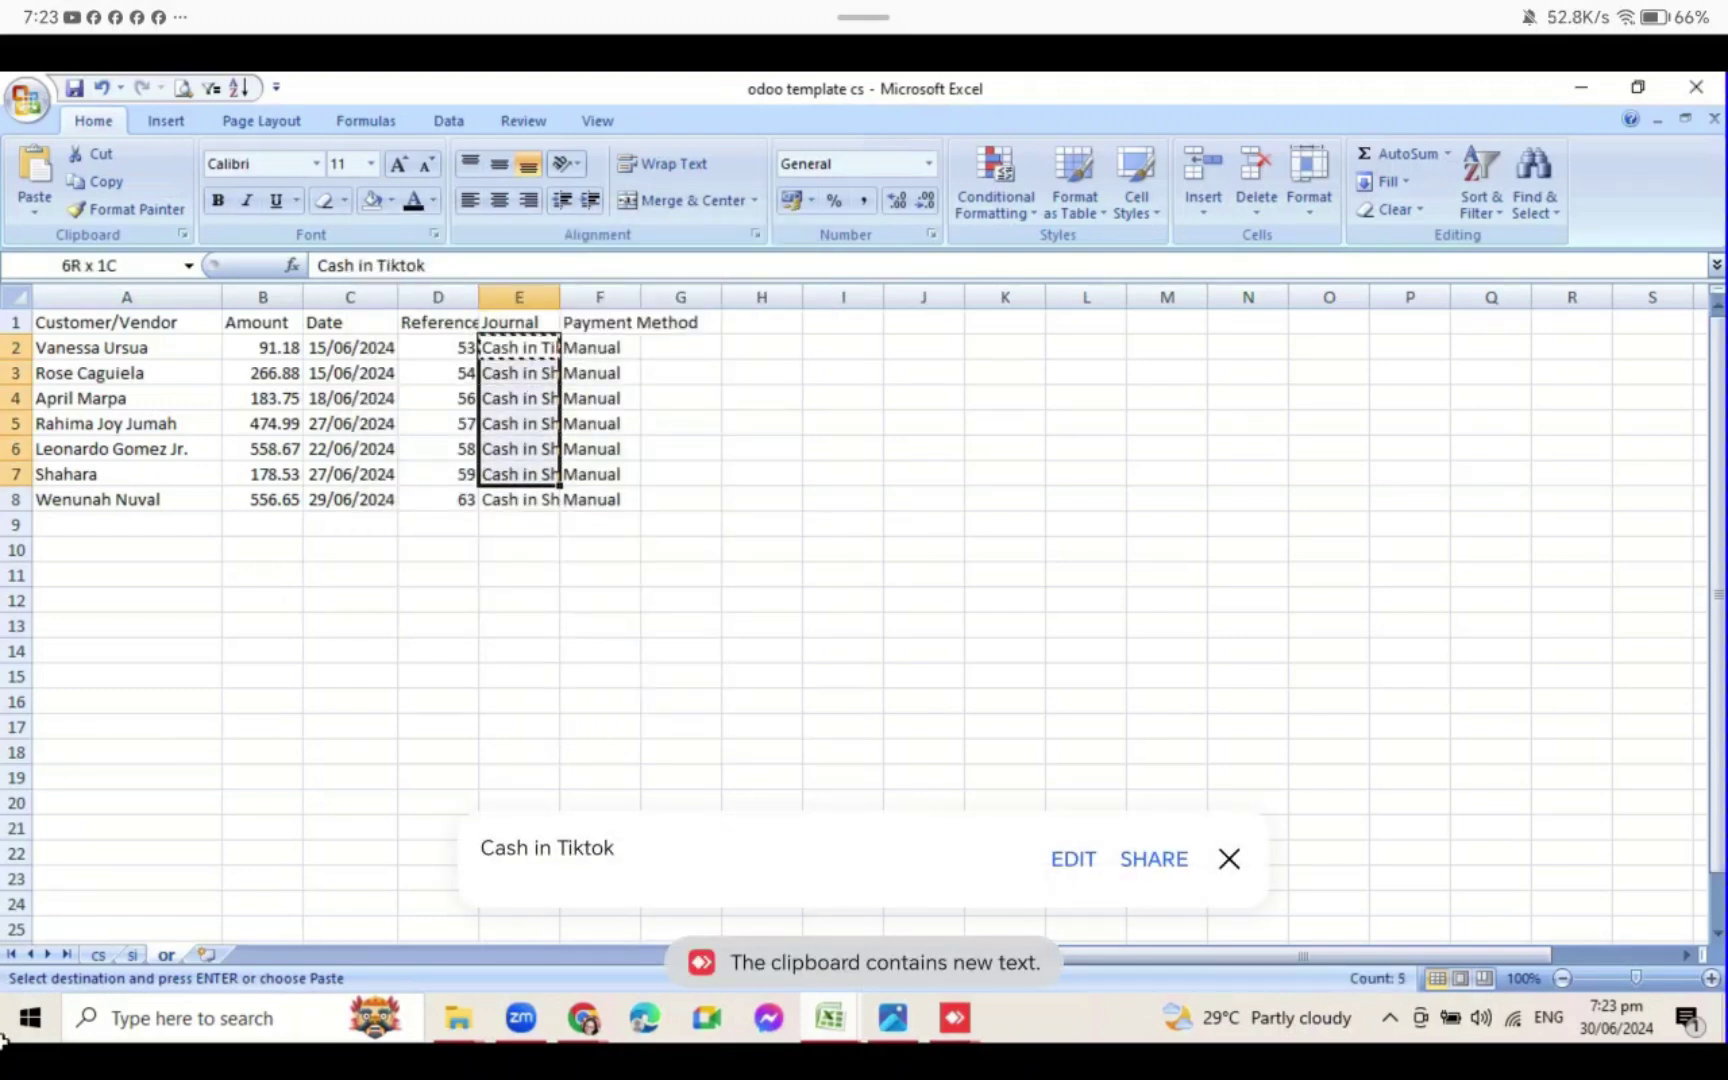
key(Return)
- Enter the note "try mo import" in cell I13 of the odoo template
key(Down)
key(Down)
key(Down)
key(Down)
key(Down)
key(Down)
key(Down)
key(Down)
key(Down)
key(Down)
key(Down)
key(Down)
key(Down)
key(Down)
key(Down)
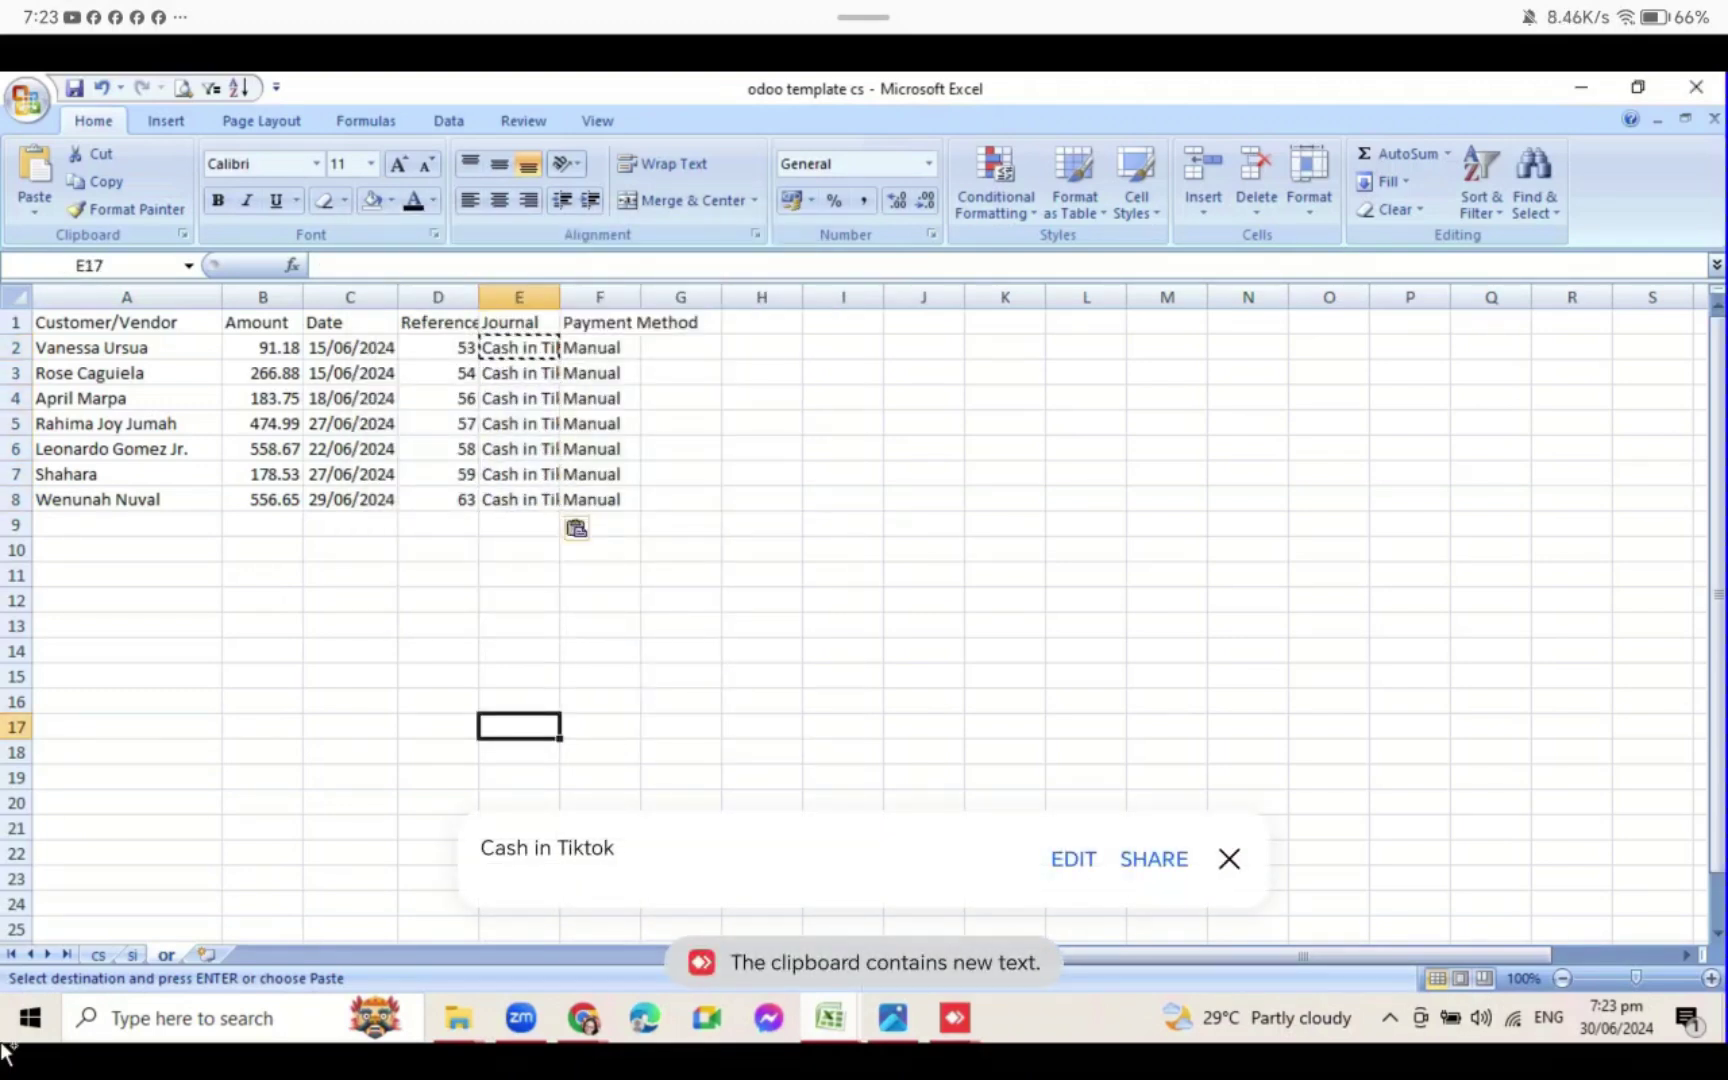
click(843, 625)
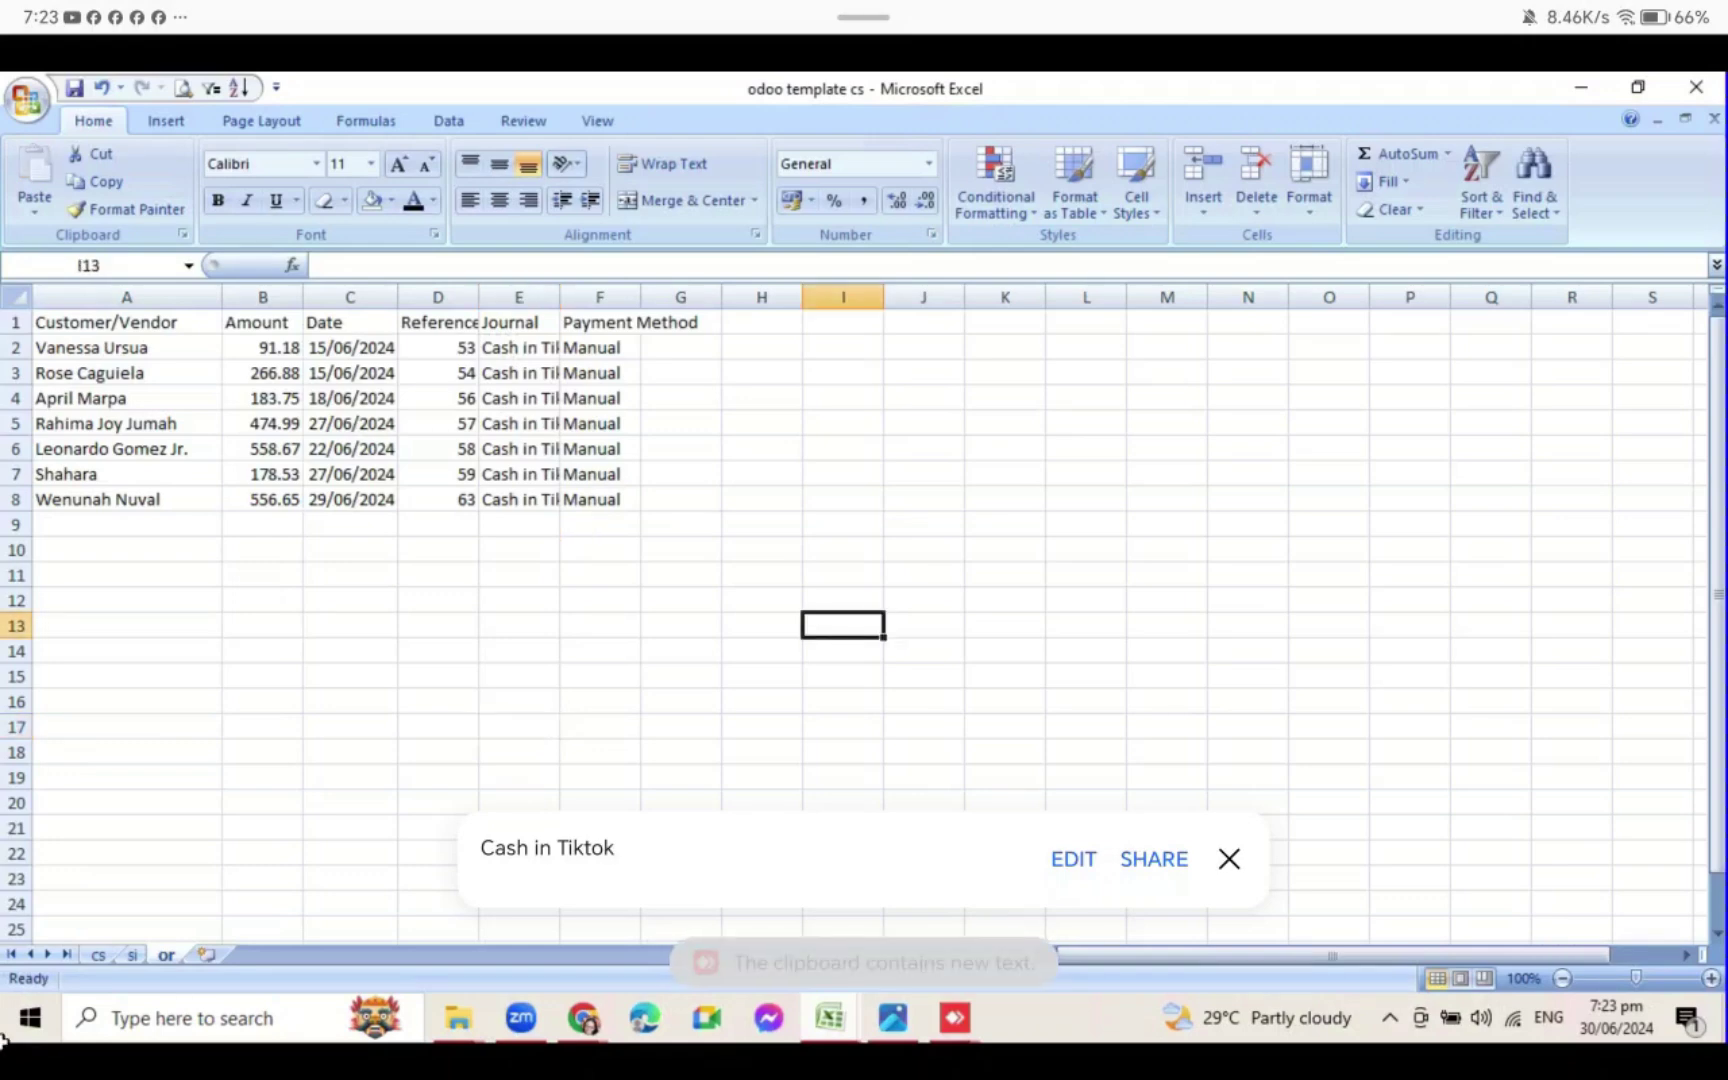
text(try mo import)
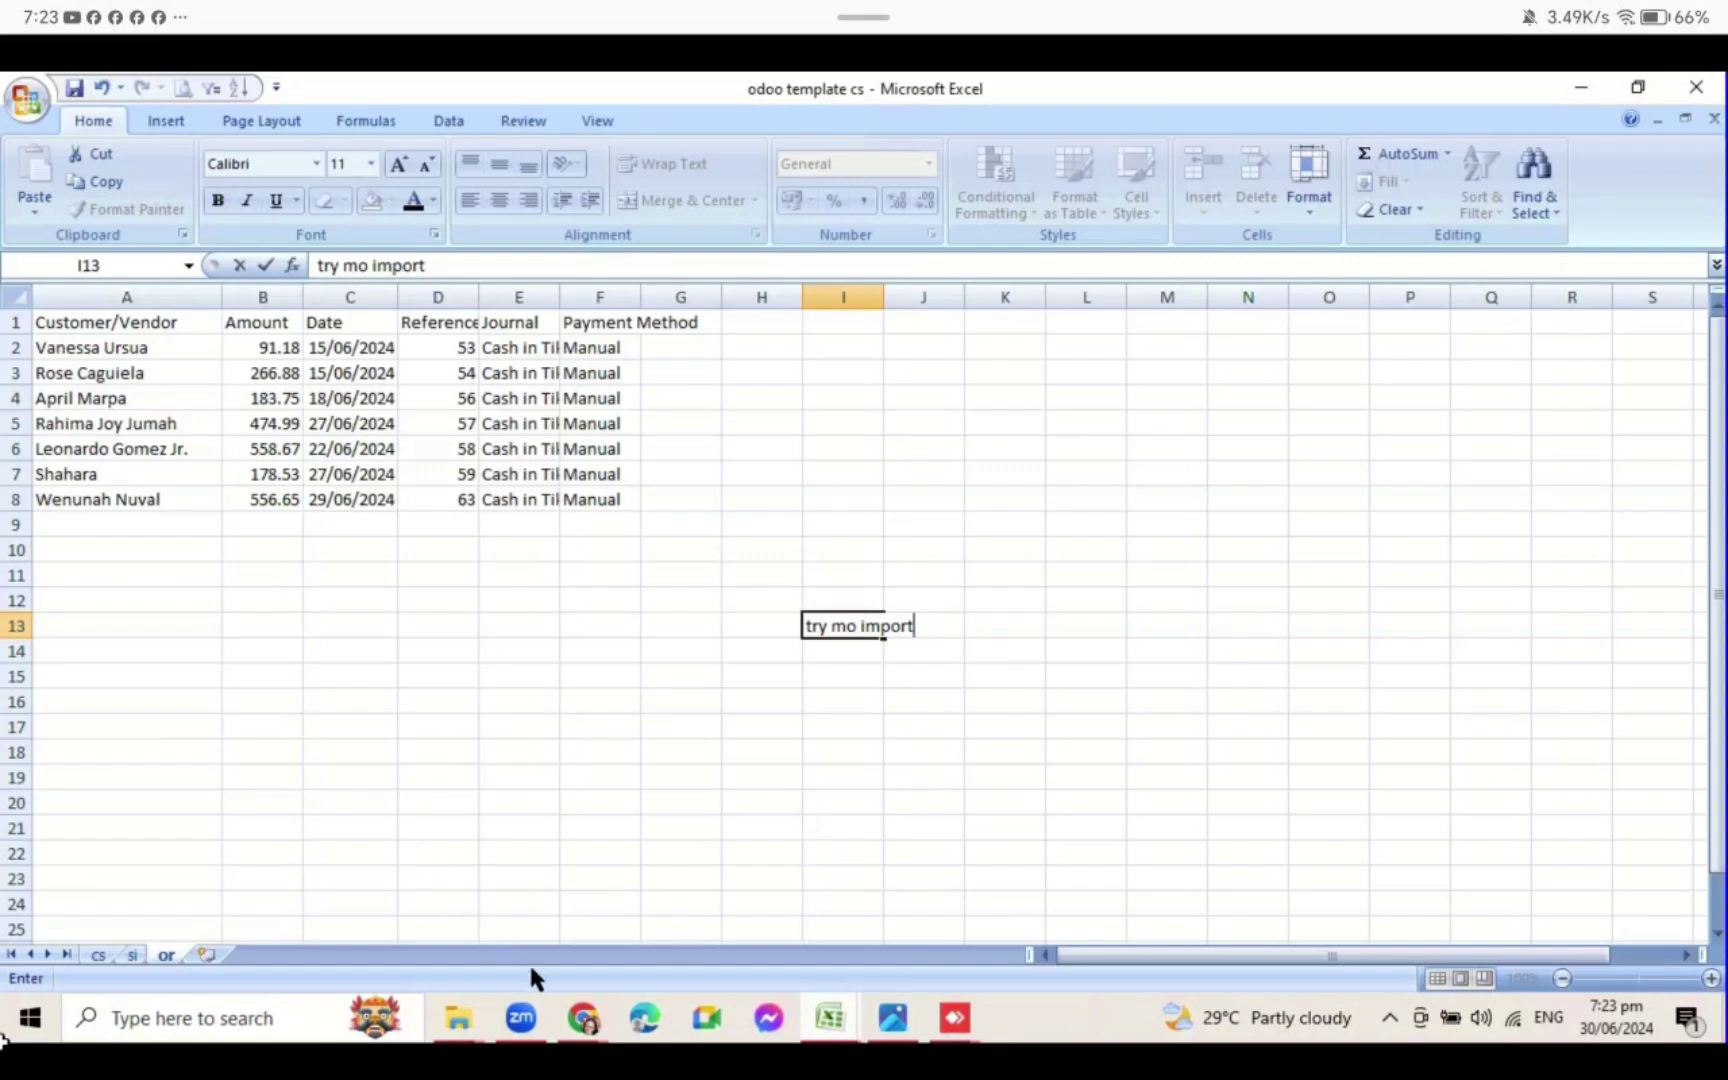
- Switch to Odoo in the browser, reopen the unfiltered invoices list and start importing records there
mouse_move(583, 1018)
click(351, 925)
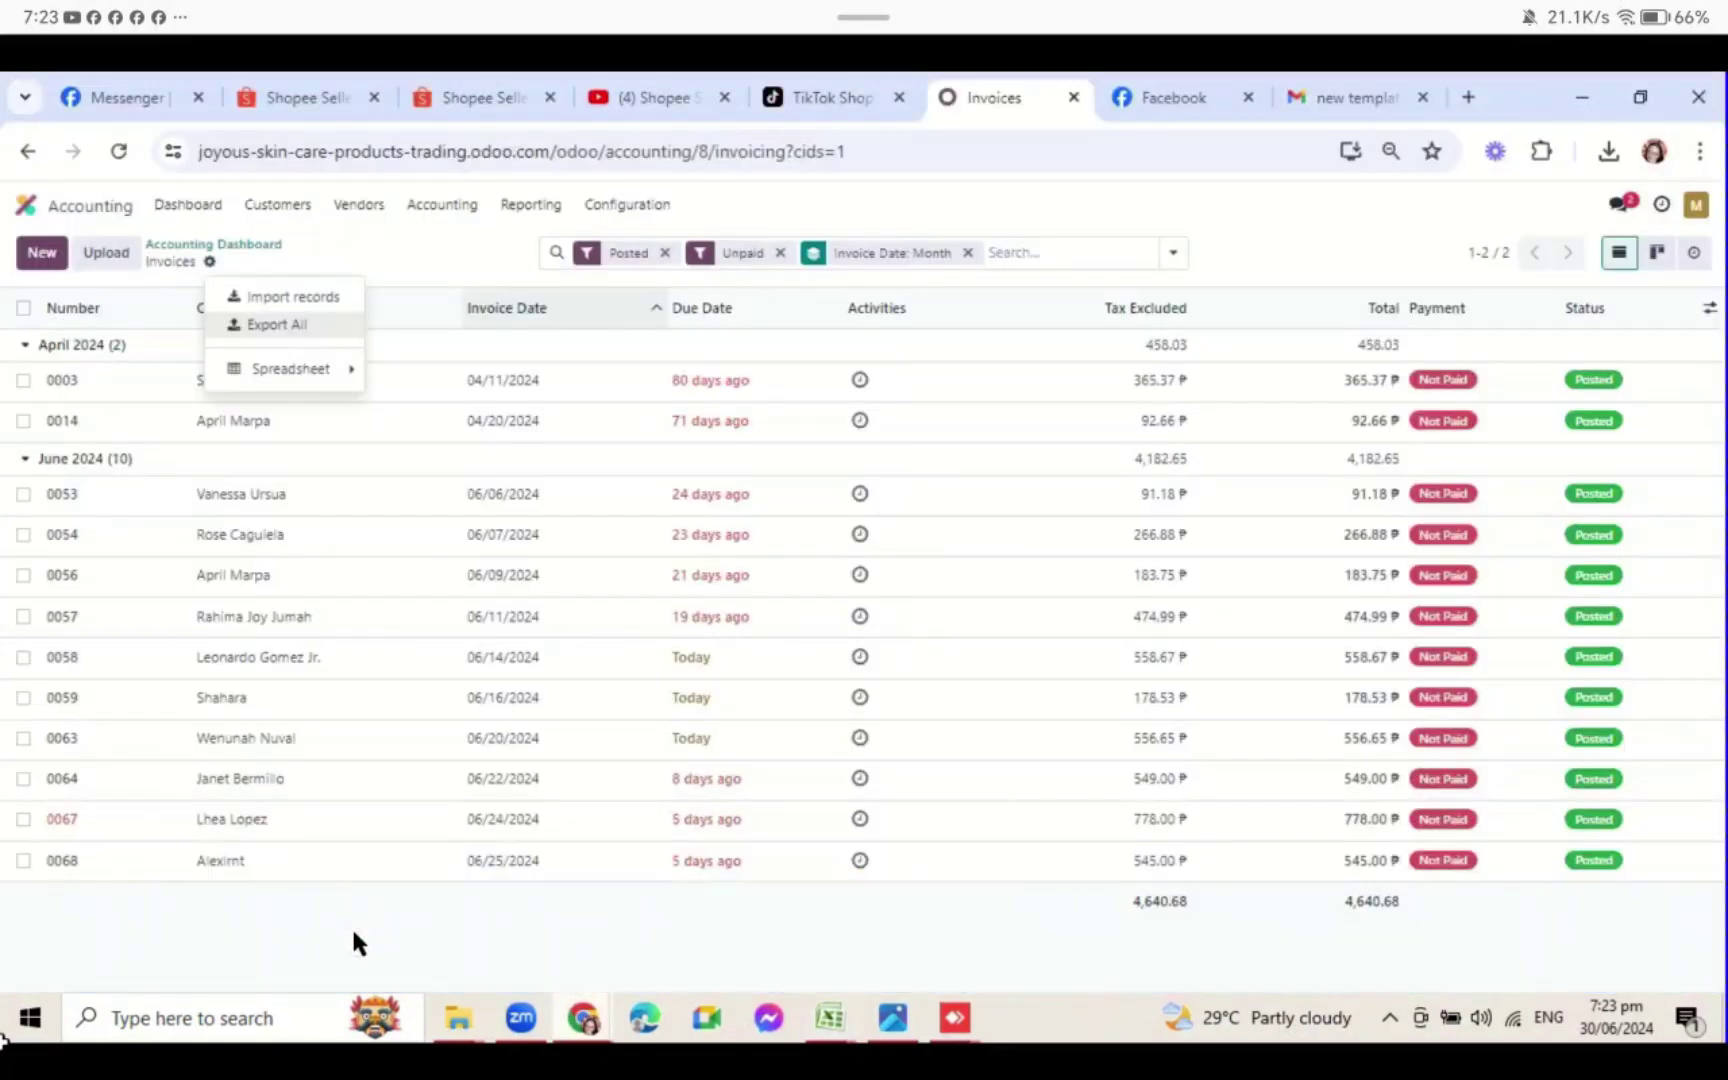
click(215, 243)
click(140, 326)
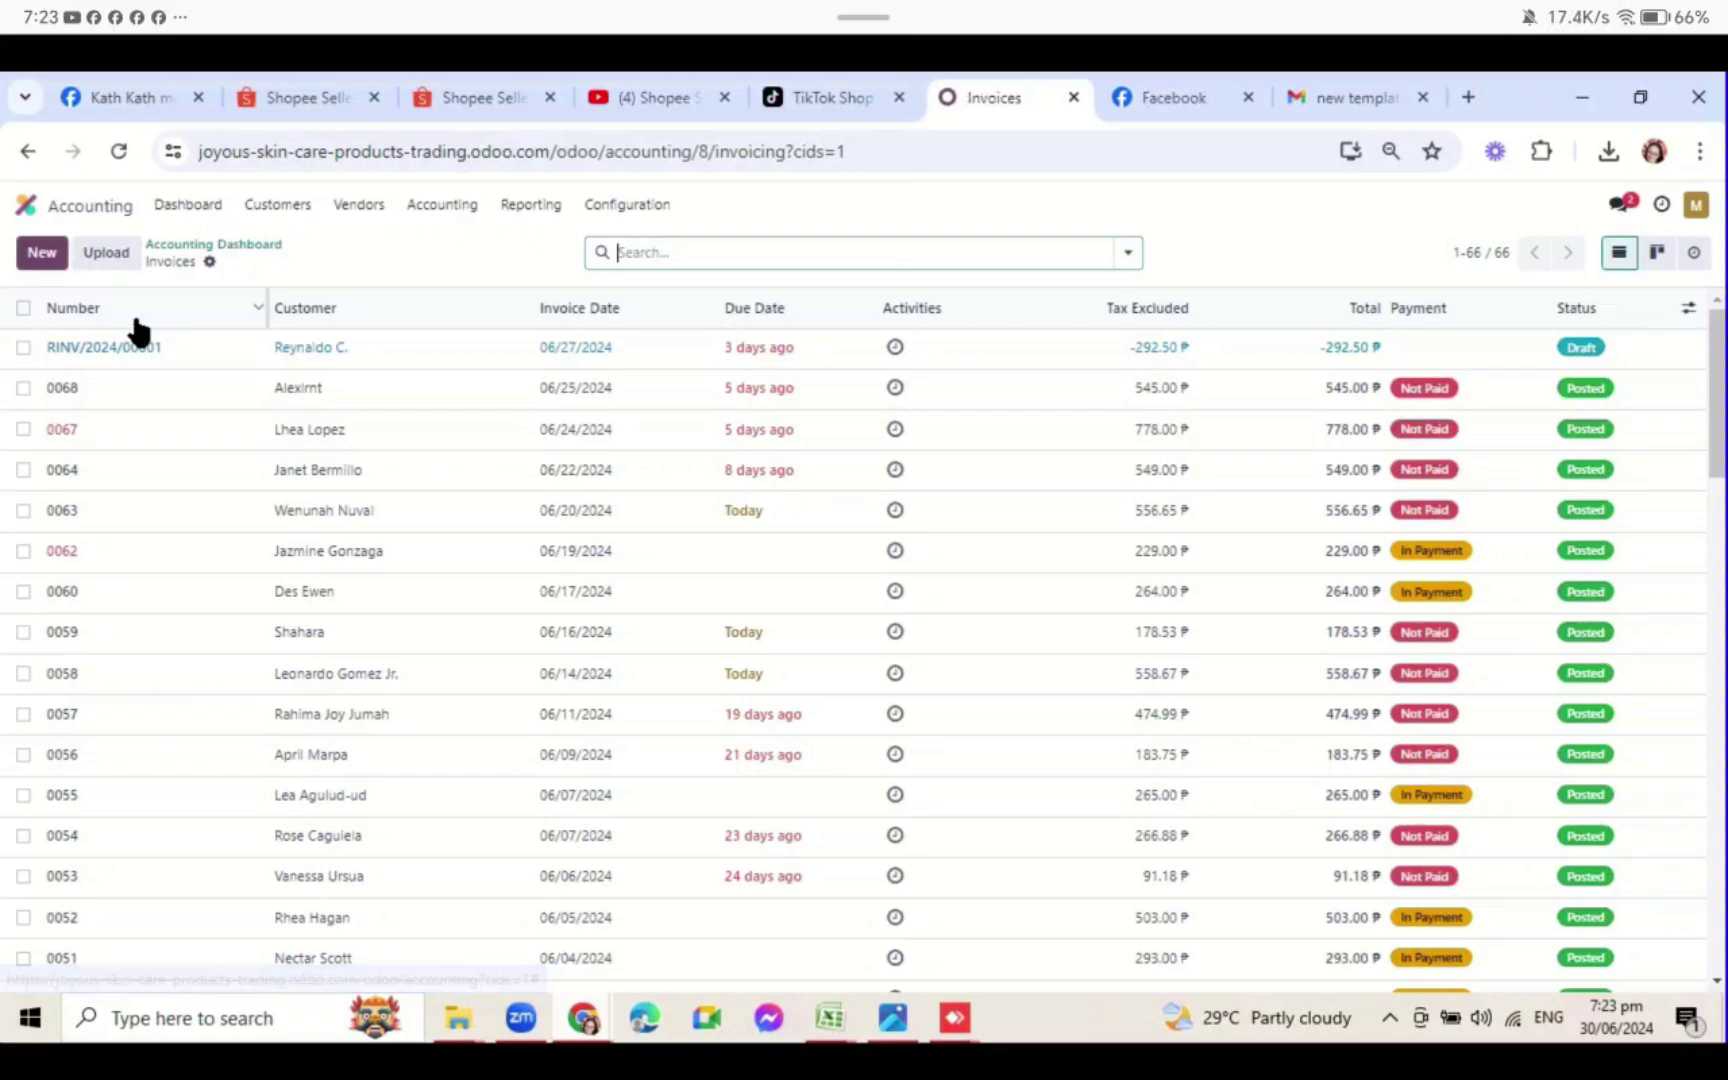
click(210, 262)
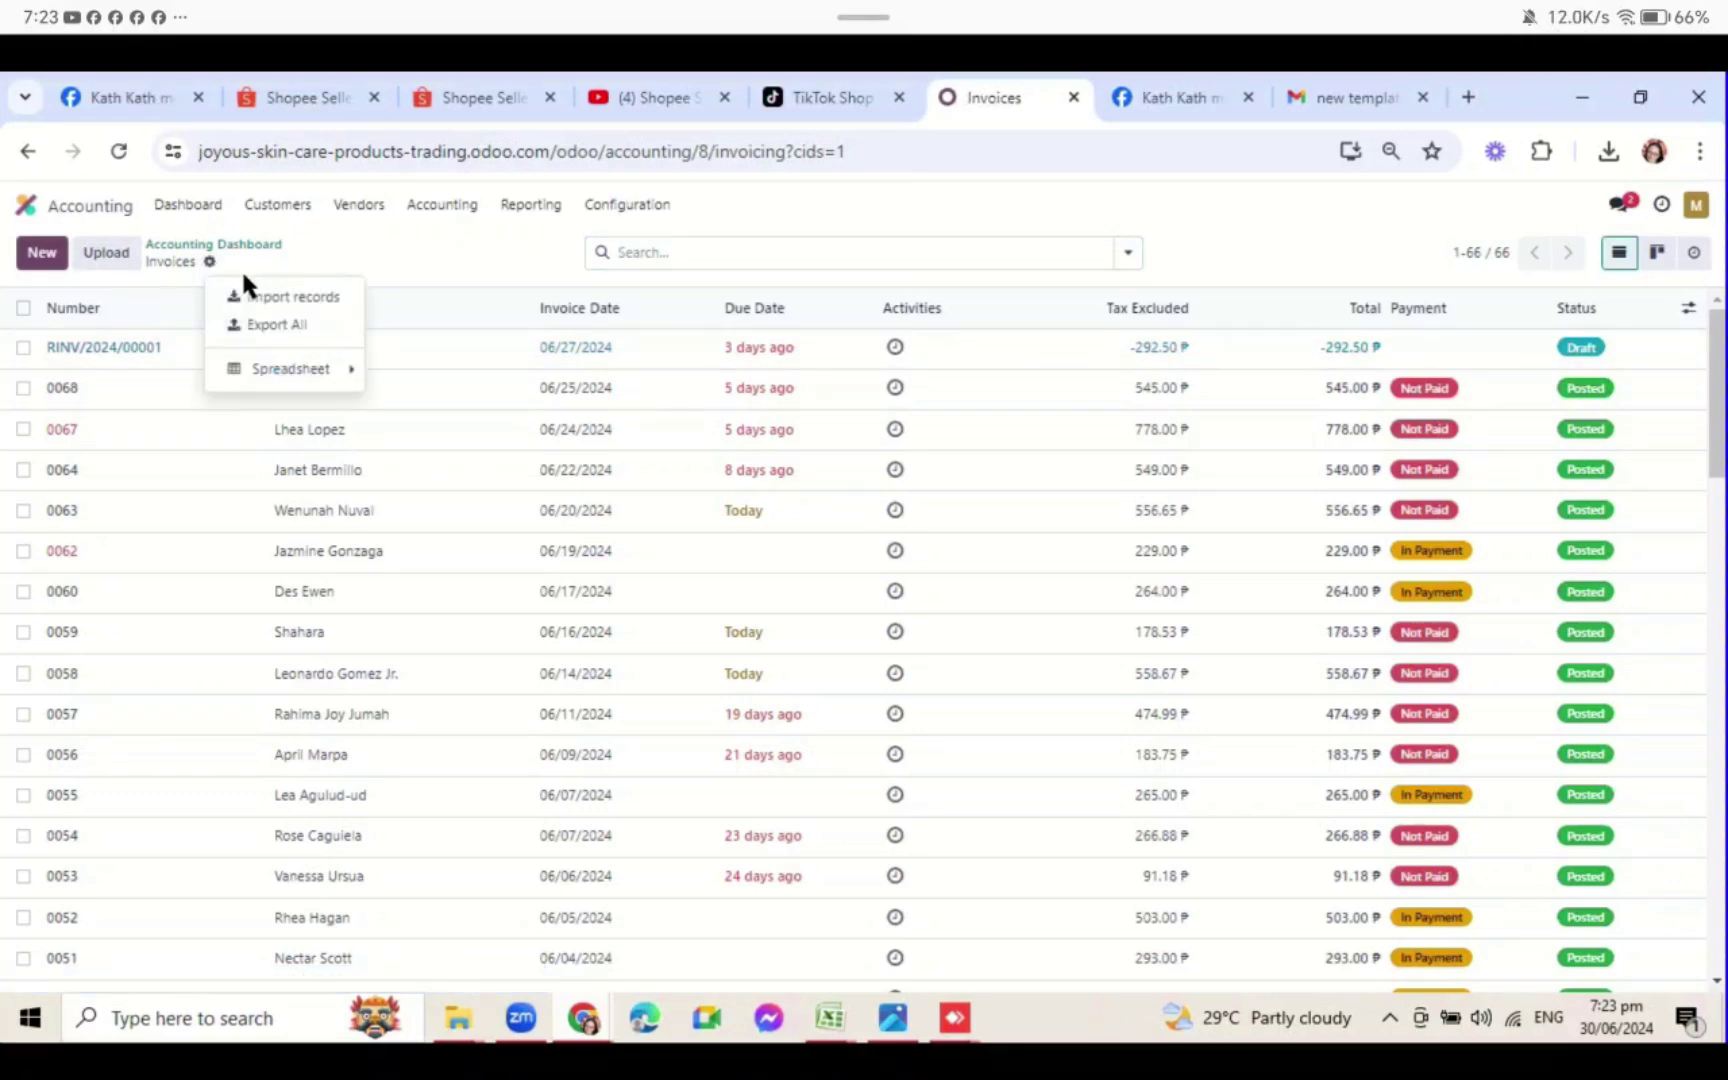
click(324, 300)
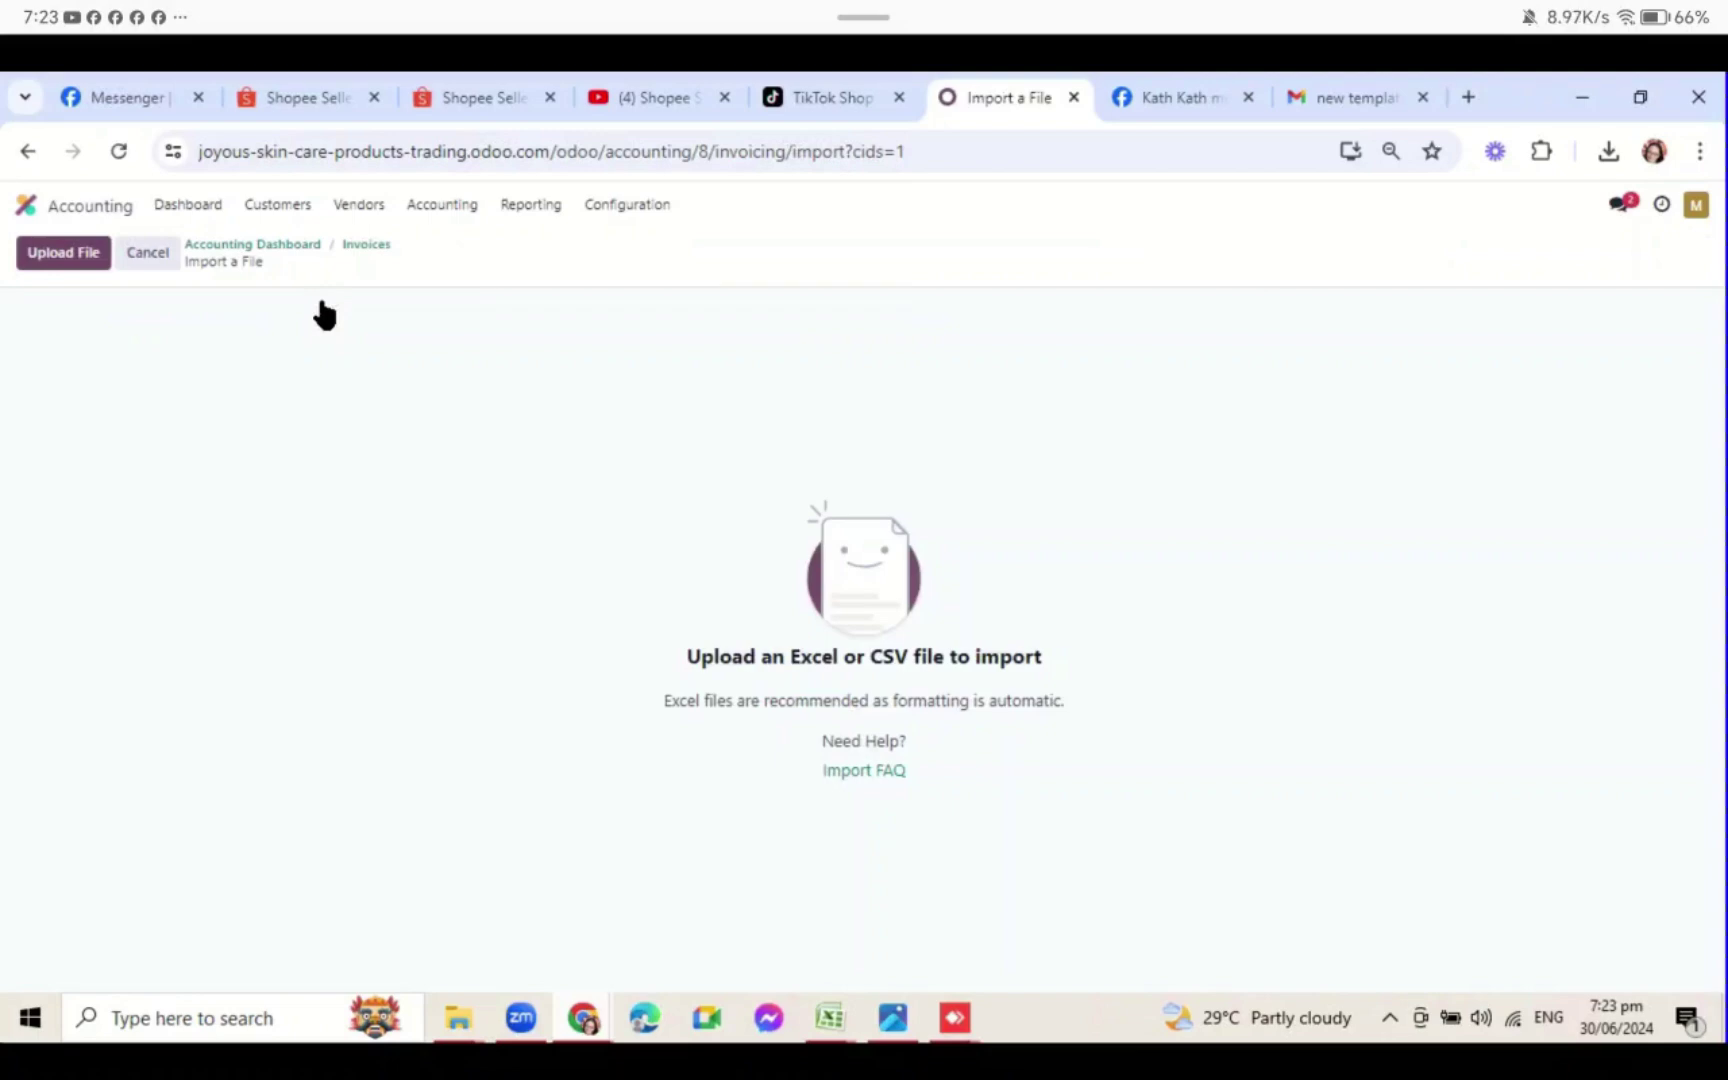
- Upload odoo template cs.xlsx to the invoice import page and test the import with the cs sheet
click(62, 252)
mouse_move(830, 1017)
double_click(294, 284)
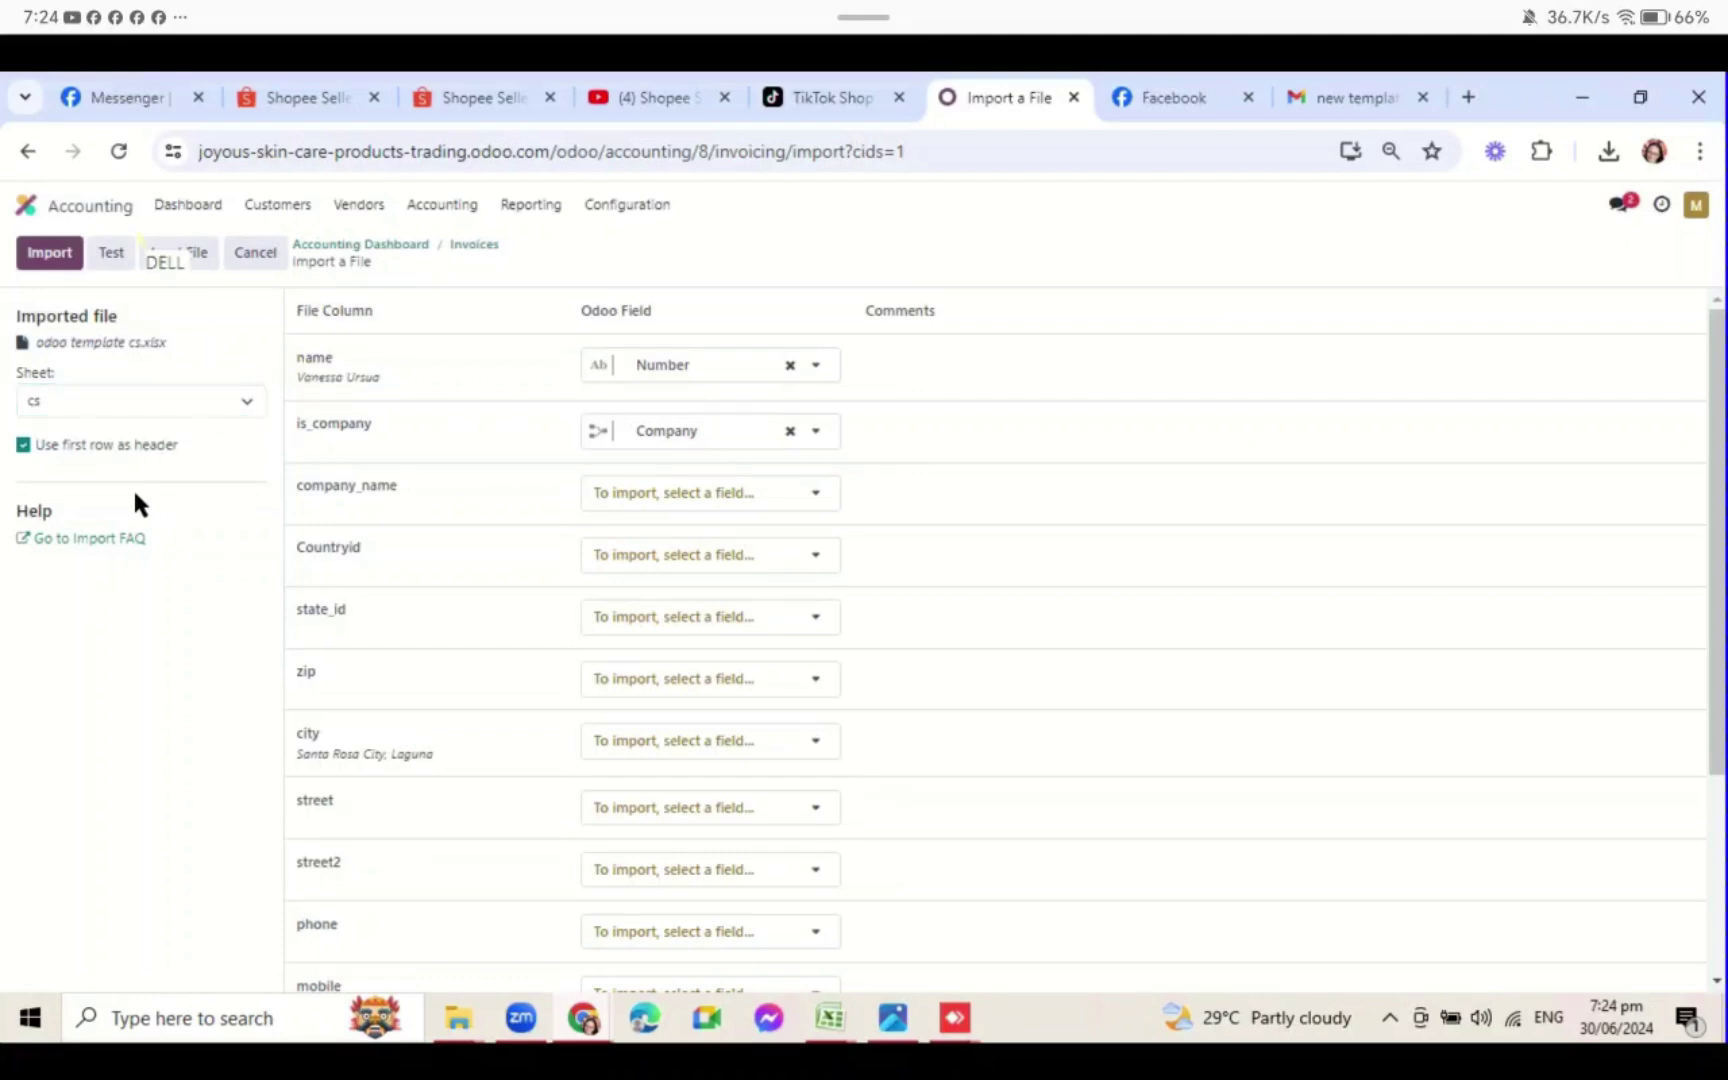
click(106, 254)
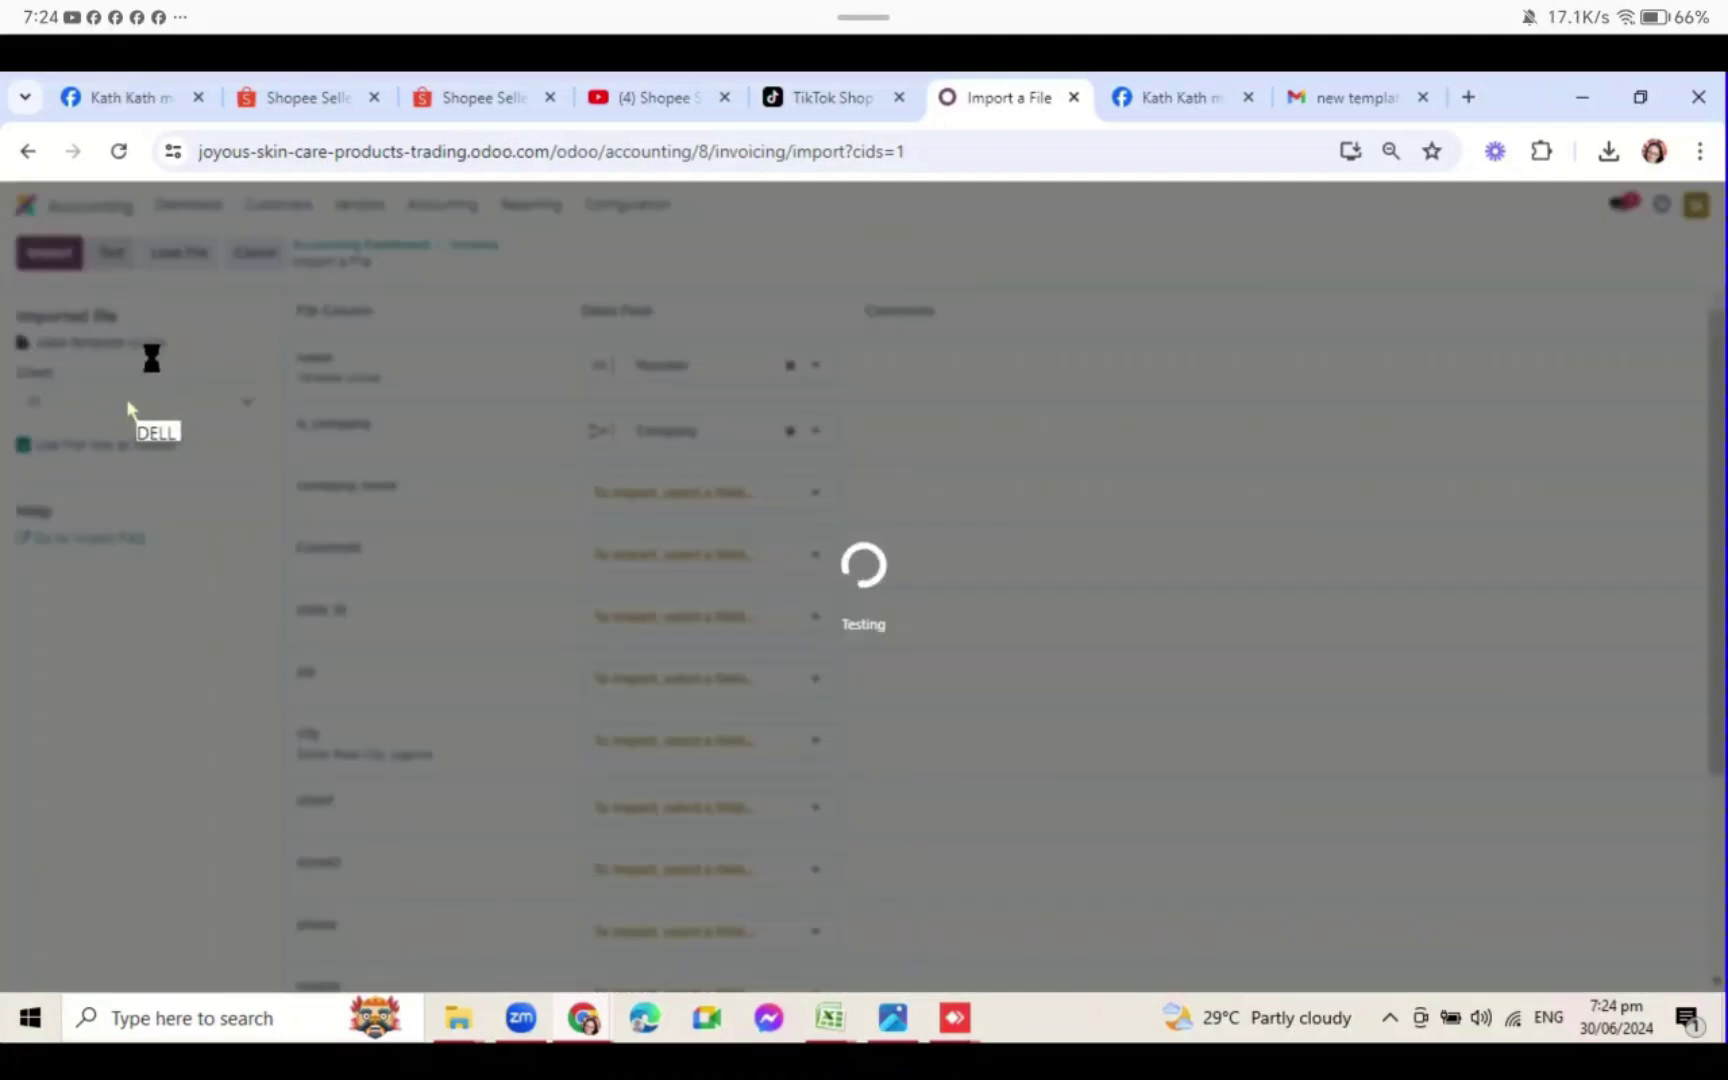
- Return to the odoo template workbook and clear the Journal entries in E2:E8
key(alt+Tab)
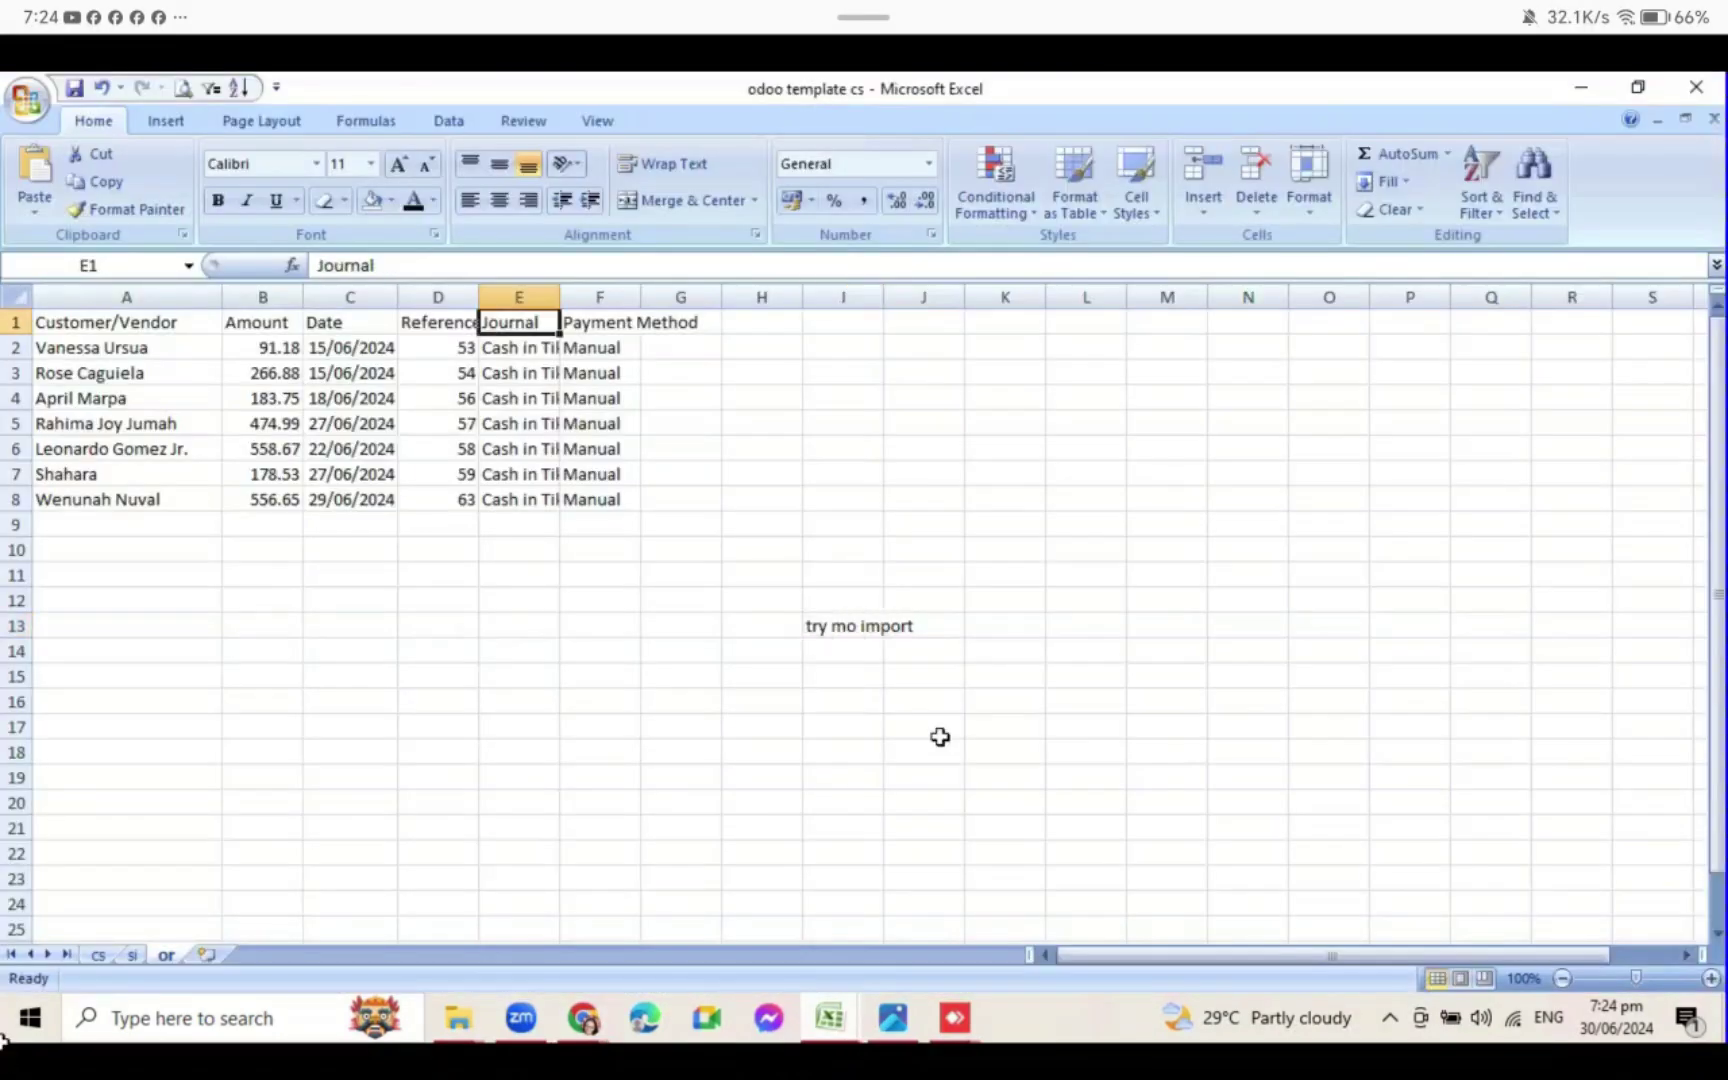
key(Down)
key(shift+Down)
key(shift+Down)
key(shift+Down)
key(shift+Down)
key(shift+Down)
key(shift+Down)
key(Delete)
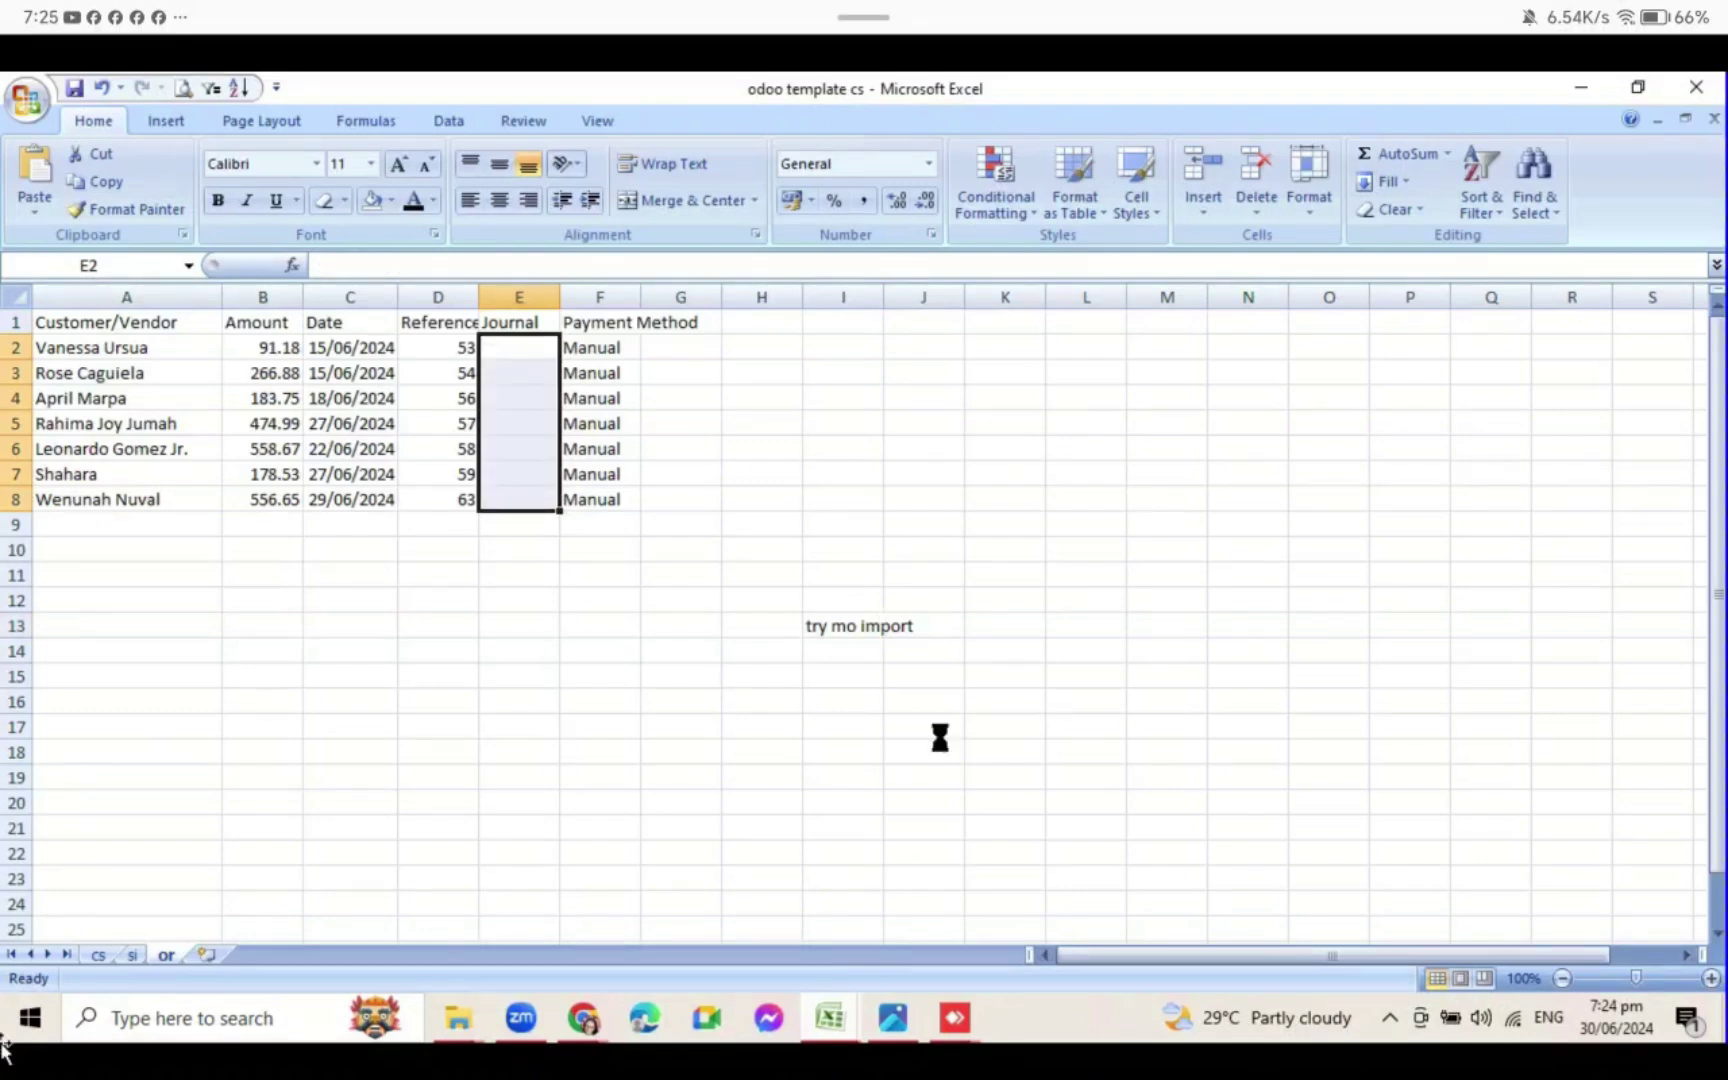
- Enter "Cash in Tiktok e-wallet" as the journal in E2 and copy that cell
key(shift+Up)
key(shift+Up)
key(shift+Up)
key(shift+Up)
key(shift+Up)
key(shift+Up)
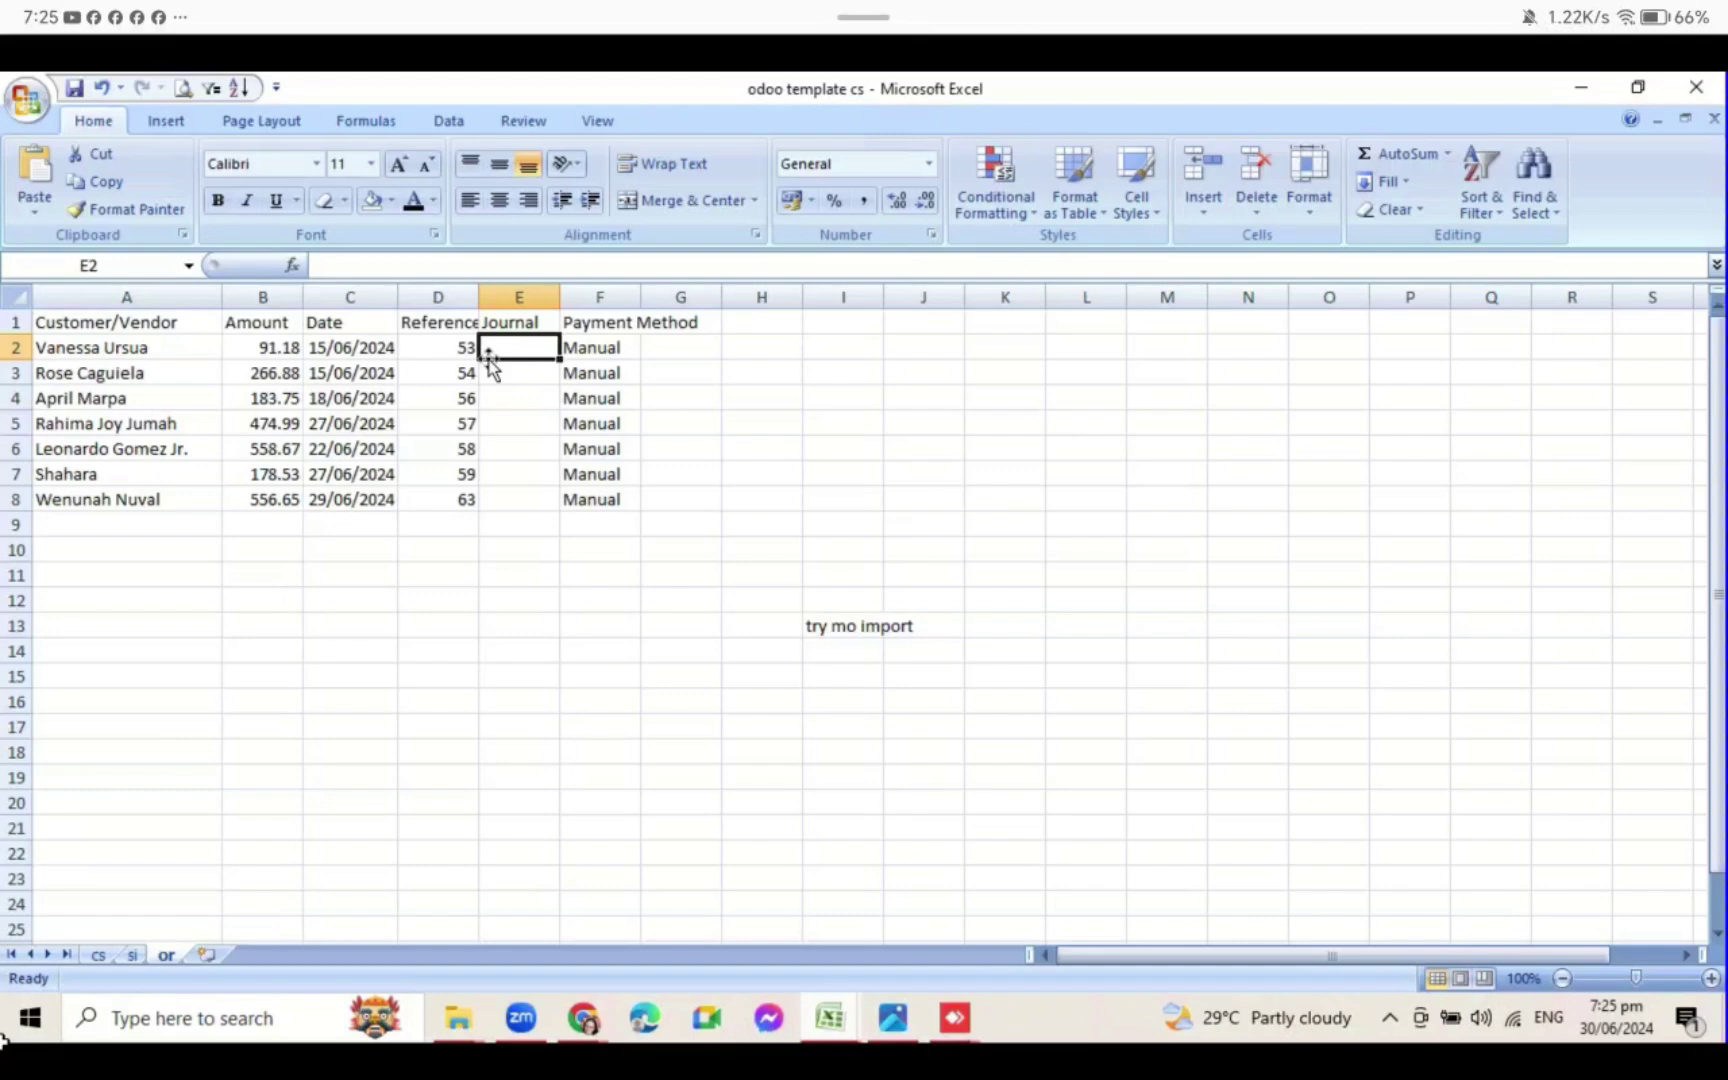
text(CAsh)
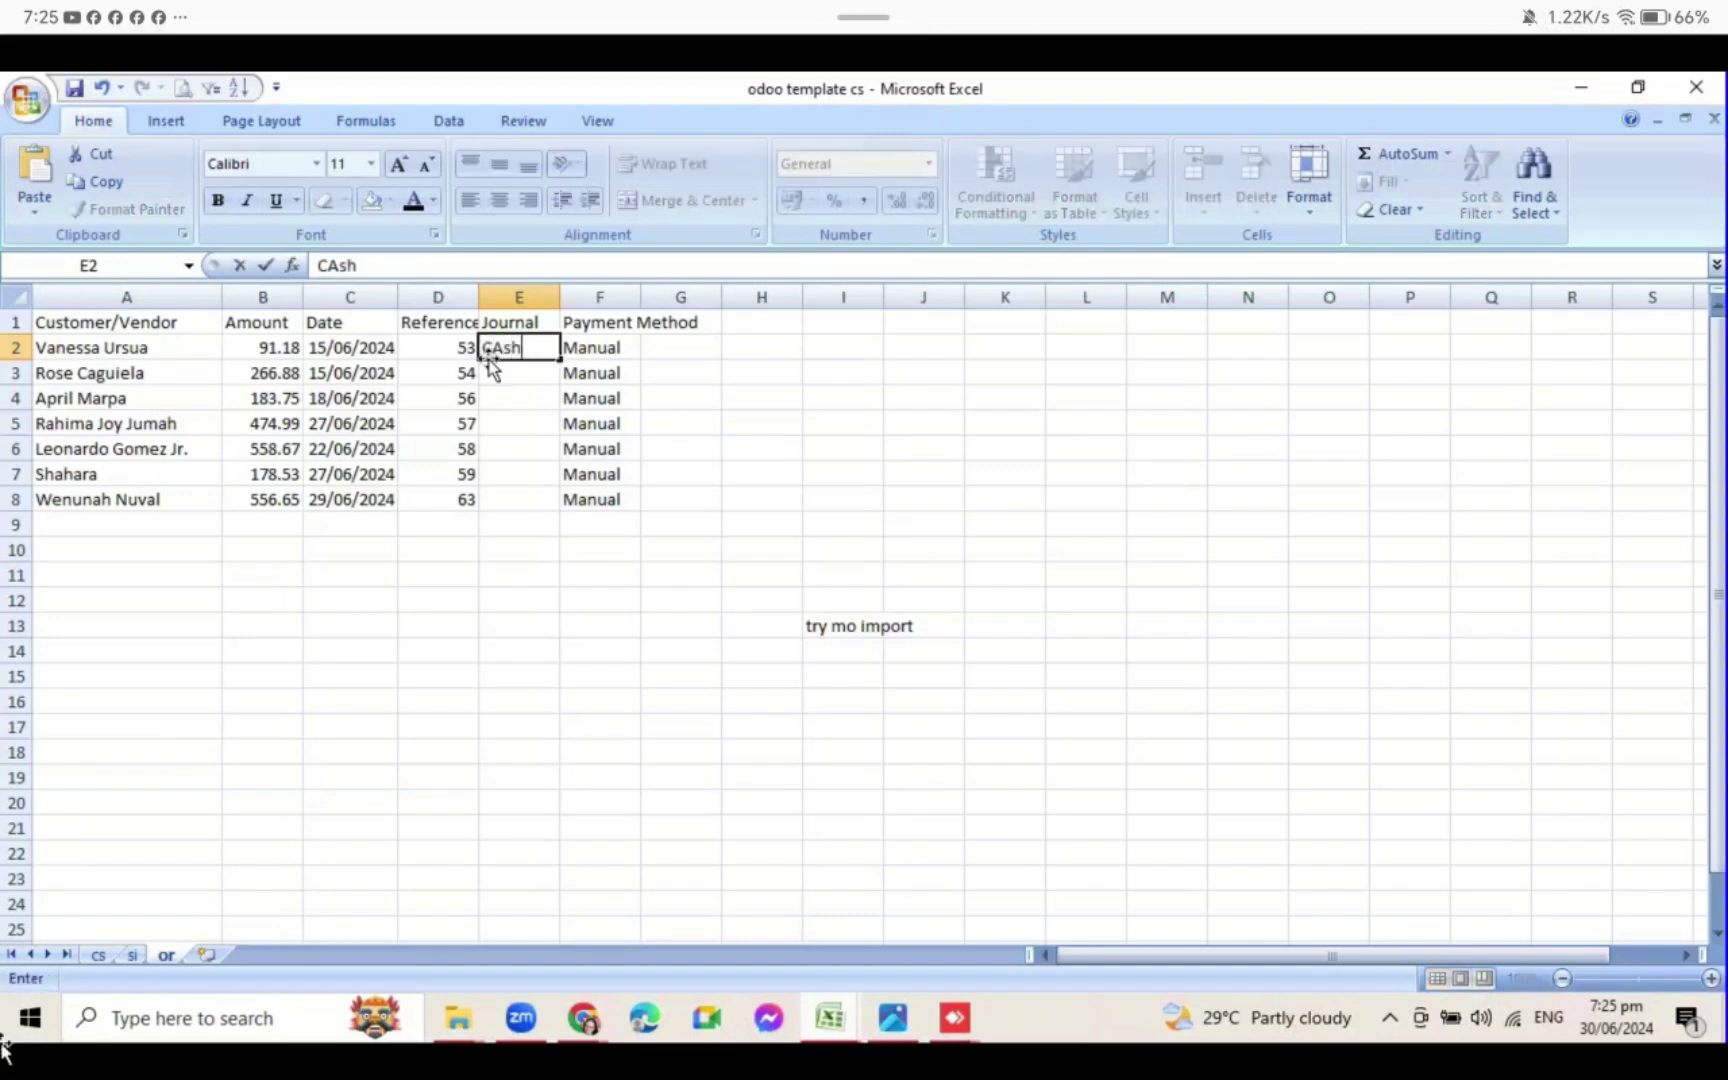
text( in)
text(Tiktok)
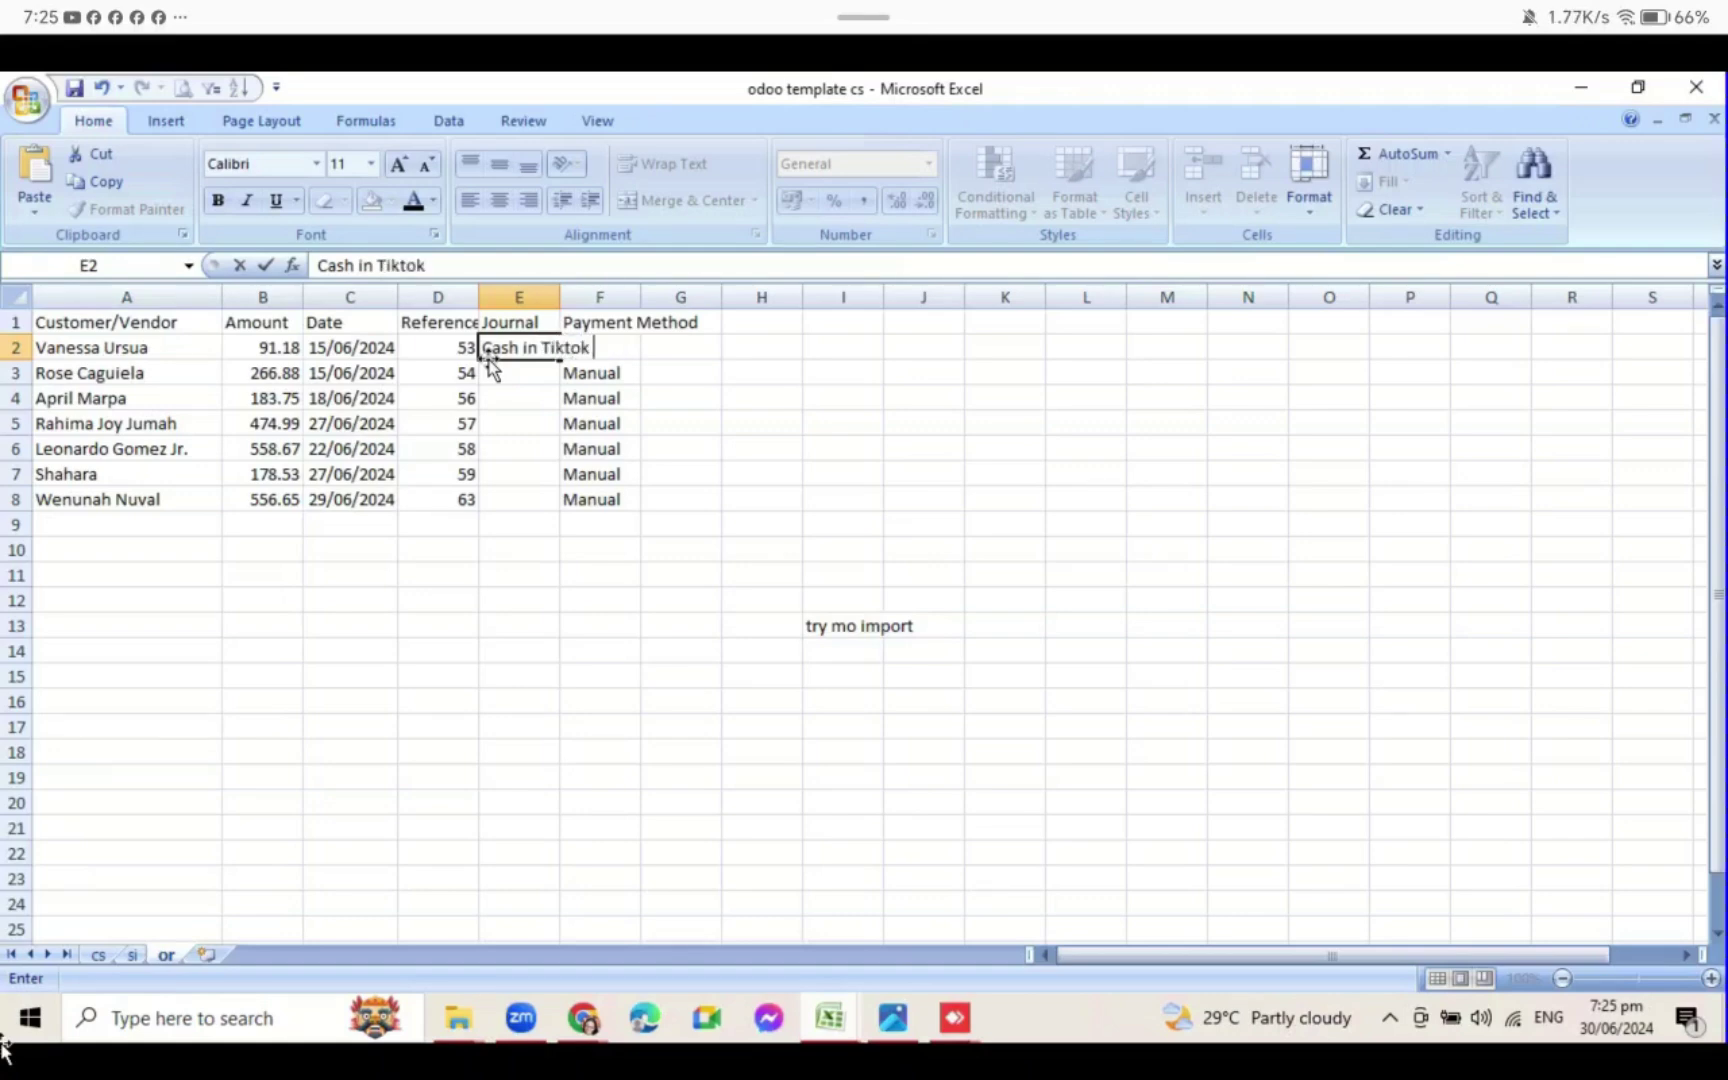
text( e-wallet)
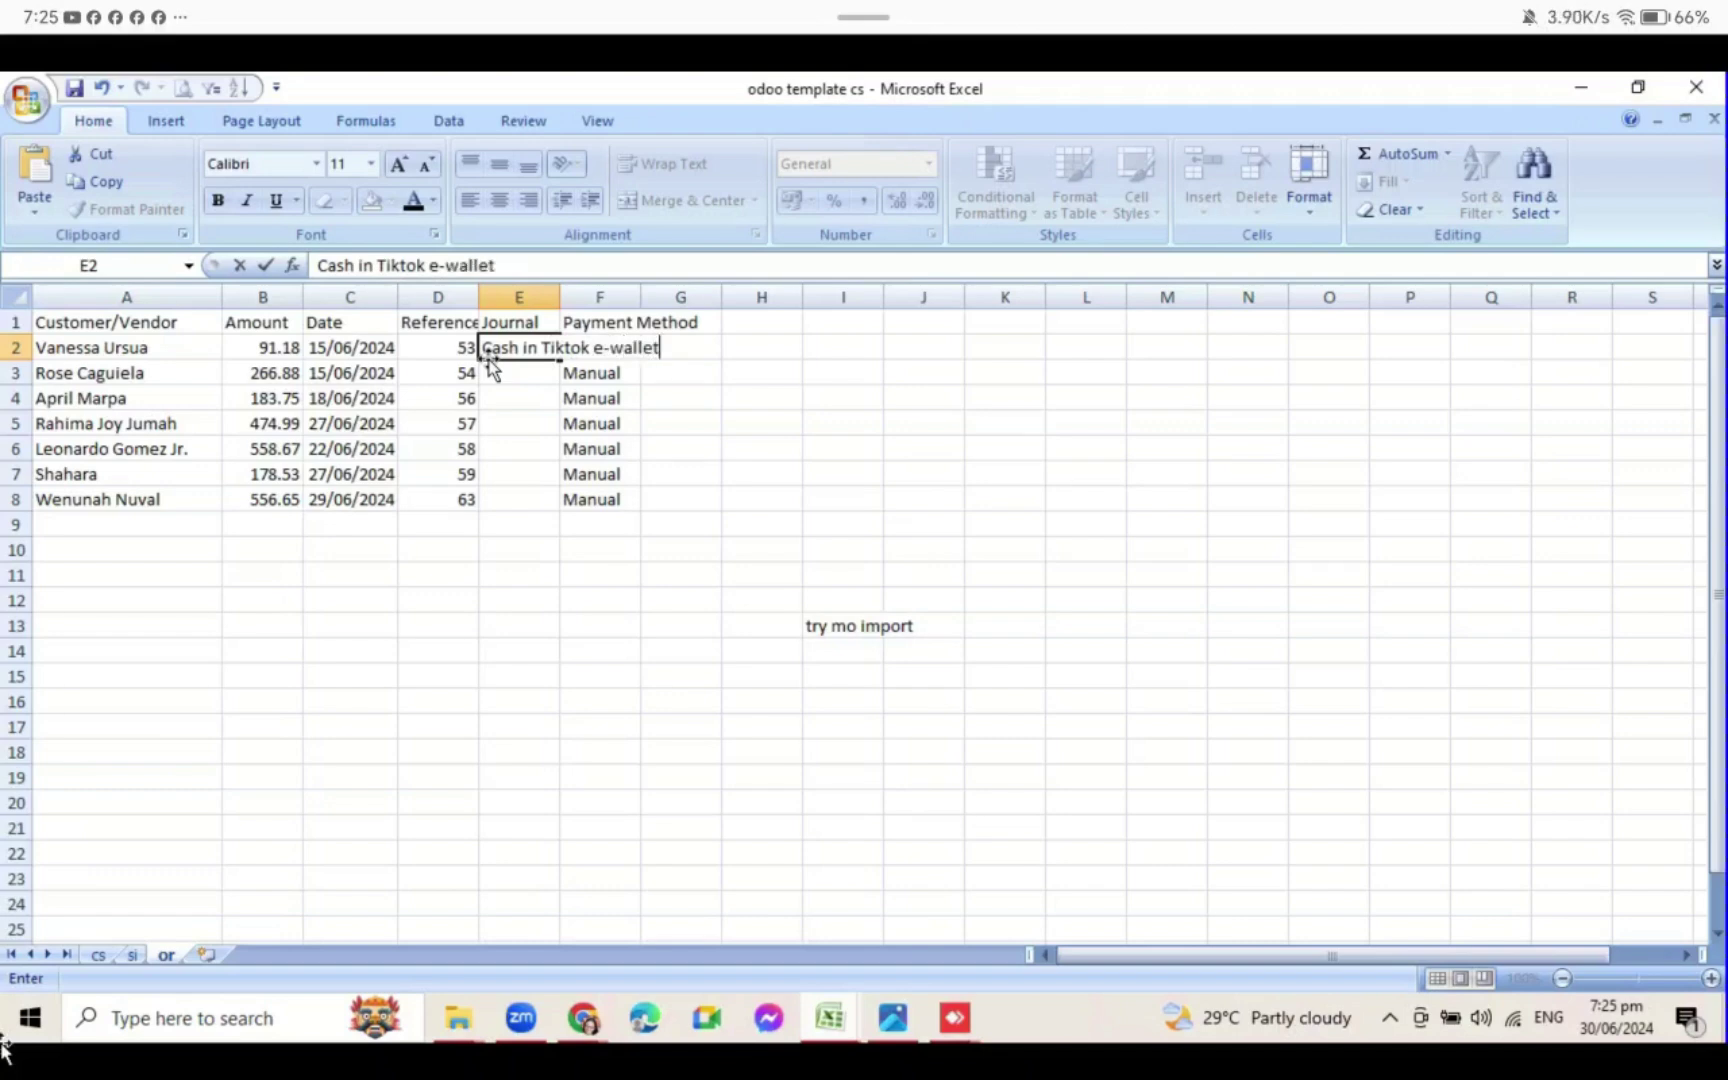
key(Return)
click(488, 357)
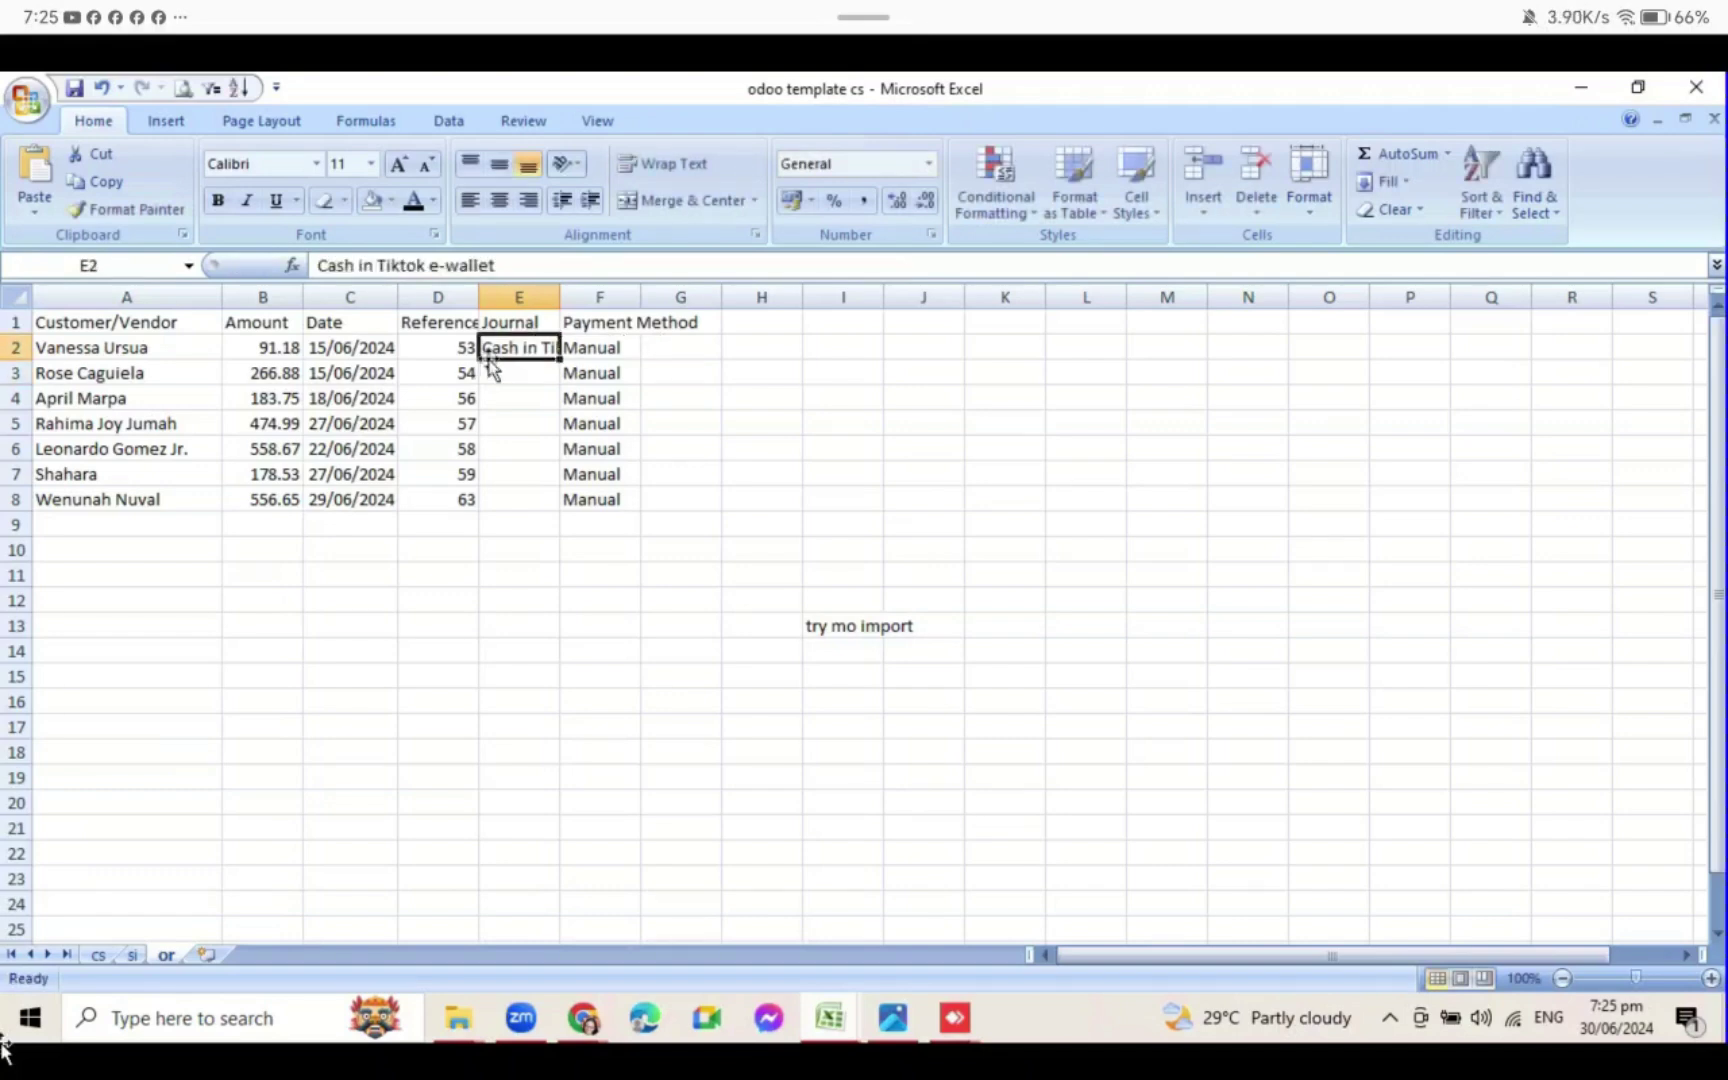
key(ctrl+c)
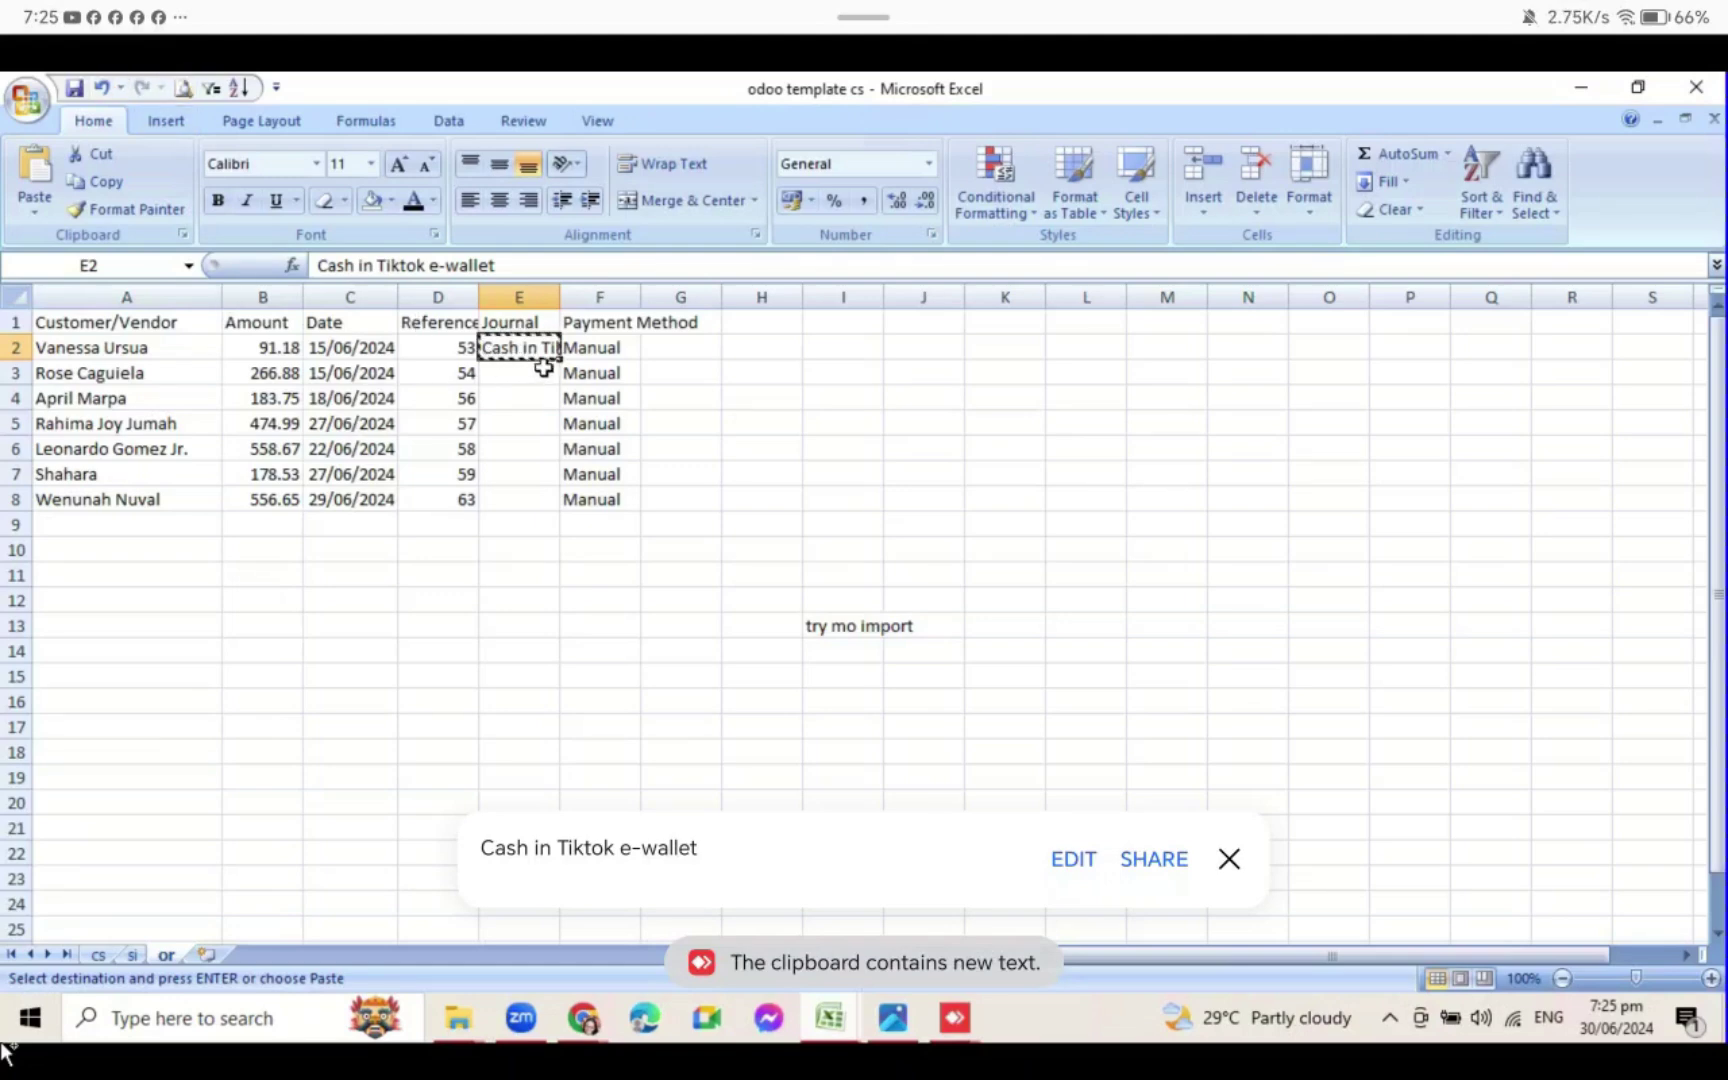
- Fill the Cash in Tiktok e-wallet journal from E2 down to E8 and save the workbook
drag(564, 357, 536, 503)
click(523, 582)
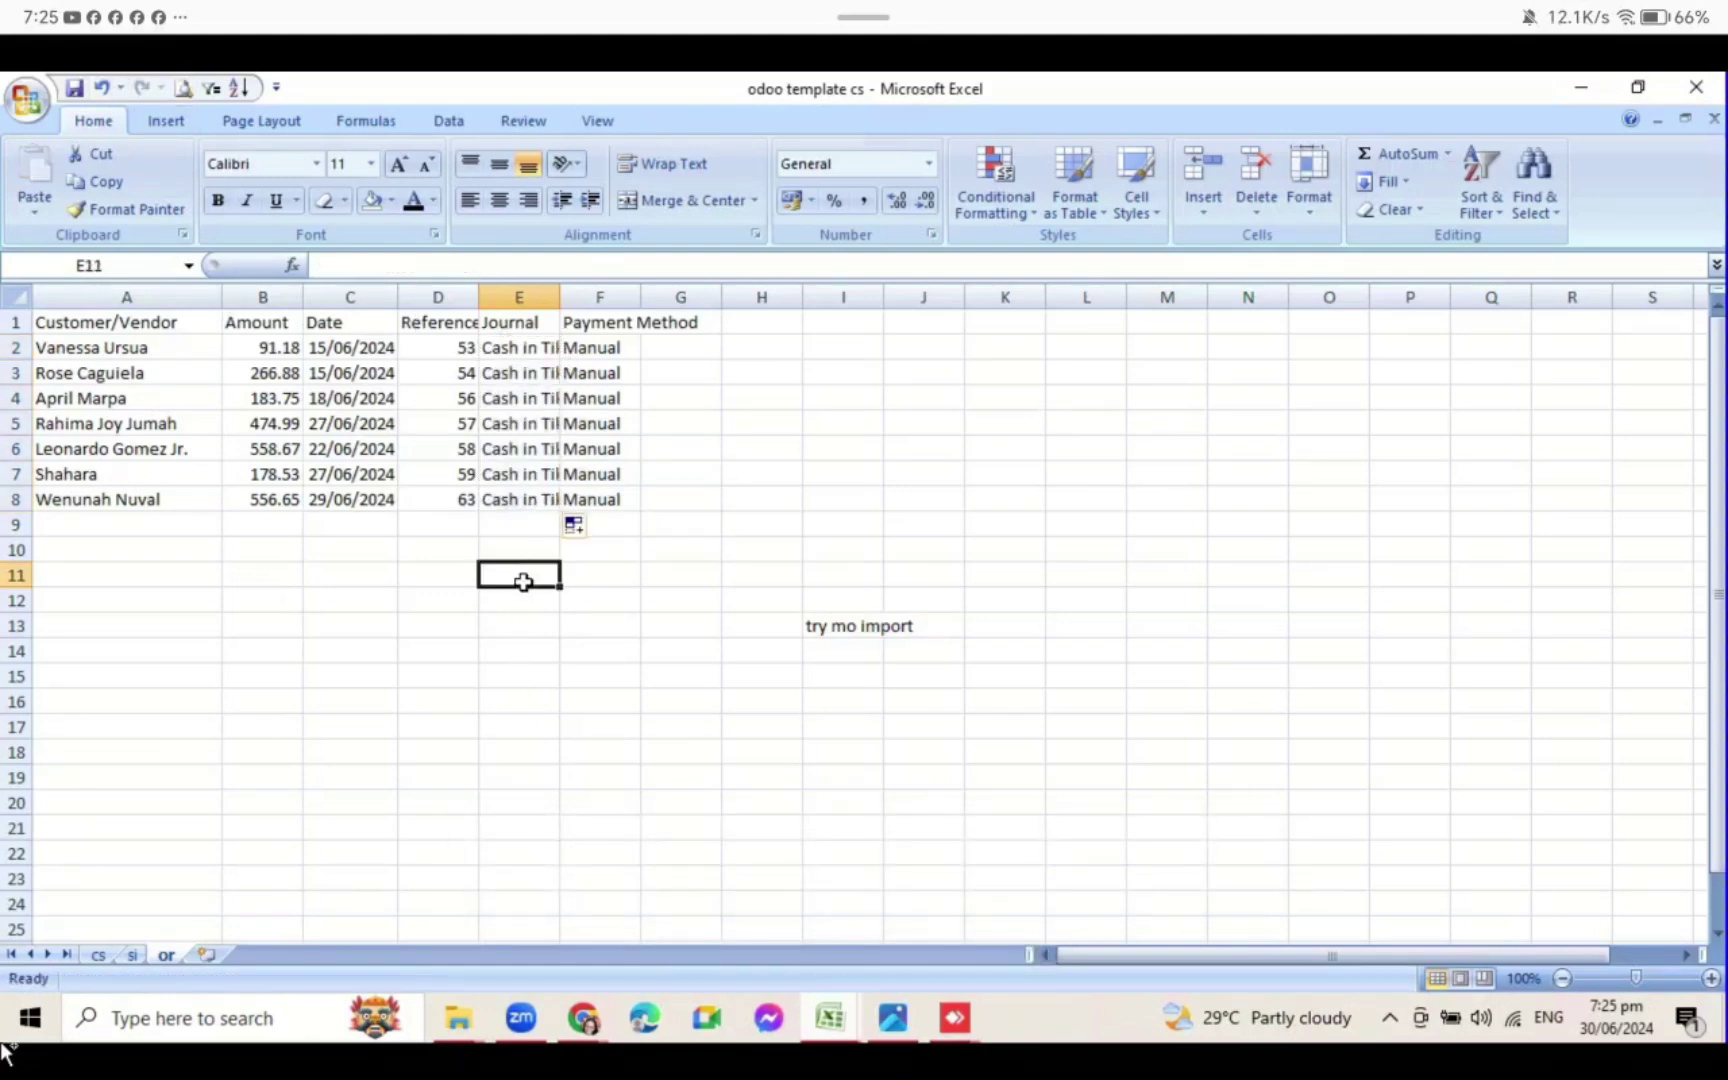
click(74, 89)
- Switch to Odoo's file import page in Chrome, remove the field mapping of the Journal column and test the import
mouse_move(583, 1018)
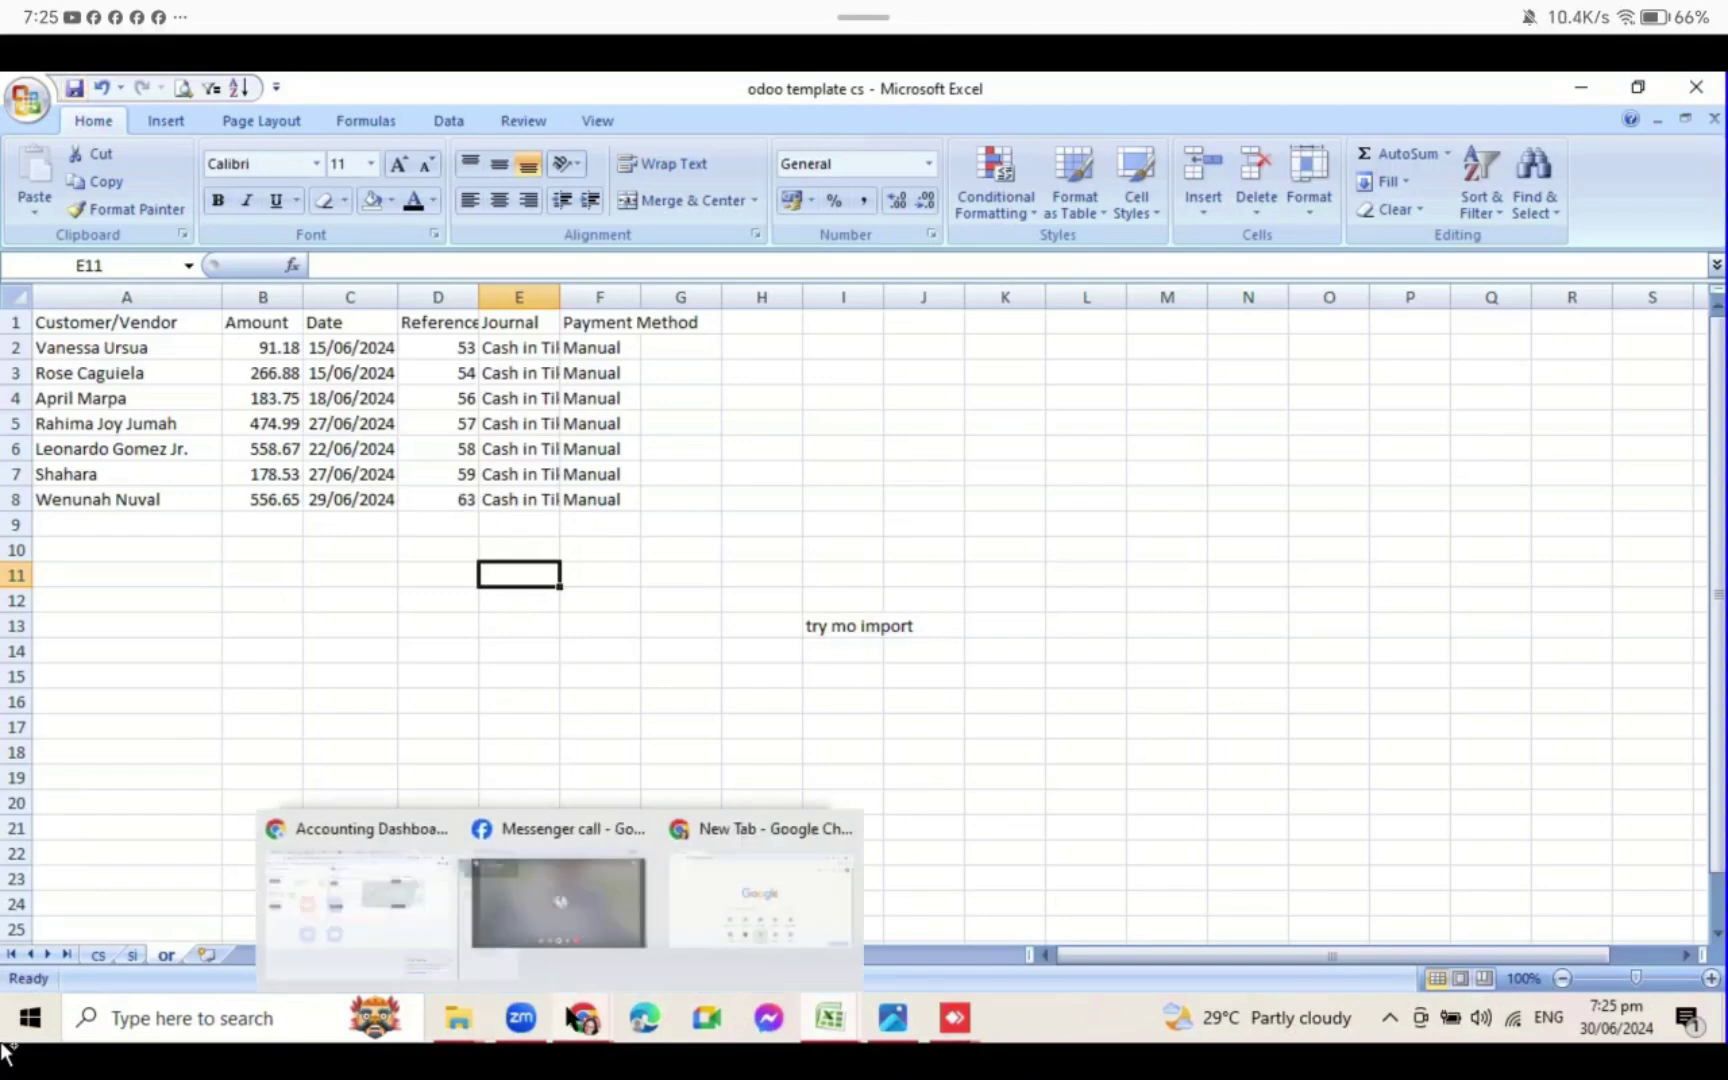
click(413, 919)
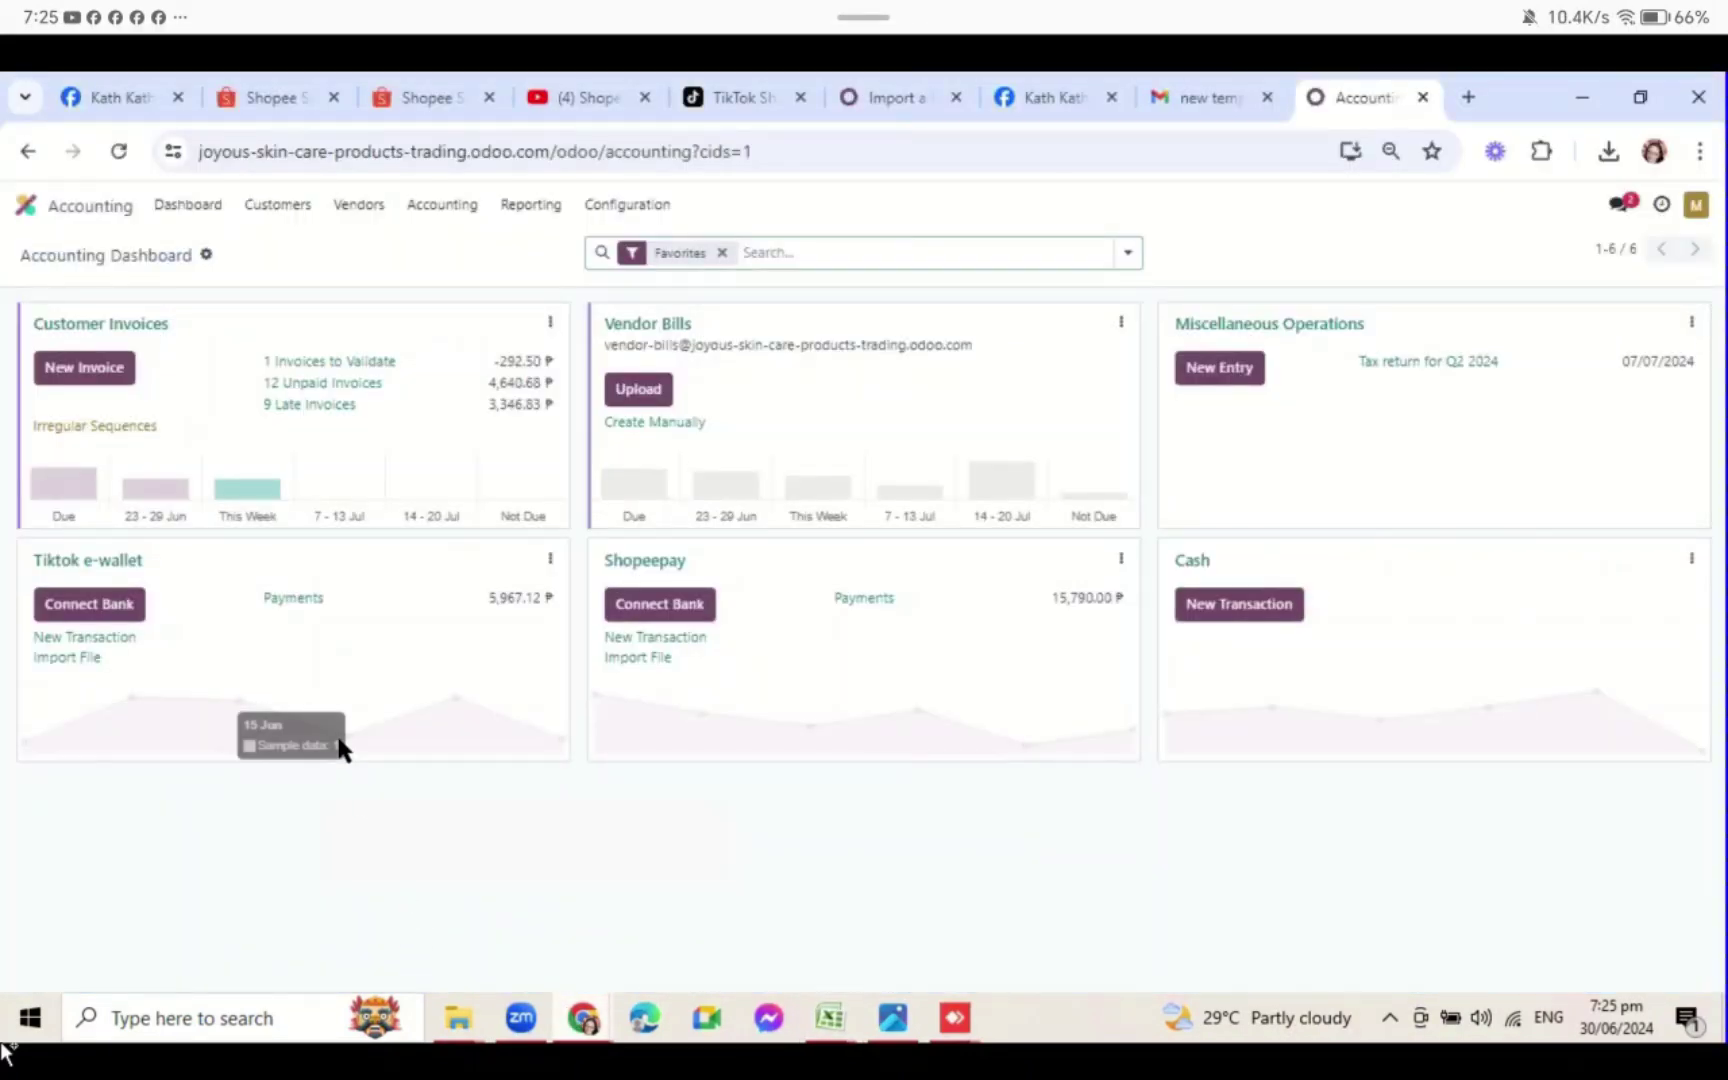
click(880, 97)
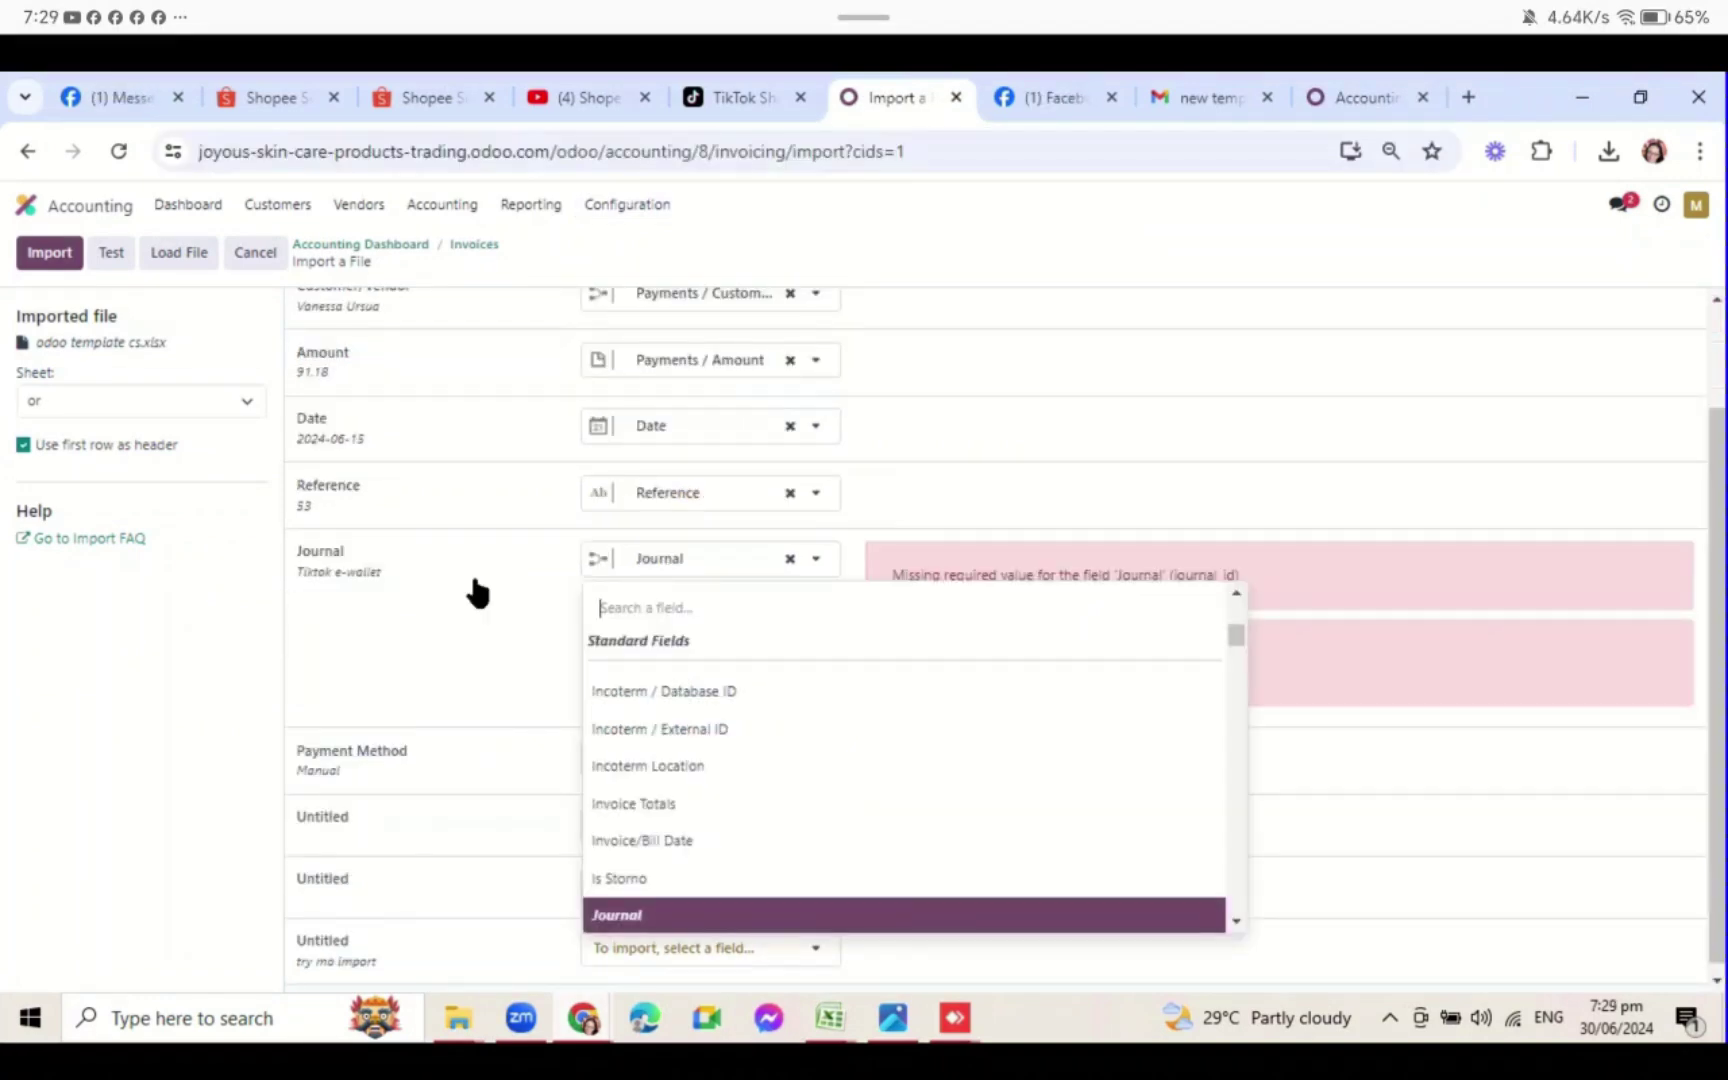
click(475, 580)
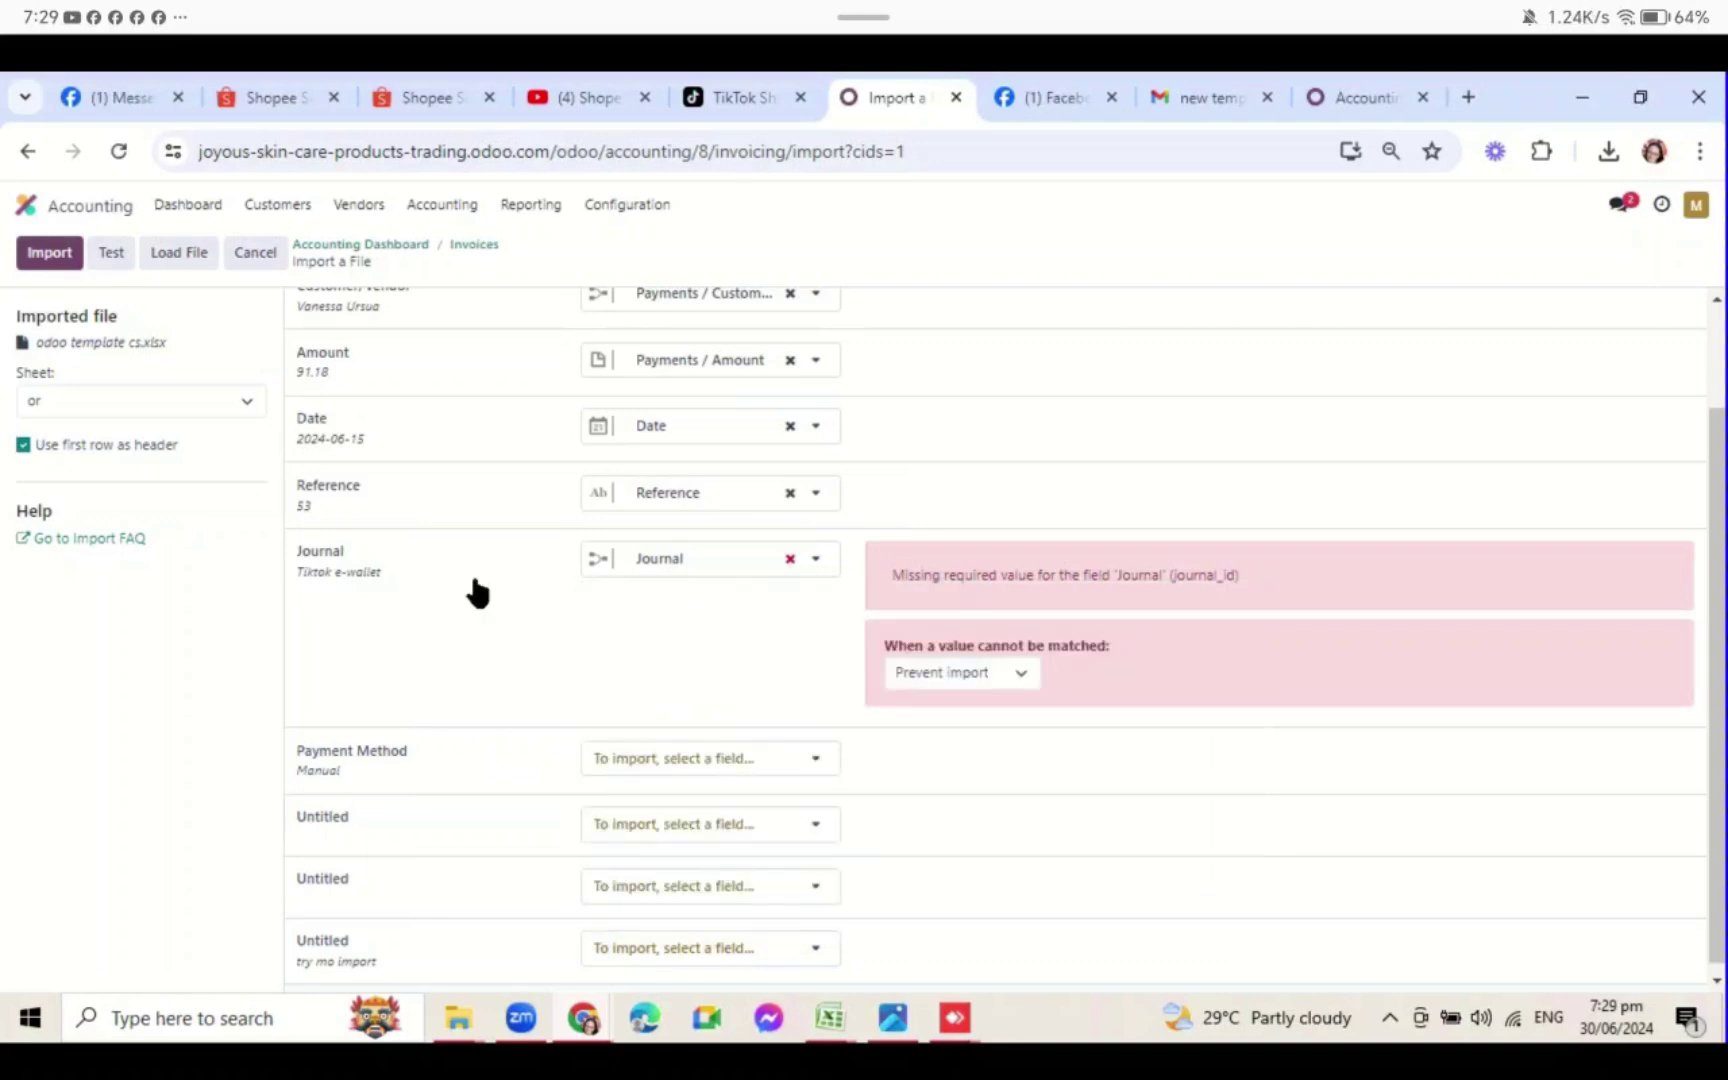
click(790, 558)
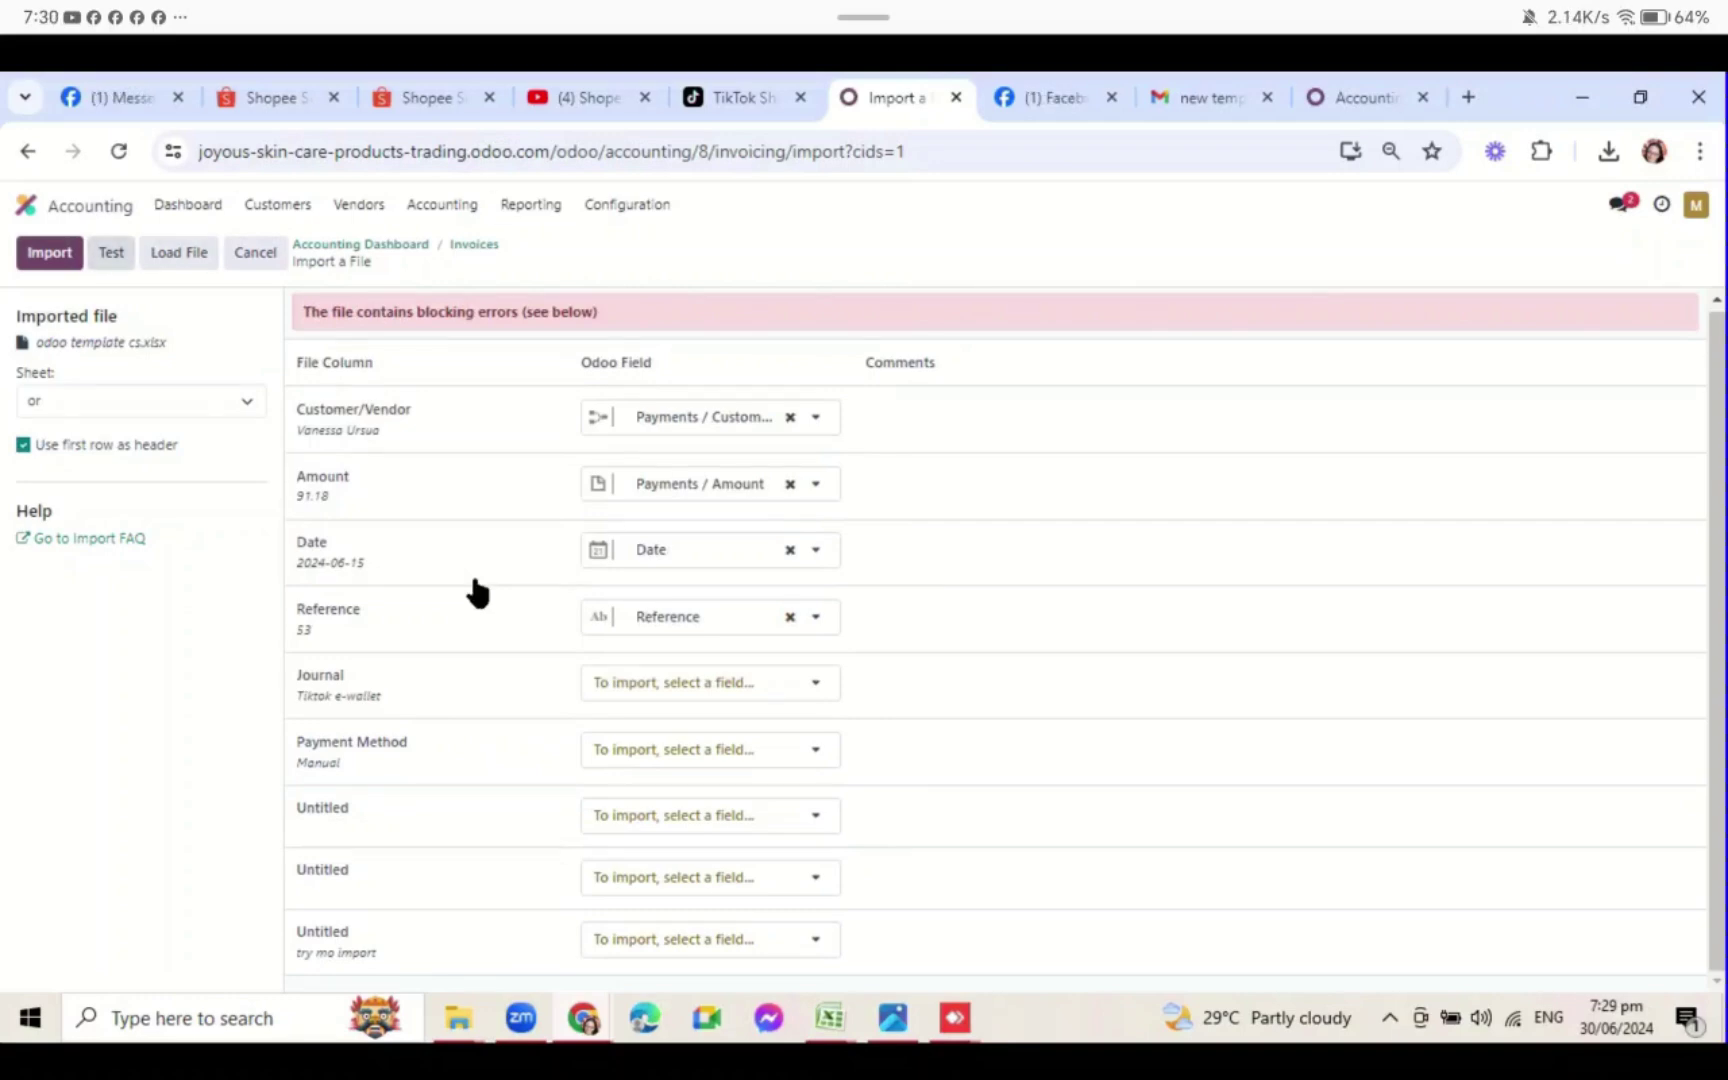
click(111, 253)
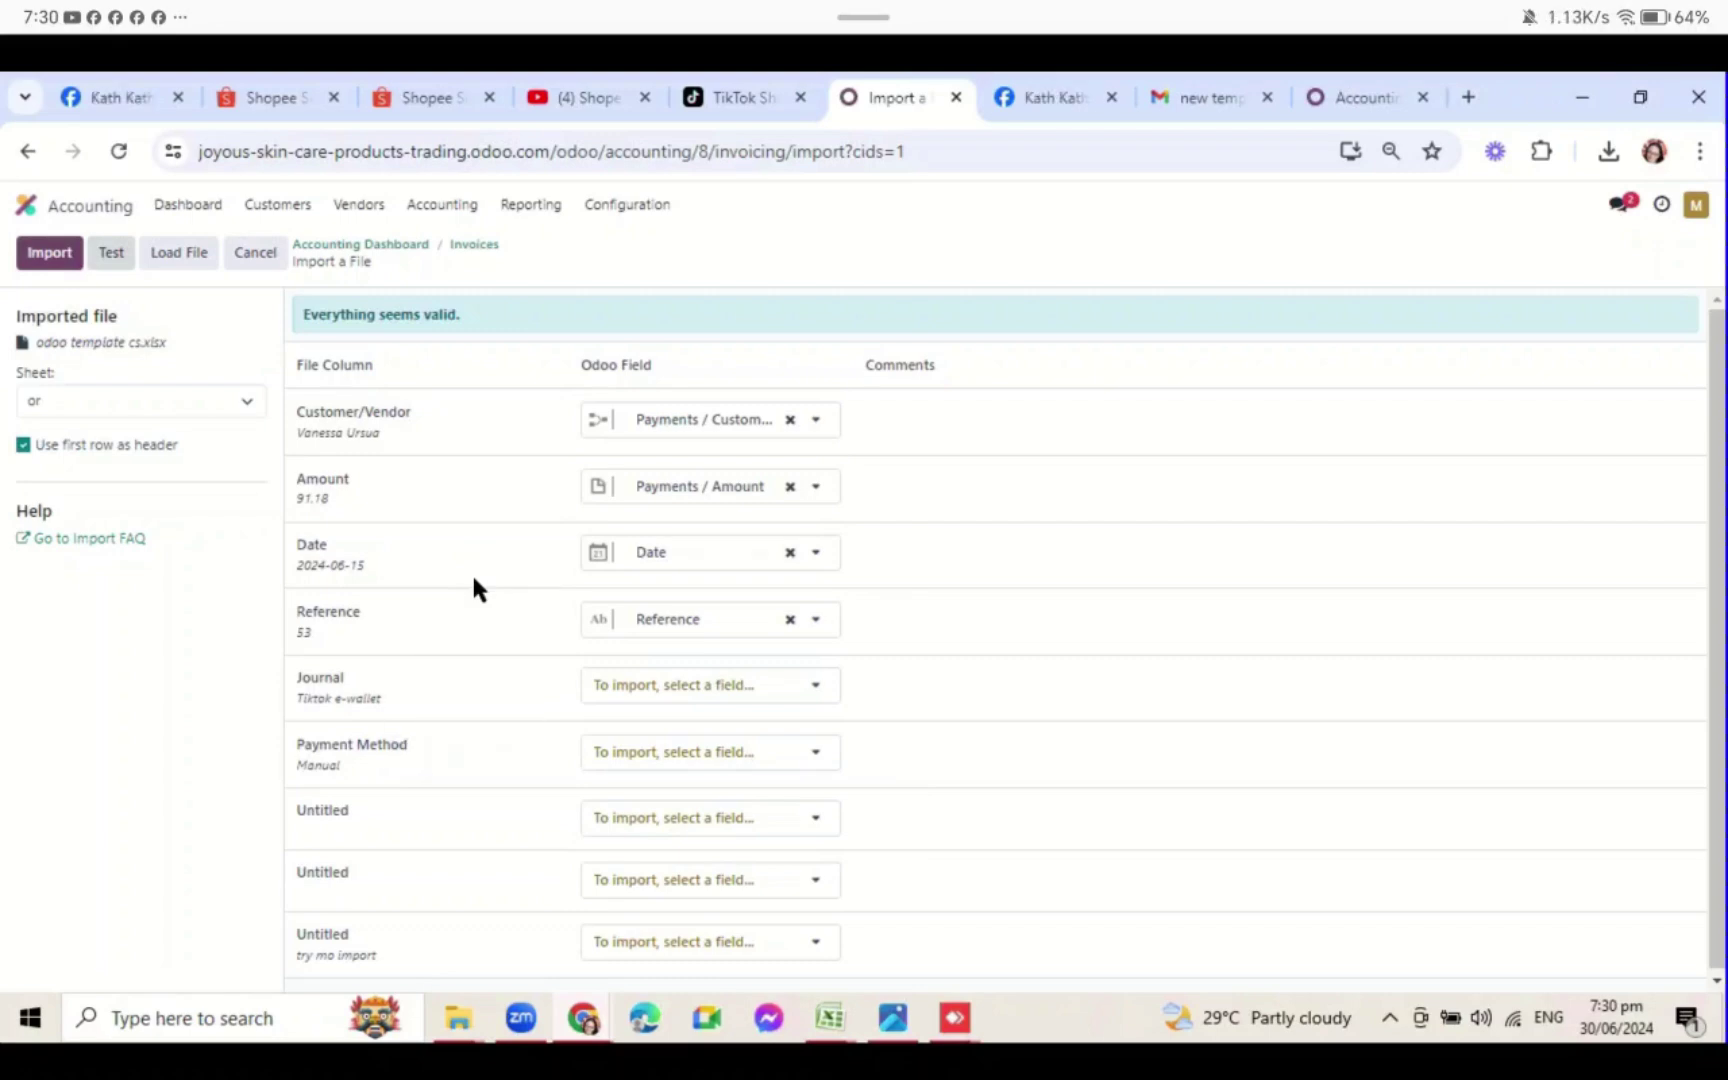
- Switch to the odoo template cs workbook in Excel and enter the note "try natin pag walang journal at paymet method" in J13
click(830, 1018)
click(1248, 936)
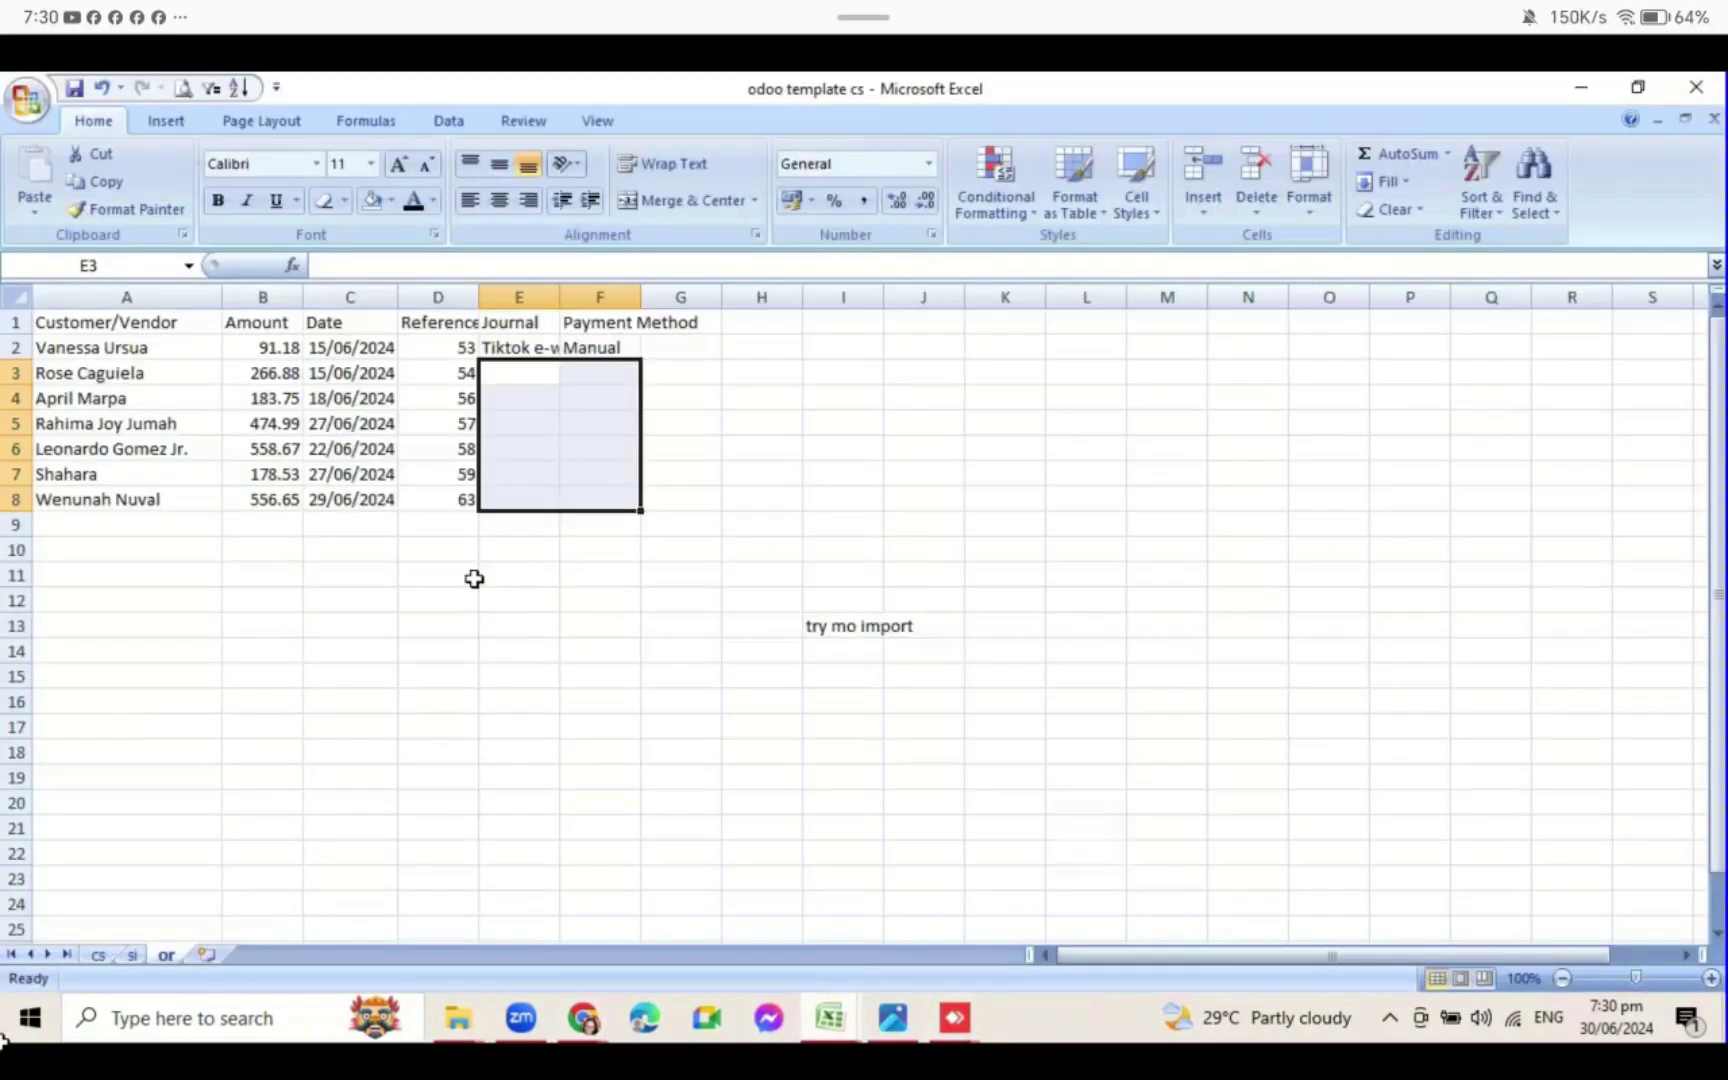
click(924, 626)
text(try narti)
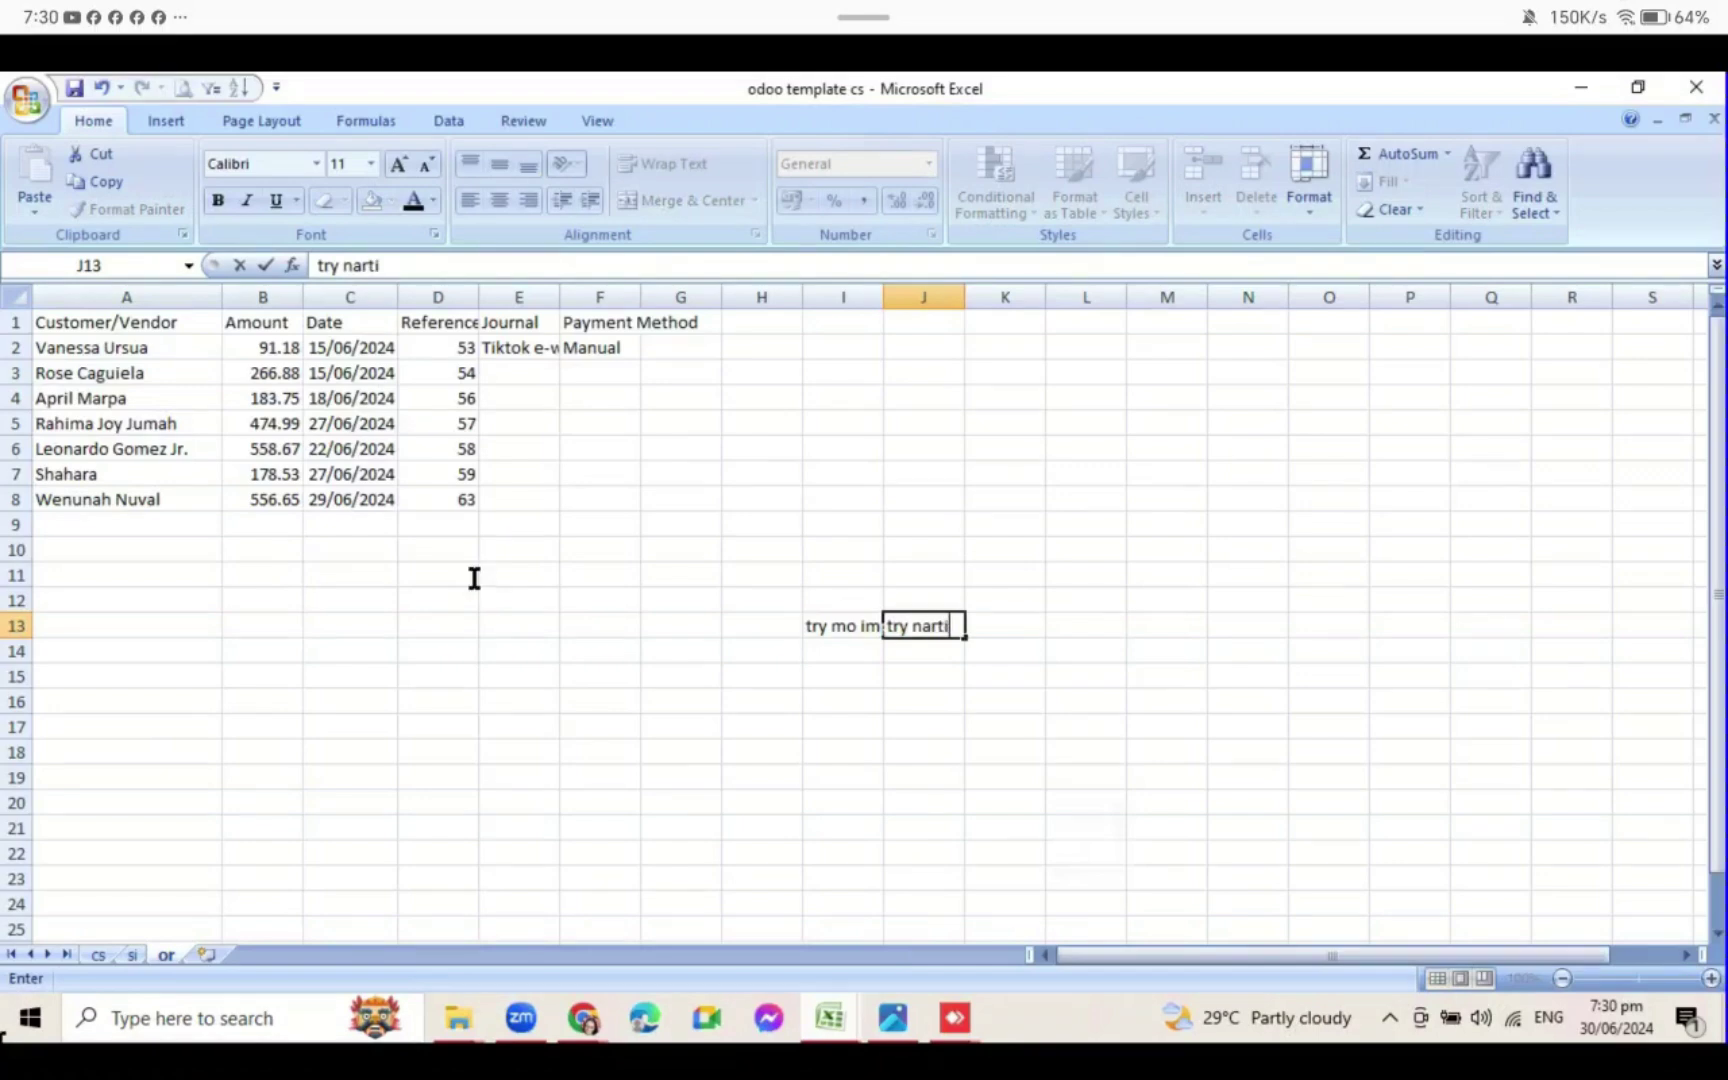
key(BackSpace)
key(BackSpace)
key(BackSpace)
text(tin pag walang j)
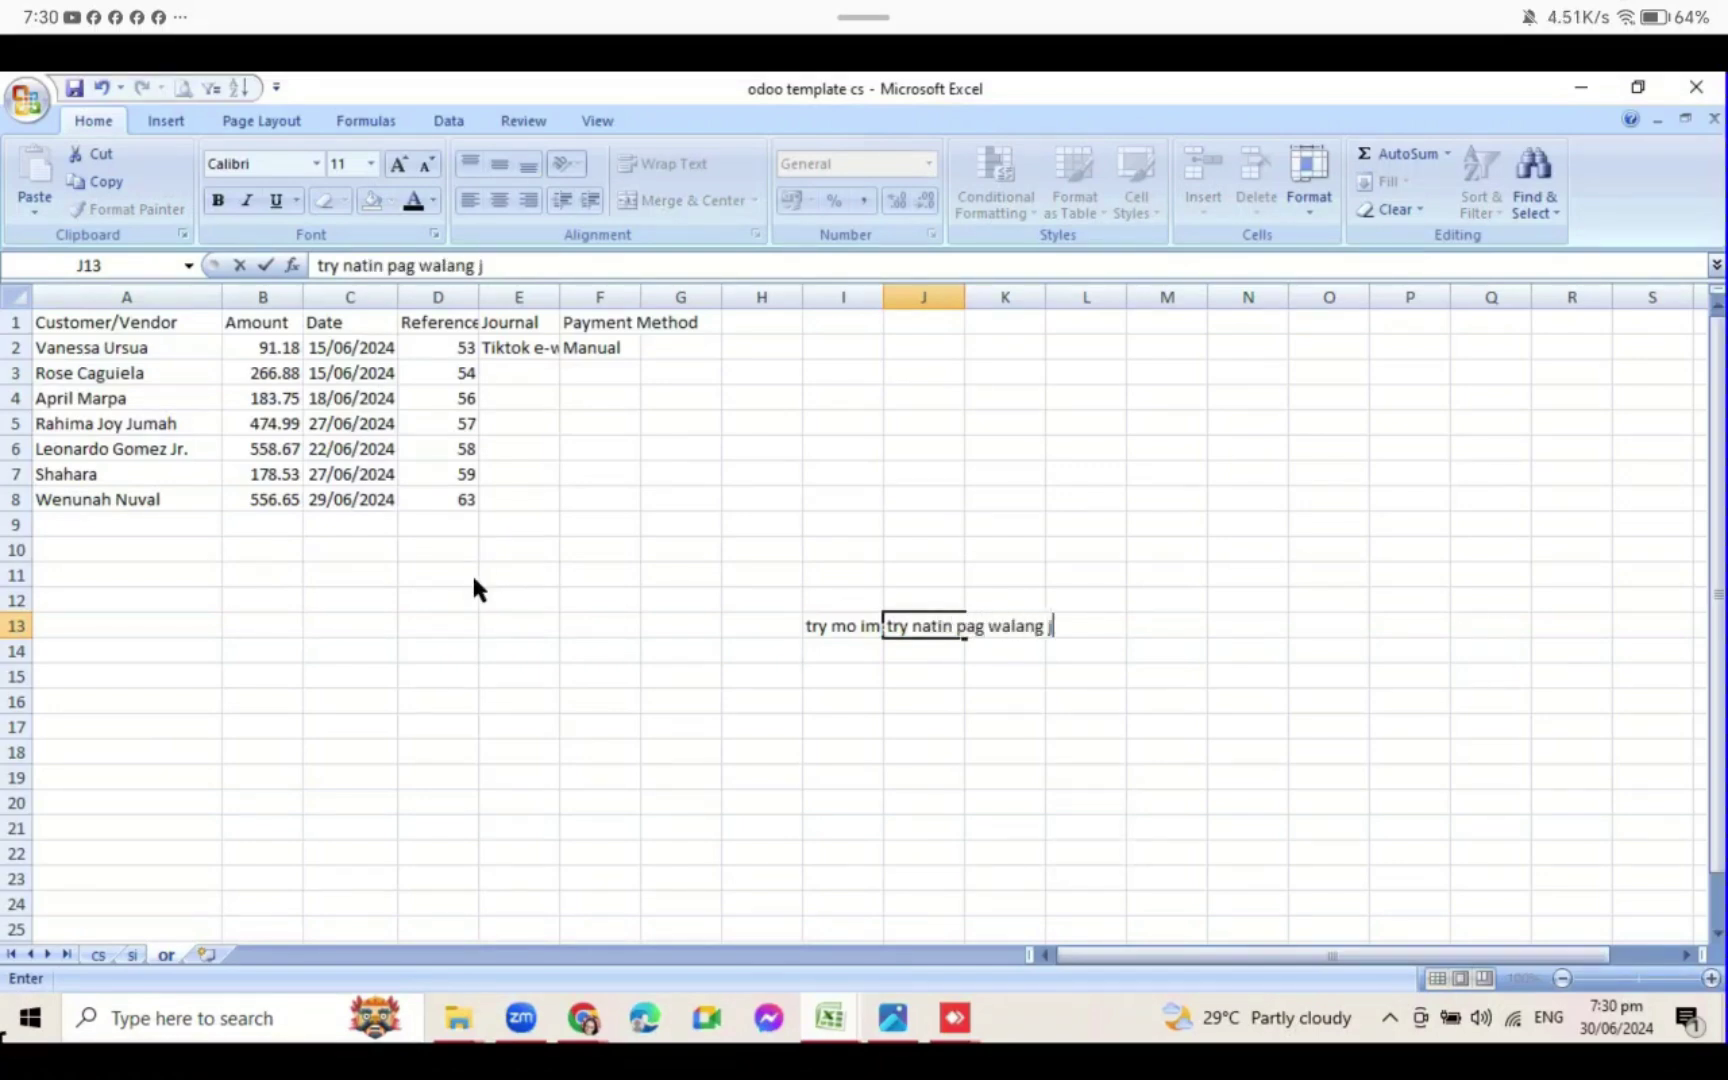
text(ournal at pa)
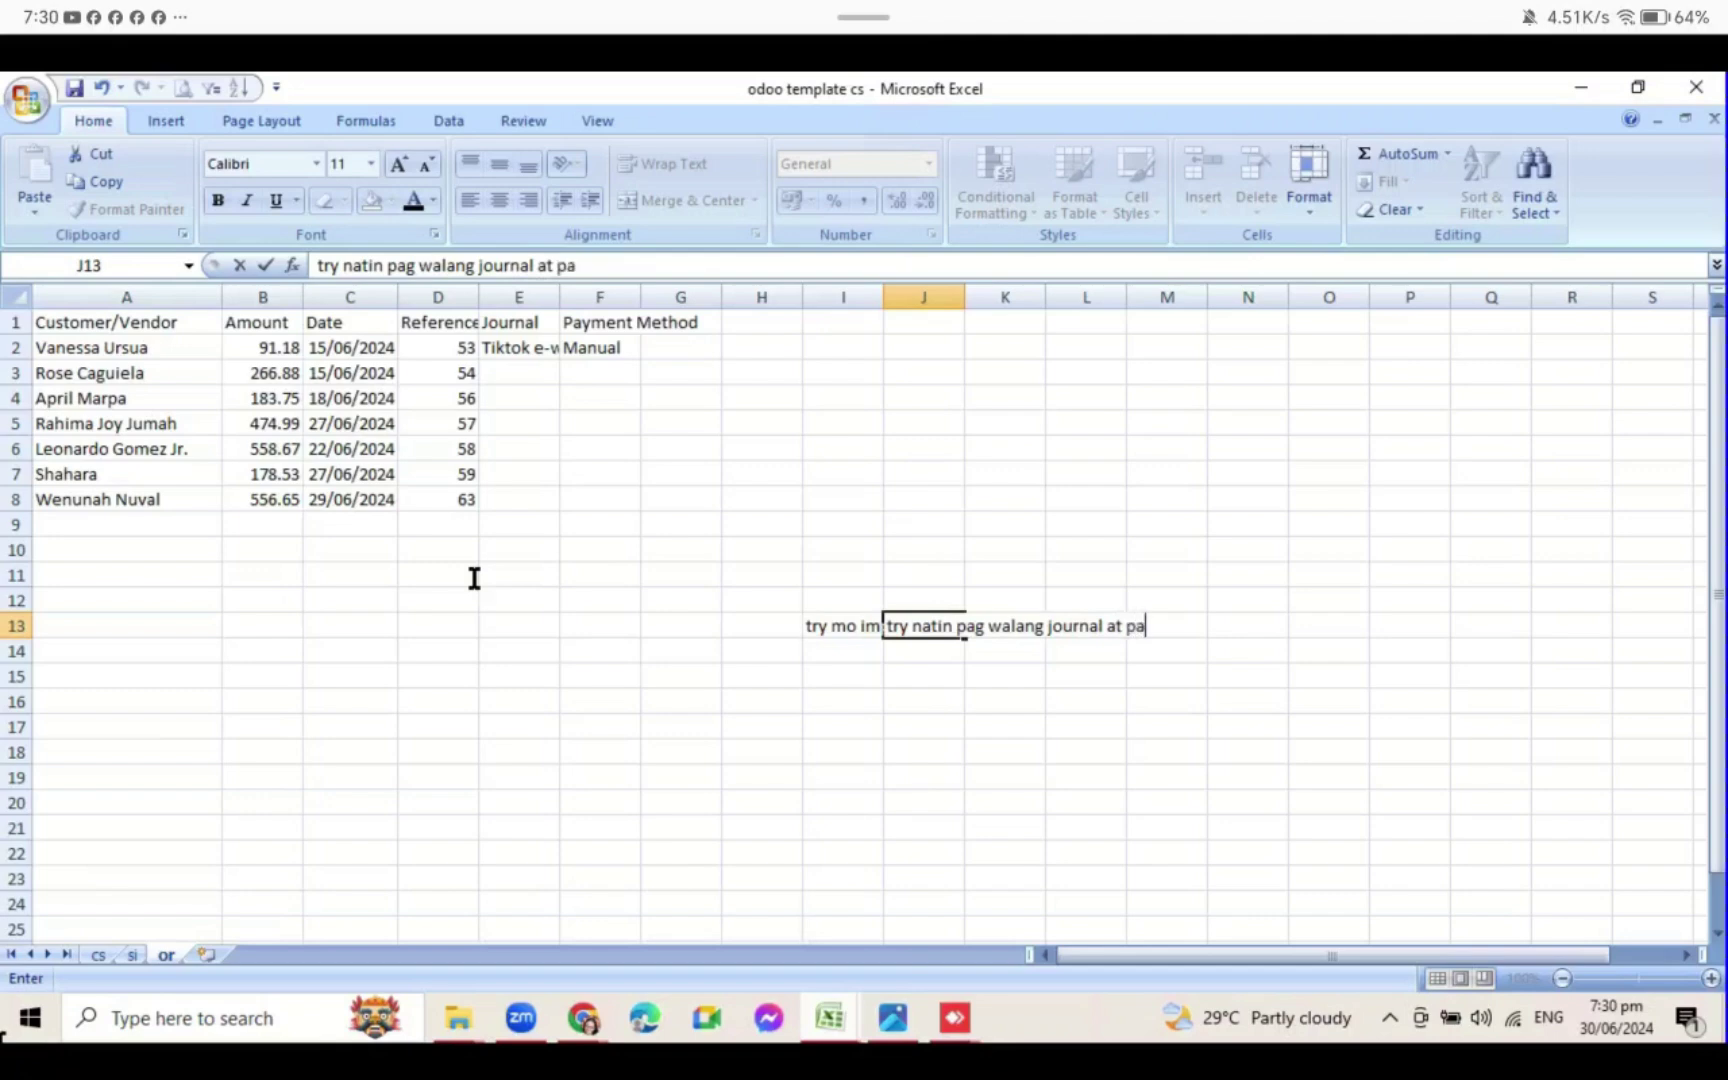
text(ymet method)
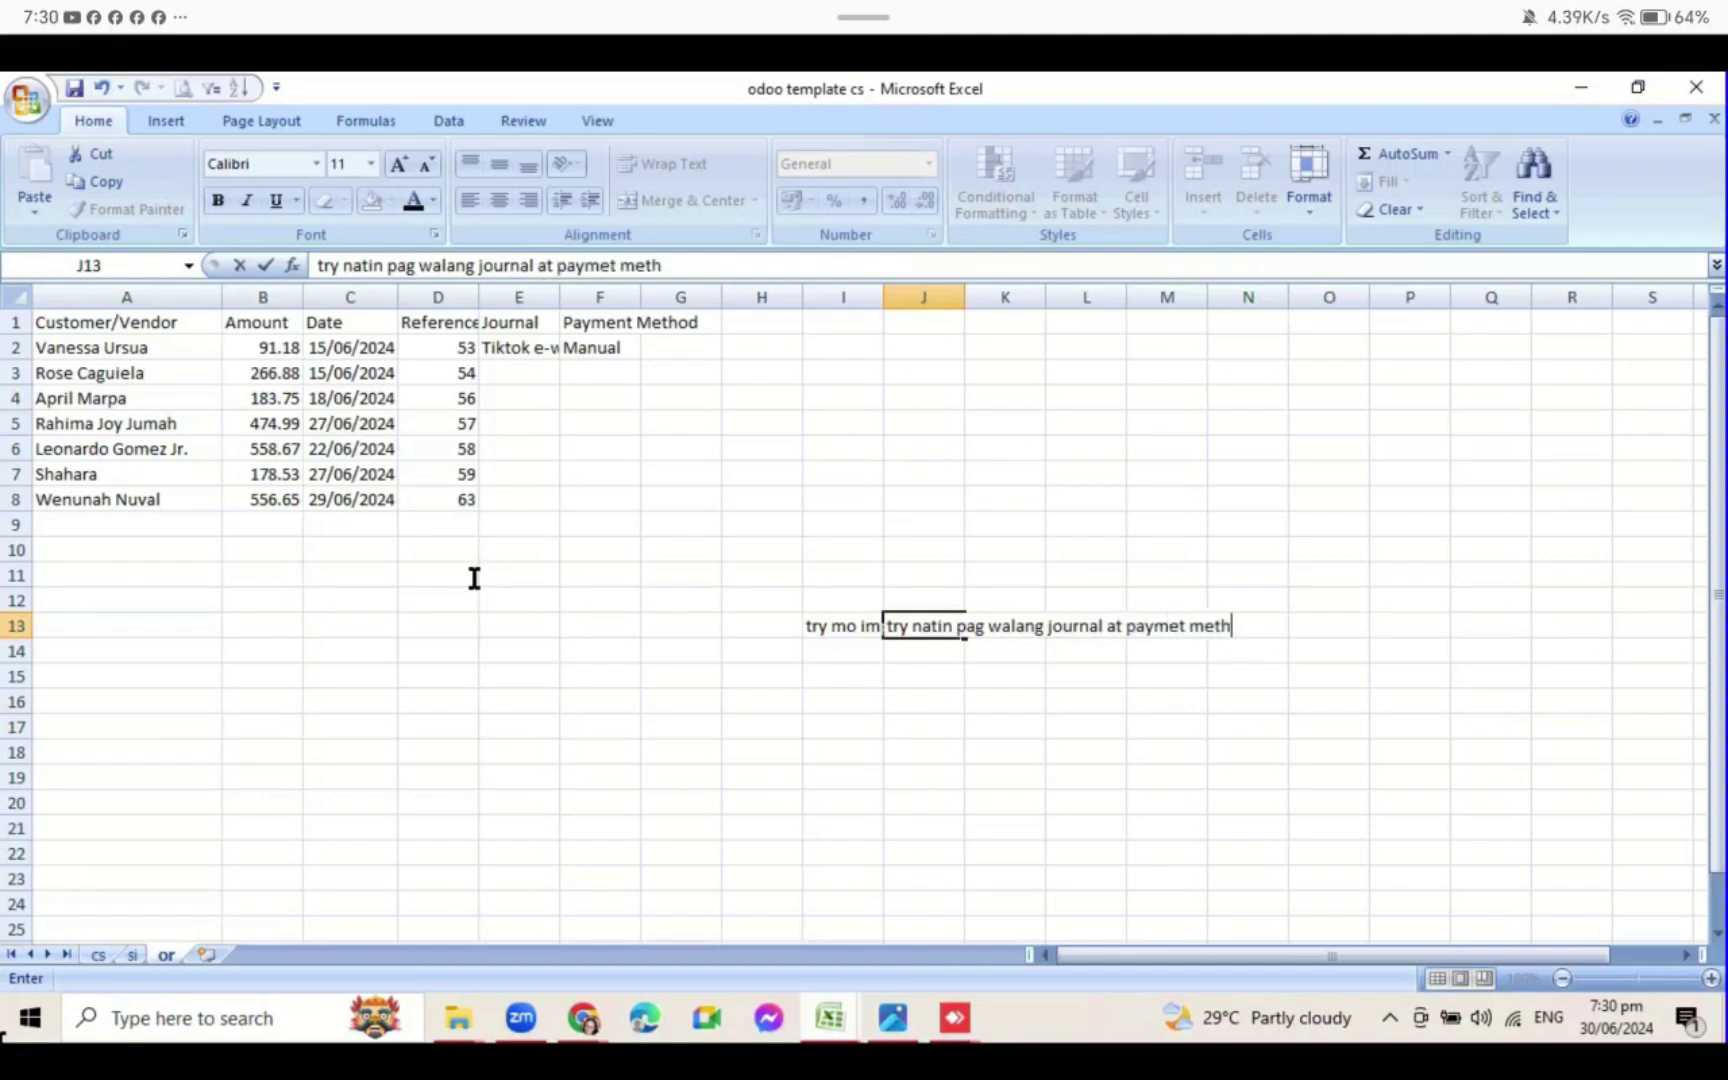
key(Return)
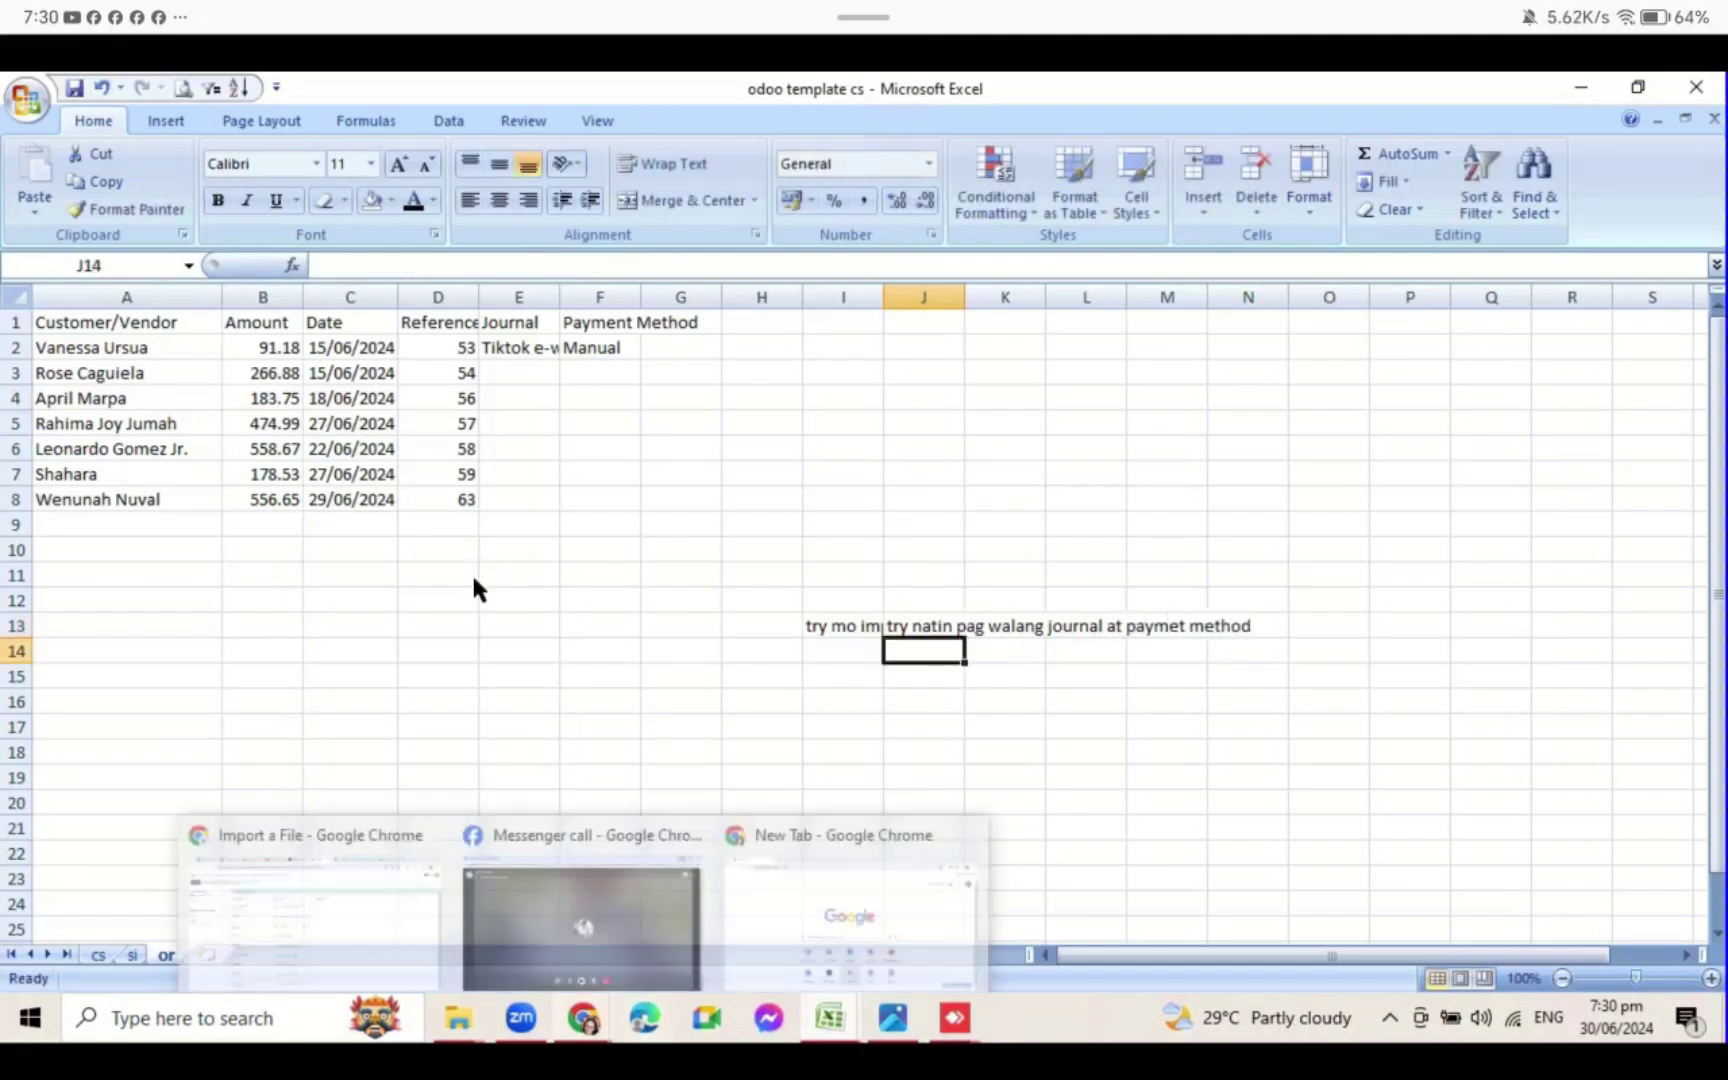
- Return to Odoo's file import page in Chrome and import the or sheet of odoo template cs.xlsx
click(521, 1018)
mouse_move(583, 1018)
click(313, 912)
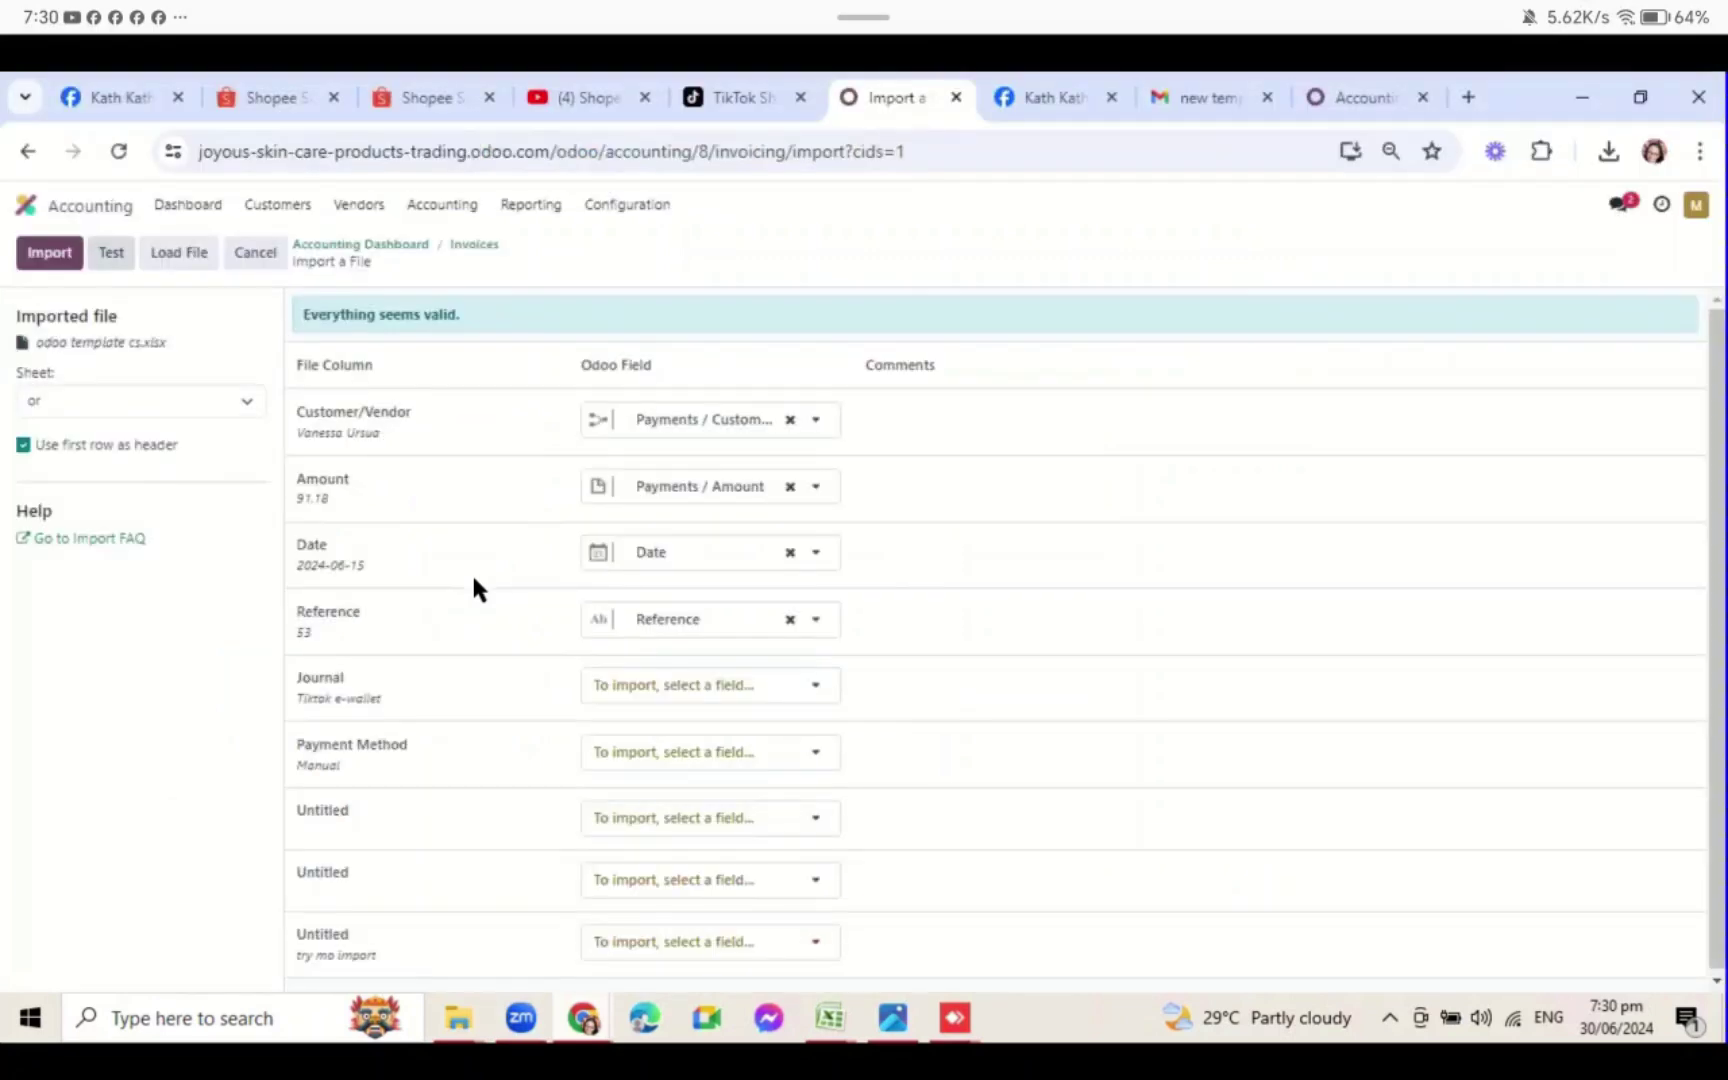
mouse_move(829, 1018)
click(49, 252)
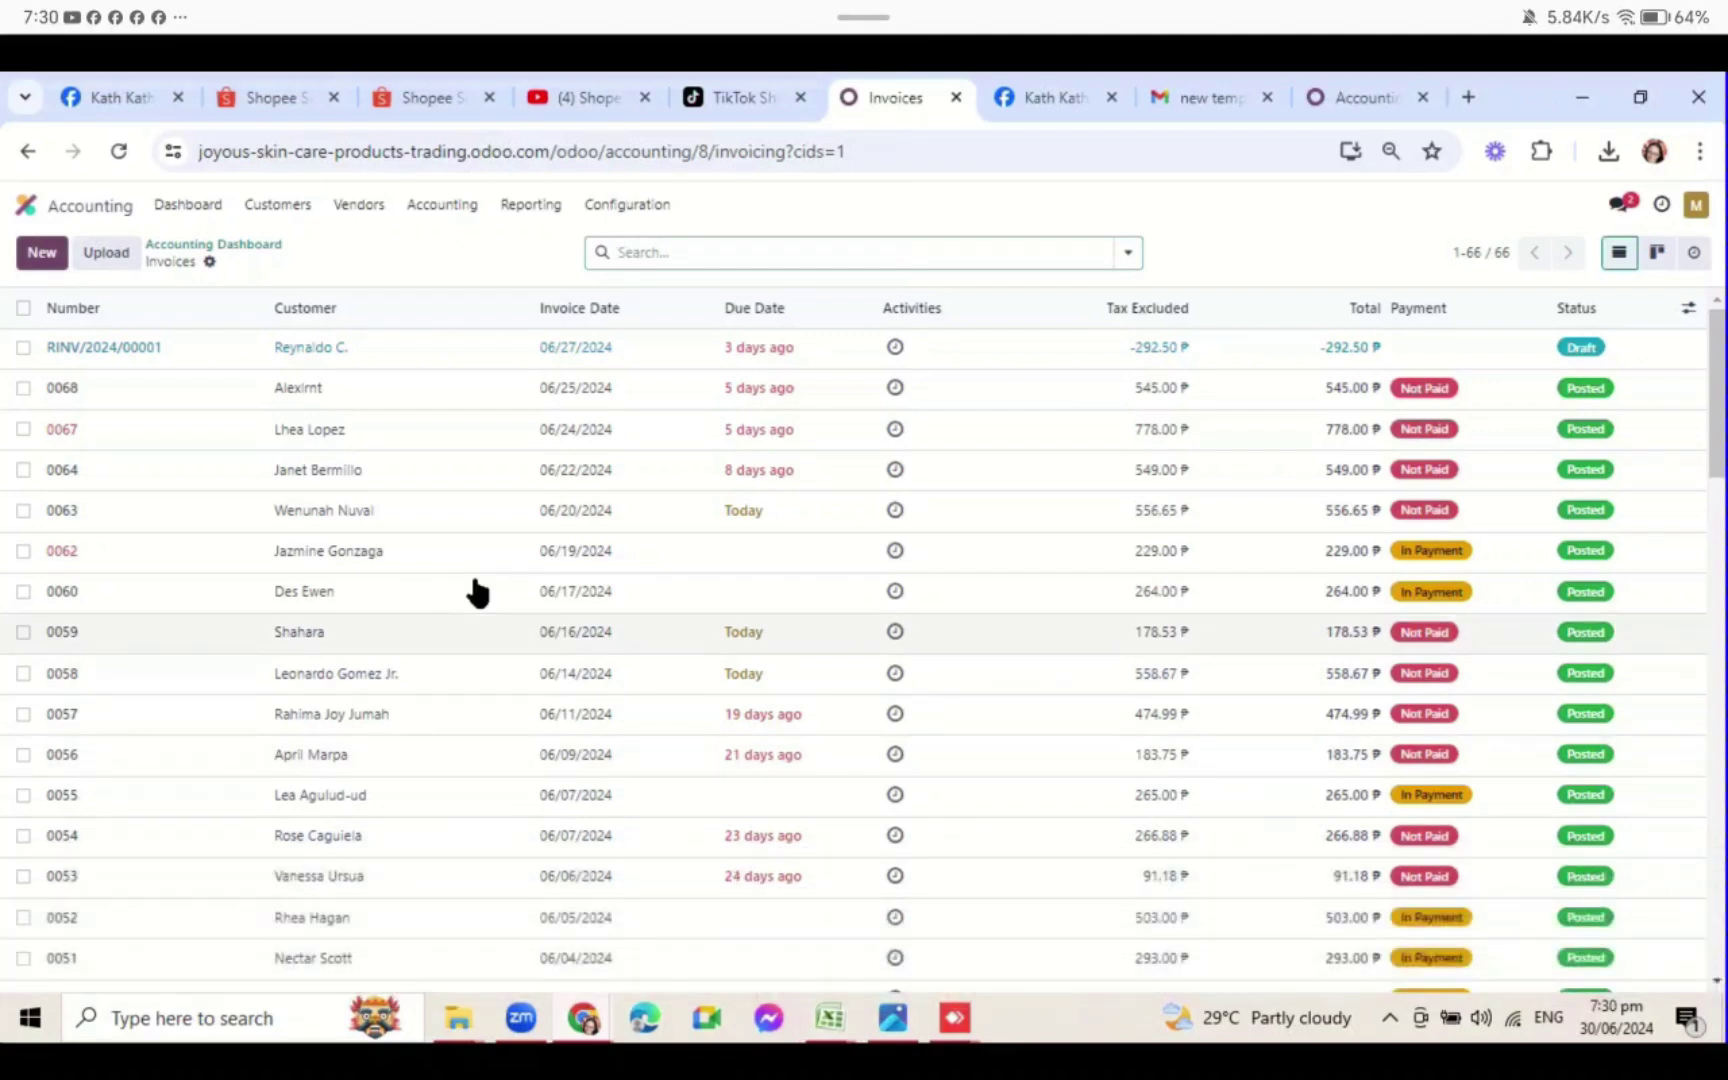
- Open the customer payments list from the accounting dashboard and filter it to draft payments
click(188, 205)
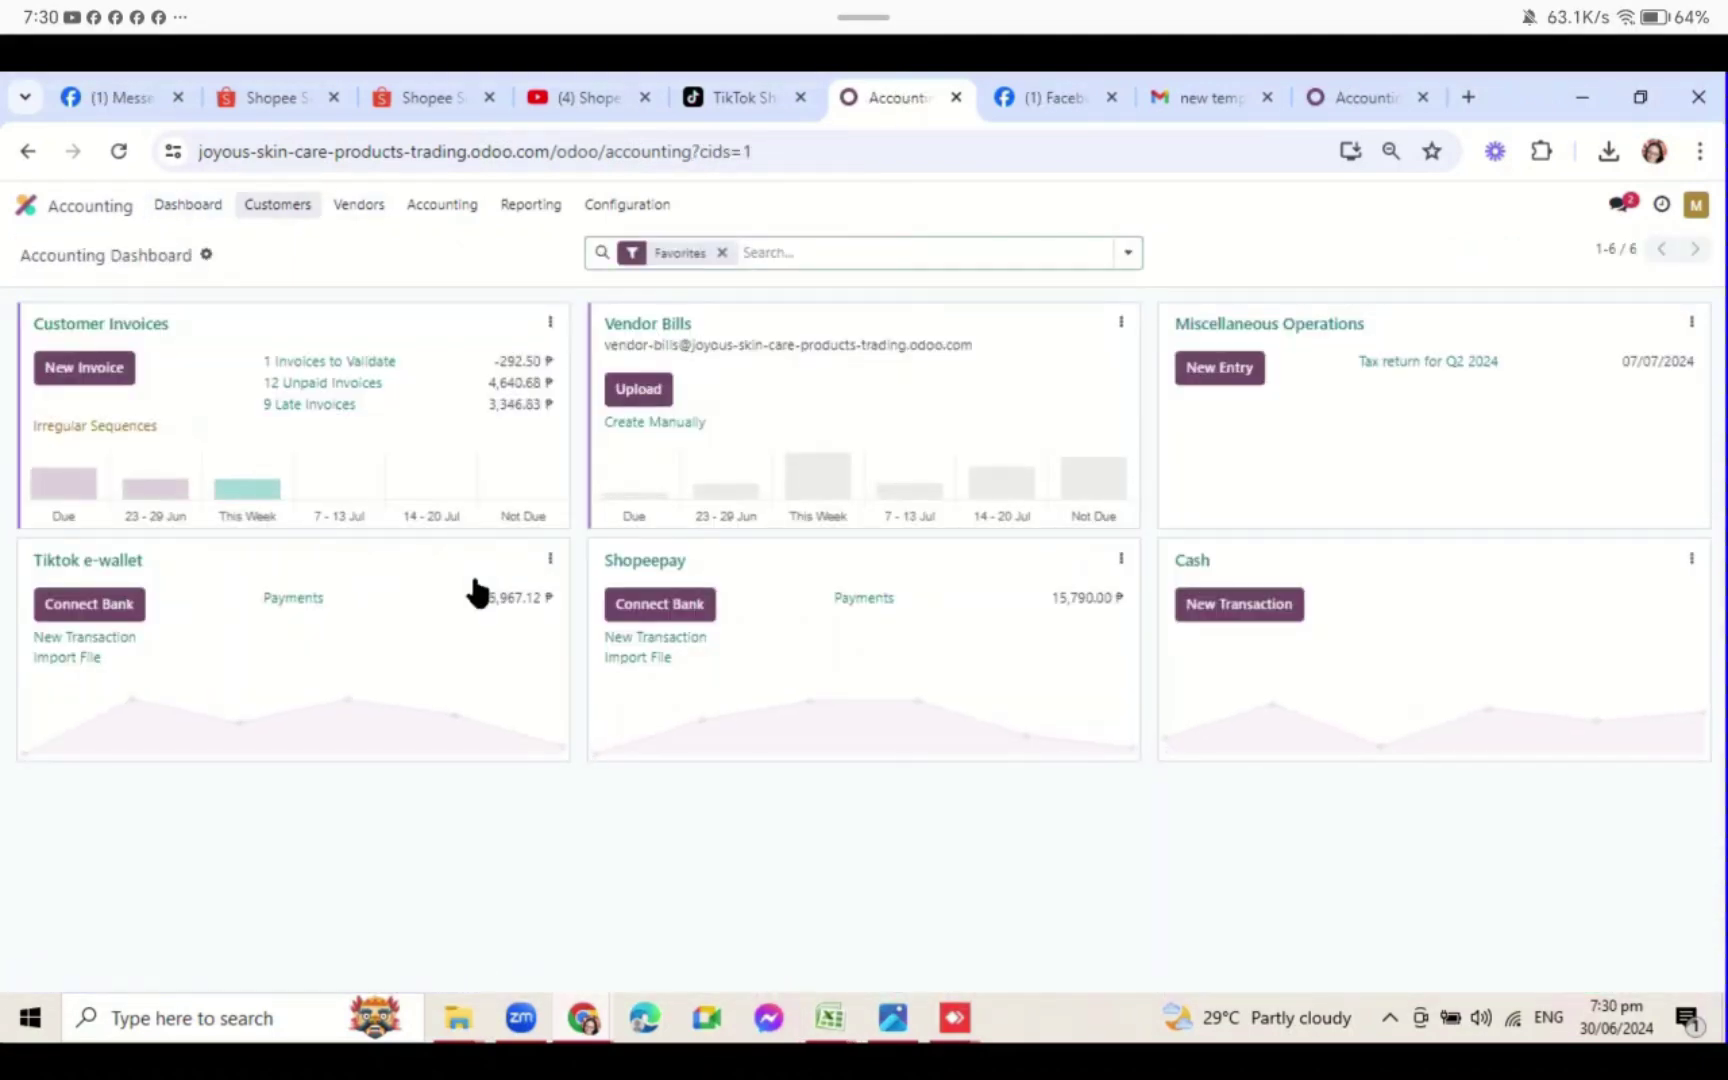
click(278, 205)
click(289, 408)
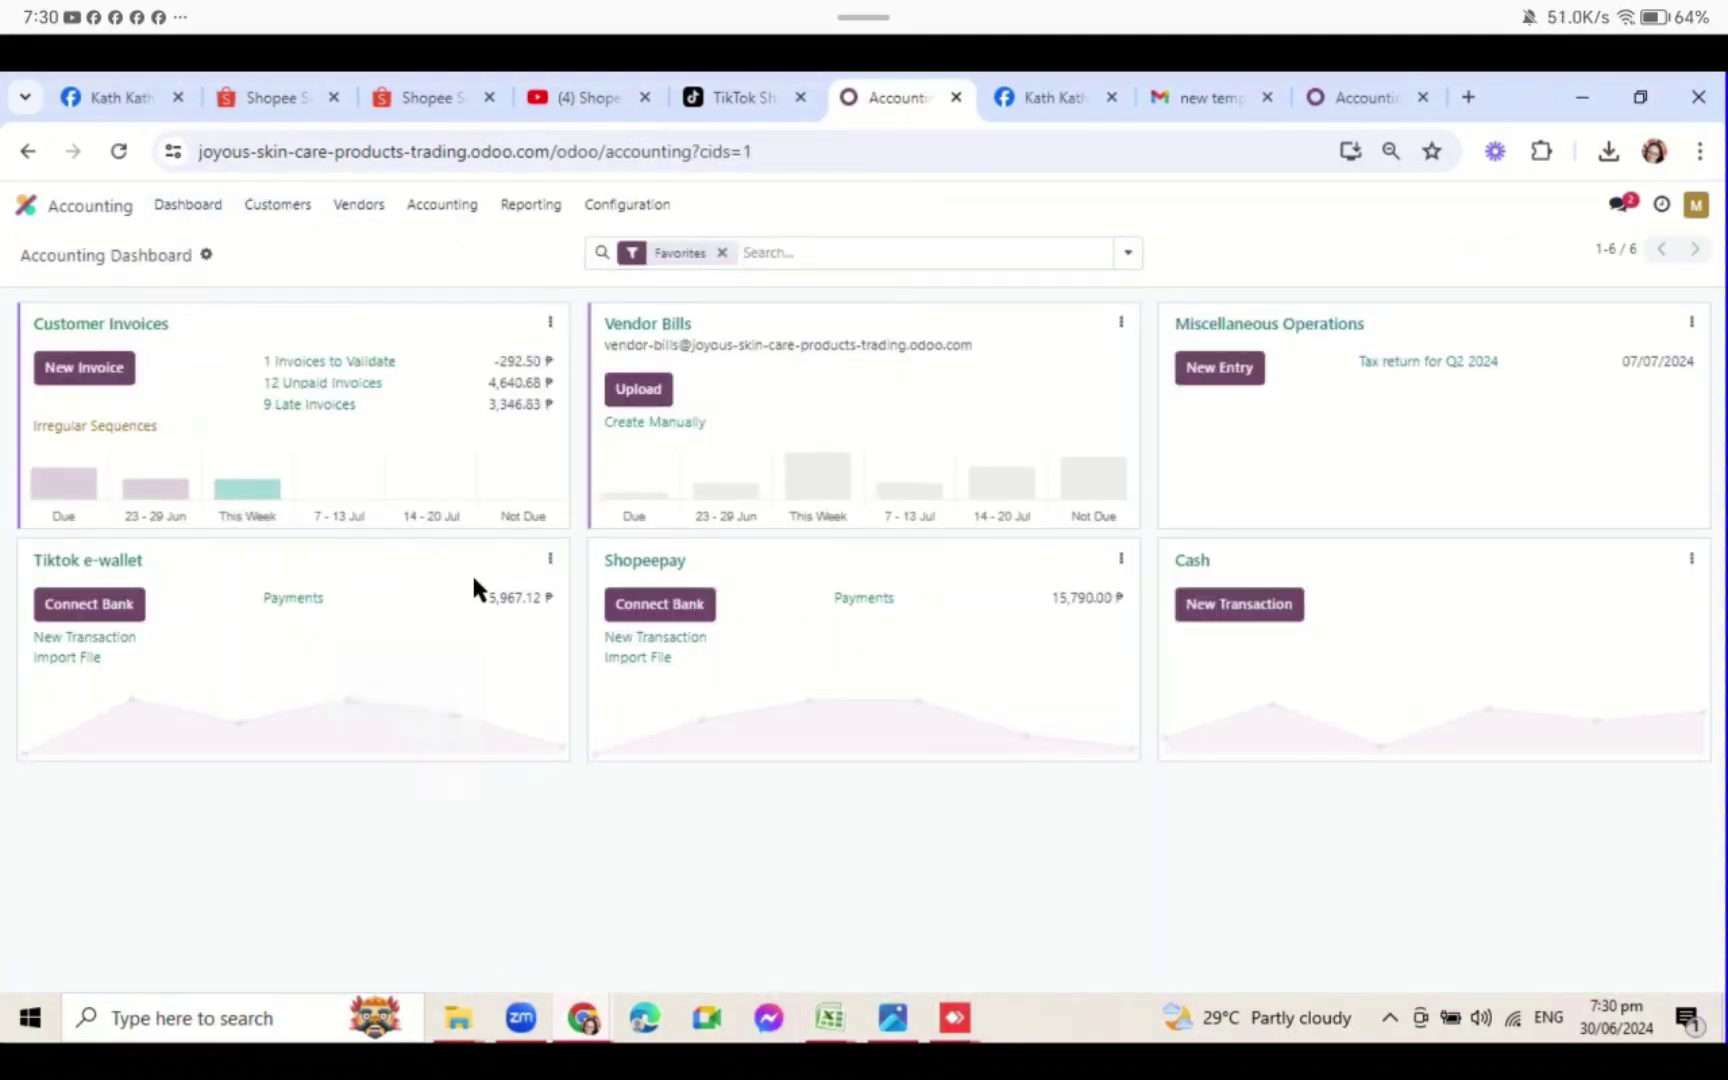
click(278, 205)
click(285, 324)
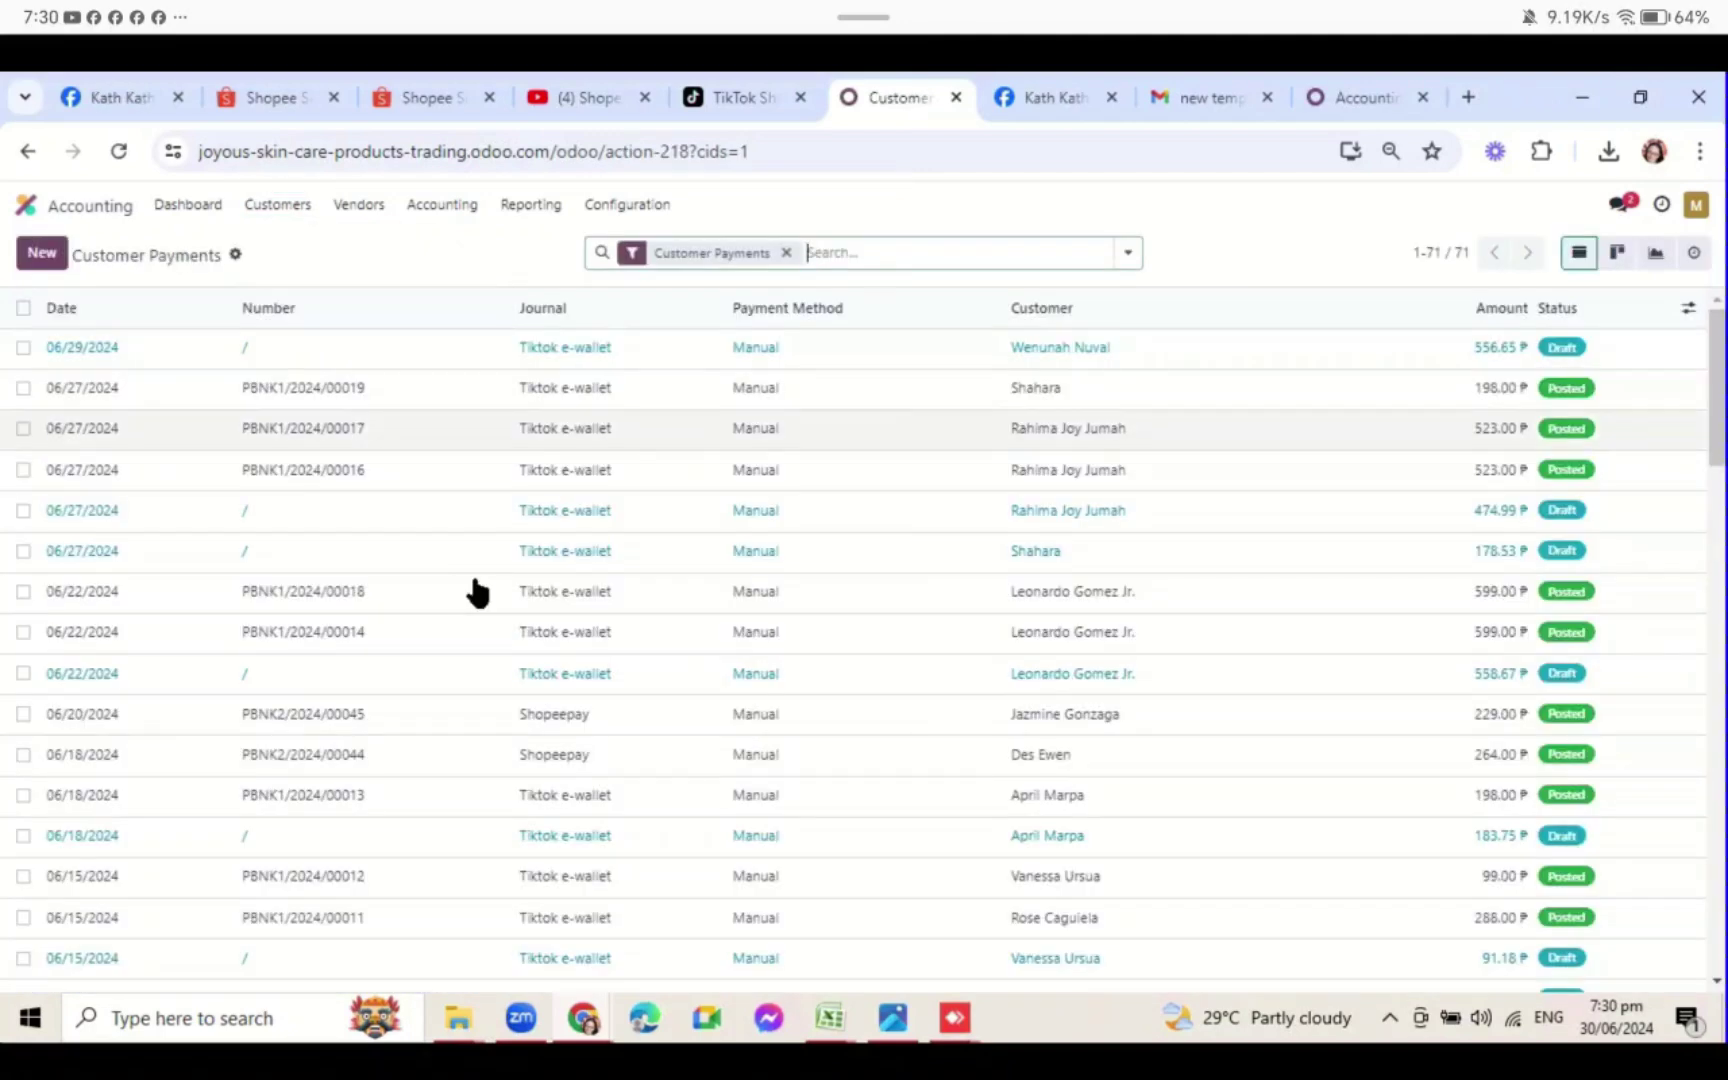
click(1128, 253)
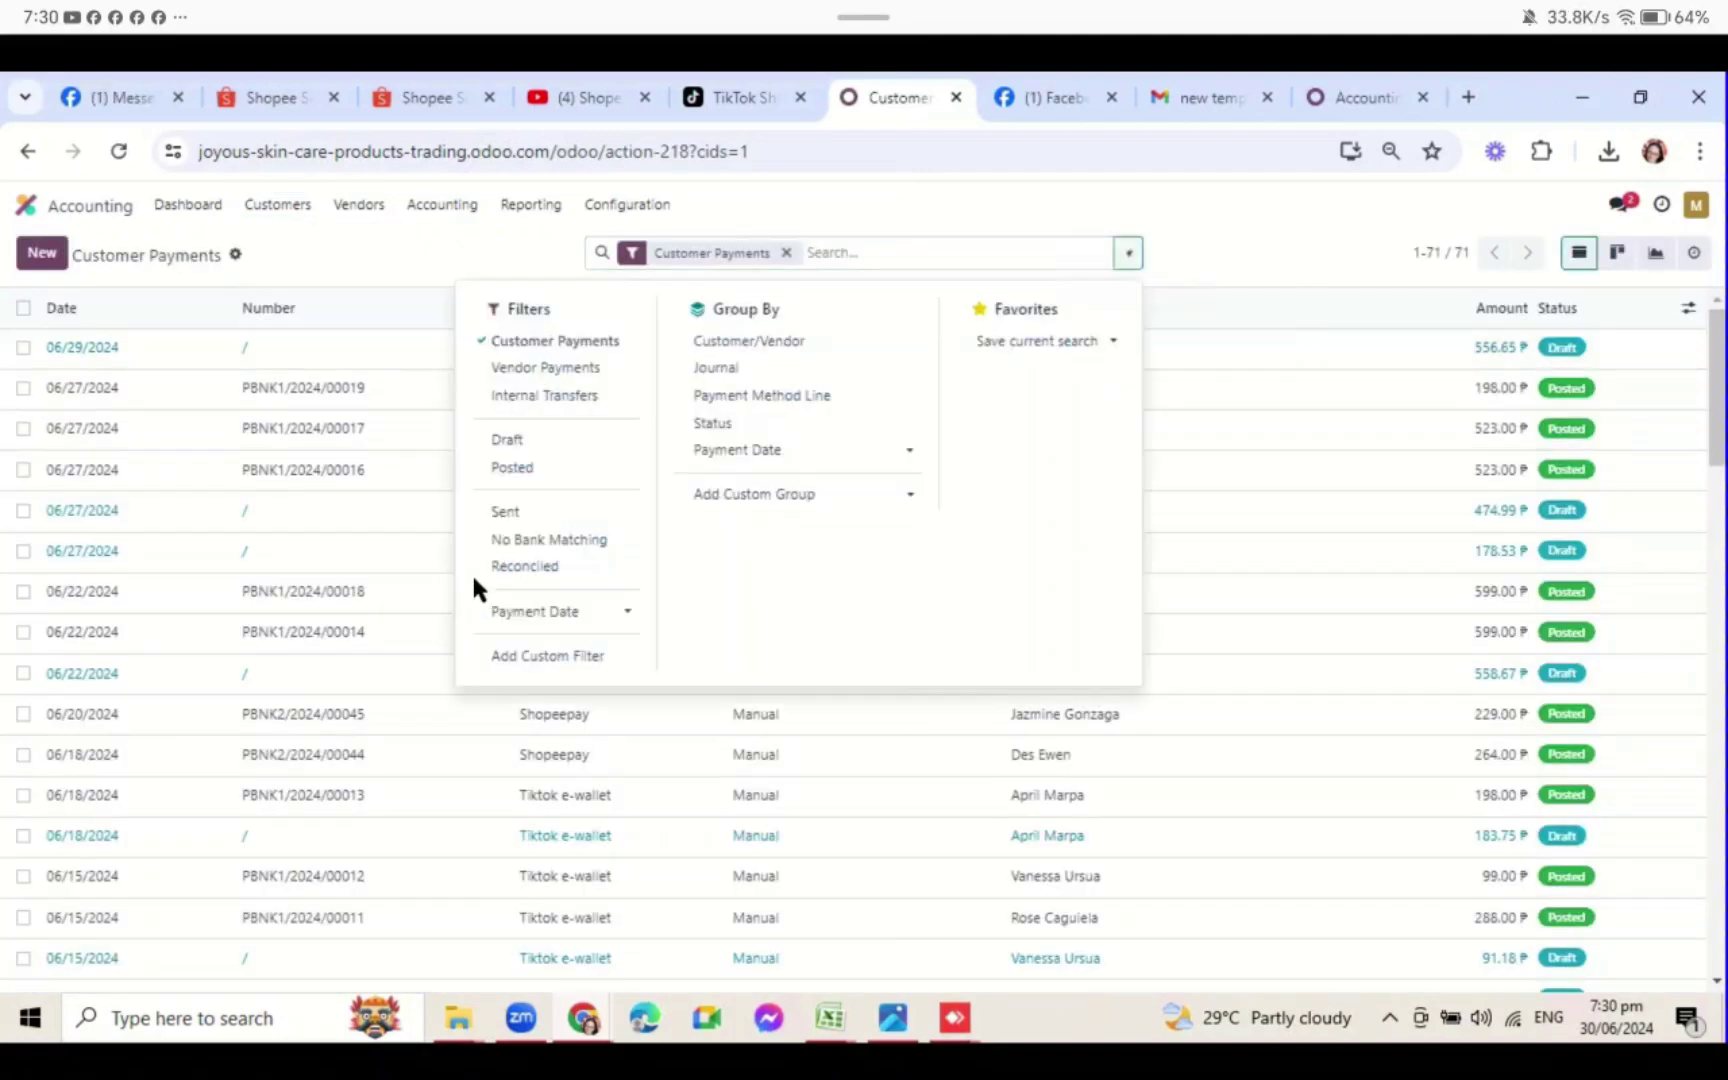
click(507, 439)
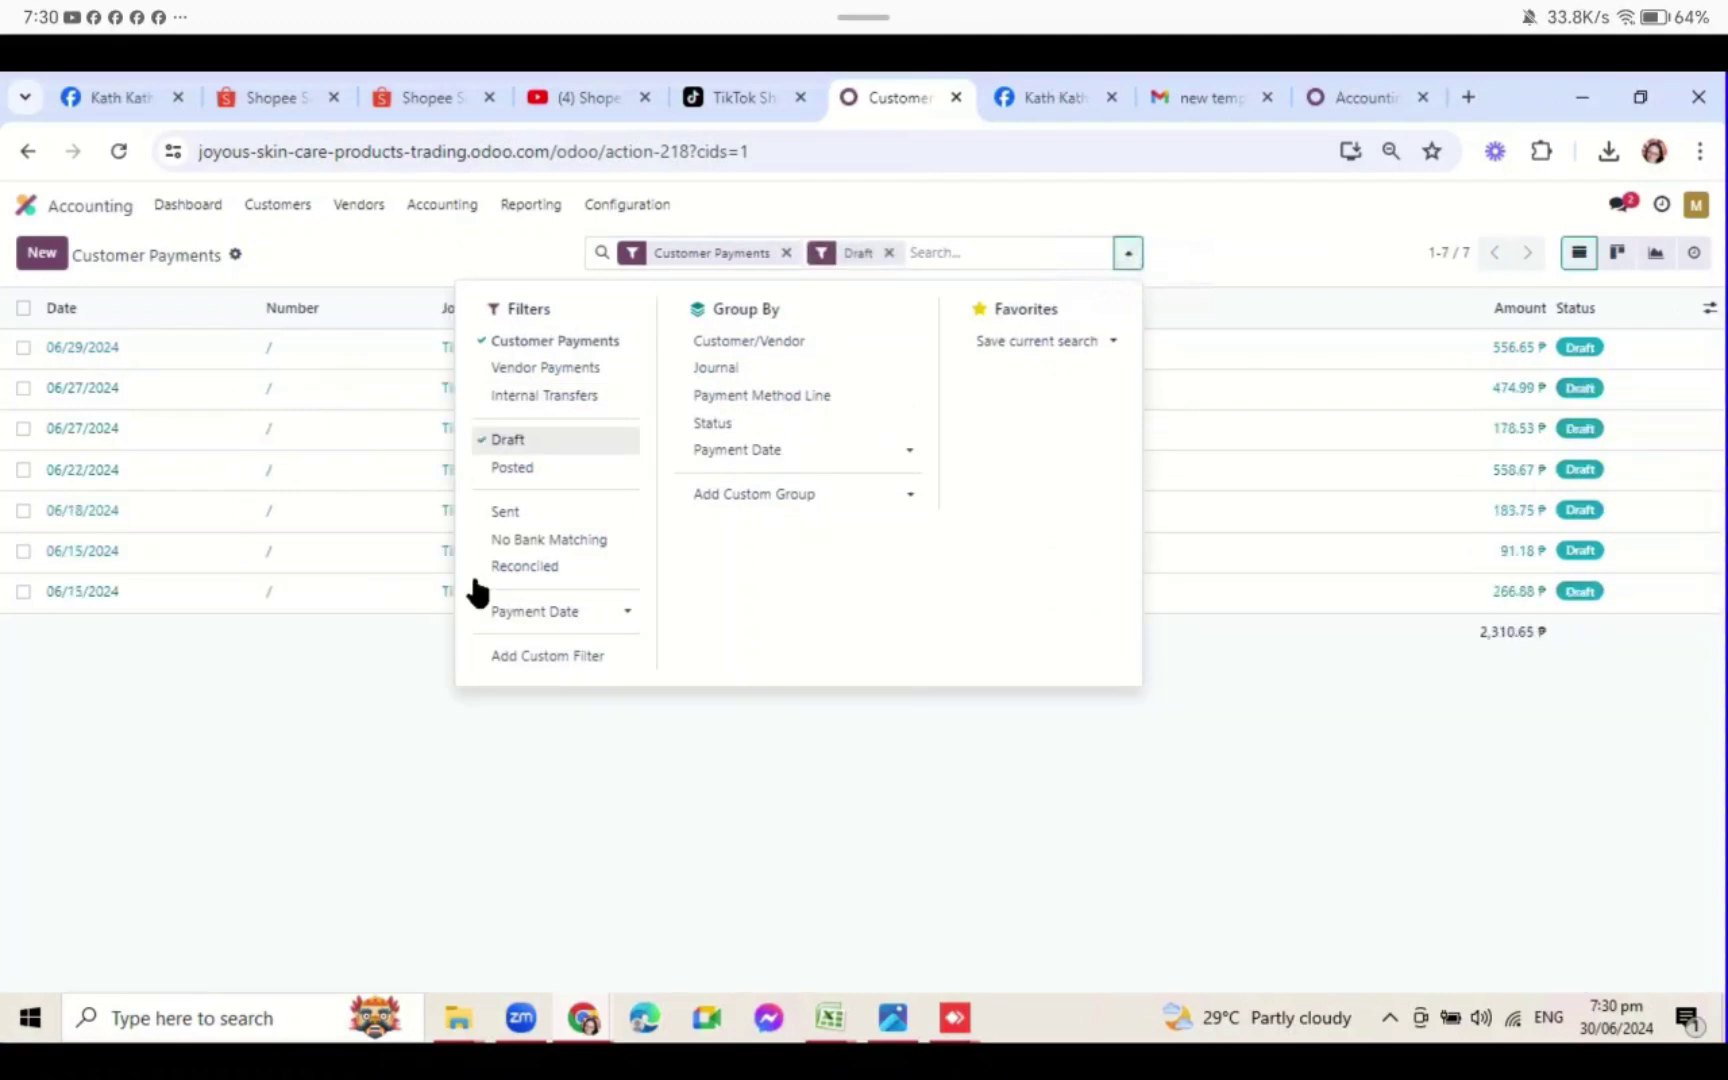
key(Escape)
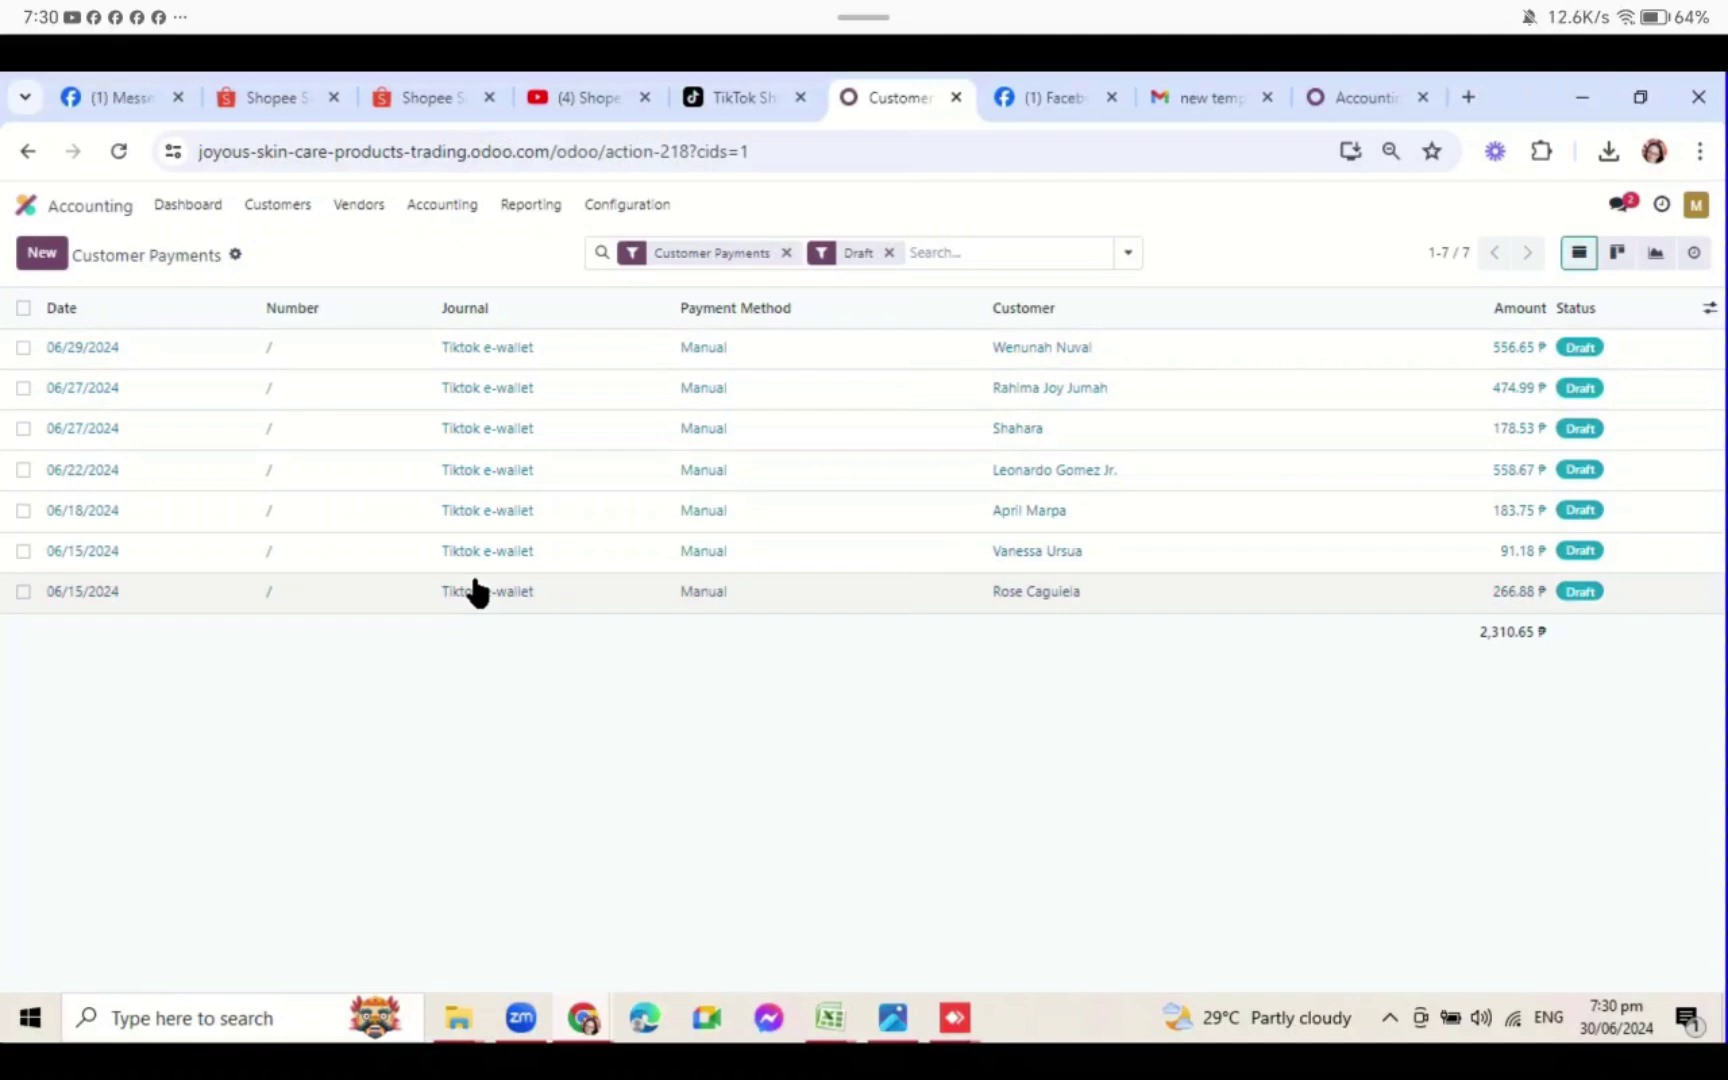
- Open the 266.88 draft payment dated 06/15/2024 to review its details and return to the payments list
mouse_move(830, 1018)
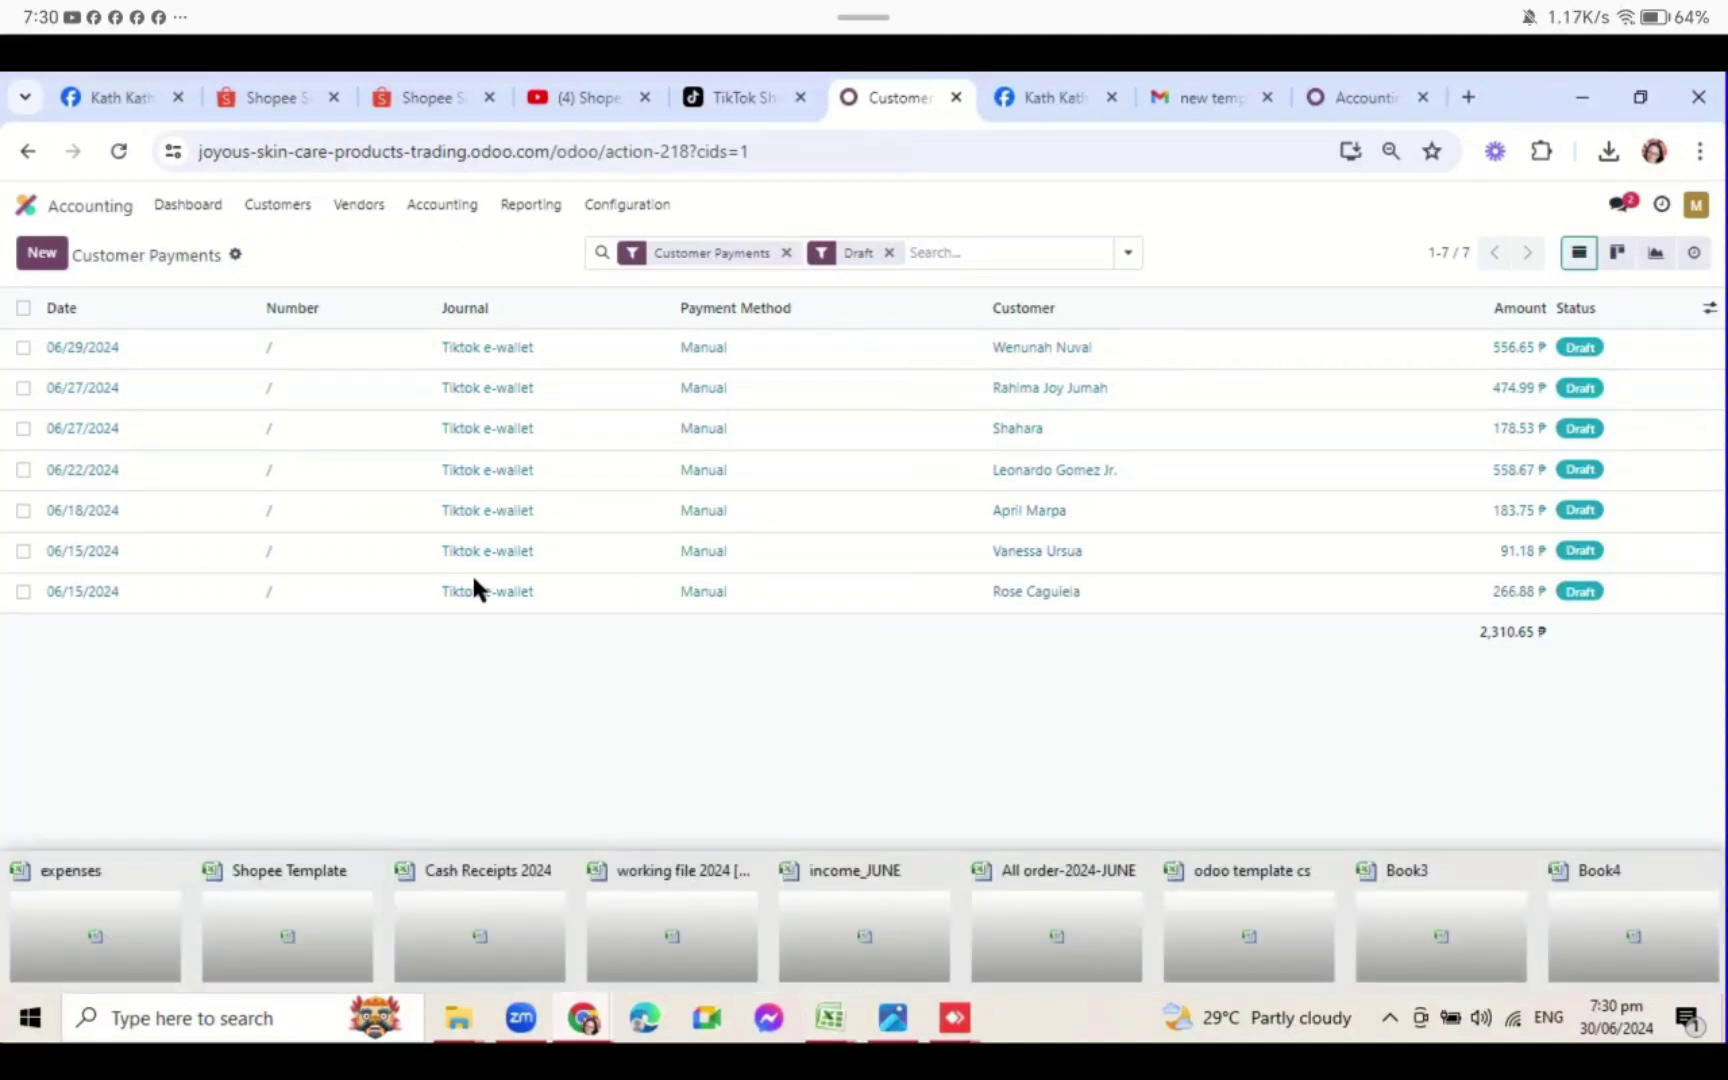
click(477, 591)
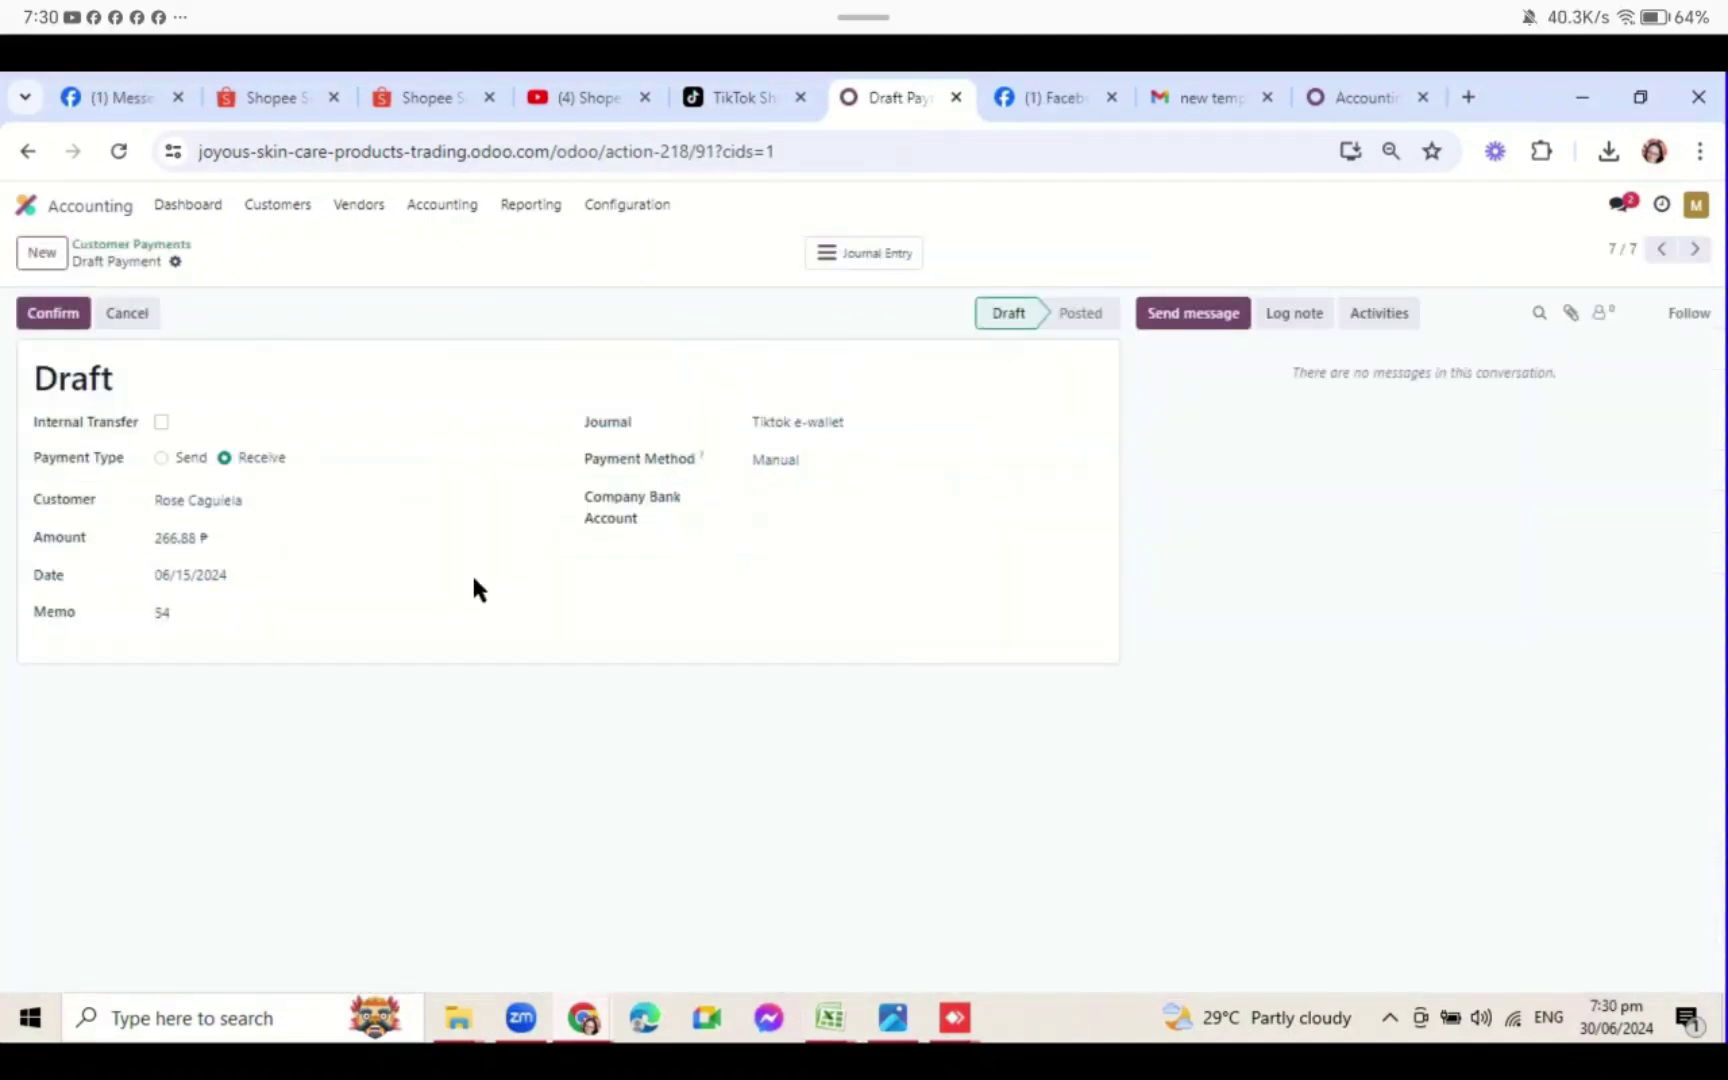
click(131, 245)
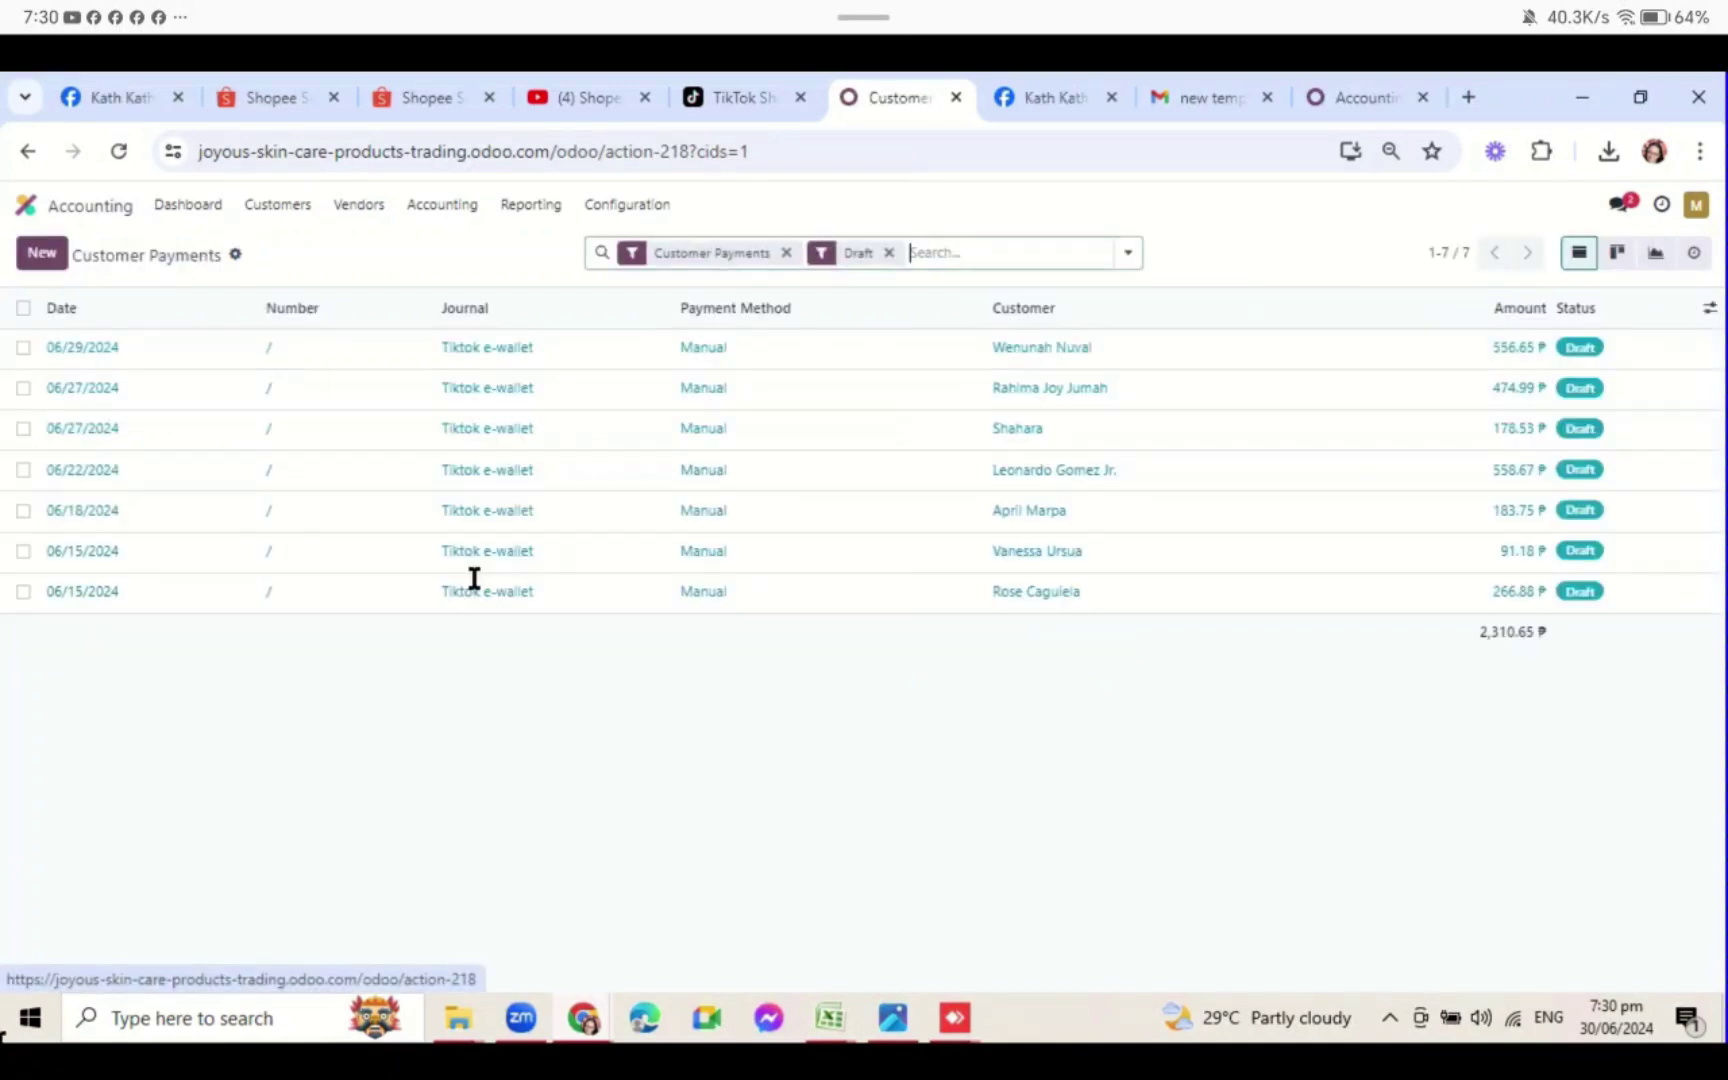
- Post all the listed draft customer payments and return to the accounting dashboard
click(23, 308)
click(997, 252)
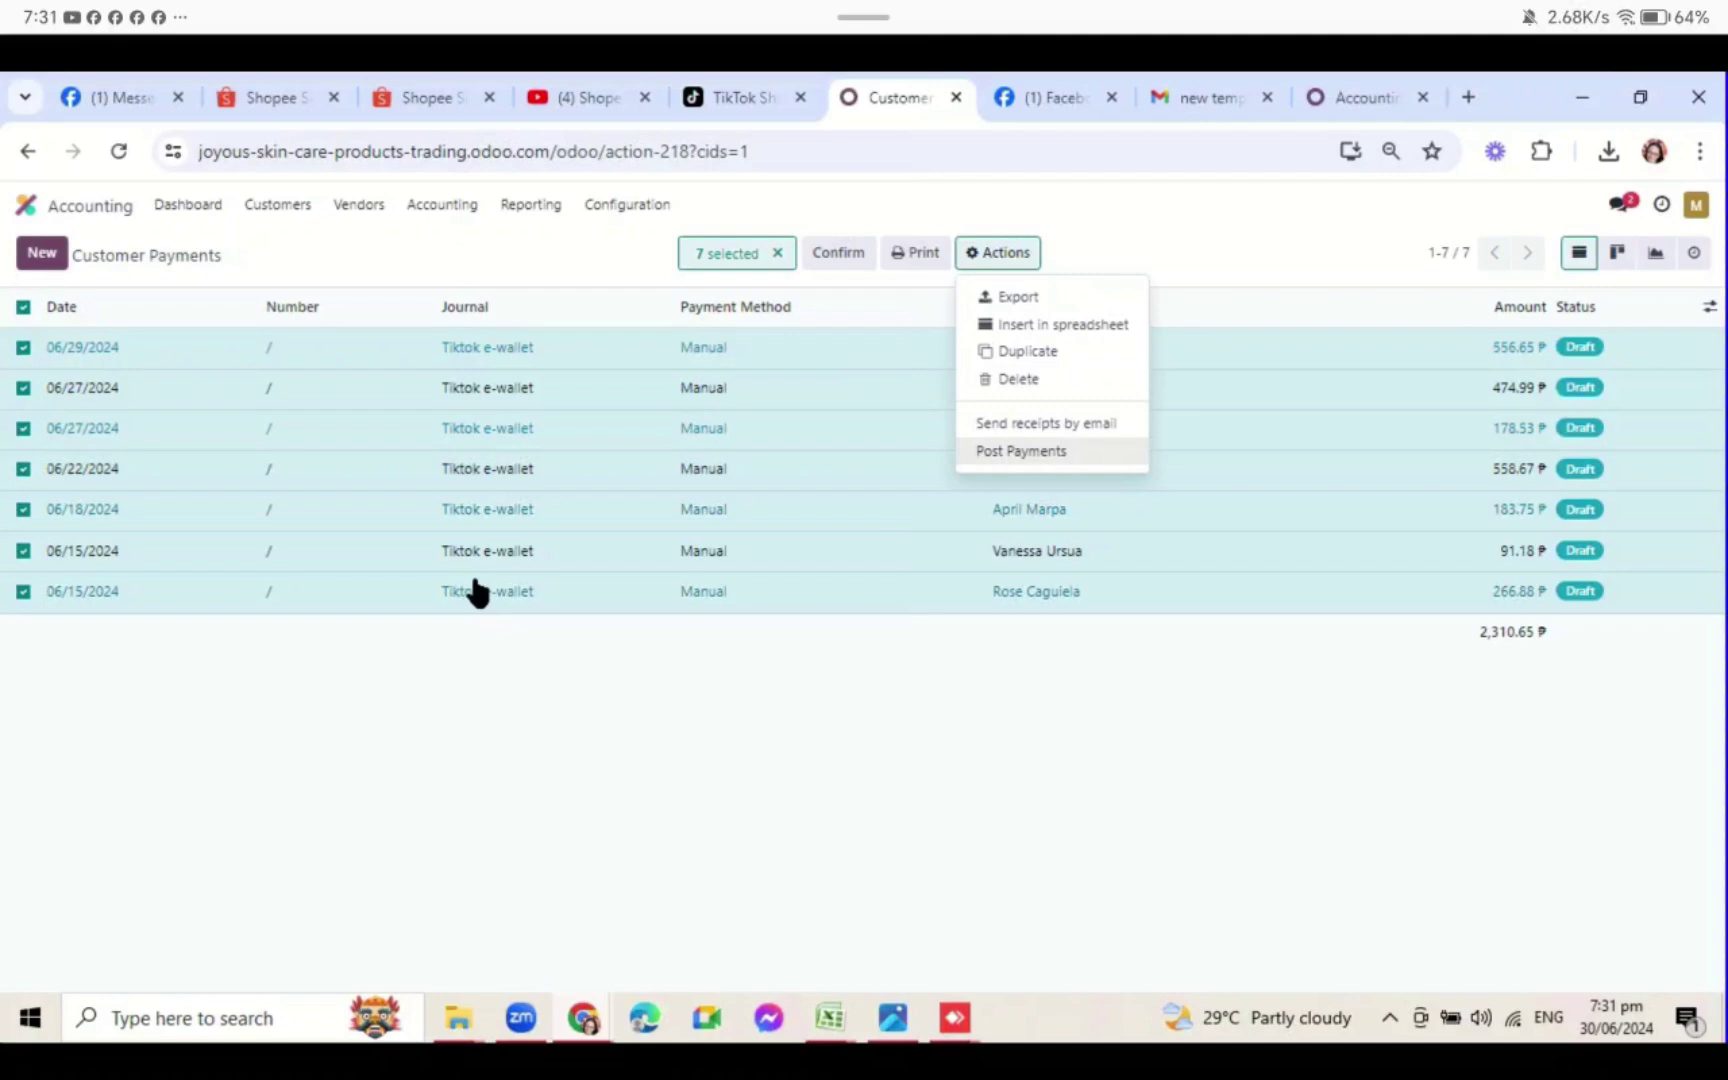
key(Return)
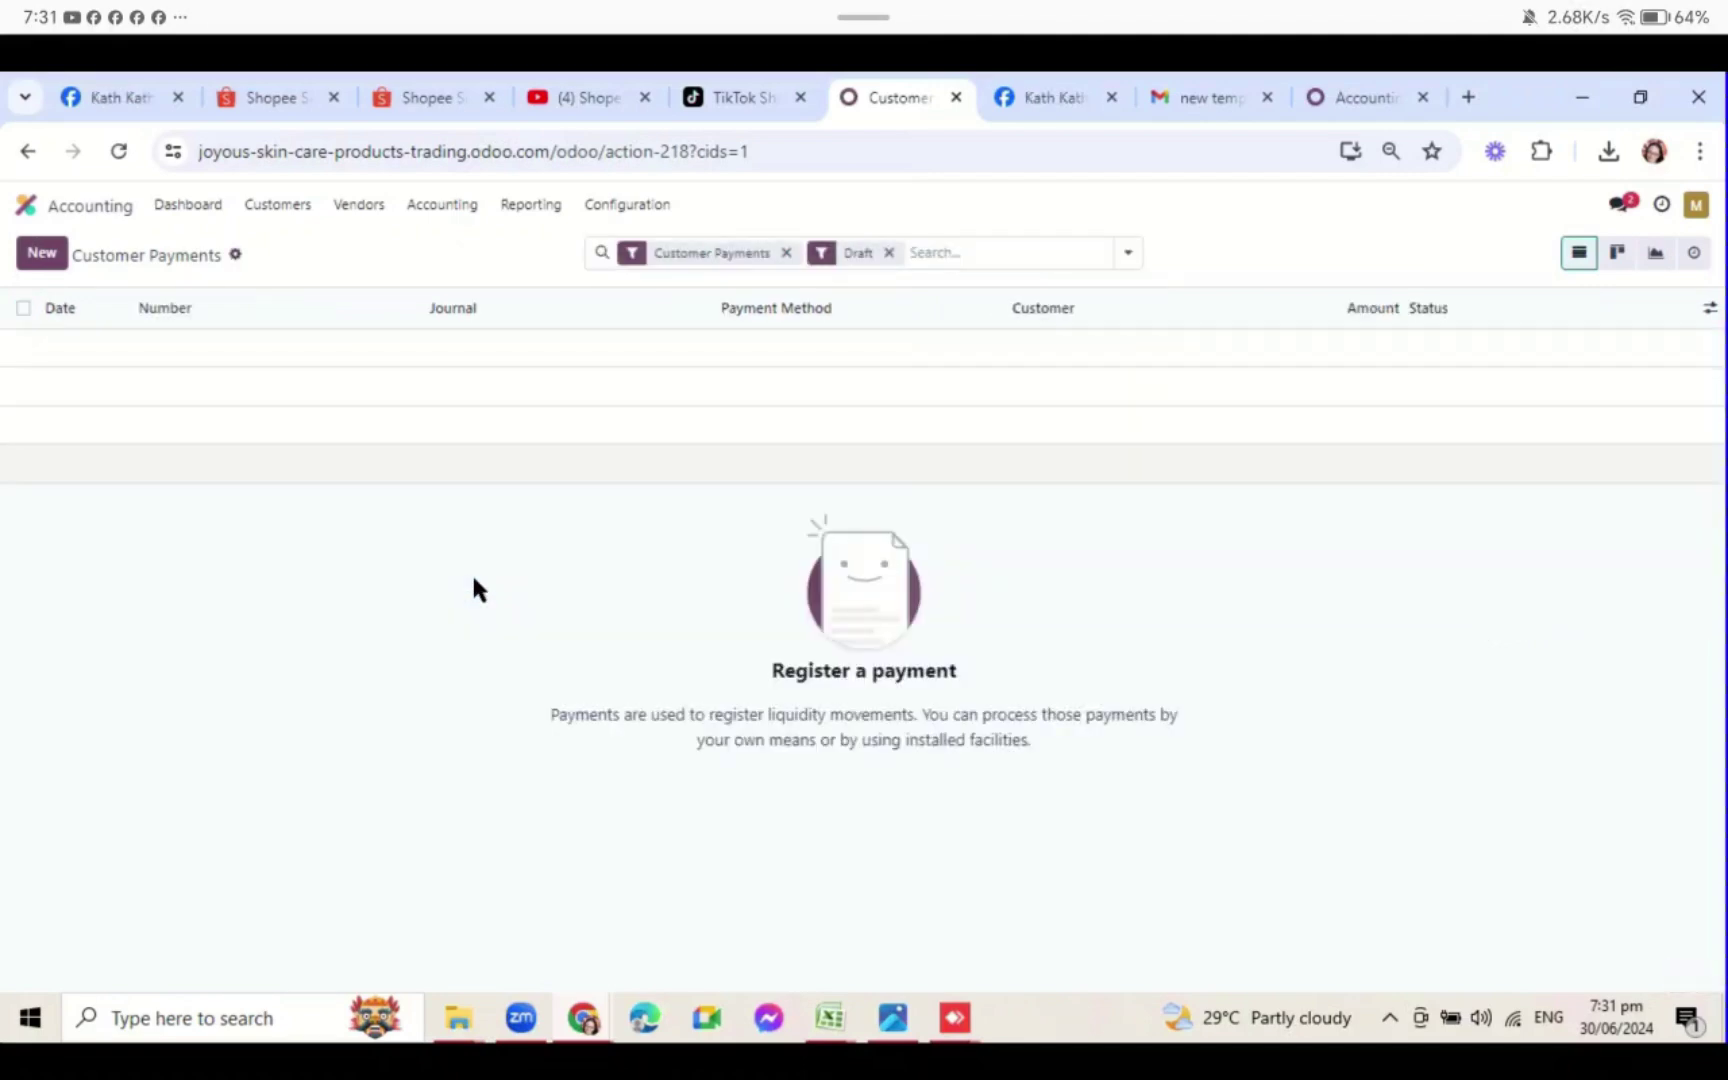
click(188, 204)
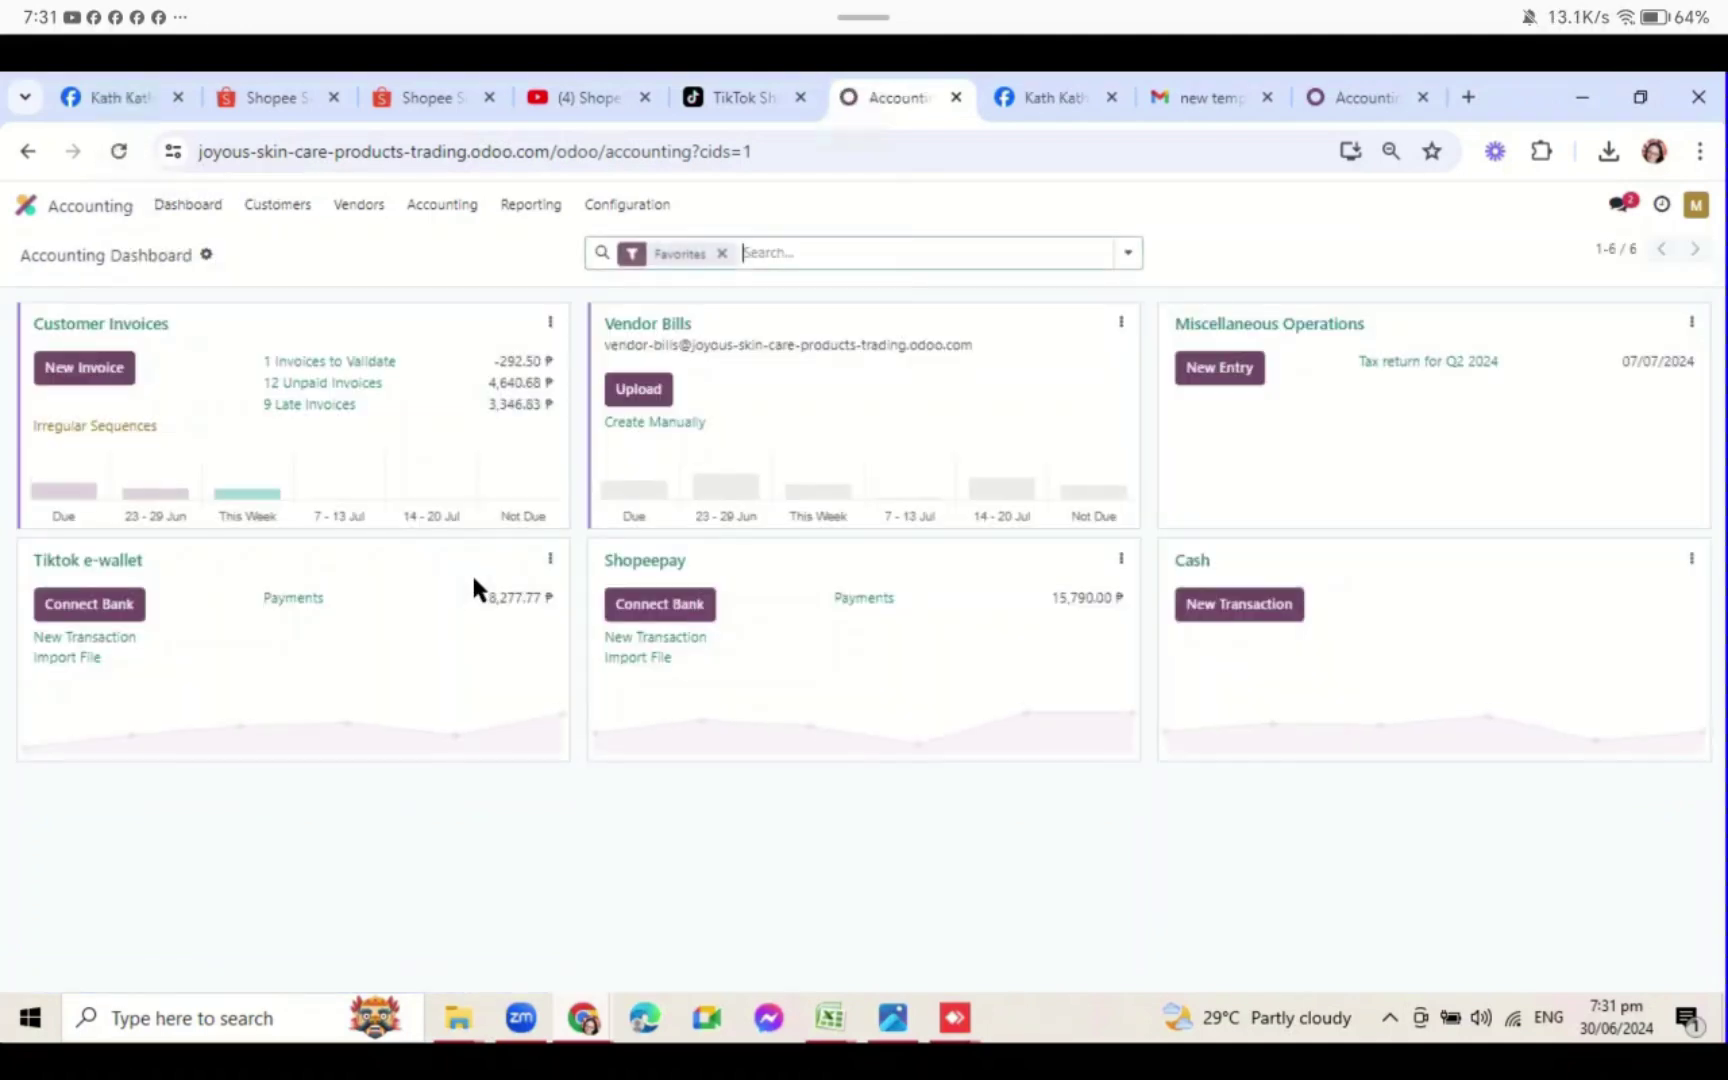
- View the order details in the income_JUNE workbook and switch back to the posted, unpaid invoices in Odoo
key(alt+Tab)
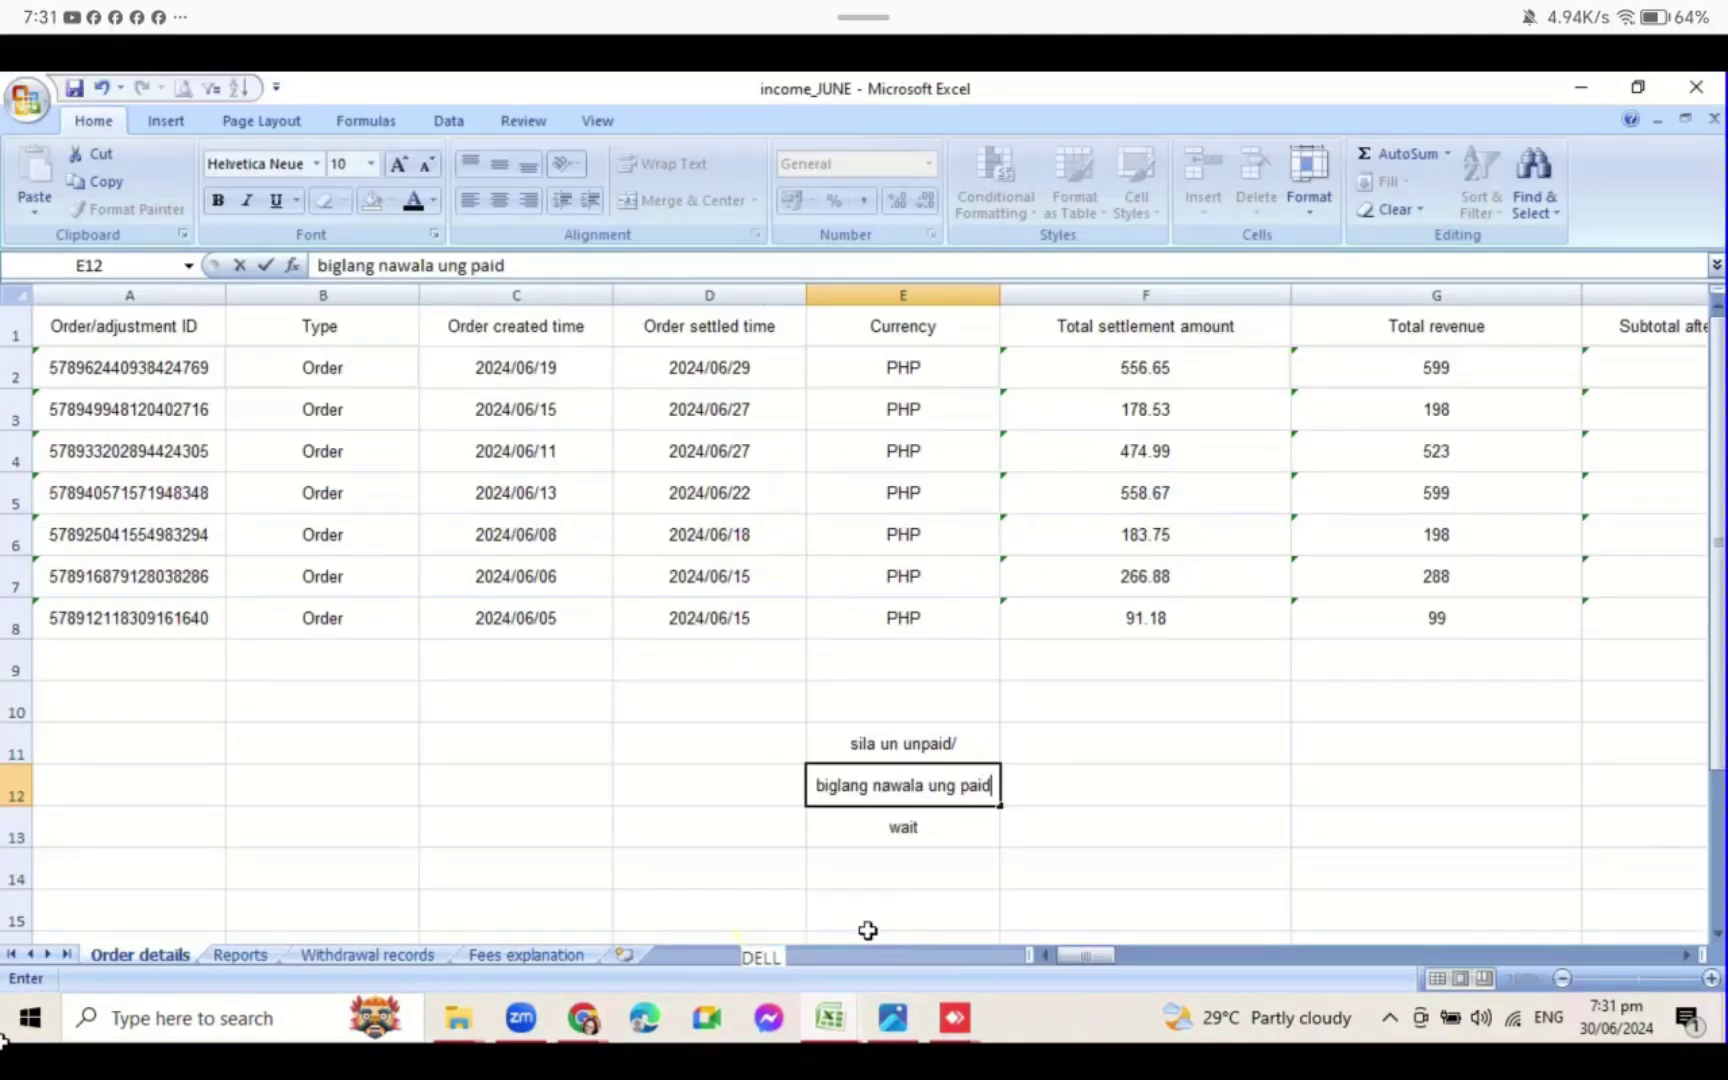
click(583, 1018)
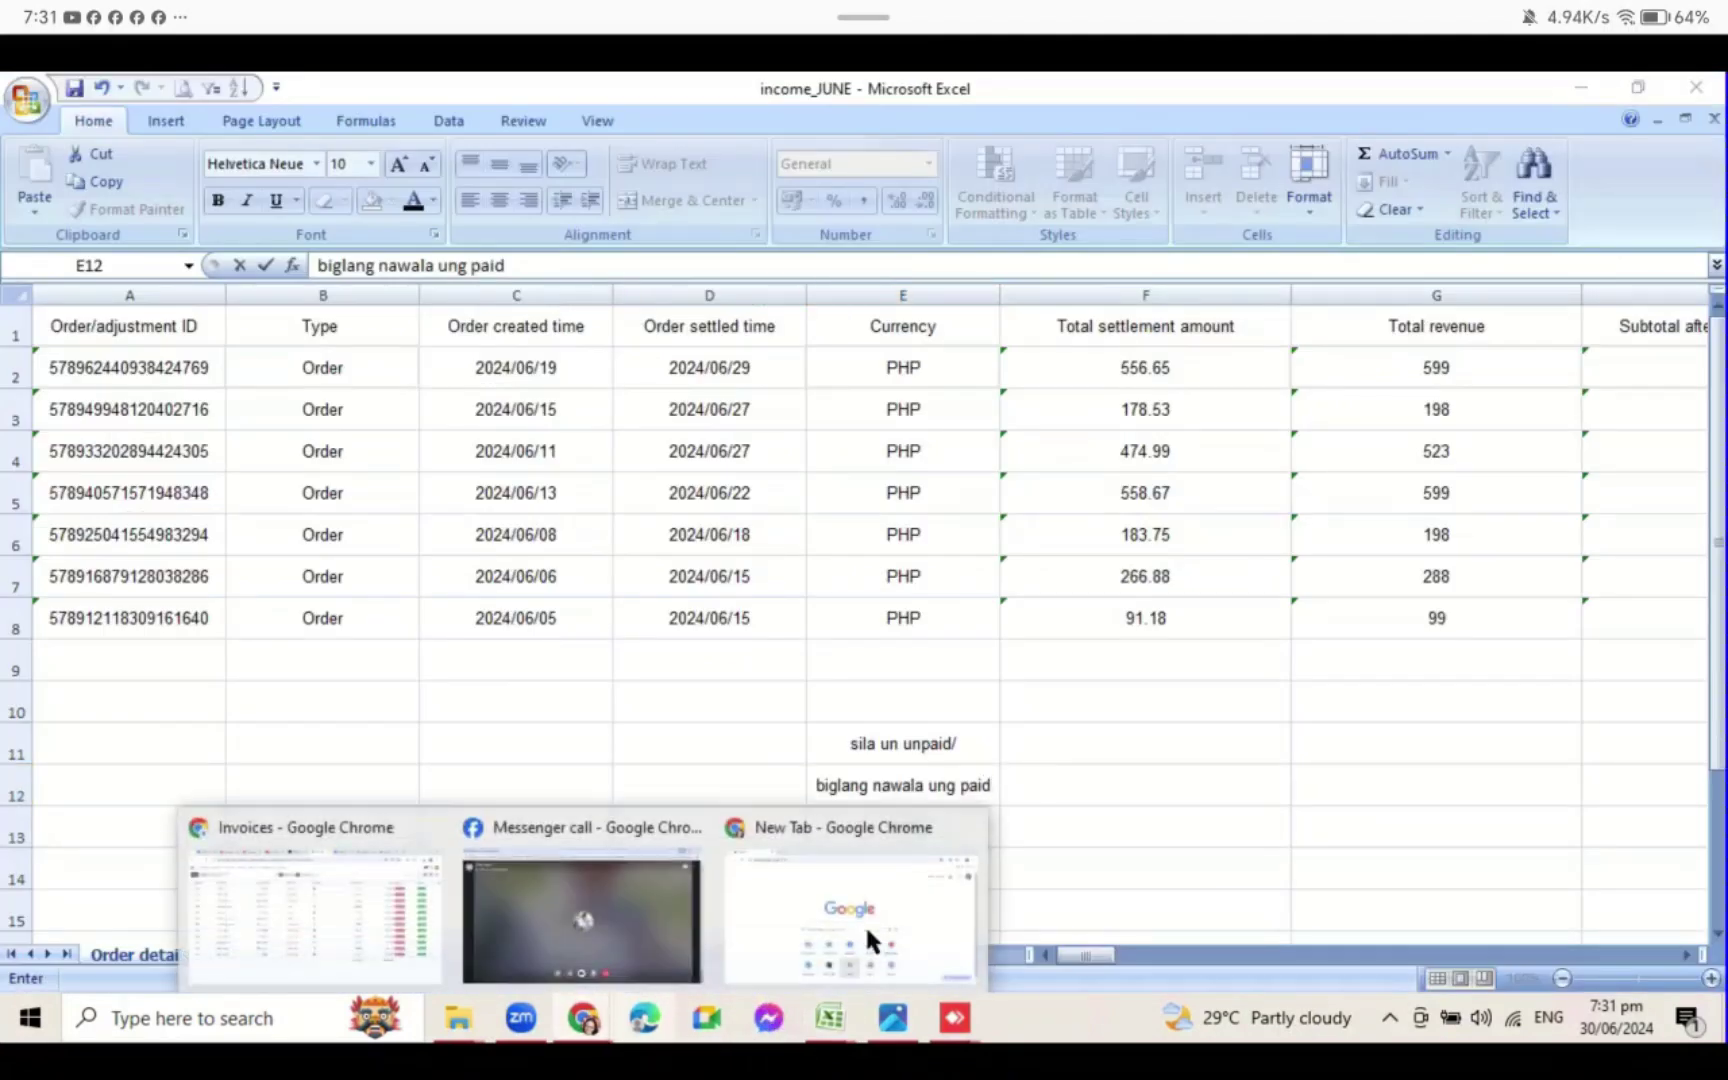
click(580, 900)
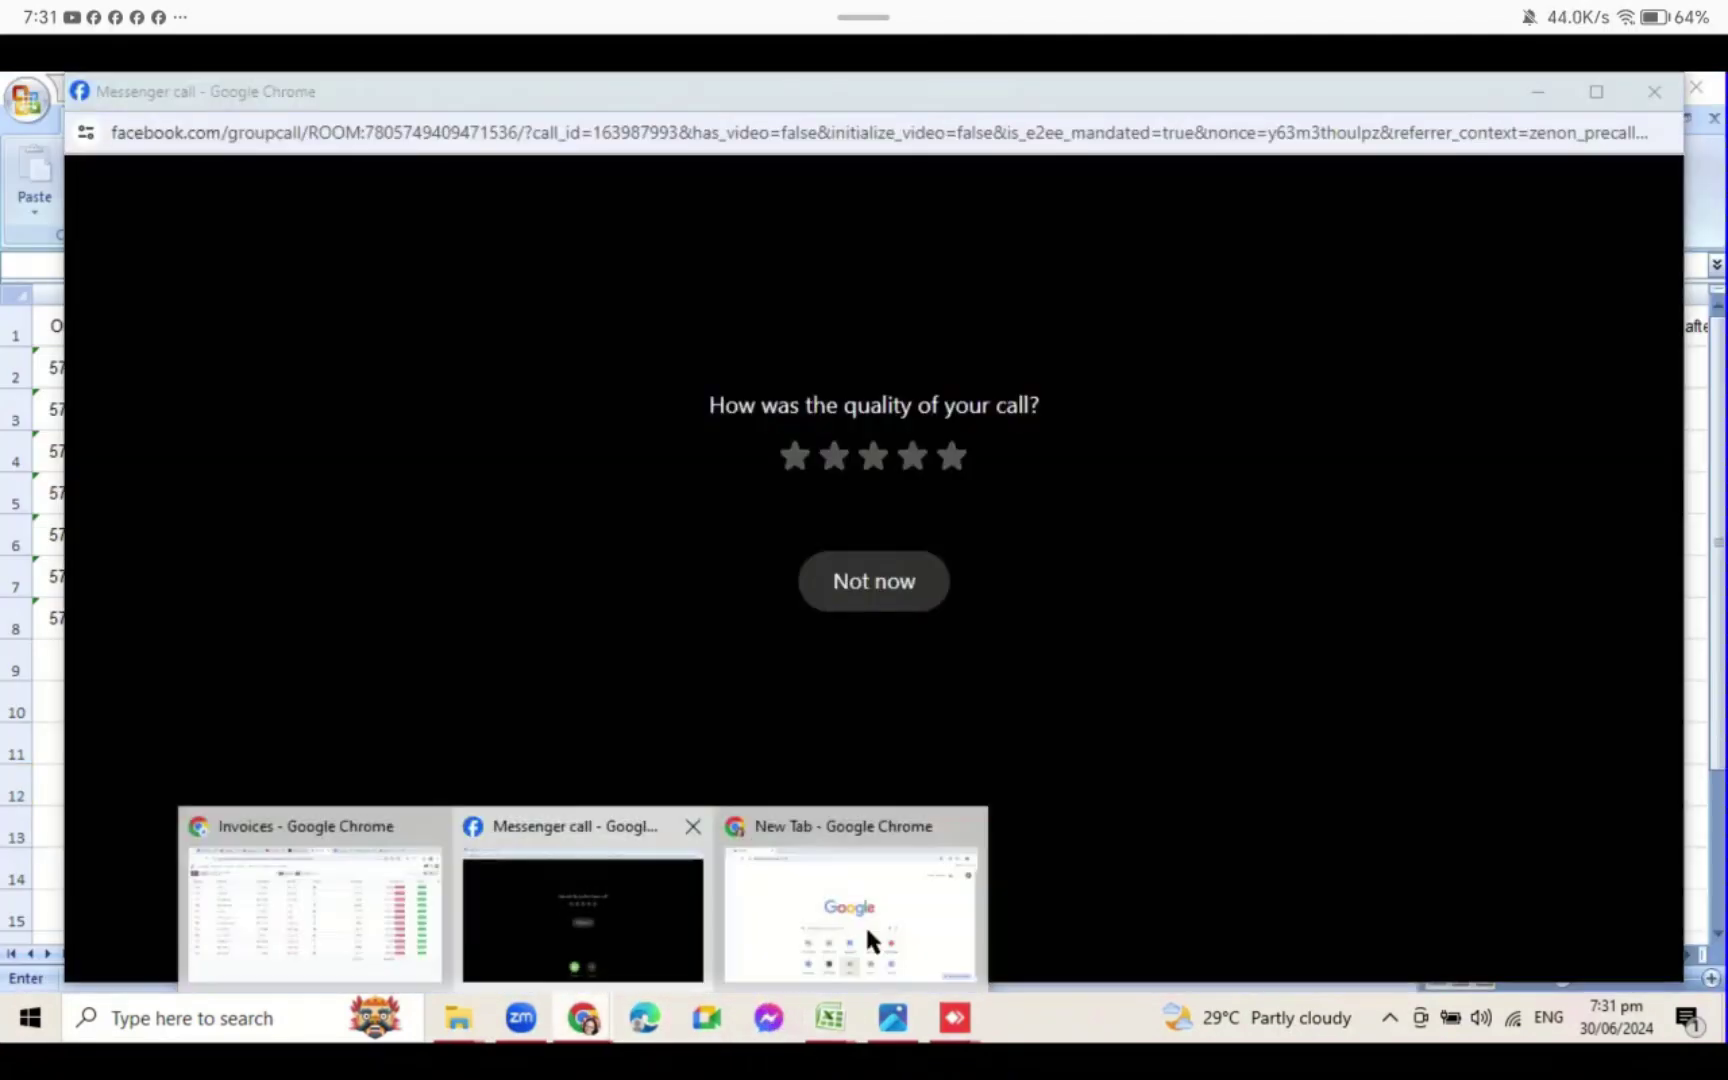
click(865, 923)
- Switch to the Book4 workbook in Excel, look over its Shopeepay payment rows and close it without saving
click(830, 1018)
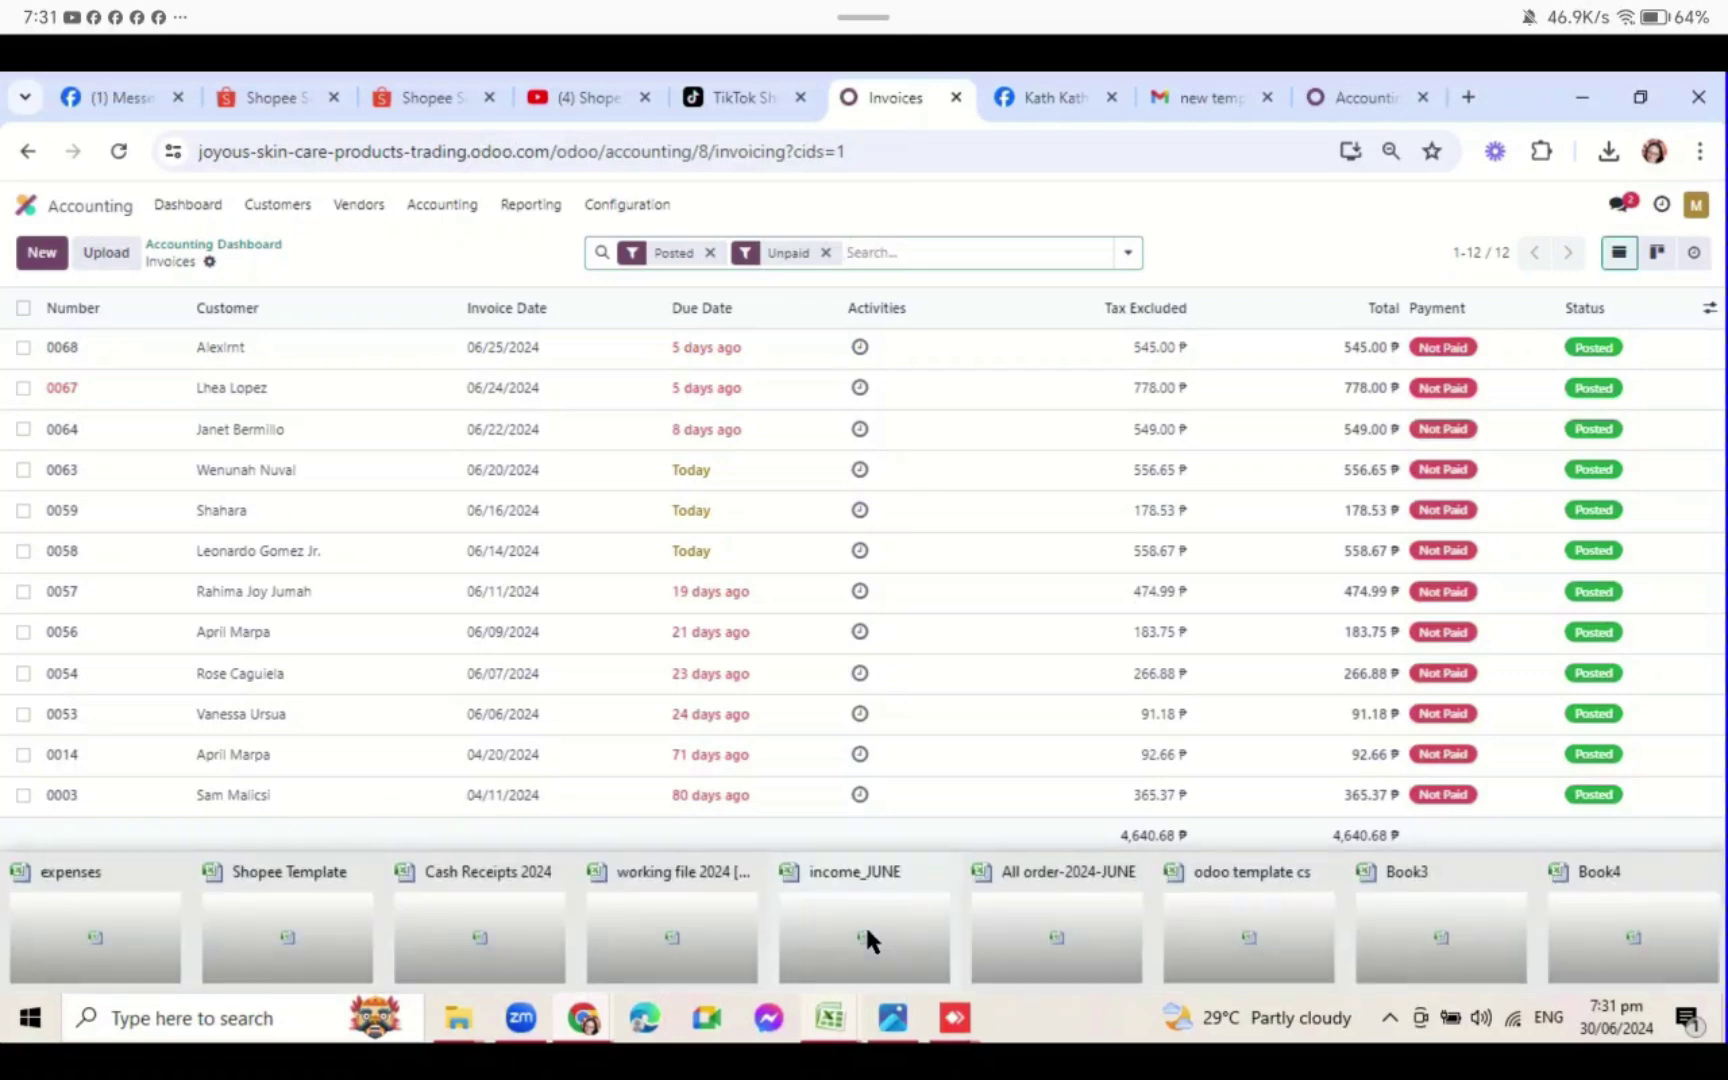
click(867, 933)
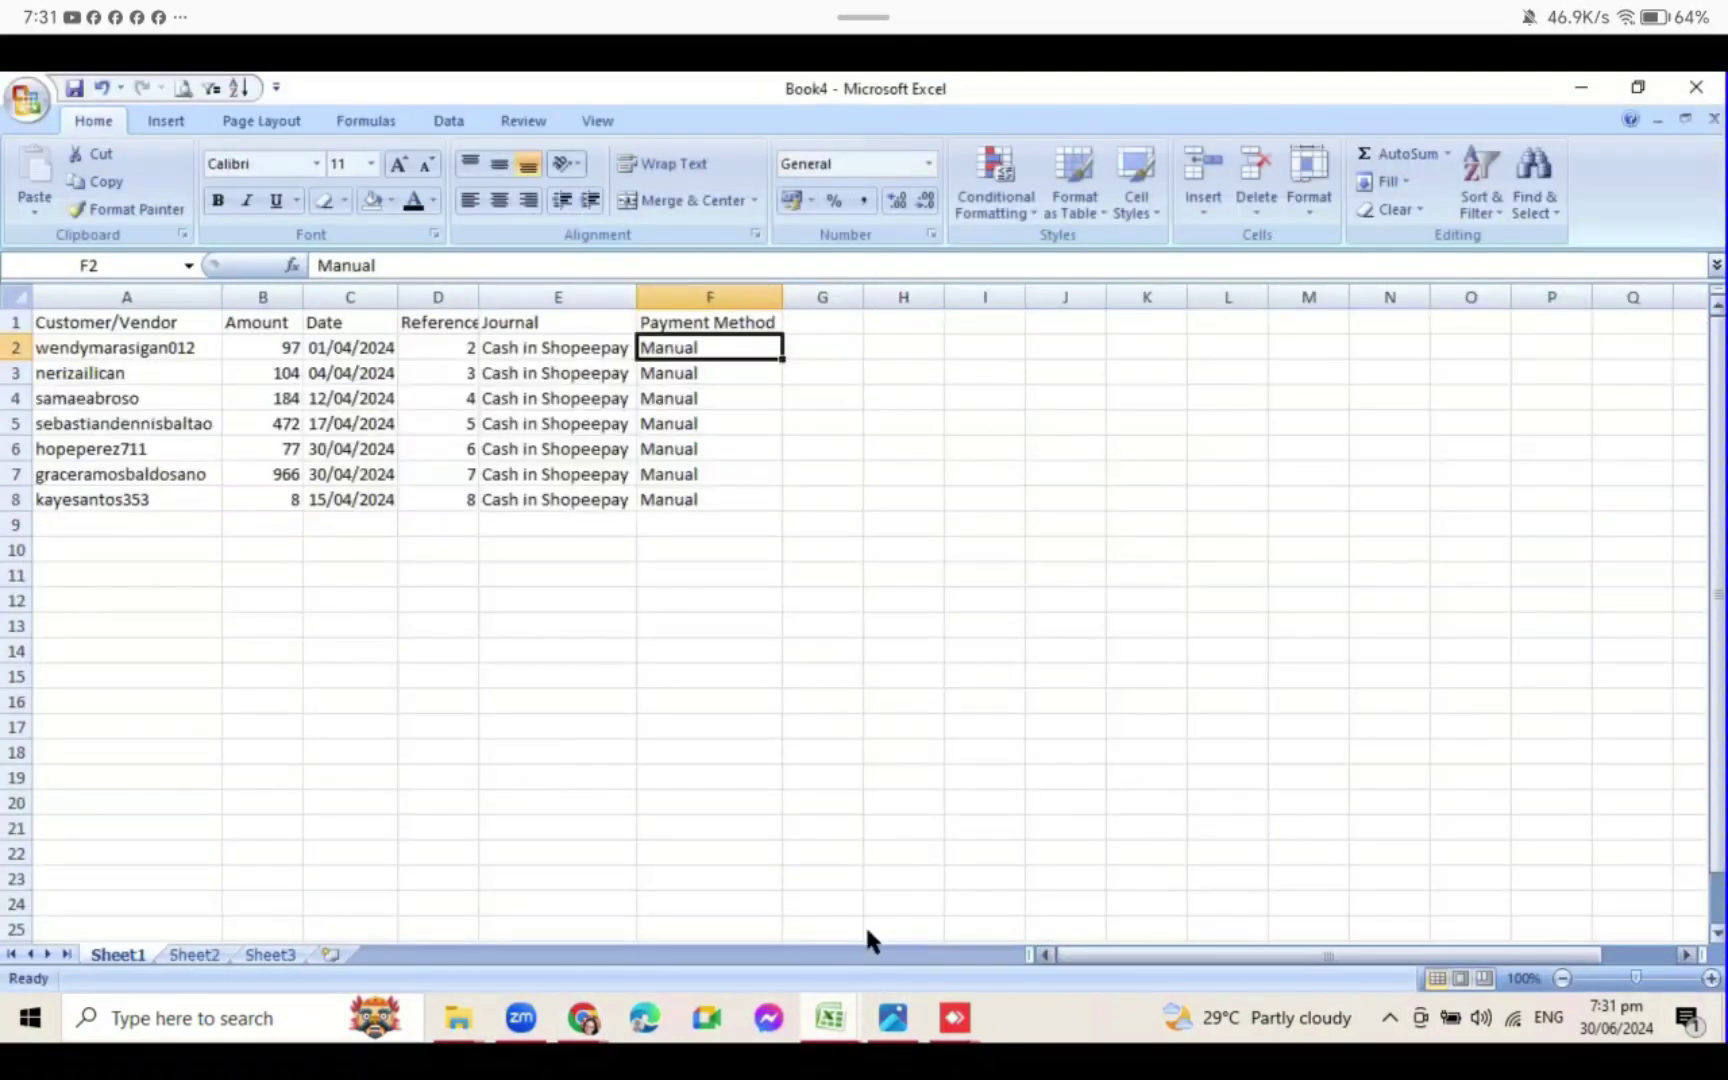
key(Right)
key(Right)
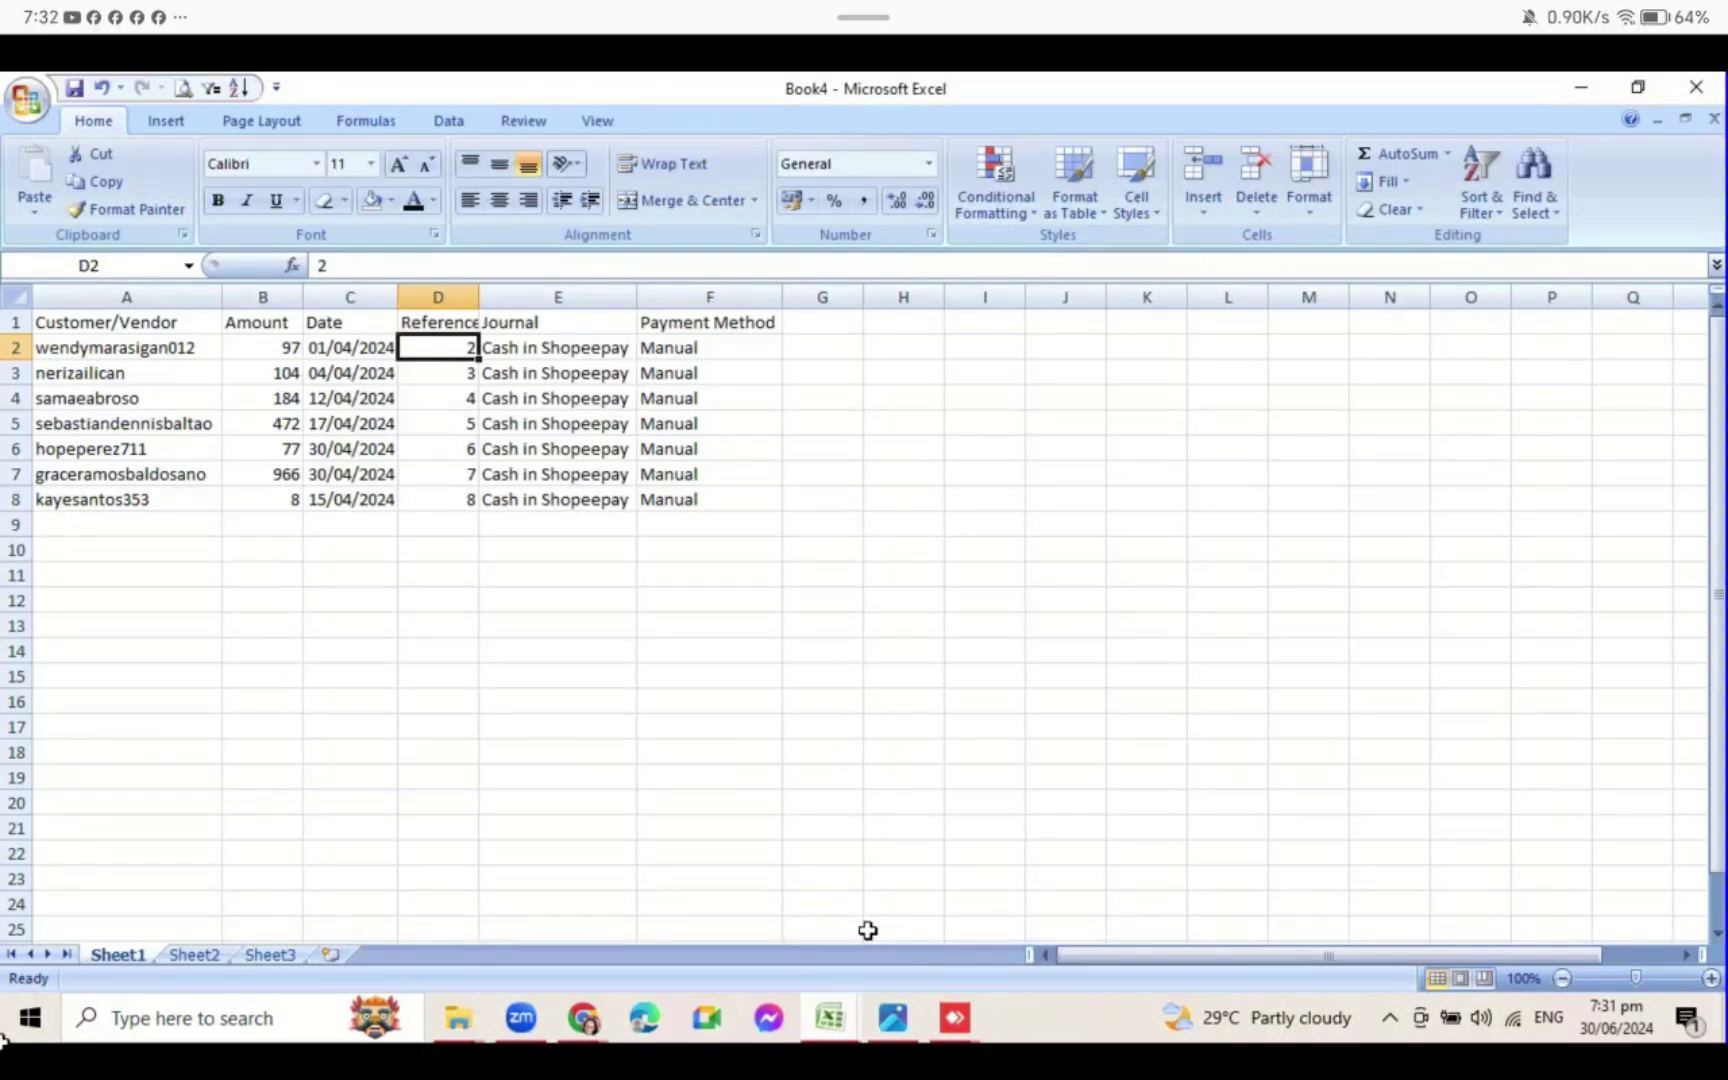
key(ctrl+w)
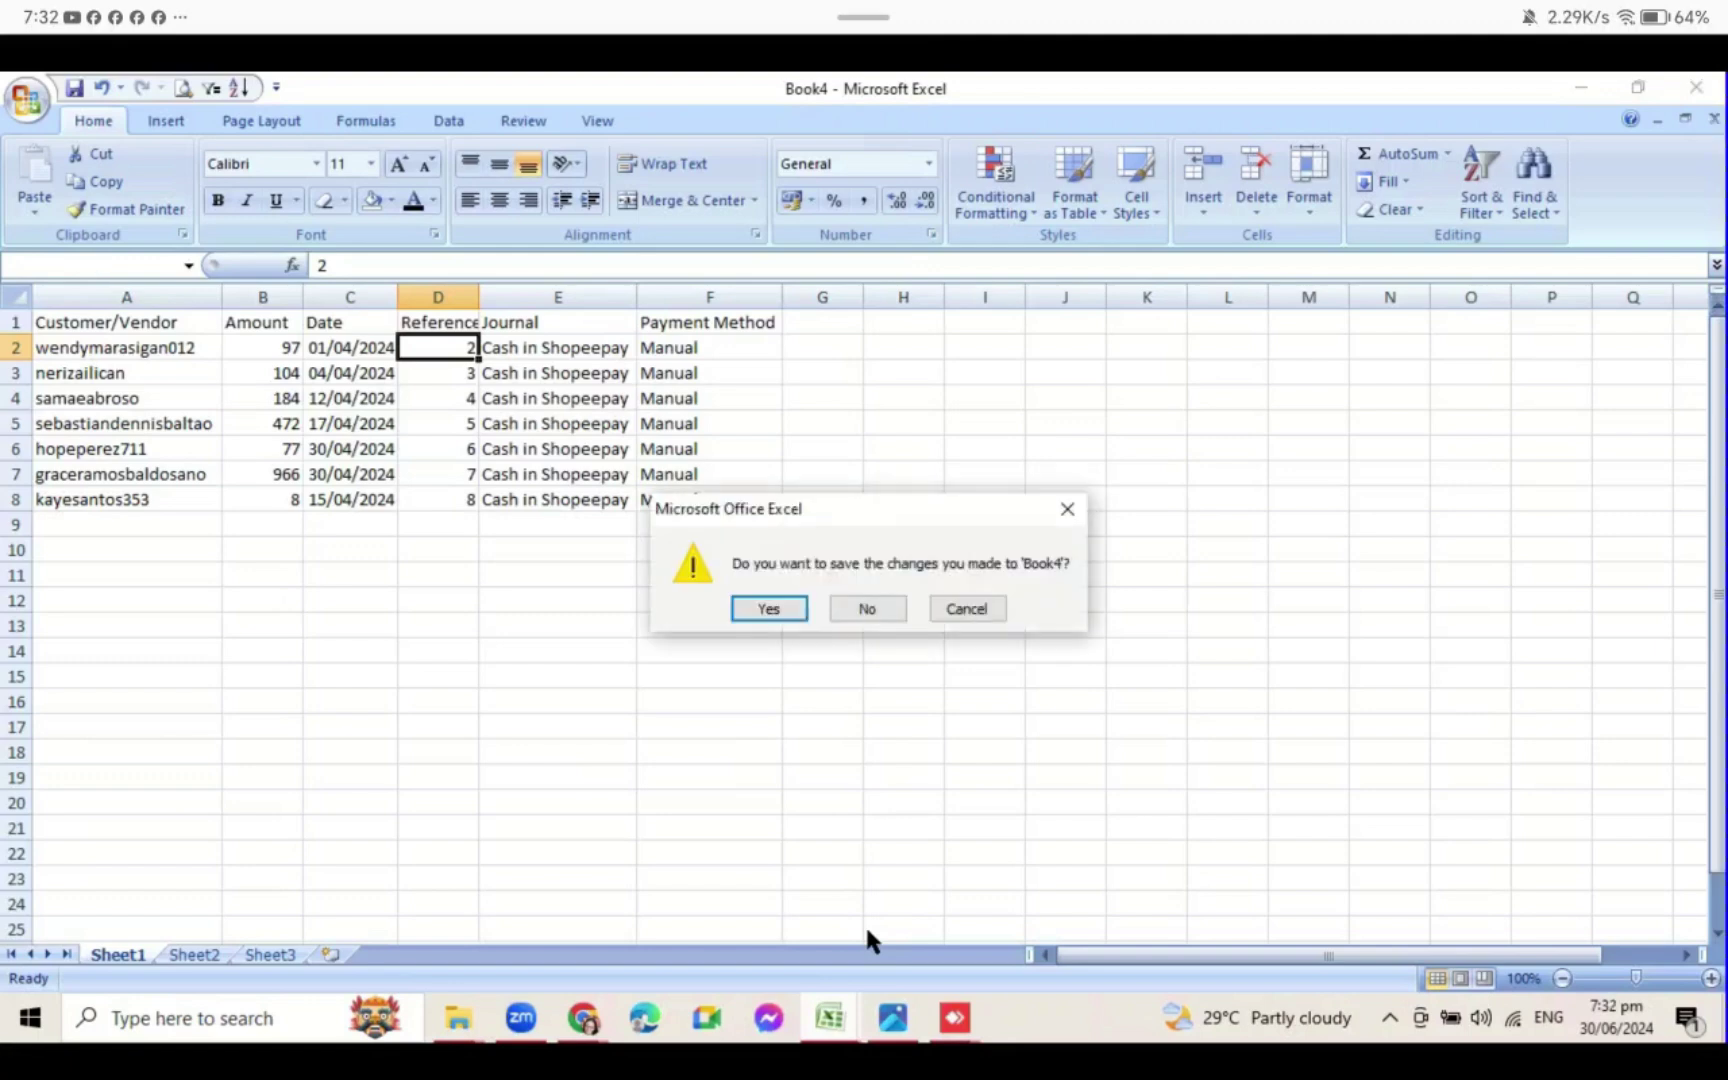
key(n)
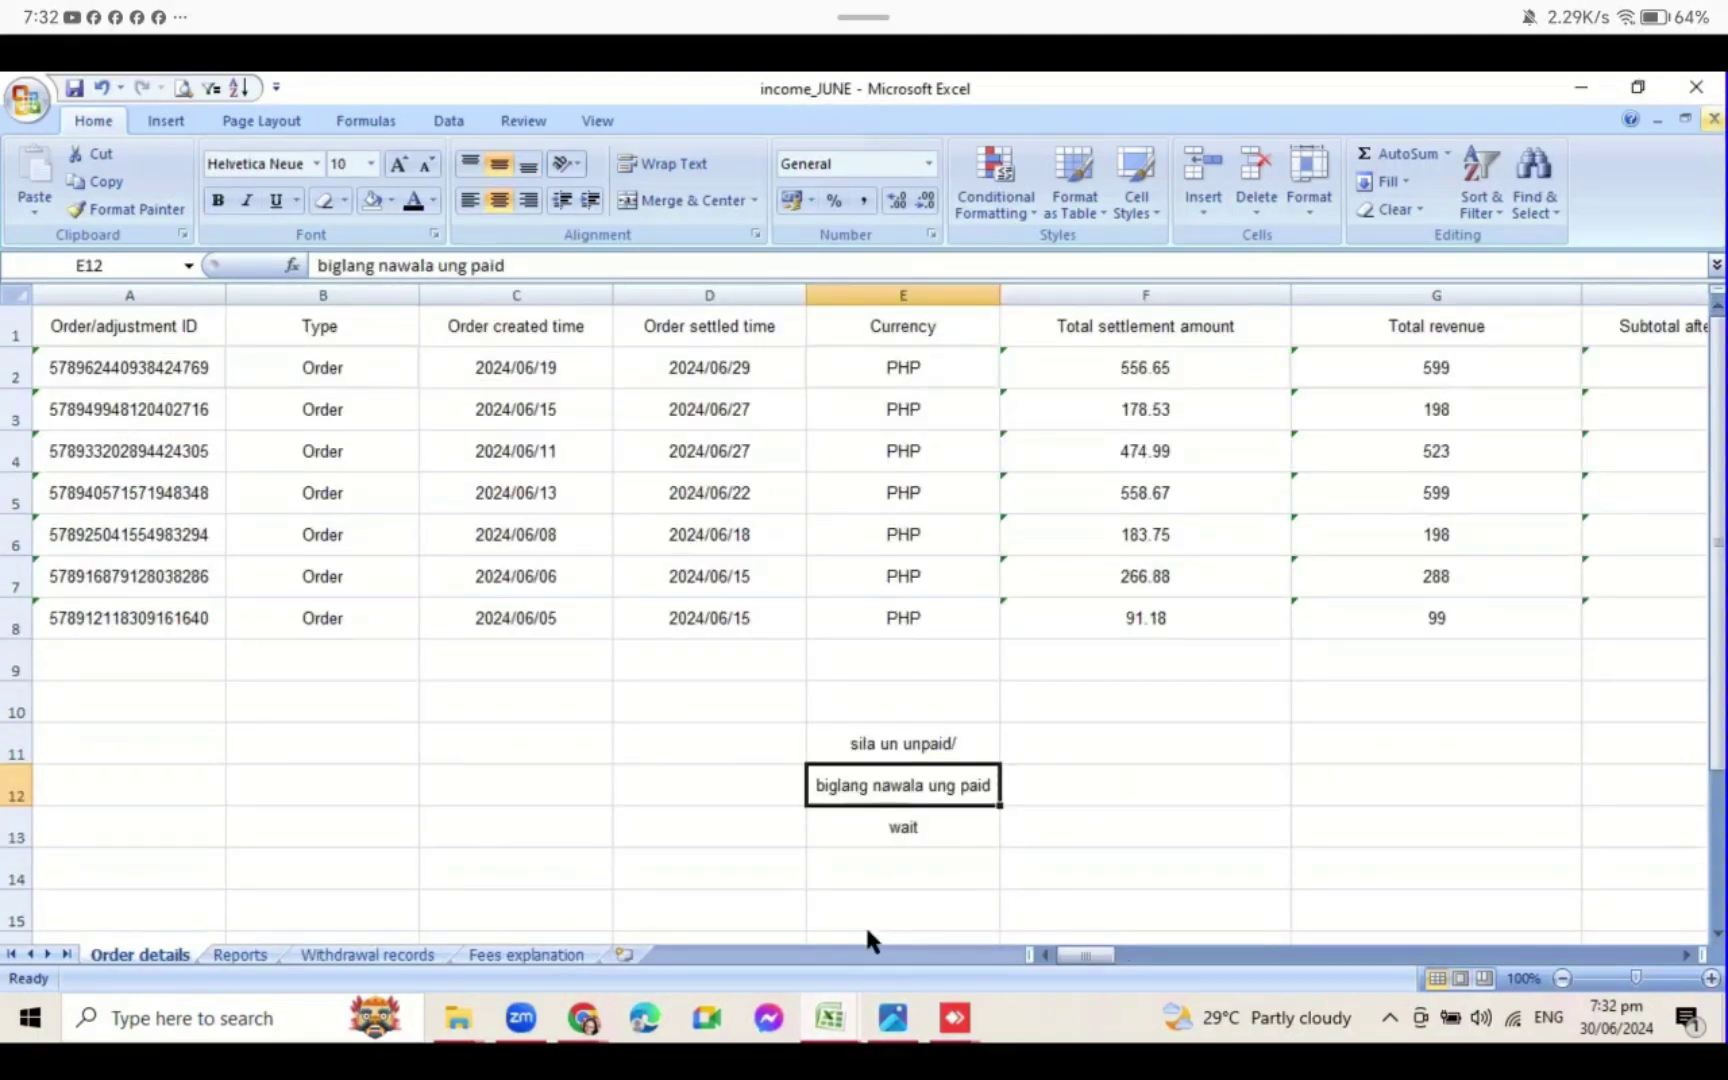
- Close the income_JUNE workbook without saving and select the first reference number in the odoo template cs payment sheet
key(ctrl+w)
key(n)
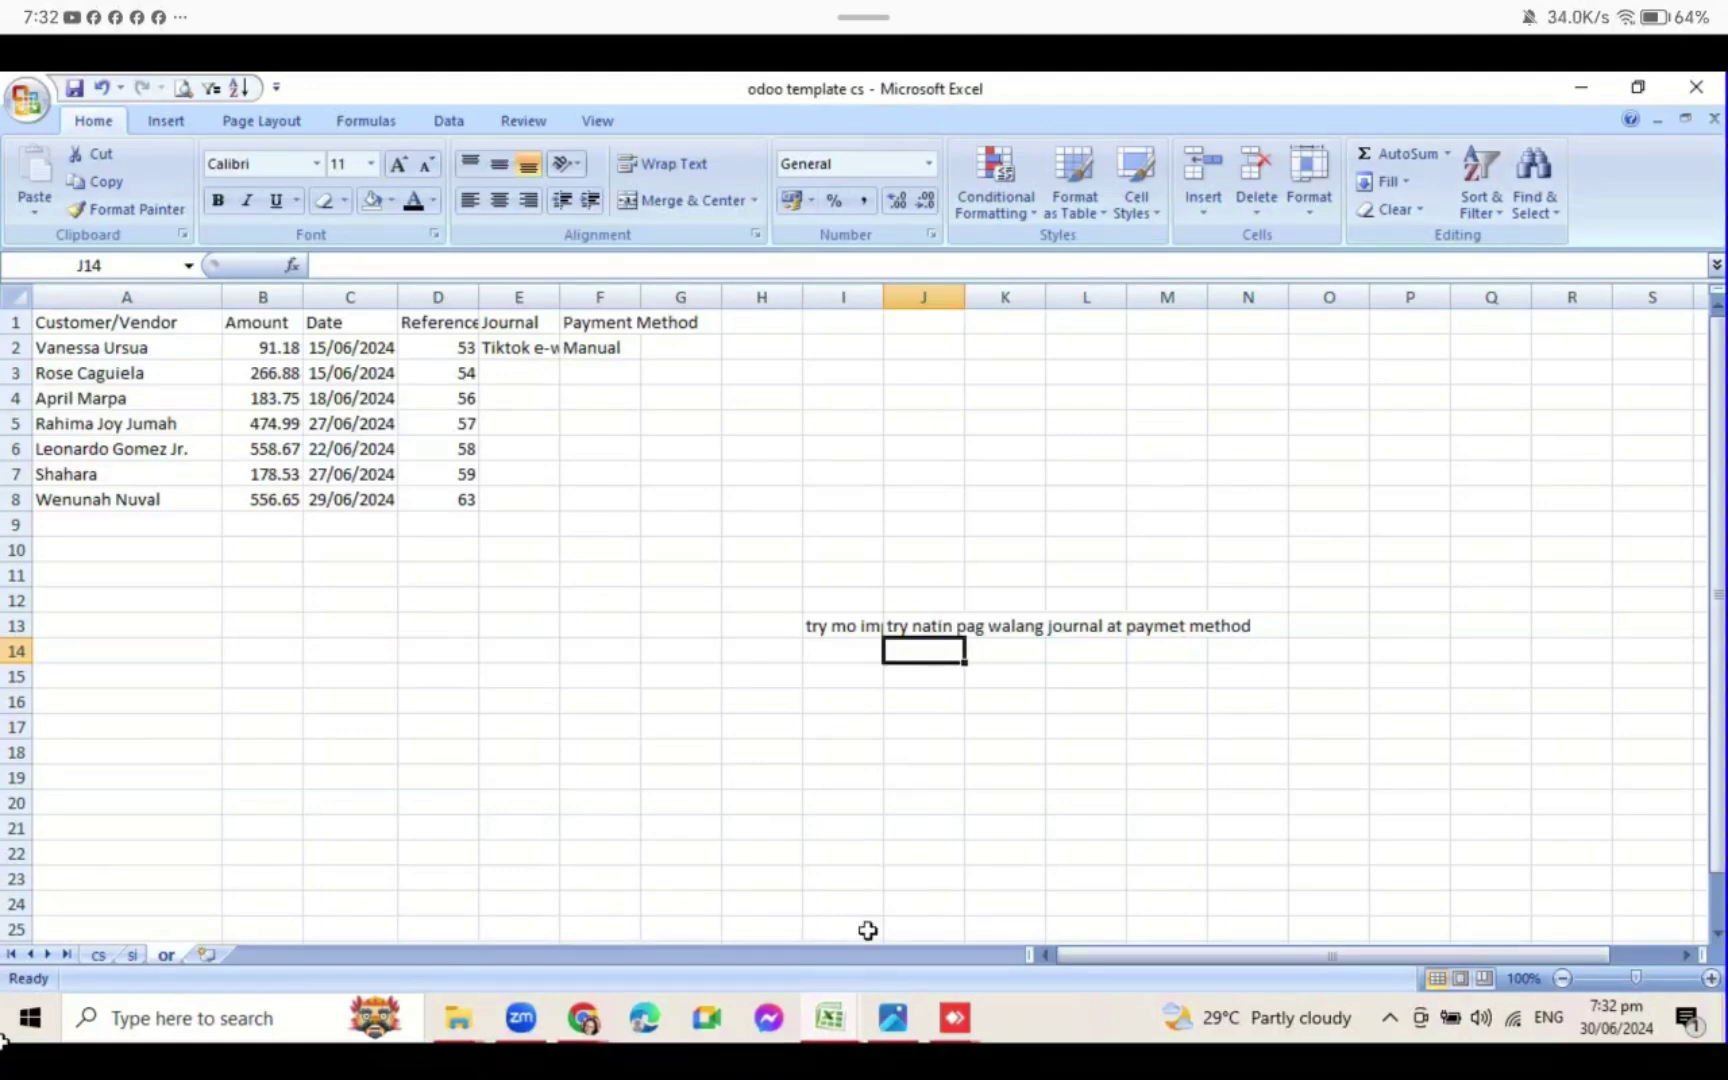
click(438, 348)
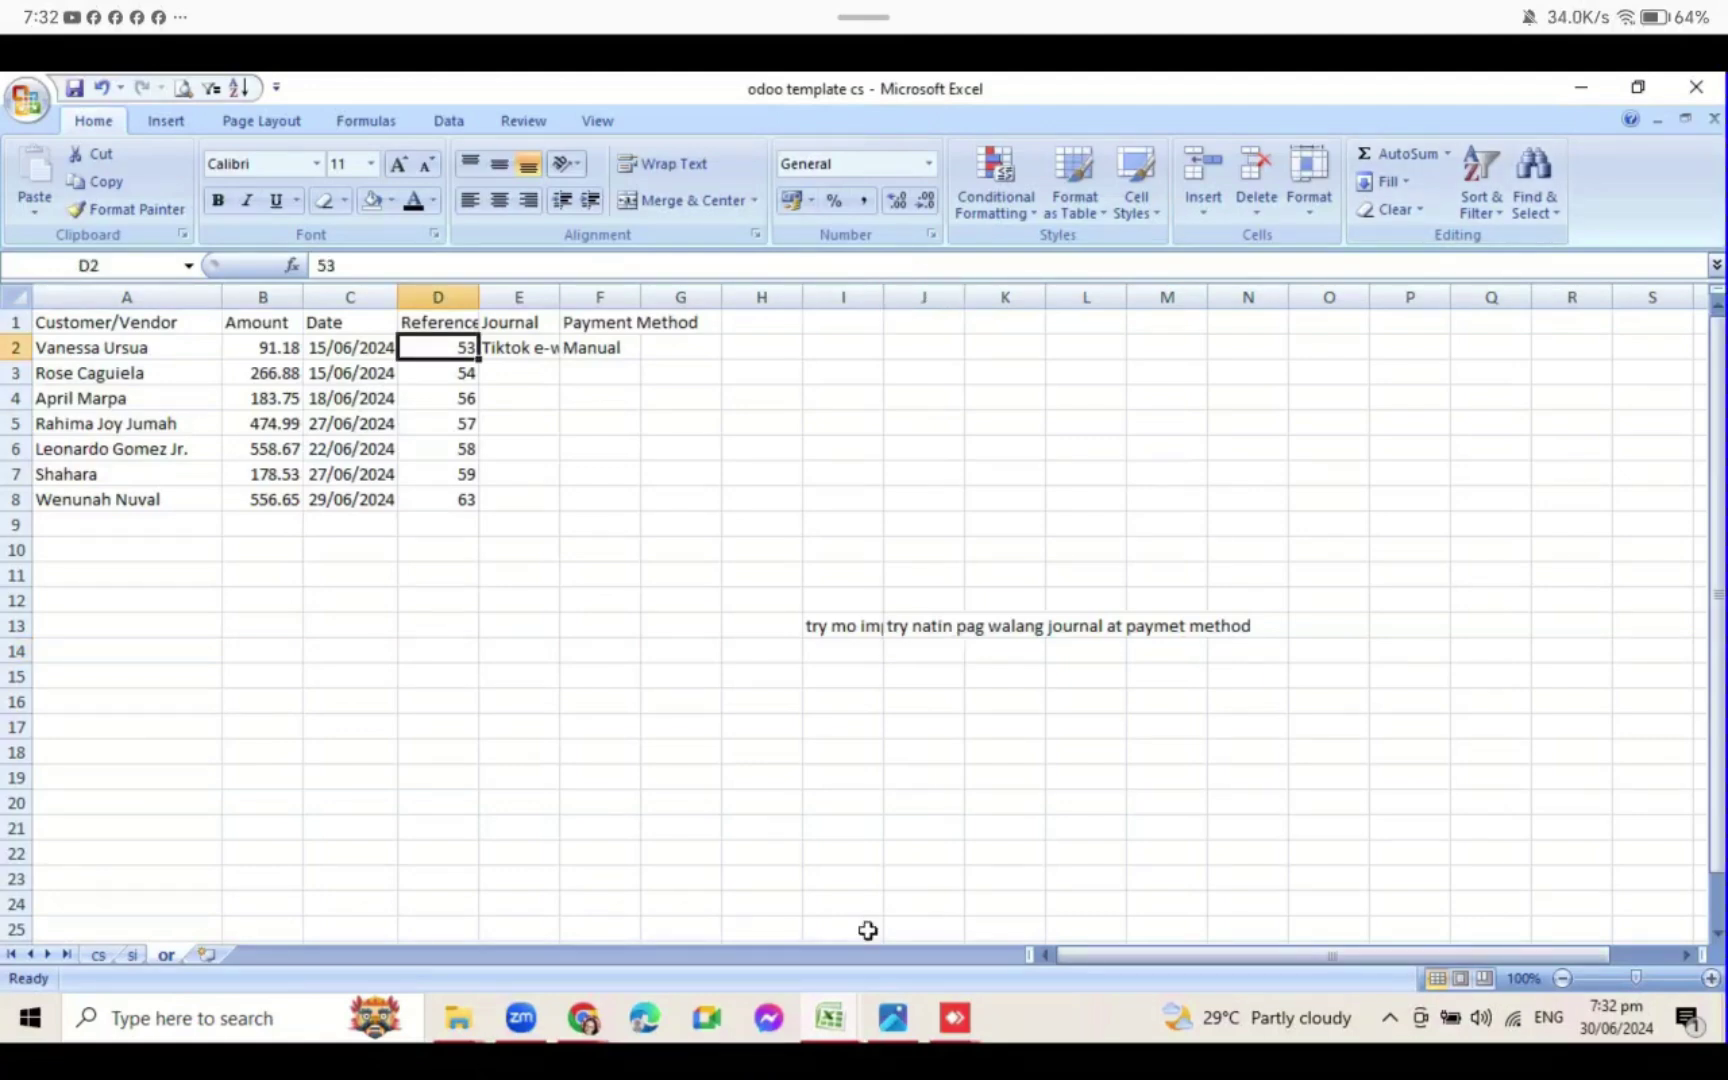
- Switch to Odoo in Chrome and list all customer invoices sorted by number in ascending order
click(583, 1018)
click(315, 915)
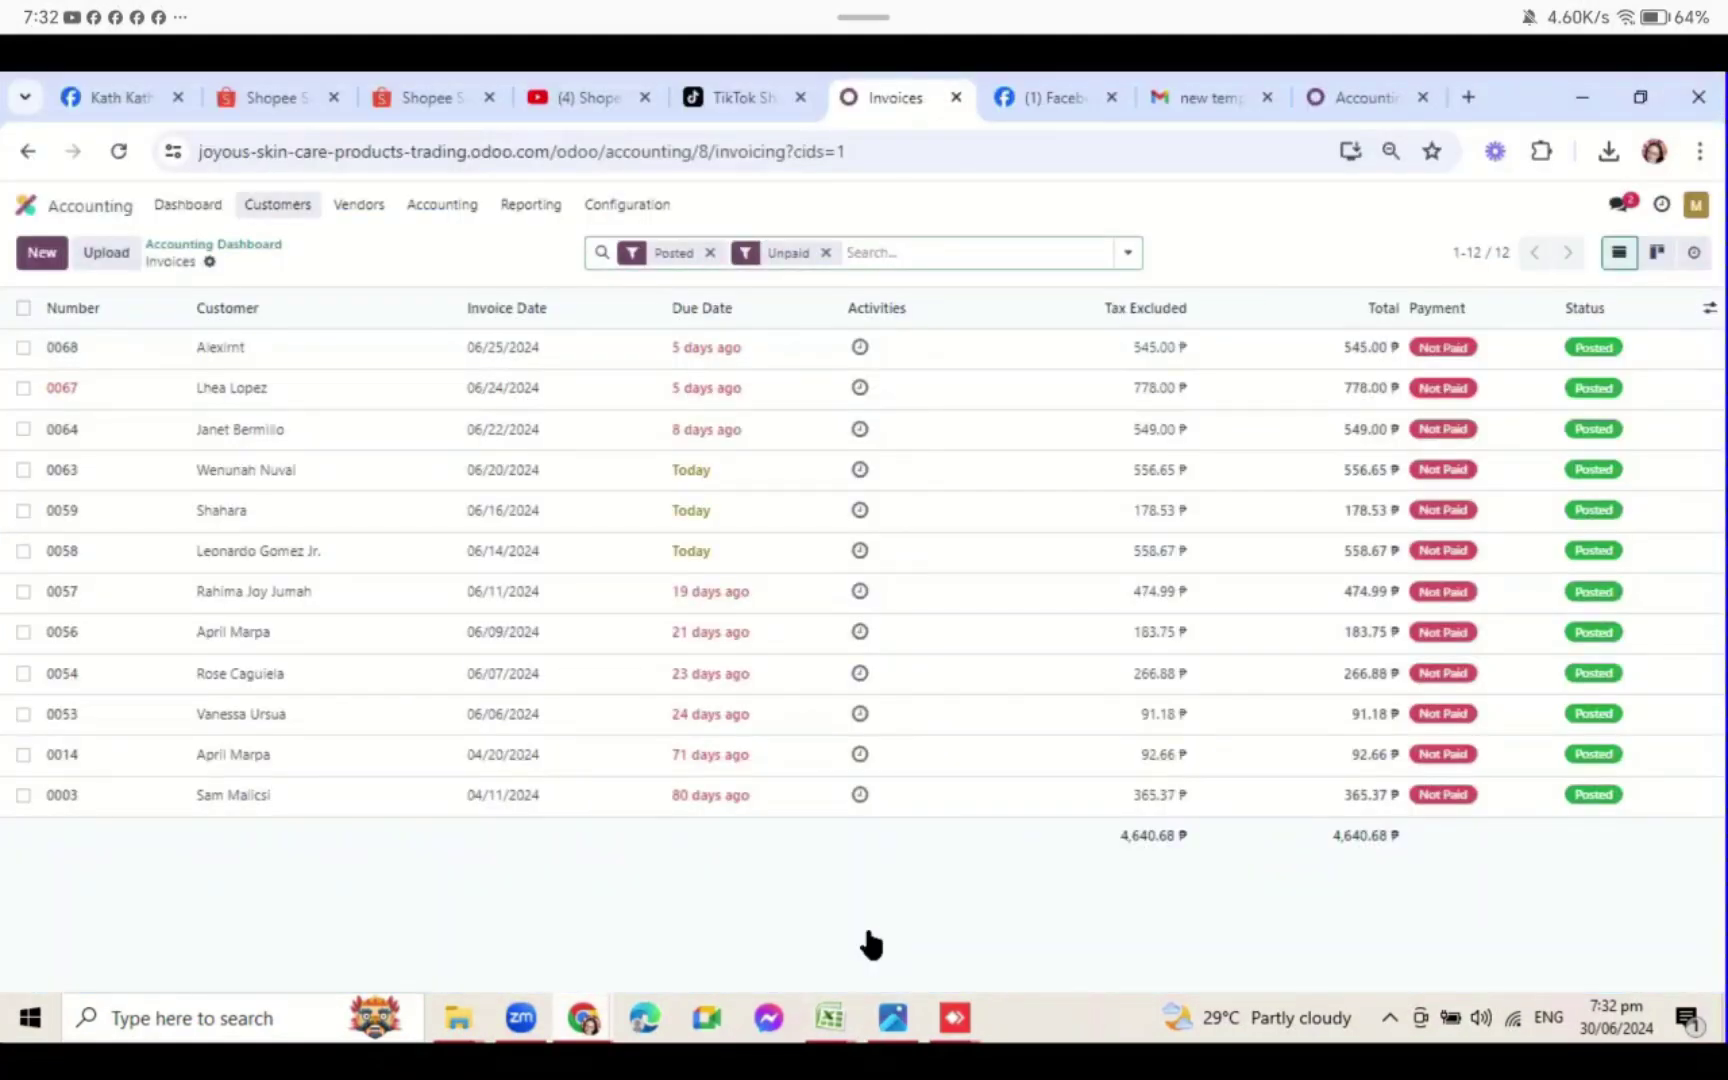
click(277, 204)
click(278, 244)
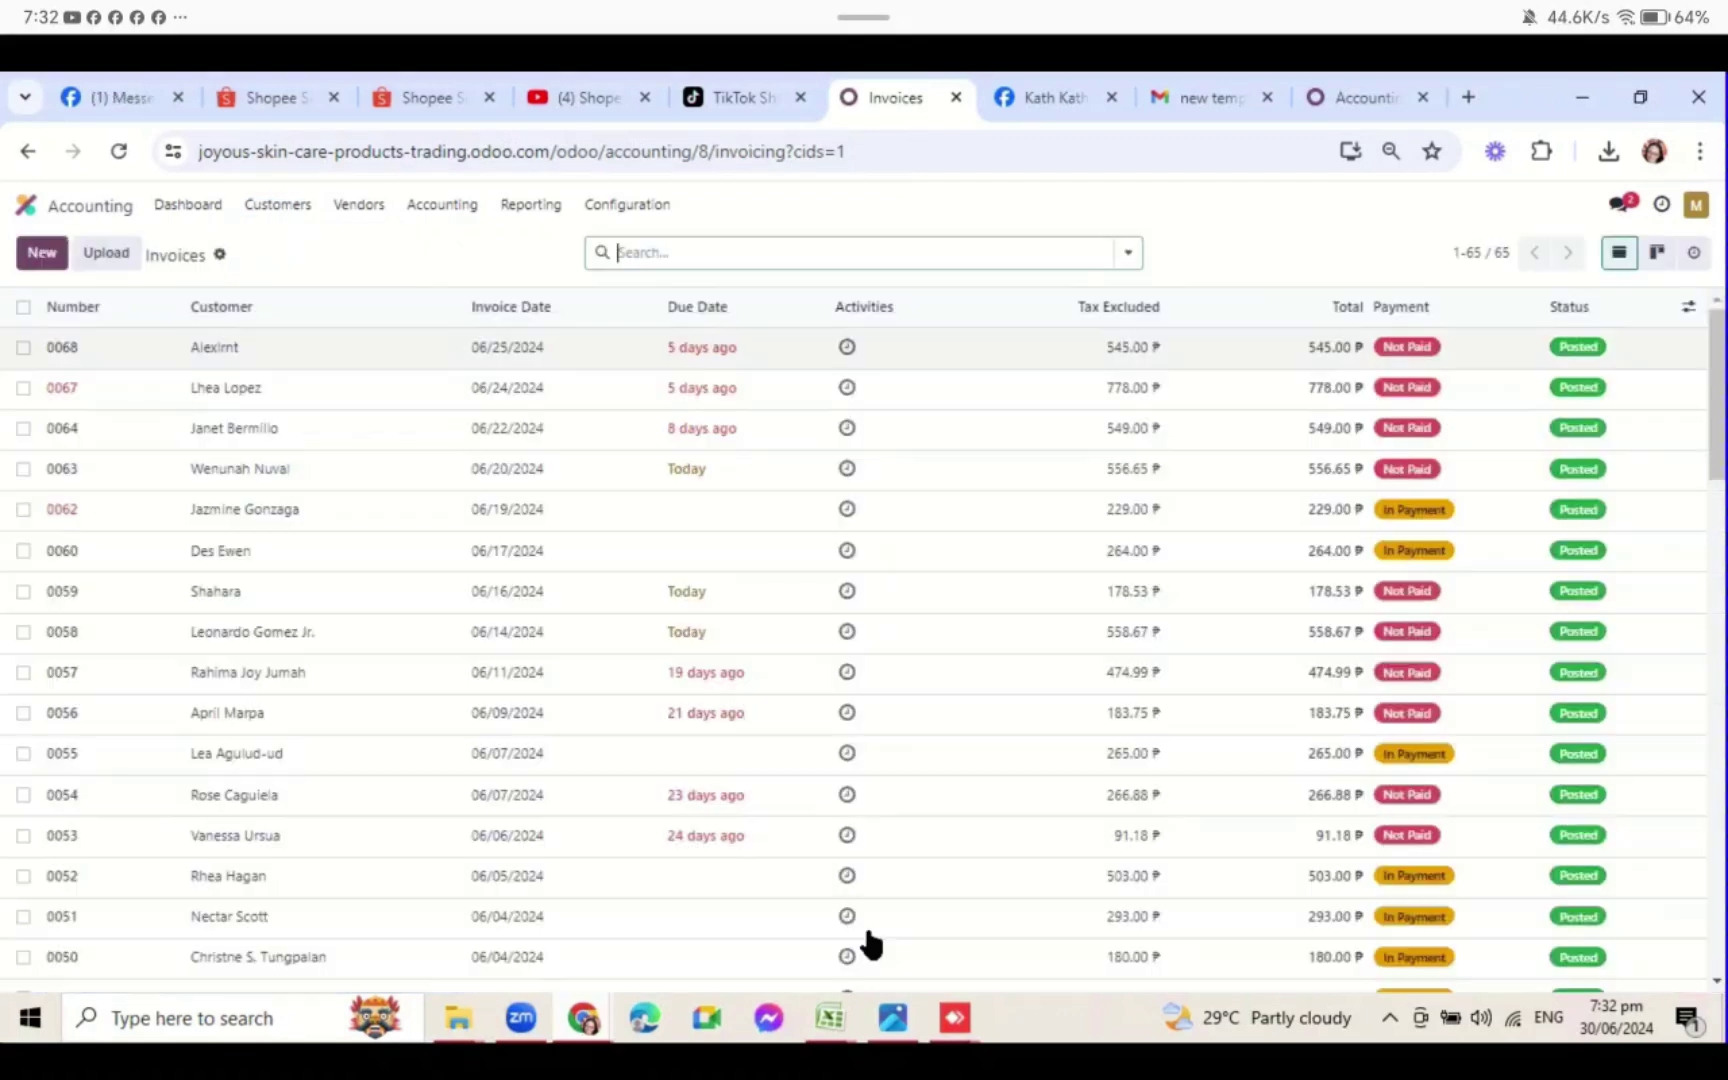
click(100, 307)
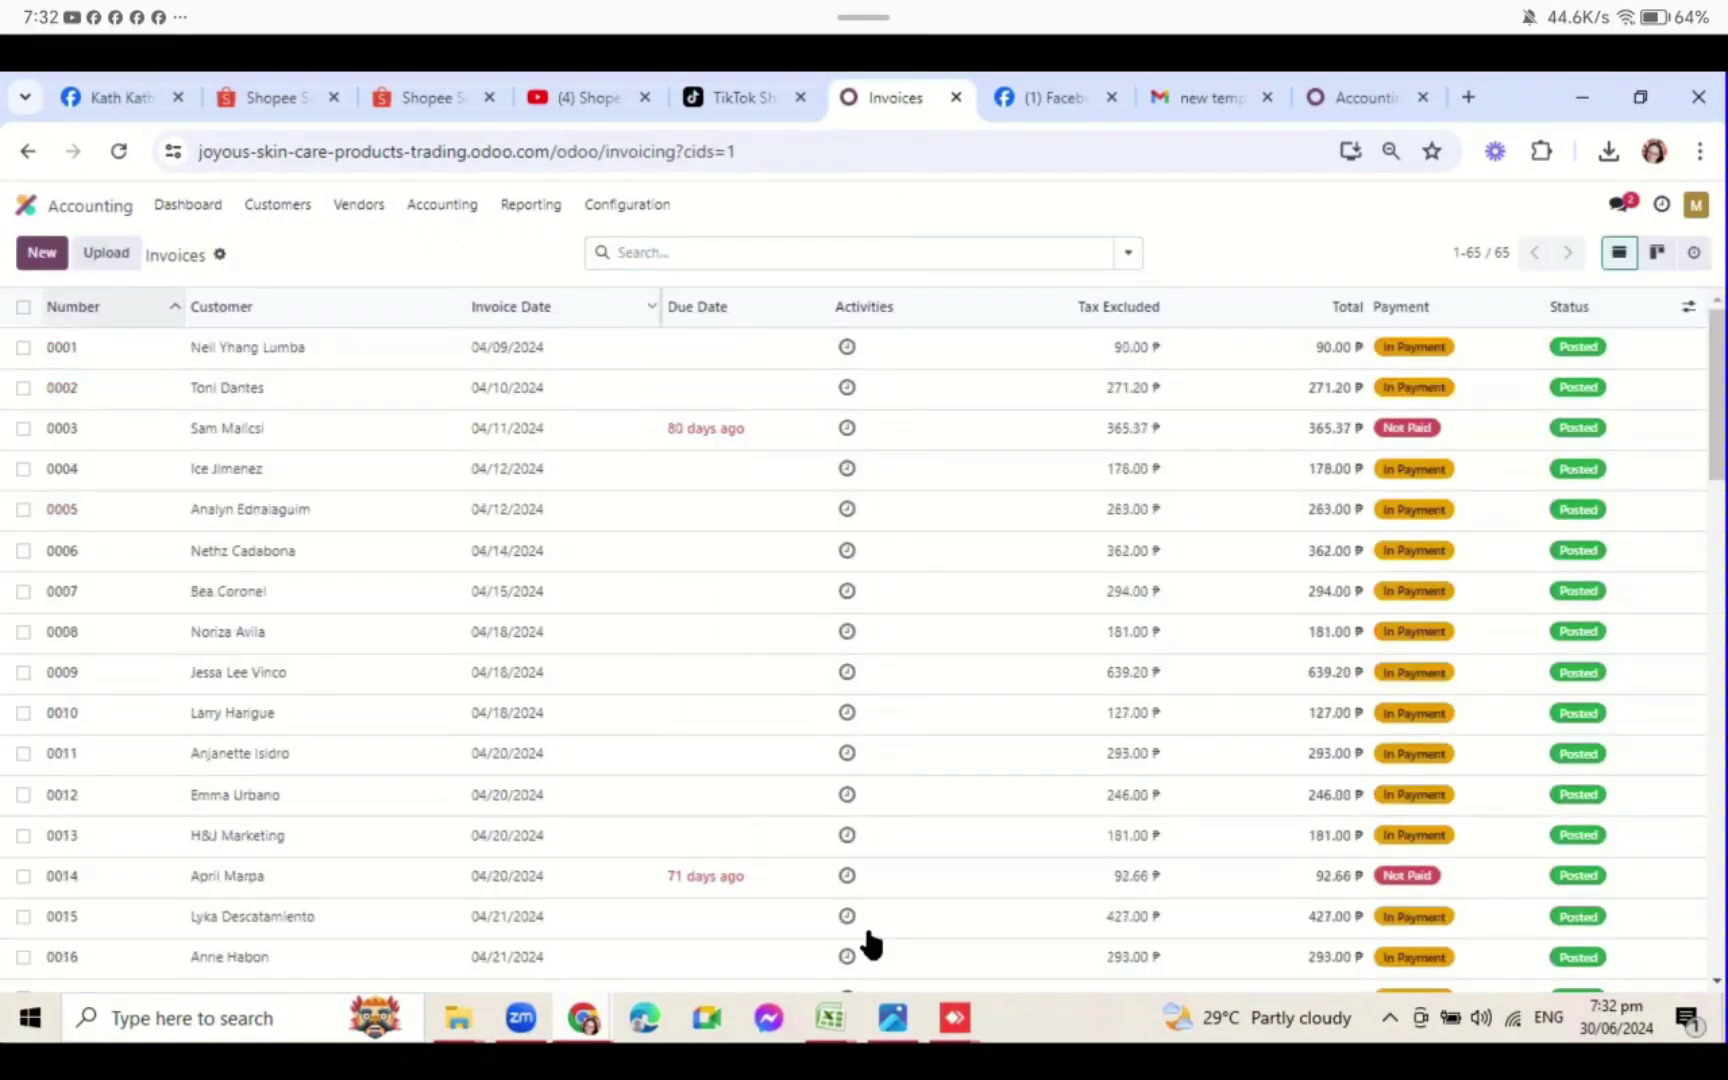
- Search the customer invoices for 53 and open invoice 0053
click(850, 253)
text(53)
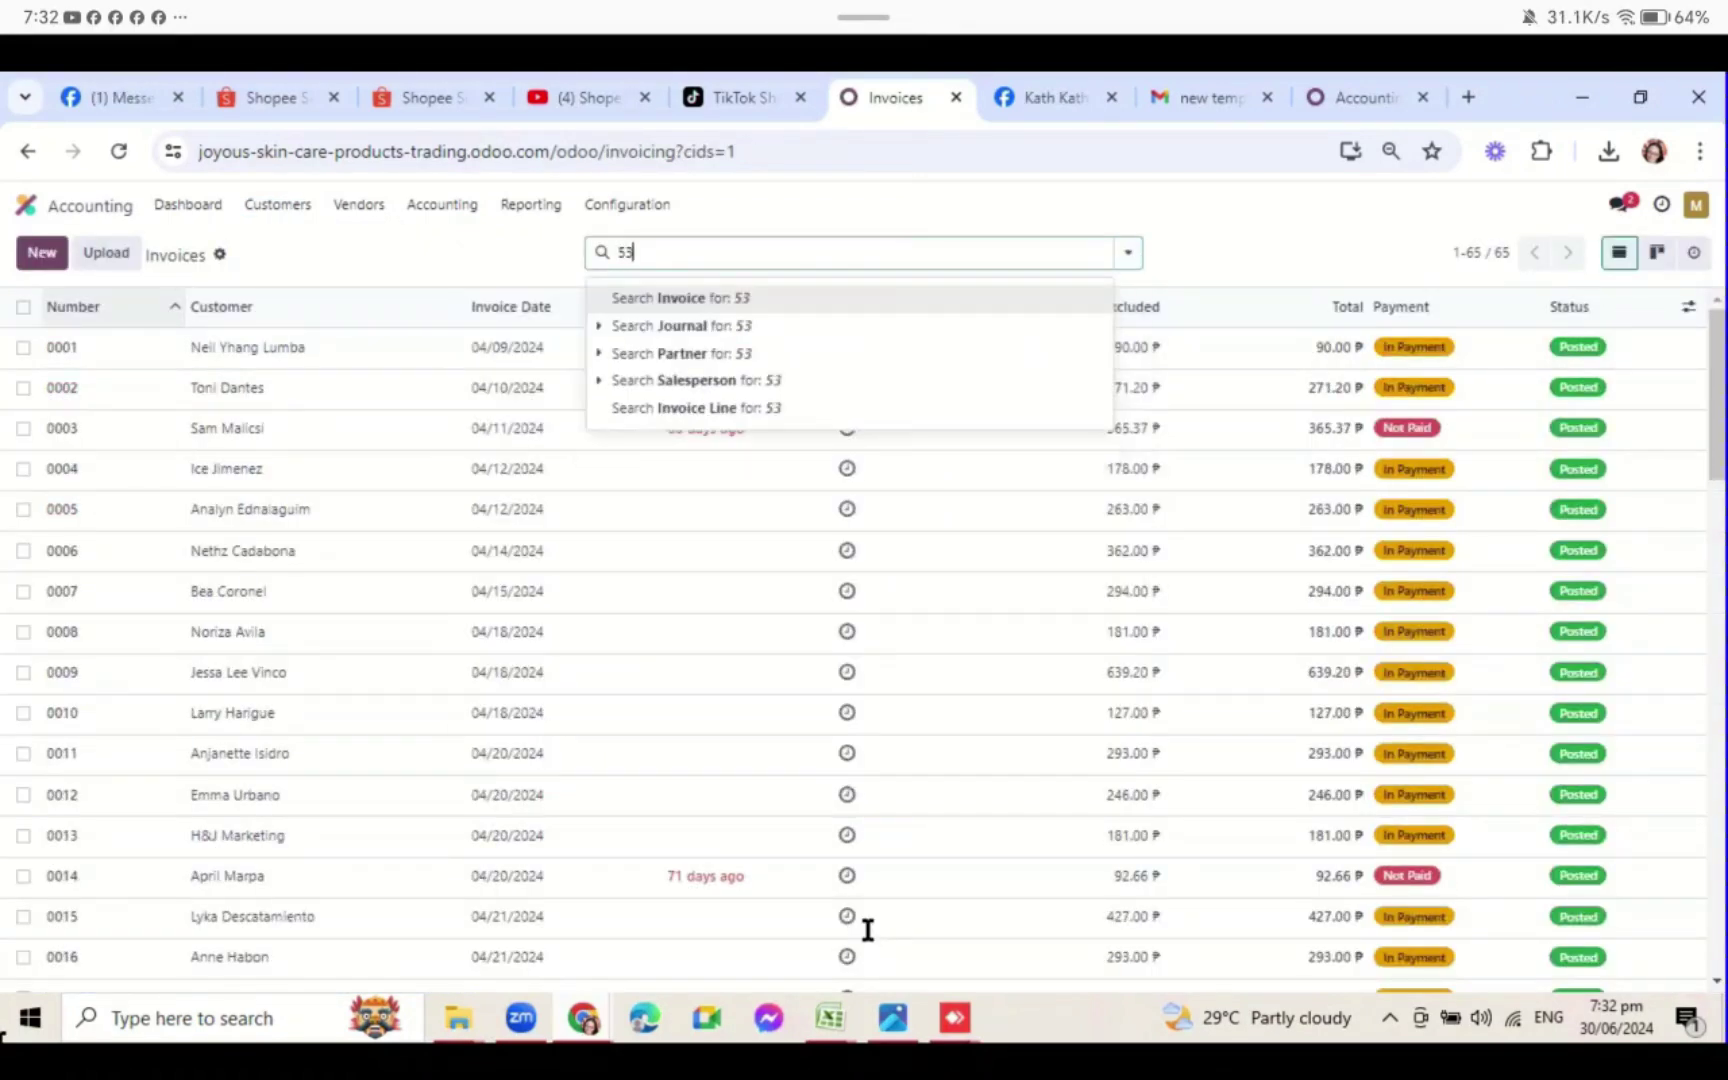
key(Return)
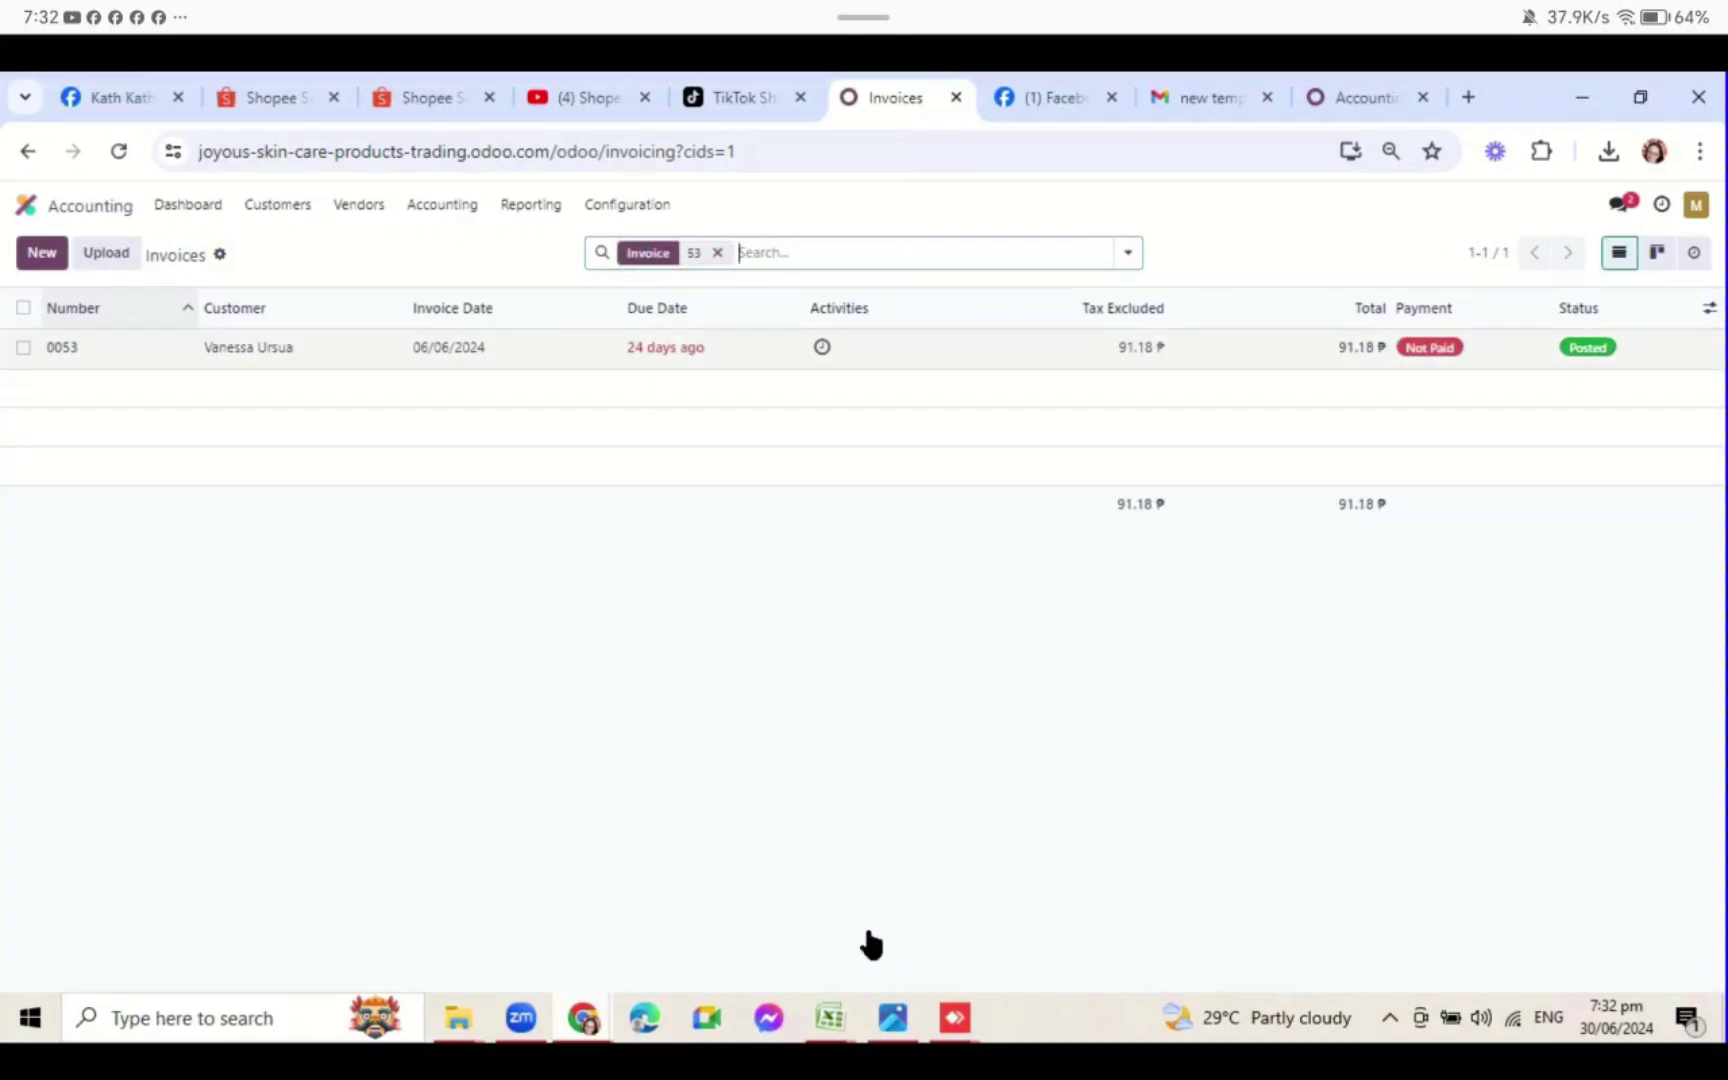
key(Down)
key(Return)
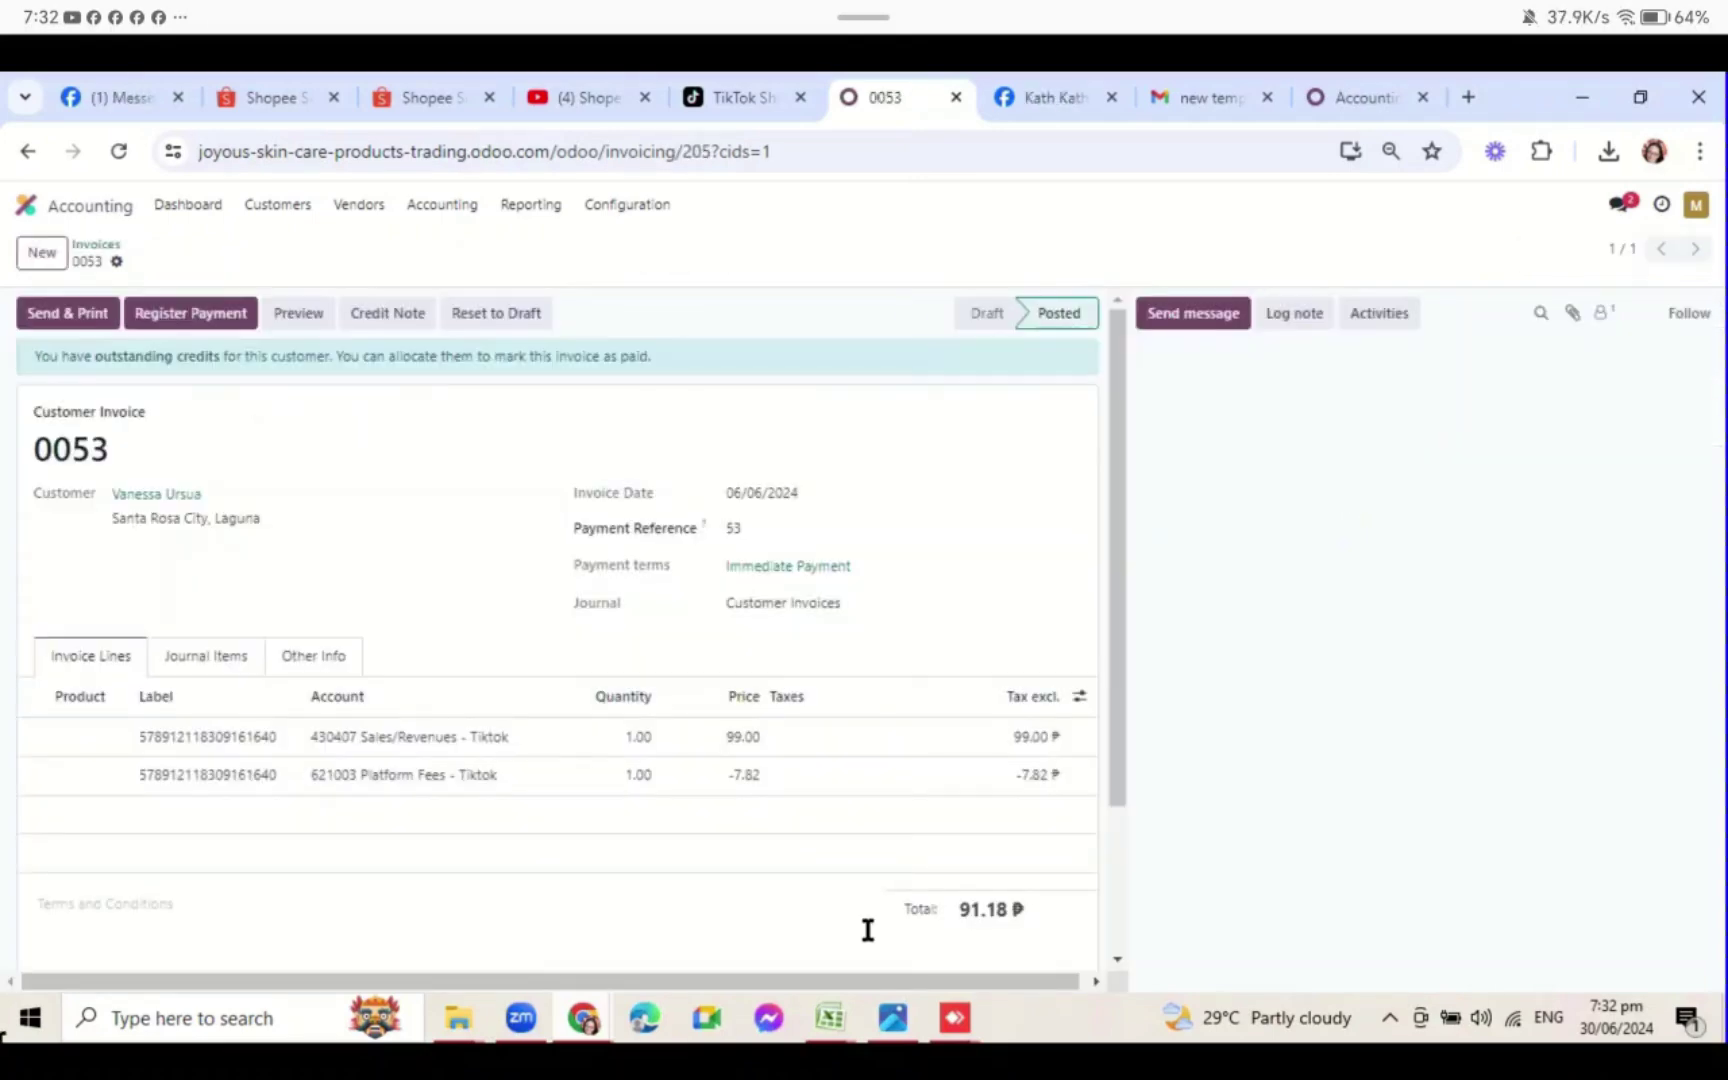
- Examine the outstanding credits of invoice 0053, open the linked payment's details and return to the accounting dashboard
scroll(867, 932, down, 2)
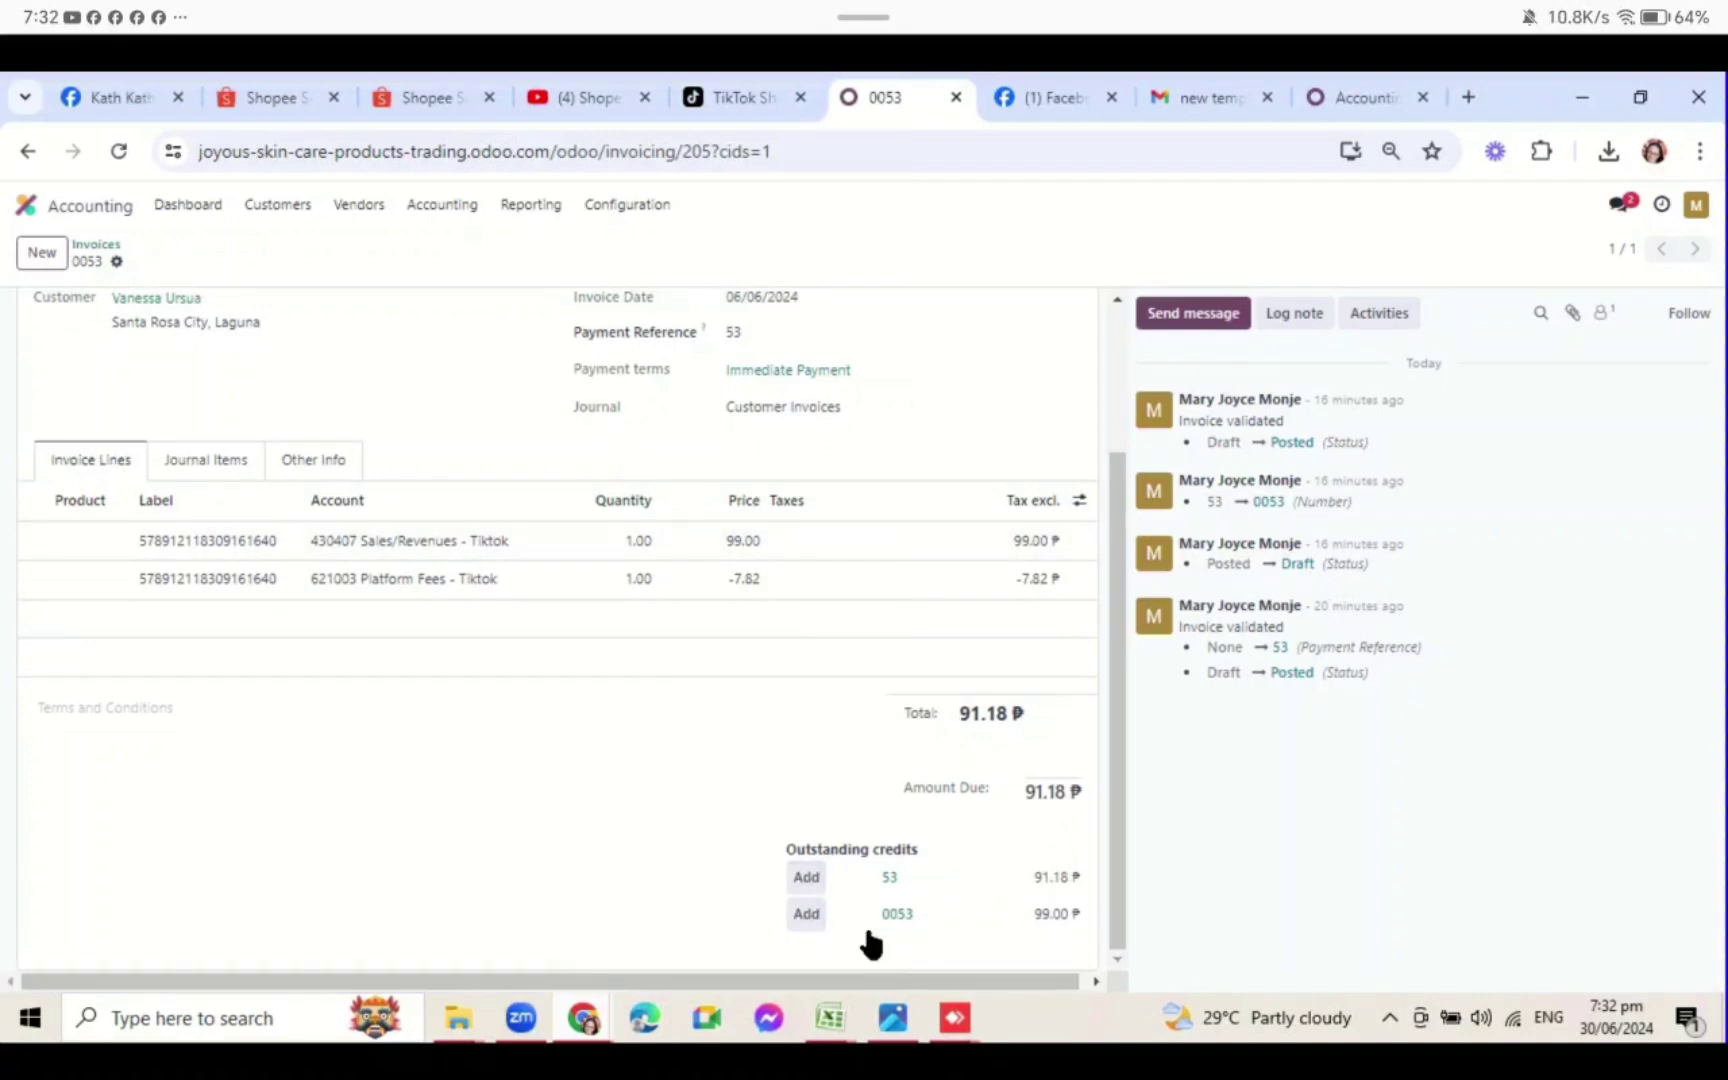
click(868, 932)
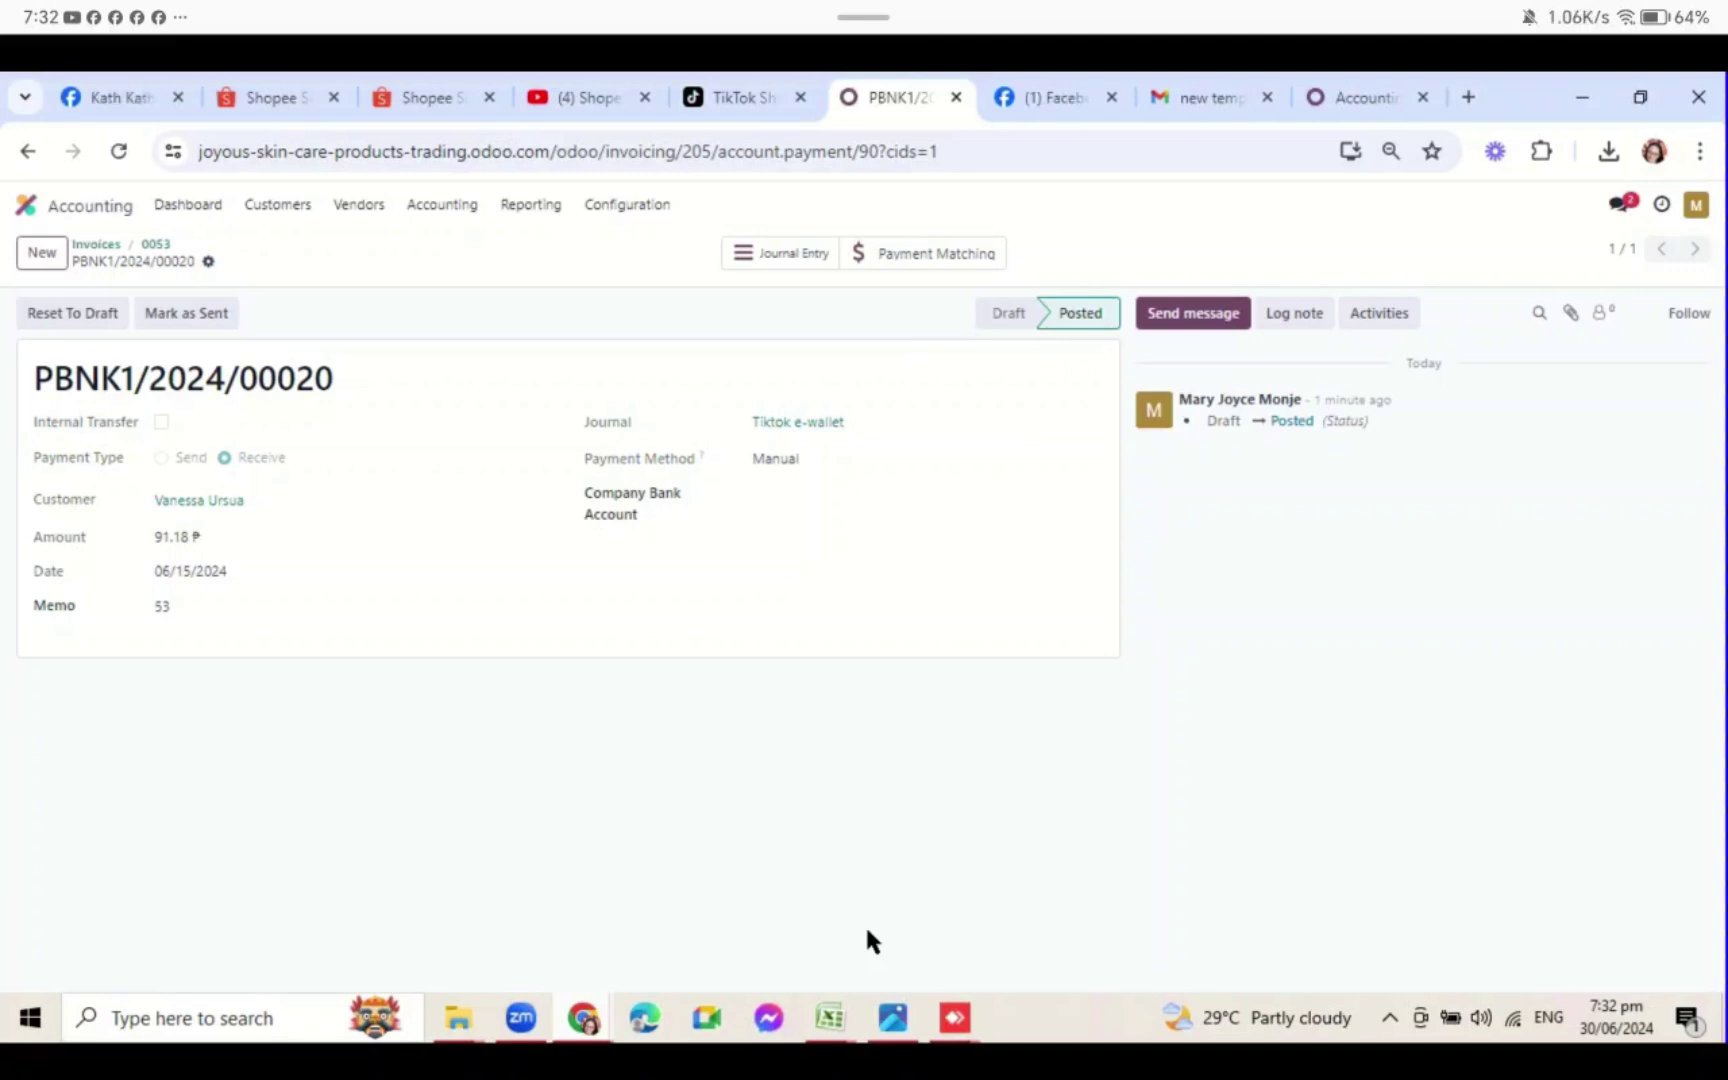
click(96, 244)
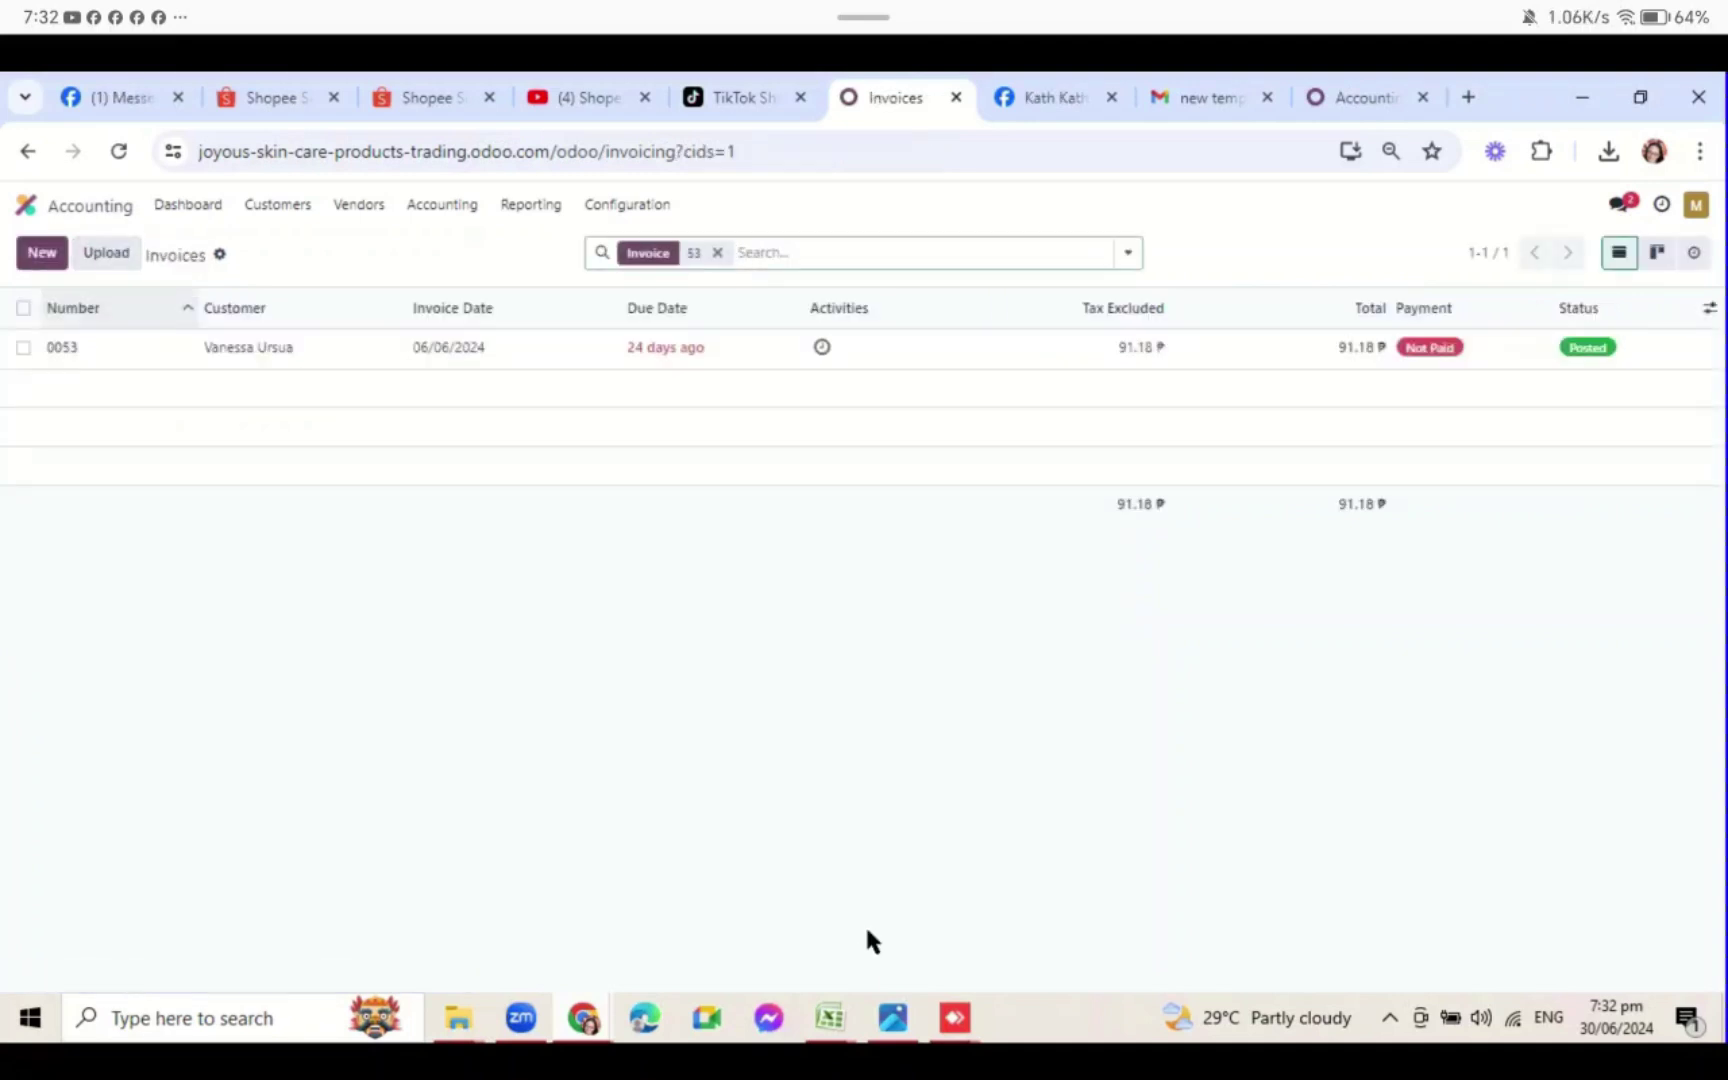
click(188, 204)
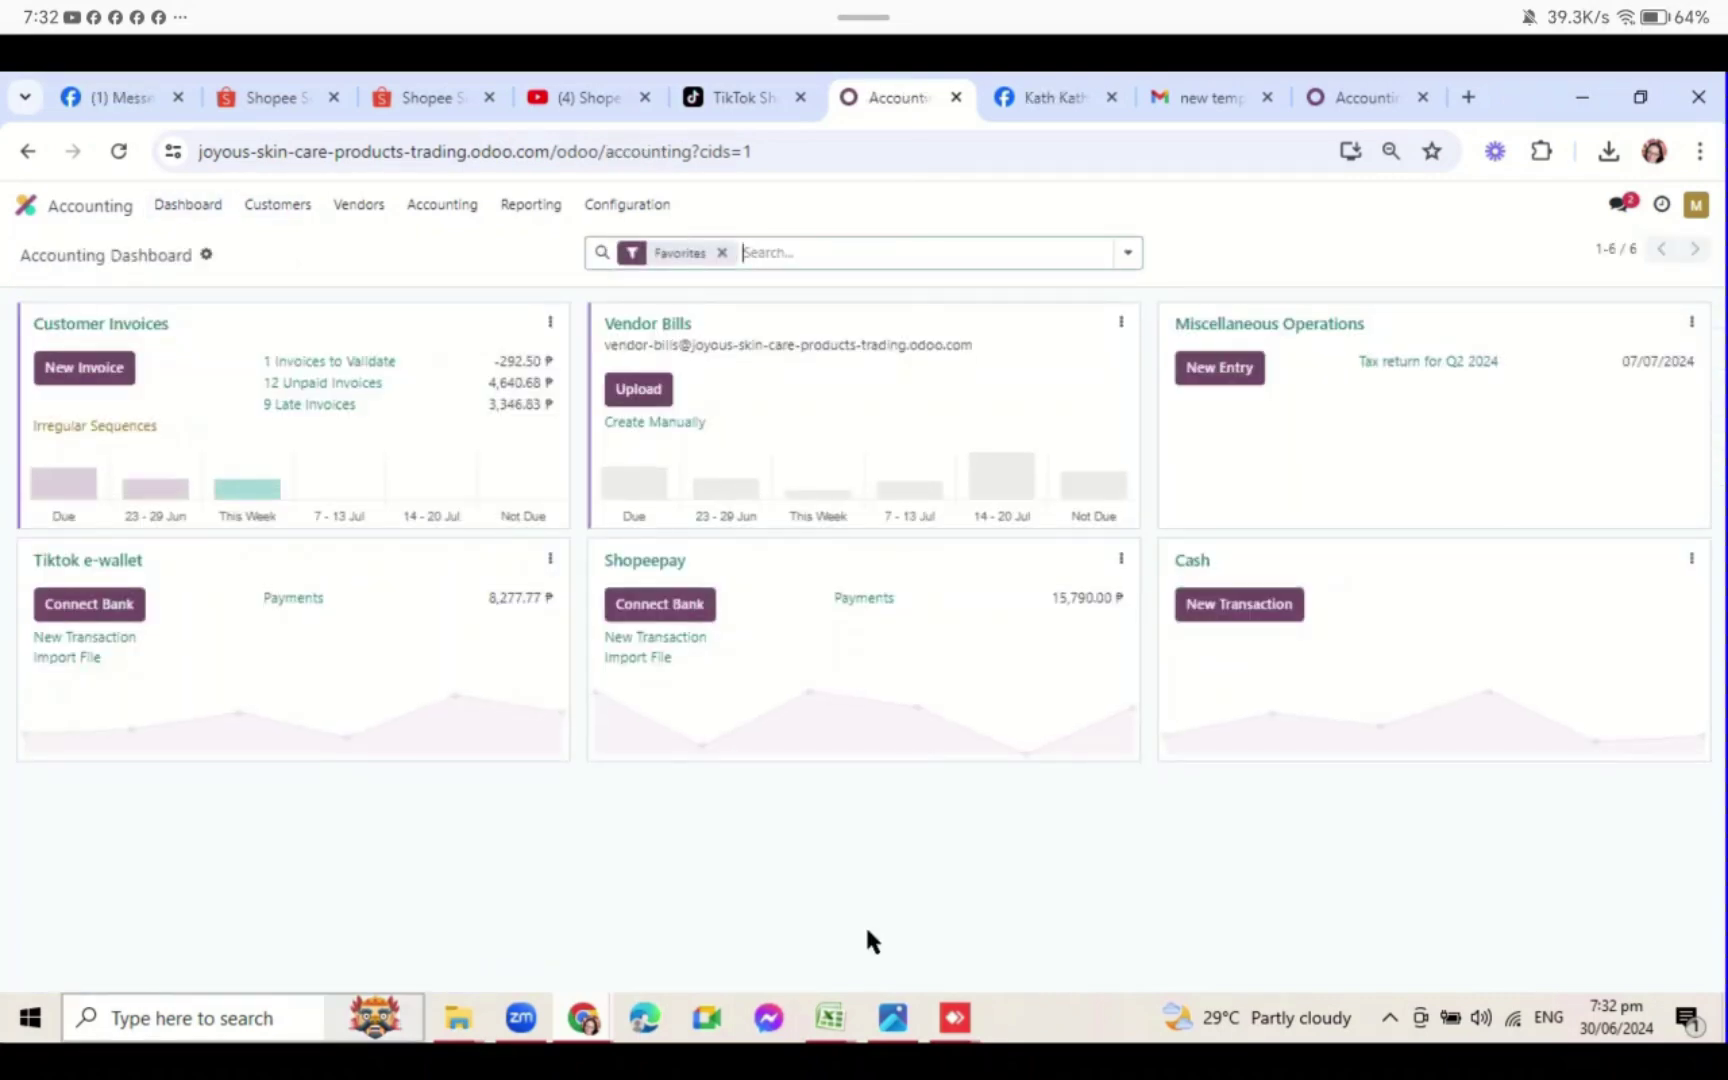
- Switch to the odoo template cs workbook in Excel and write the notes "un soa number" in F16 and "kaya hindi na" in F17
click(830, 1017)
click(867, 932)
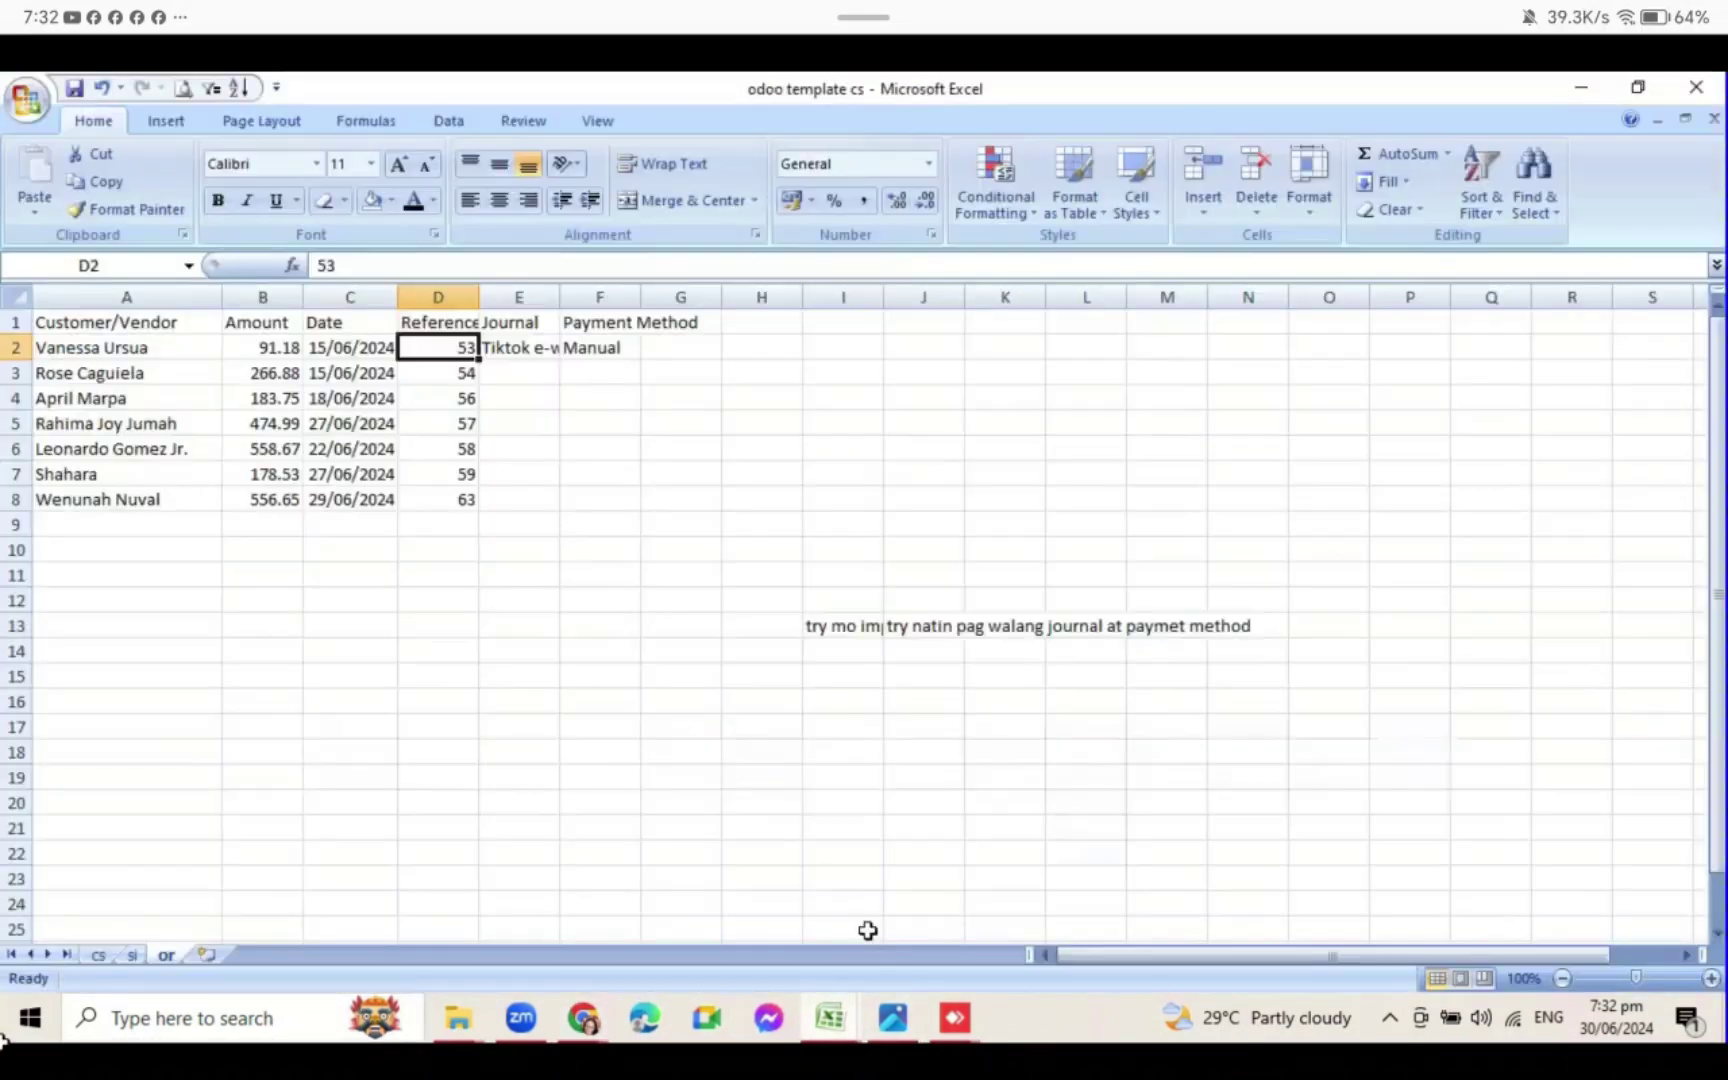
click(600, 702)
text(un )
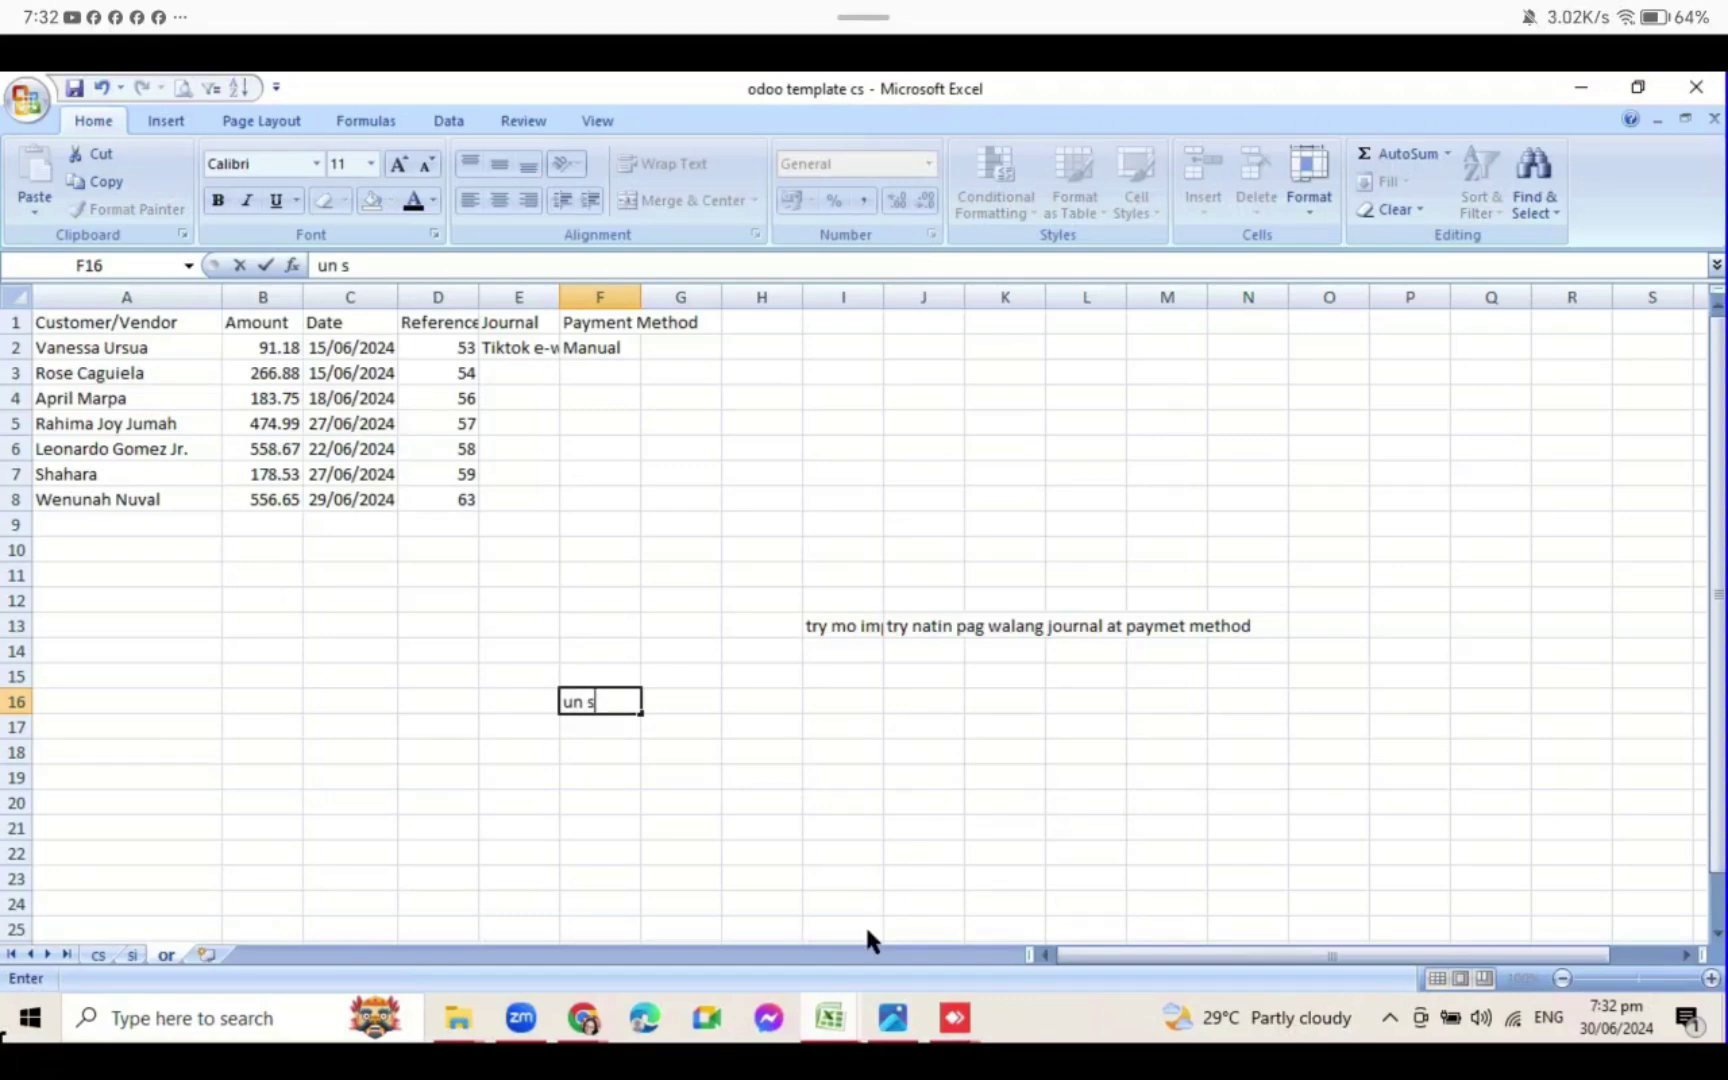
text(soa number)
key(Return)
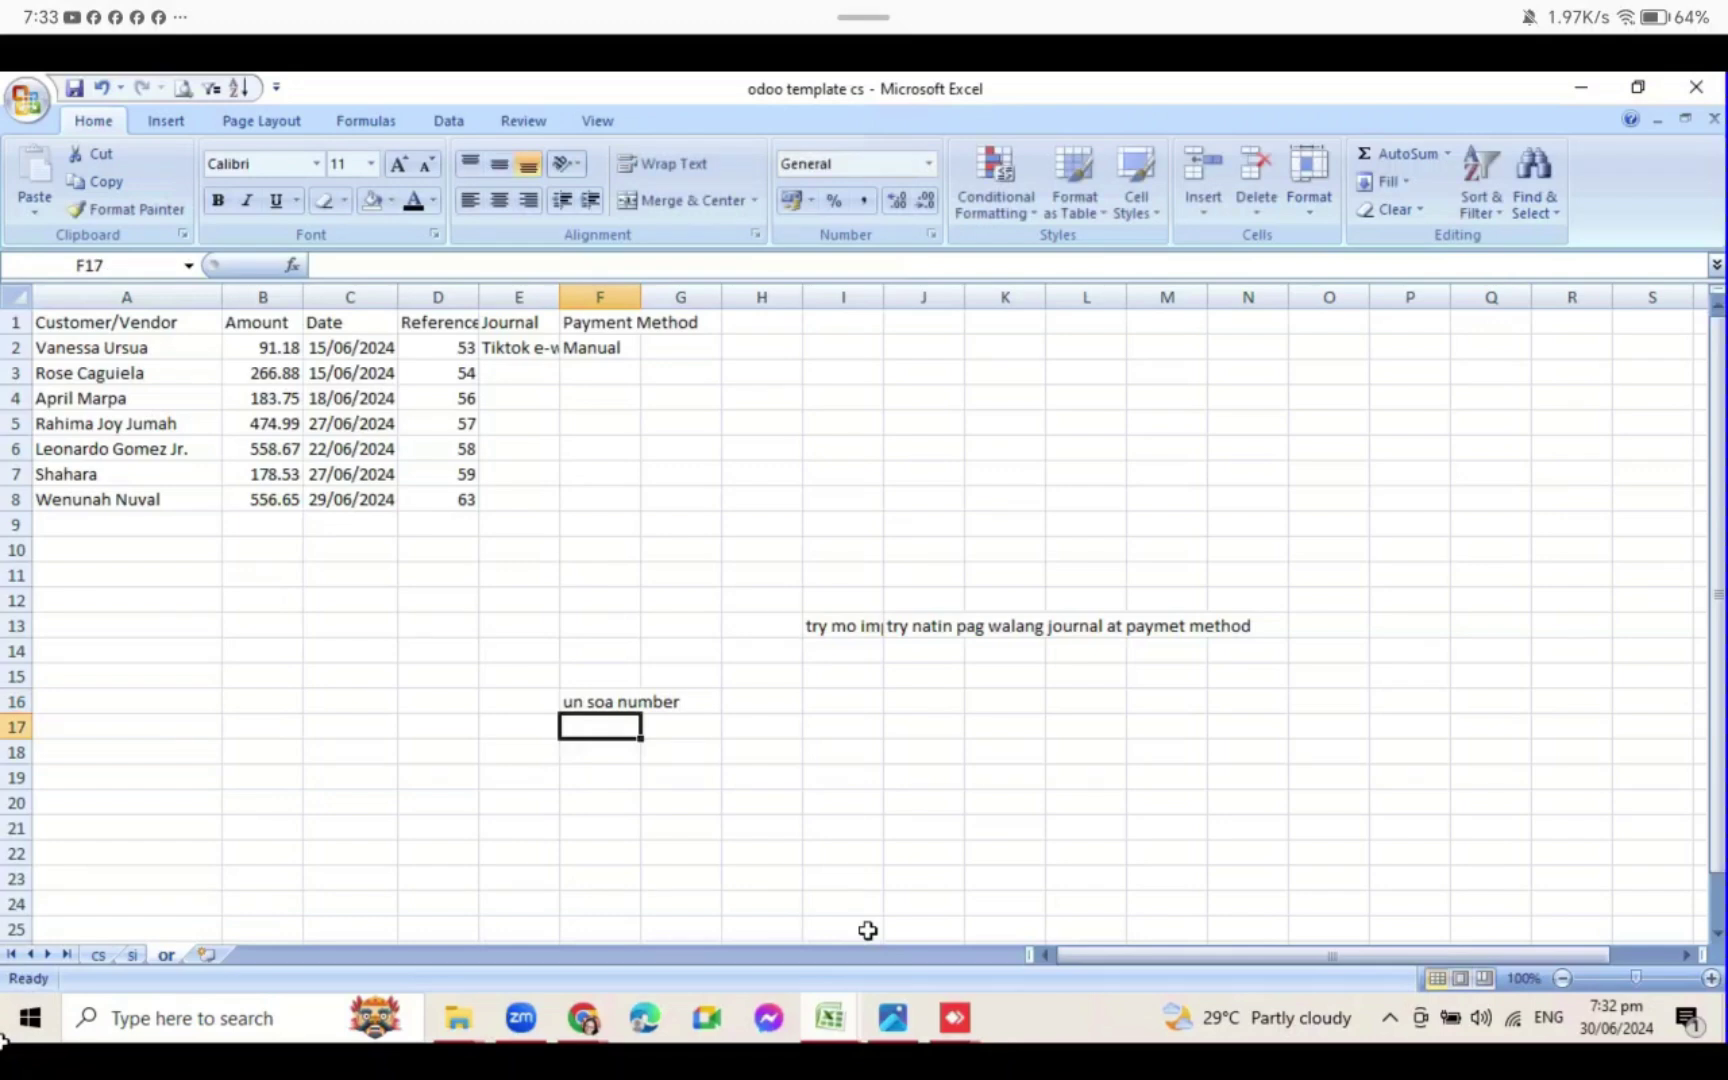
text(kaya hindi na)
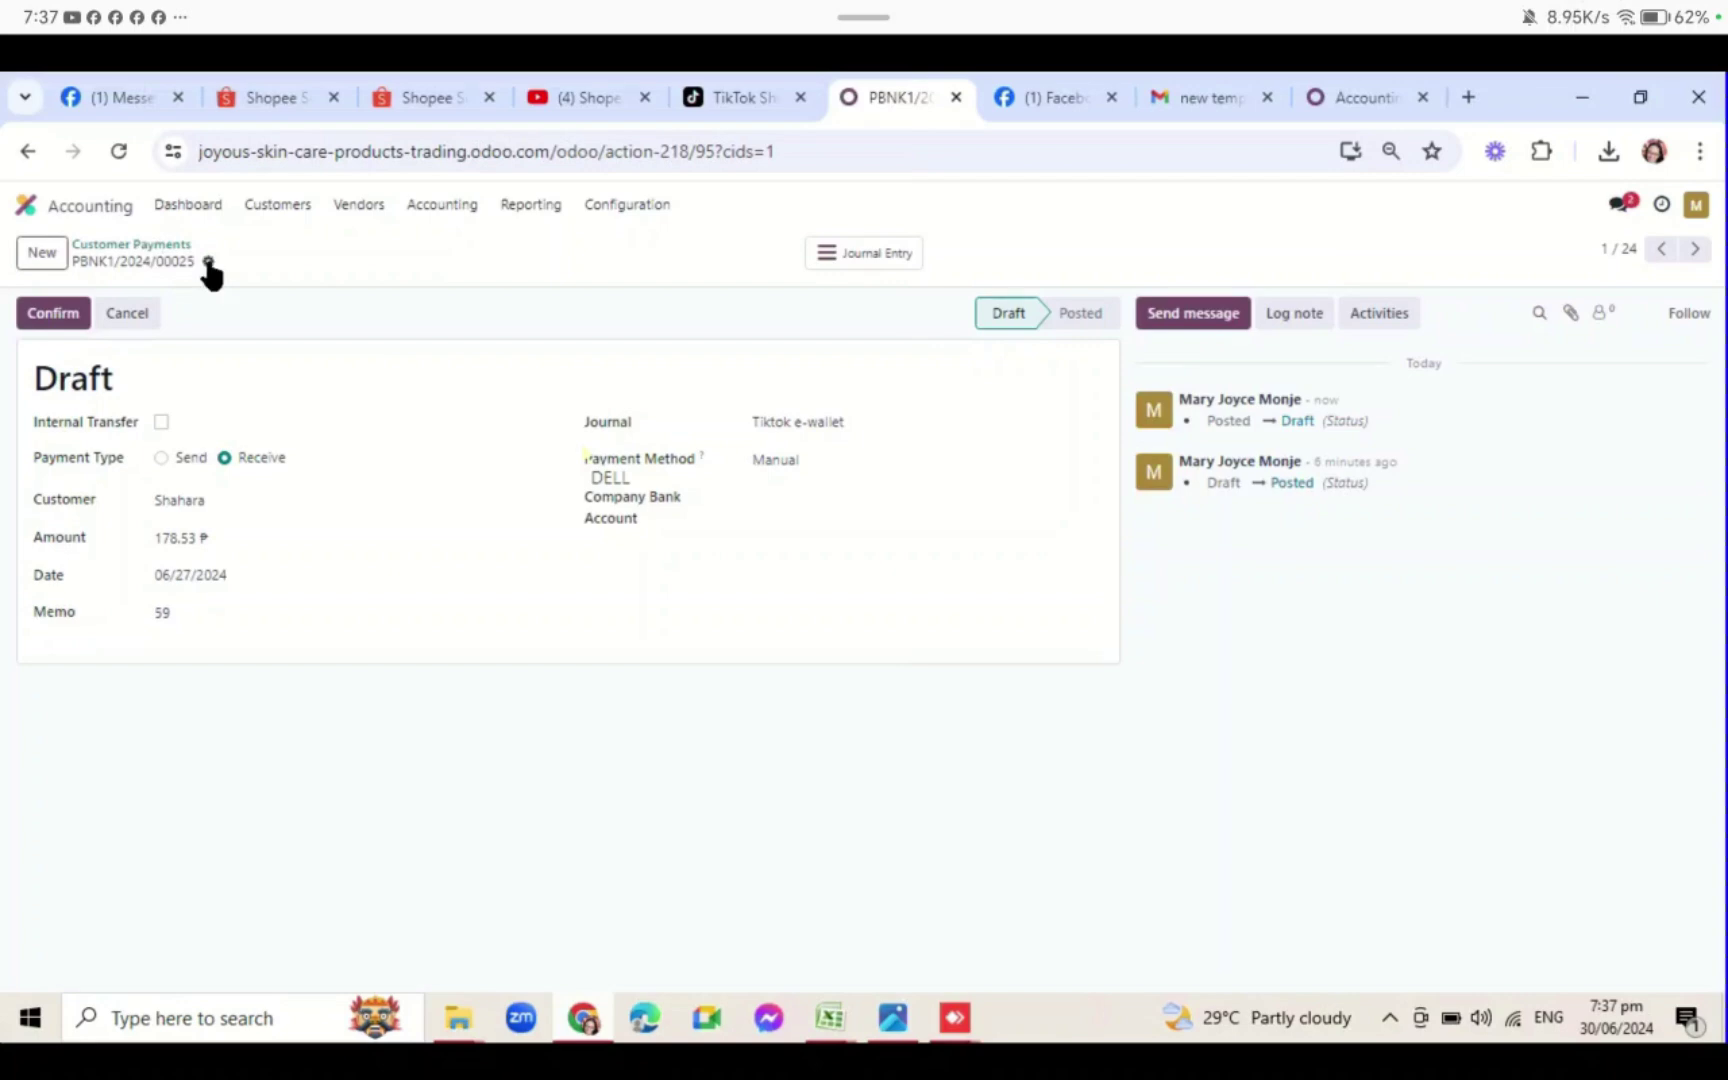
- Delete the 178.53 draft TikTok payment dated 06/27/2024 and return to the customer payments list
click(207, 262)
click(240, 372)
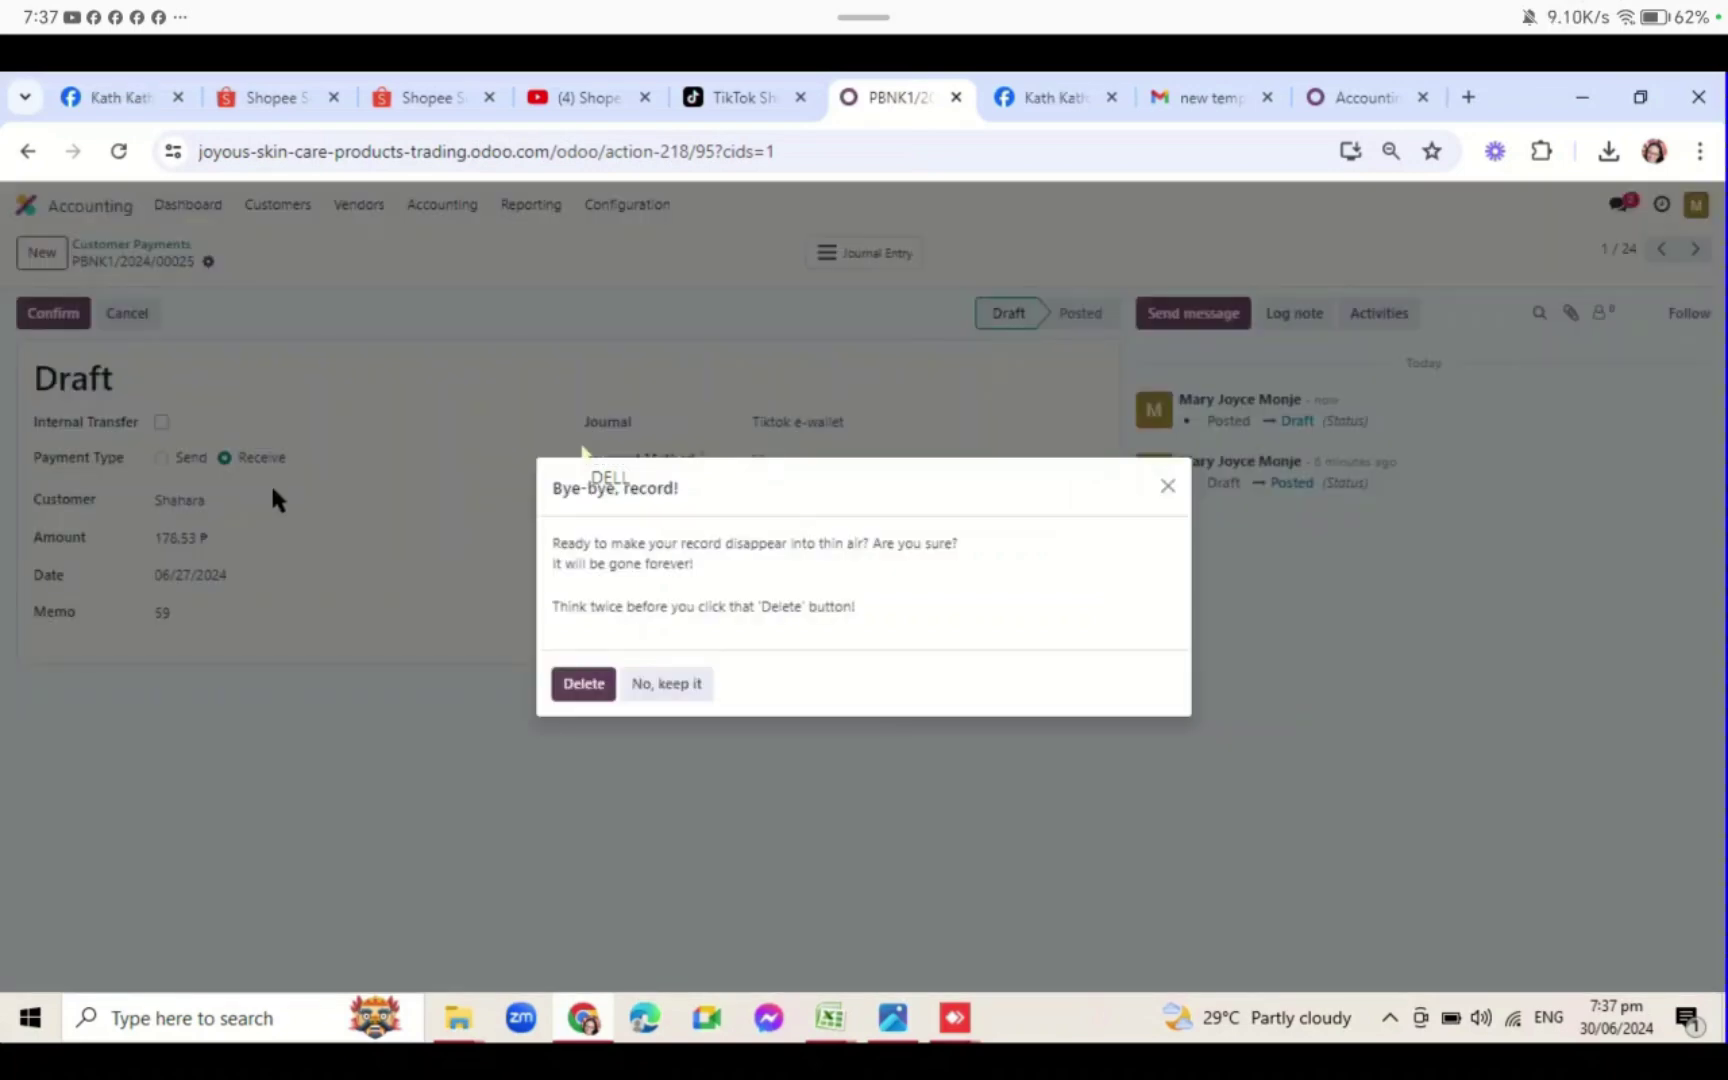
click(585, 684)
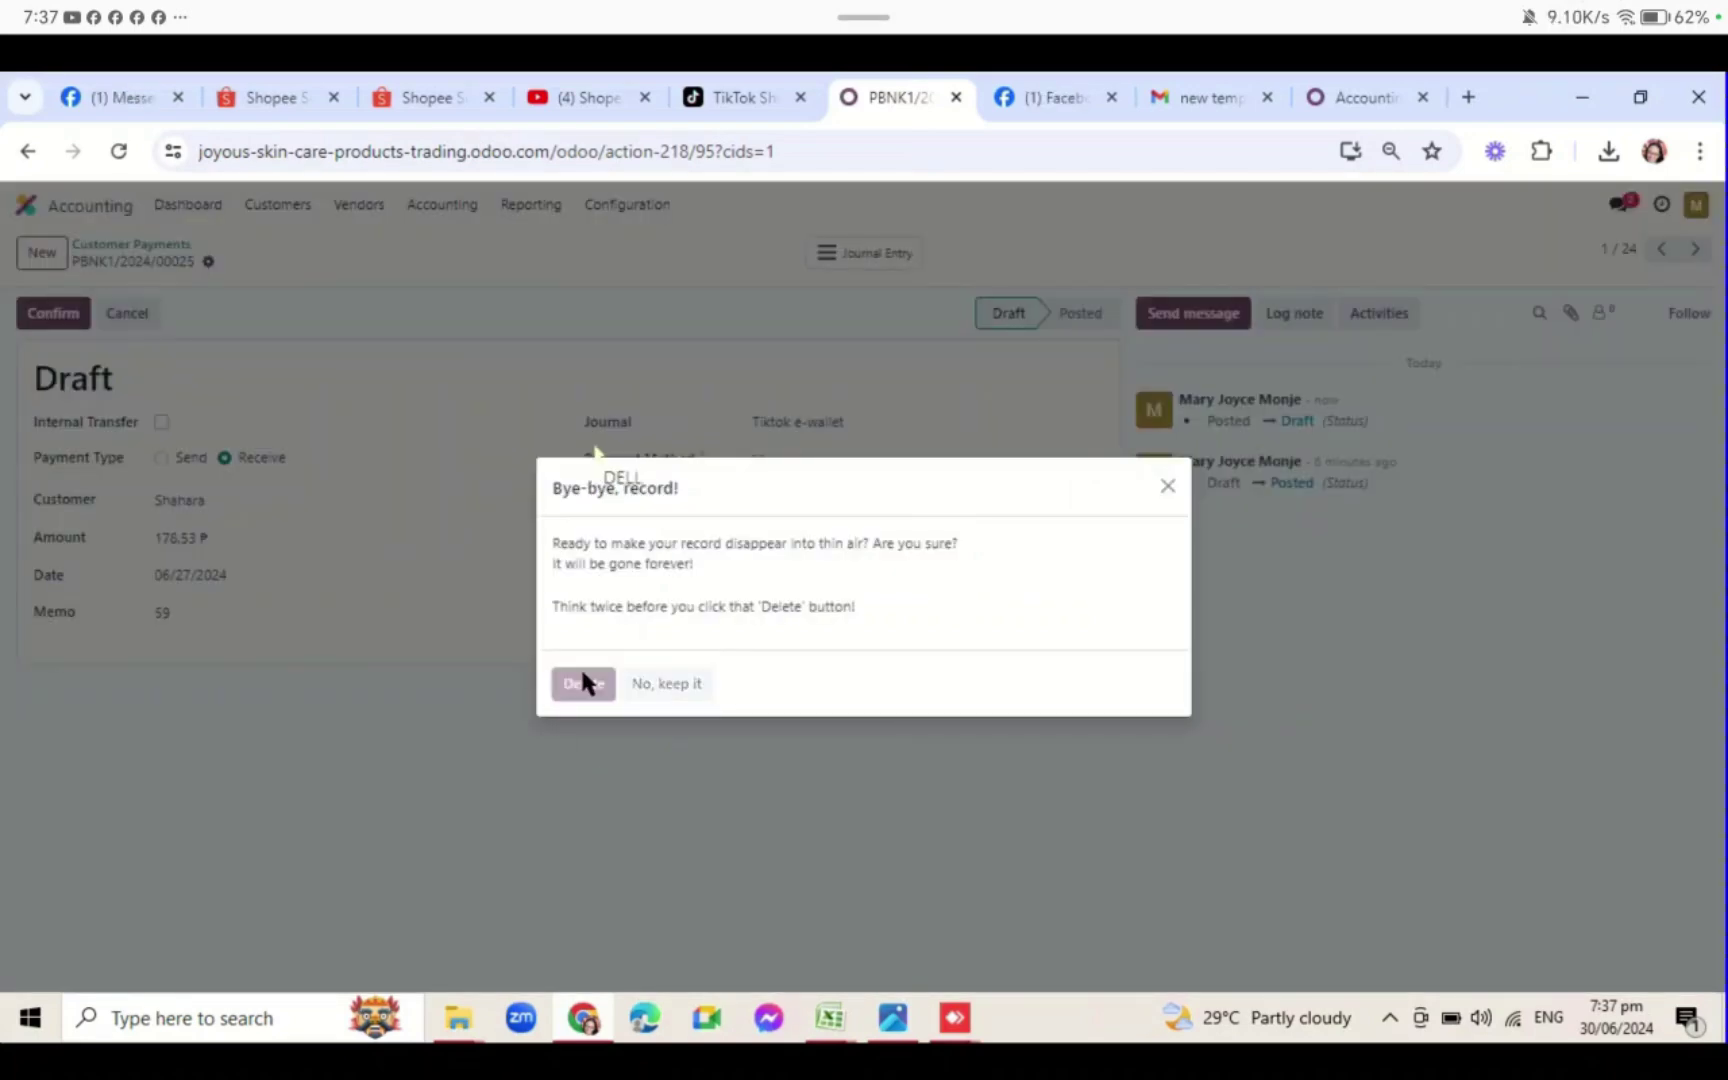
click(138, 246)
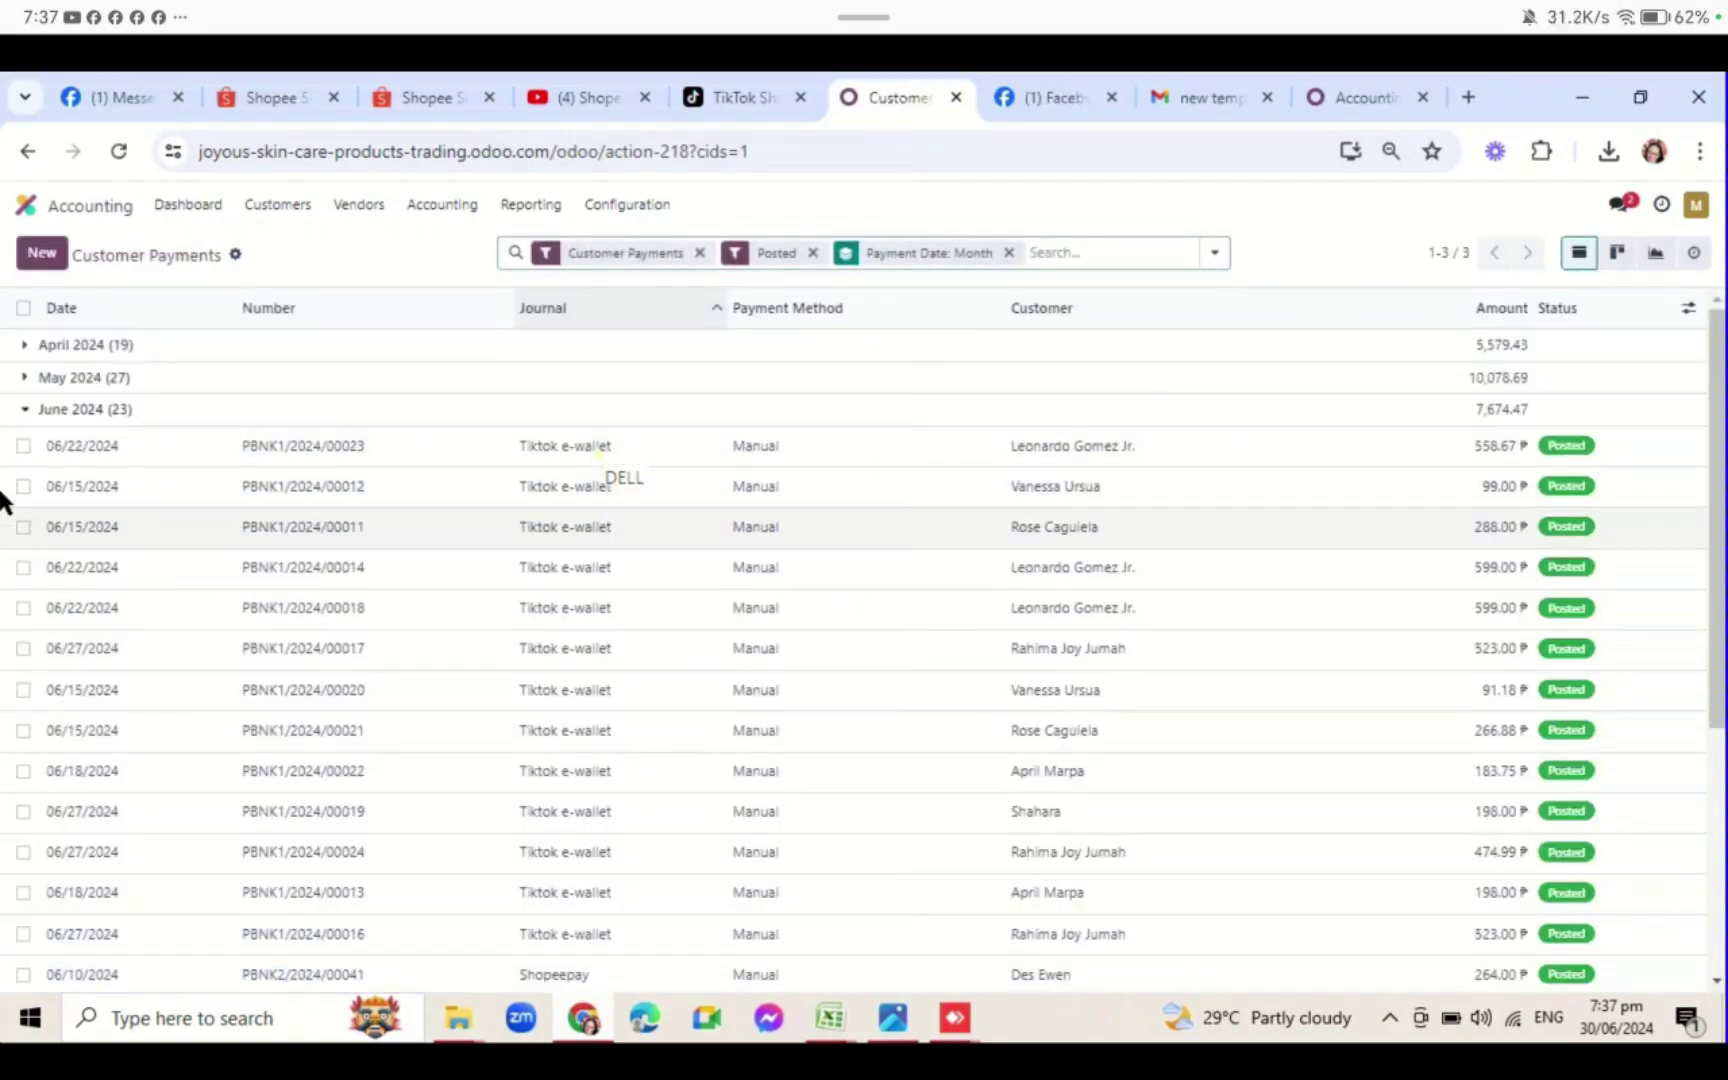
- Reset the posted 558.67 TikTok payment dated 06/22/2024 to draft and return to the customer payments list
click(23, 446)
click(118, 452)
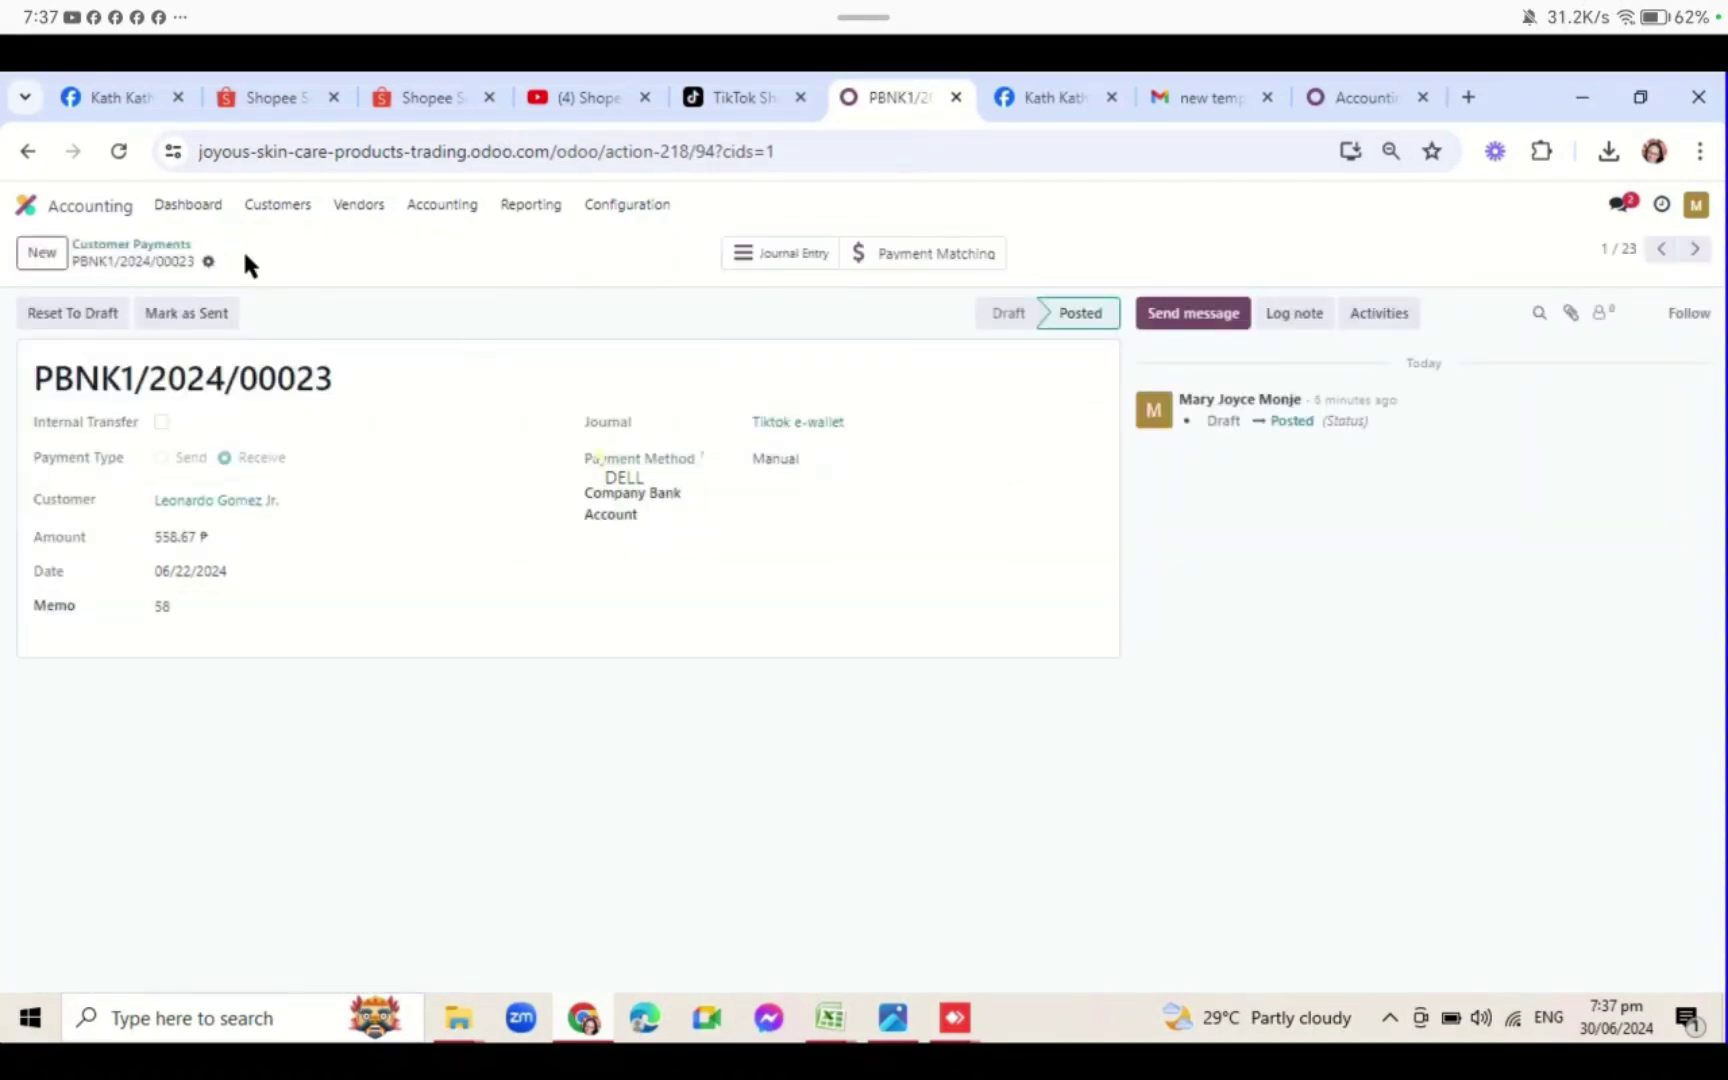
click(100, 313)
click(170, 250)
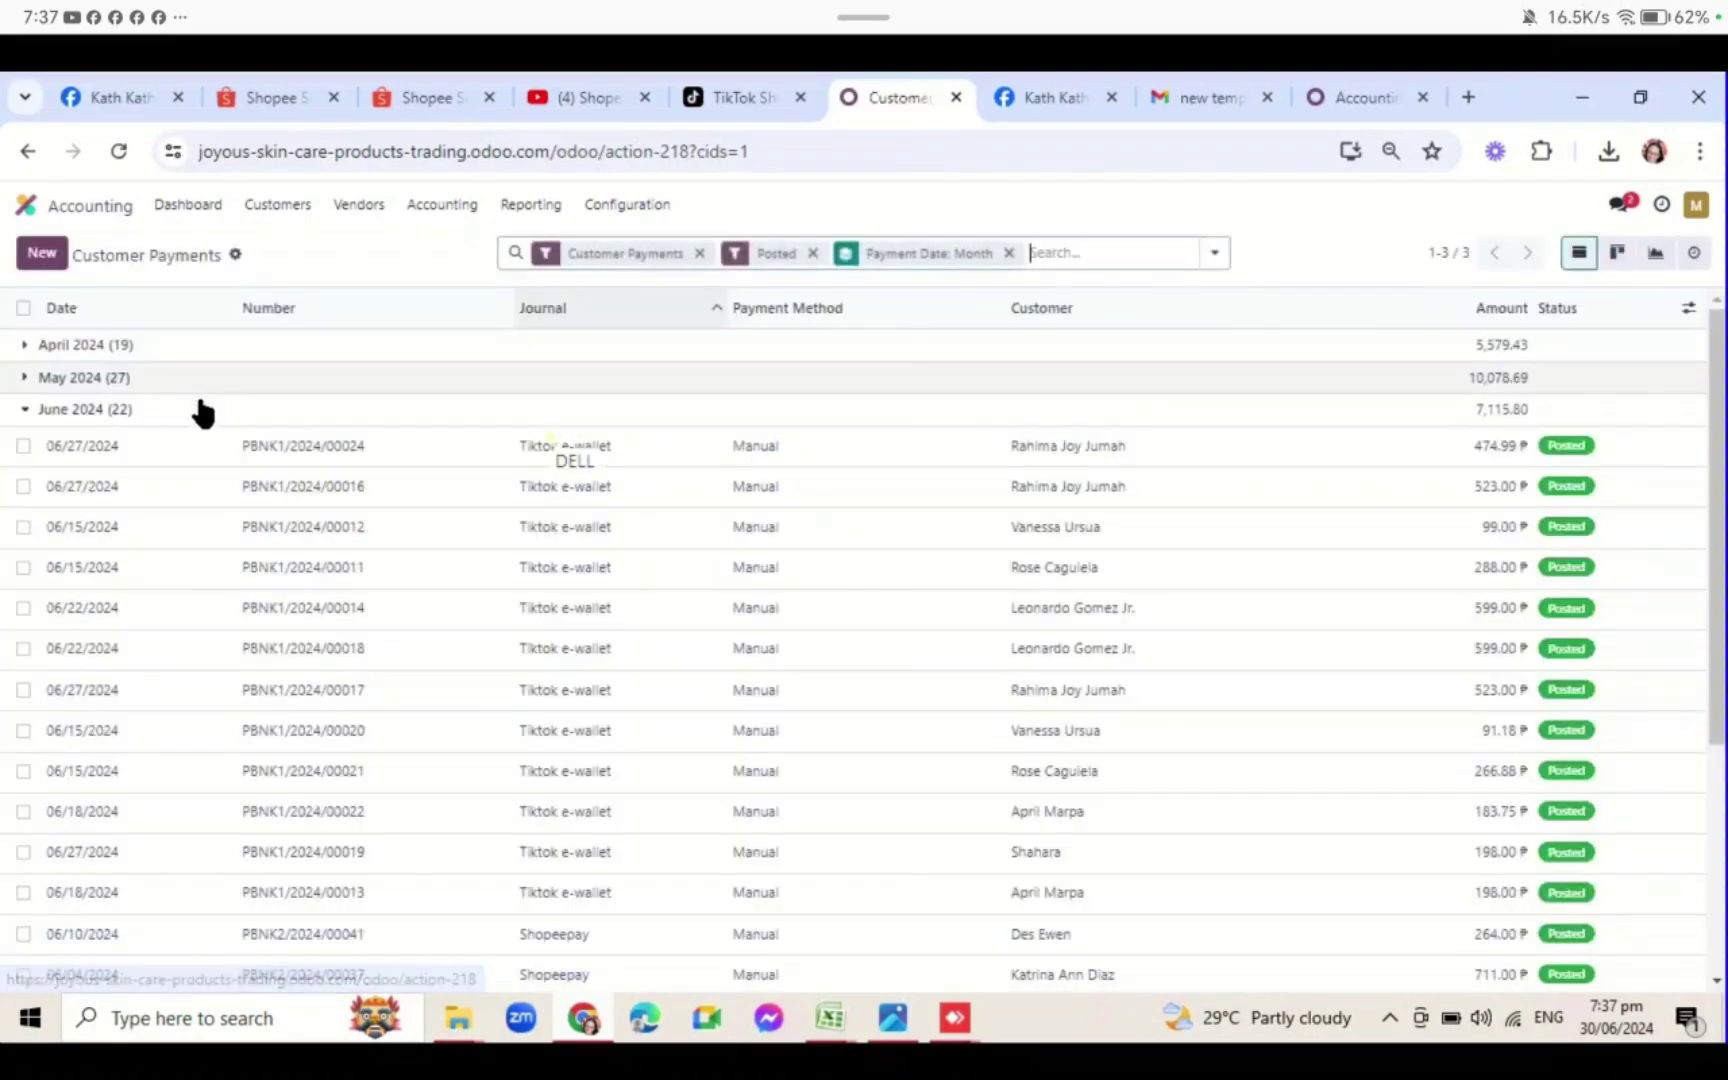
- Reset the posted 474.99 TikTok payment dated 06/27/2024 to draft and return to the customer payments list
click(107, 450)
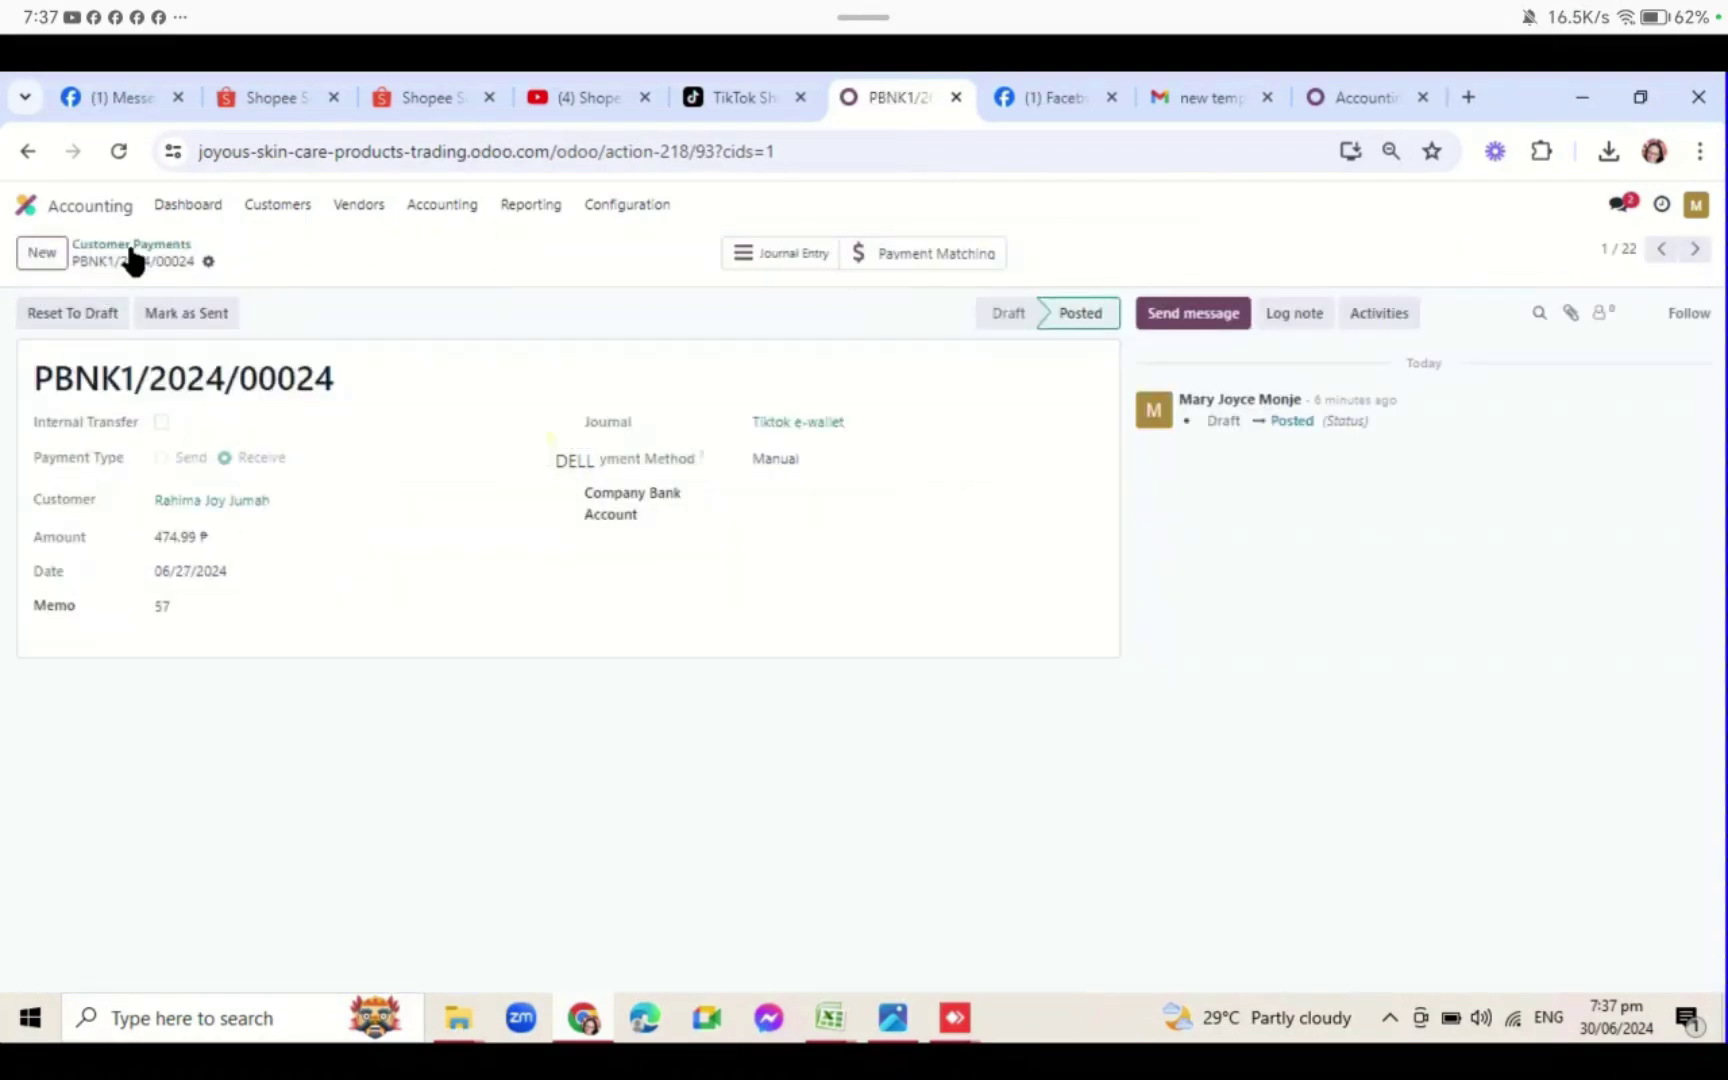
click(78, 314)
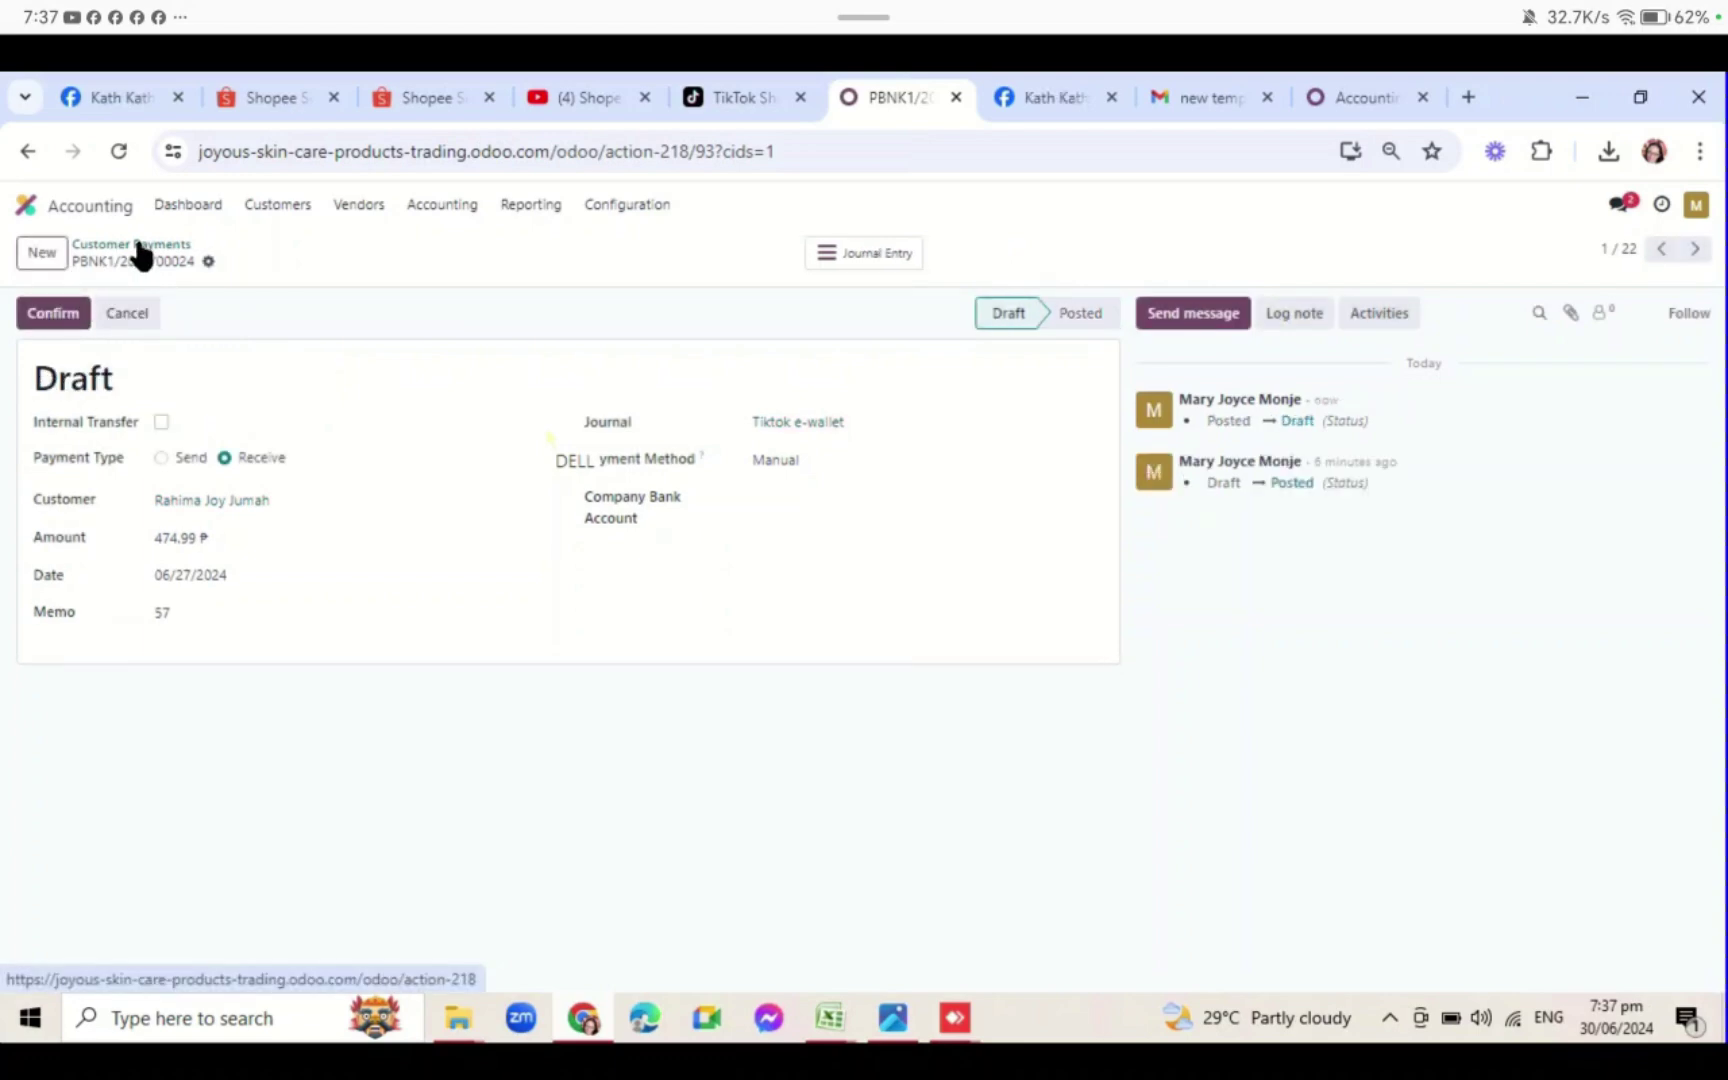
click(136, 246)
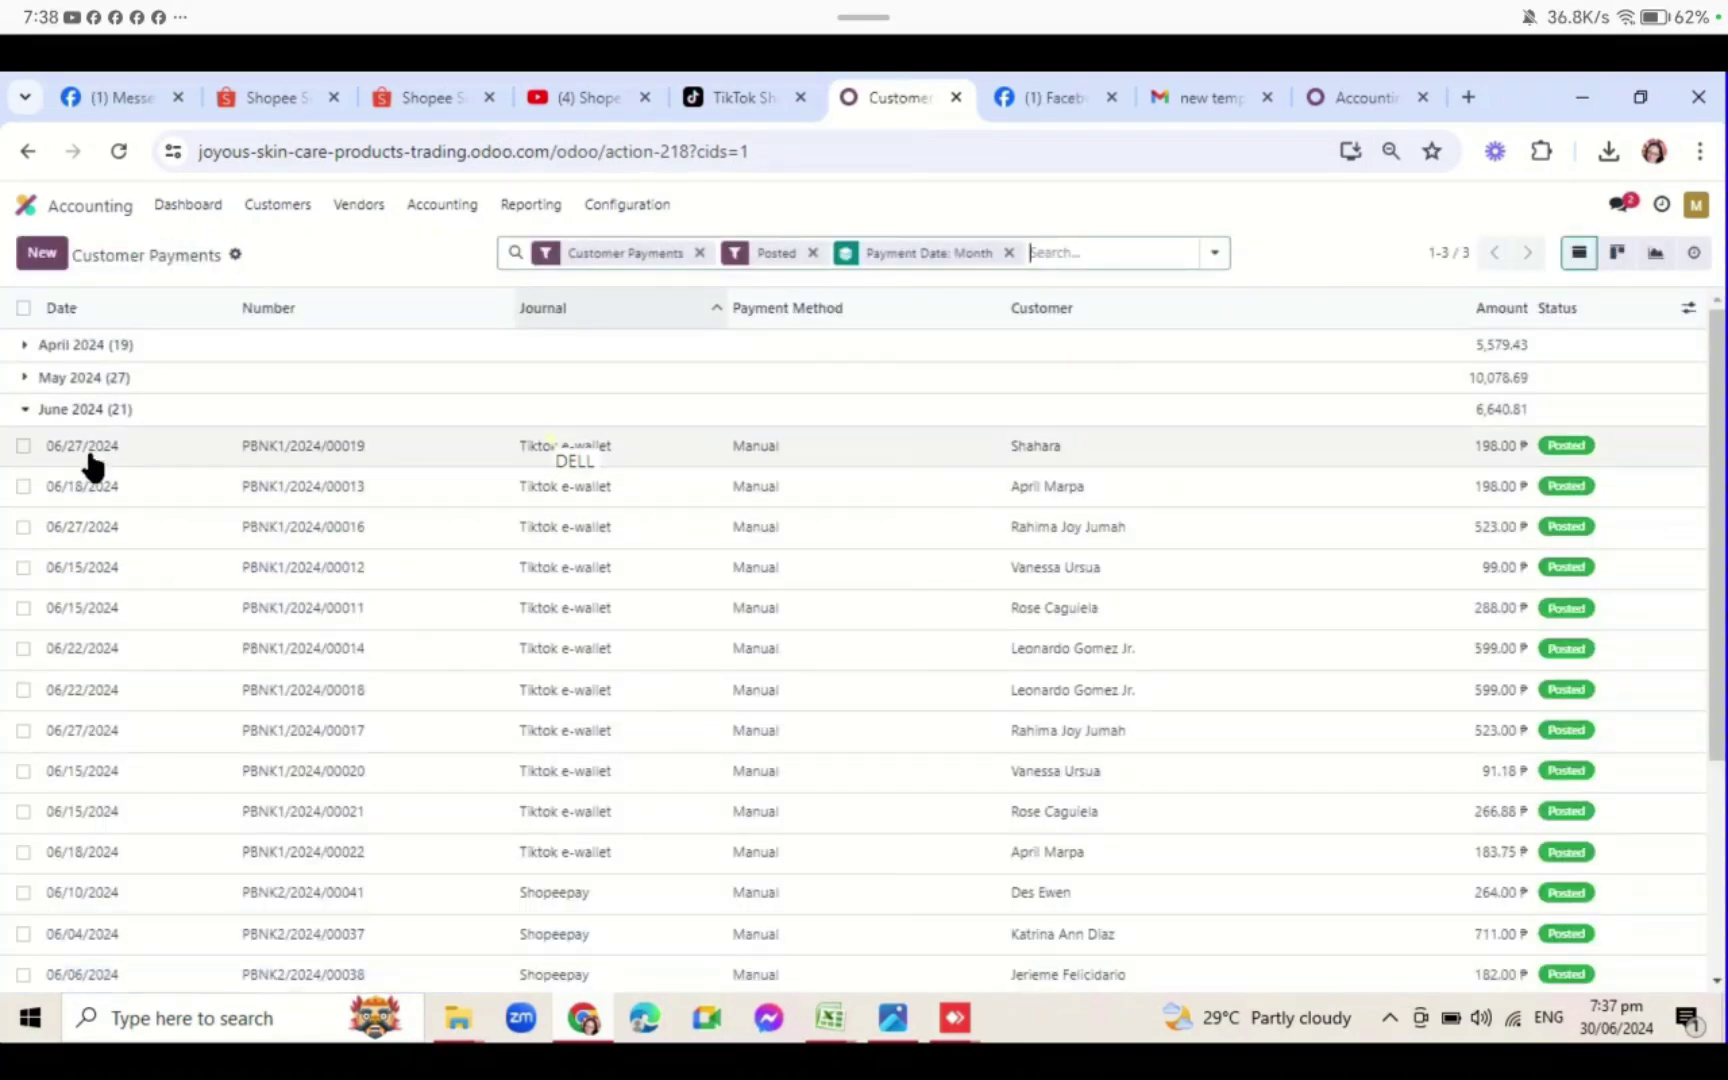
- Review the posted 198.00 TikTok payment dated 06/27/2024, reset it to draft and return to the customer payments list
click(88, 455)
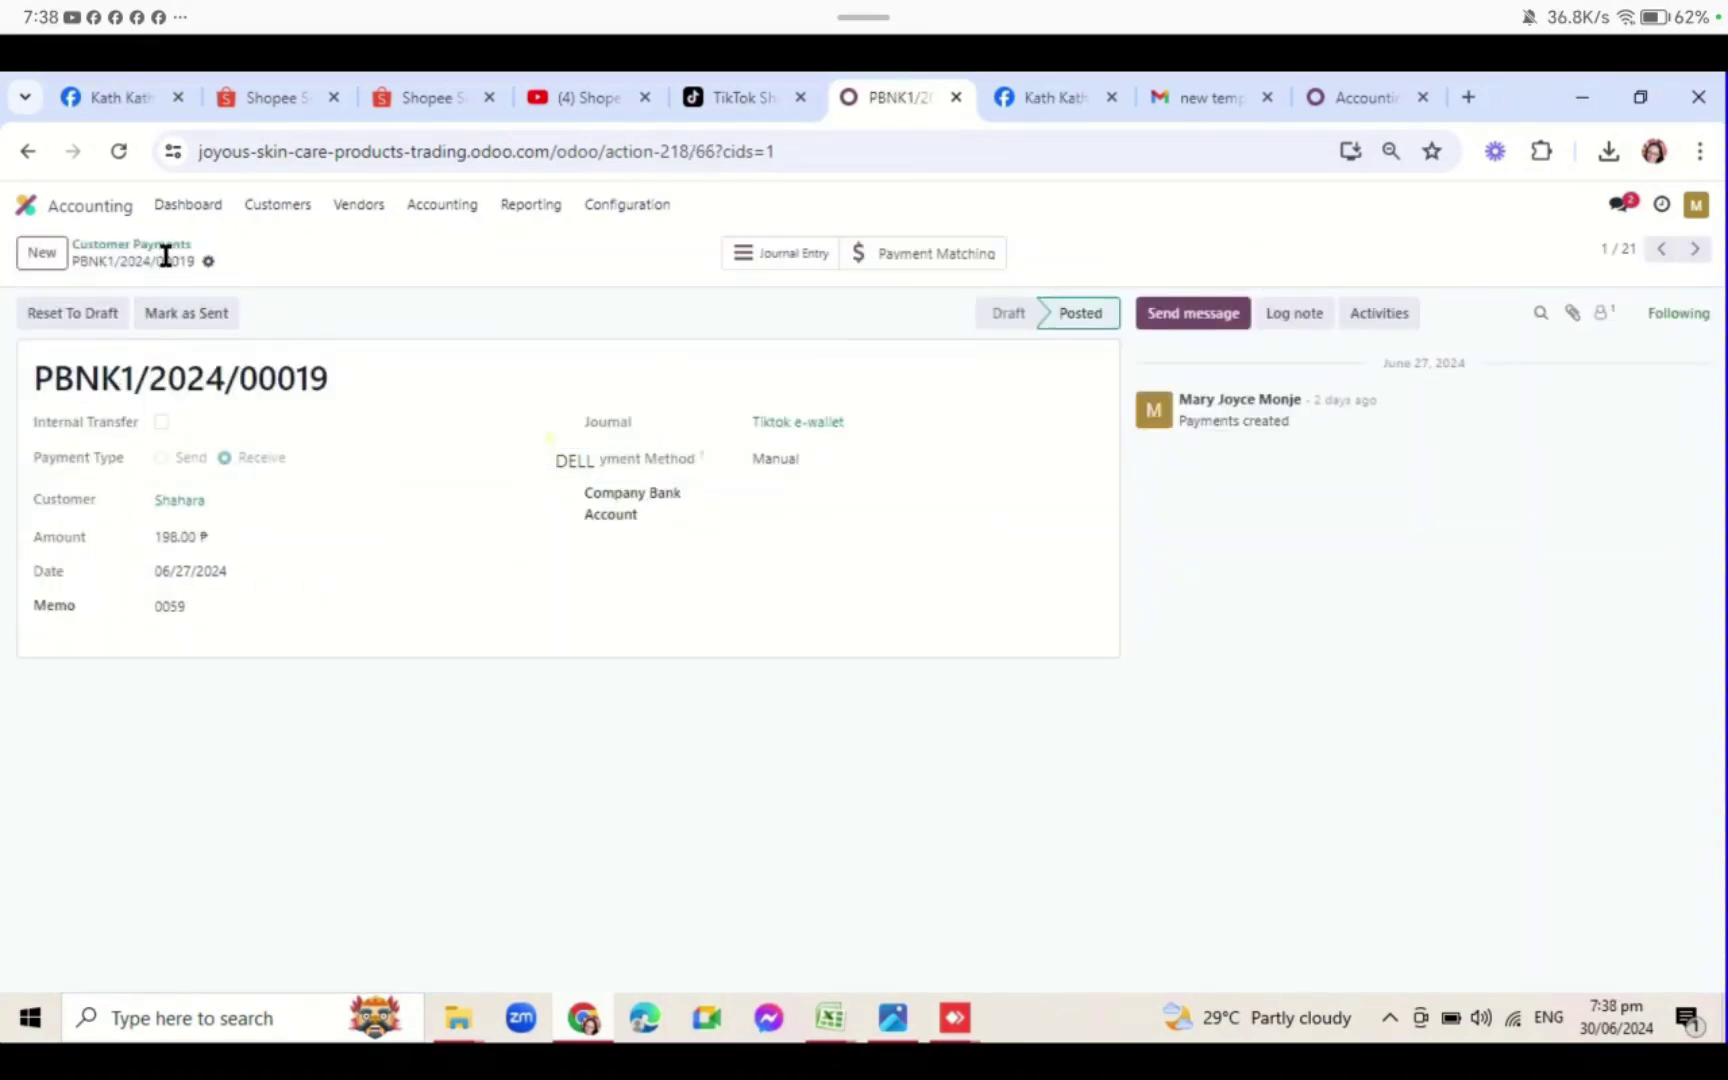
click(170, 256)
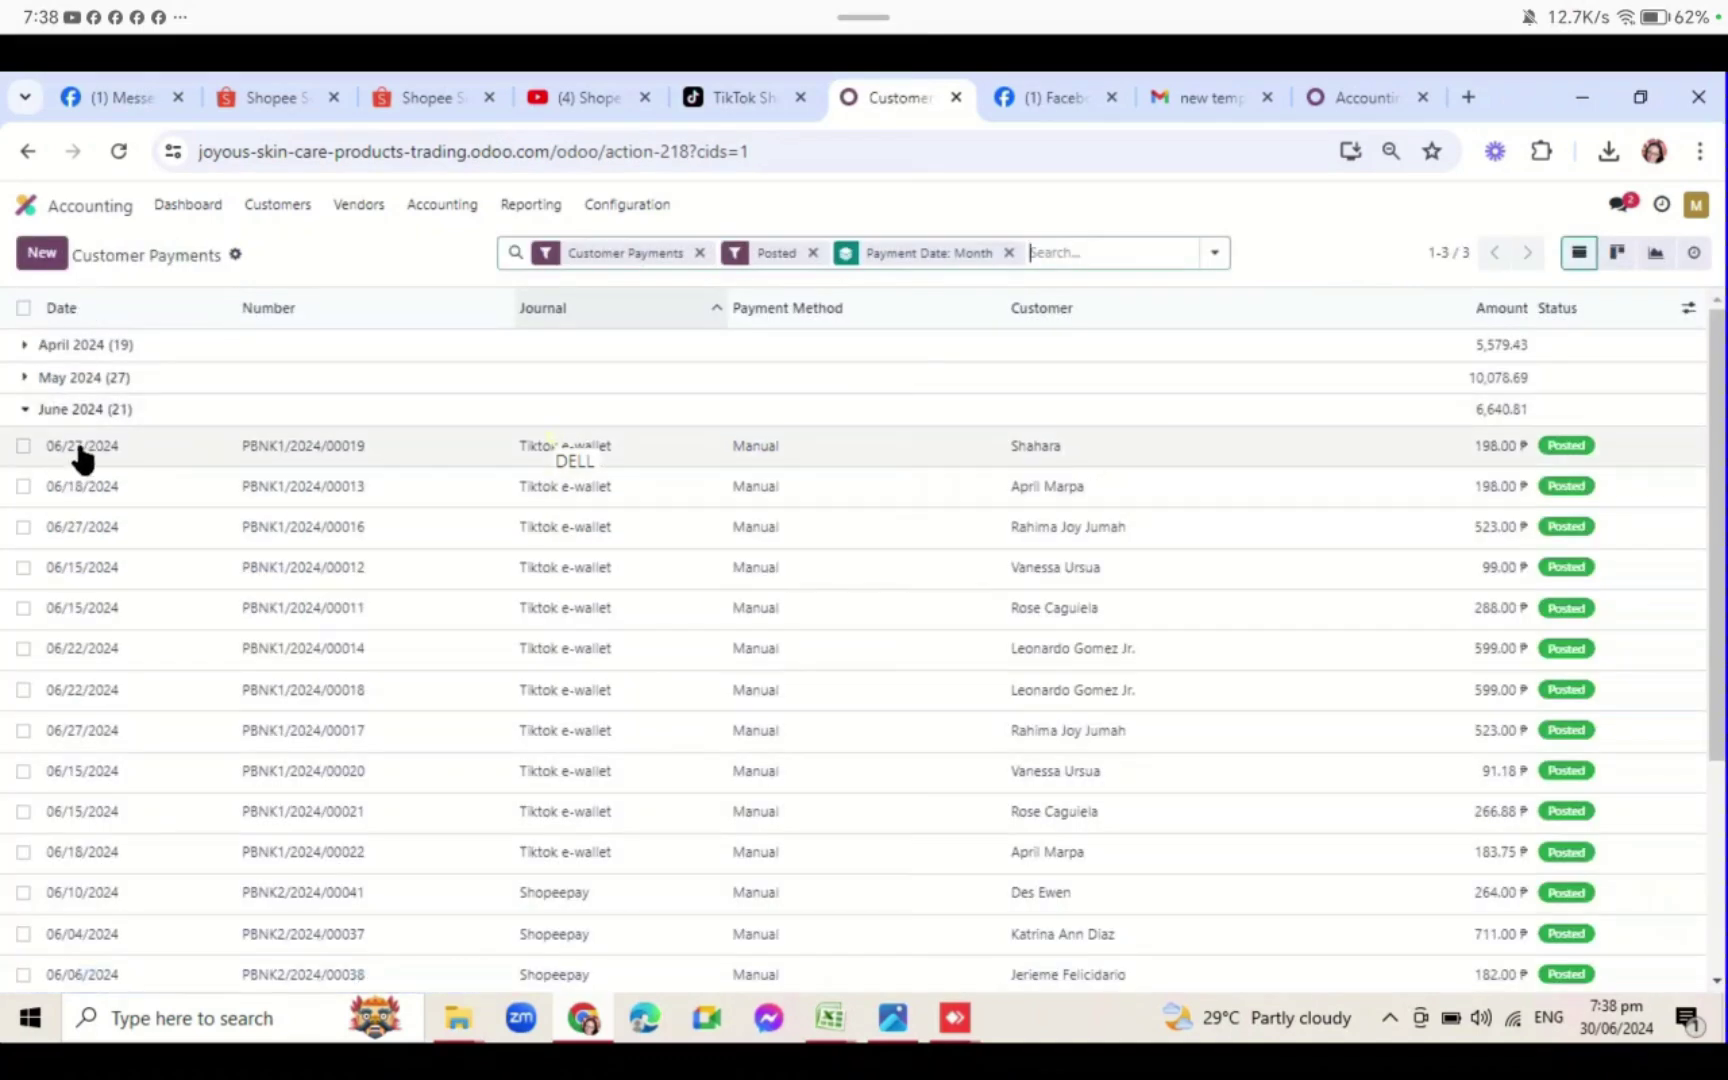
click(77, 455)
click(95, 316)
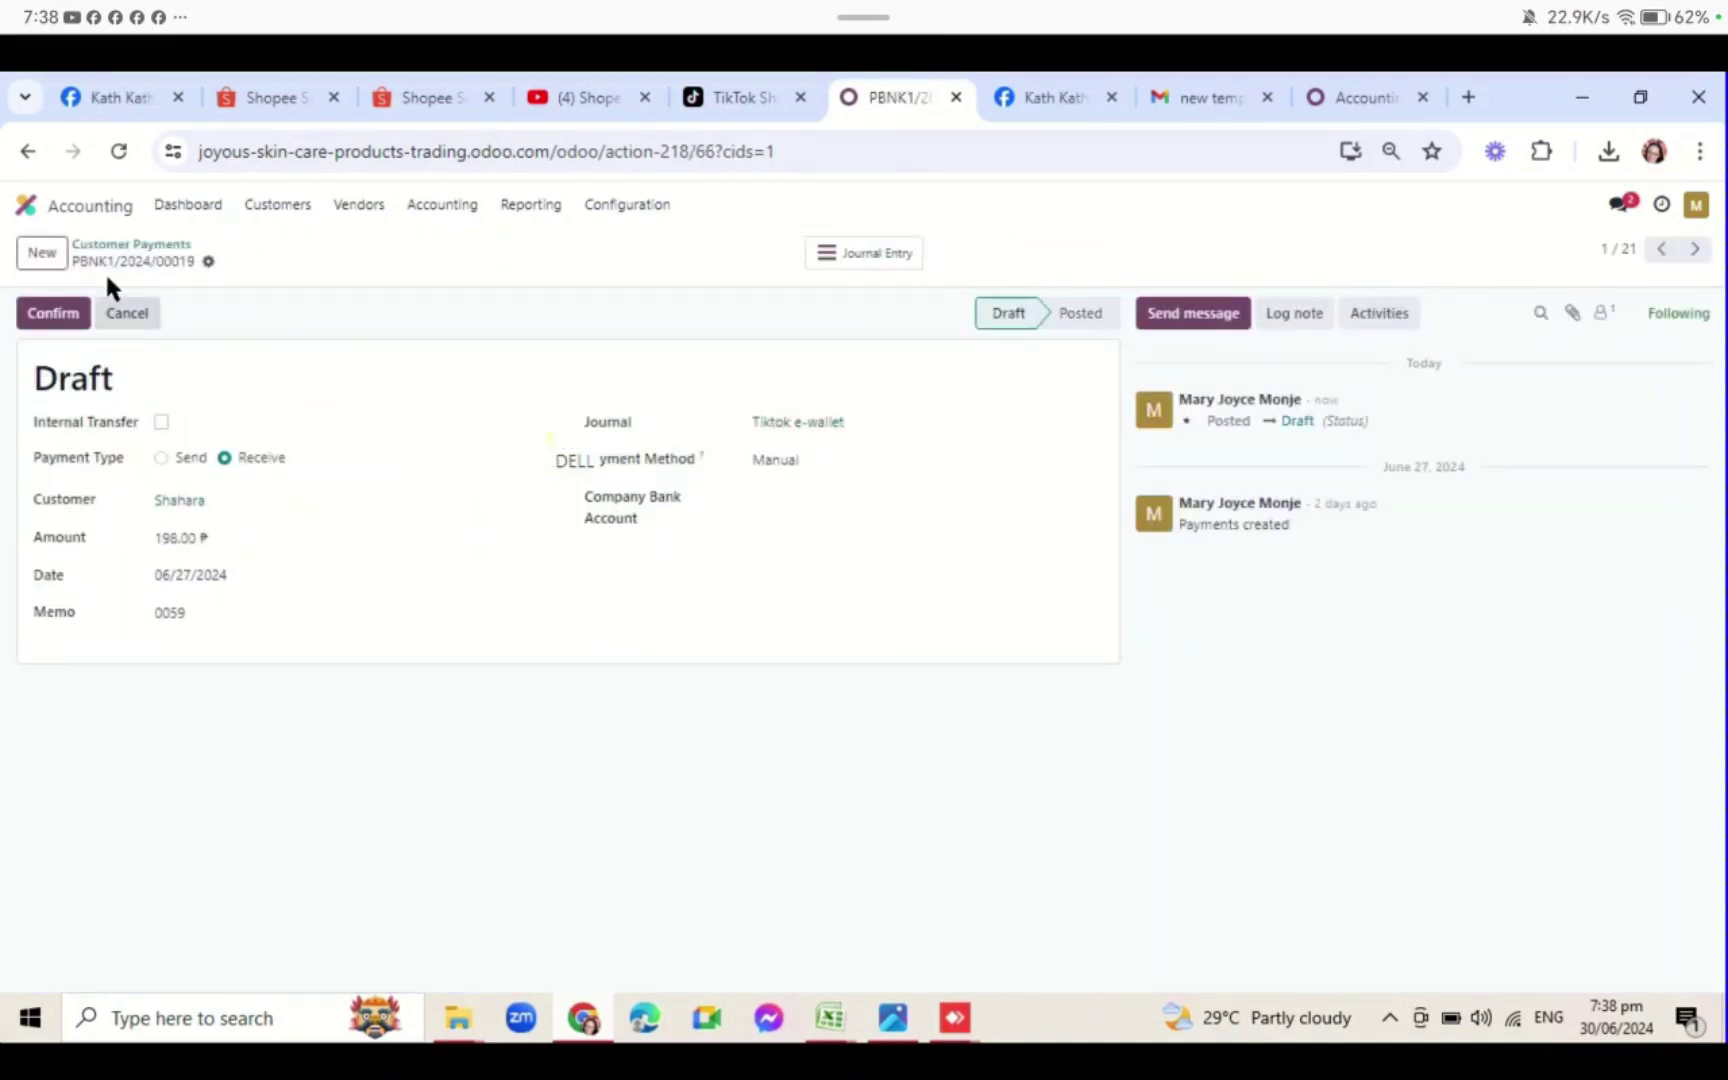
click(148, 252)
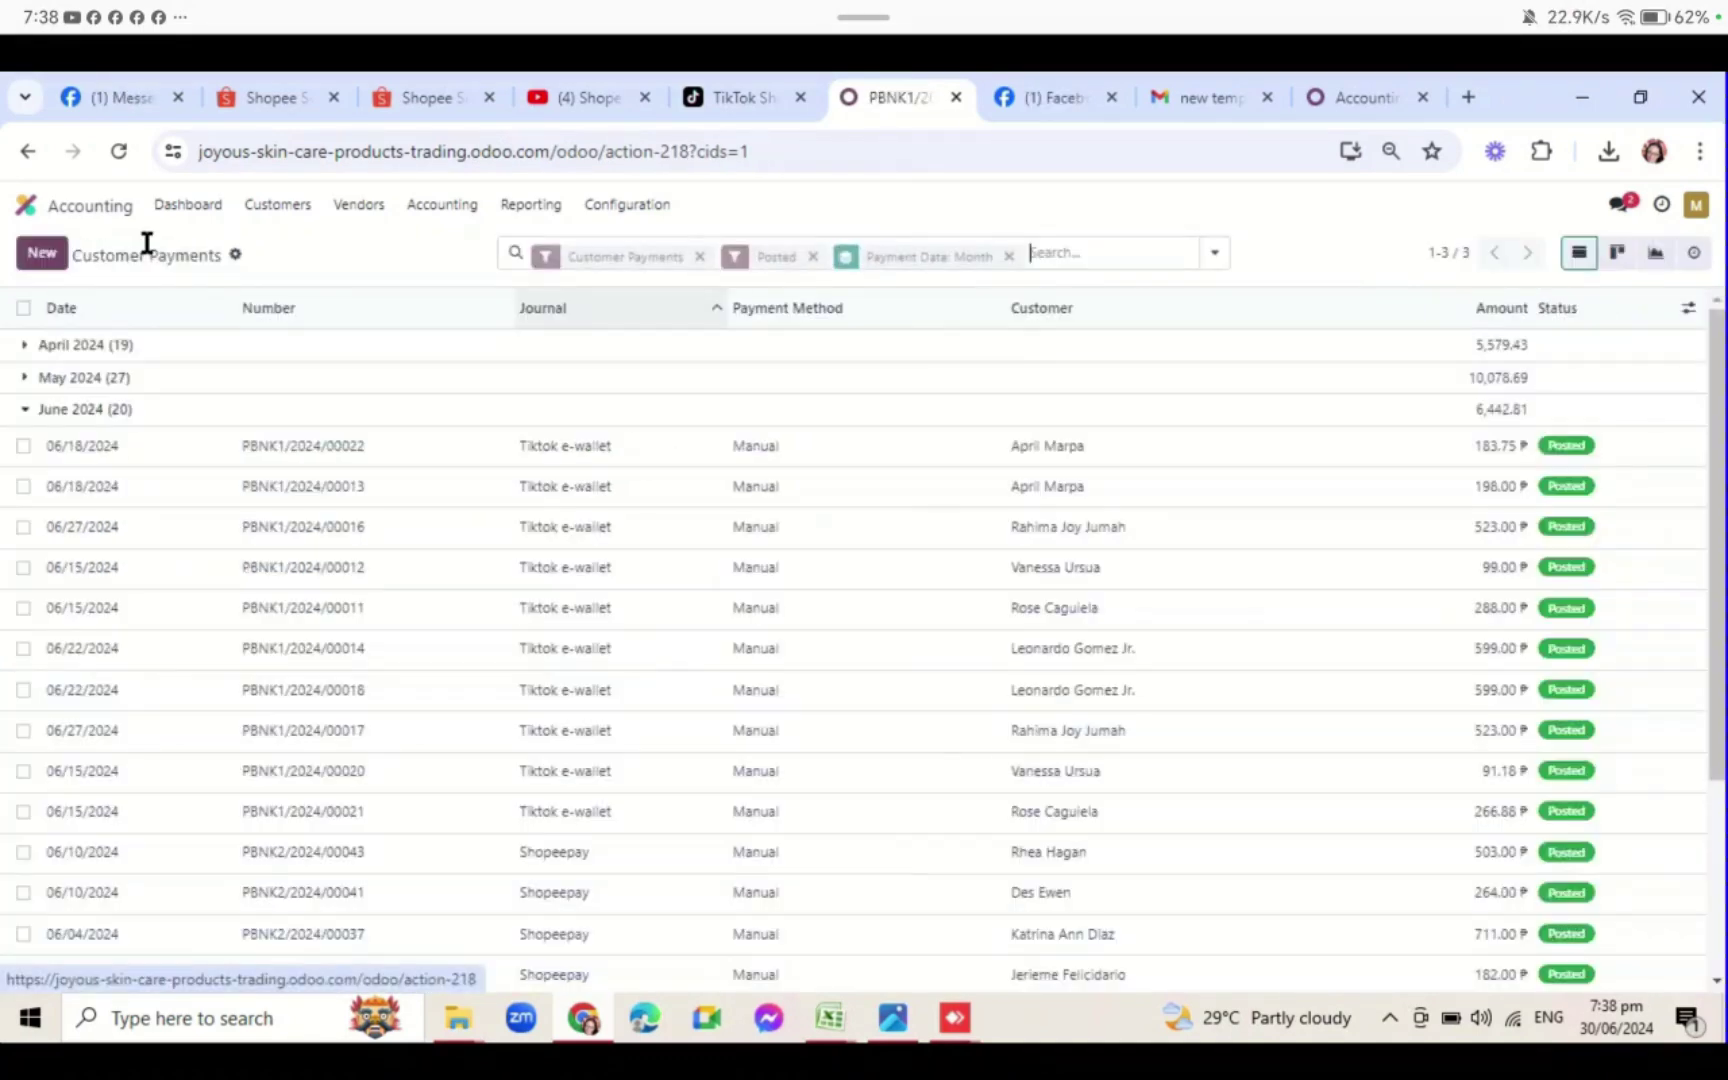
- Review the posted 183.75 TikTok payment dated 06/18/2024, reset it to draft and return to the customer payments list
click(104, 452)
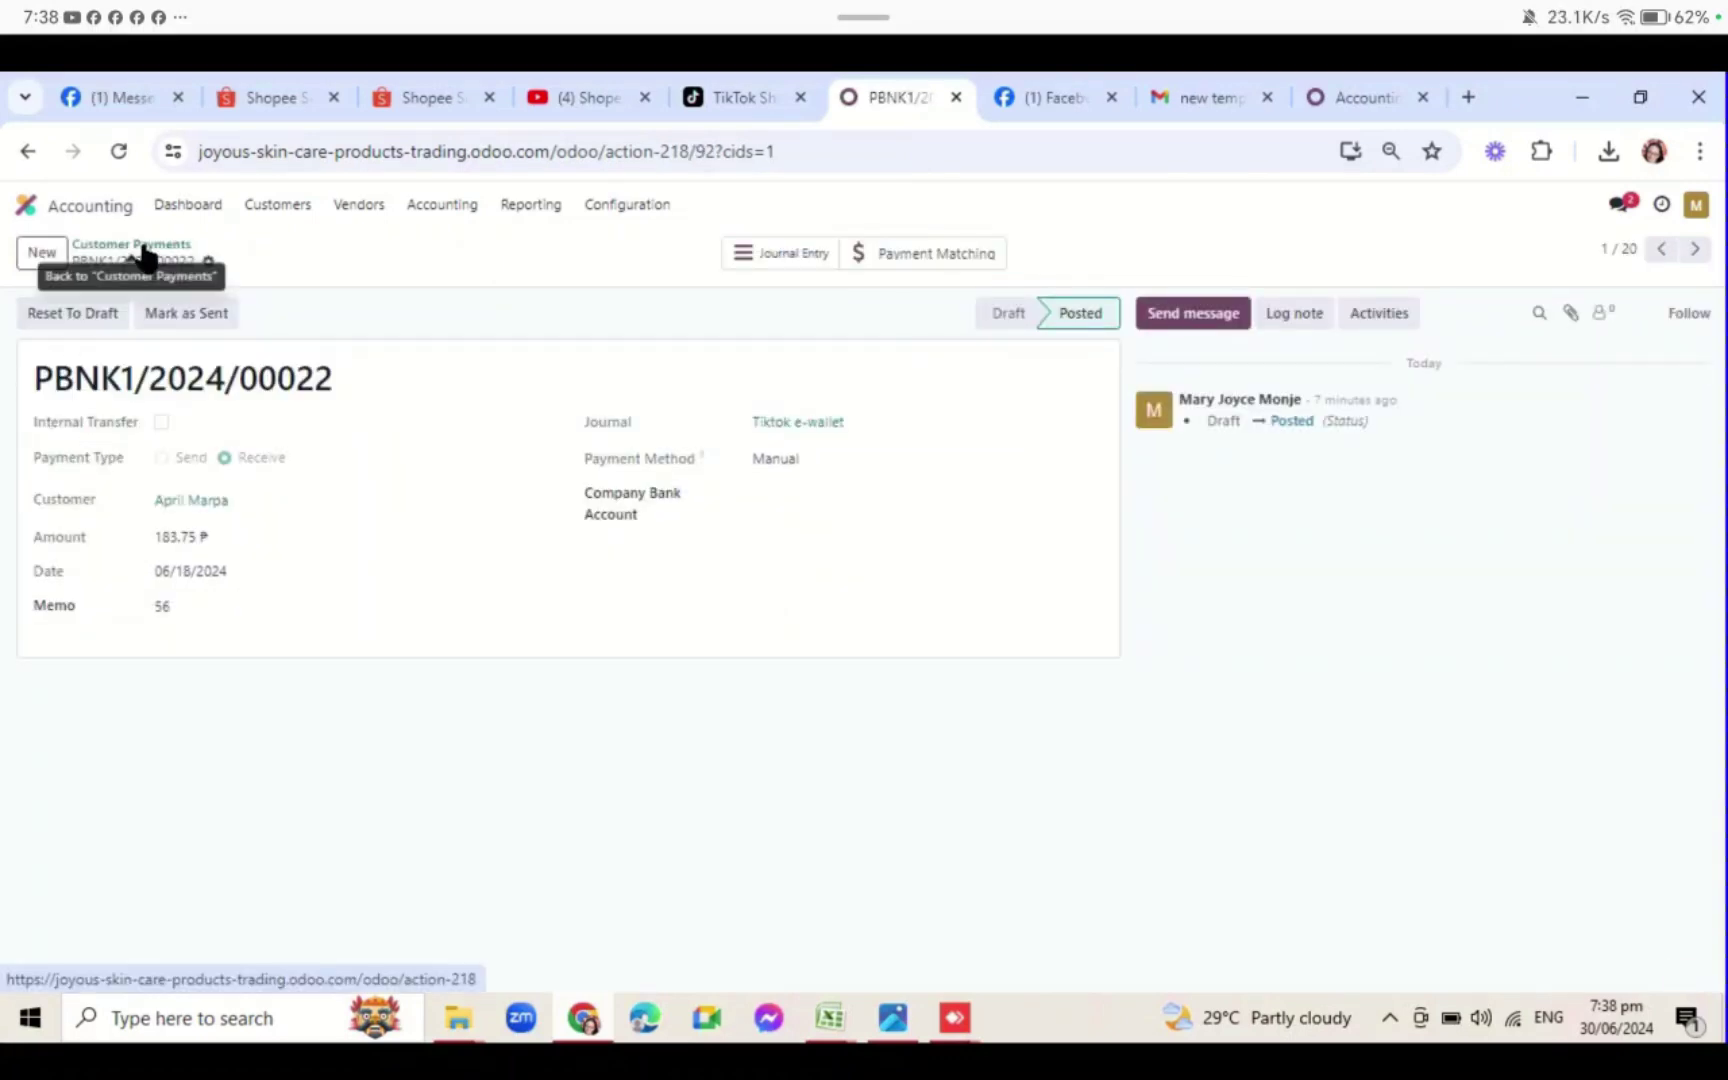
click(146, 250)
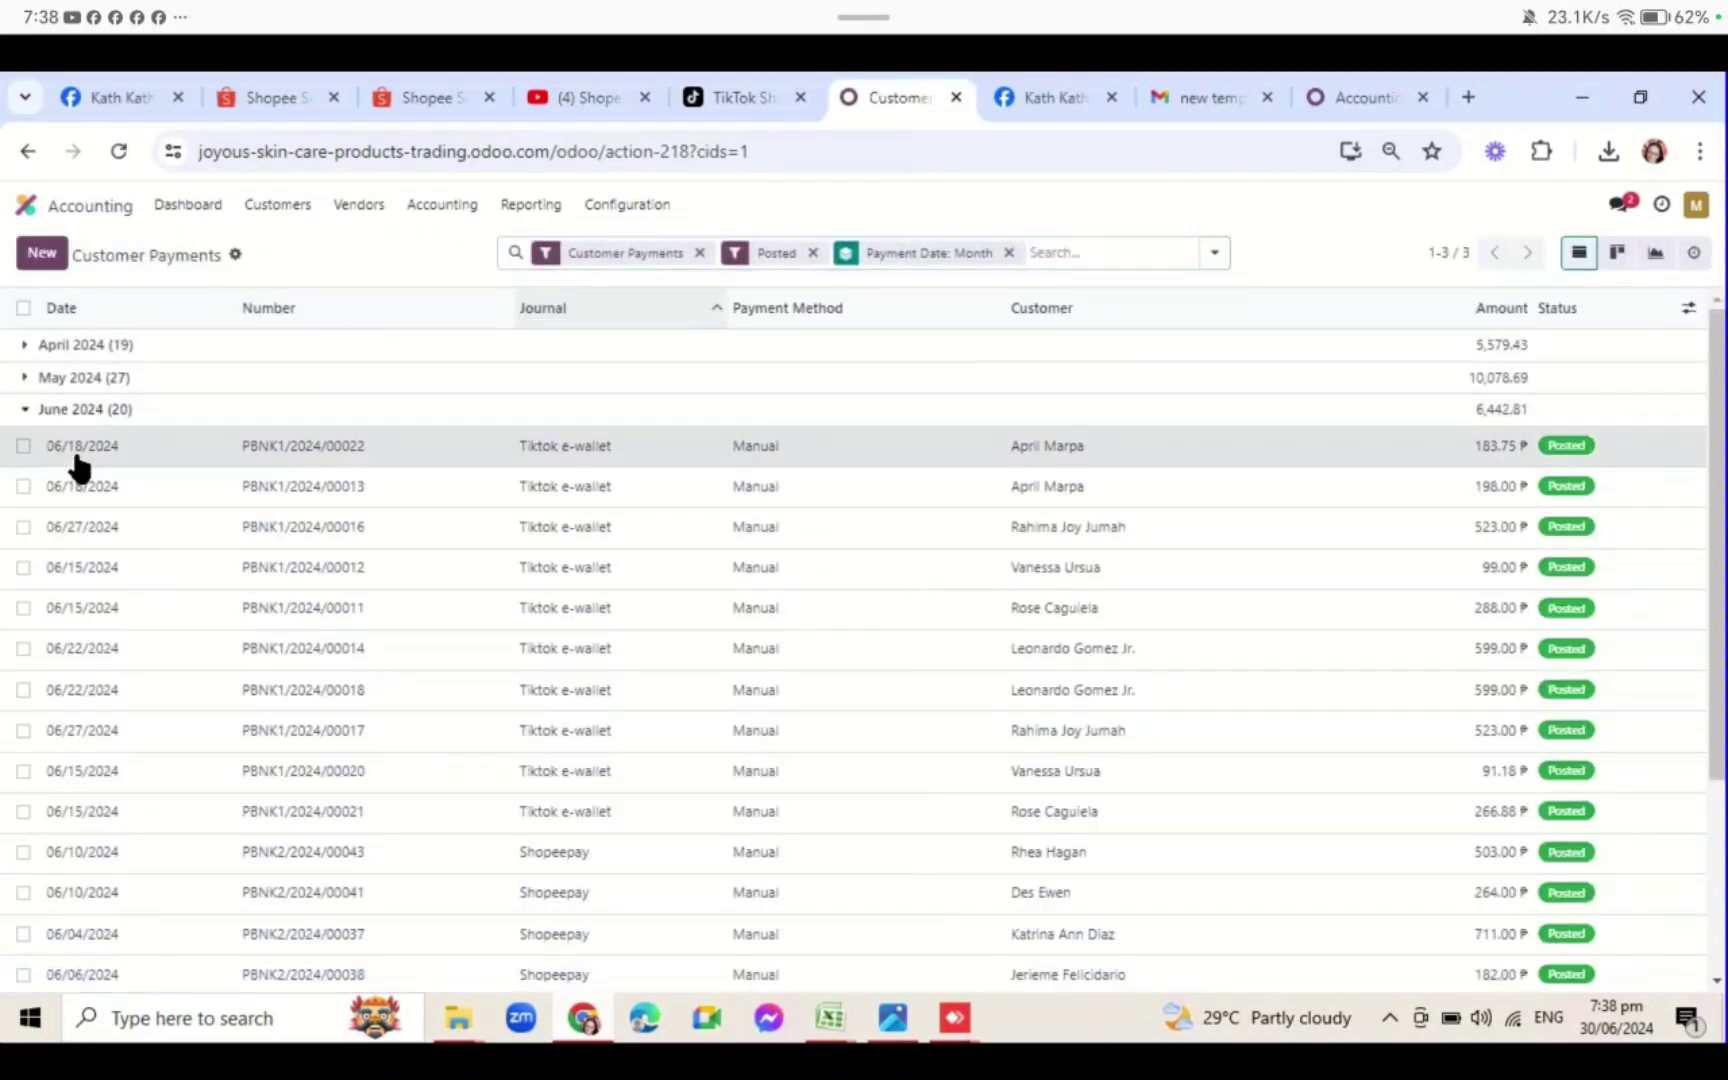
click(80, 450)
click(72, 311)
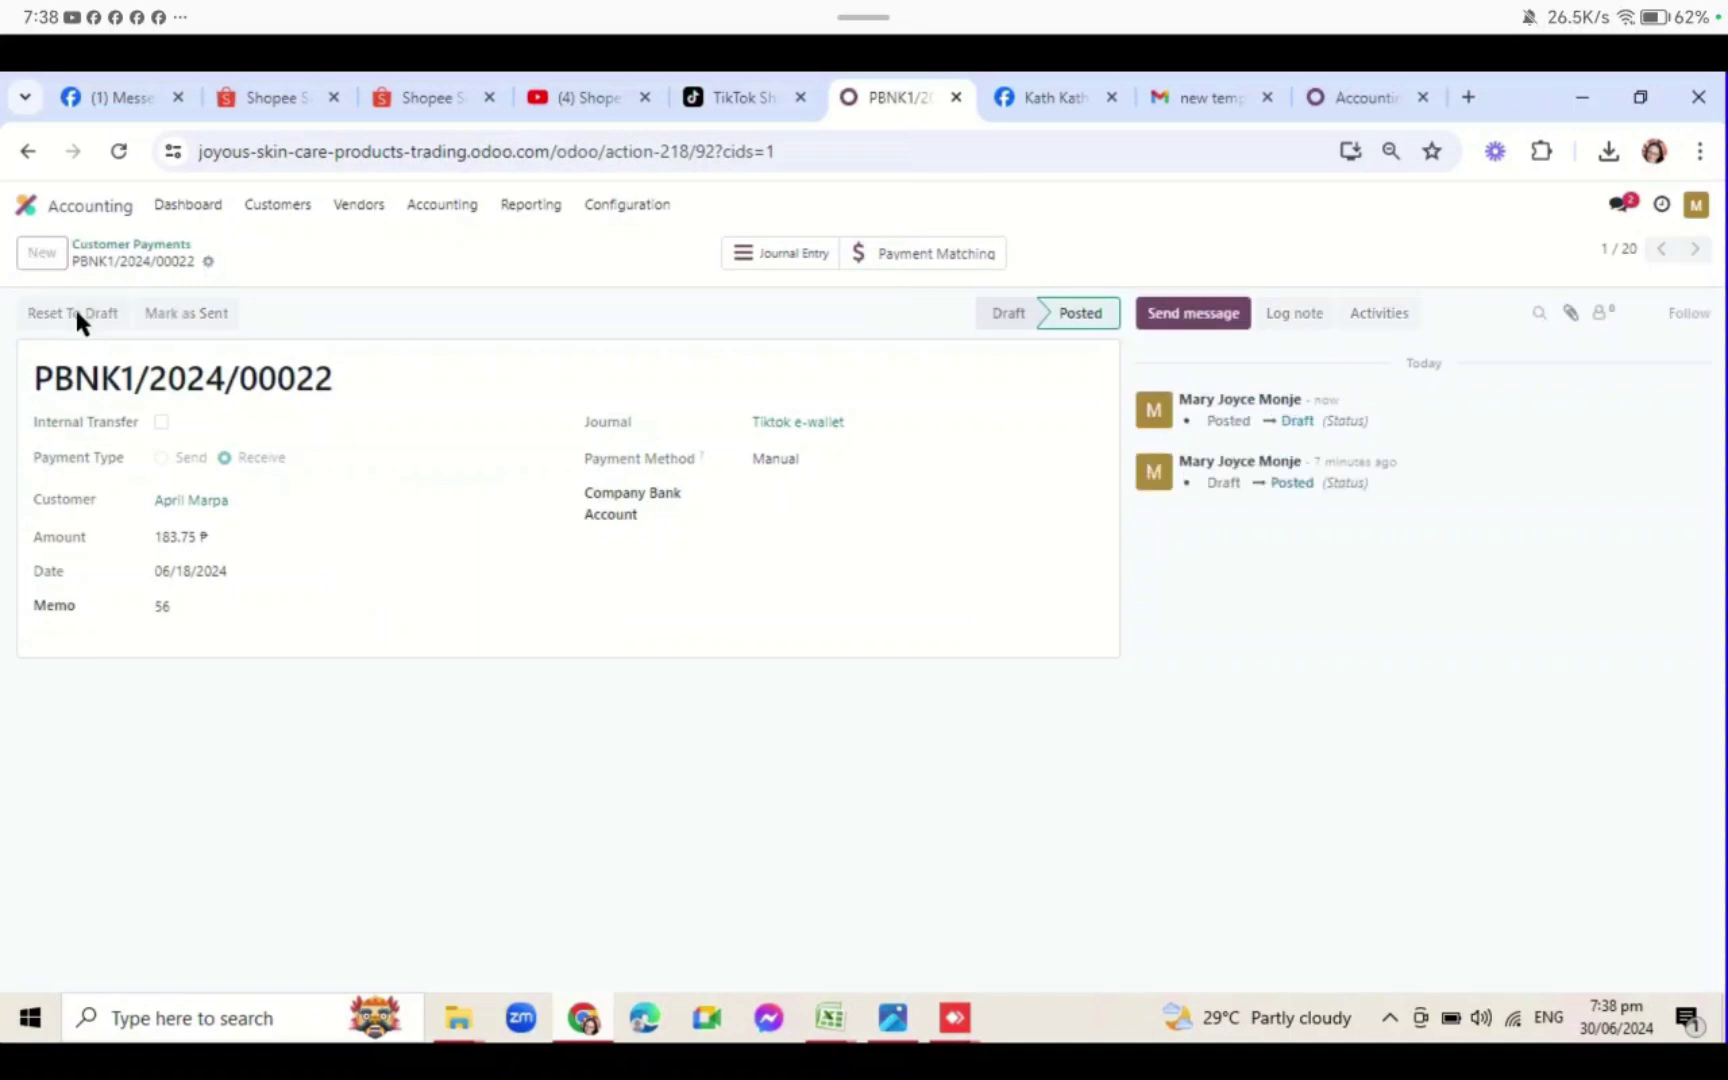
click(152, 248)
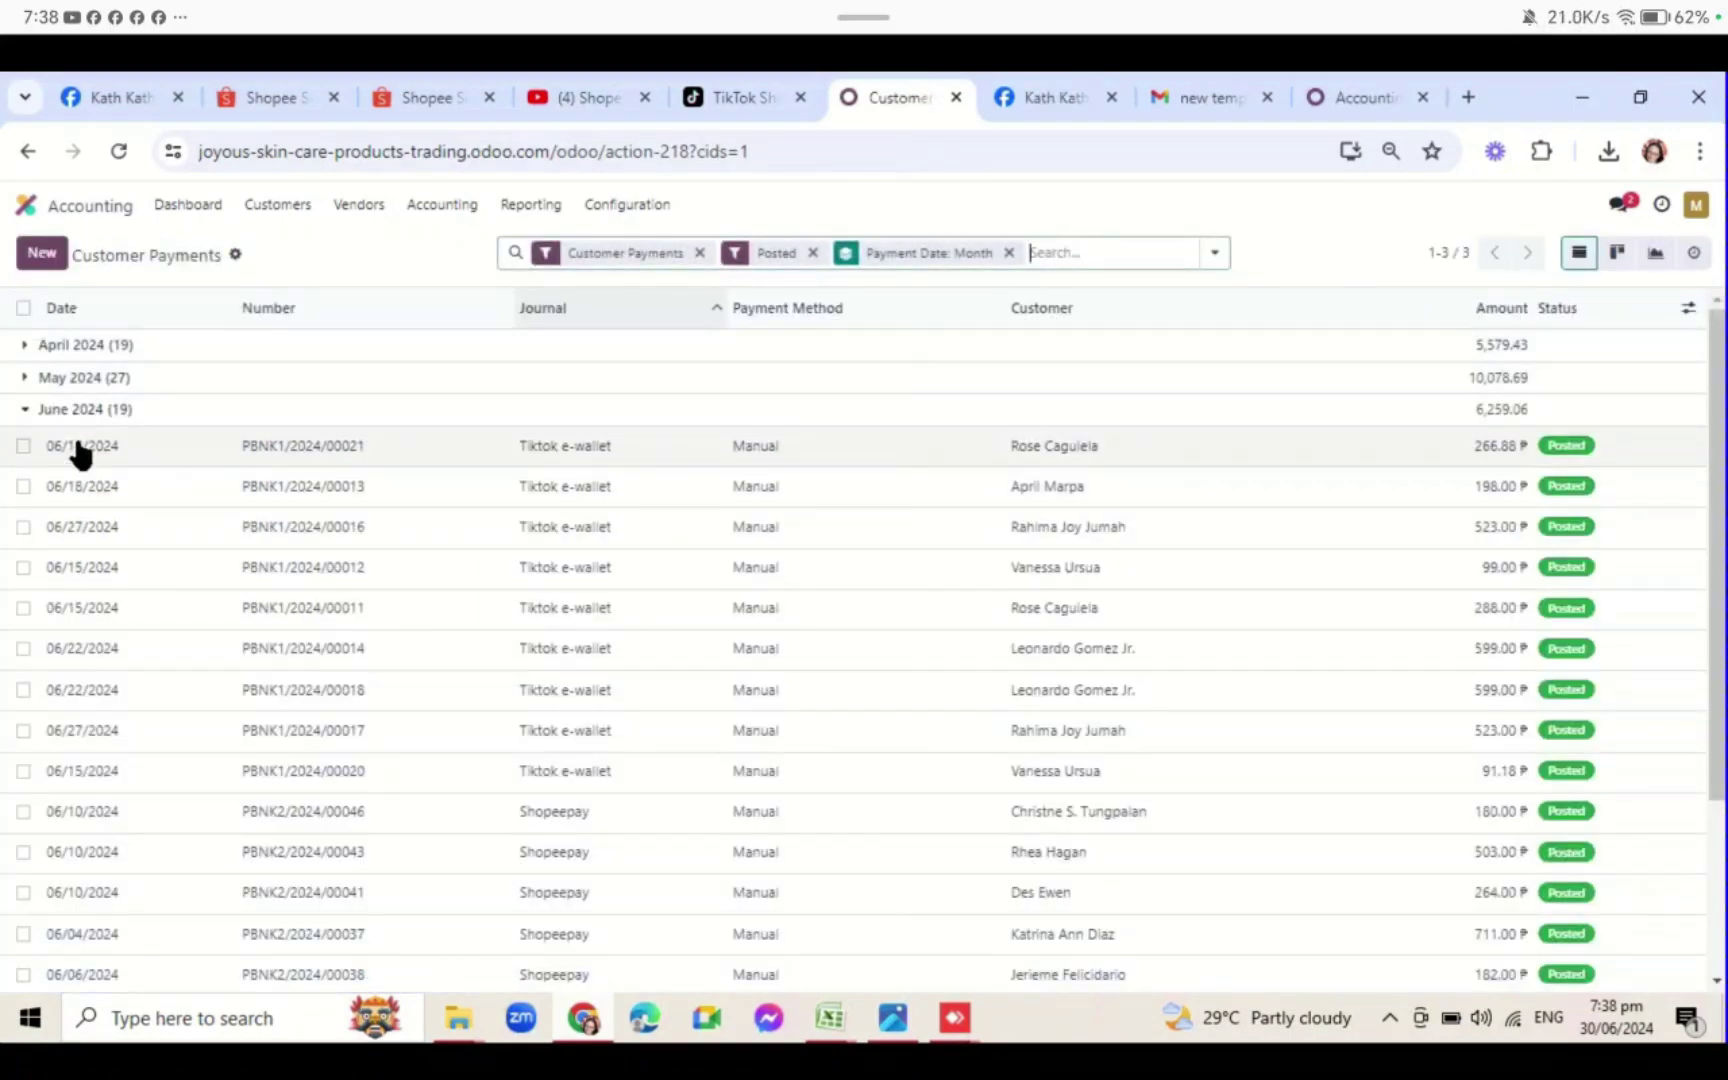
- Reset the posted 266.88 TikTok payment dated 06/15/2024 to draft and return to the customer payments list
click(80, 450)
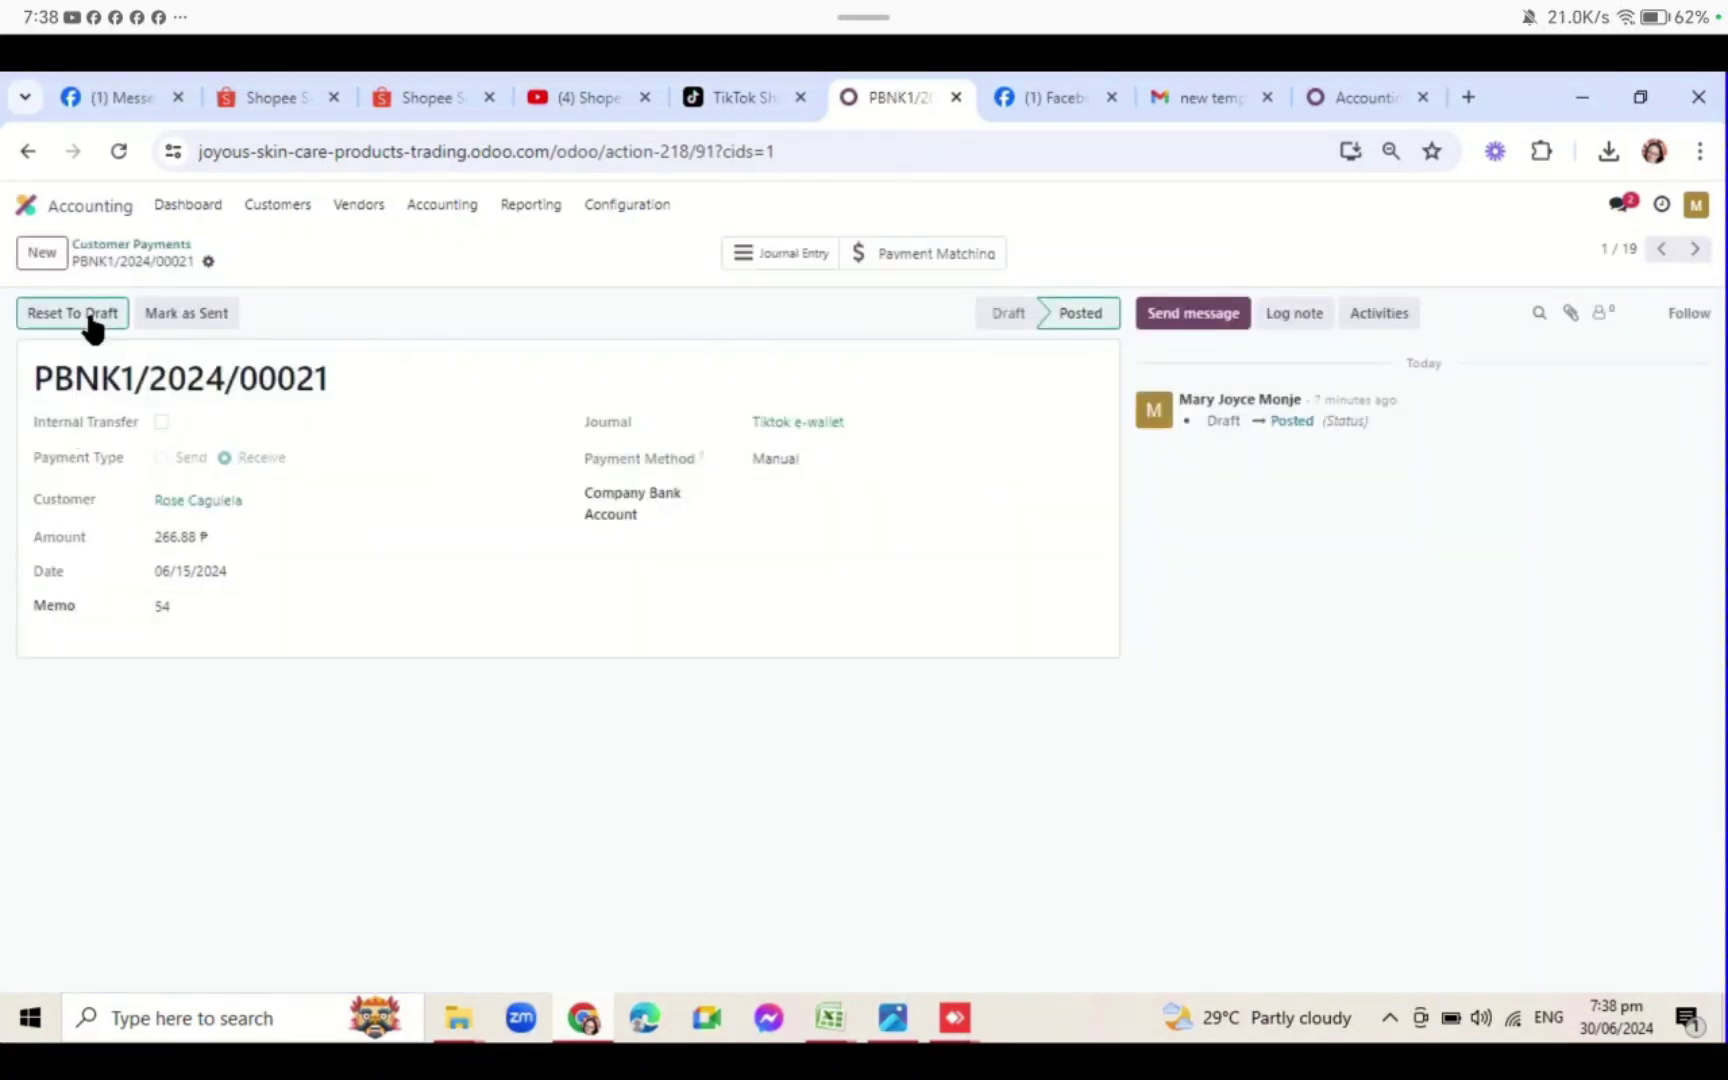
click(72, 312)
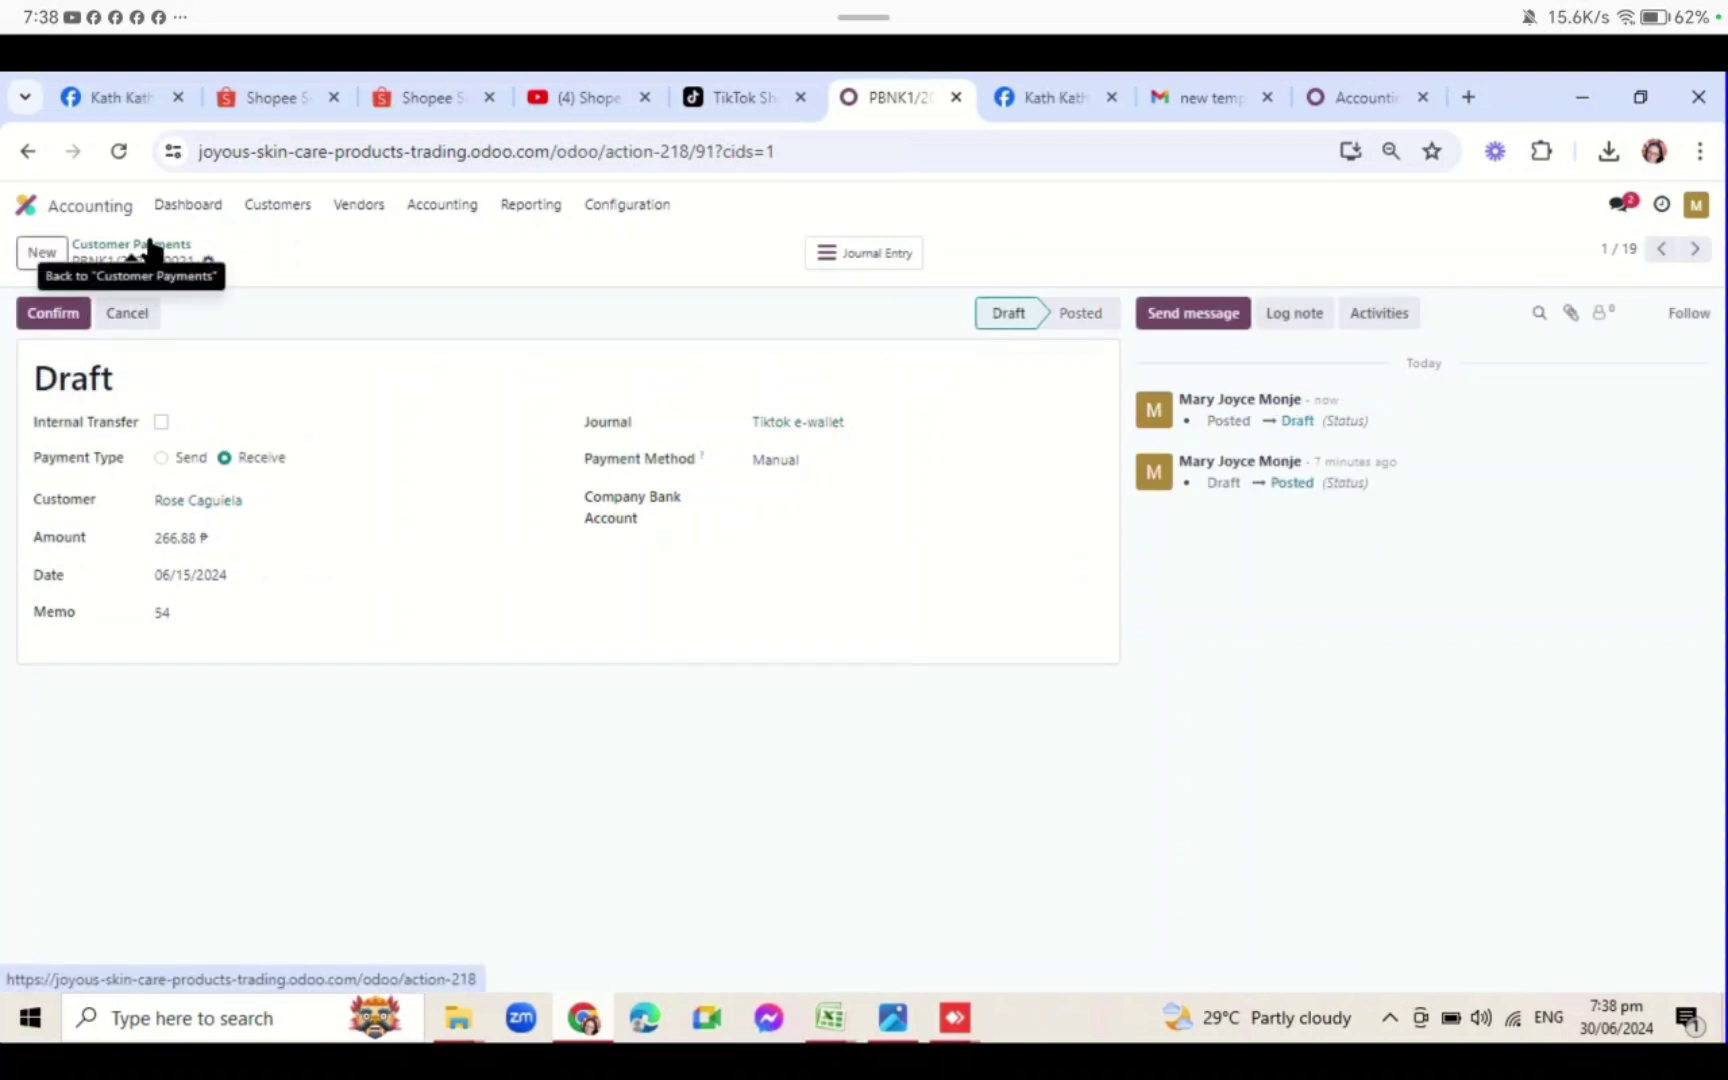
click(152, 248)
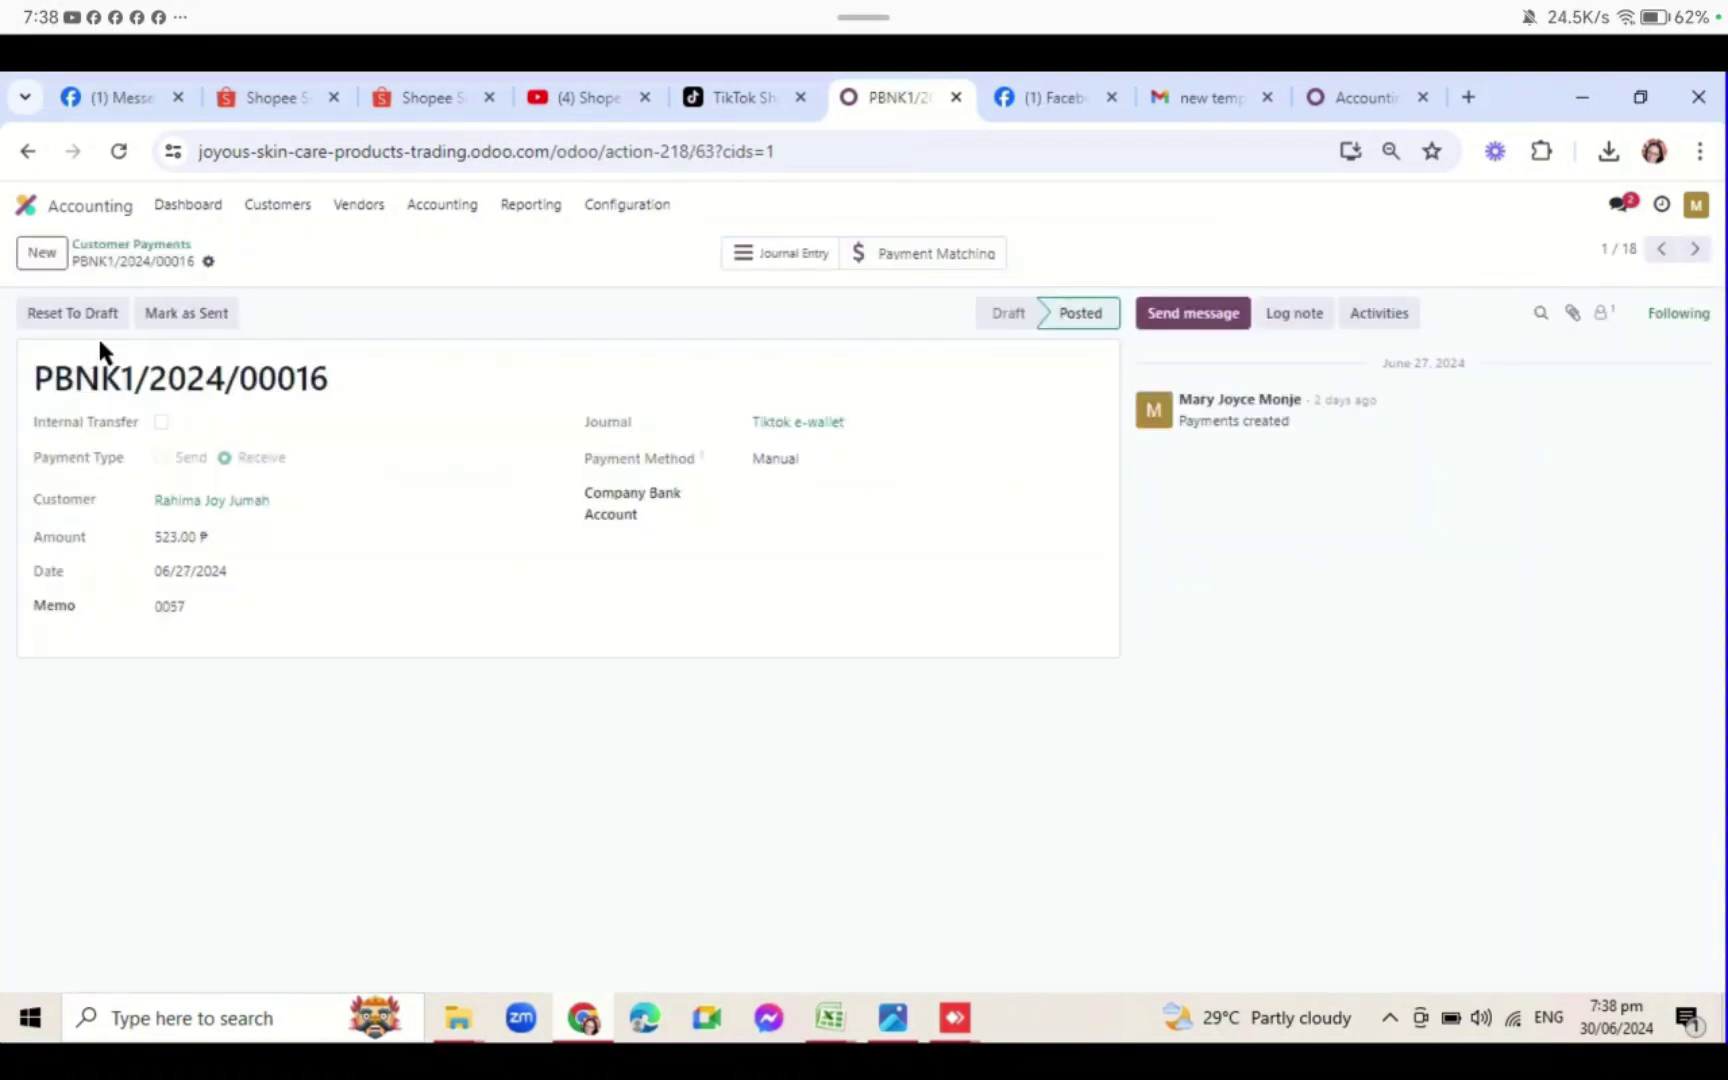
- Reset the open 523.00 TikTok payment dated 06/27/2024 and the 99.00 one dated 06/15/2024 to draft, returning to the payments list
click(101, 315)
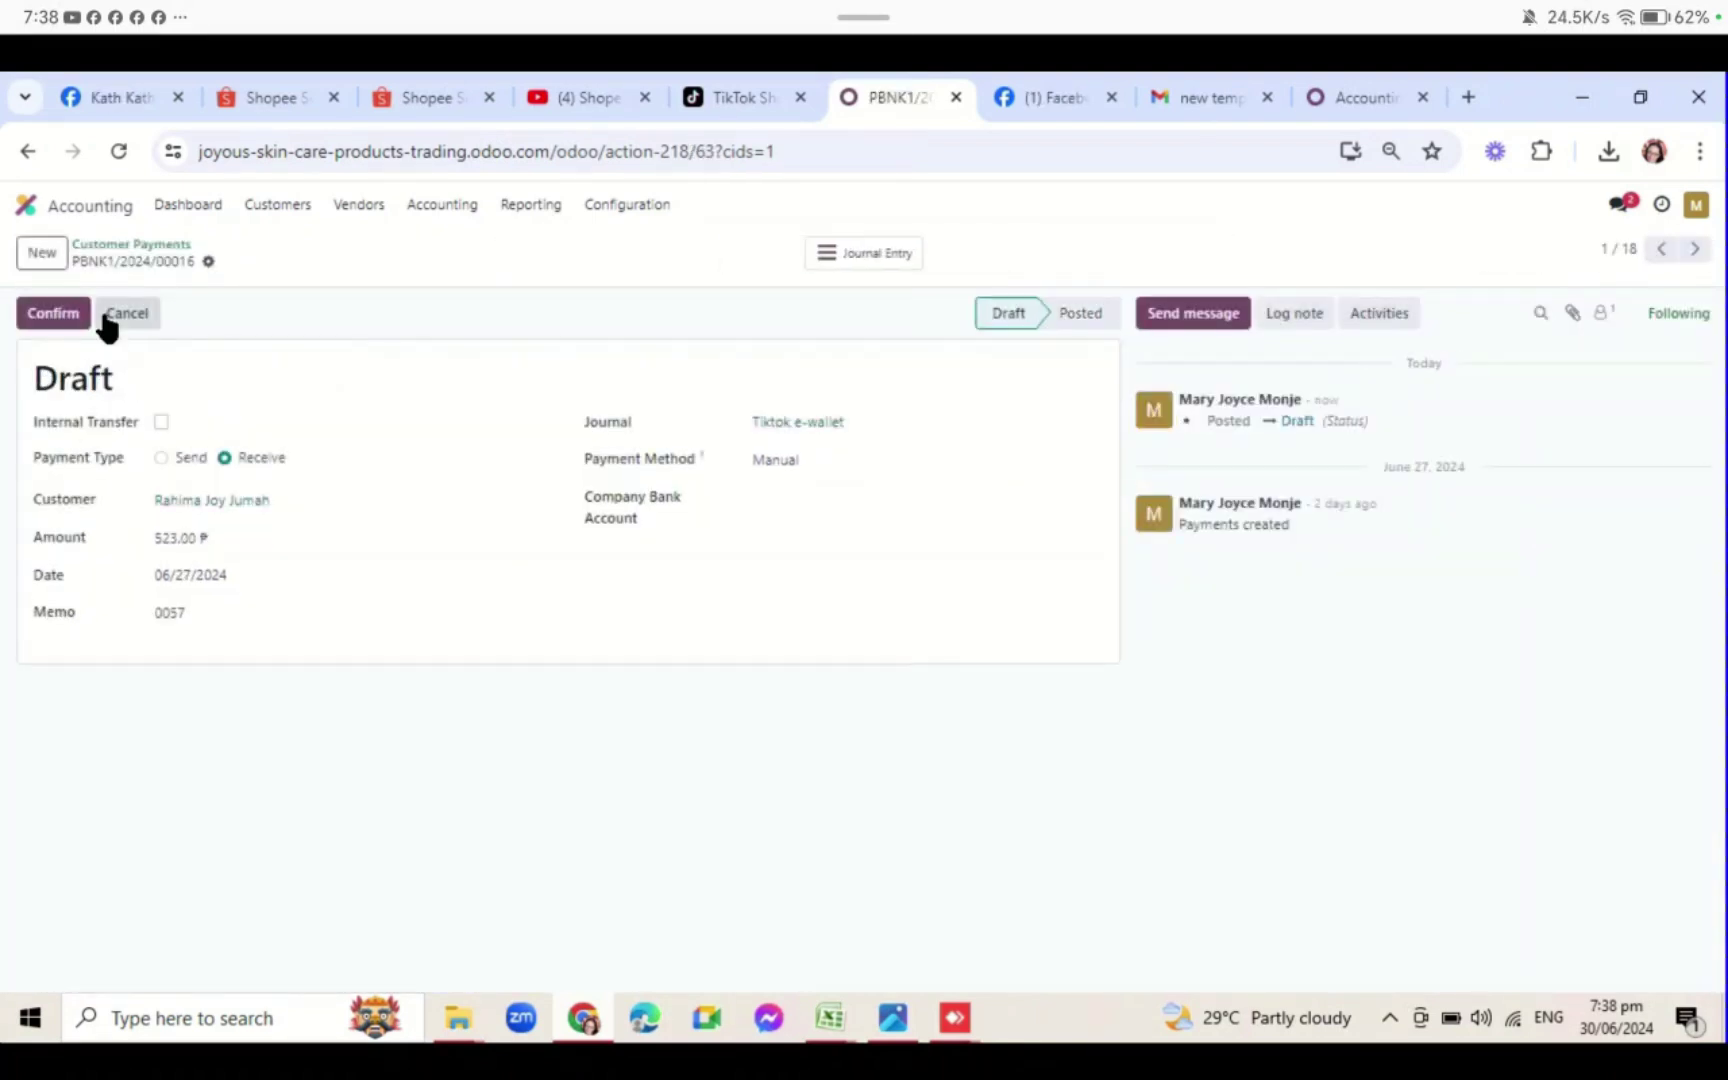
click(128, 246)
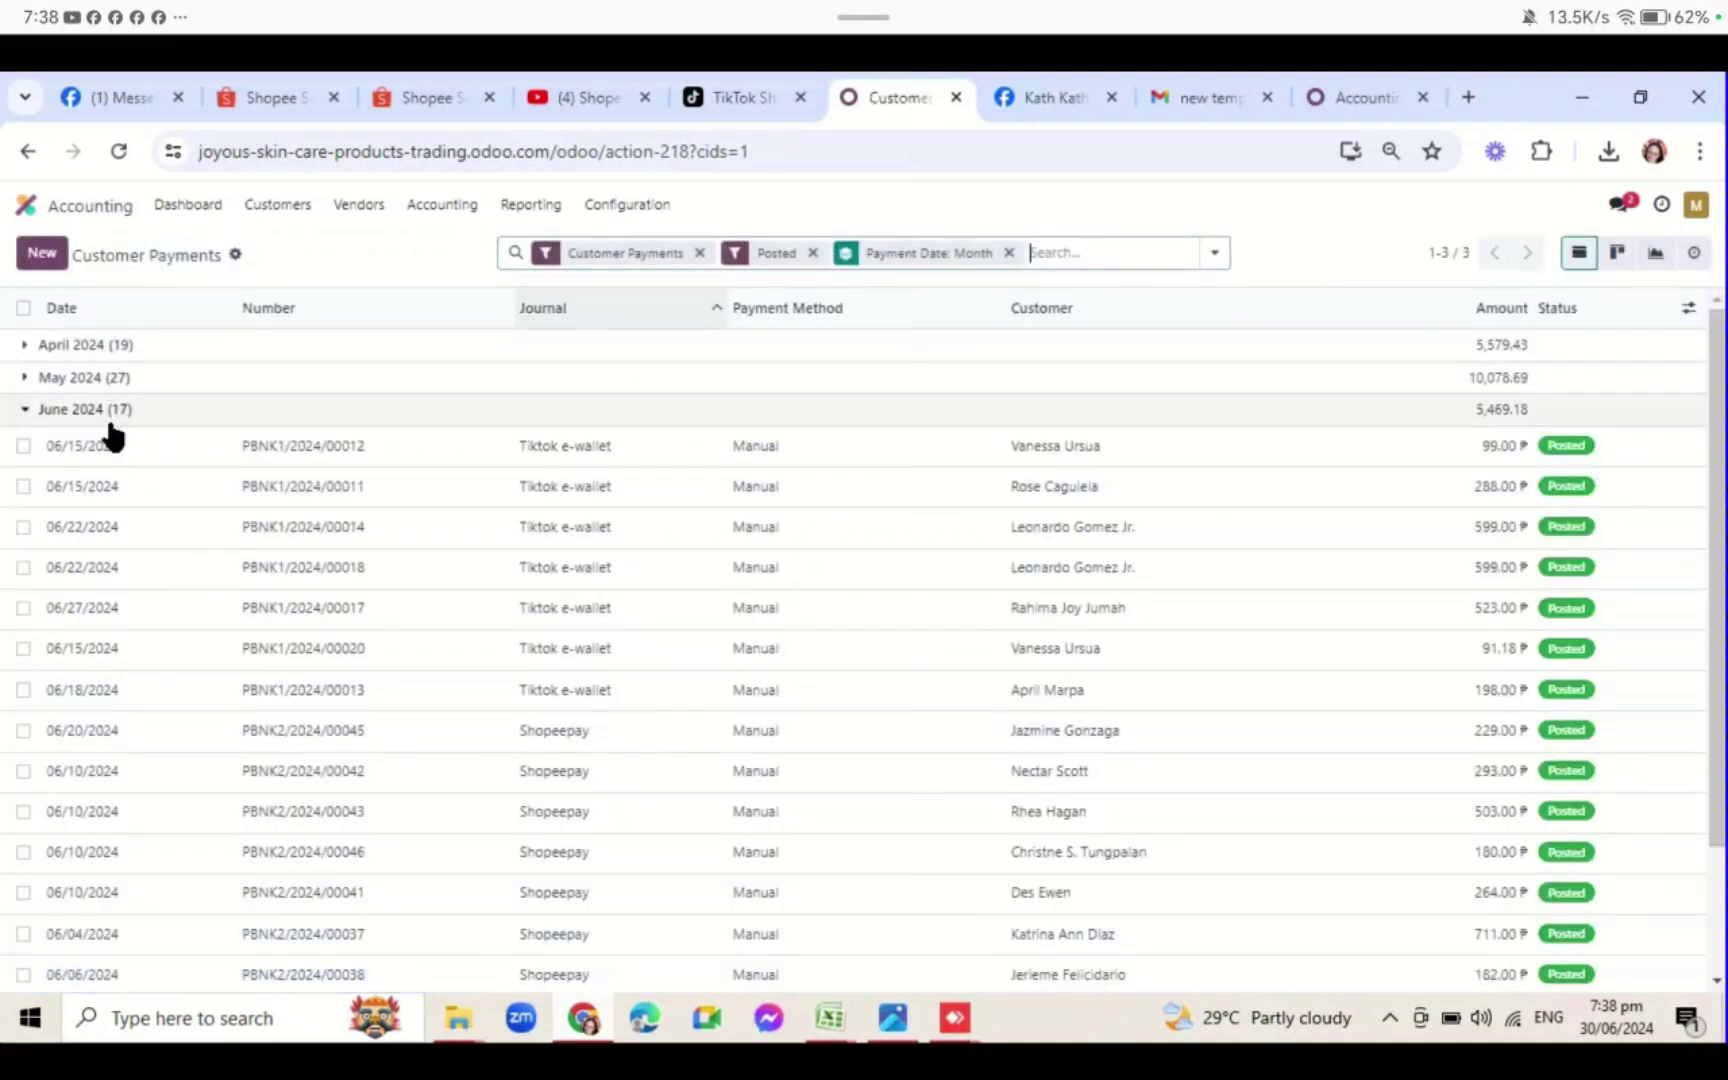
click(64, 455)
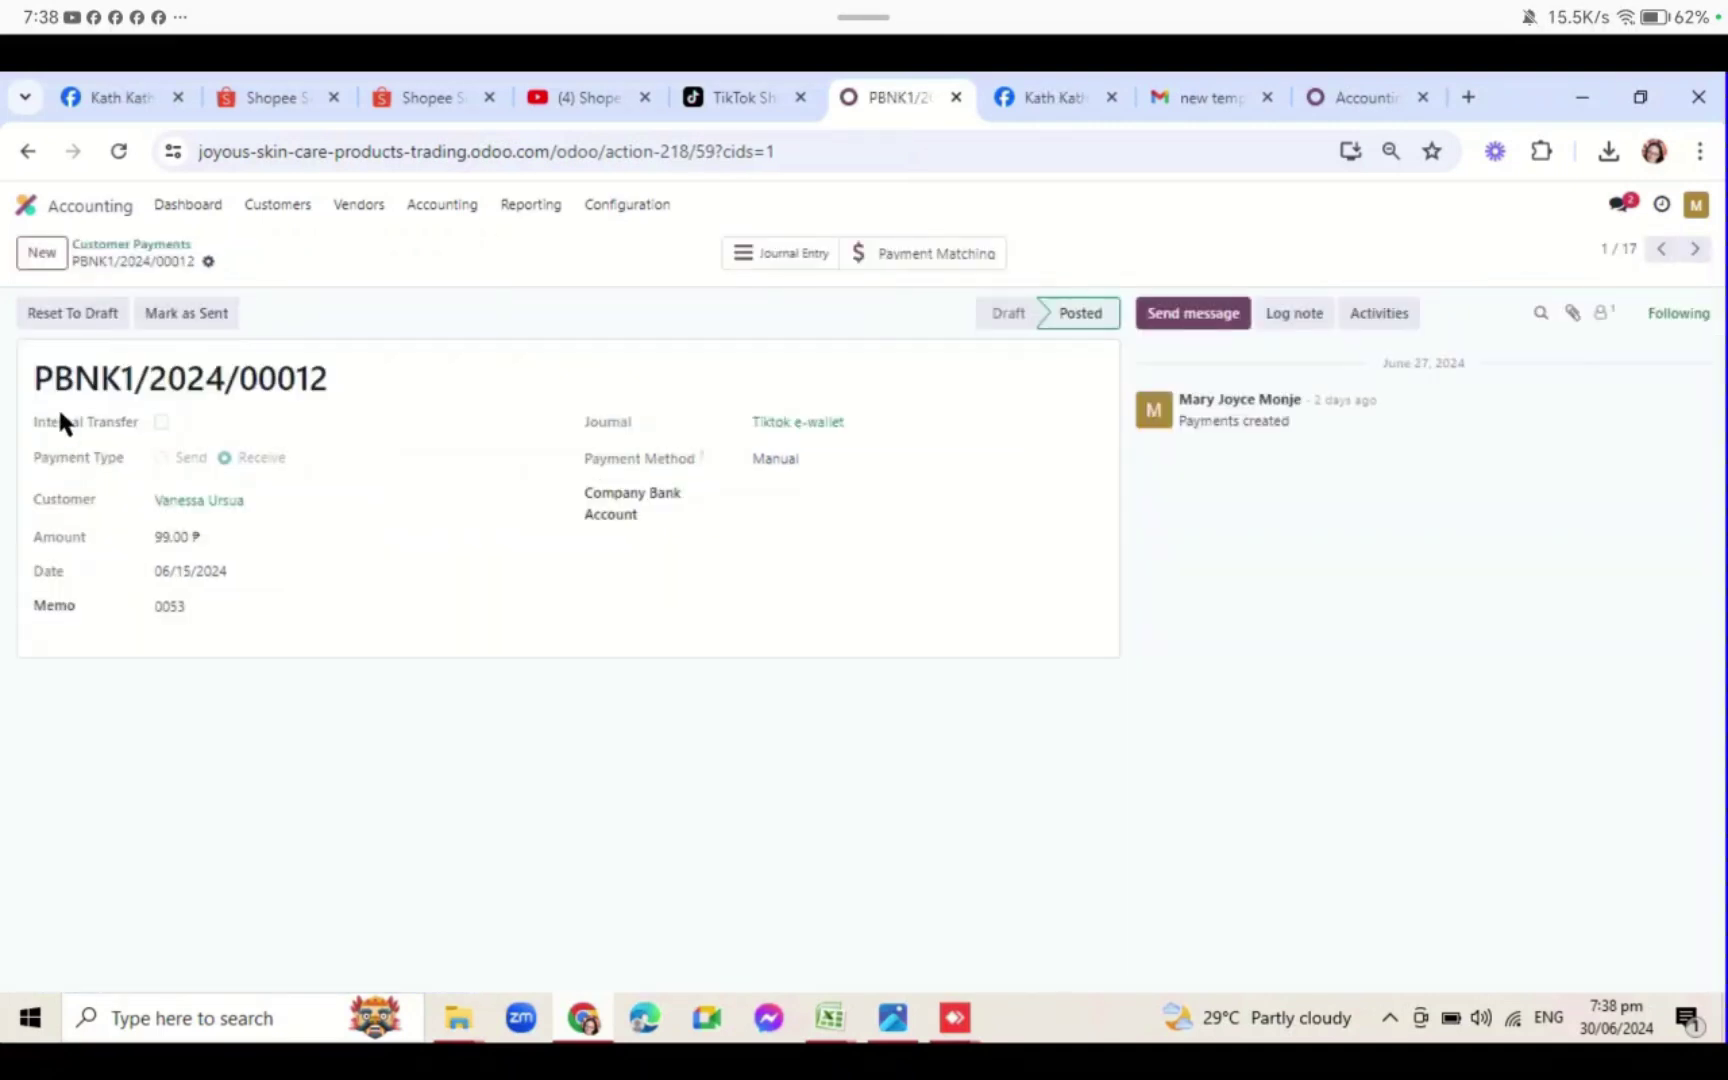
click(99, 313)
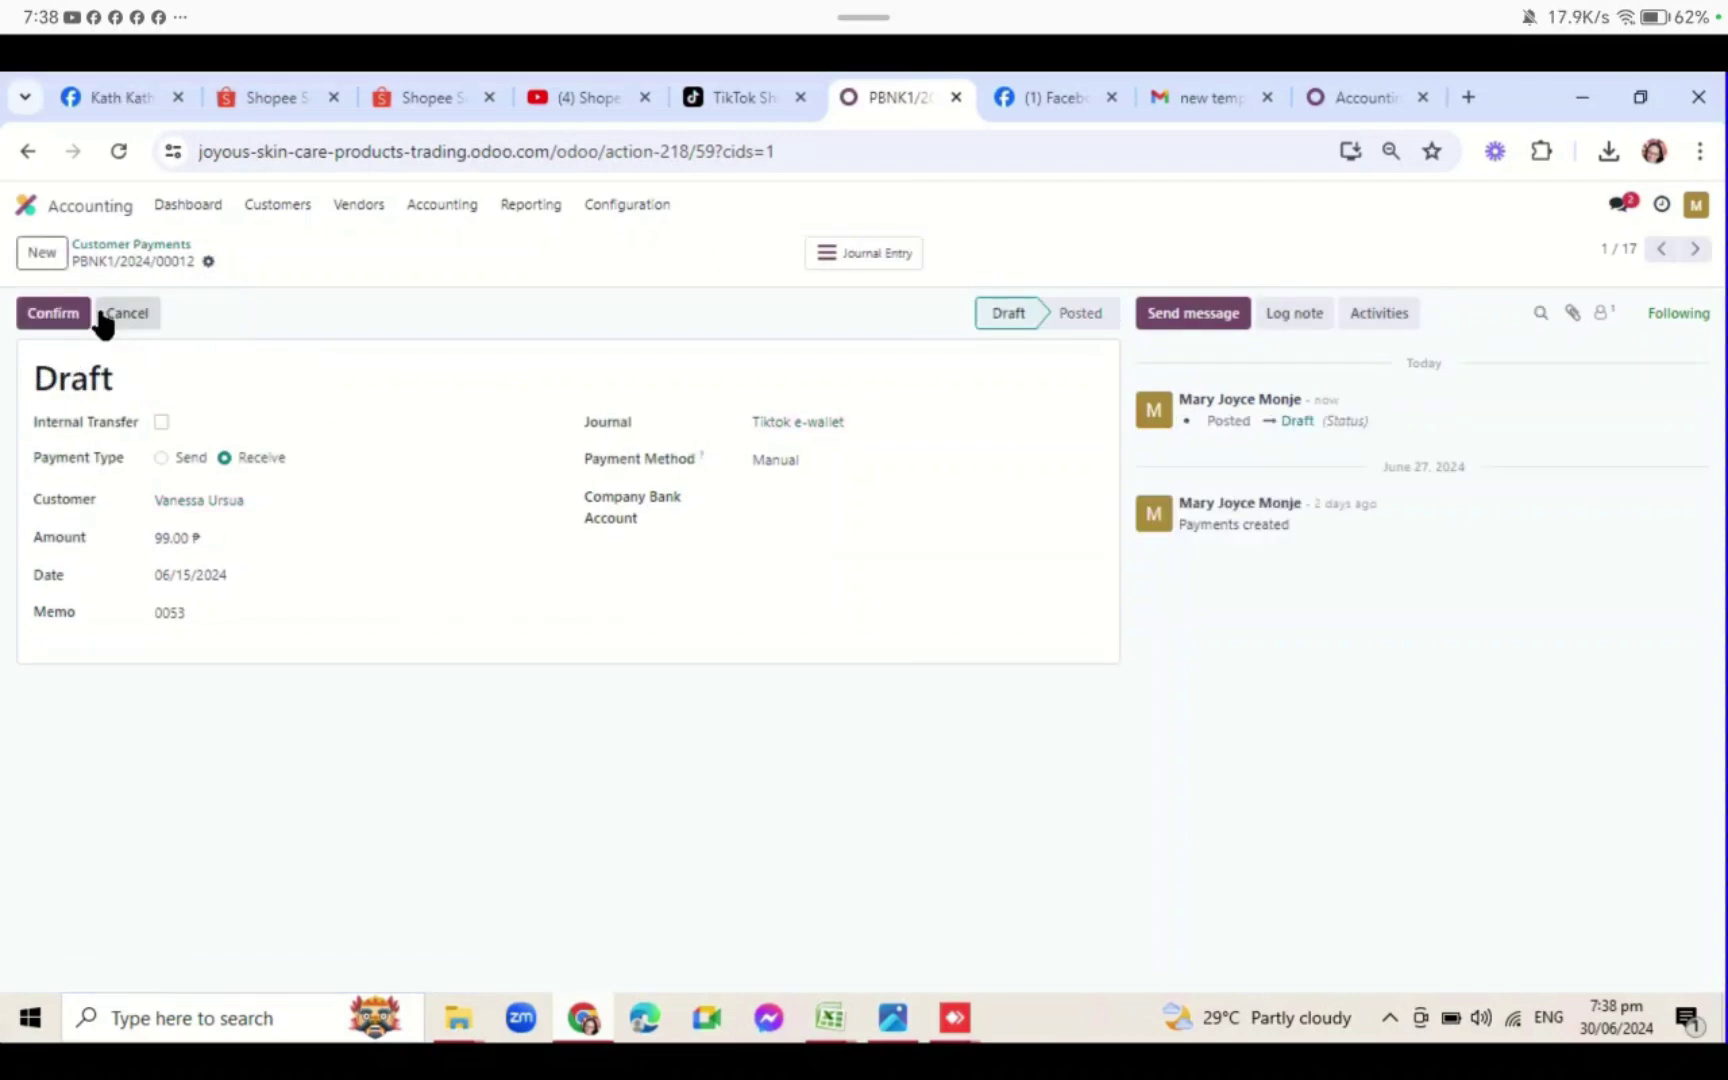
click(160, 246)
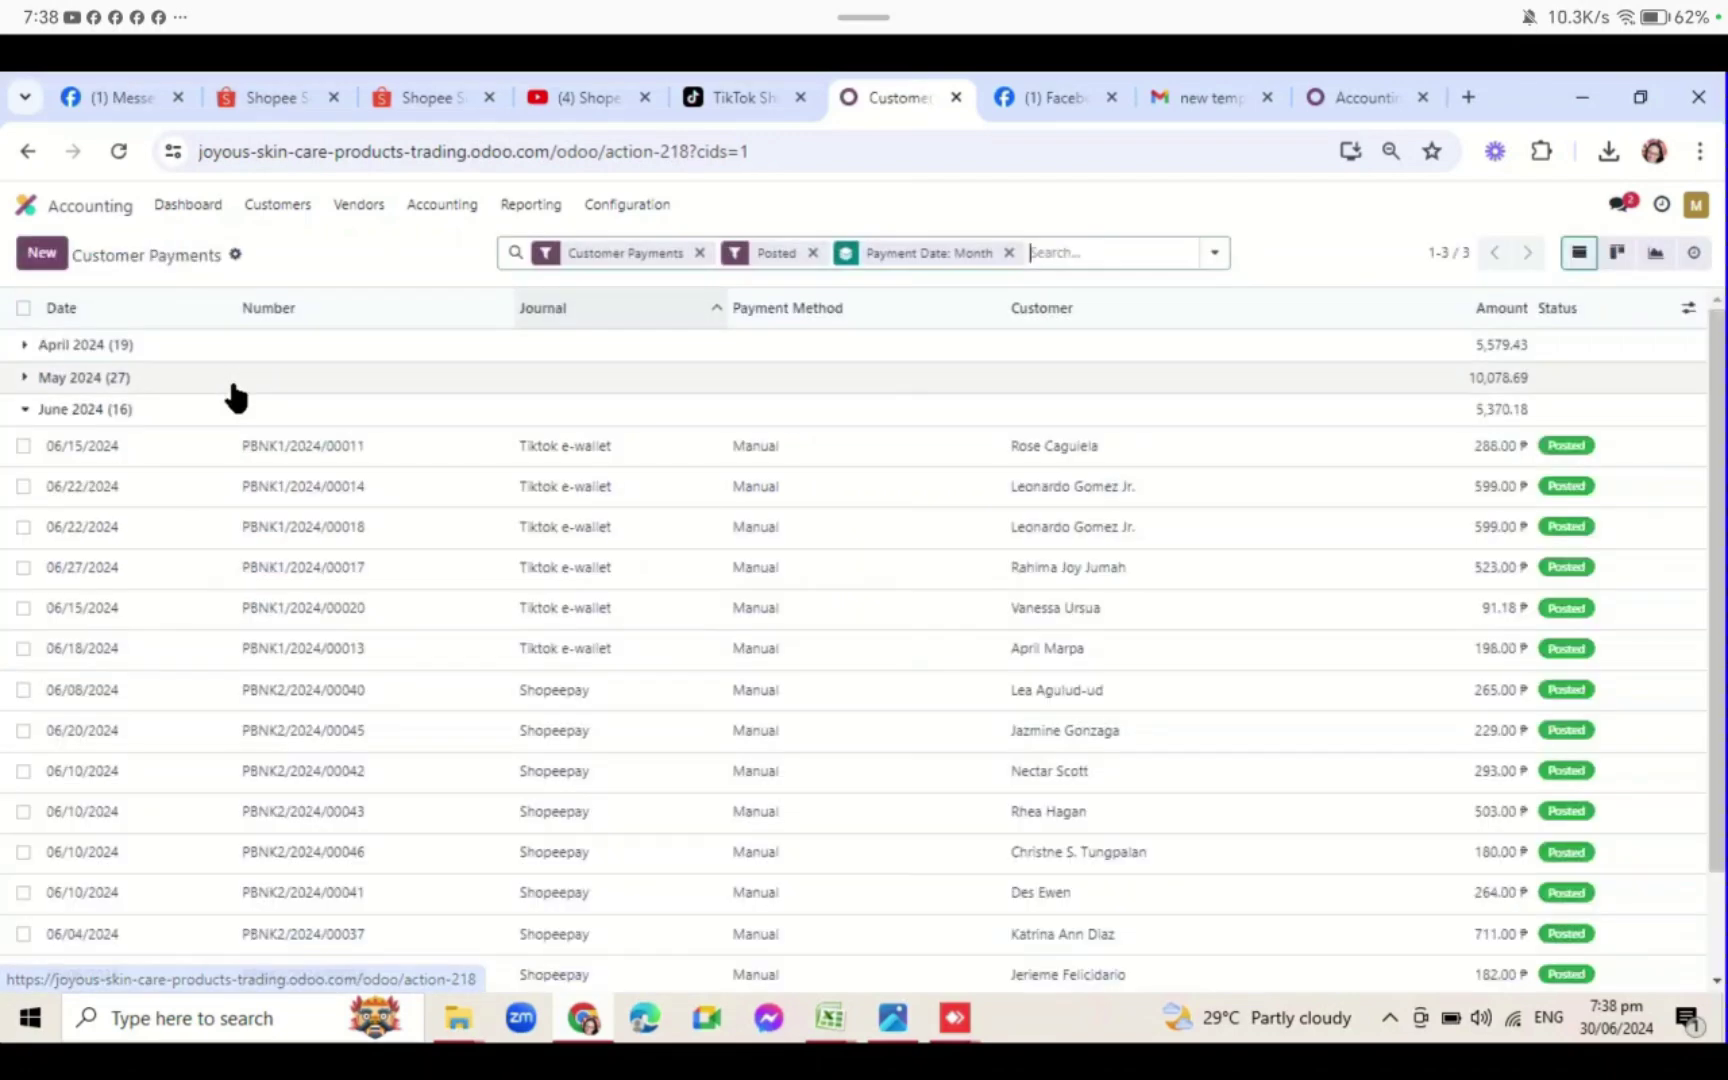
- Reset the posted 288.00 TikTok payment dated 06/15/2024 to draft and return to the customer payments list
click(110, 445)
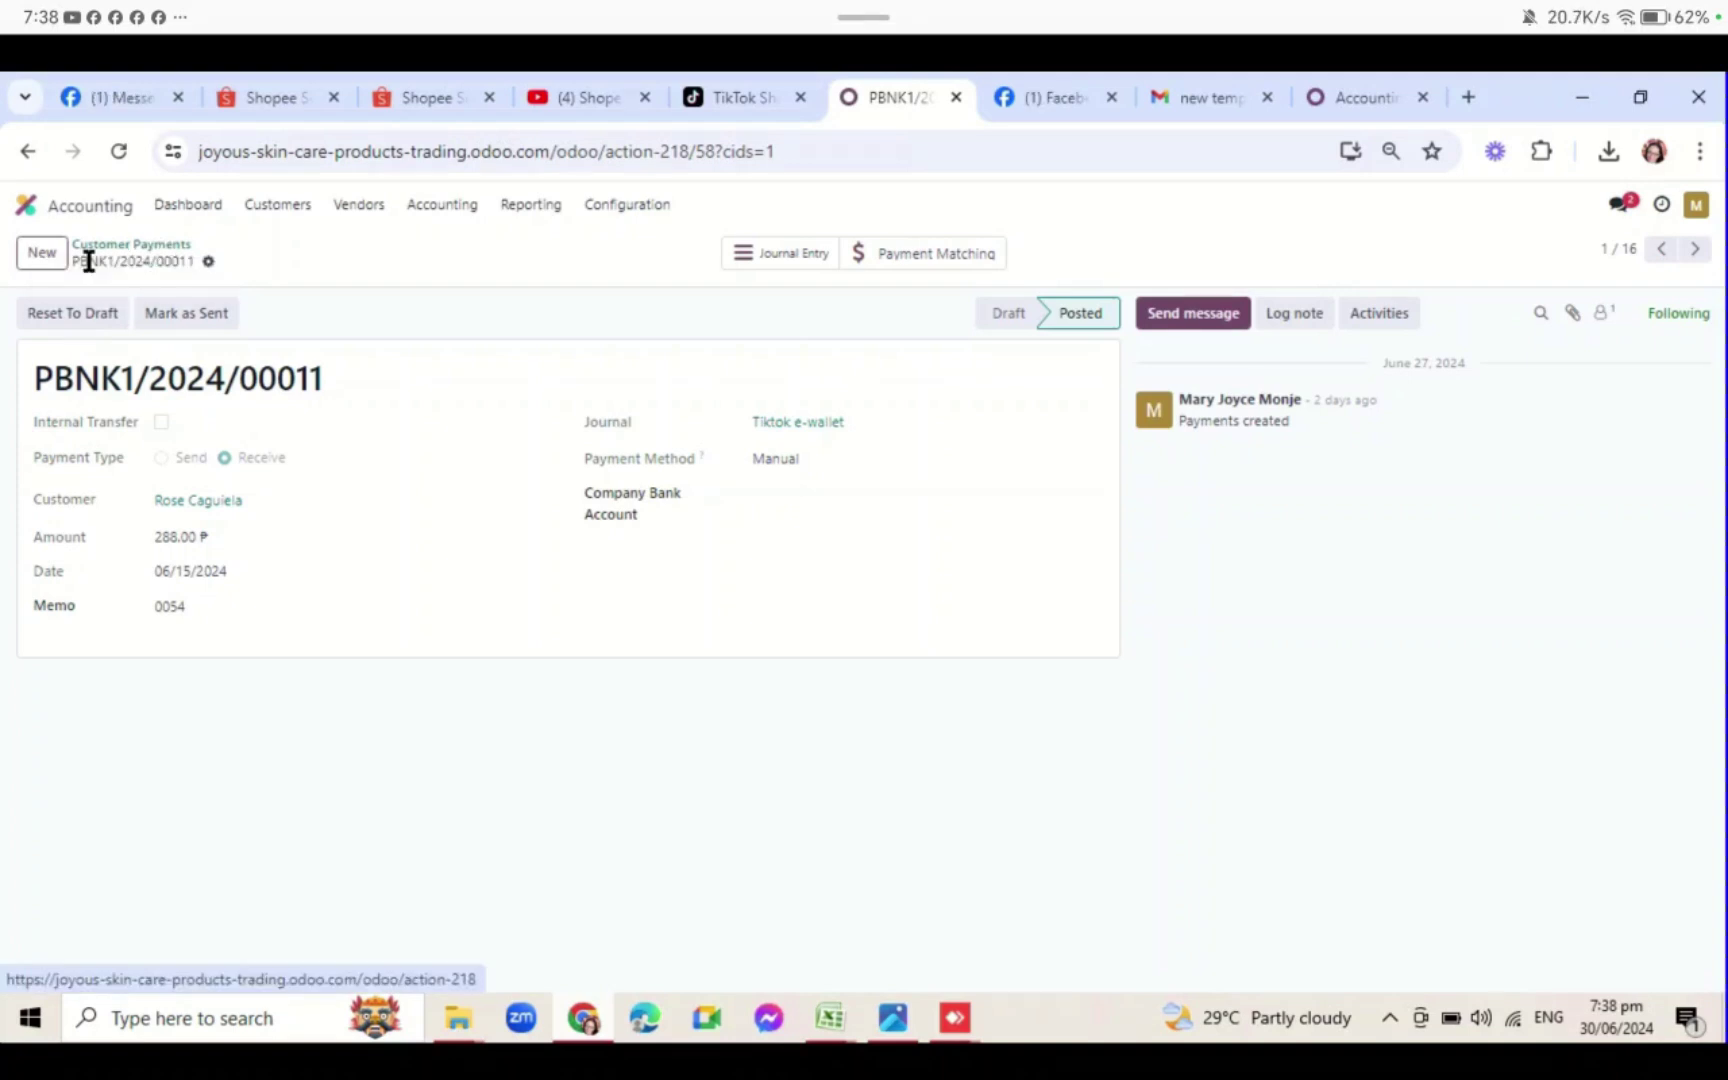
click(85, 316)
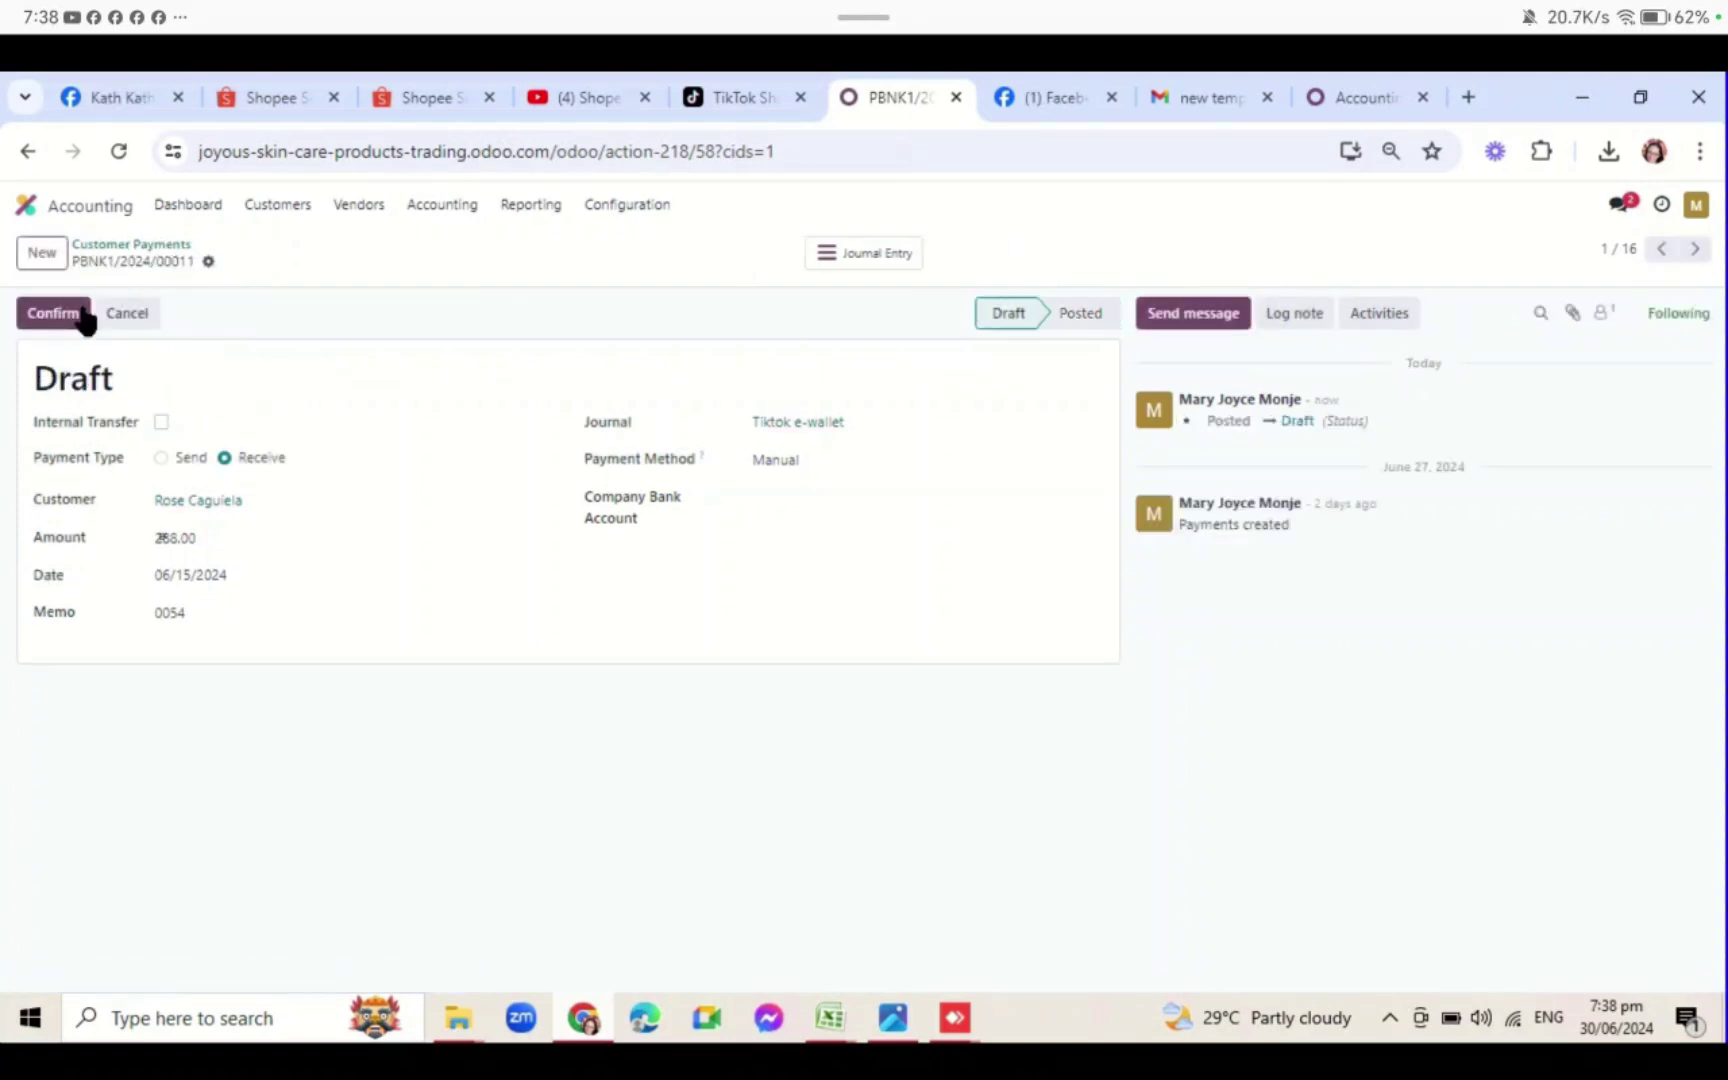
click(141, 244)
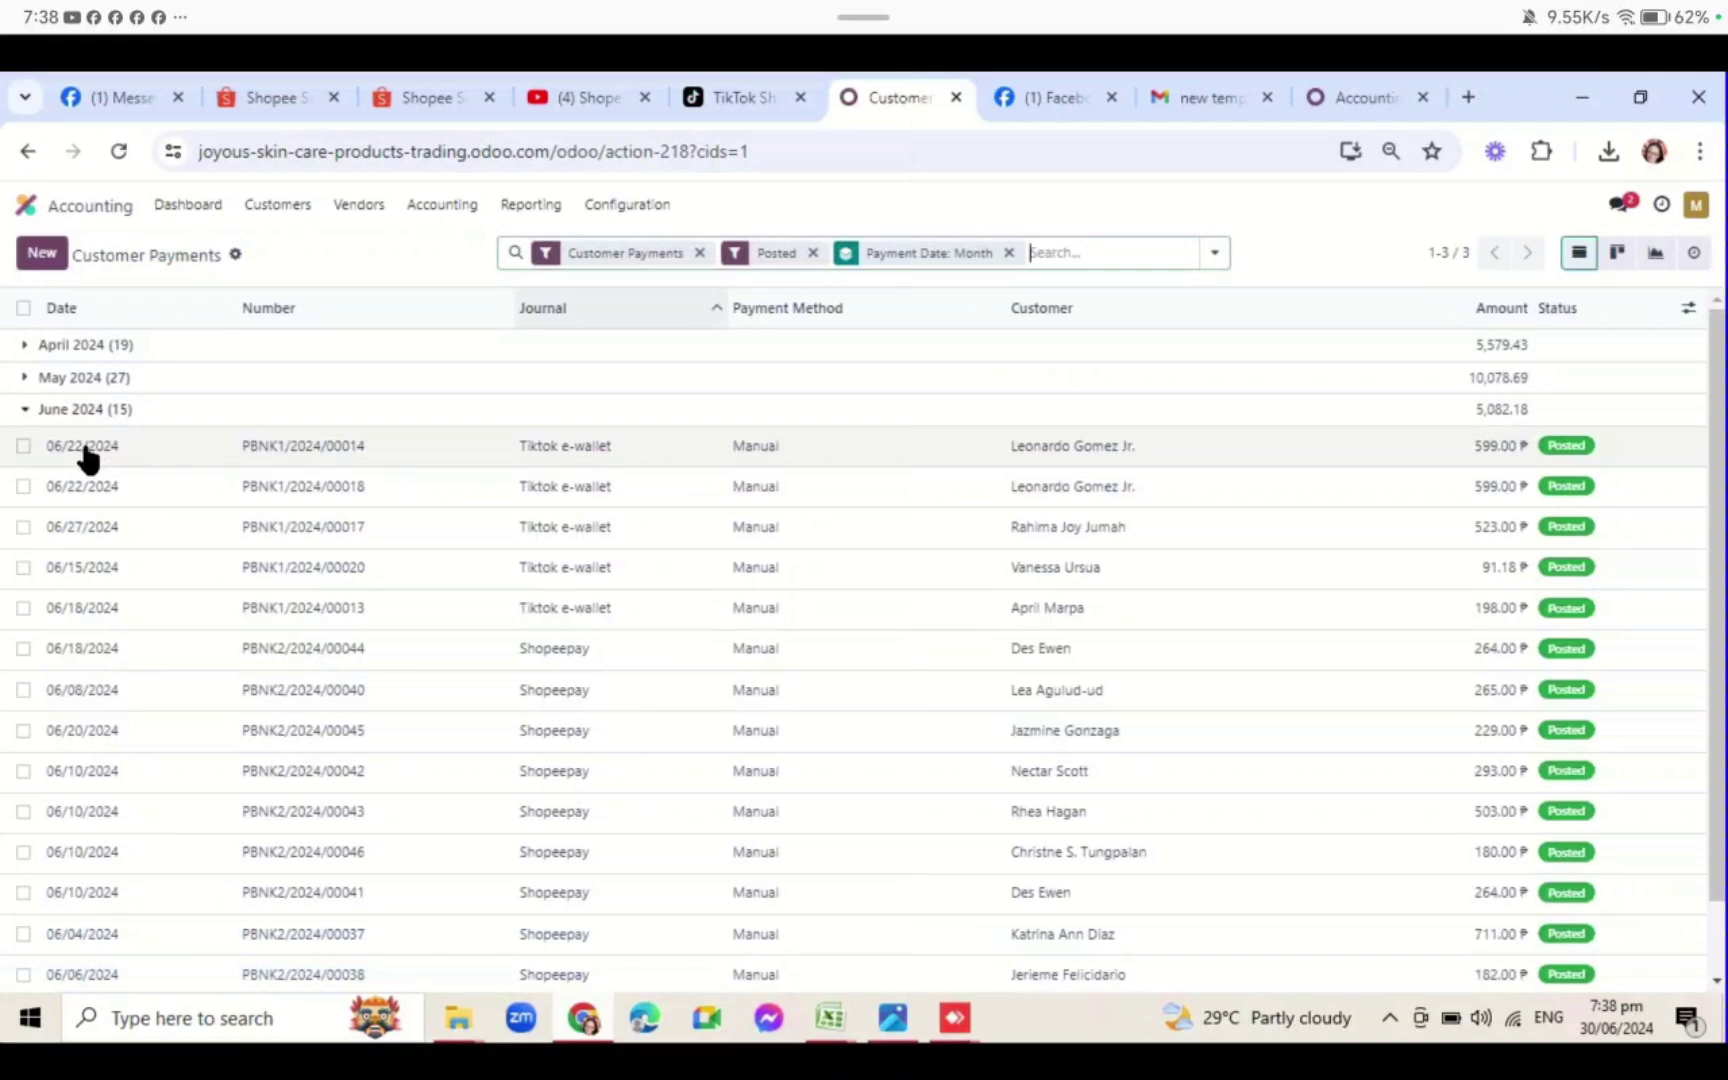
- Reset both posted 599.00 TikTok payments dated 06/22/2024 to draft, returning to the customer payments list after each
click(88, 455)
click(89, 316)
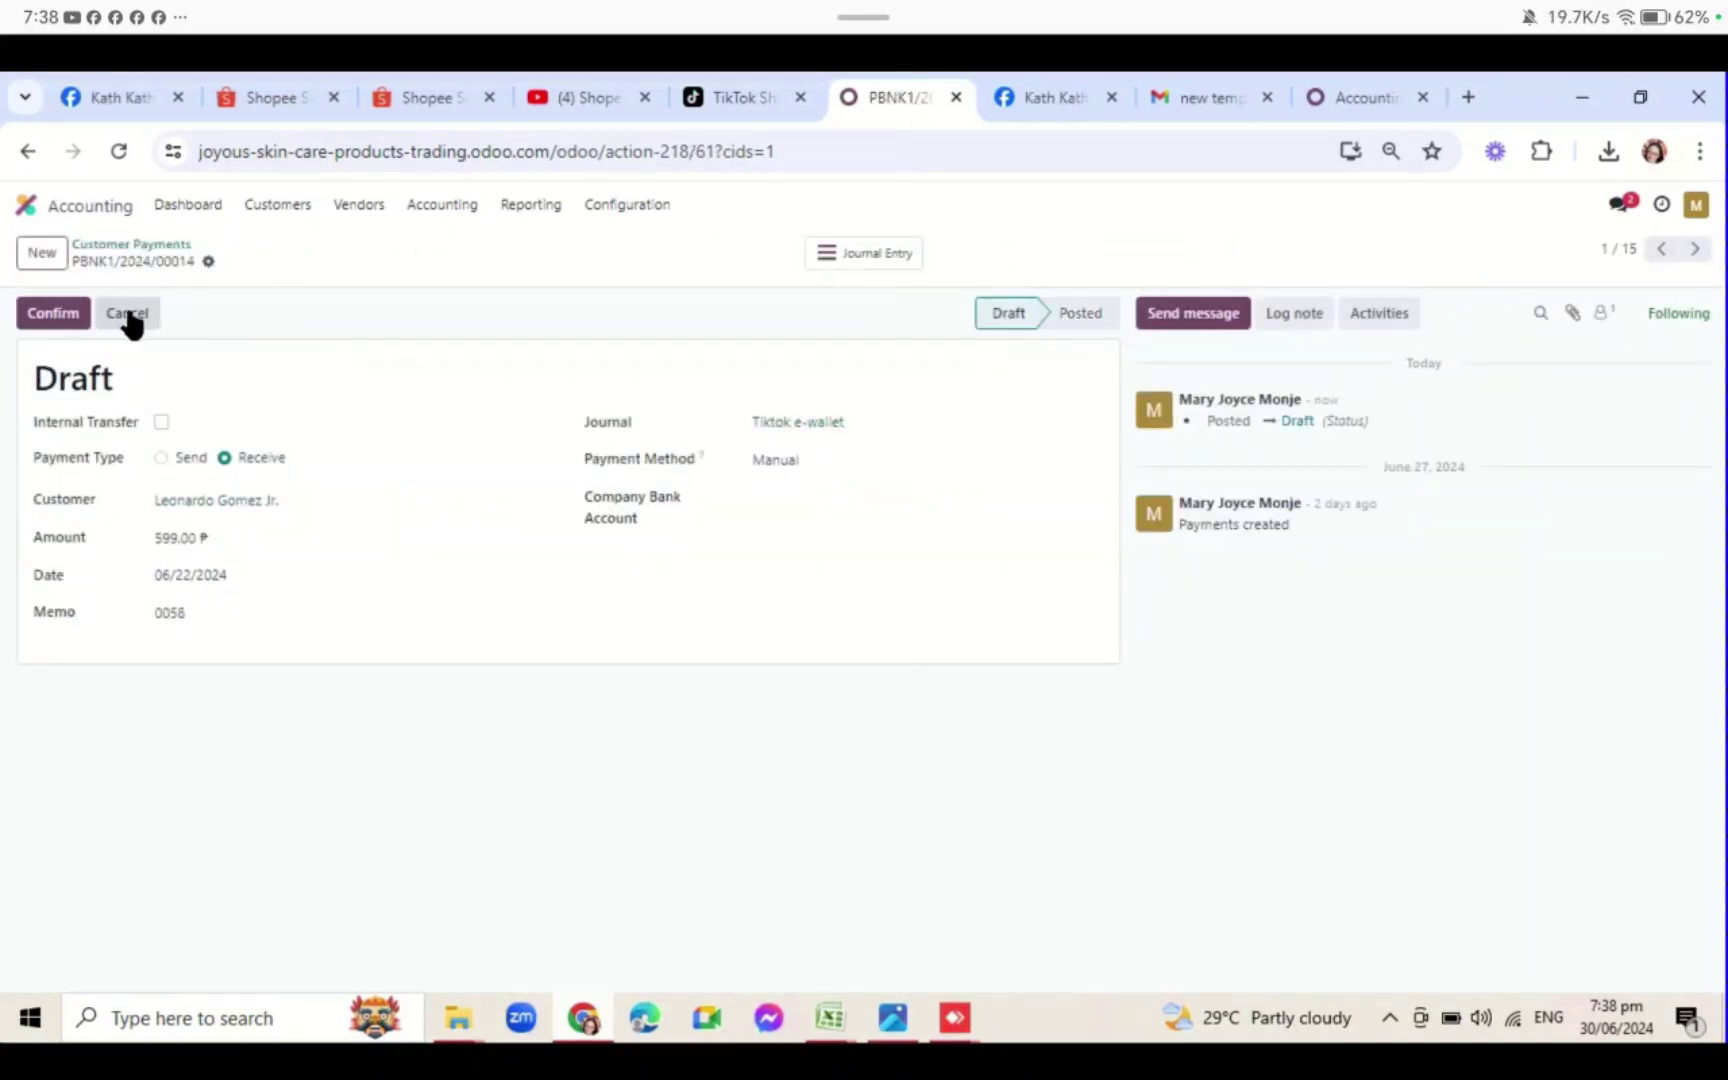
click(135, 248)
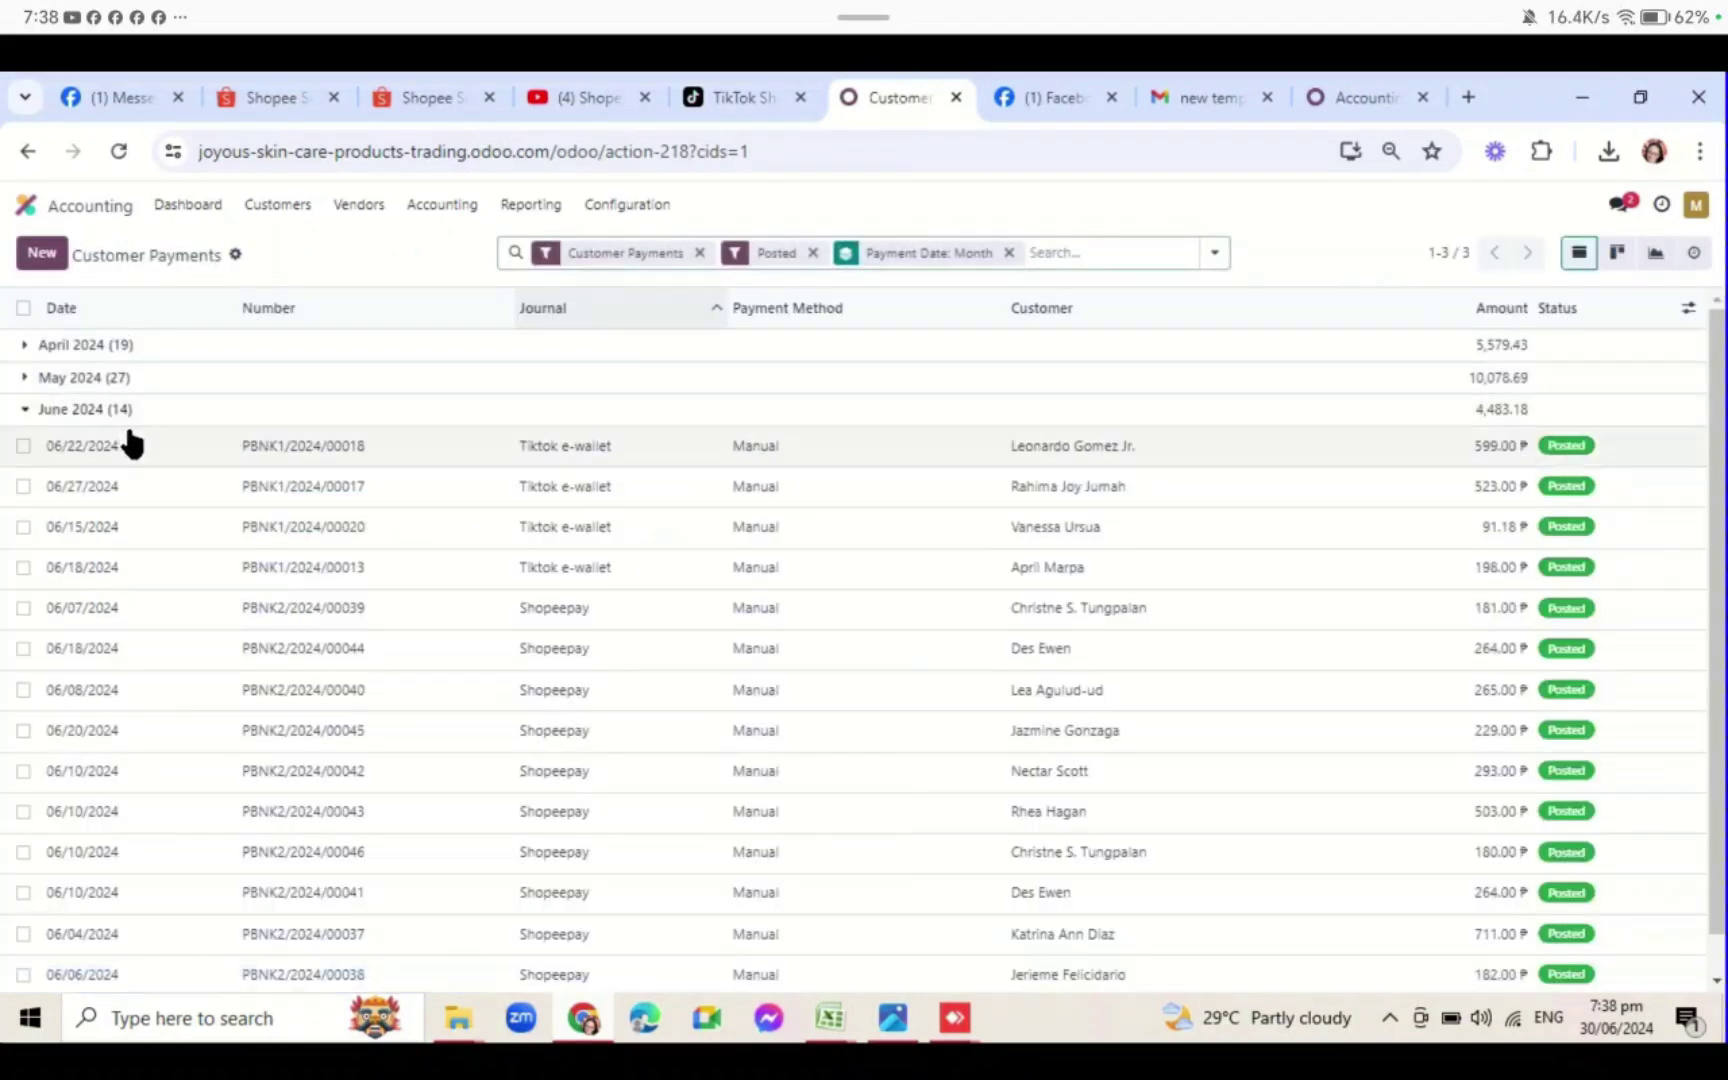
click(58, 445)
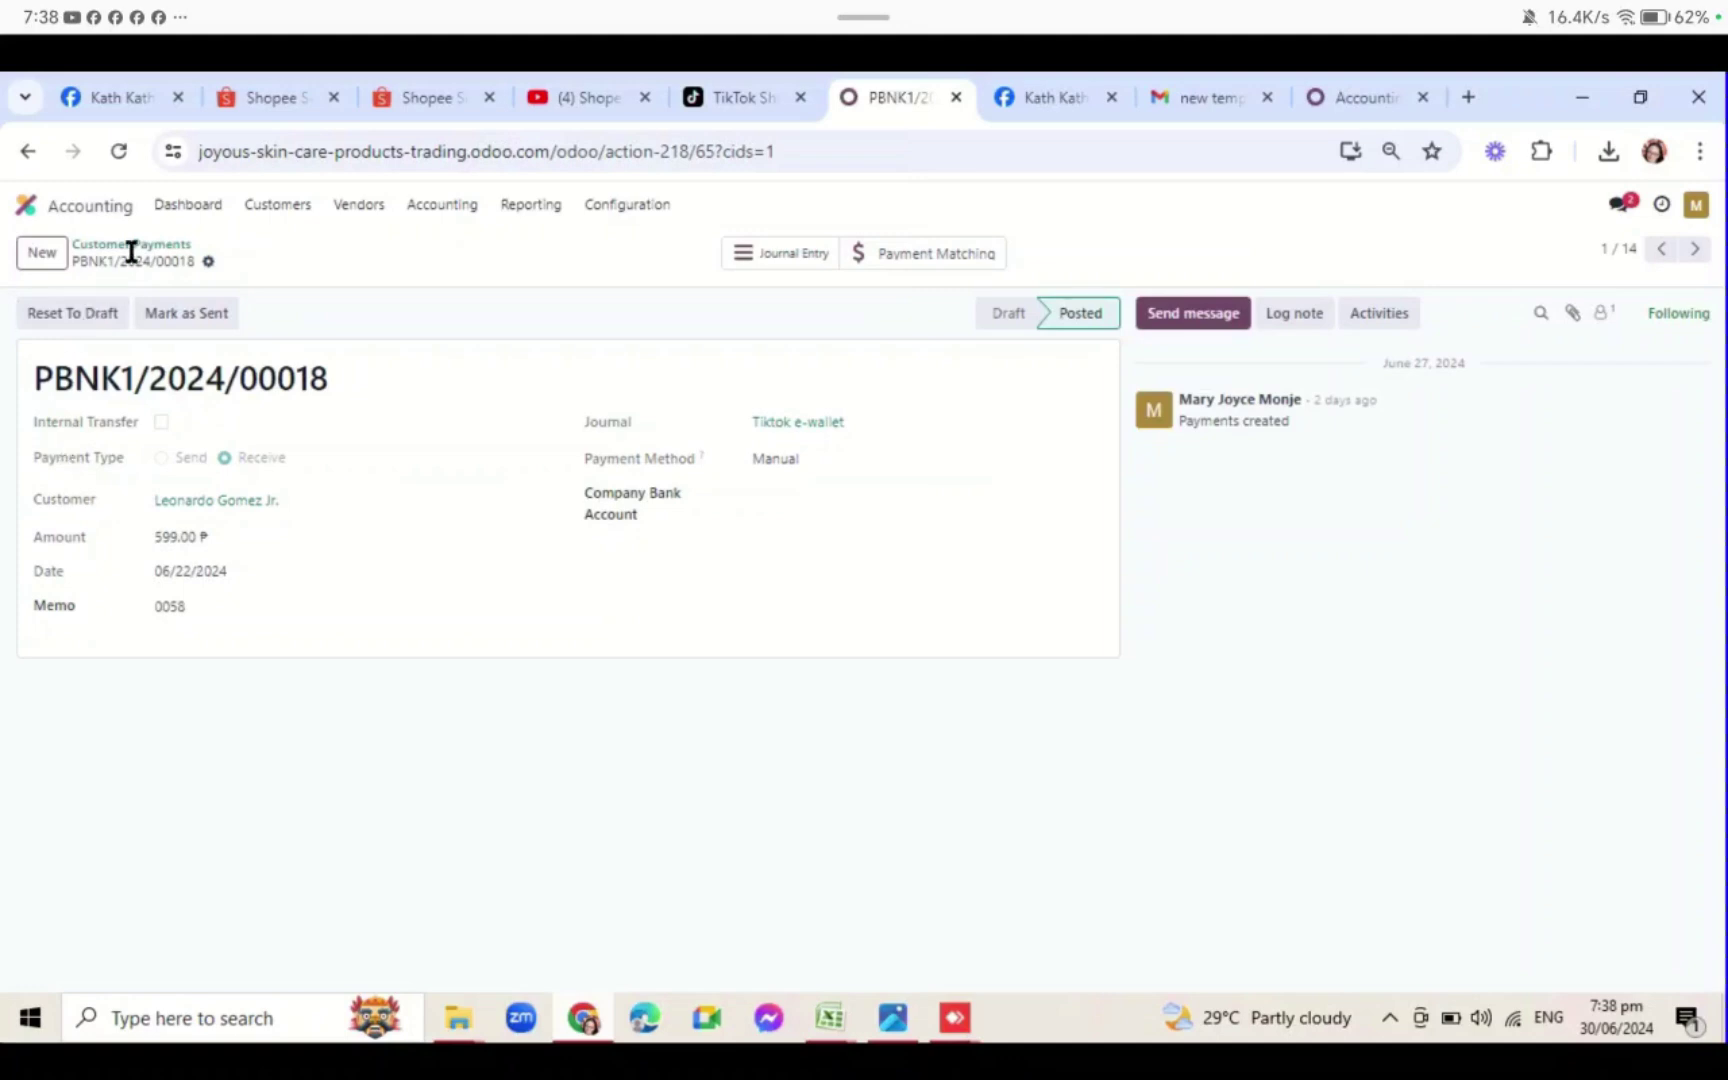
click(140, 246)
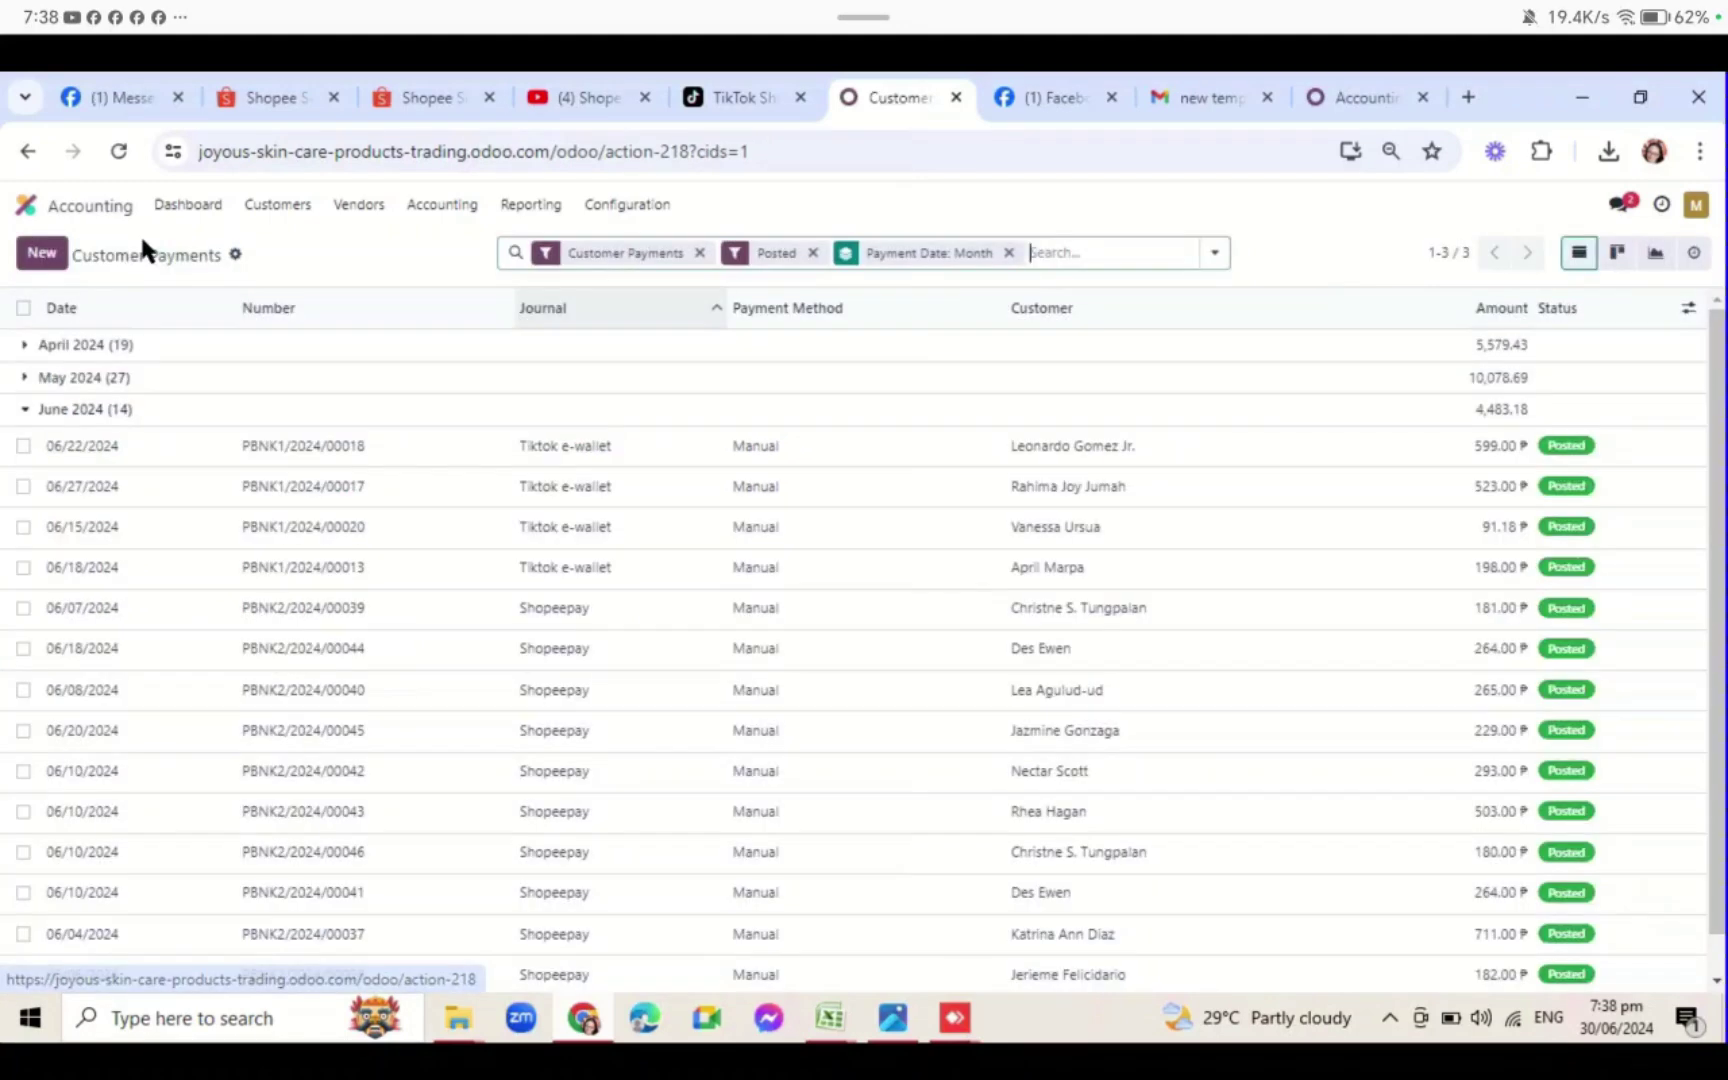
click(82, 450)
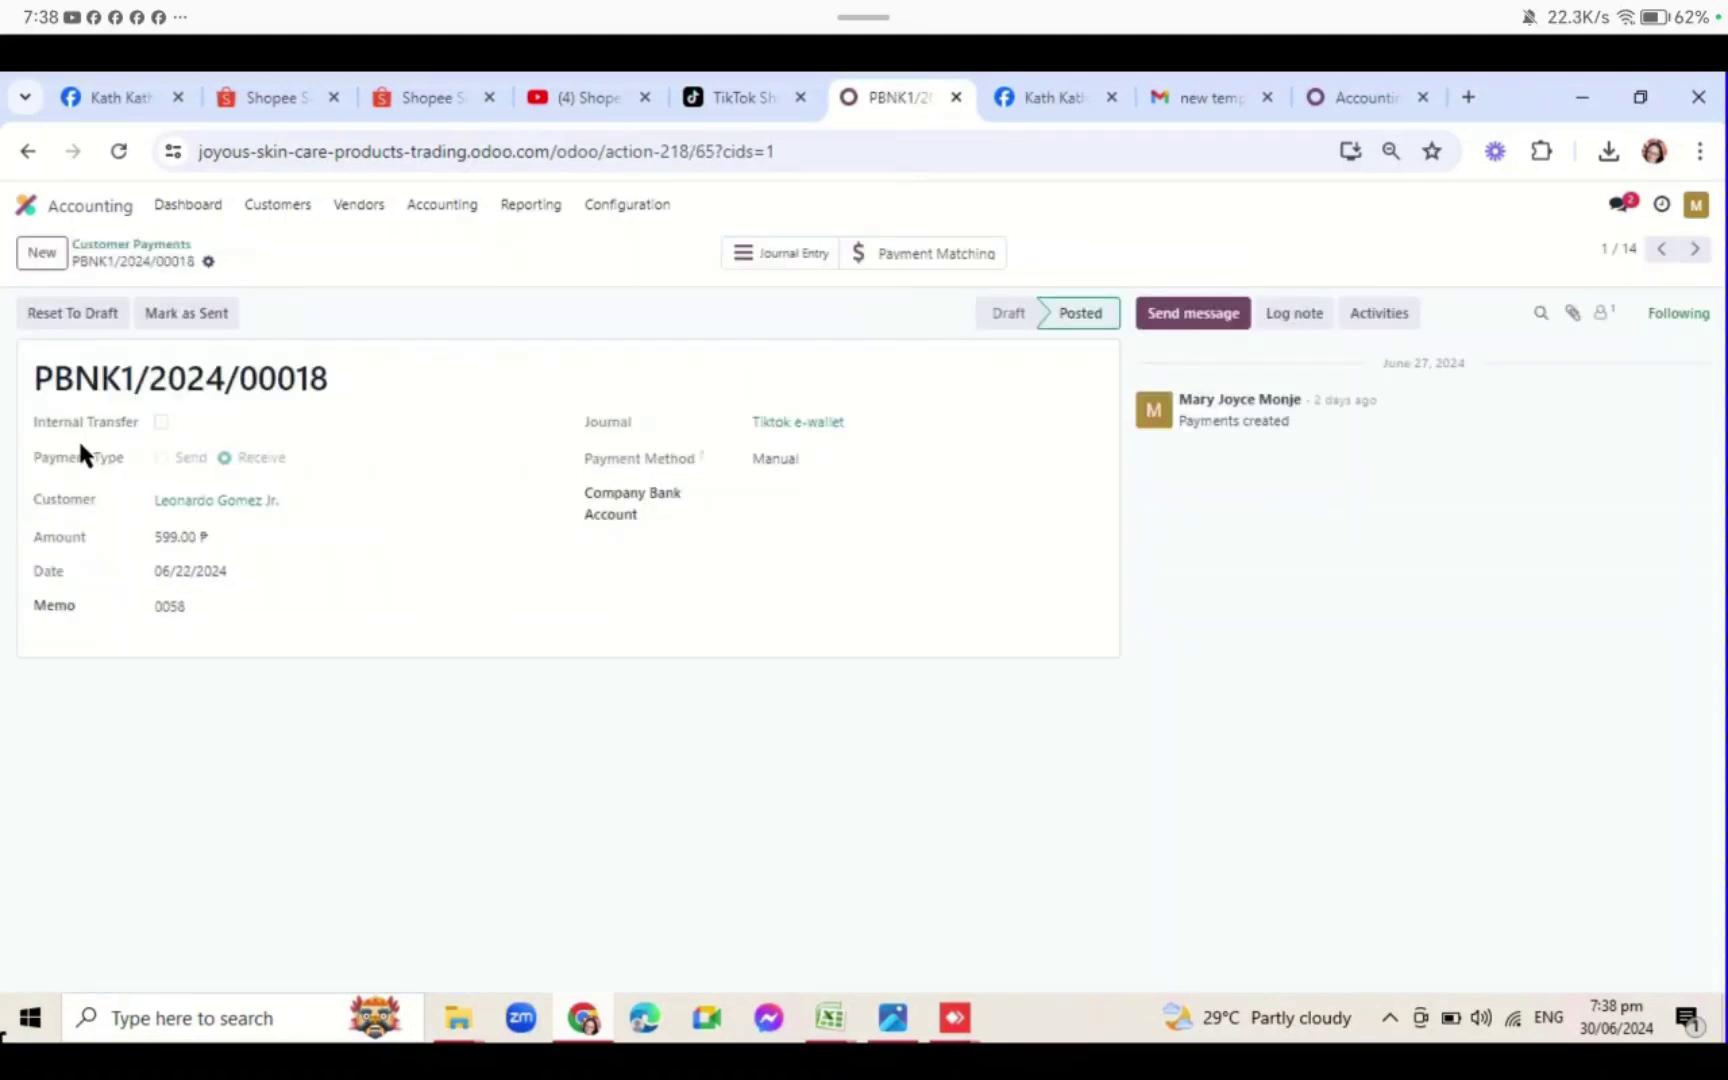
click(104, 316)
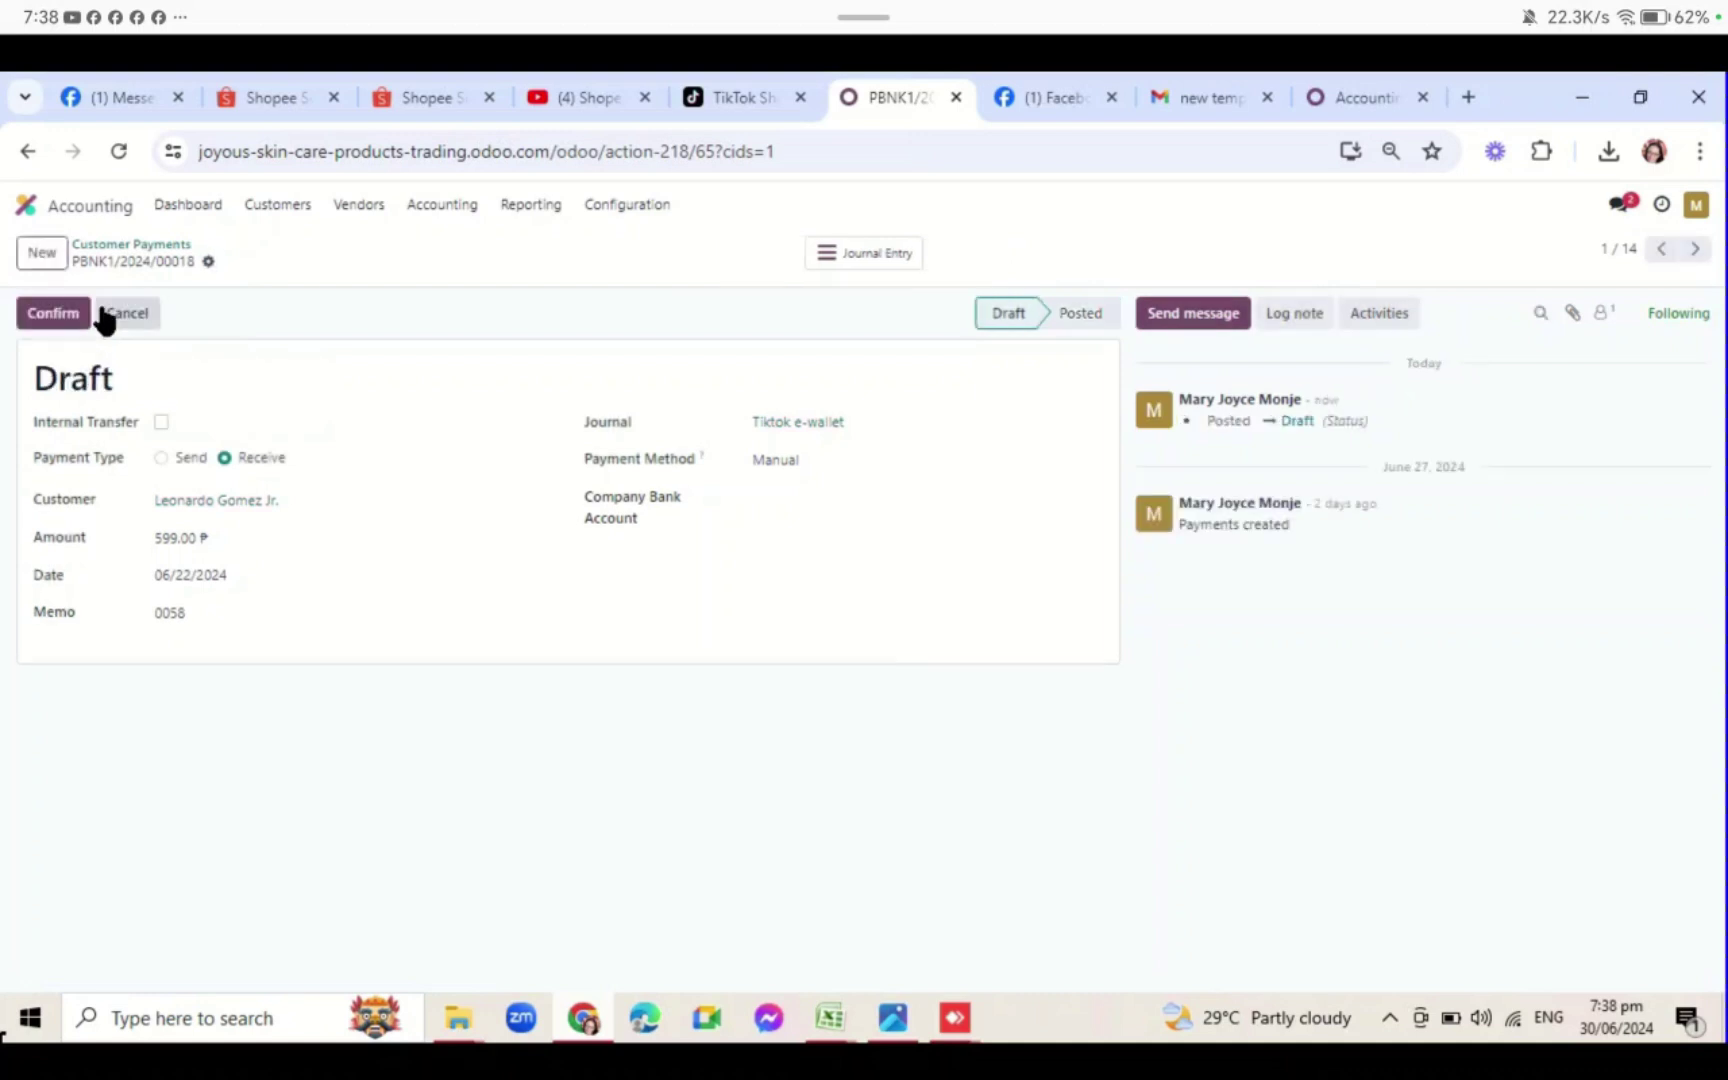
click(138, 248)
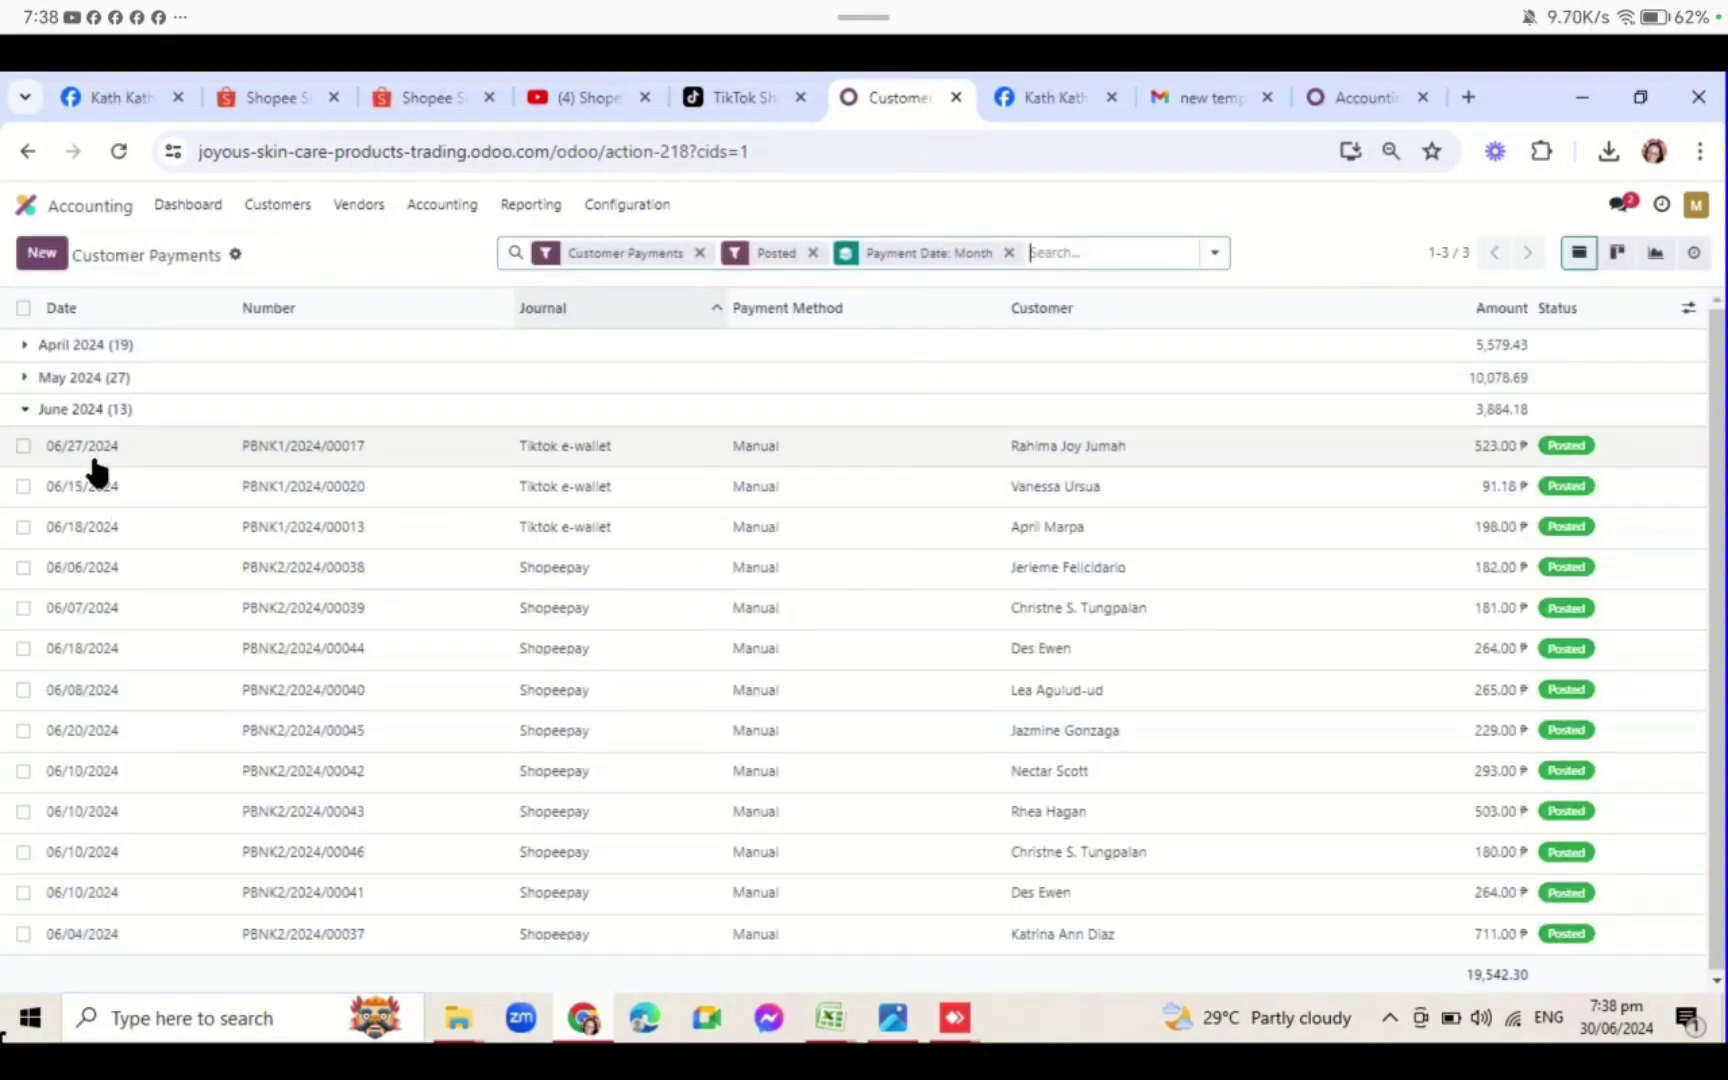
- Reset the remaining posted 523.00 TikTok payment dated 06/27/2024 to draft and return to the customer payments list
click(93, 458)
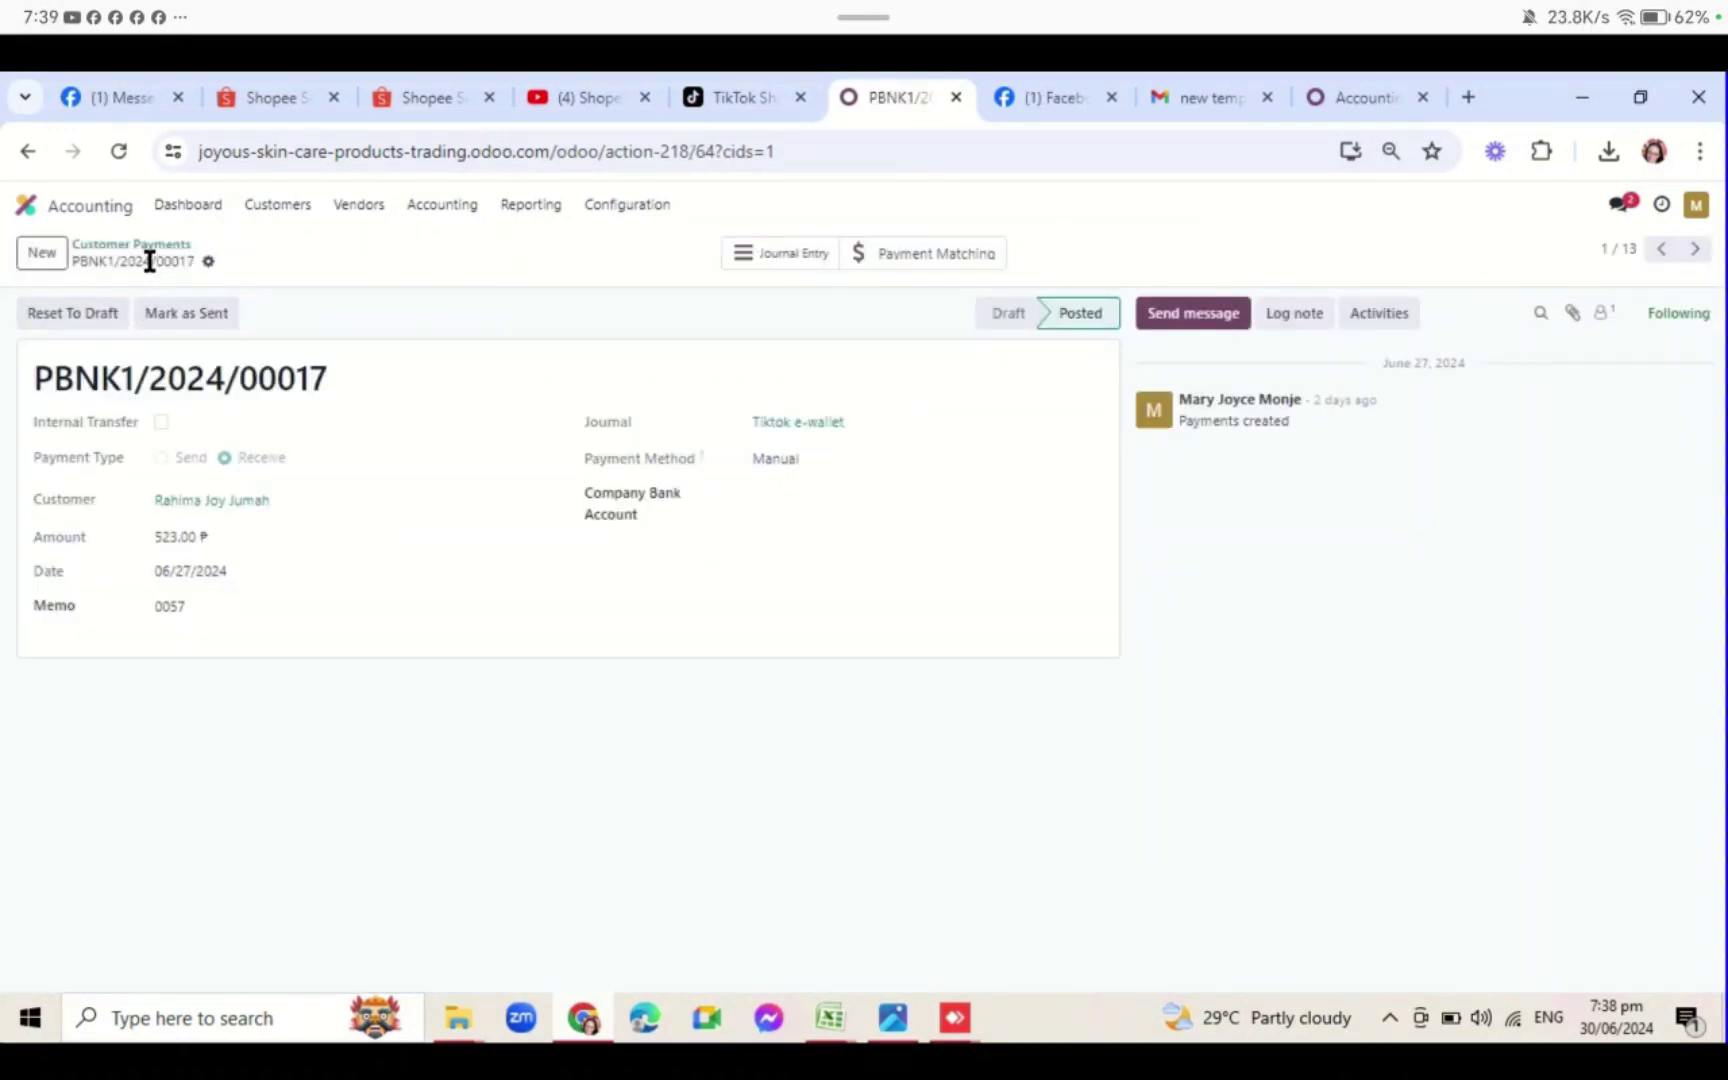
click(86, 315)
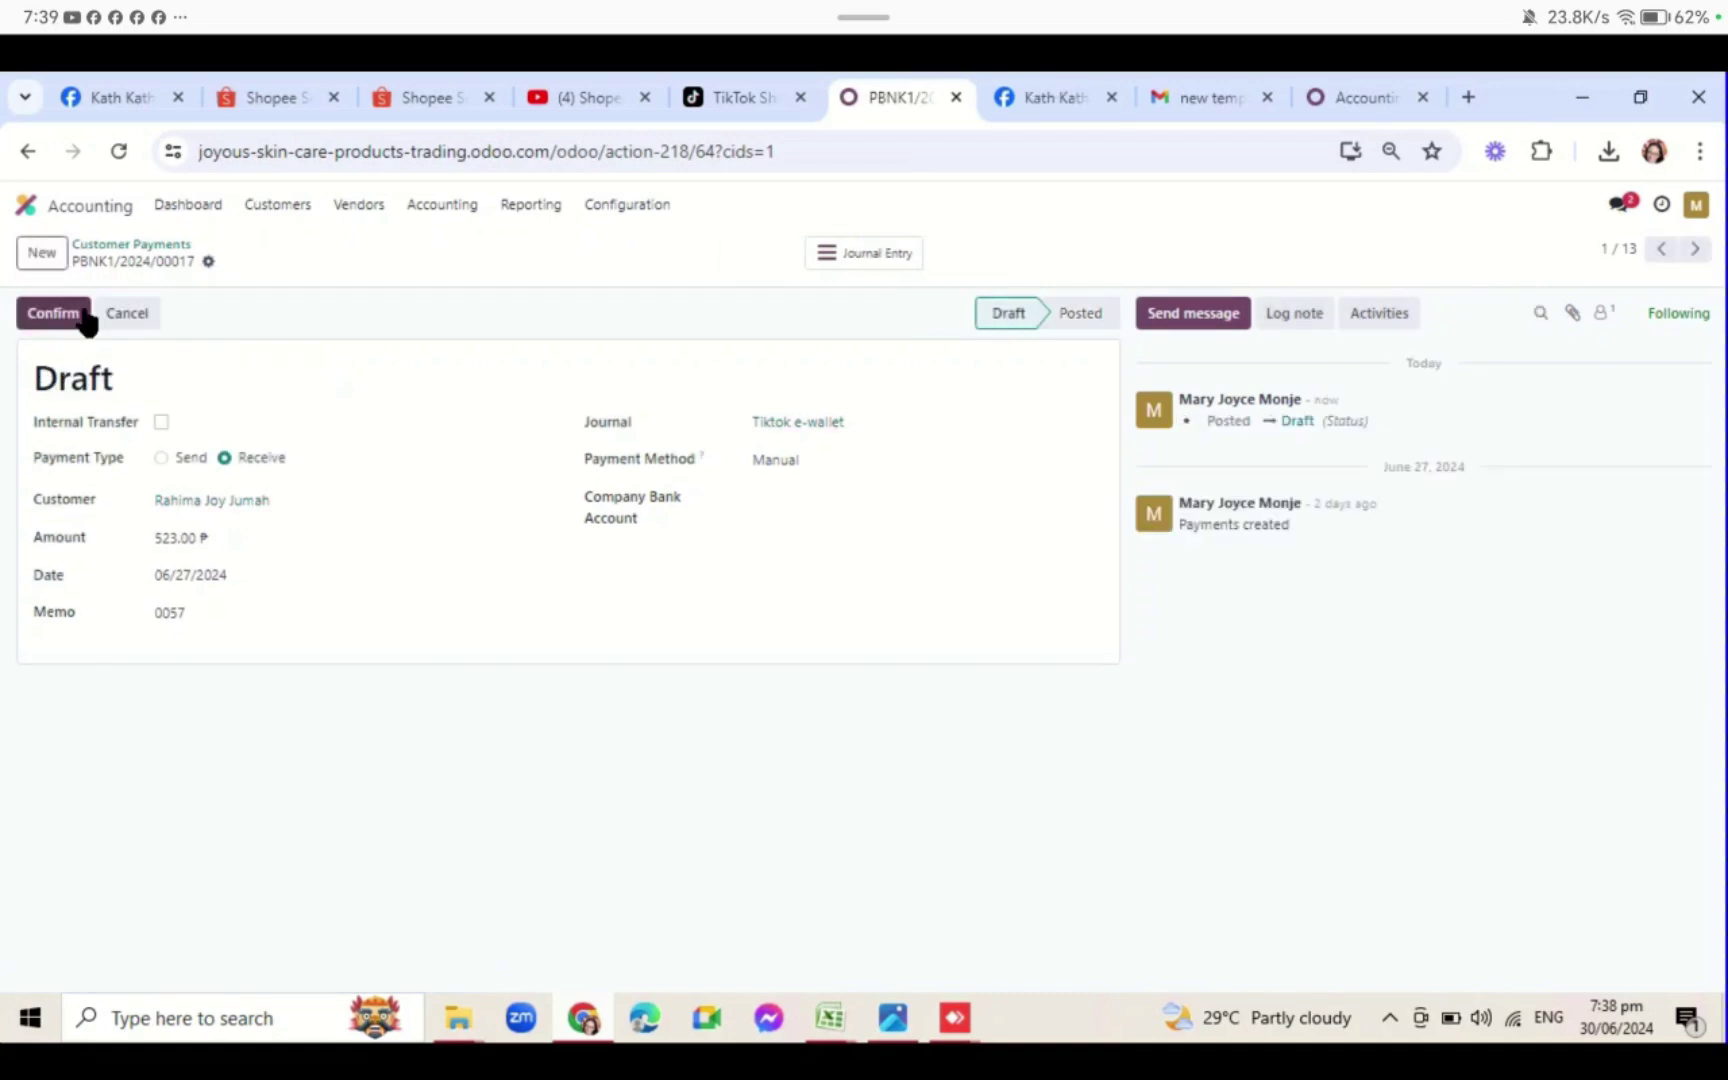
click(138, 246)
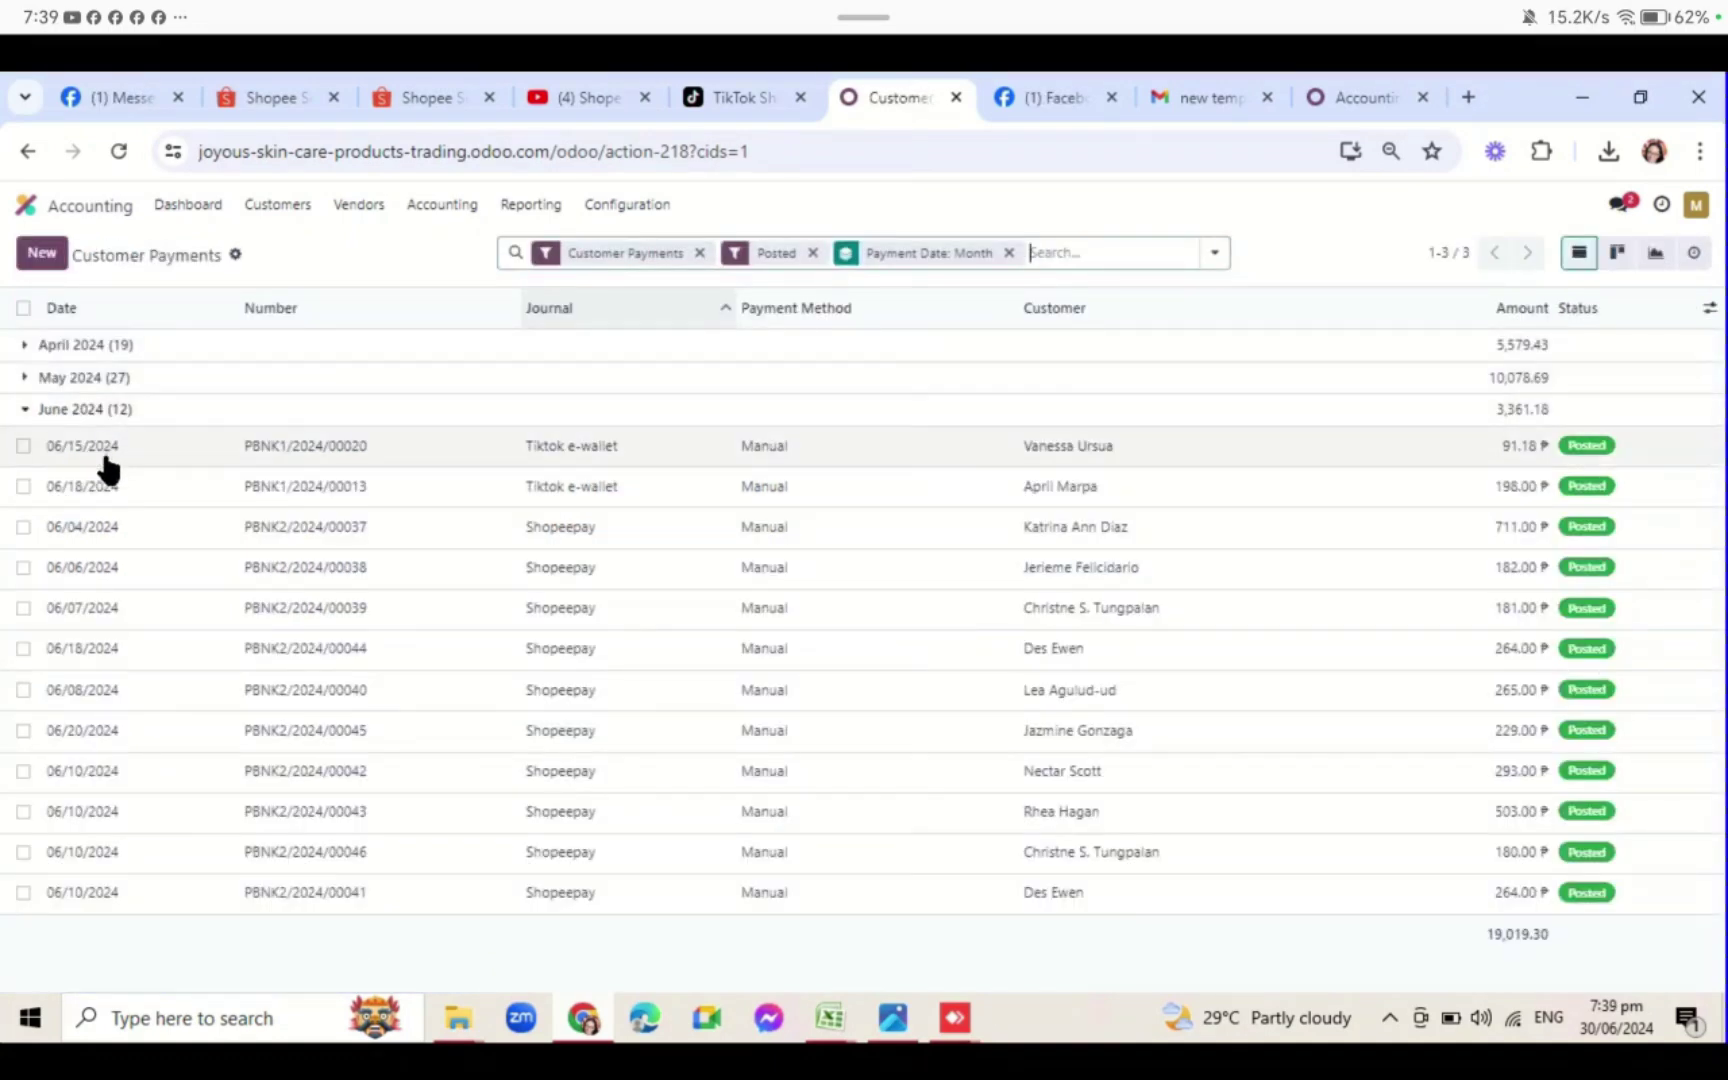
- Reset the posted TikTok payments of 91.18 dated 06/15/2024 and 198.00 dated 06/18/2024 to draft, returning to the payments list
click(92, 455)
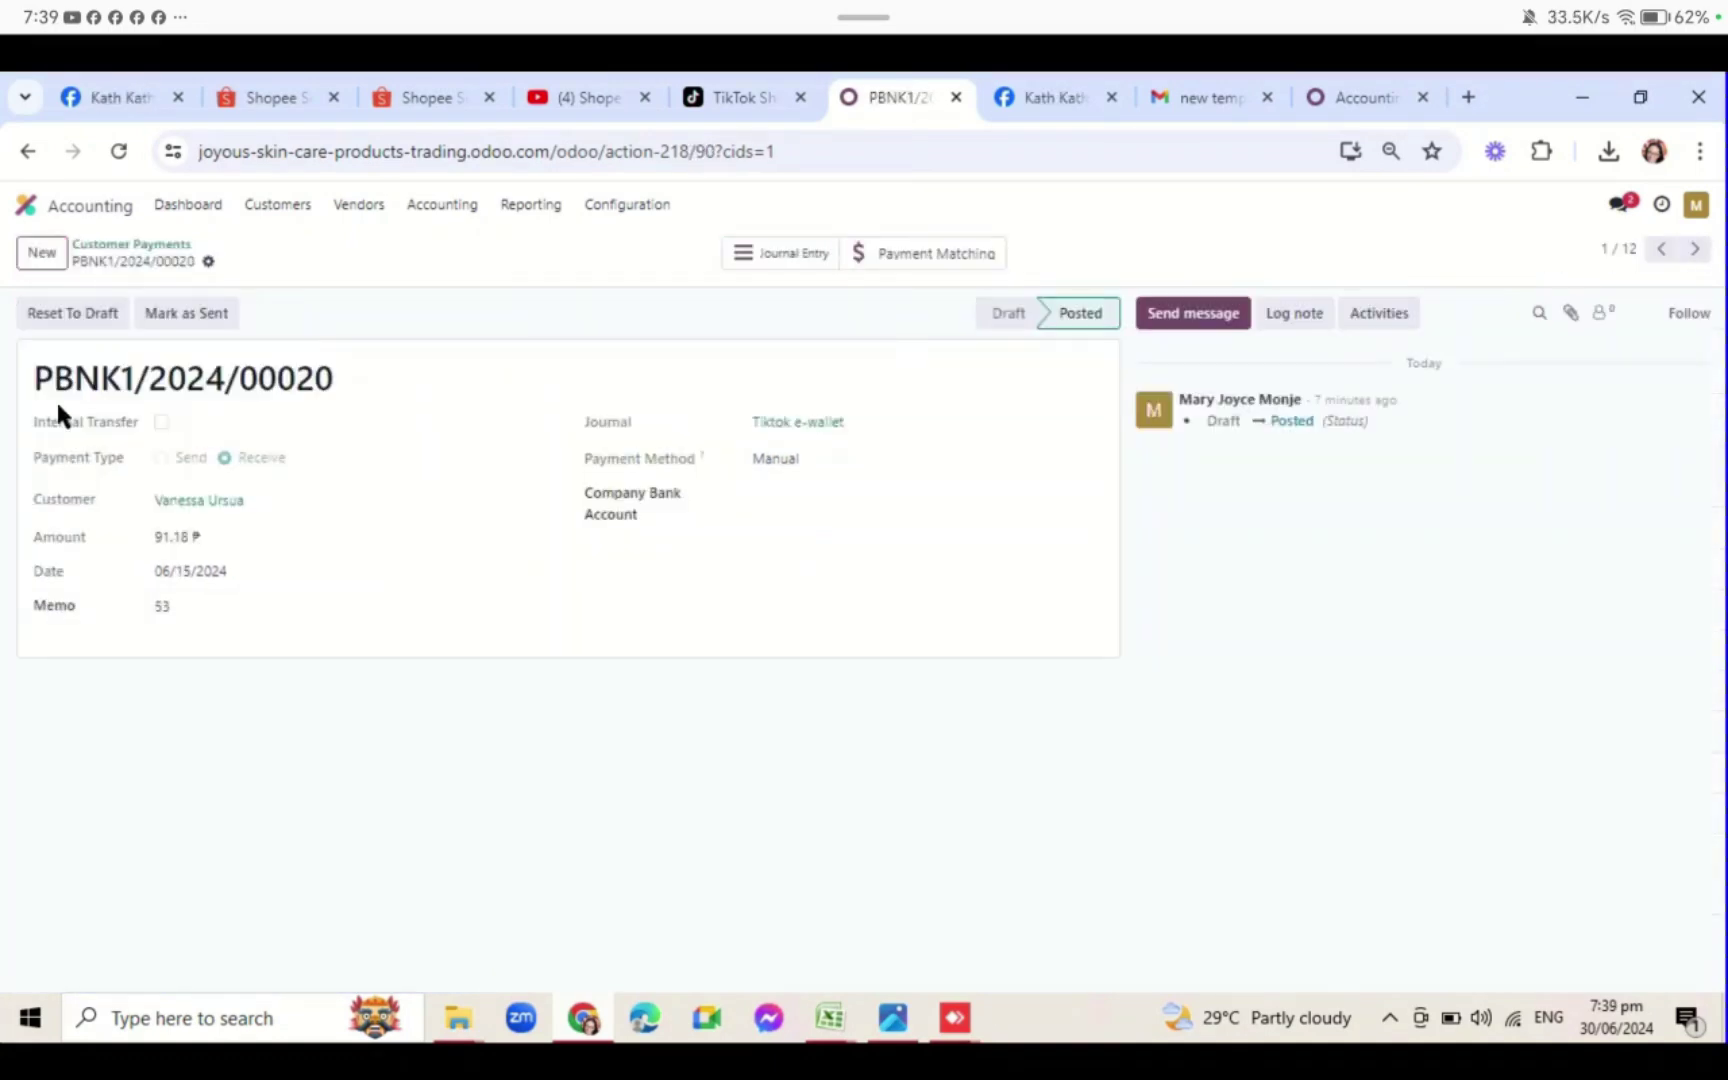
click(100, 313)
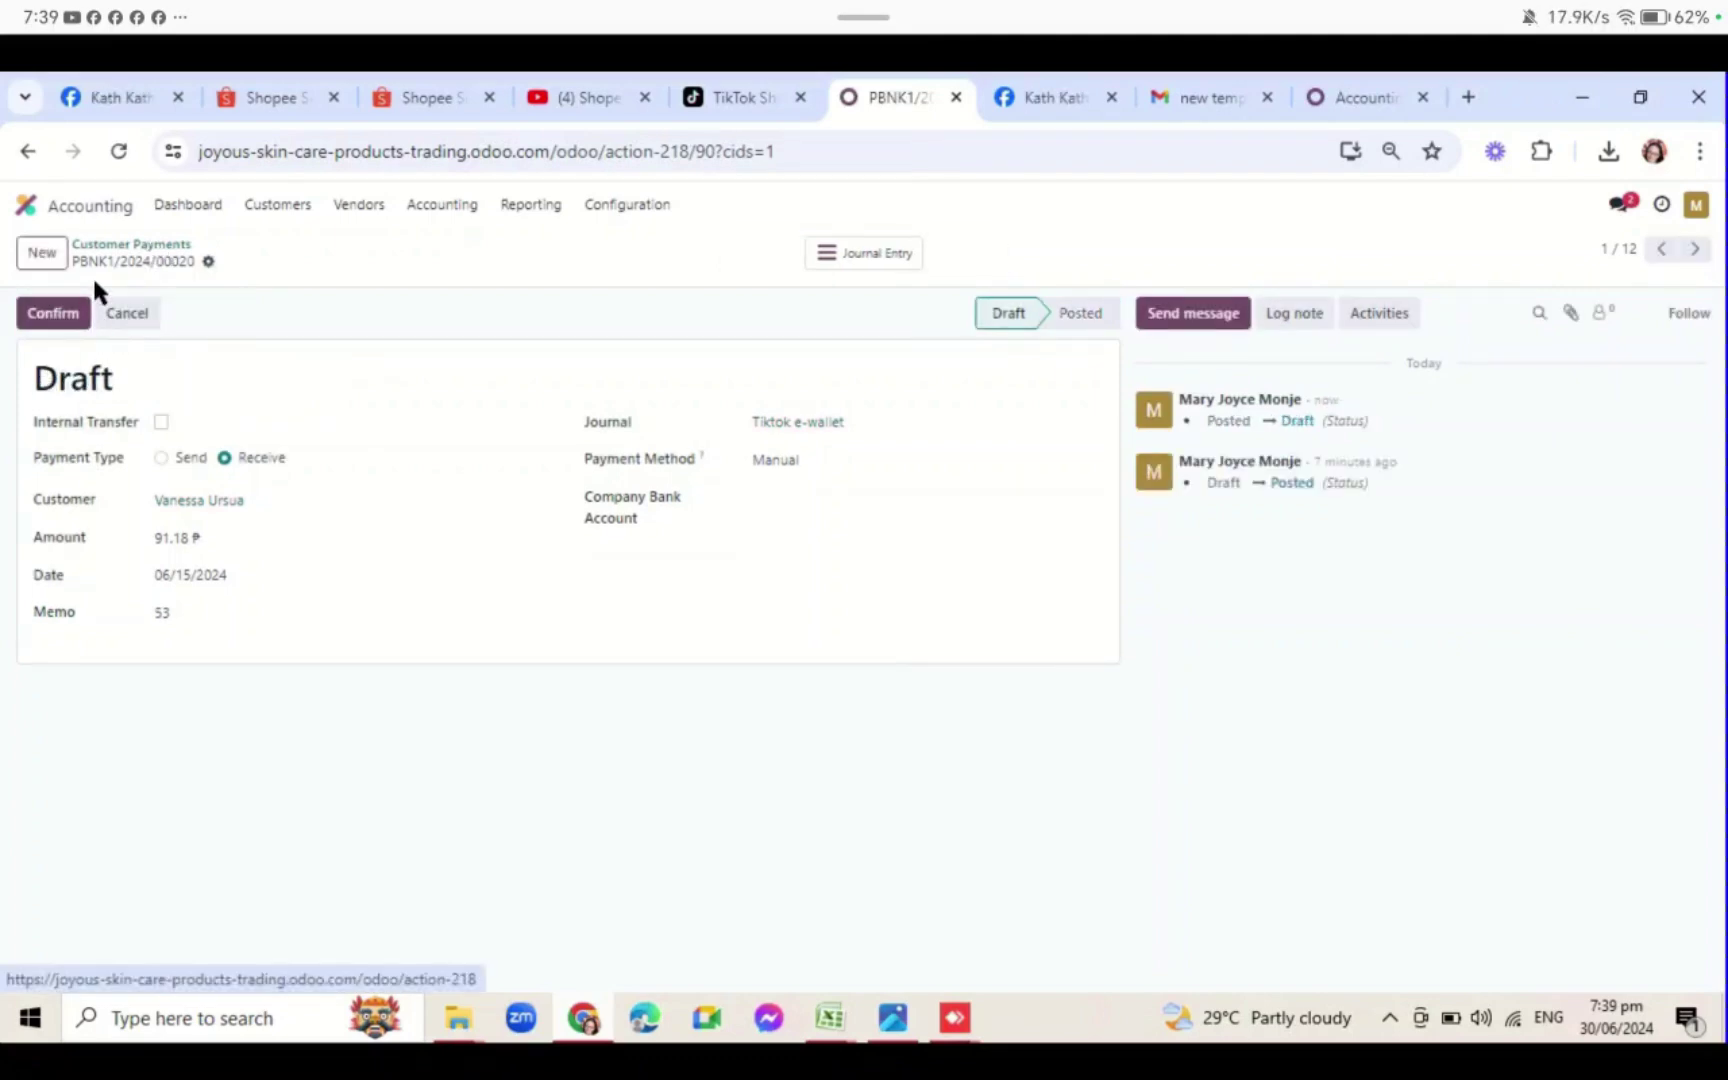
click(127, 246)
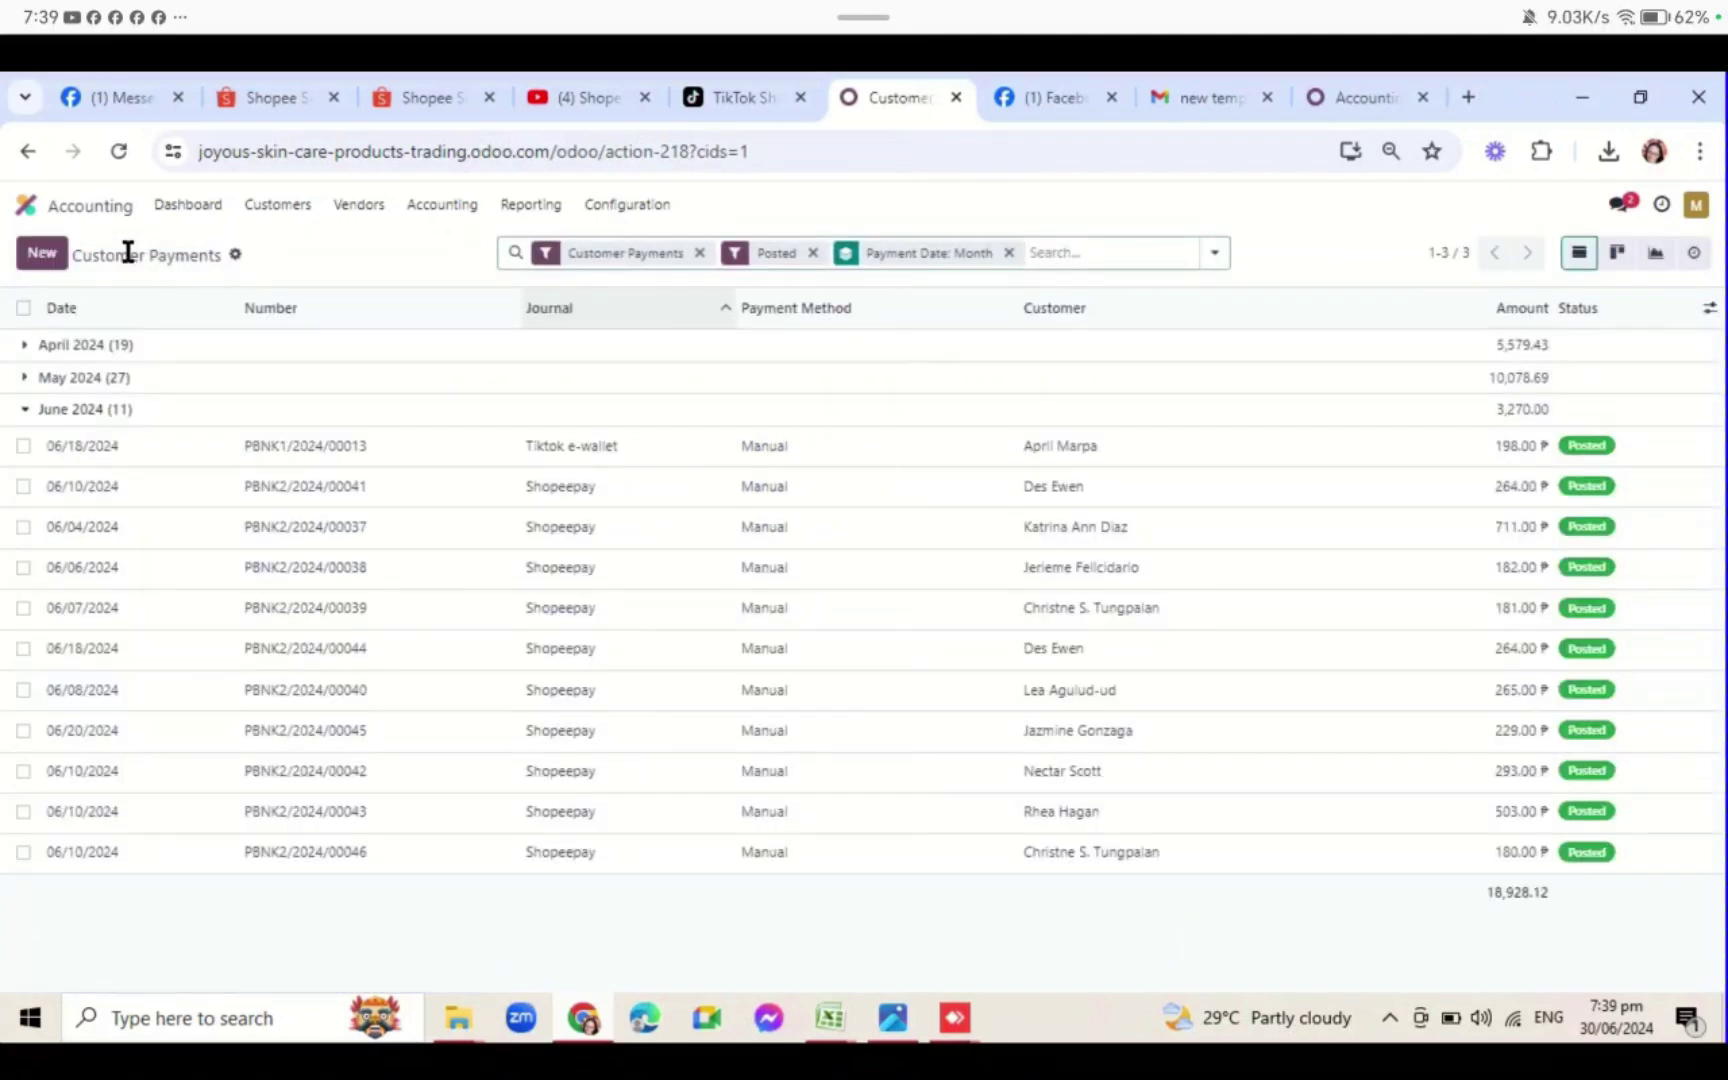
click(85, 452)
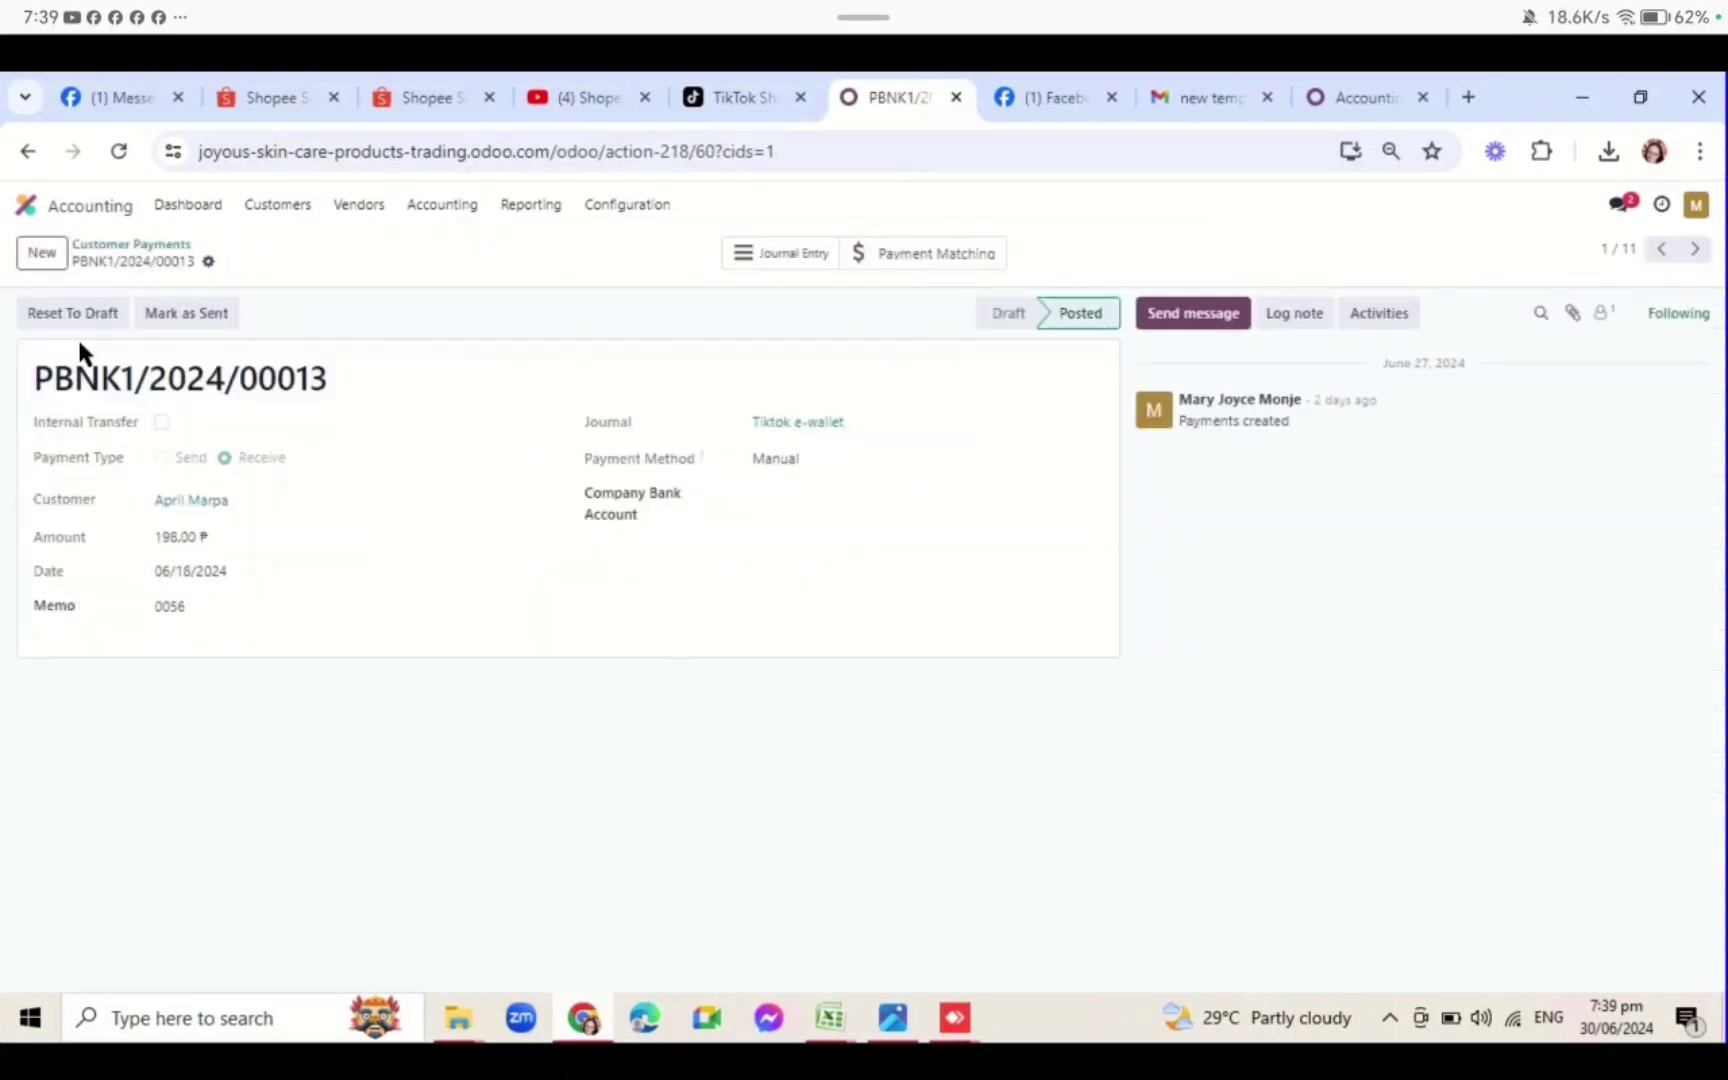
click(107, 316)
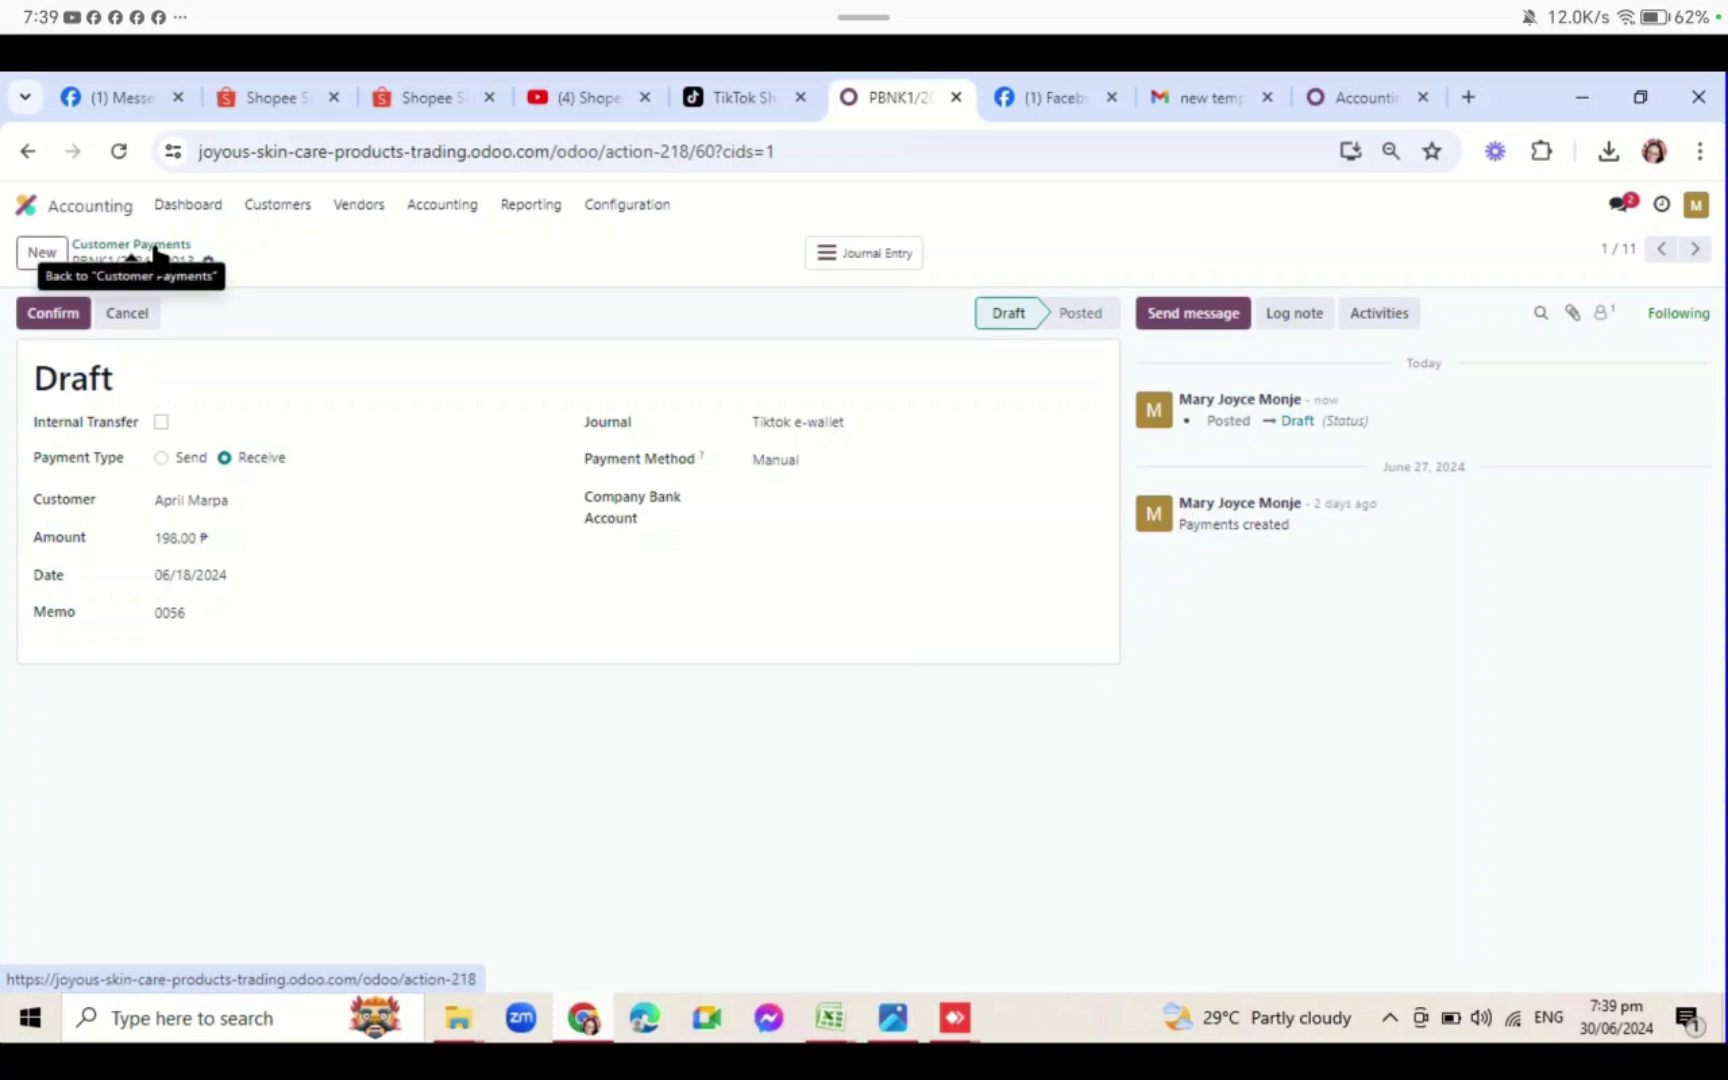
click(158, 247)
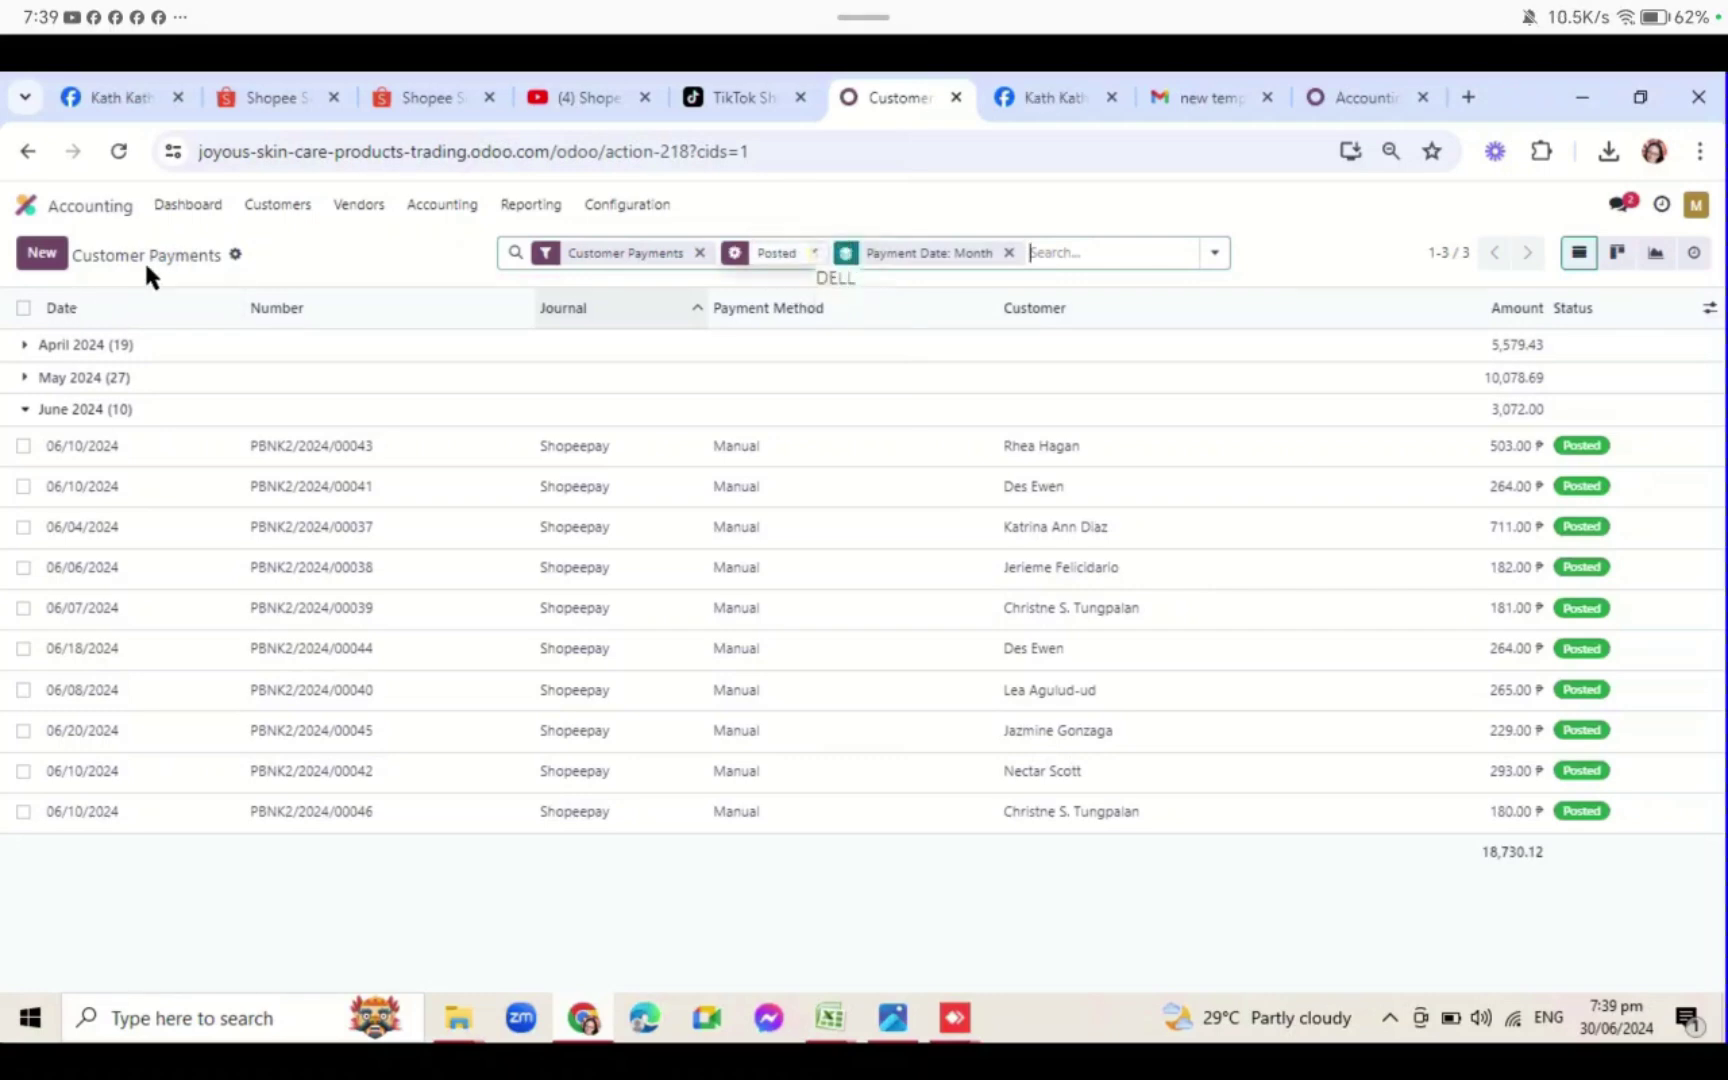
- Remove the Posted filter from the customer payments list and delete all 14 draft TikTok e-wallet payments of June 2024
click(814, 253)
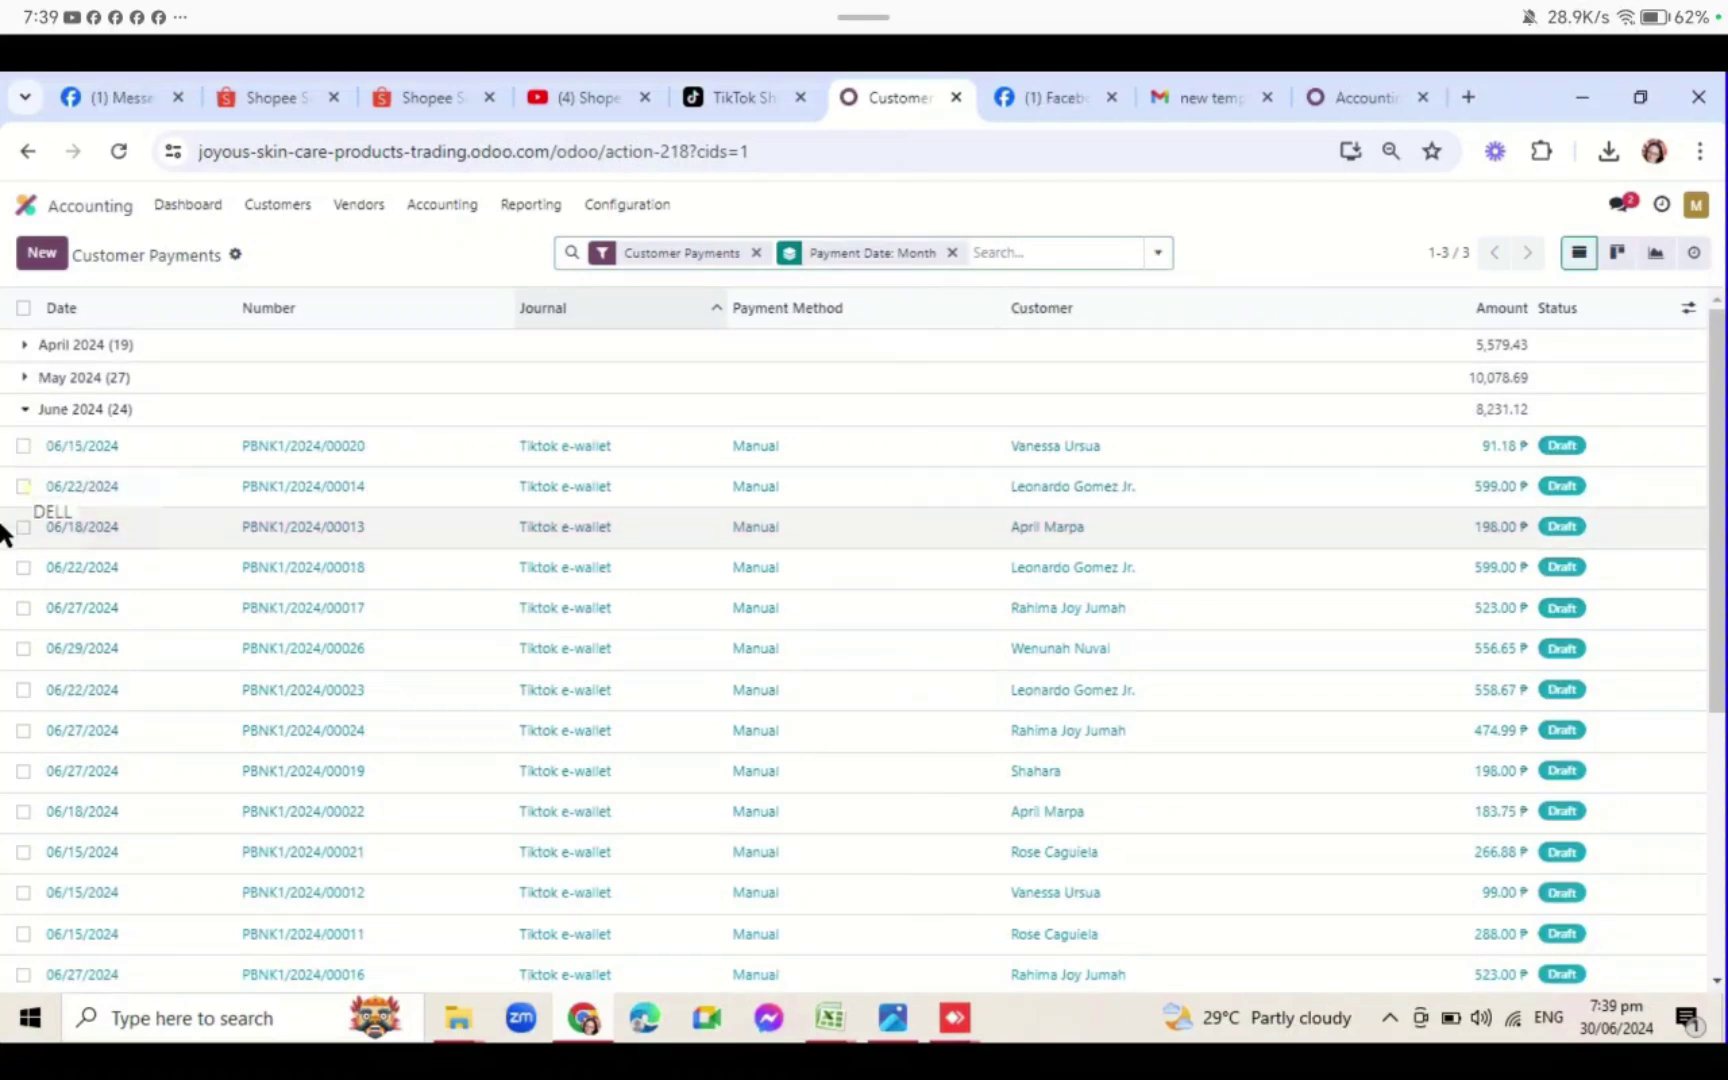
click(23, 445)
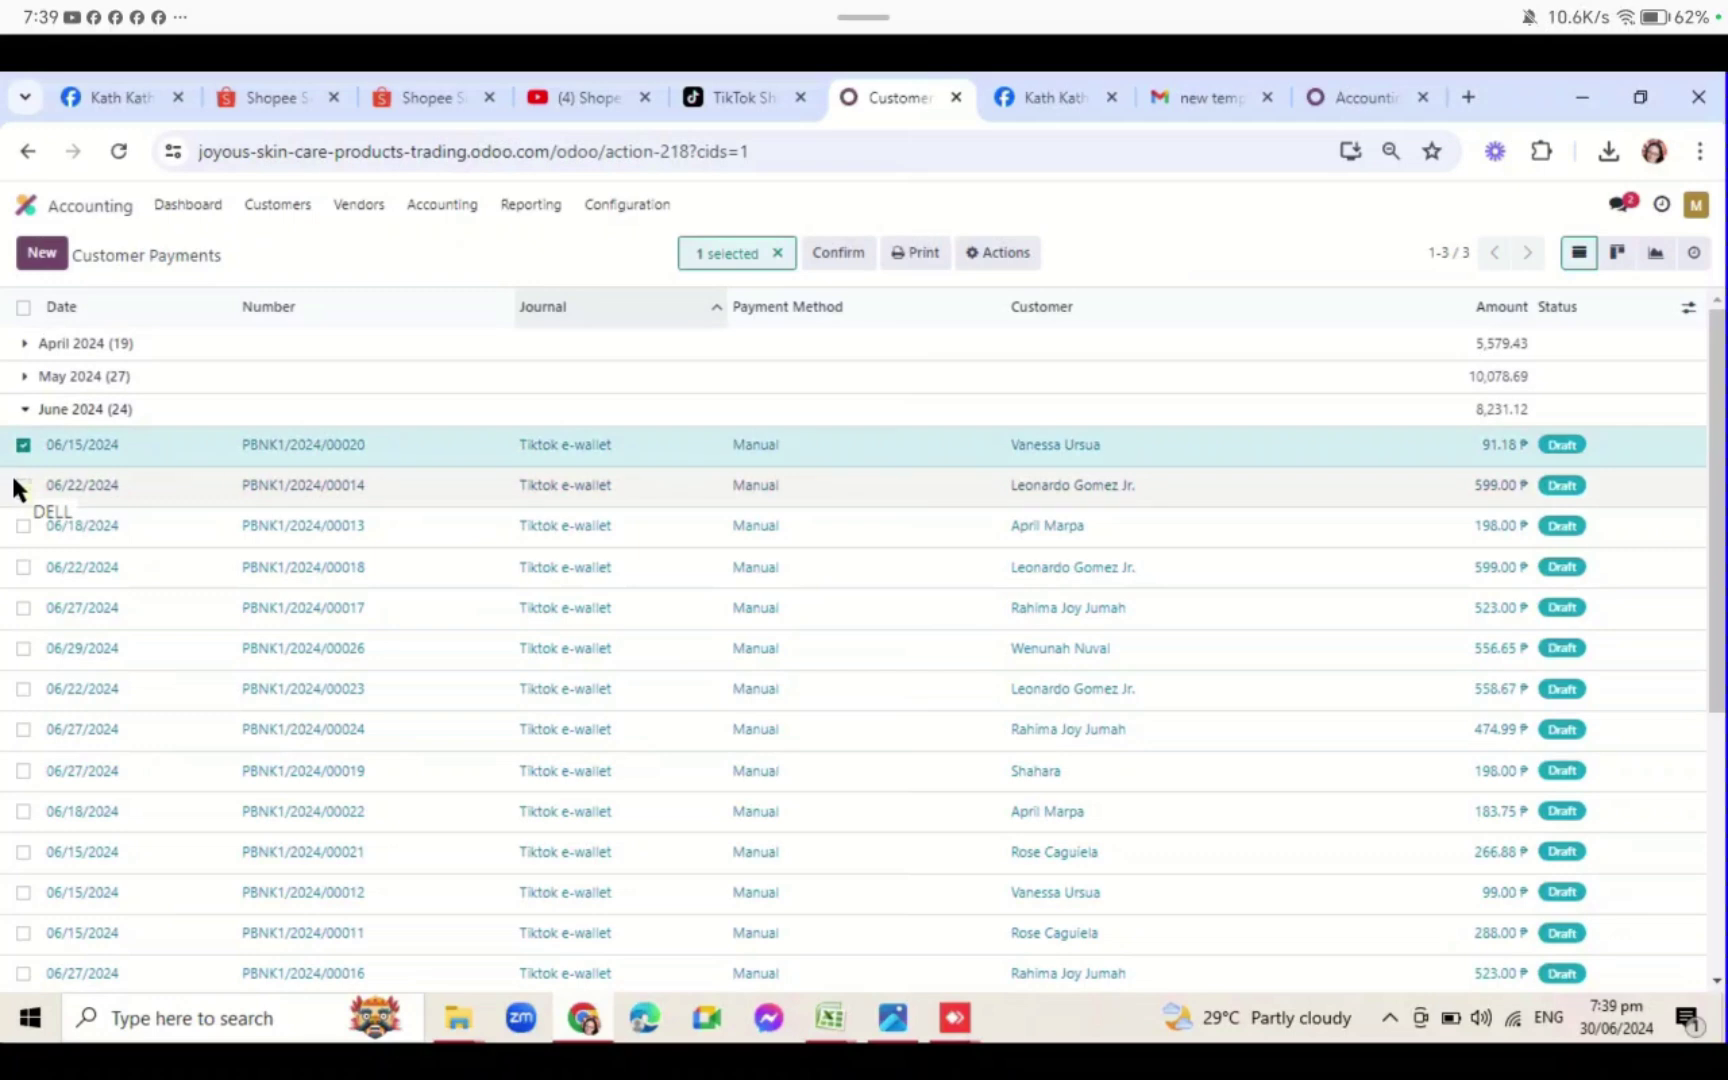
click(23, 486)
click(21, 528)
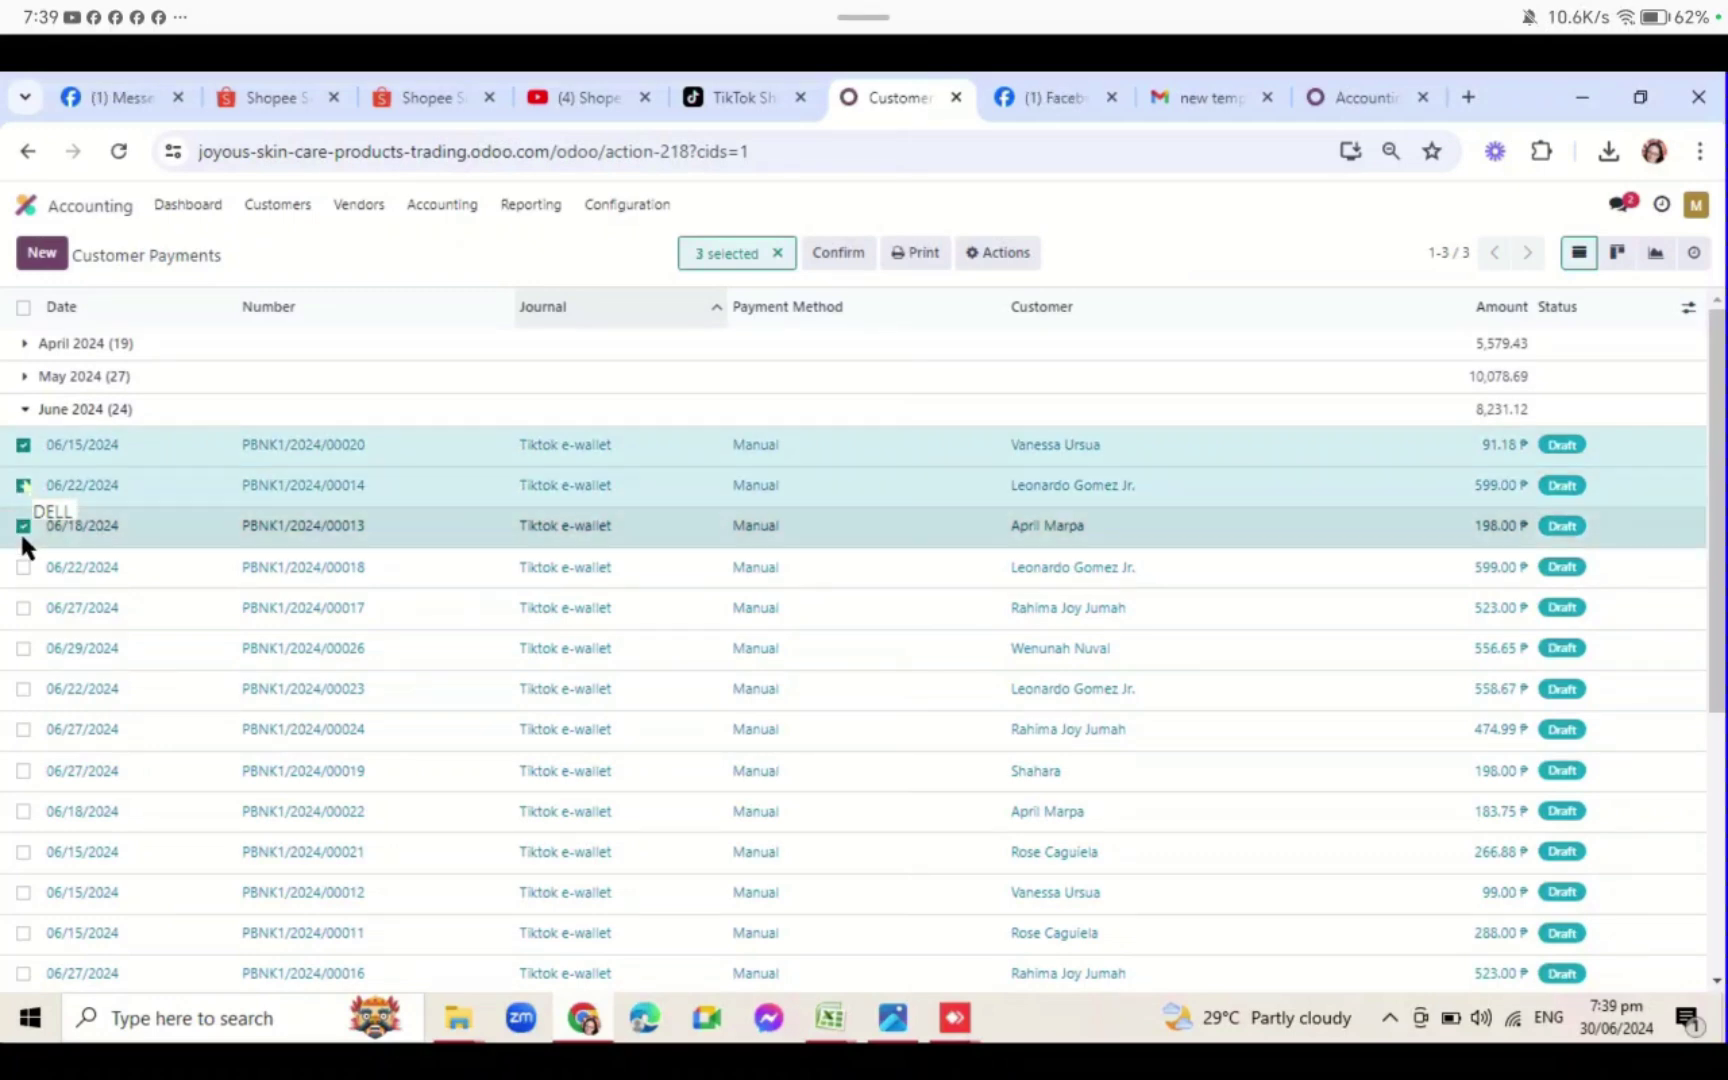
click(23, 567)
click(22, 608)
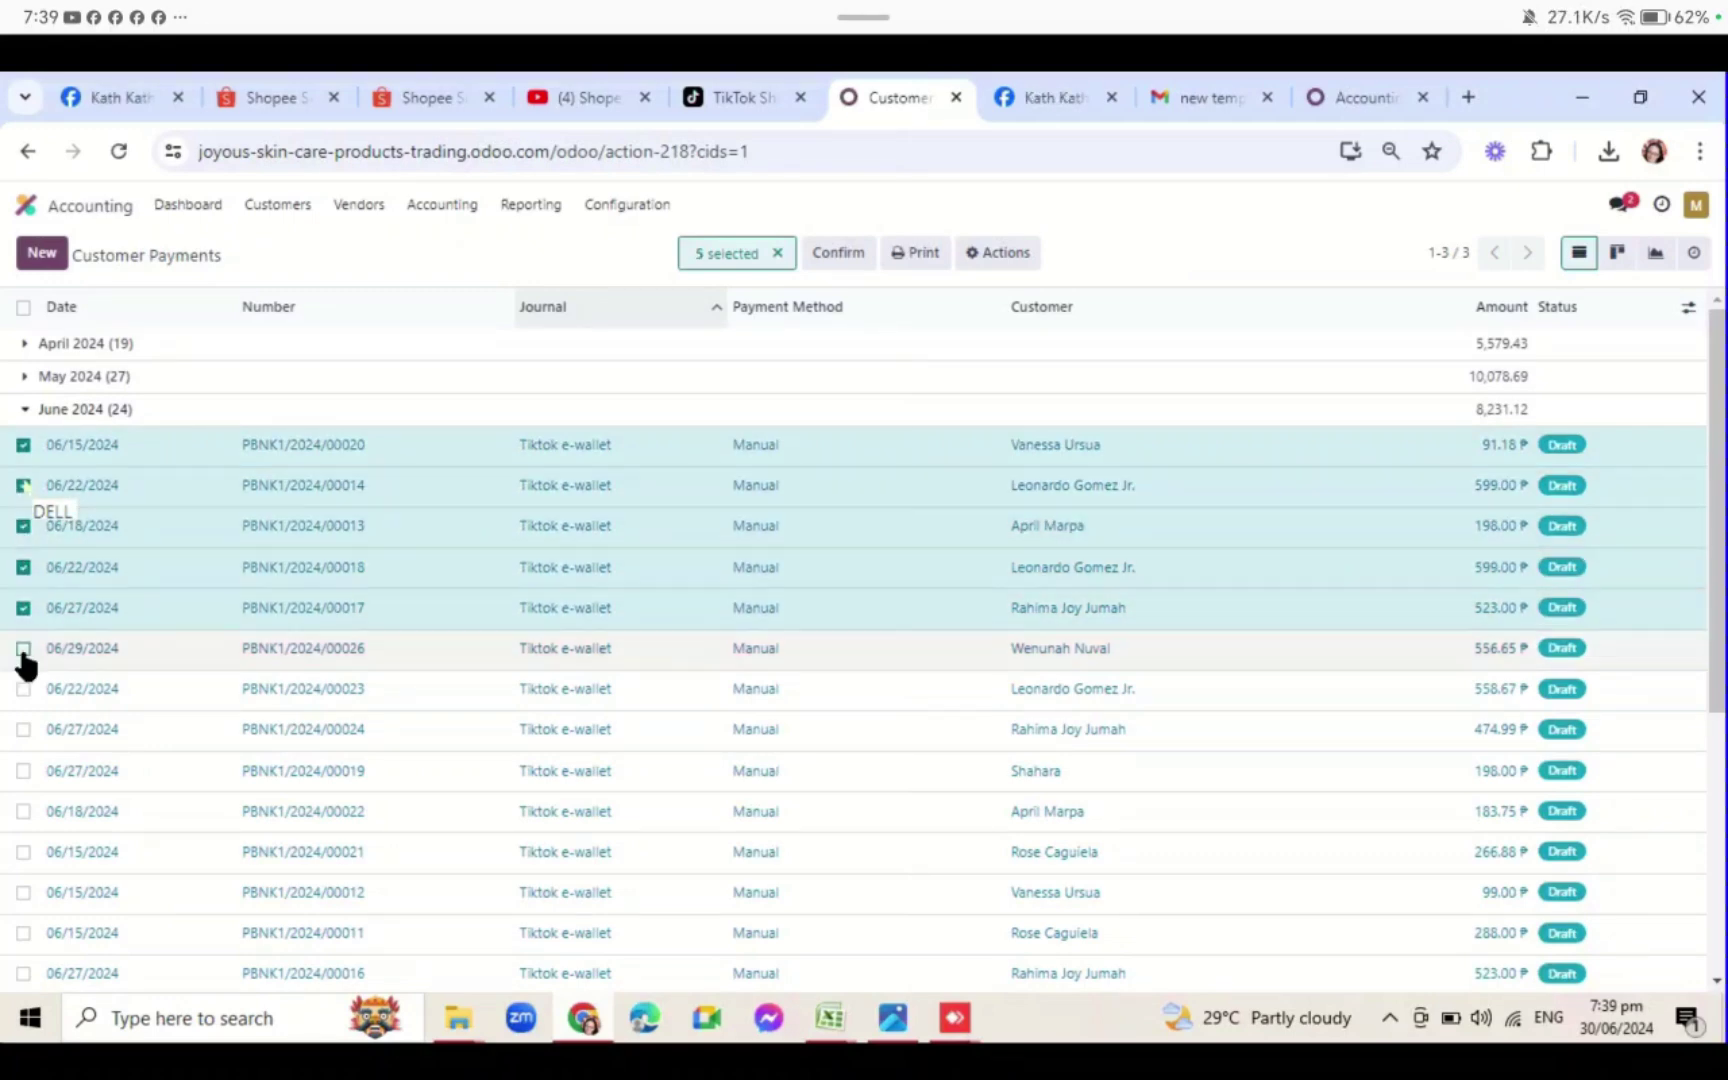
click(22, 648)
click(22, 689)
click(22, 729)
click(23, 771)
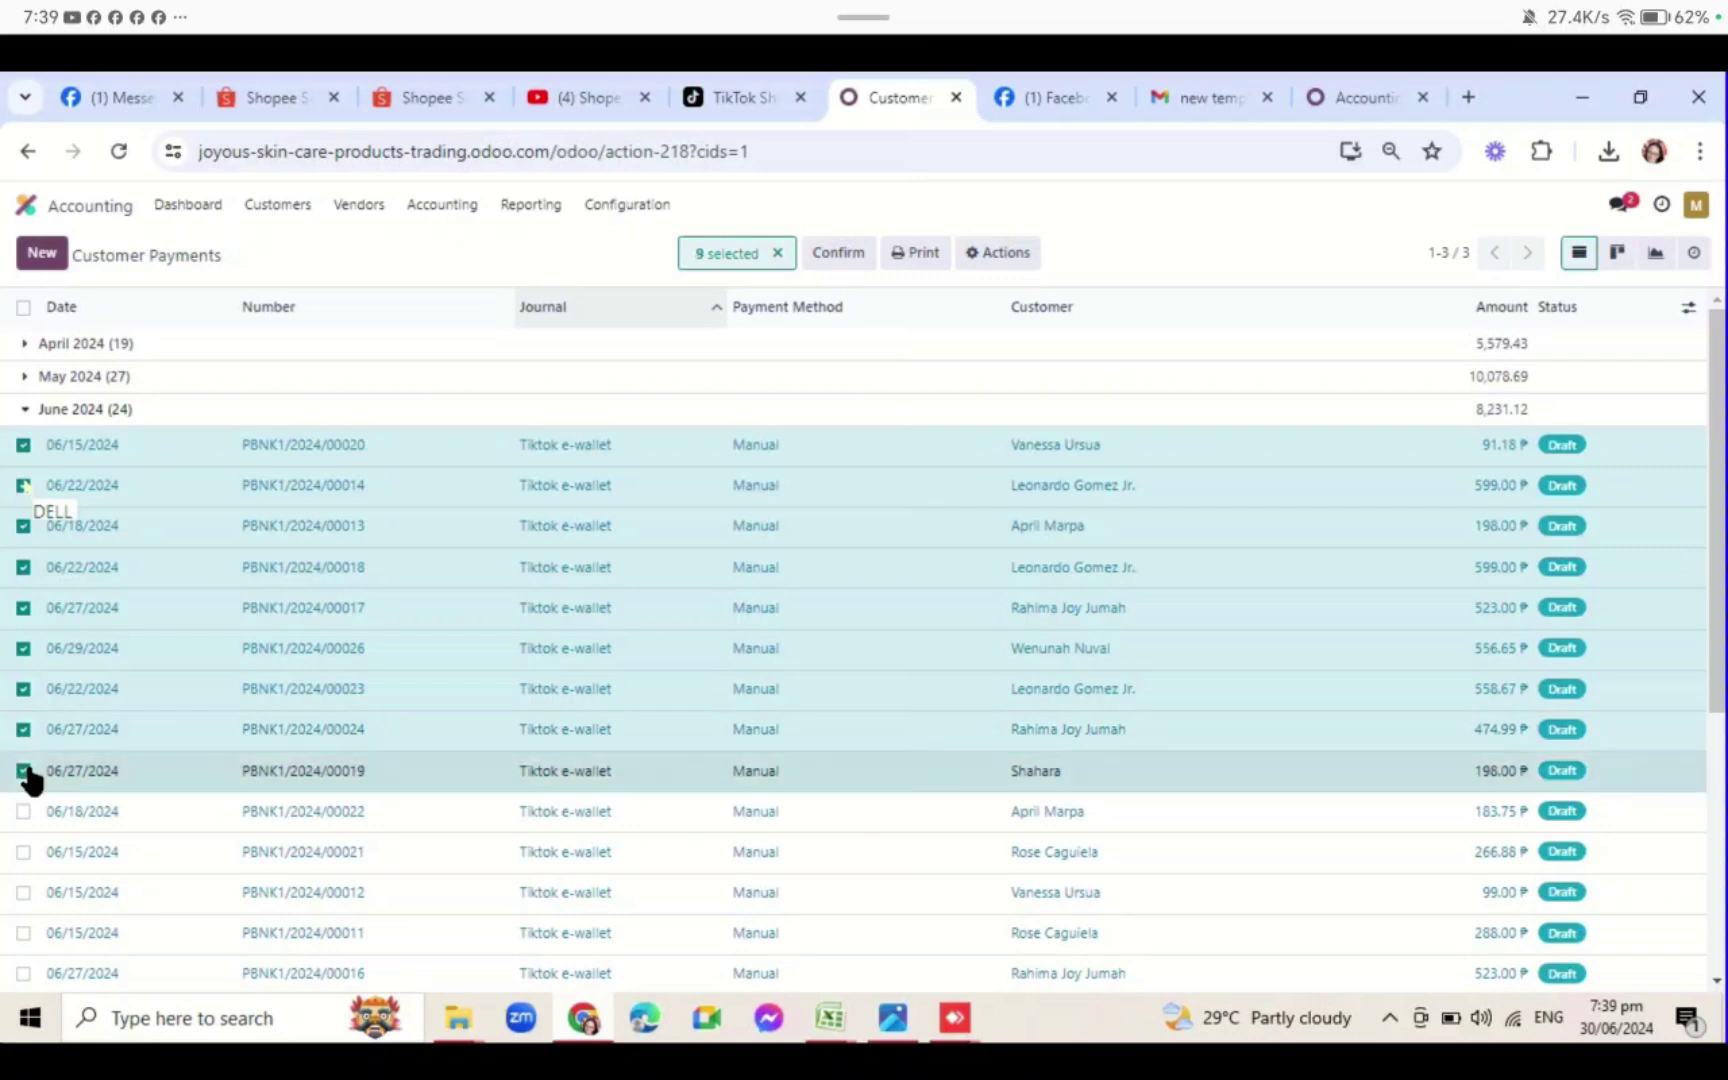
scroll(28, 748, down, 5)
scroll(11, 591, up, 1)
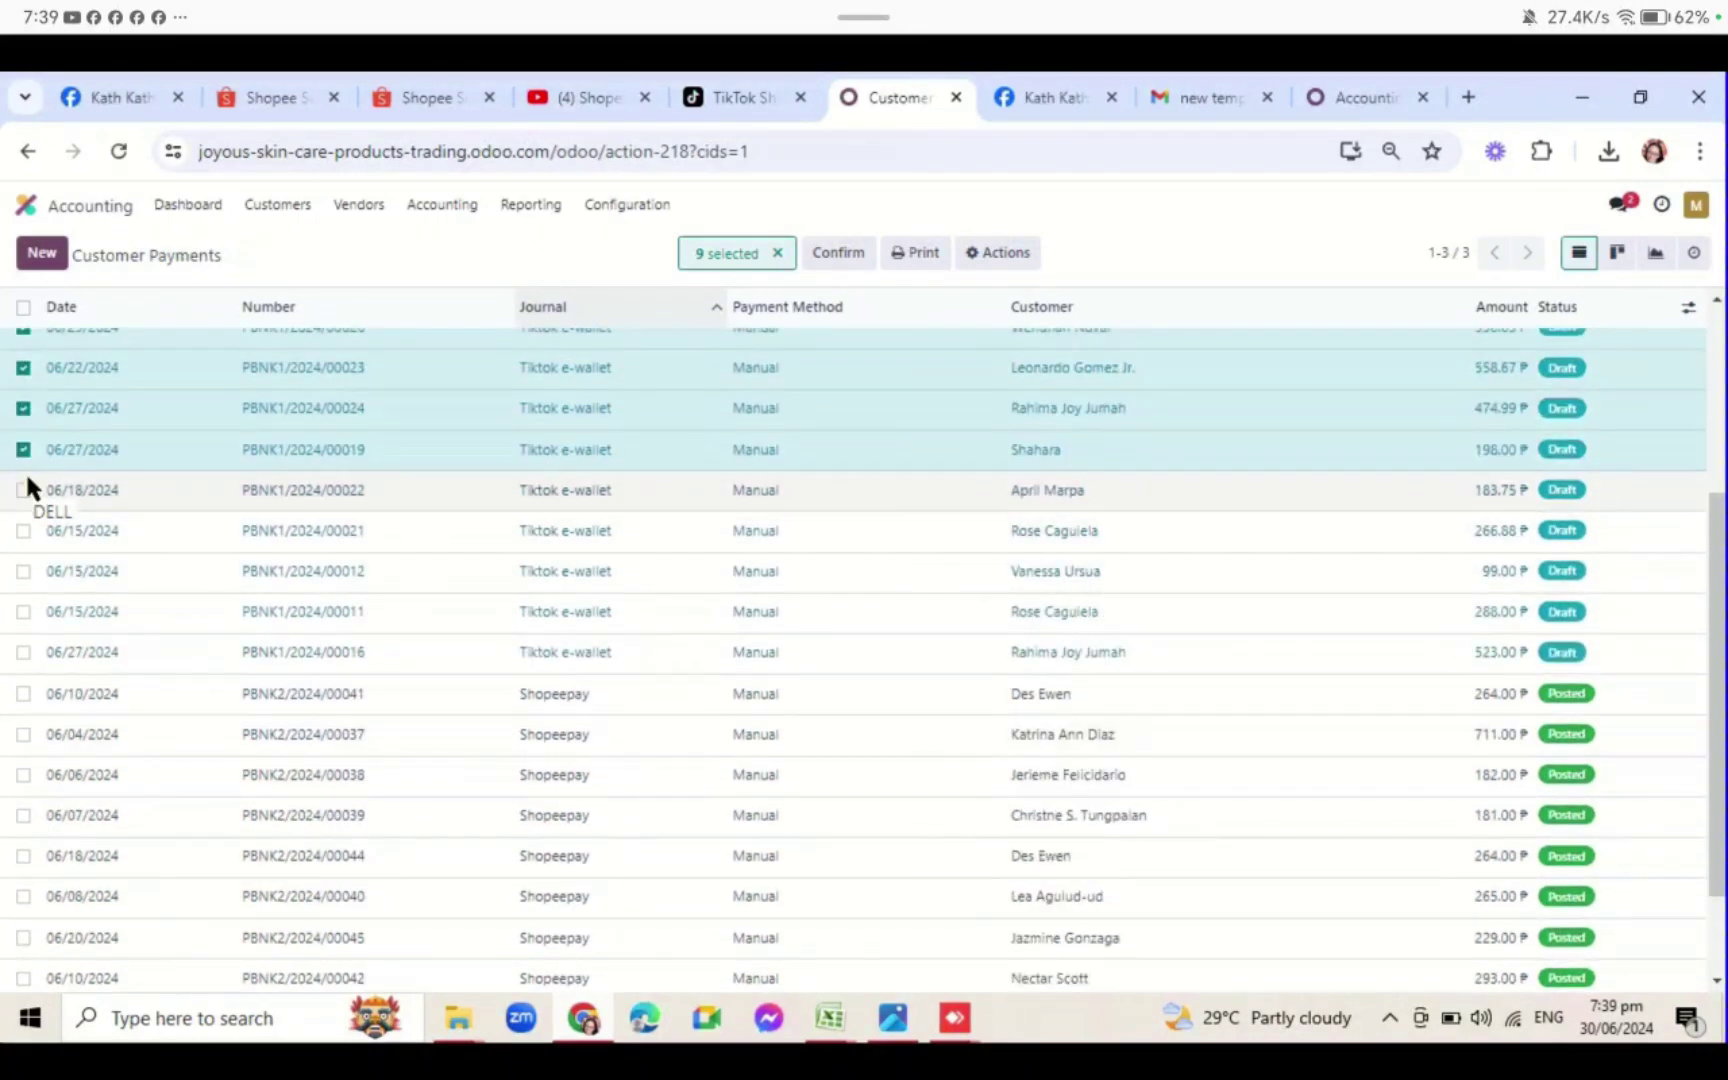
click(23, 490)
click(22, 531)
click(22, 571)
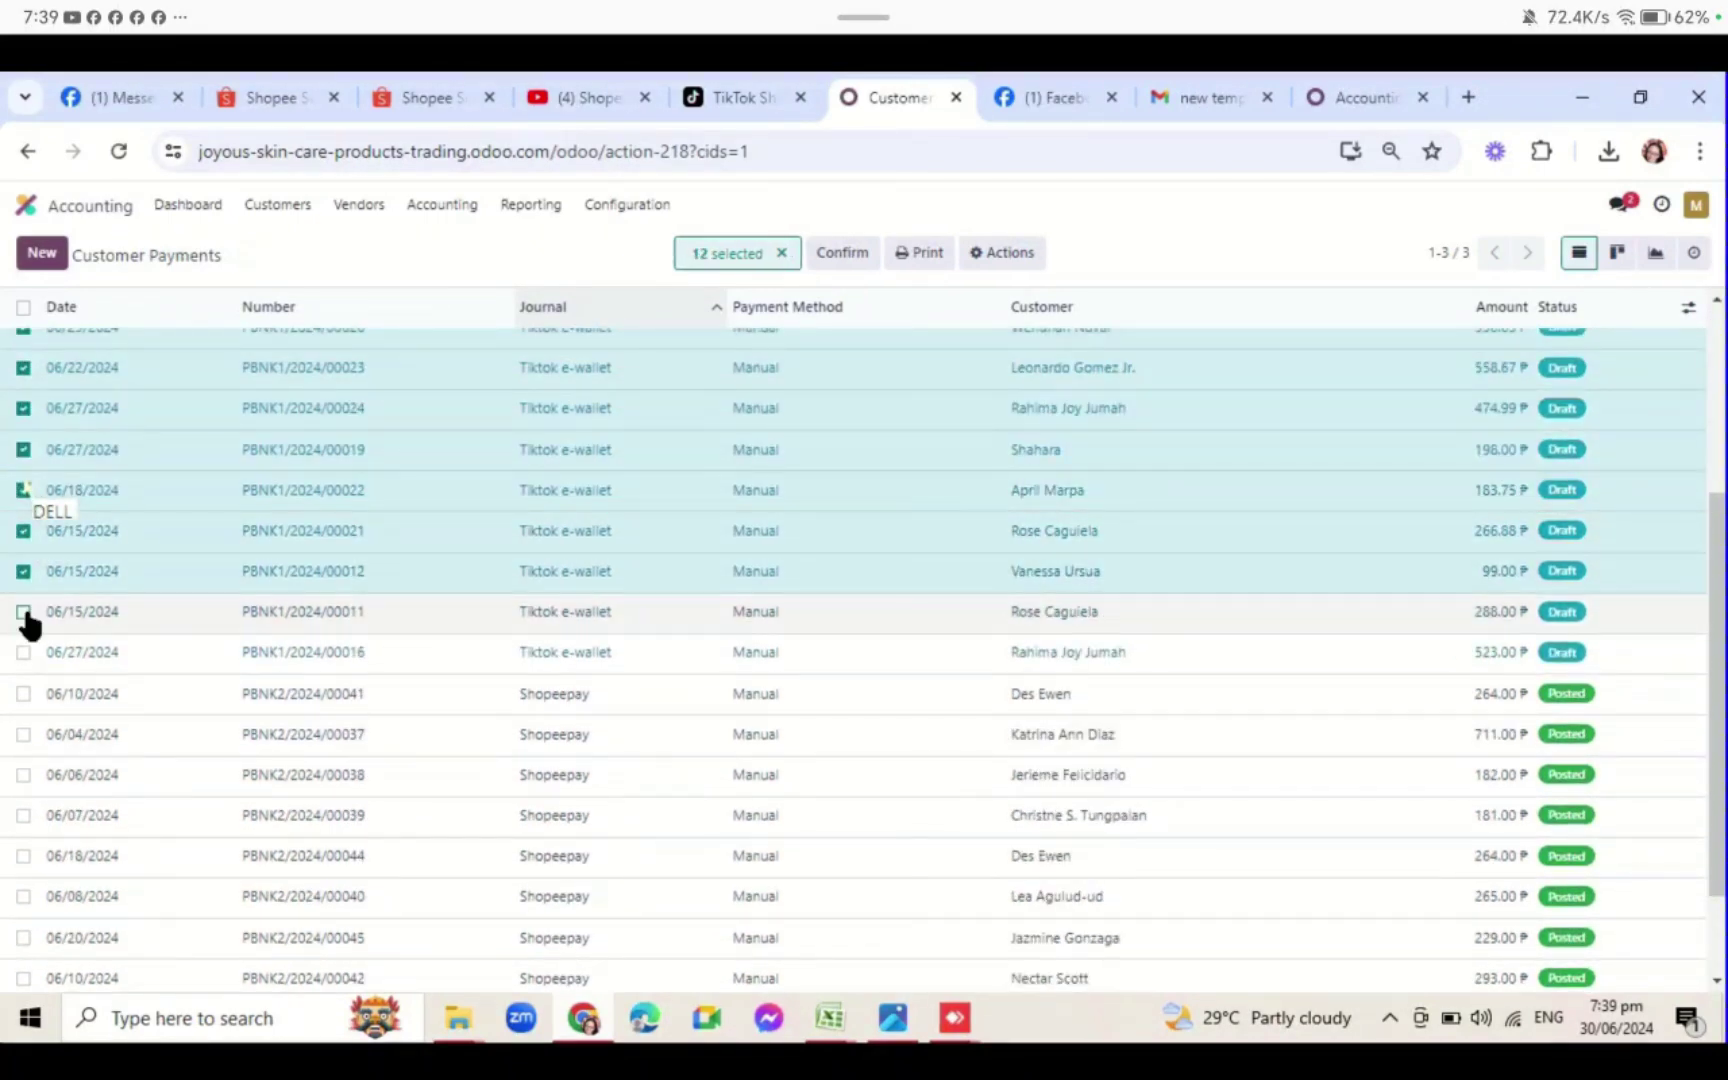
click(22, 611)
click(22, 652)
scroll(513, 585, up, 3)
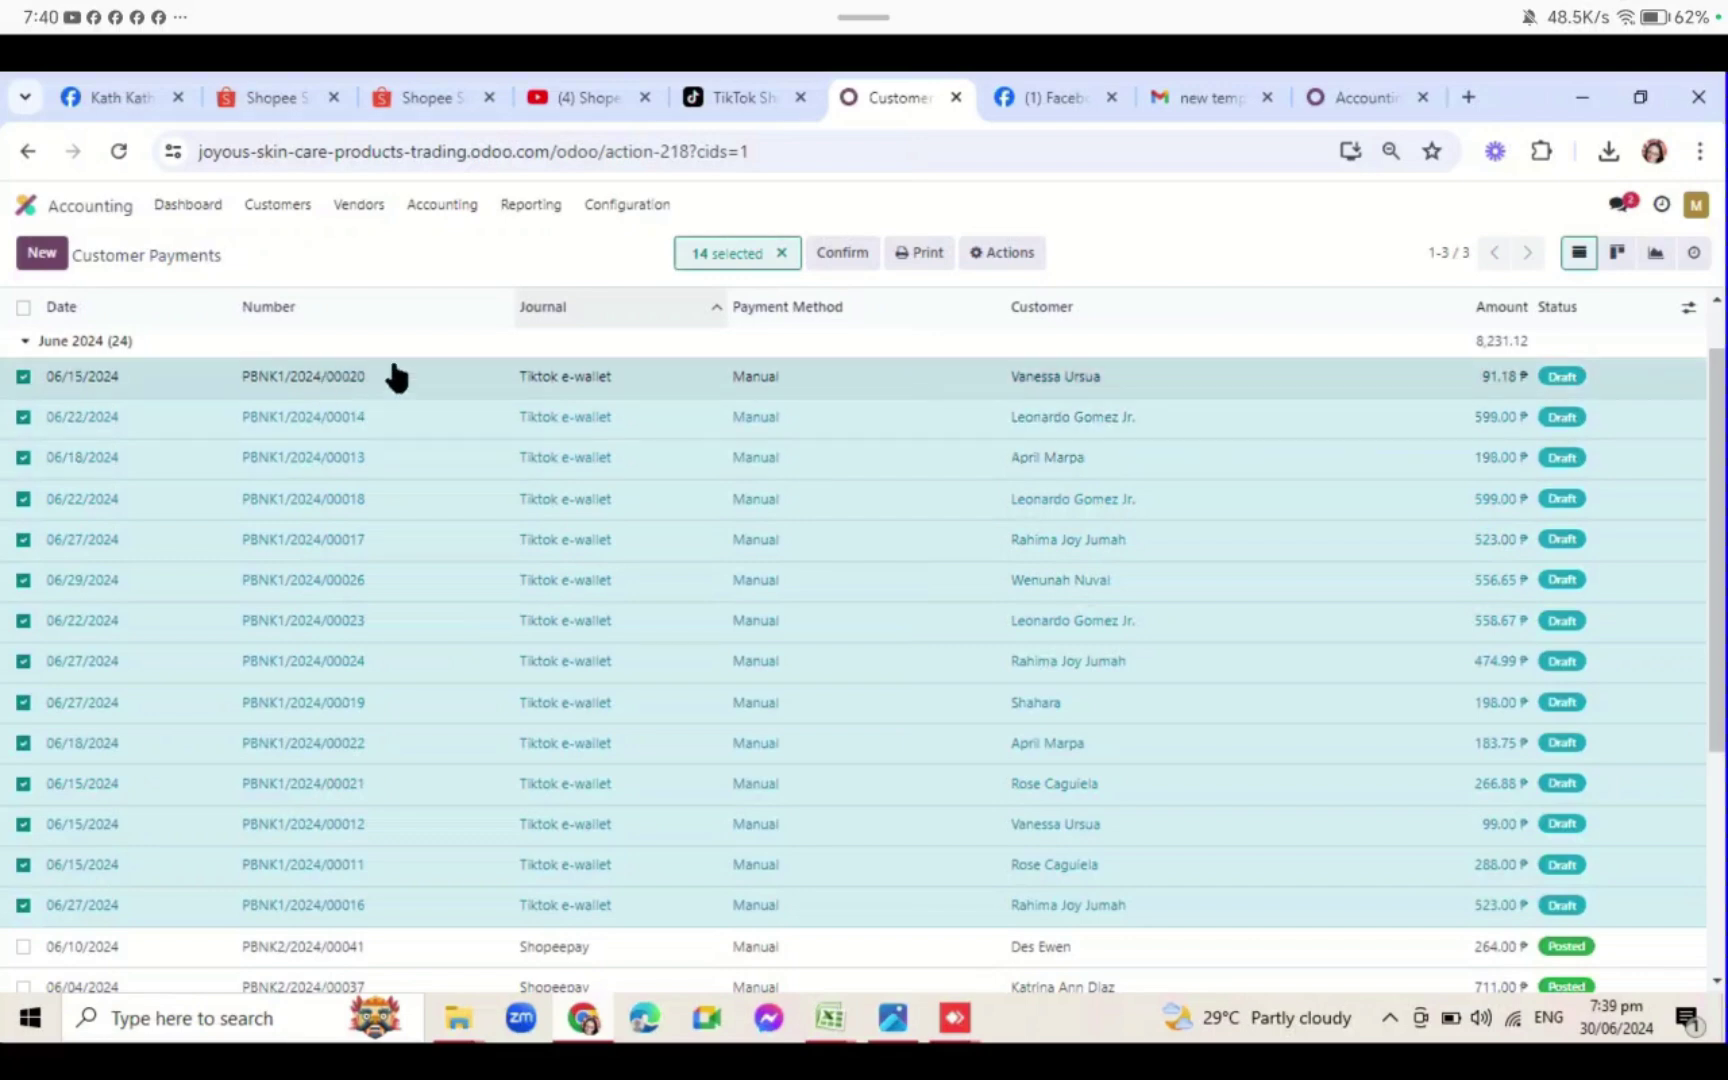
click(983, 255)
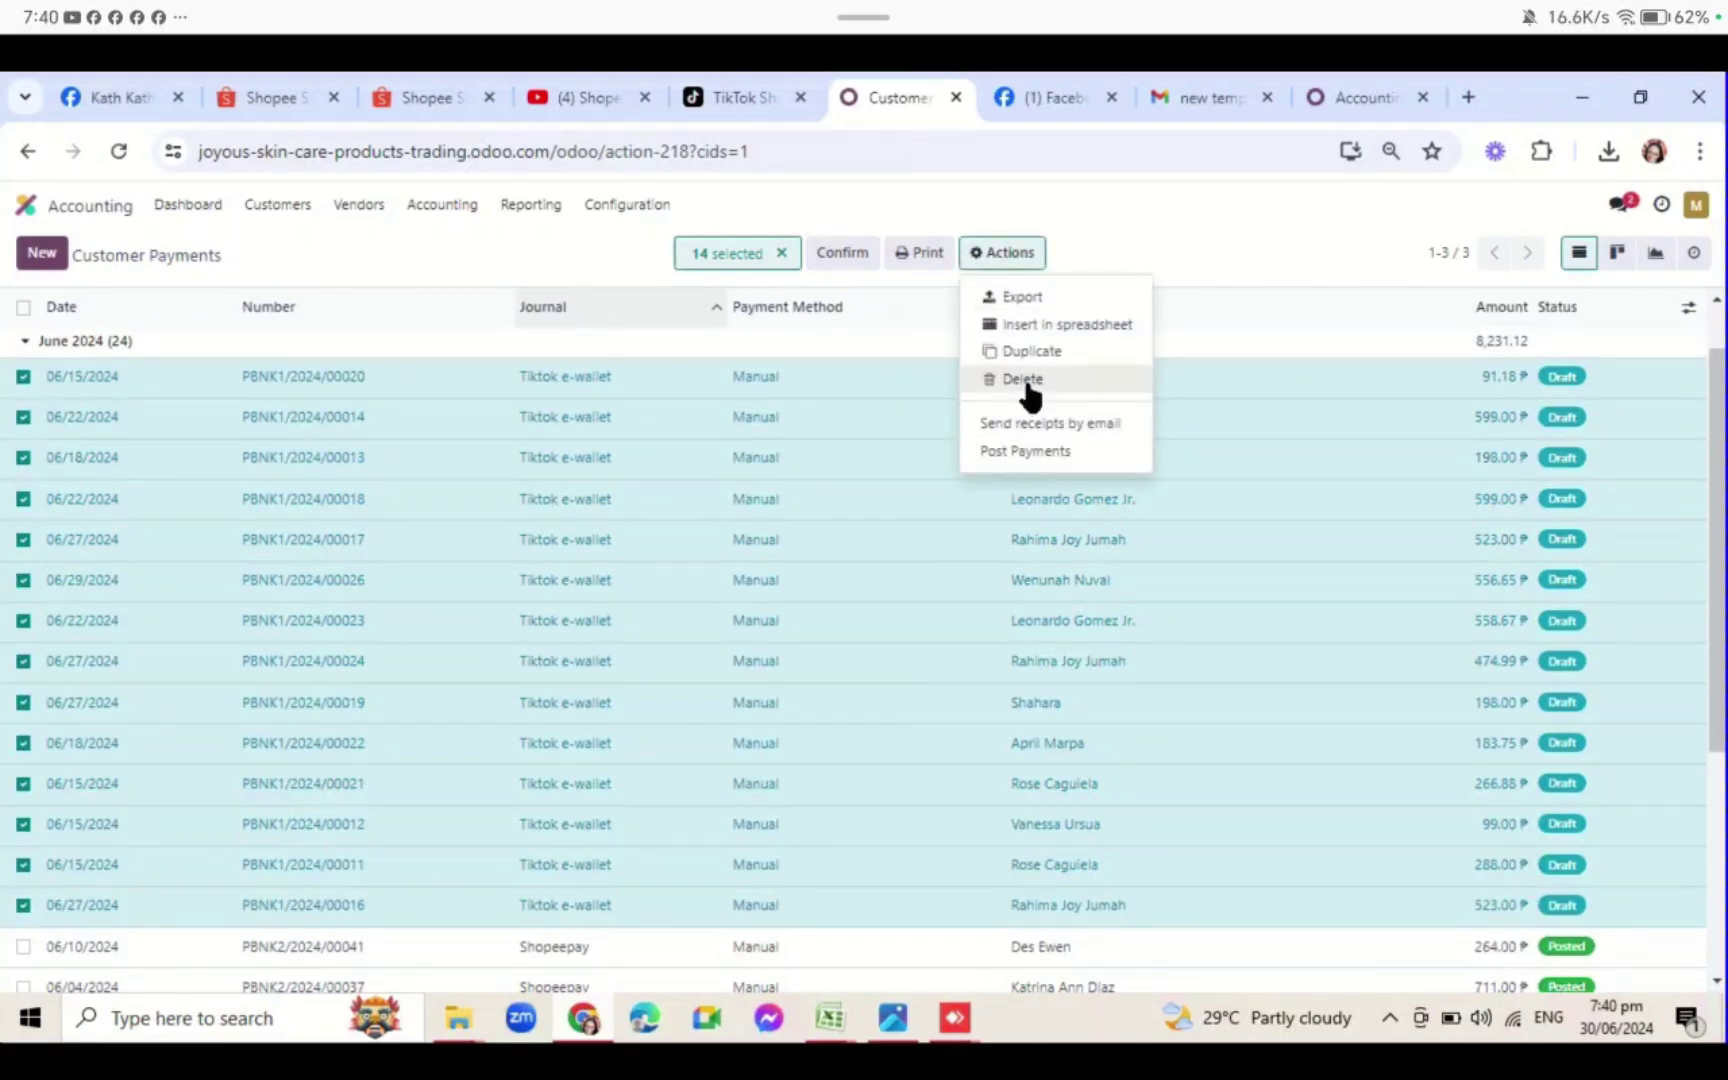
click(1024, 380)
click(579, 662)
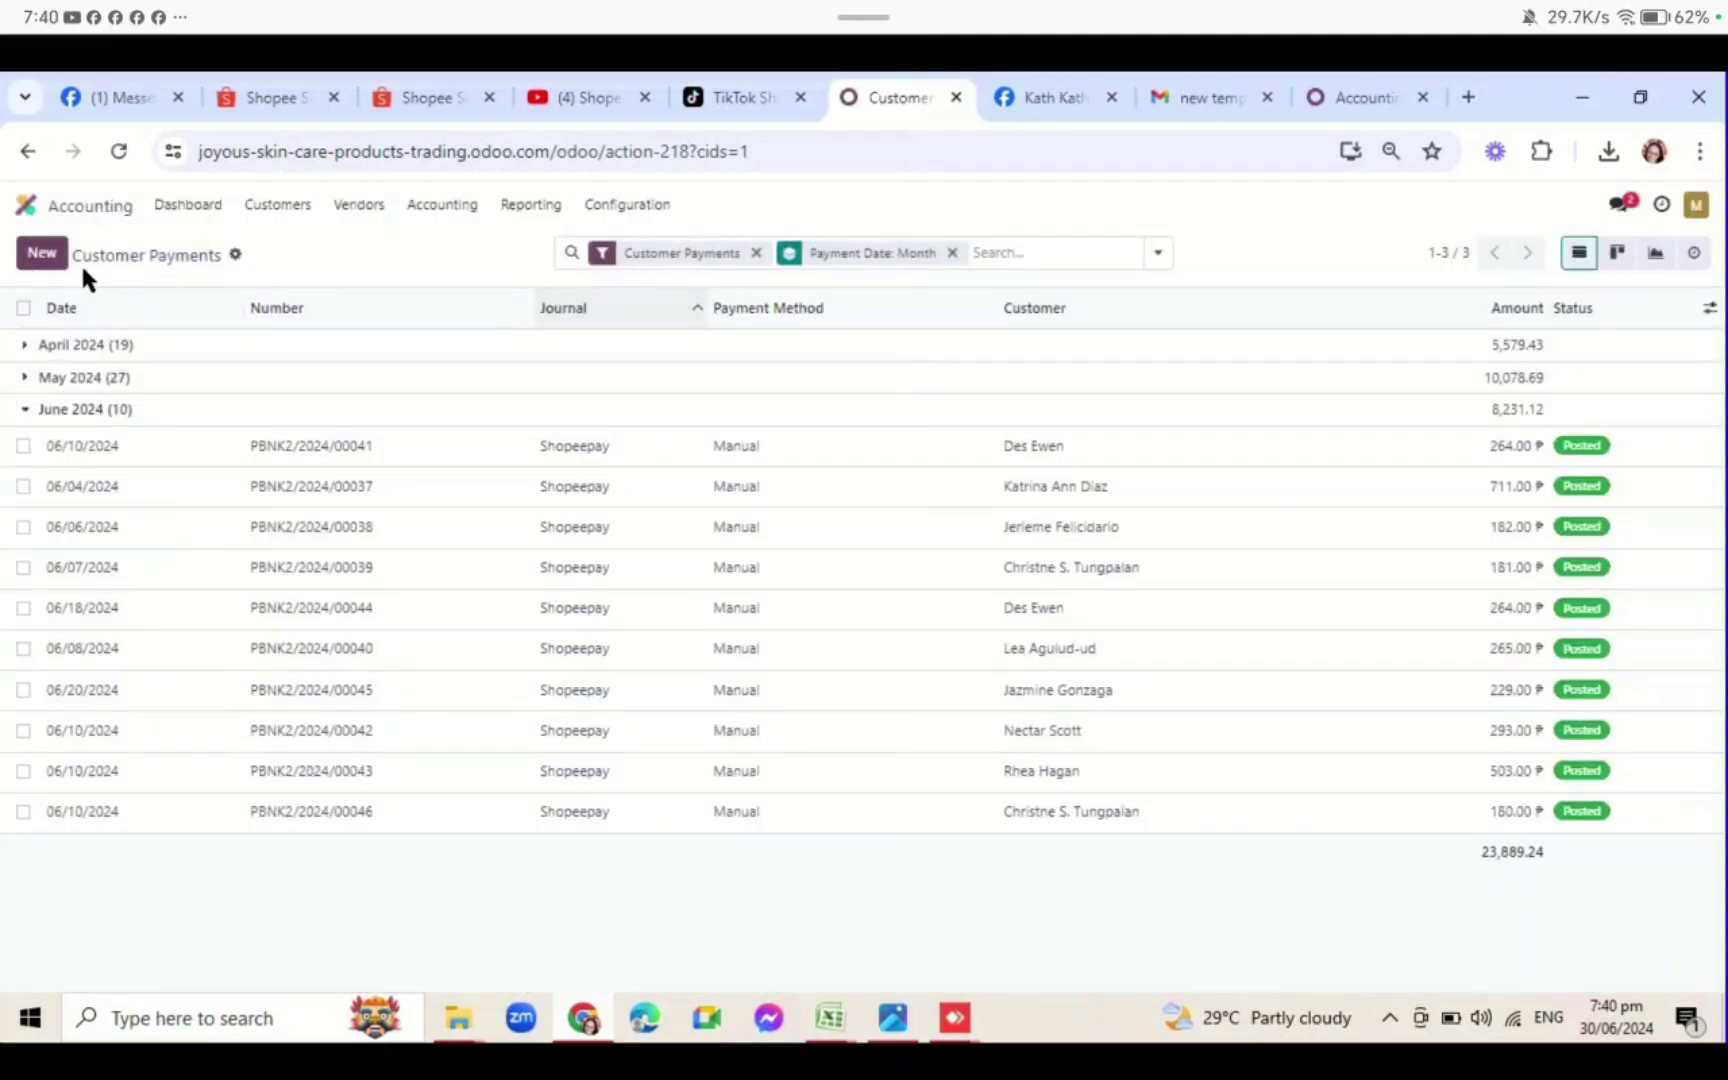
- Start a record import from the customer payments list and upload the odoo template cs workbook
click(277, 210)
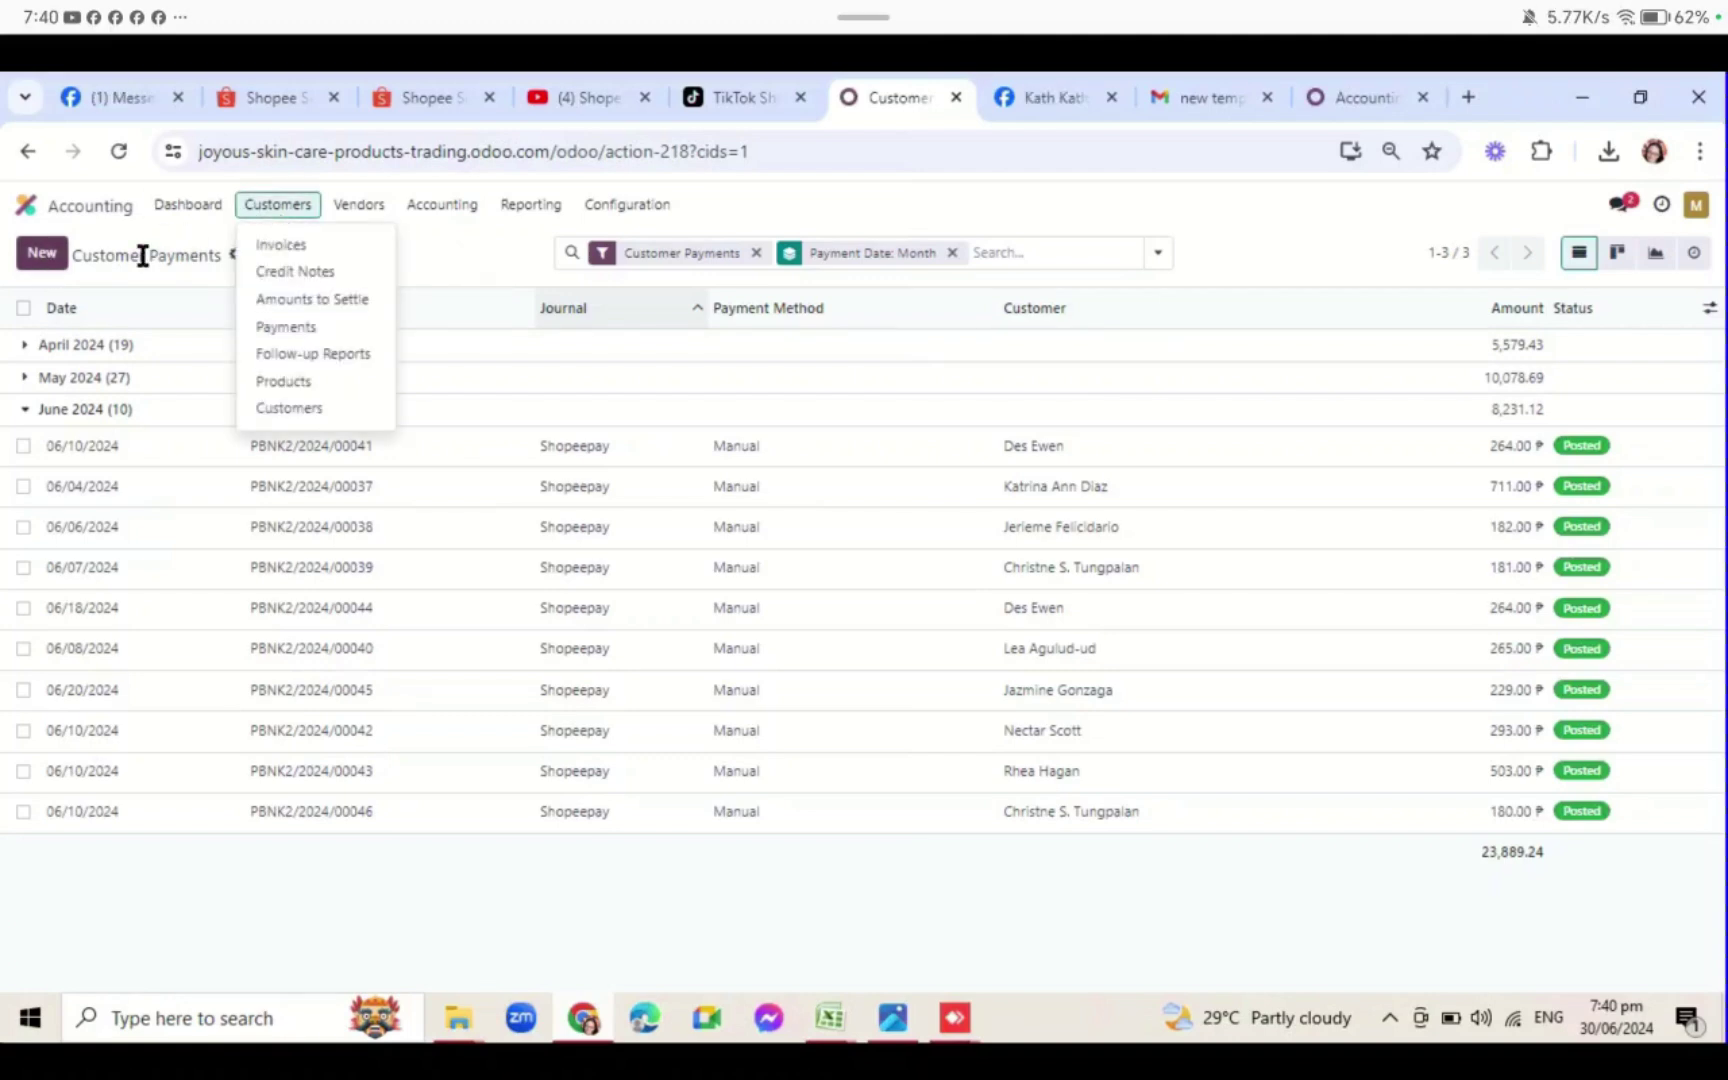
click(229, 255)
click(234, 255)
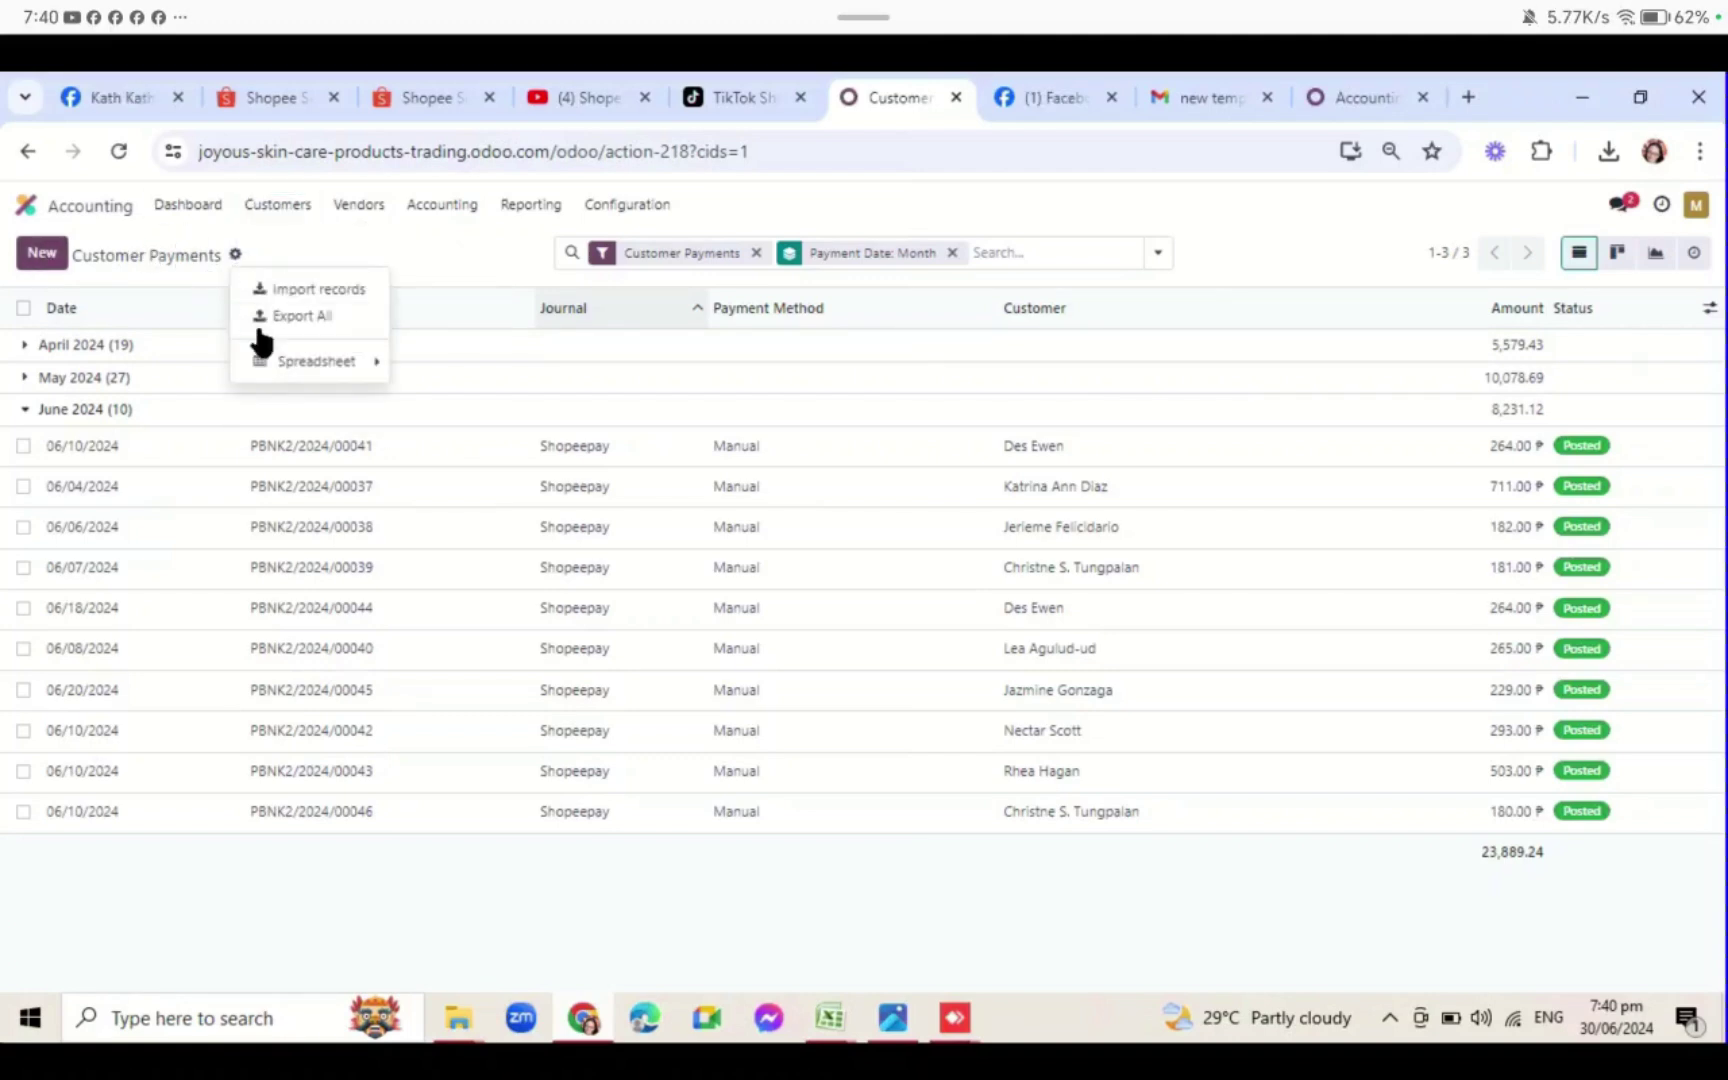
click(337, 287)
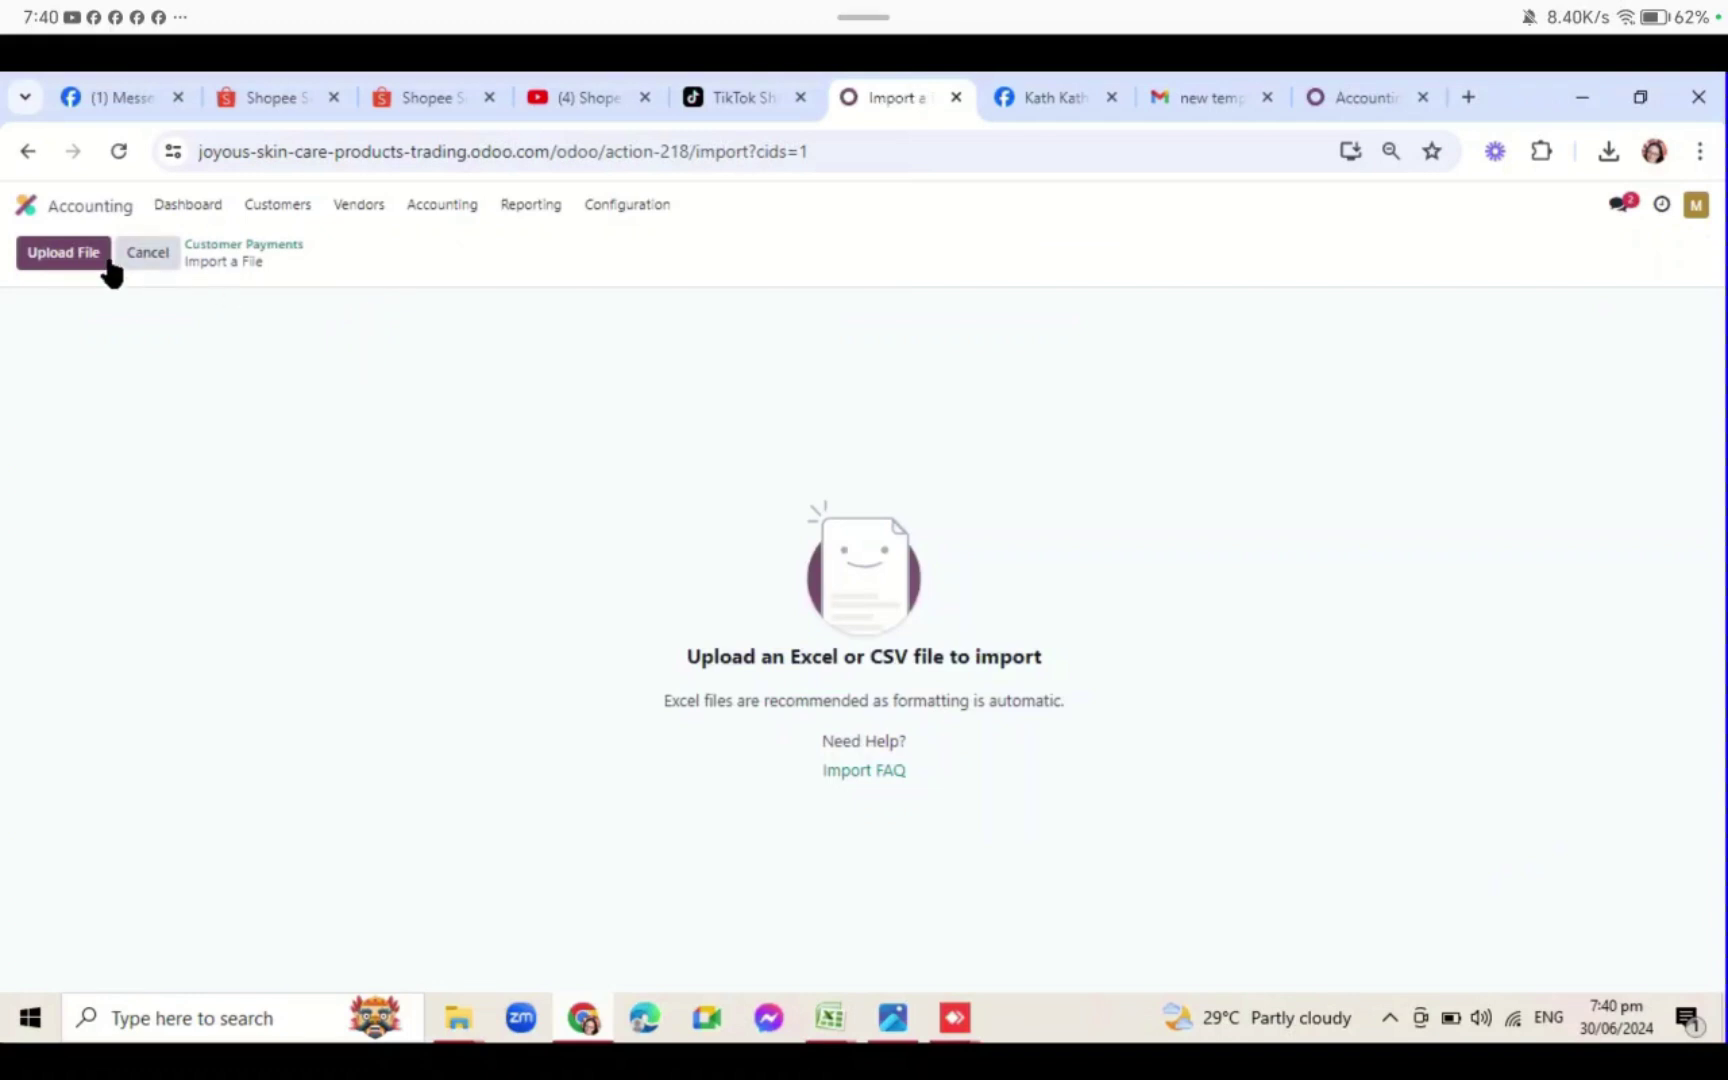
click(69, 258)
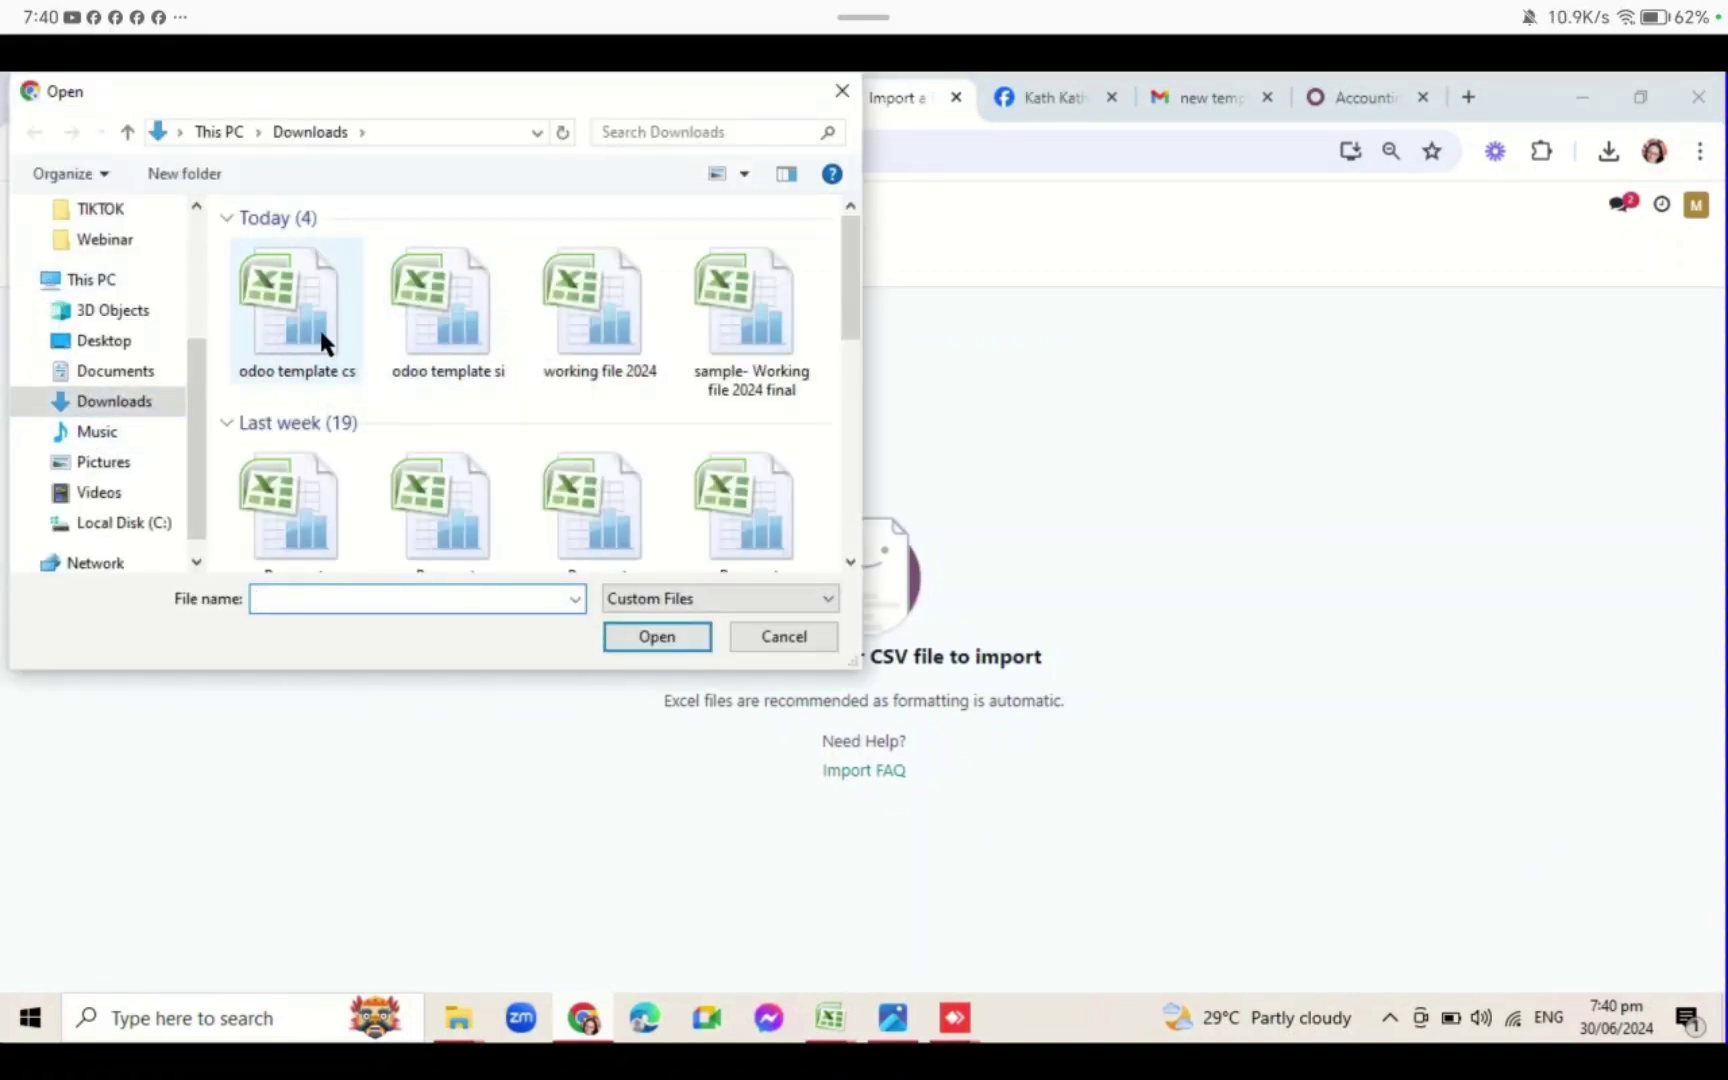
double_click(270, 358)
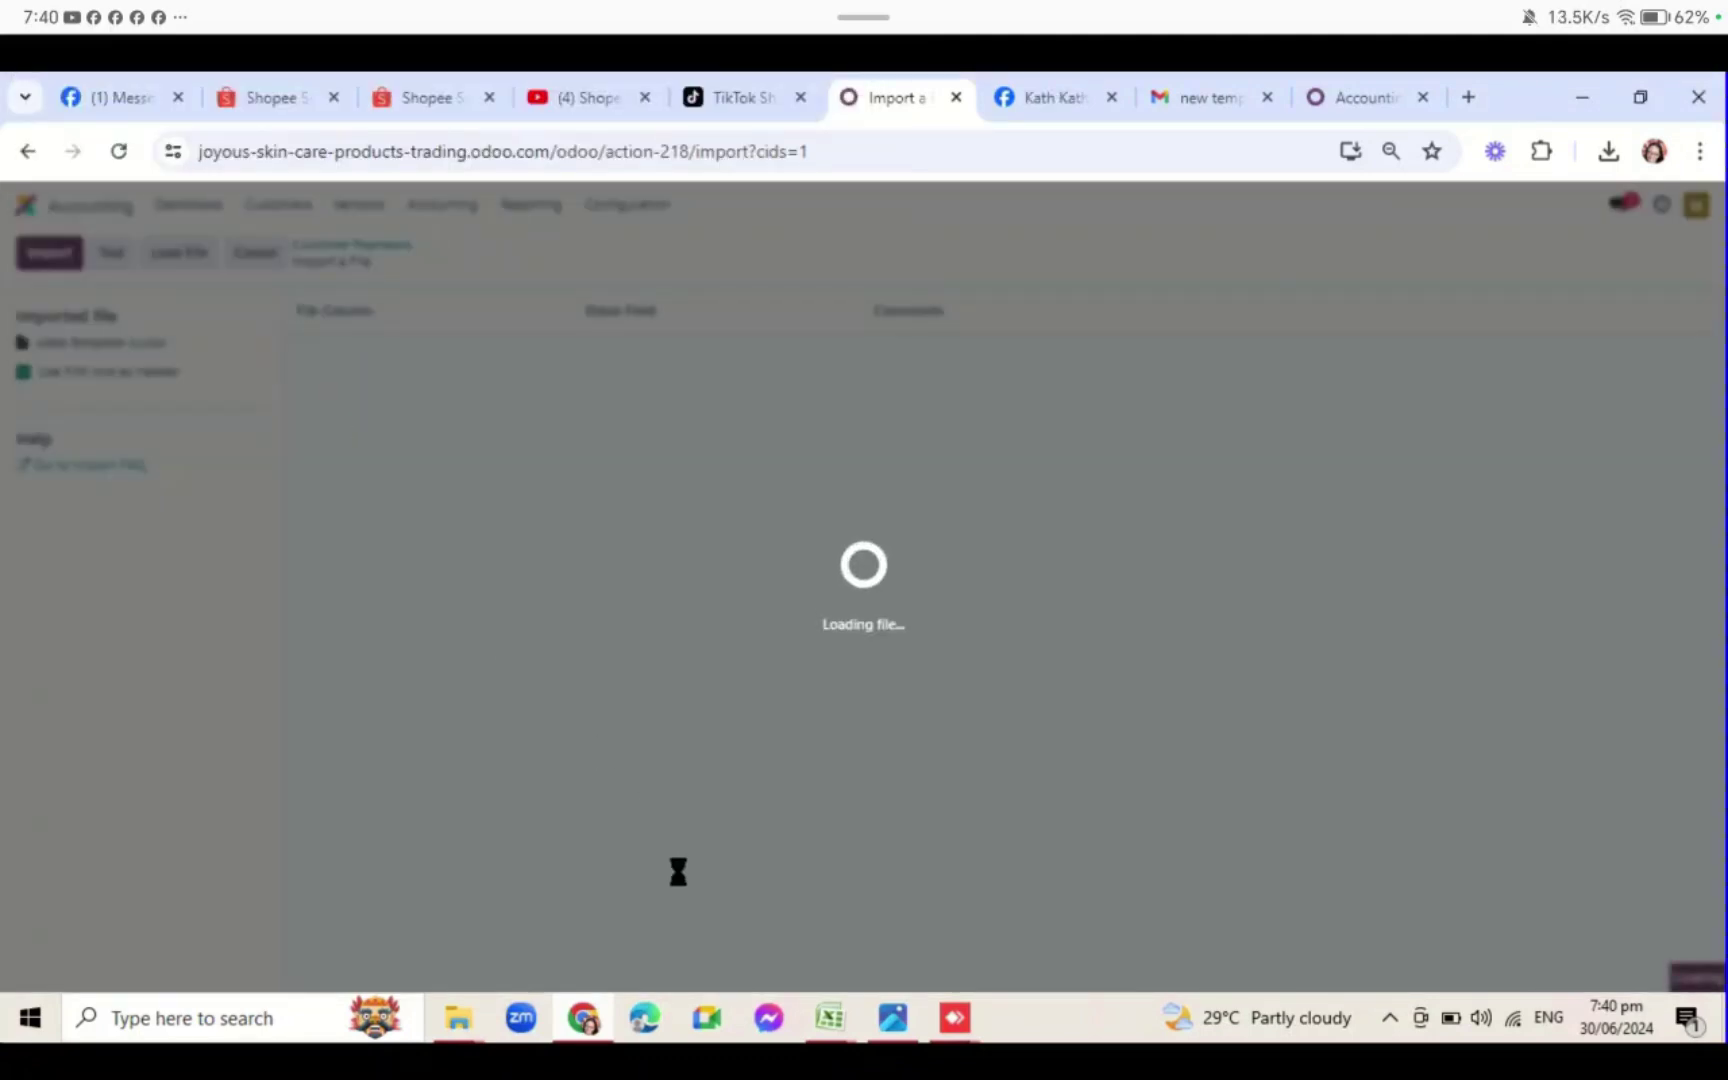
- Choose the "or" sheet of the uploaded workbook as the import source and test the import
mouse_move(826, 1024)
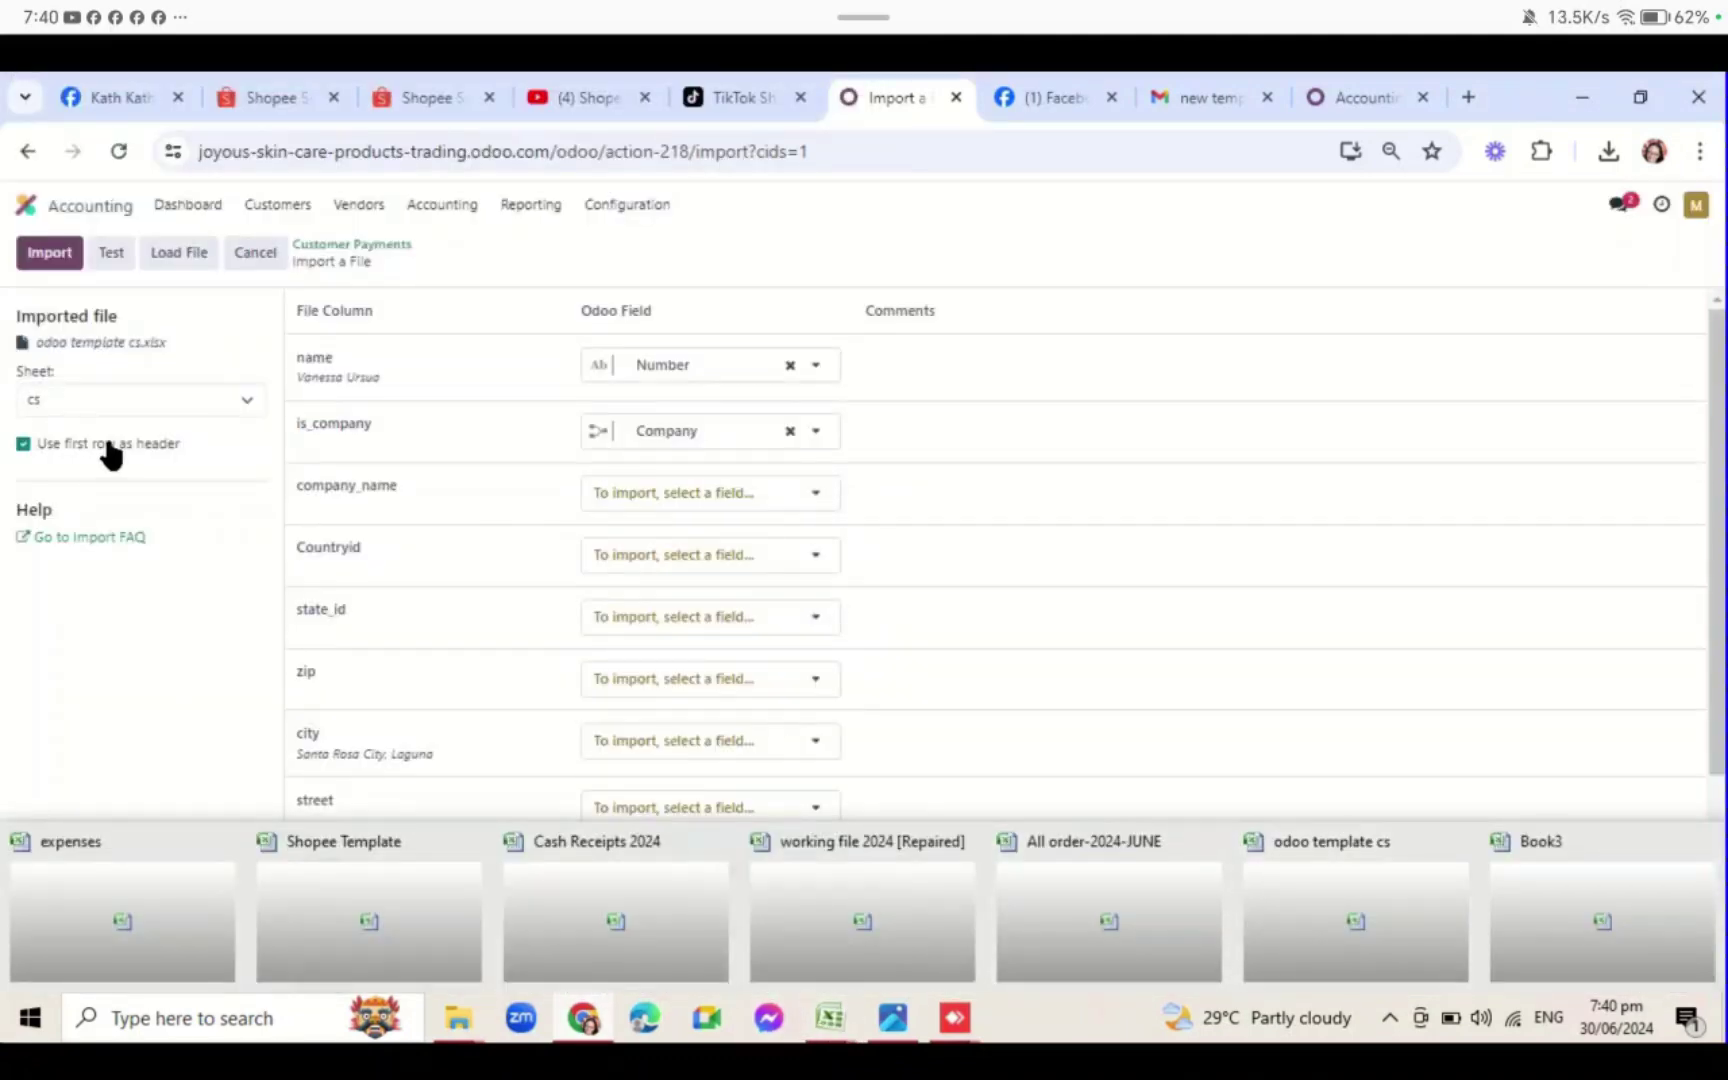
click(213, 410)
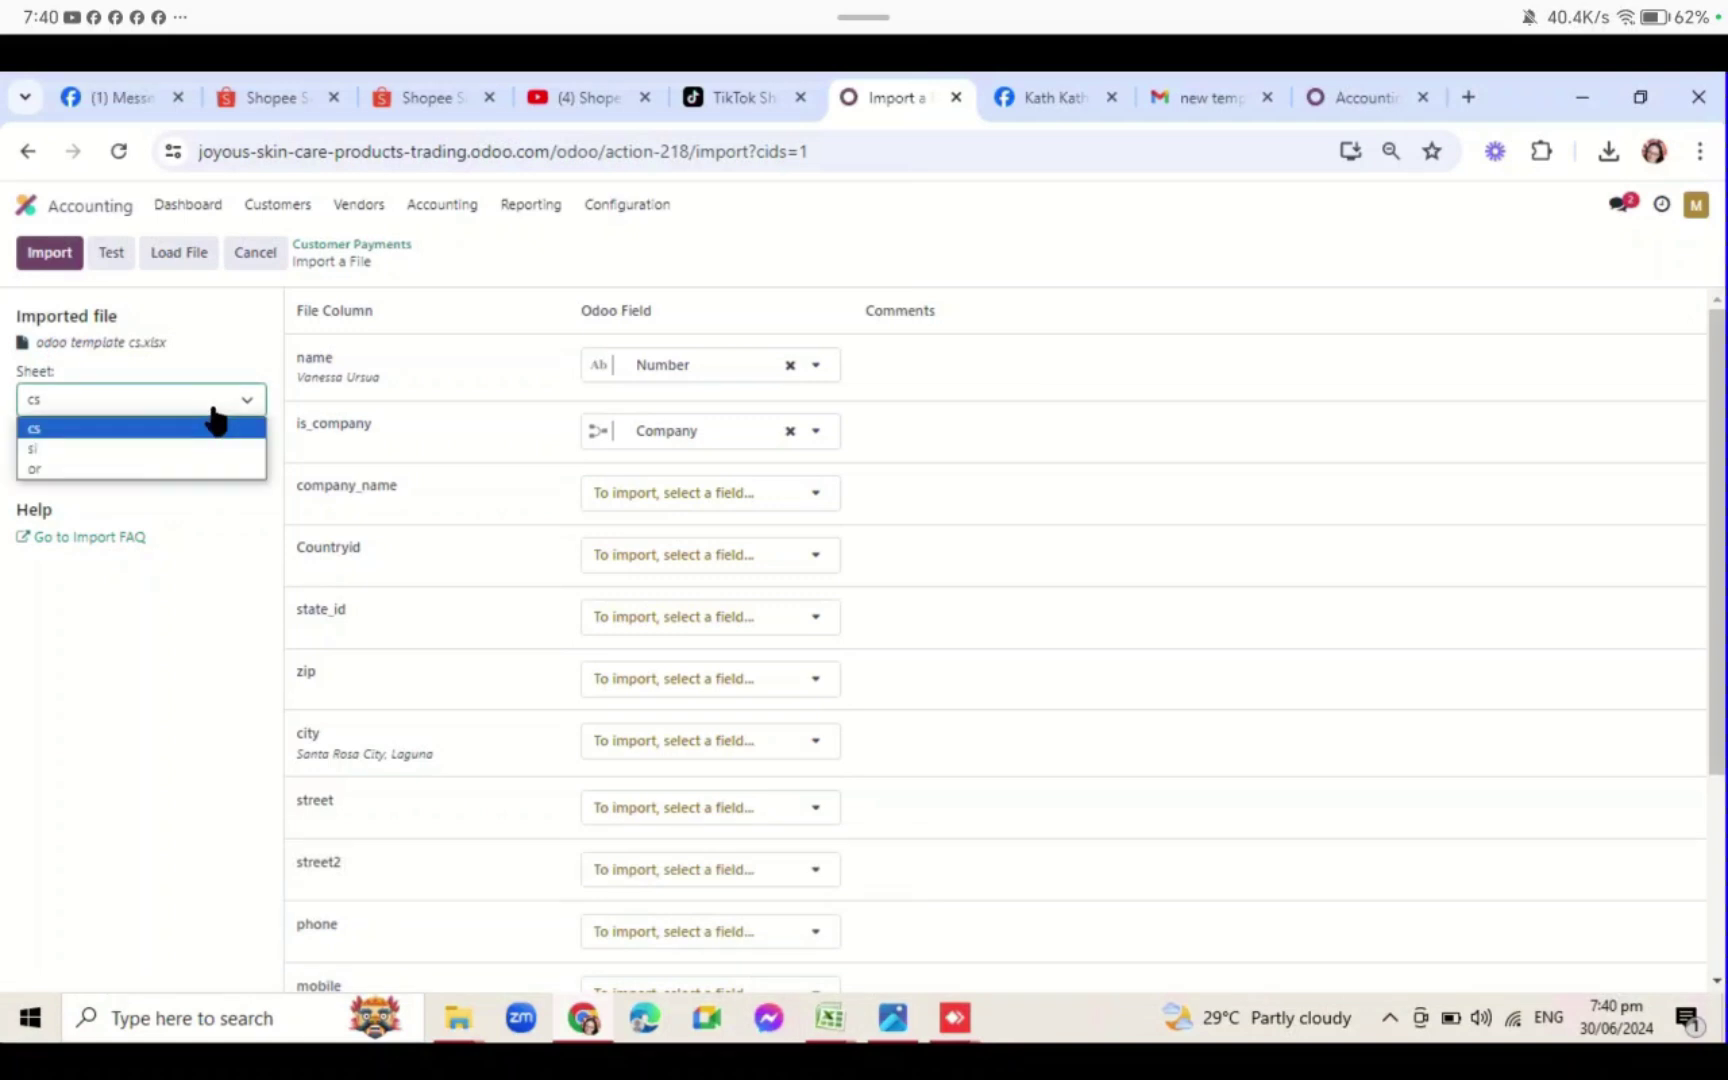
click(116, 480)
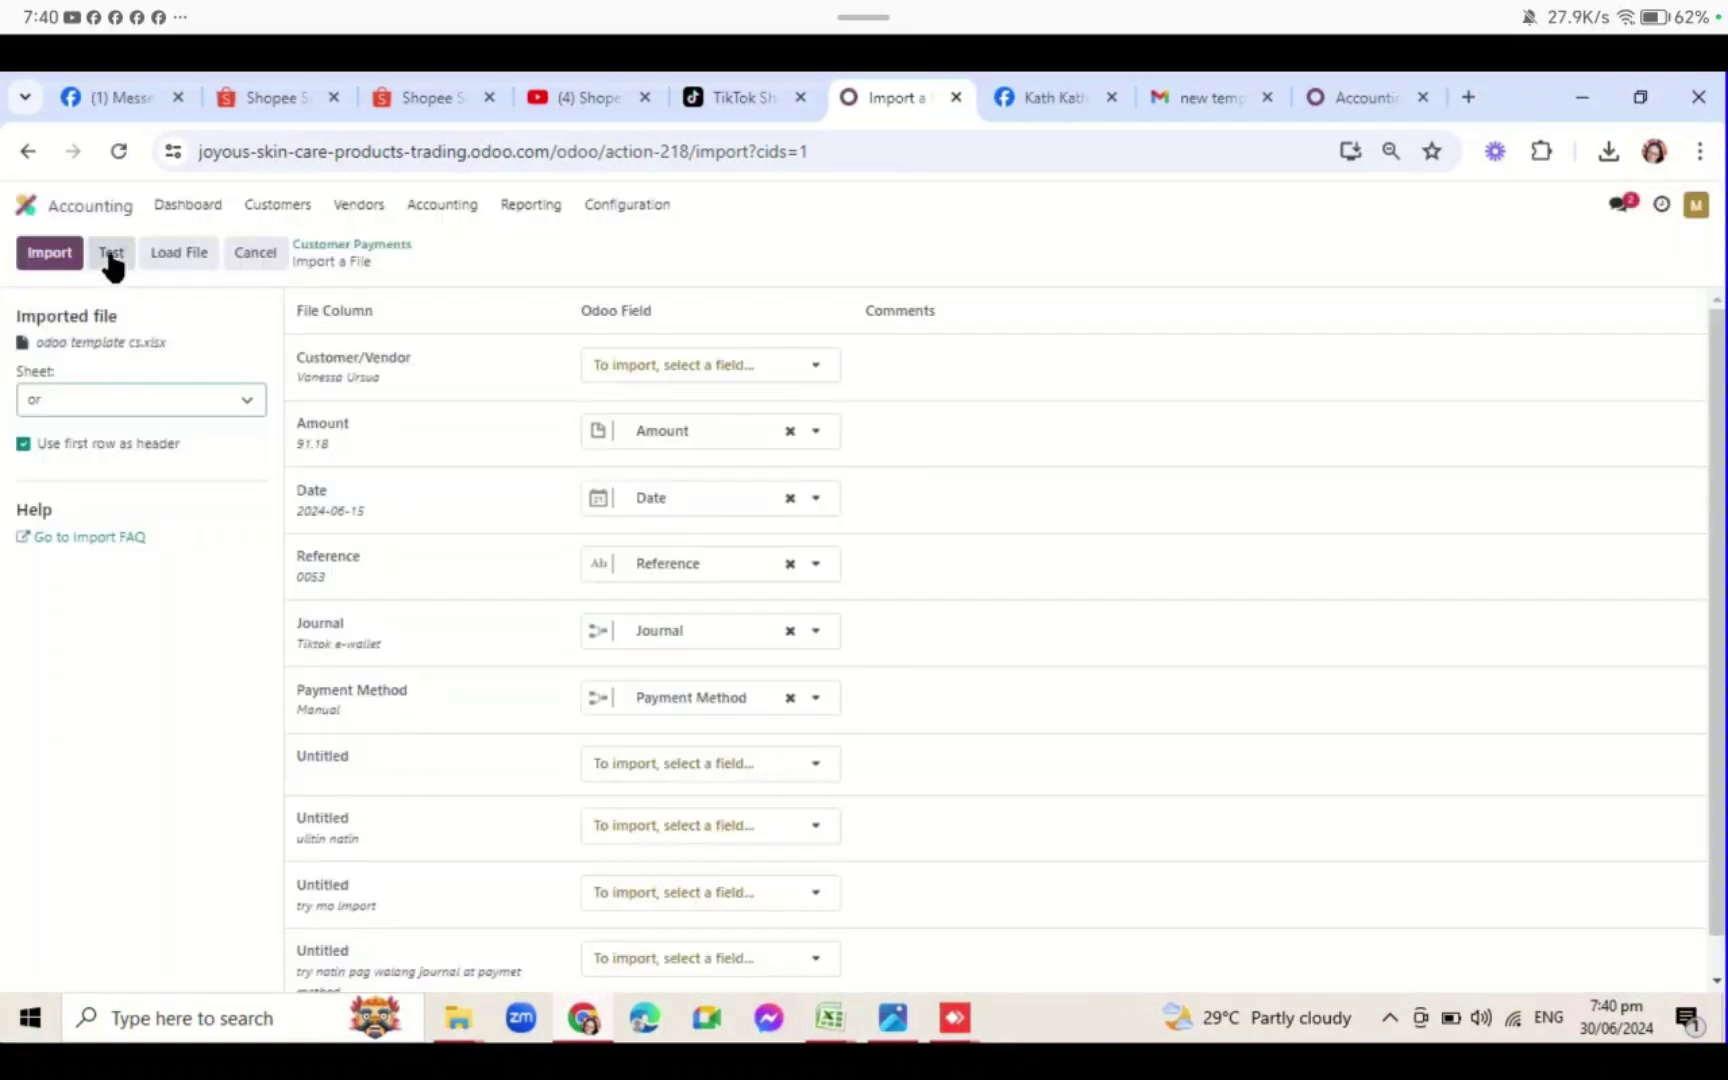
click(110, 254)
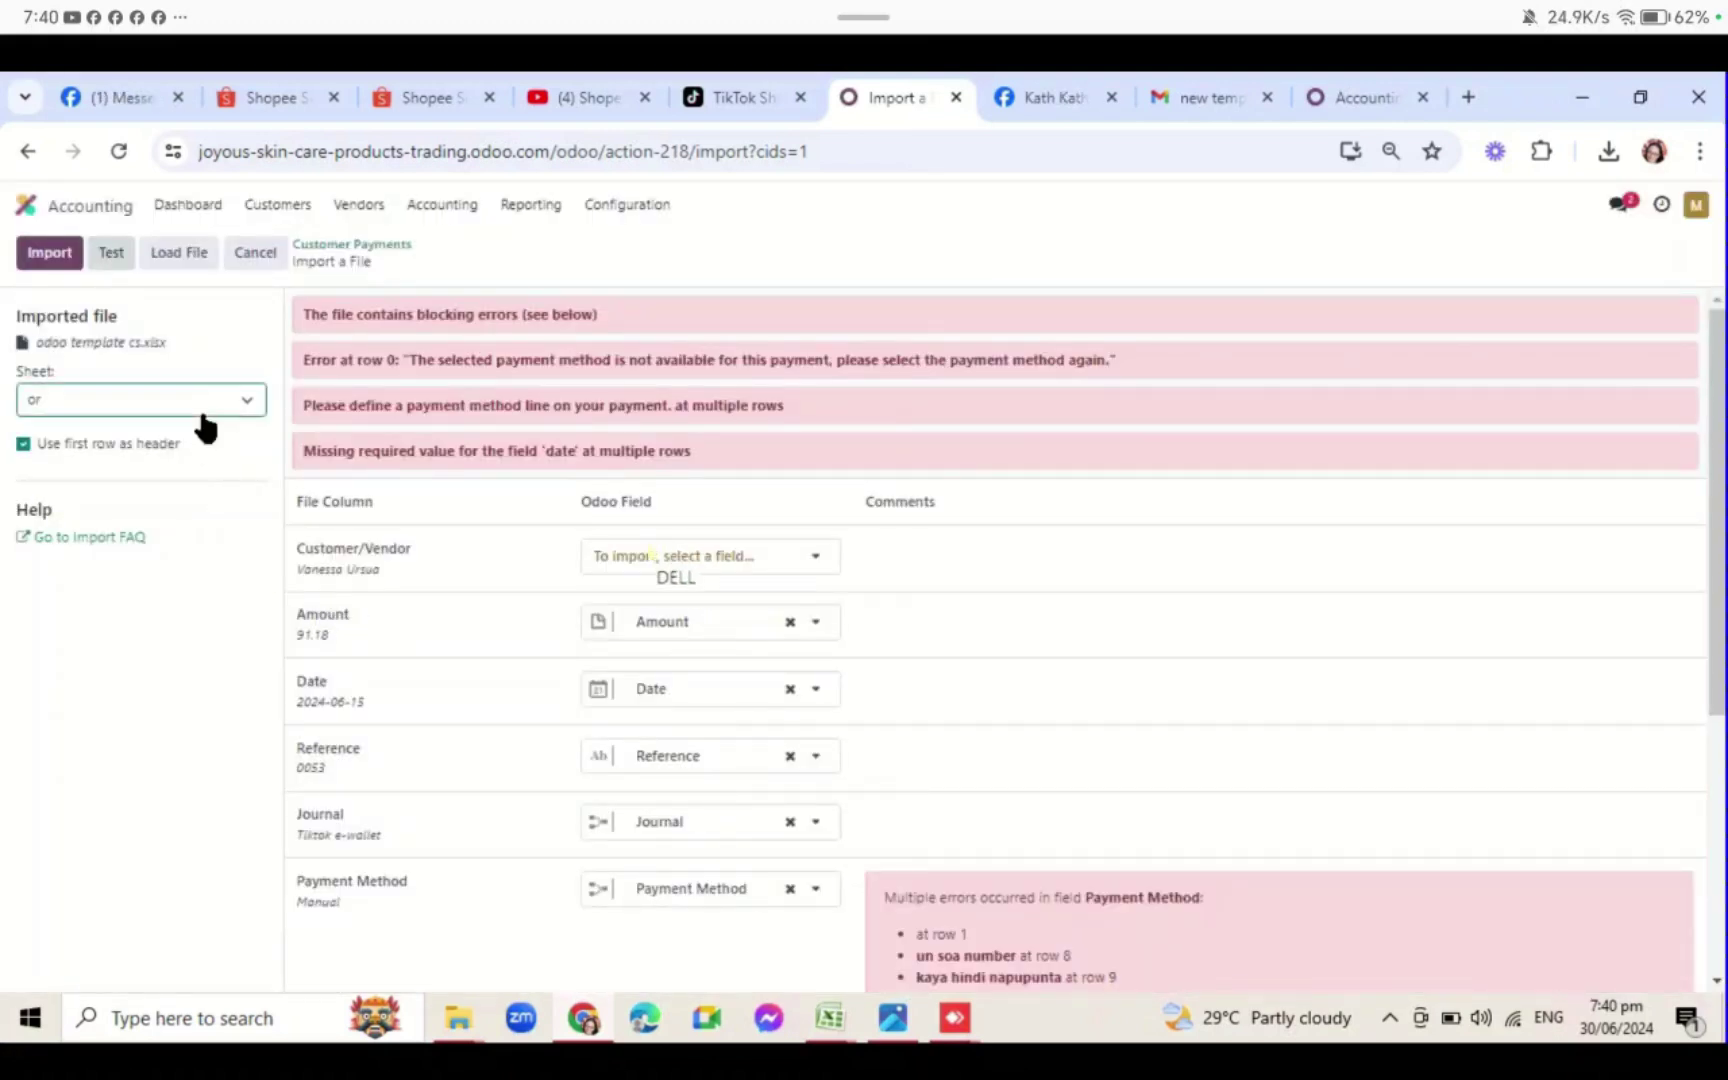
- Map the Customer/Vendor file column to the Customer/Vendor field
click(766, 566)
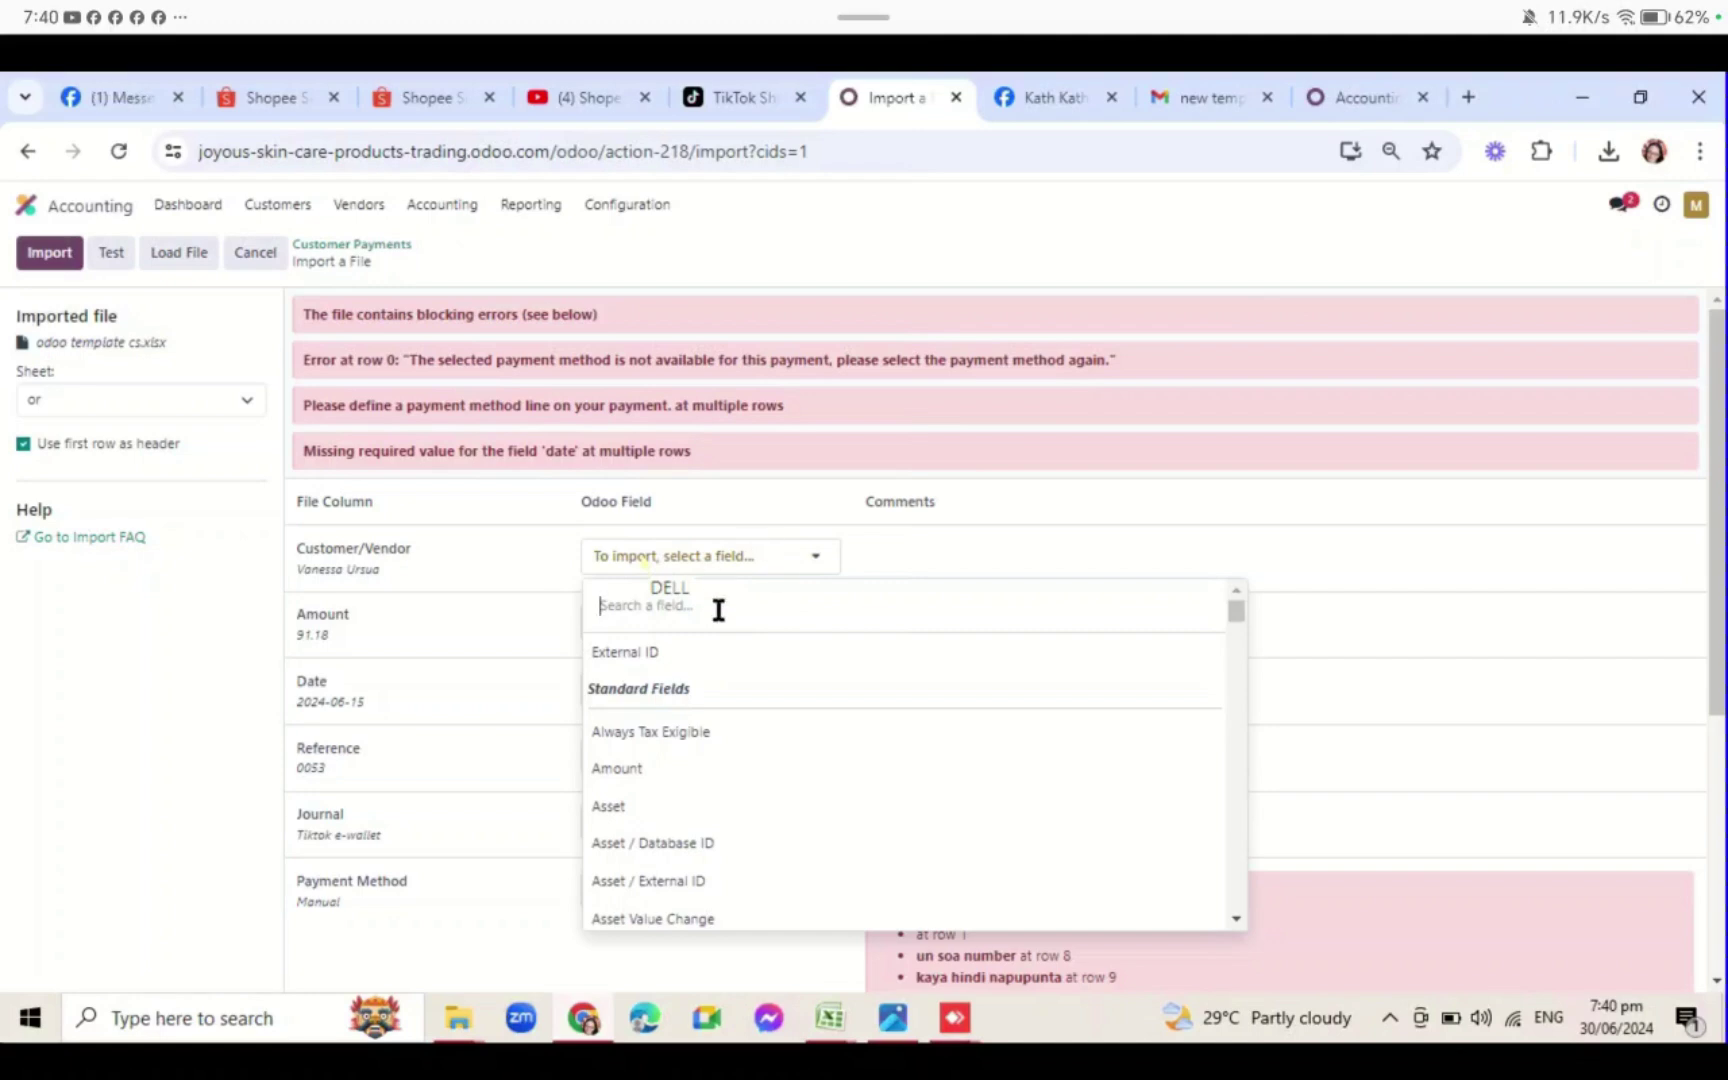
text(customer)
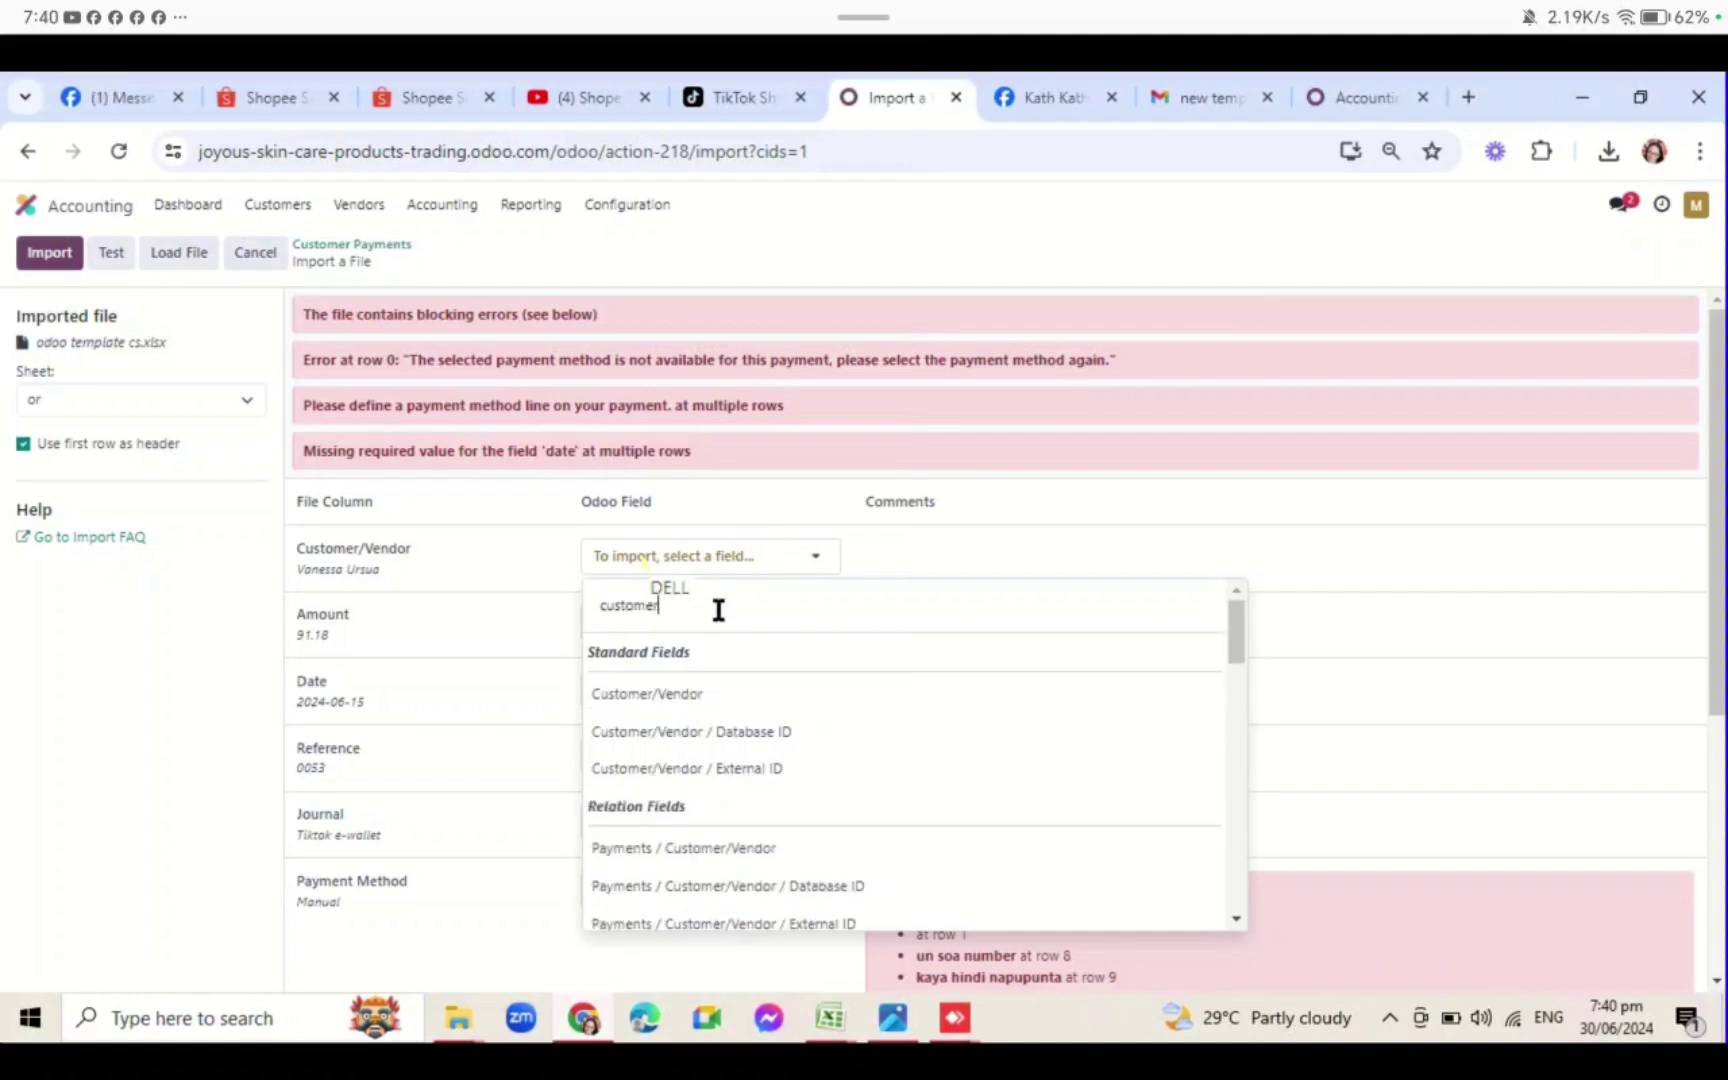
click(706, 695)
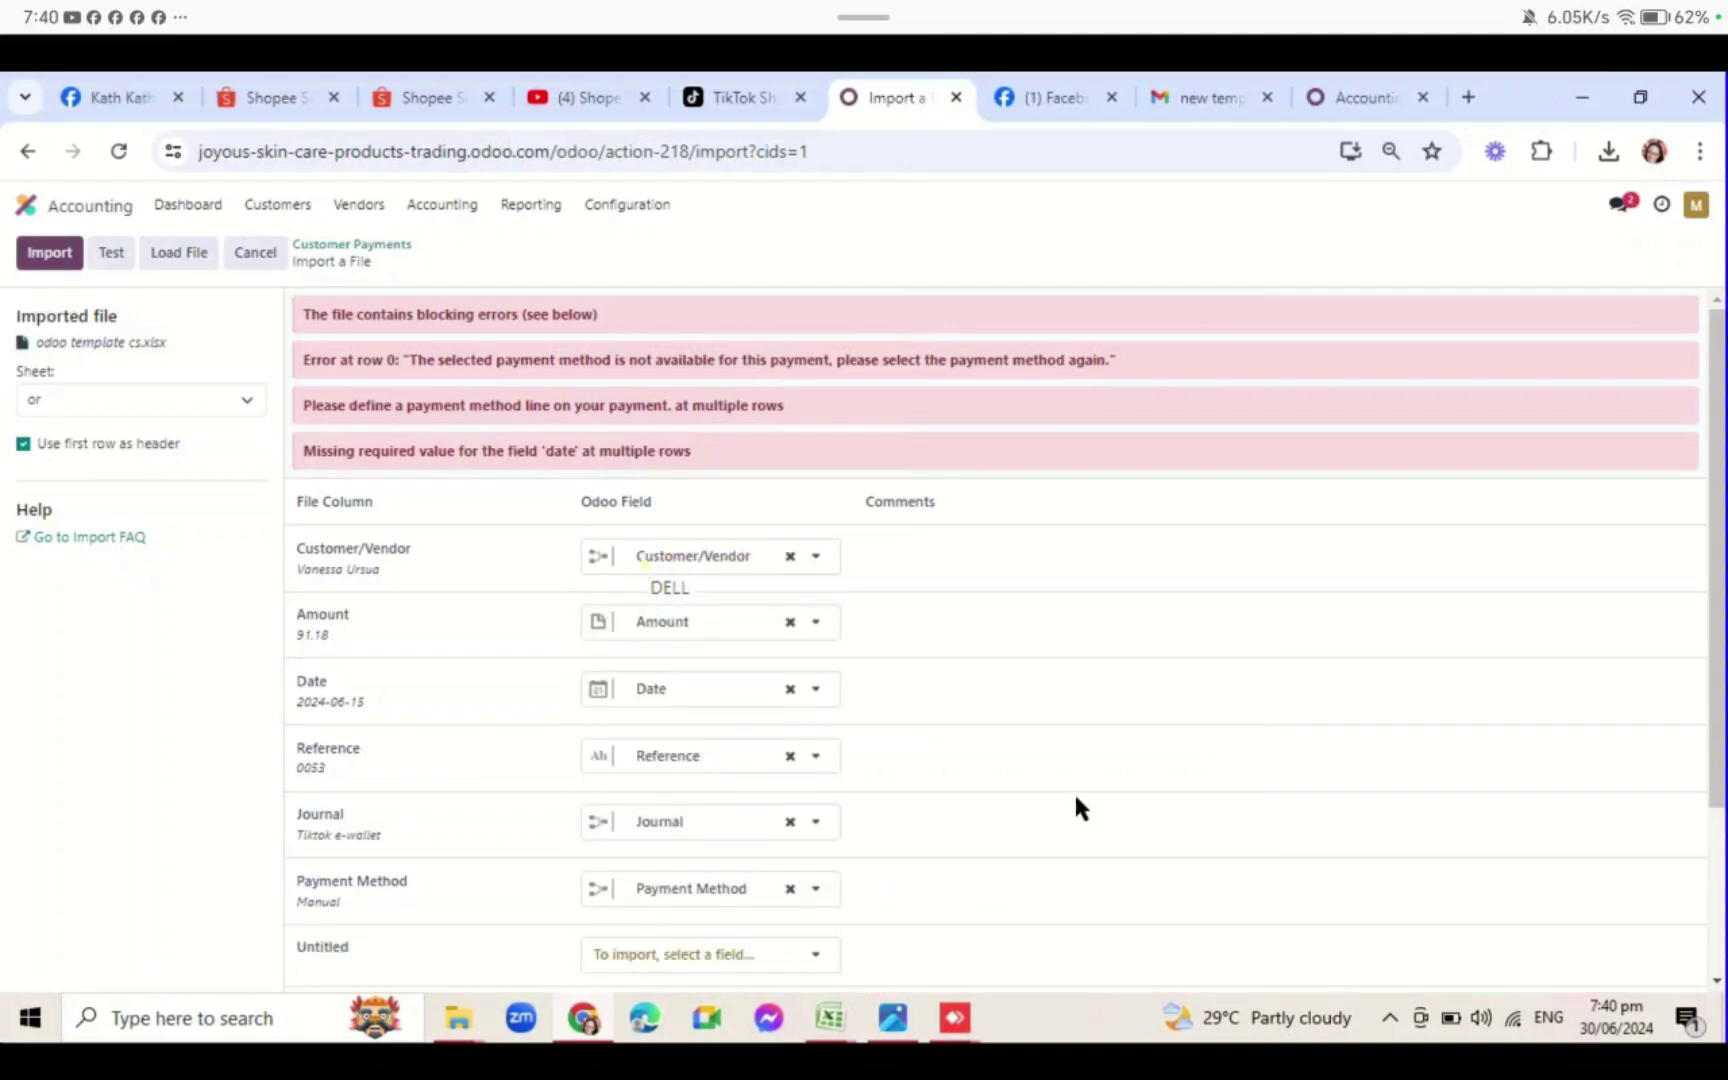
scroll(1078, 807, down, 3)
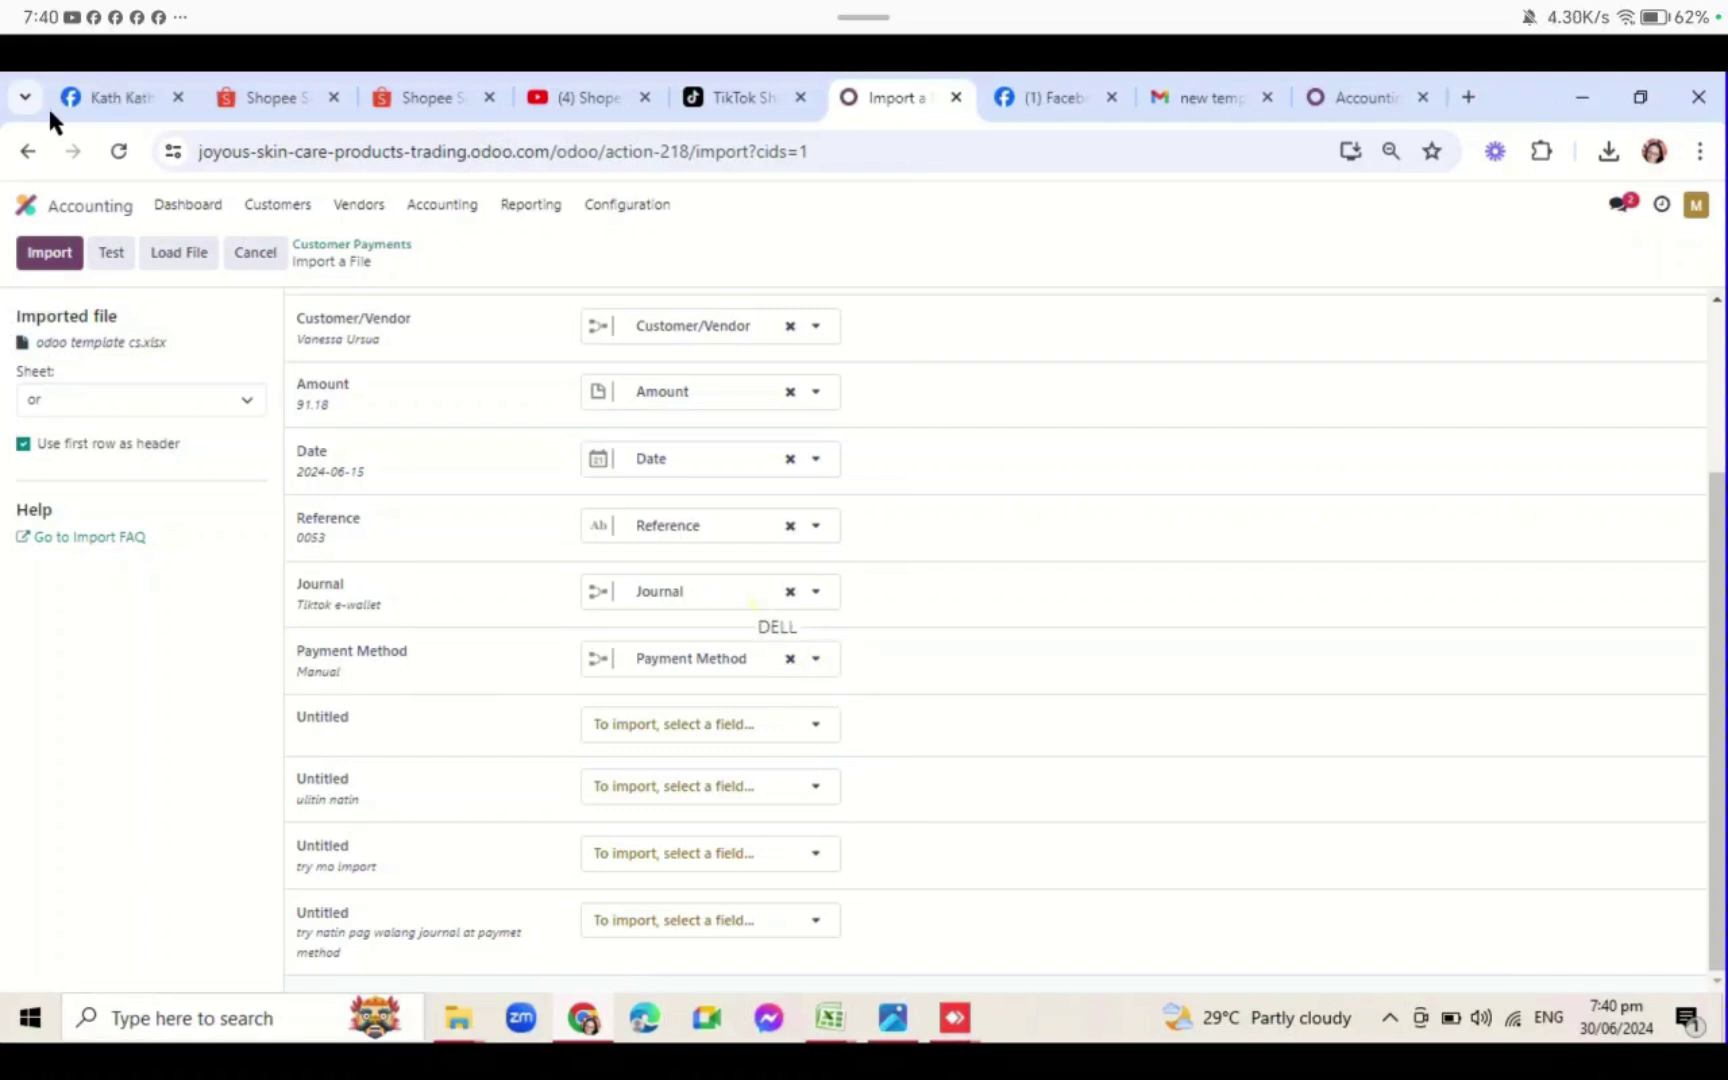
- Test the import again and clear the field mappings of the Payment Method and Journal columns
click(118, 255)
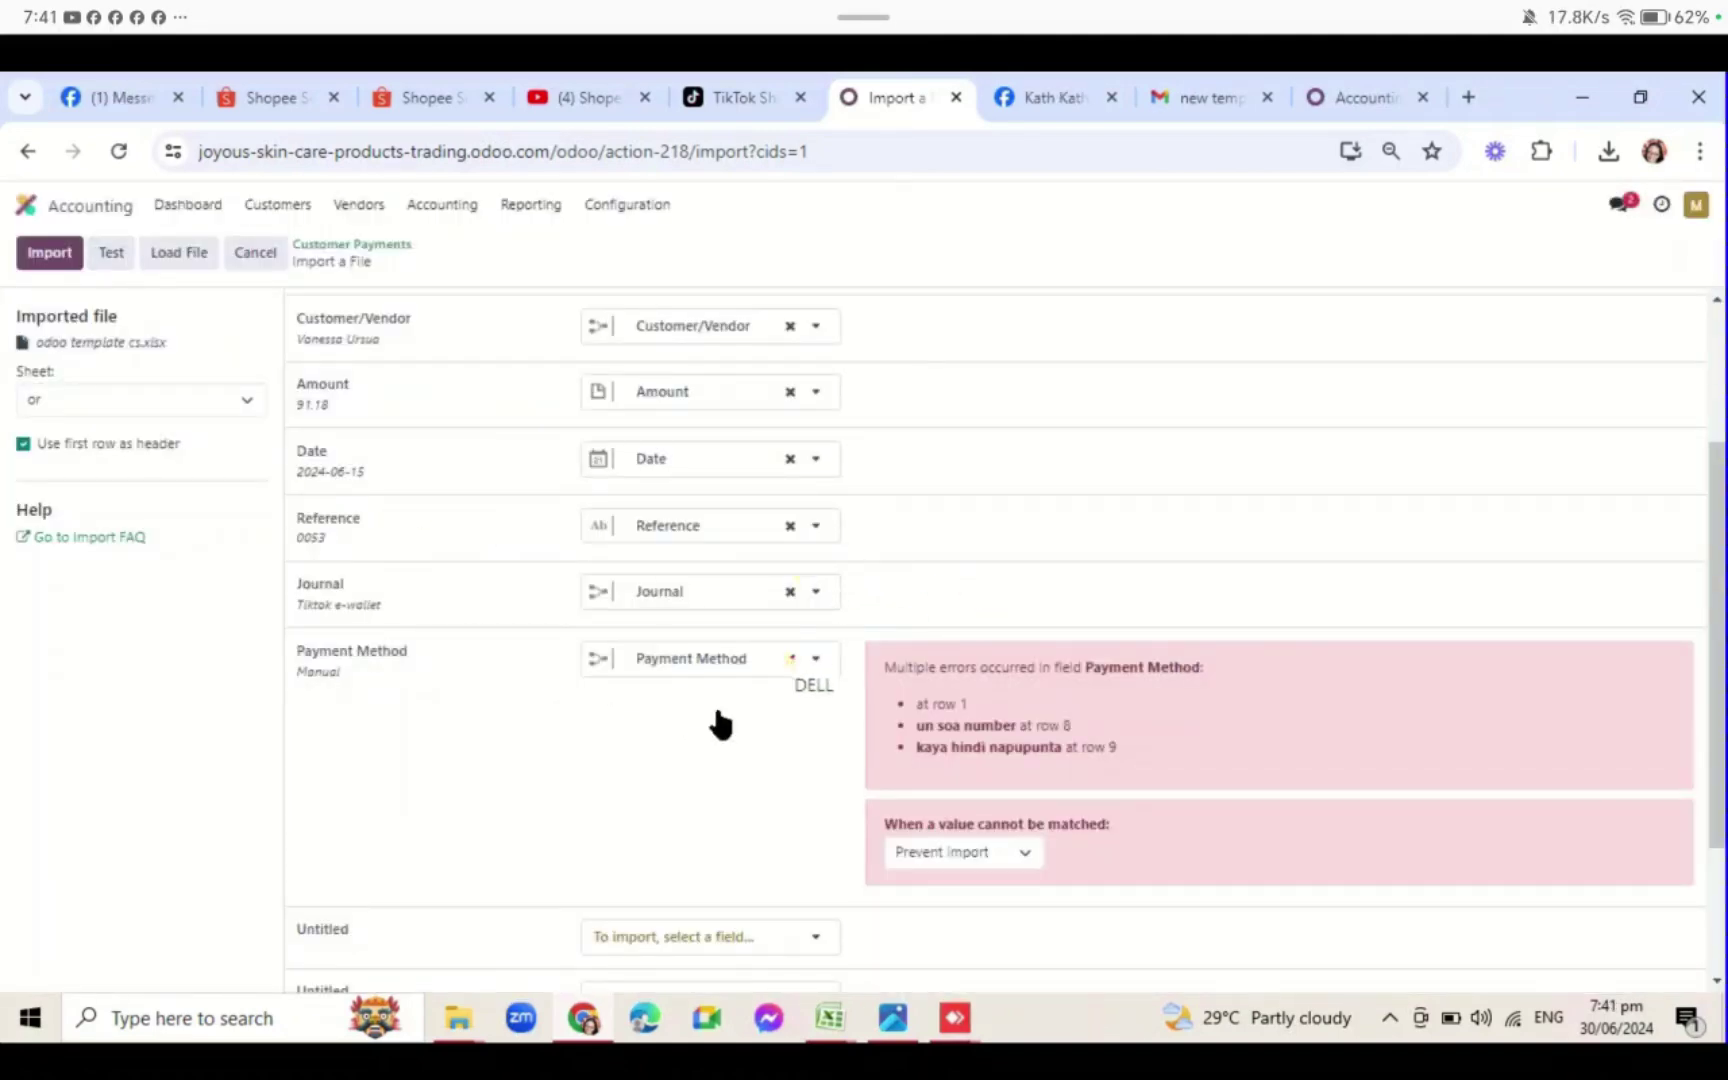
click(790, 658)
click(790, 591)
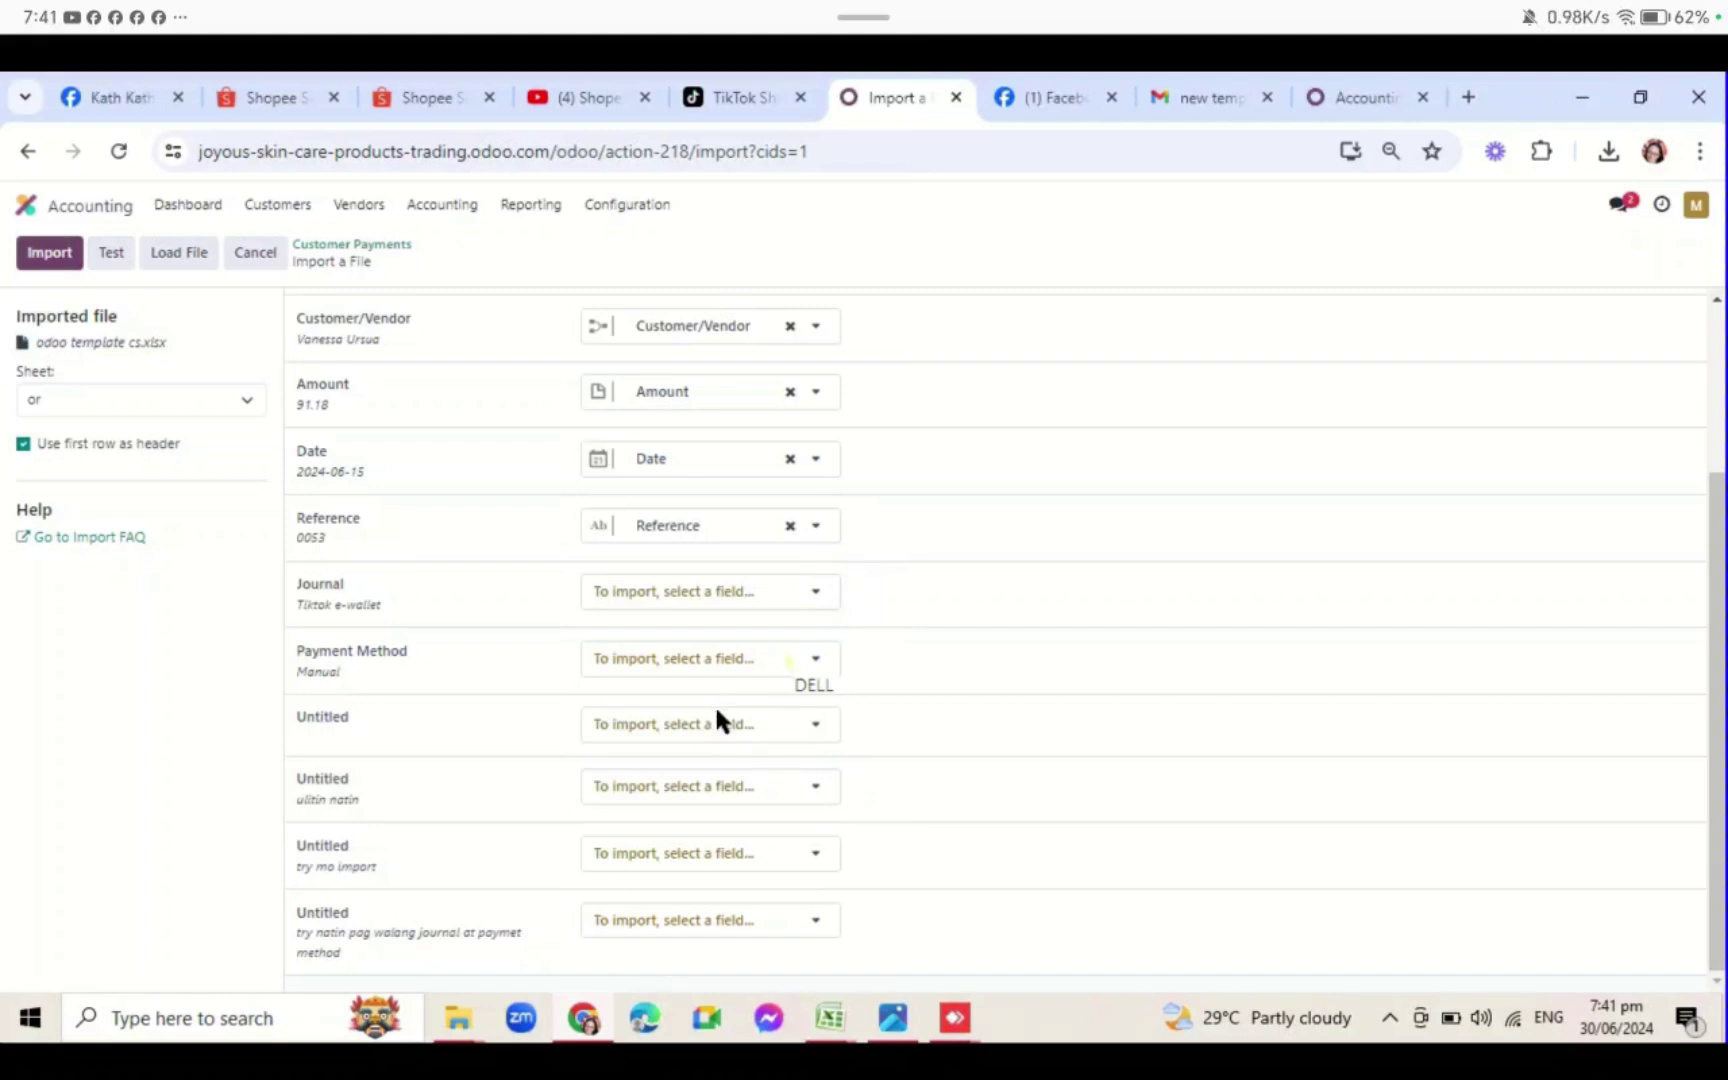
- Search the import fields for an invoice or number field for the first untitled column, and leave the column unmapped
click(716, 718)
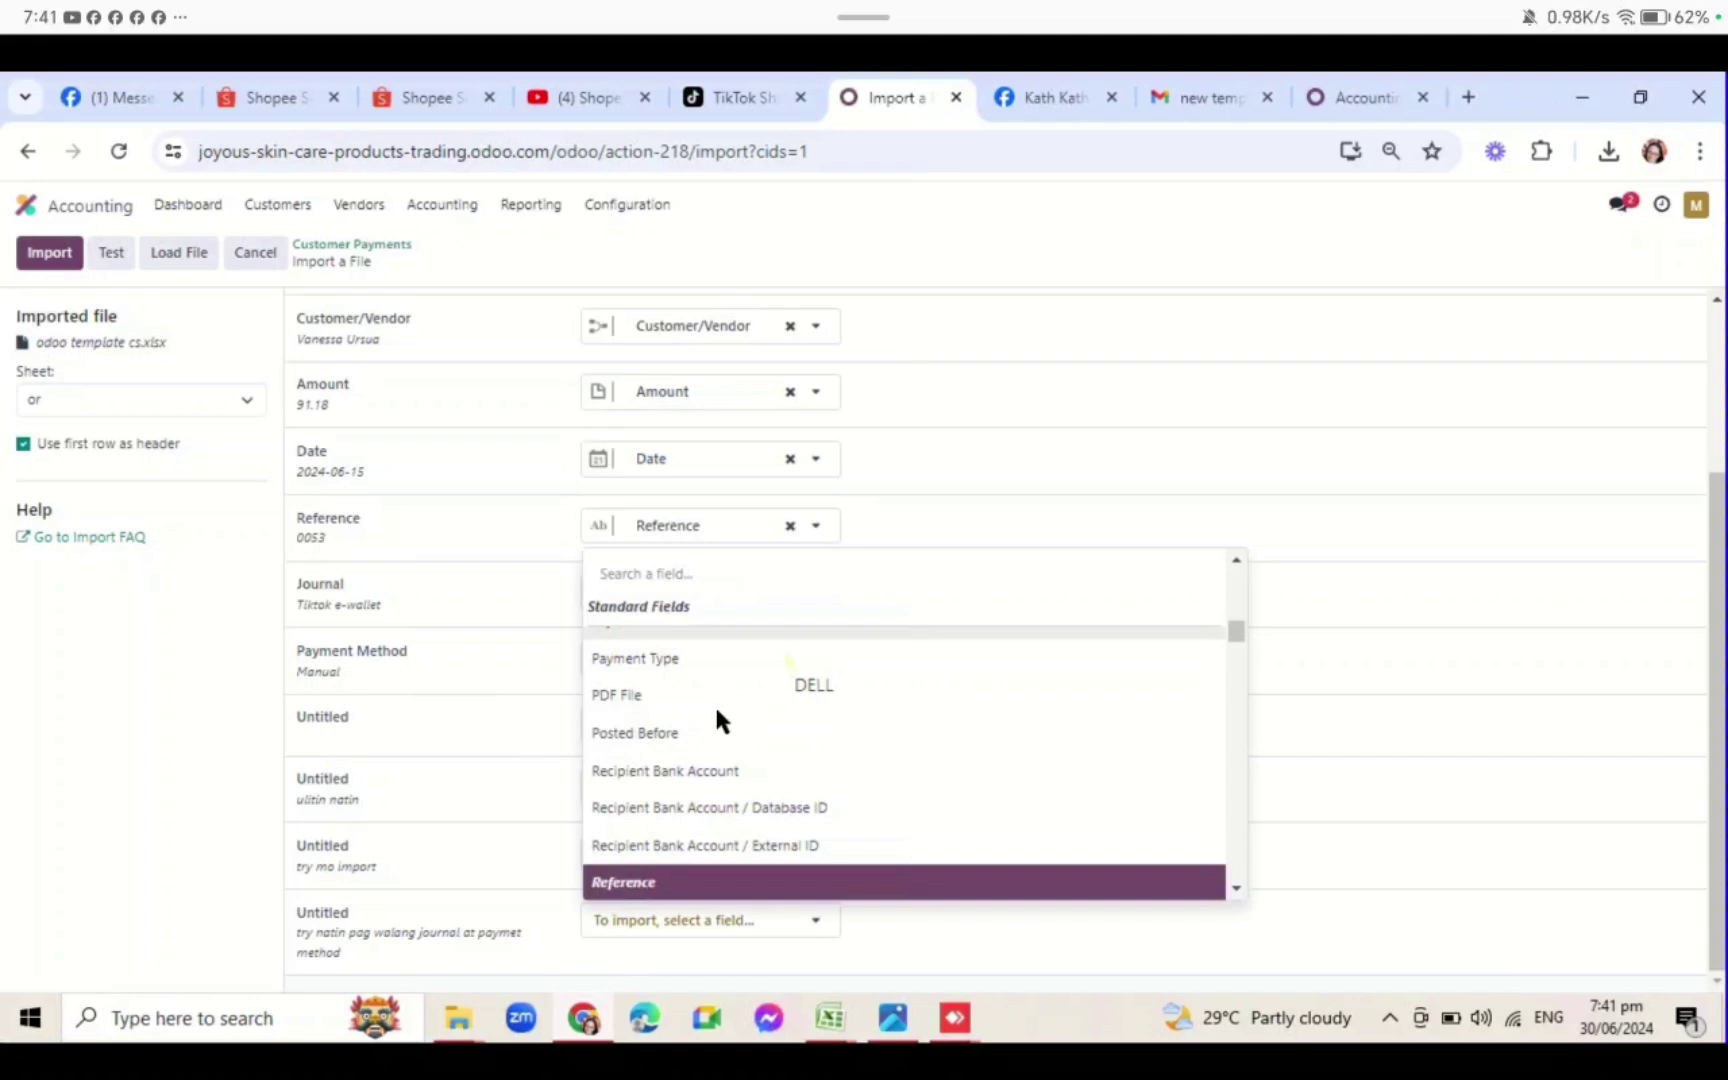
text(invoi)
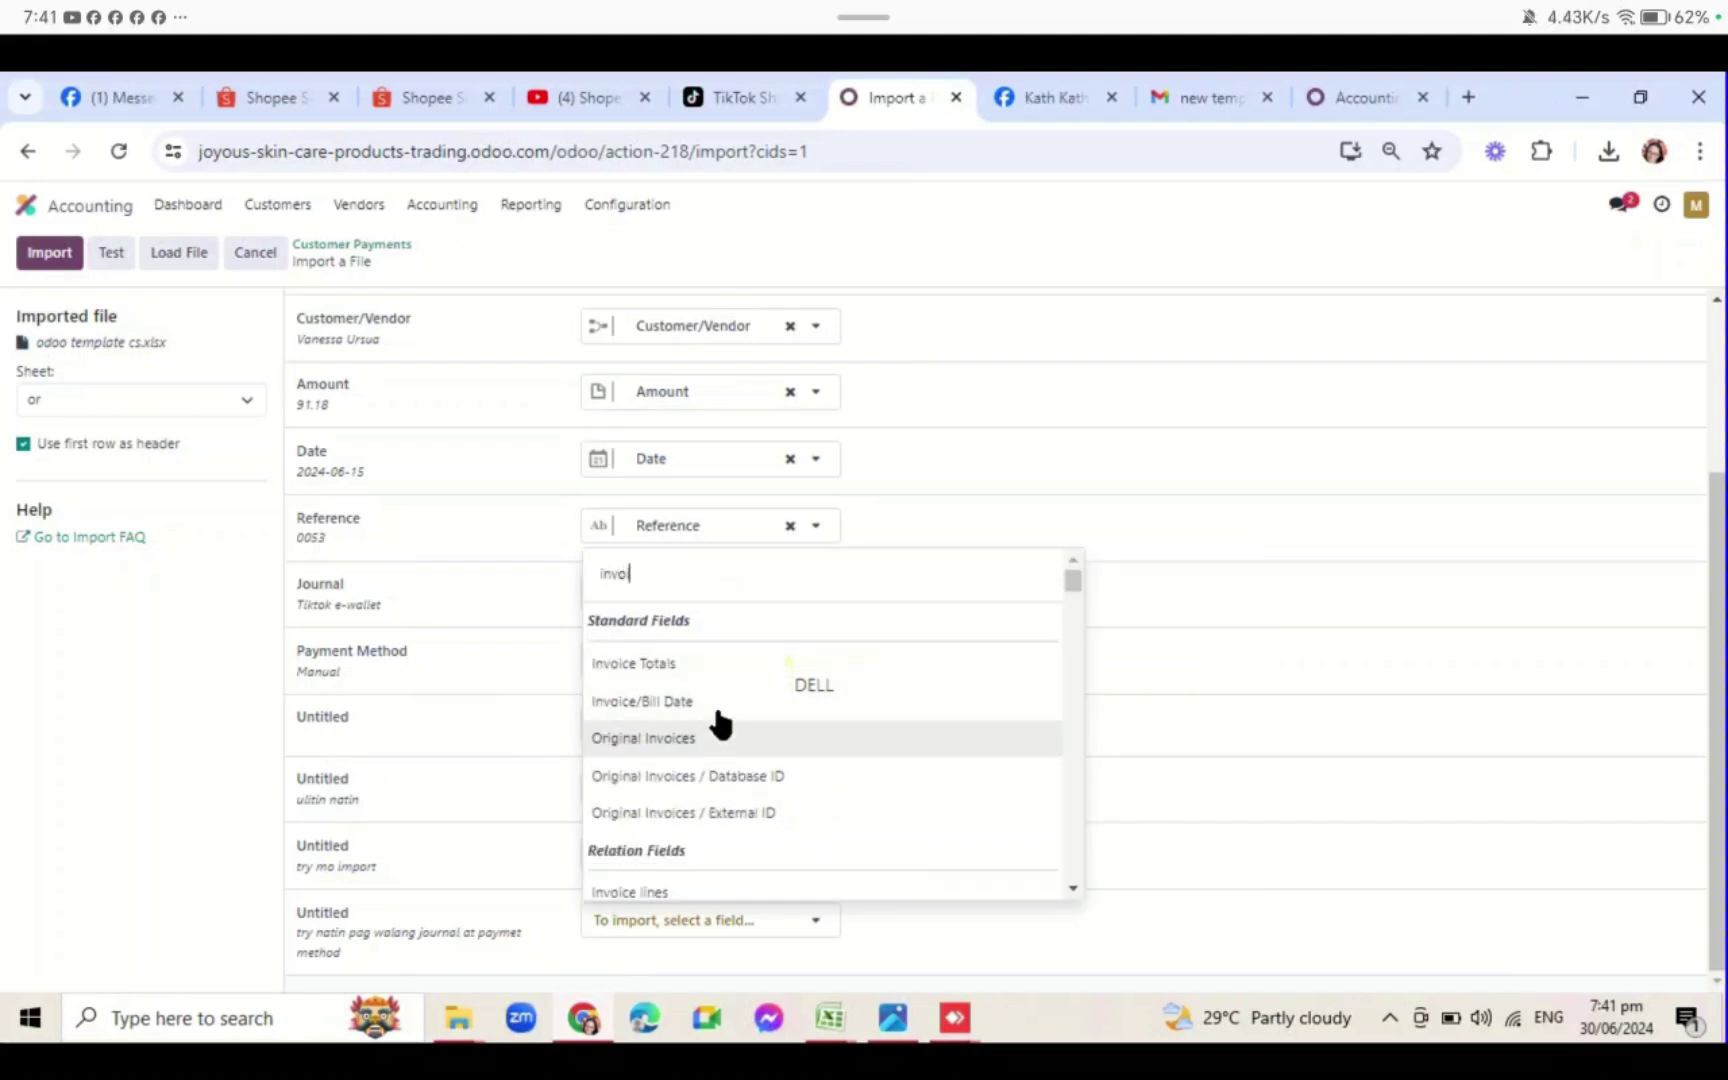
key(BackSpace)
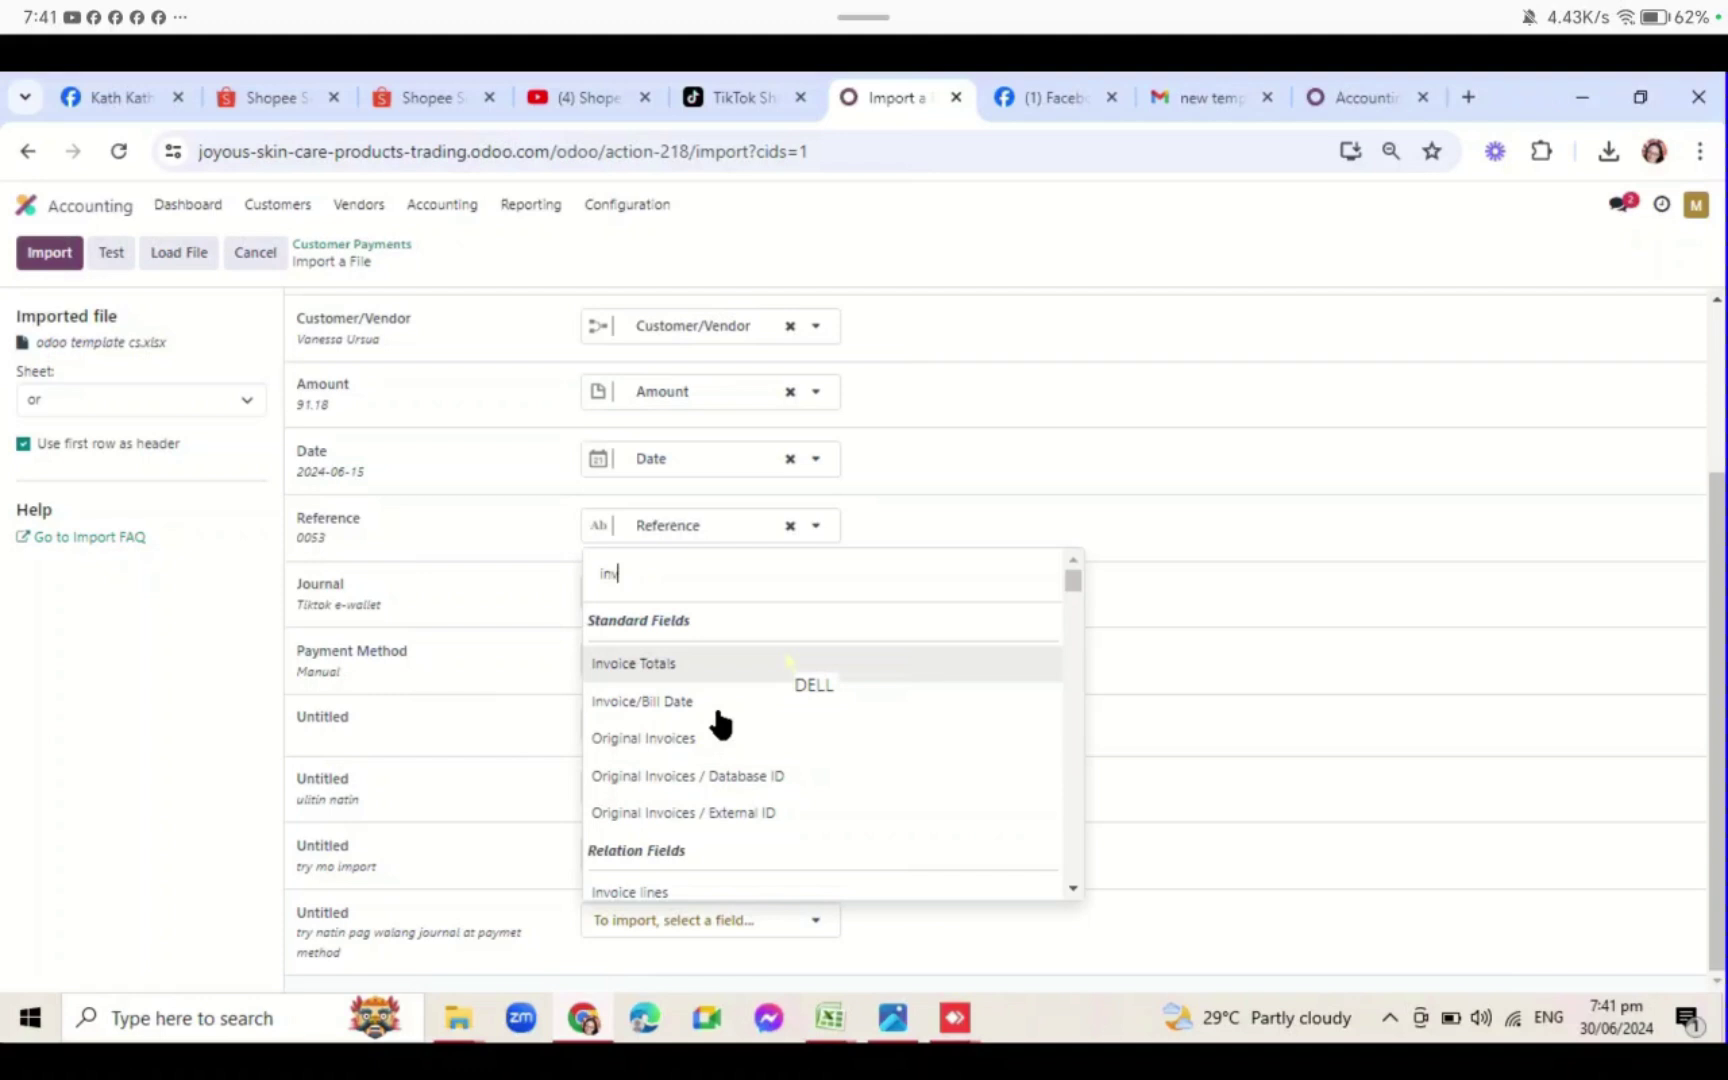
key(BackSpace)
key(BackSpace)
key(BackSpace)
text(number)
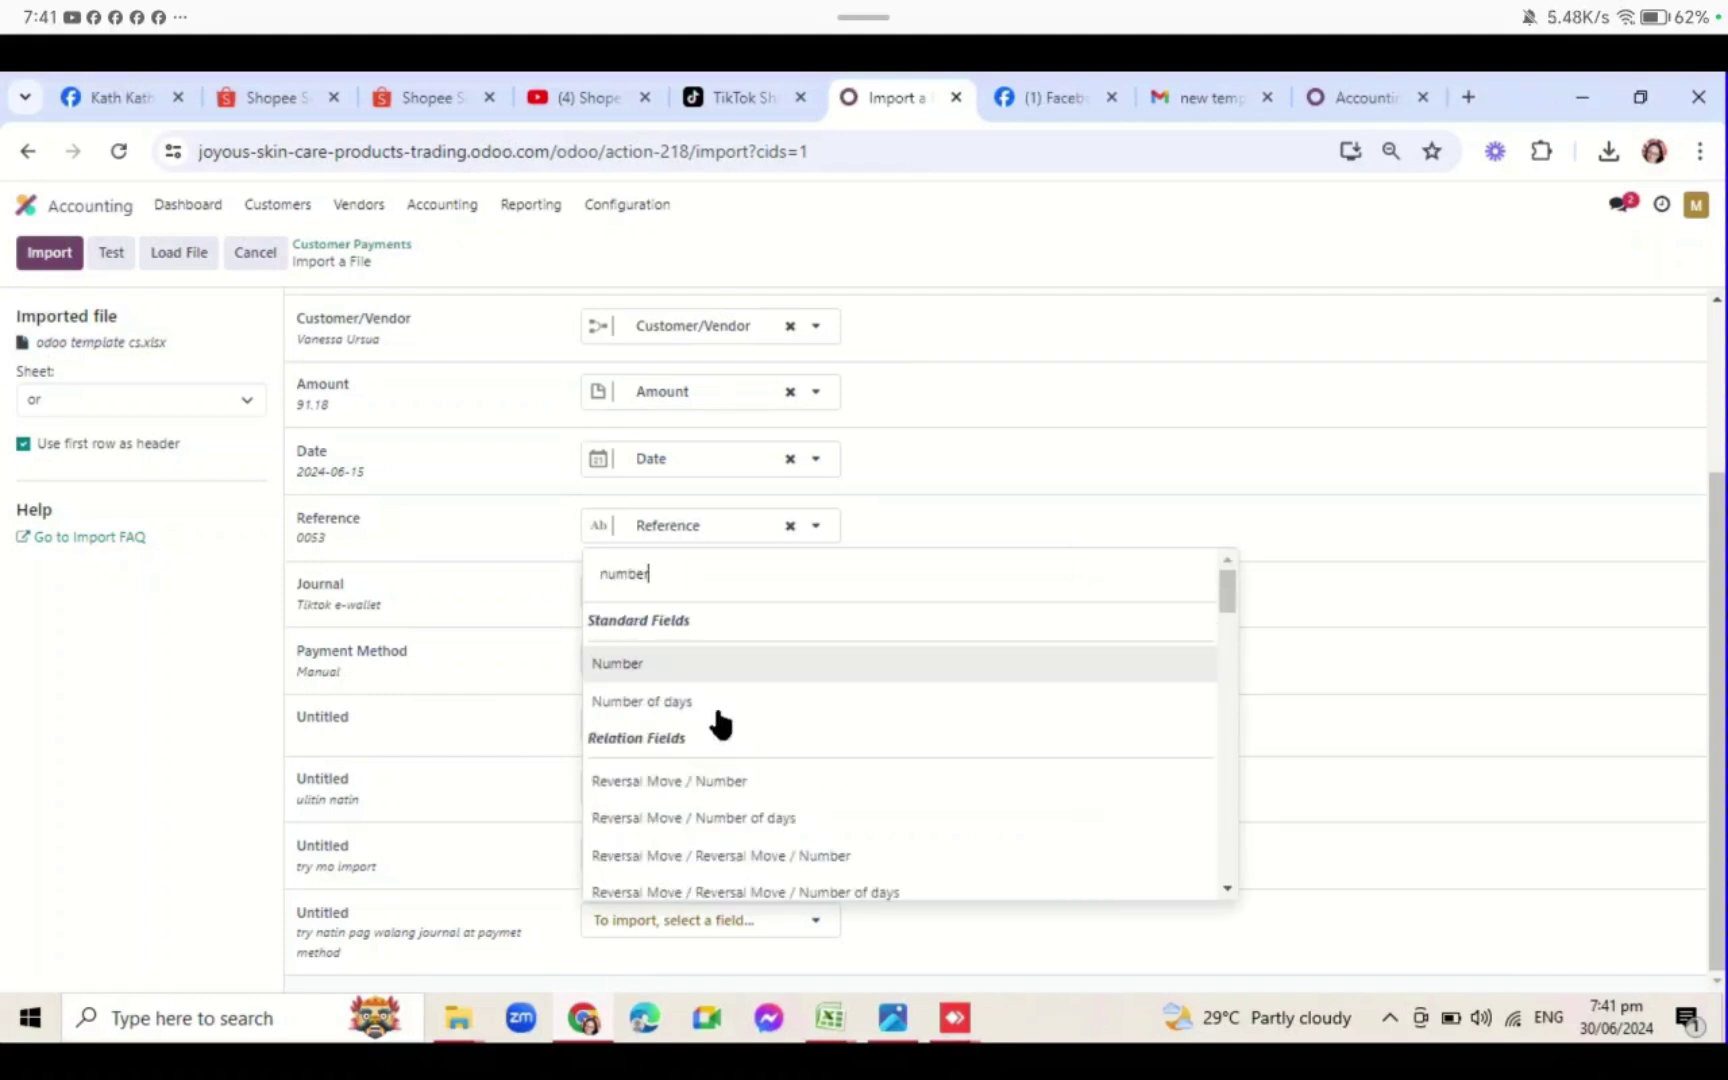
scroll(720, 722, down, 5)
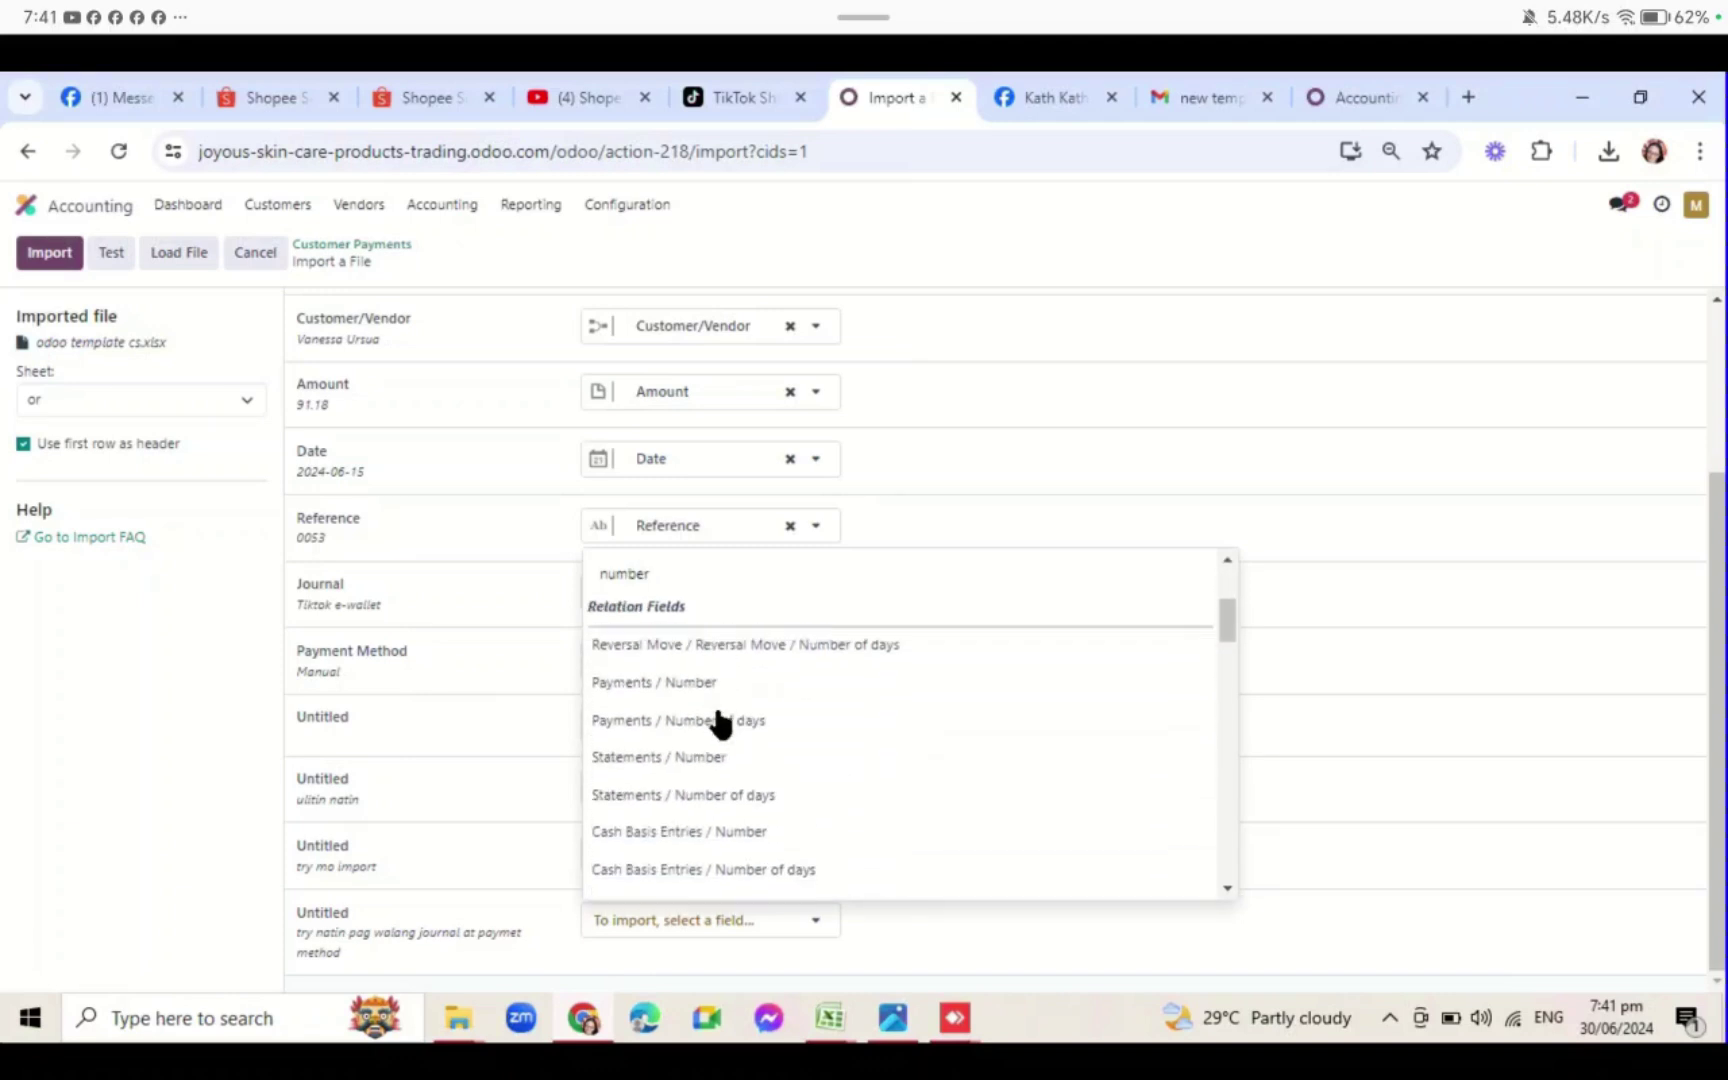
scroll(720, 722, up, 2)
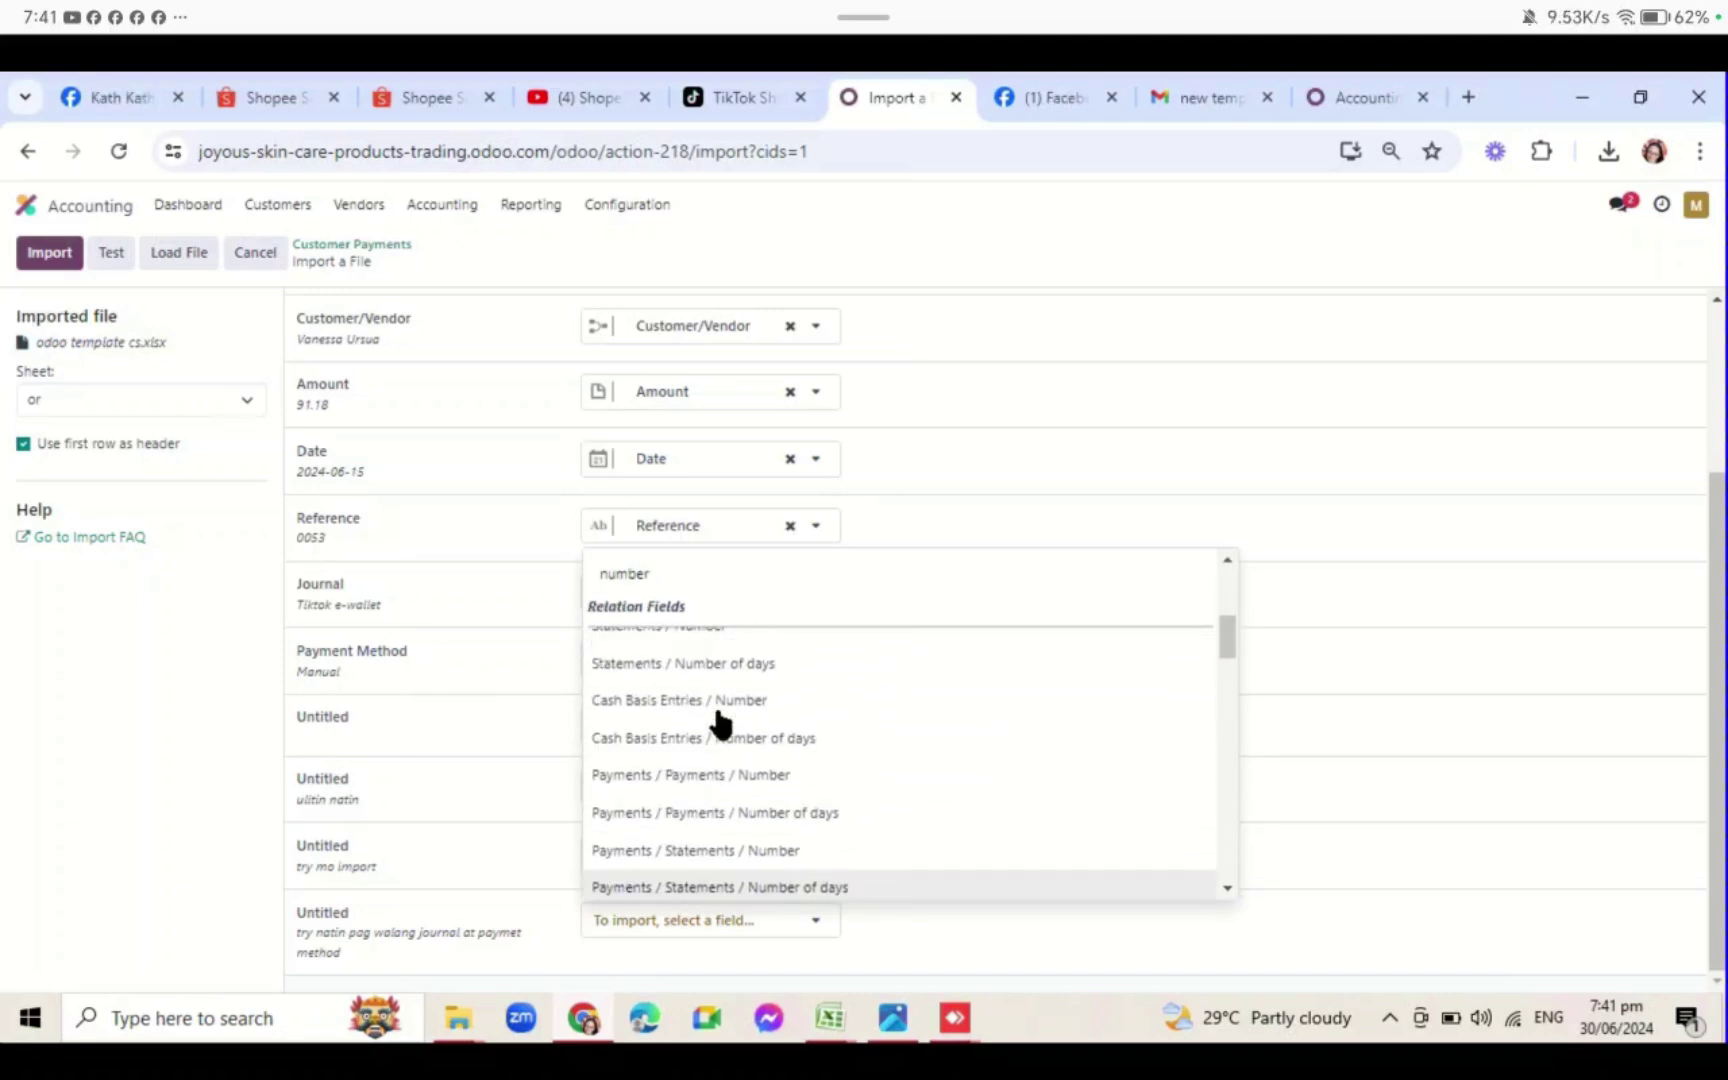
scroll(720, 722, down, 4)
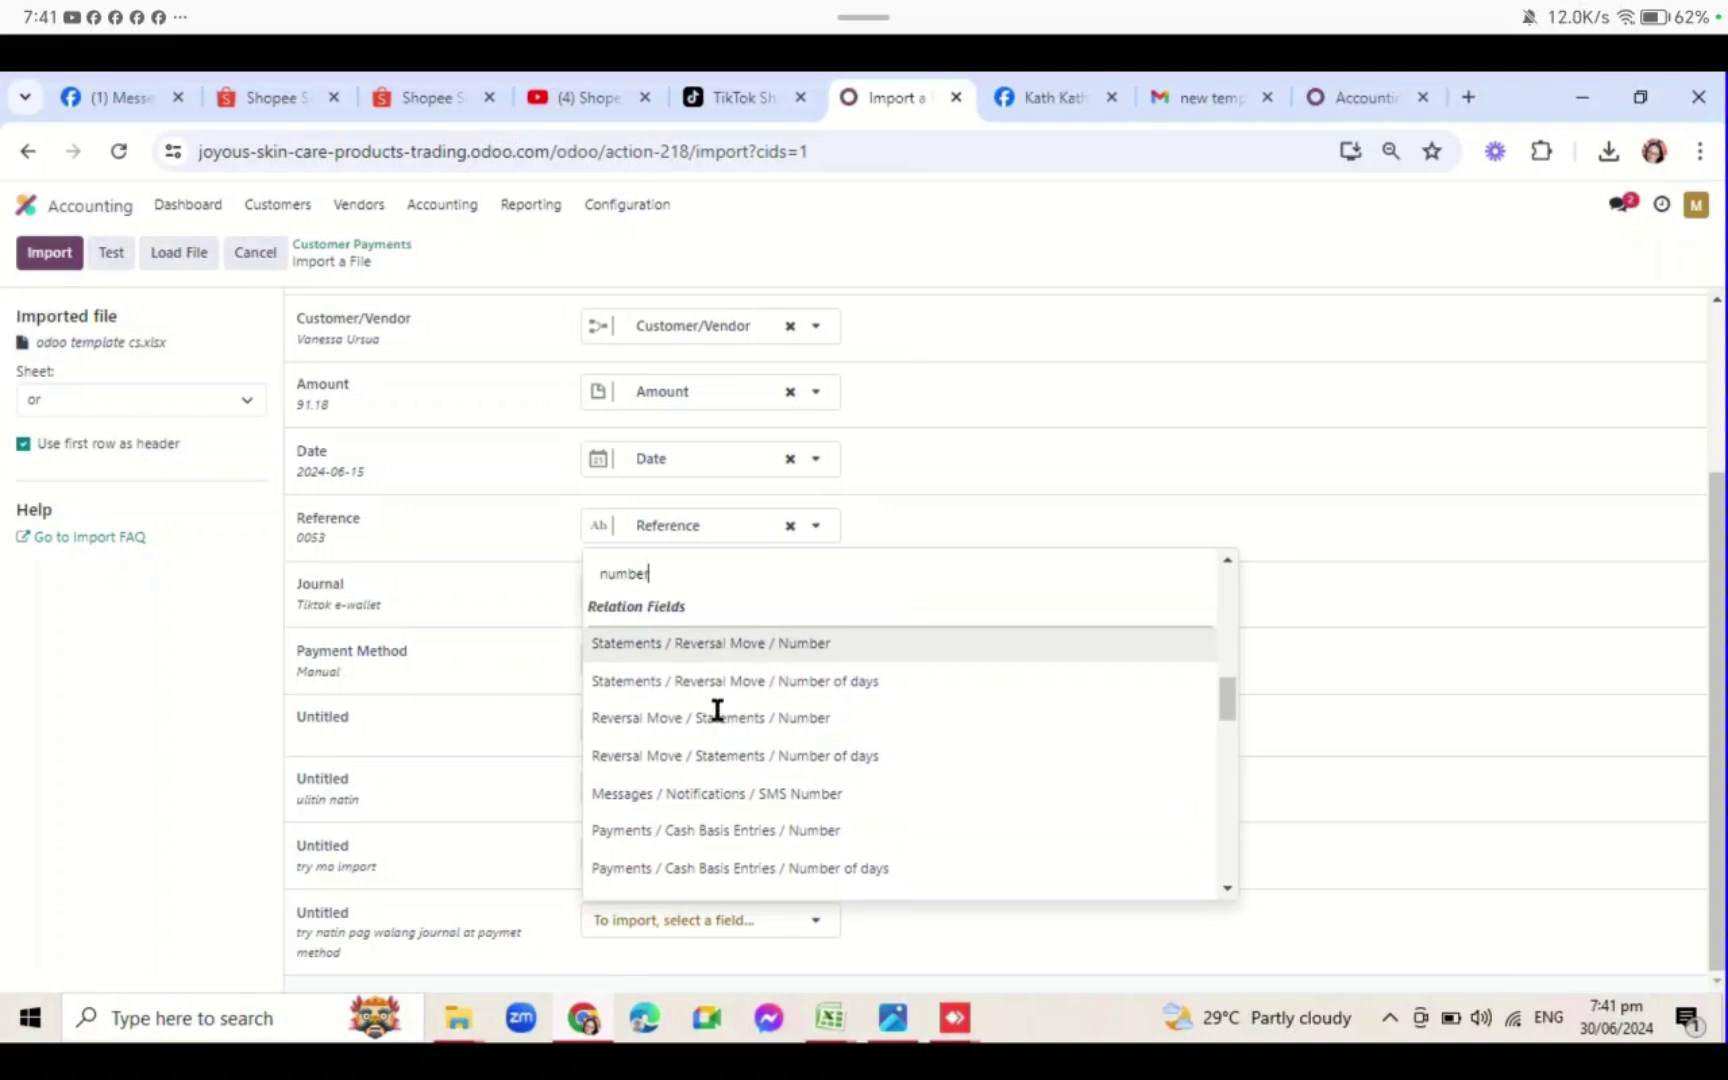
key(Escape)
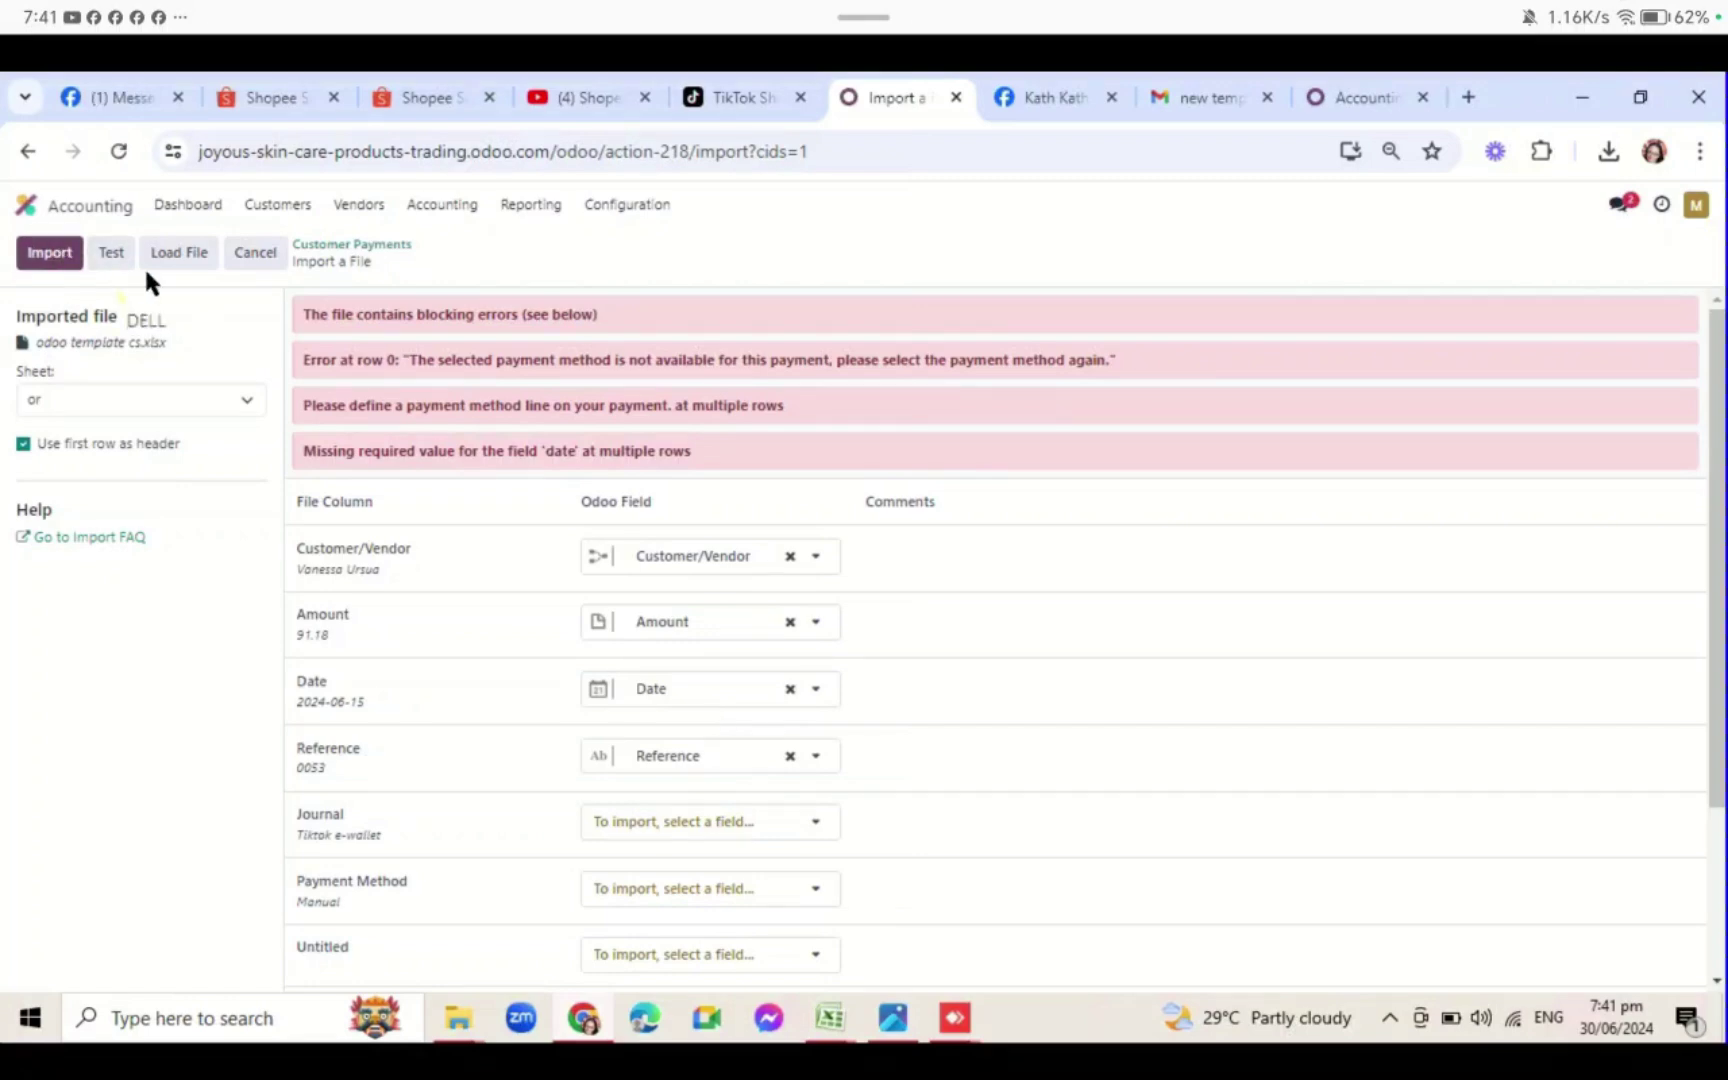
- Test the payments file with the remaining mappings and import it into customer payments
click(108, 251)
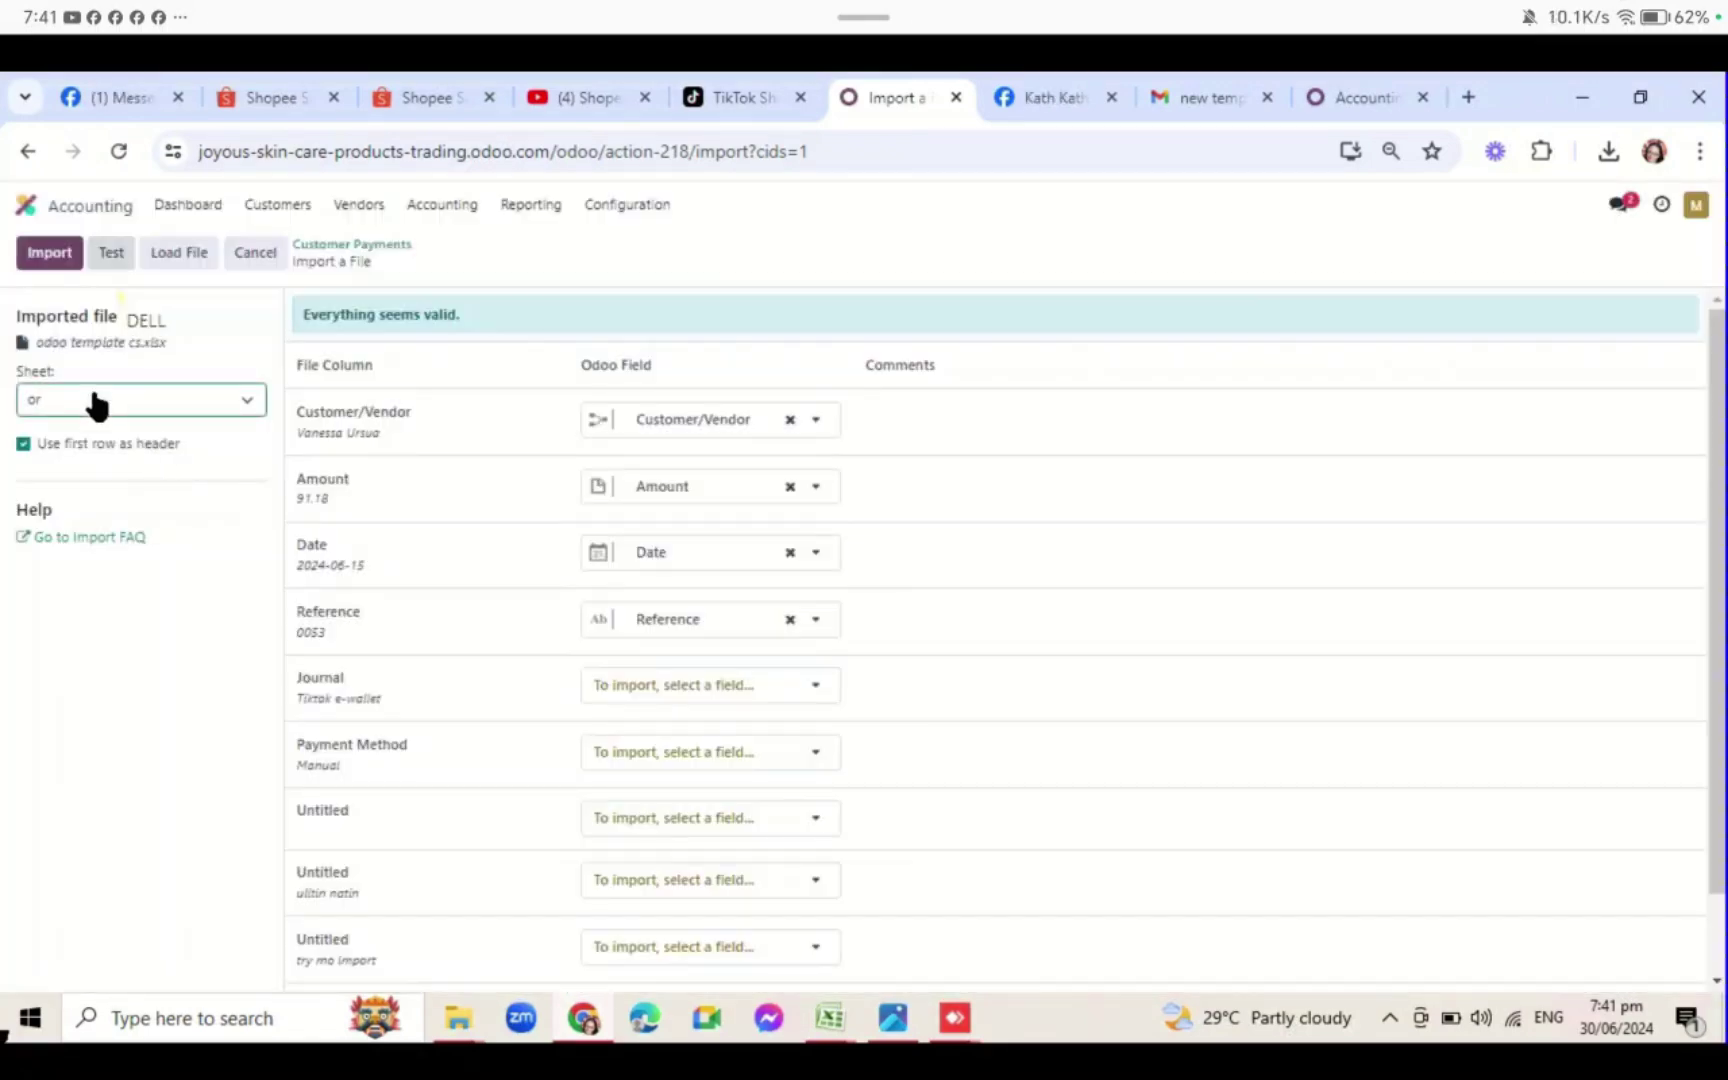
click(50, 255)
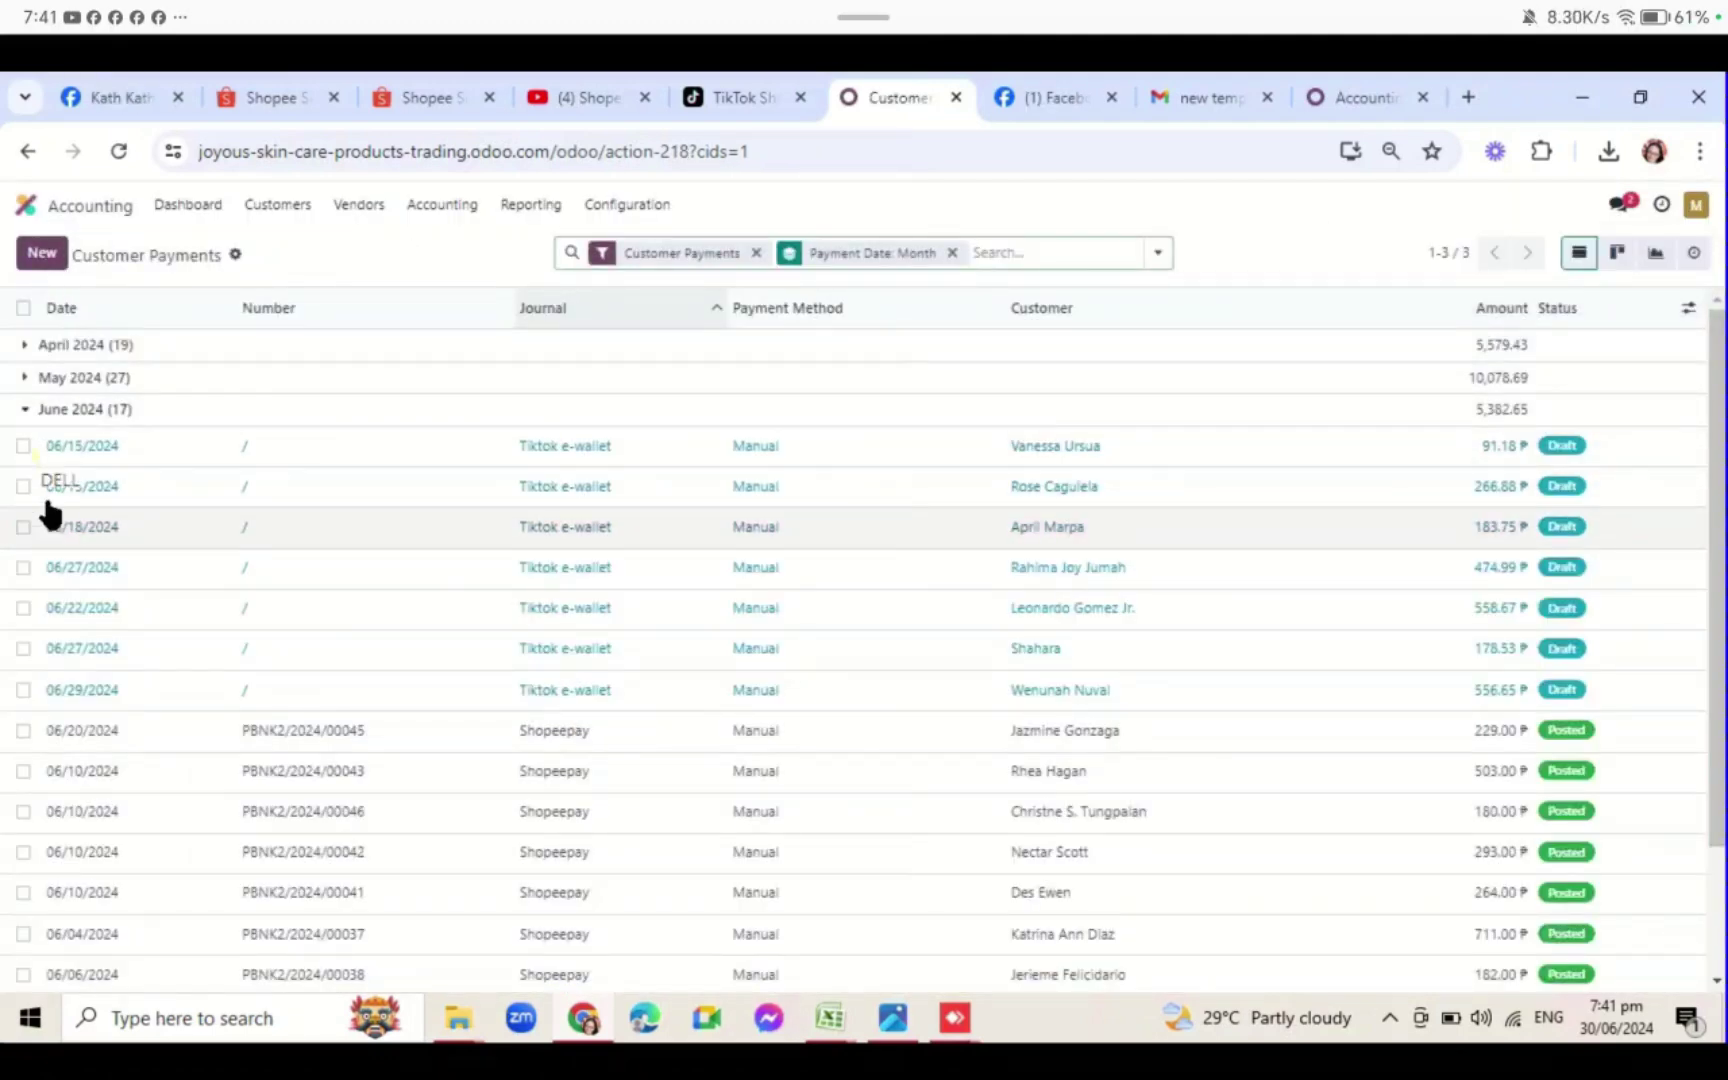
click(80, 450)
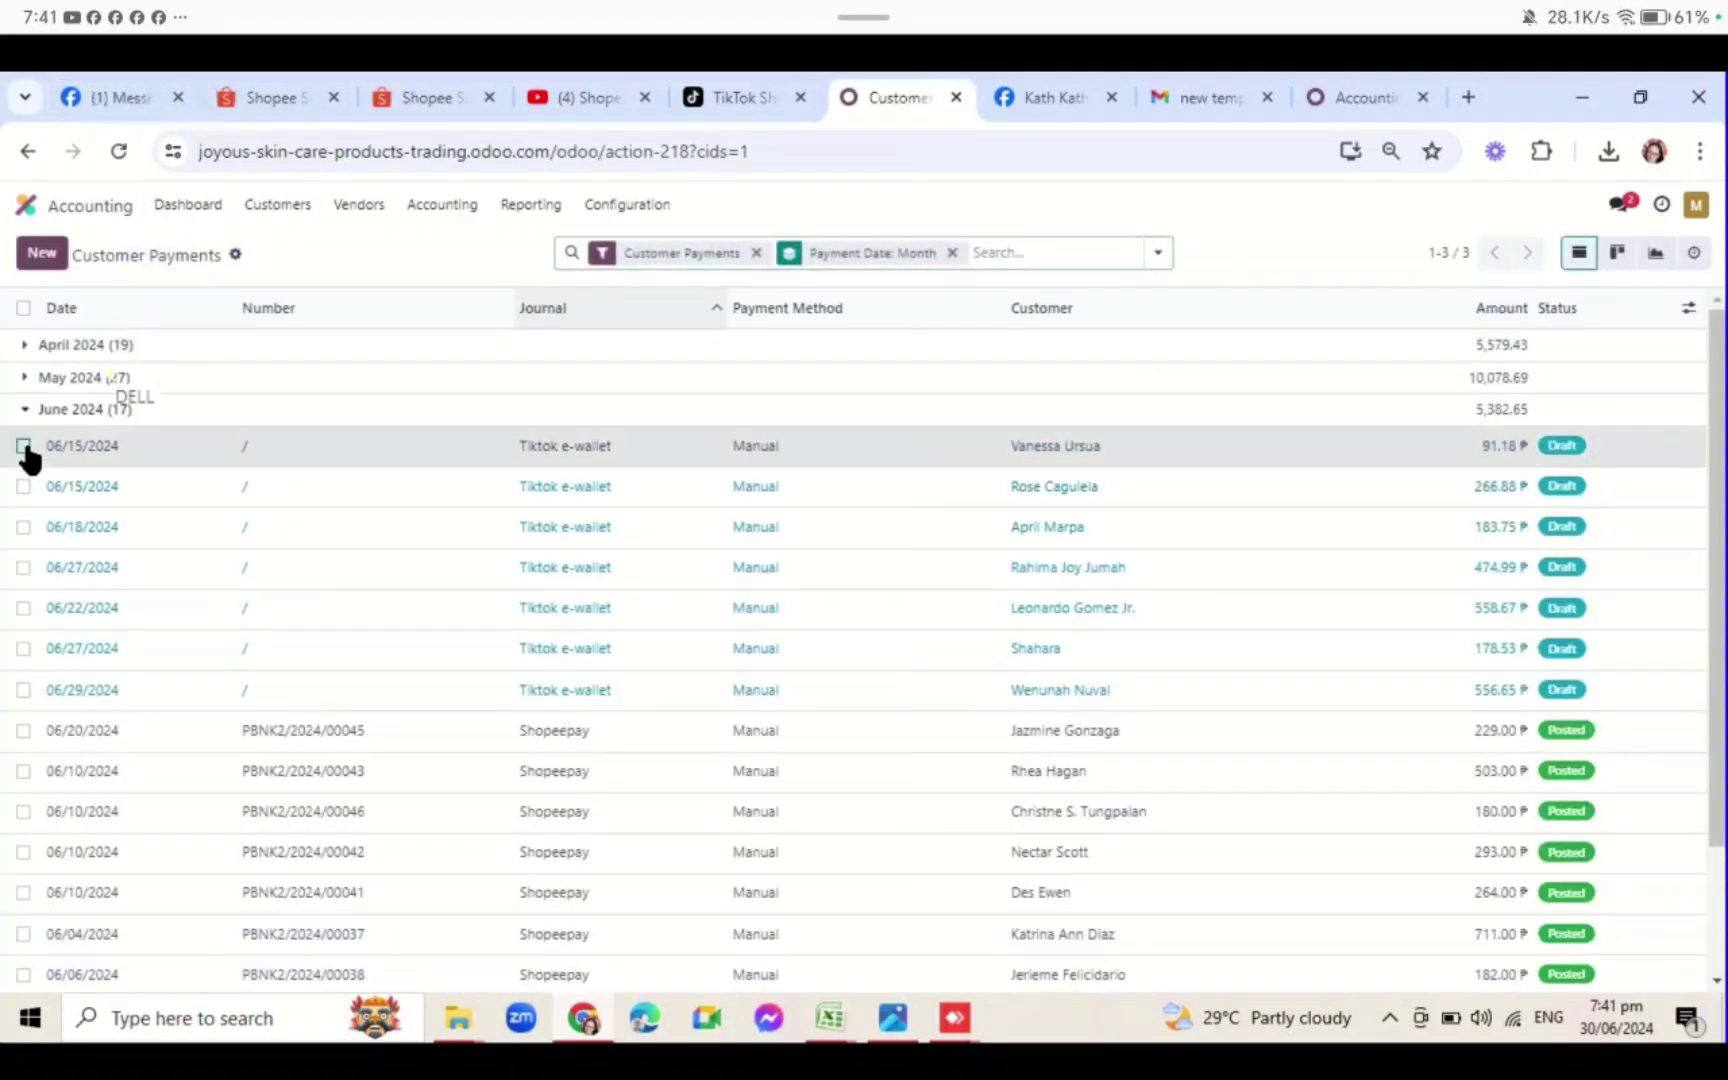
- Select the seven draft TikTok e-wallet payments of June 2024 and post them
click(23, 445)
click(23, 486)
click(23, 526)
click(23, 567)
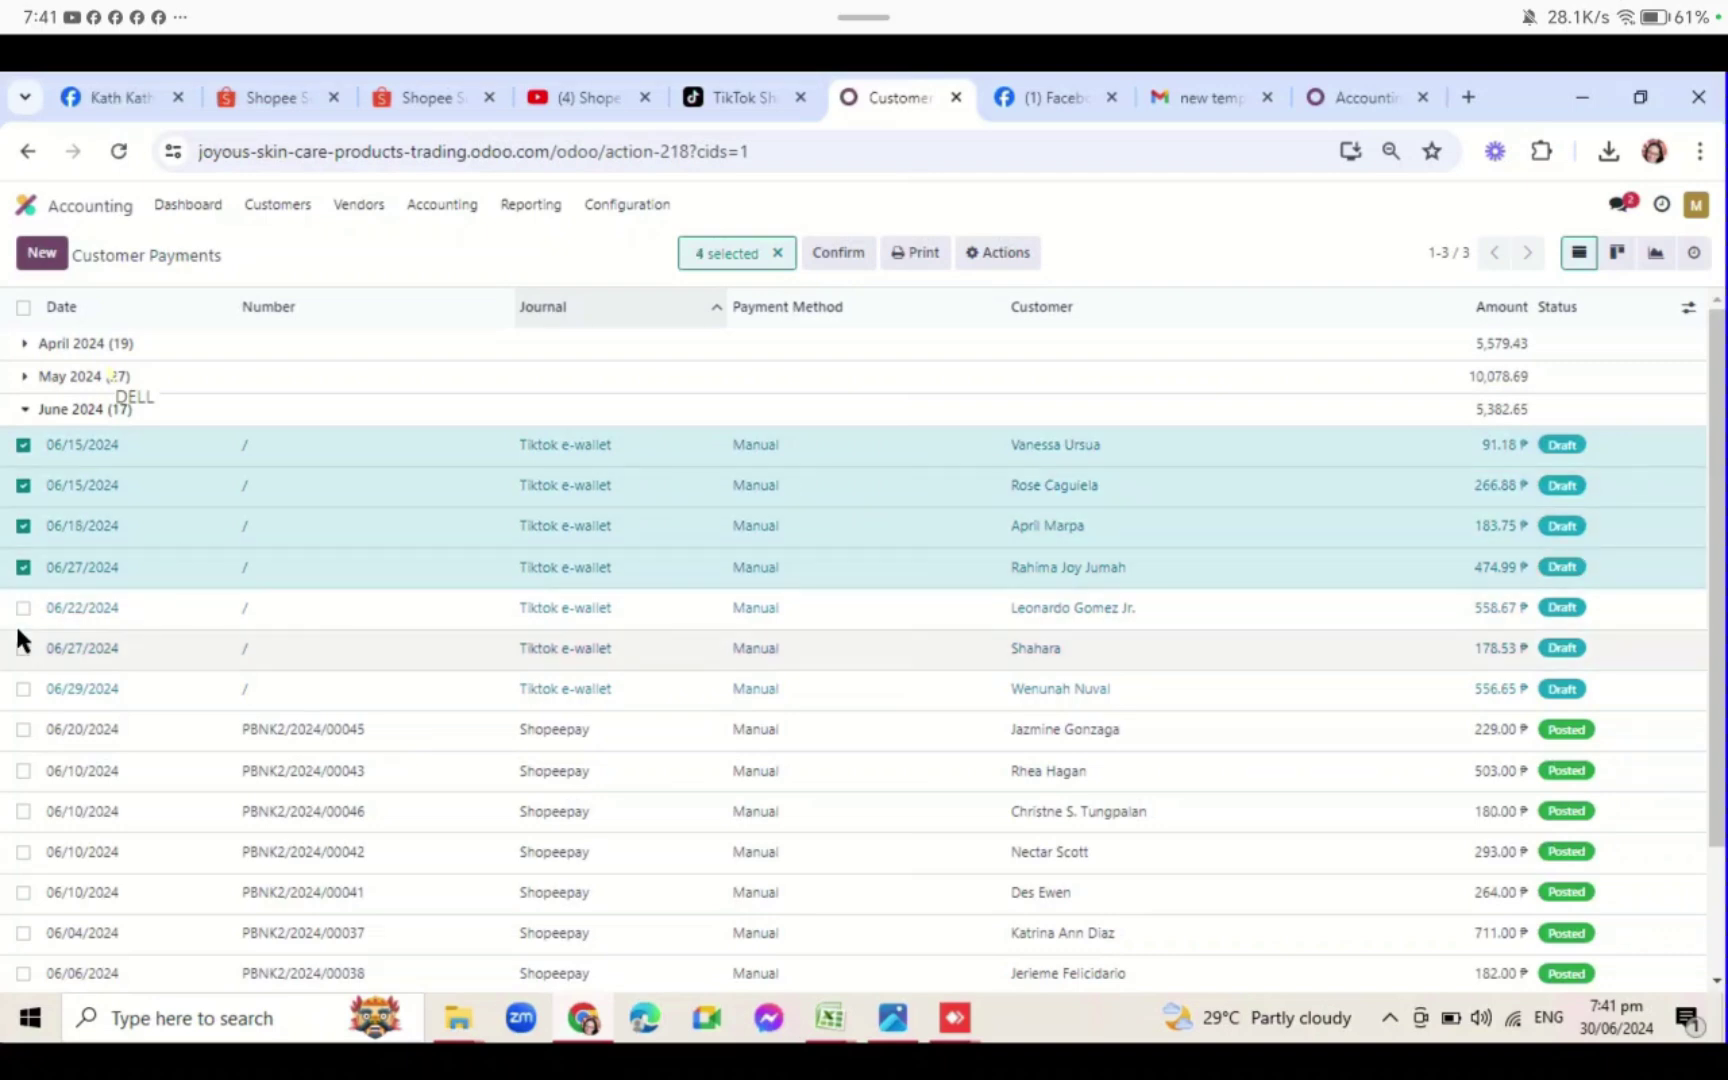
click(23, 608)
click(23, 648)
click(23, 689)
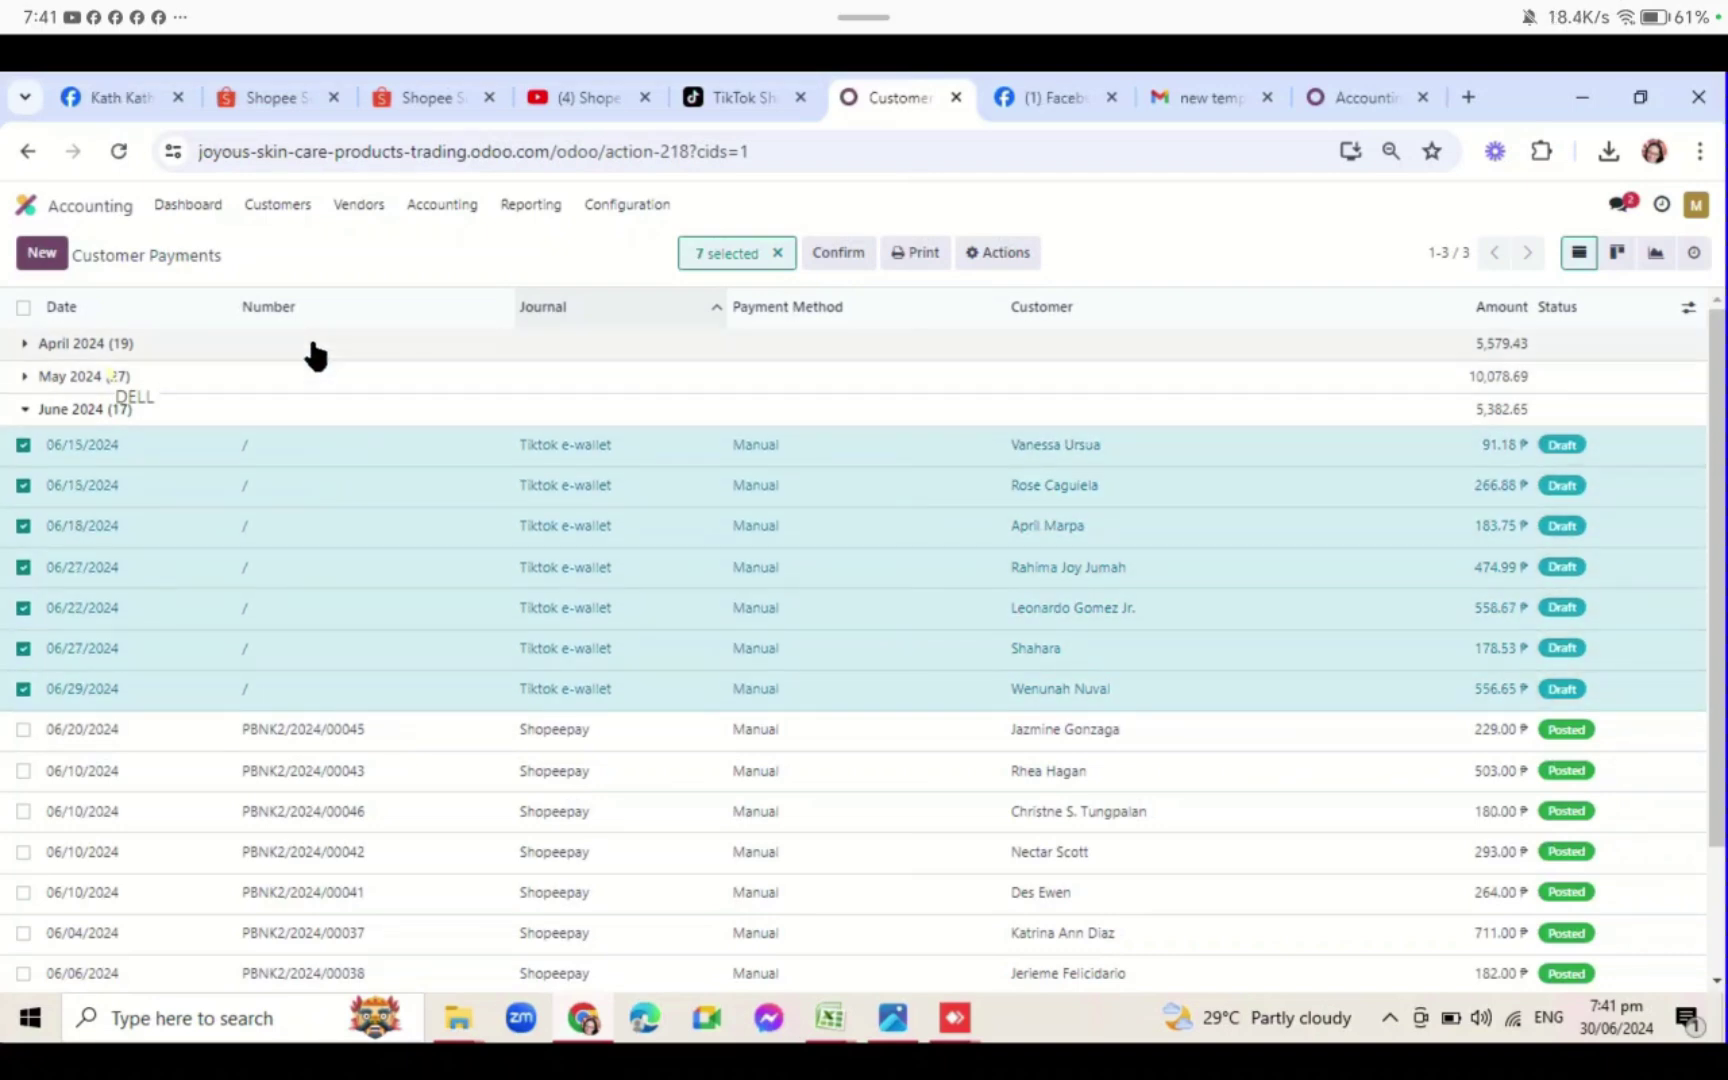
click(990, 262)
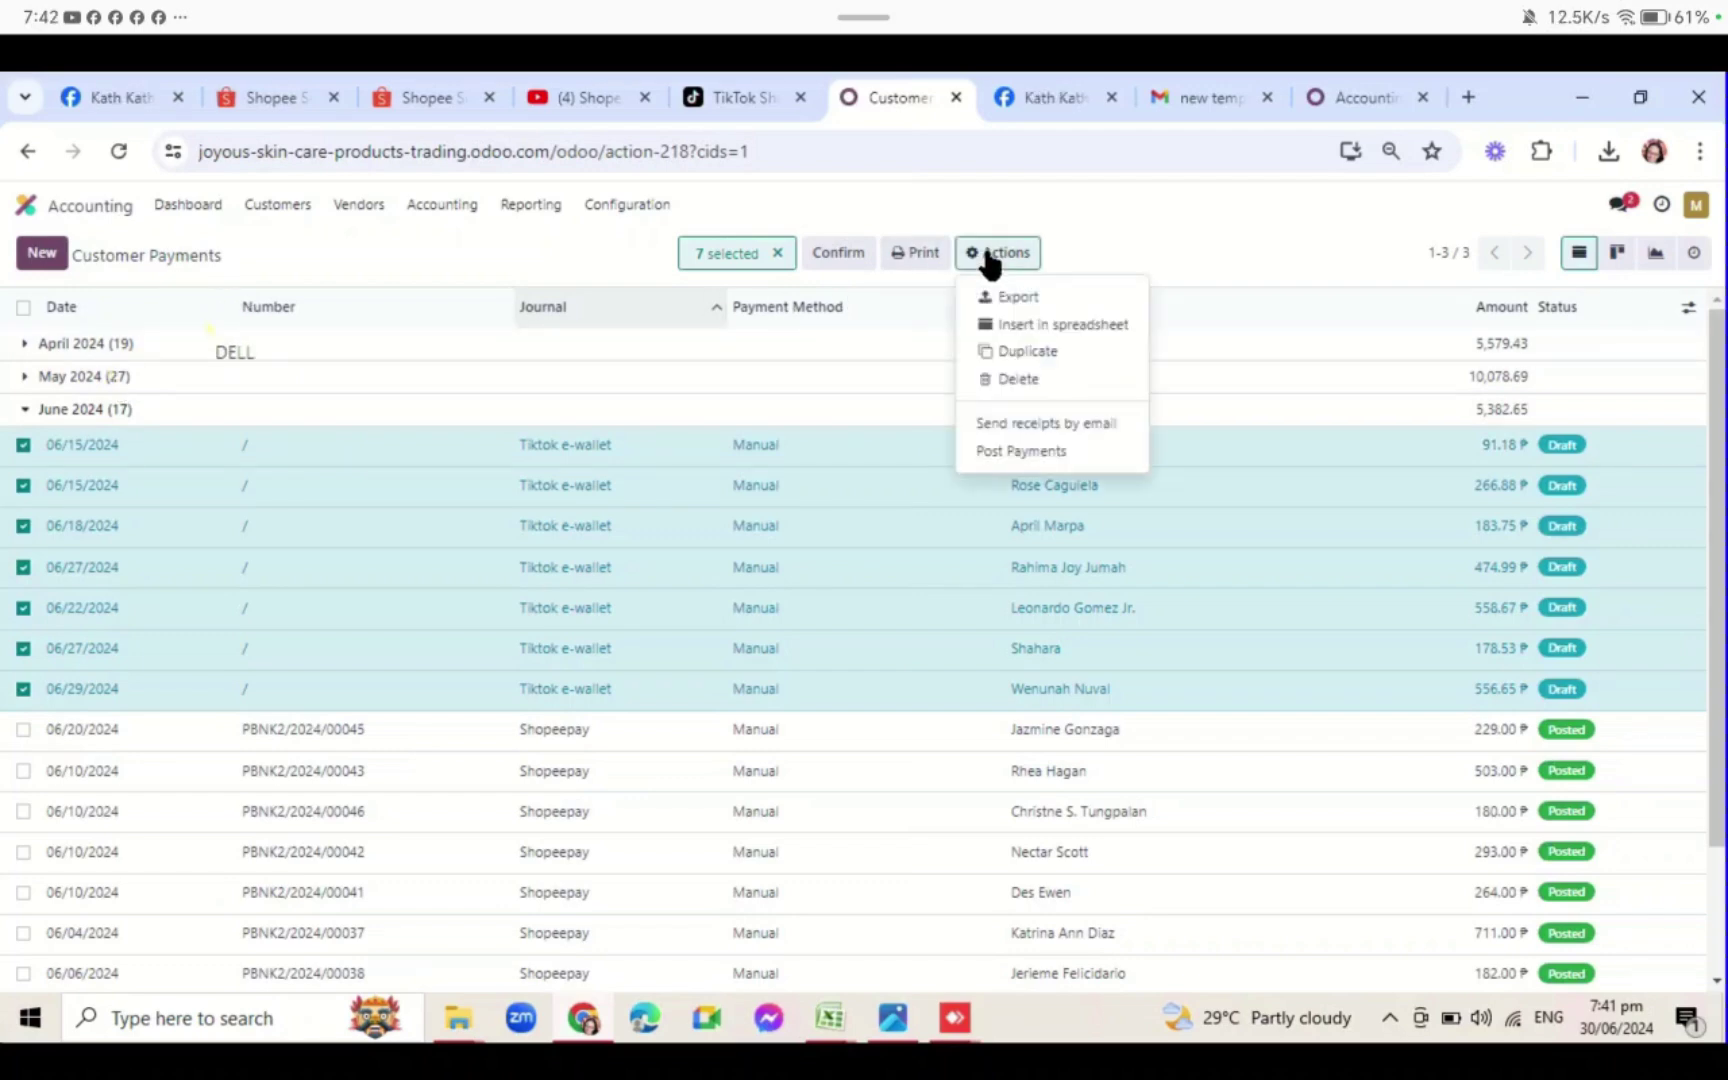
click(1093, 456)
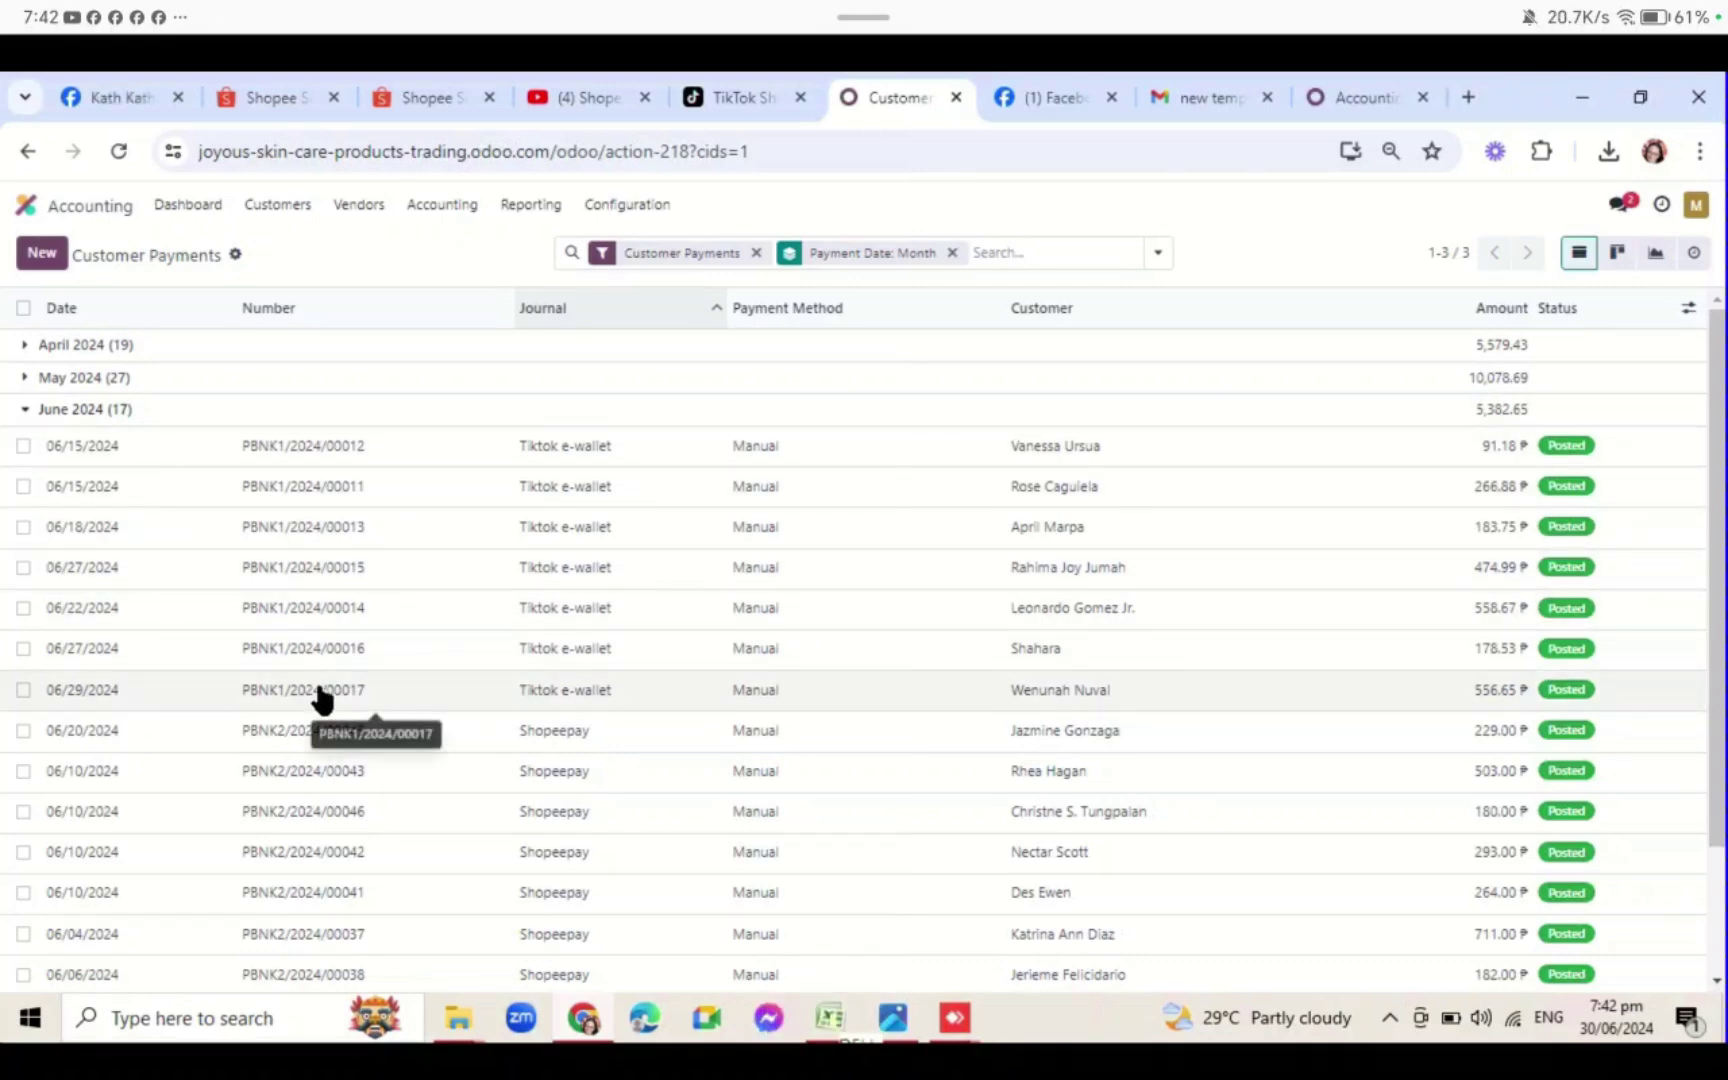
- Check the references on the "or" sheet of odoo template cs in Excel, and open the customer invoices list in Odoo
mouse_move(855, 1040)
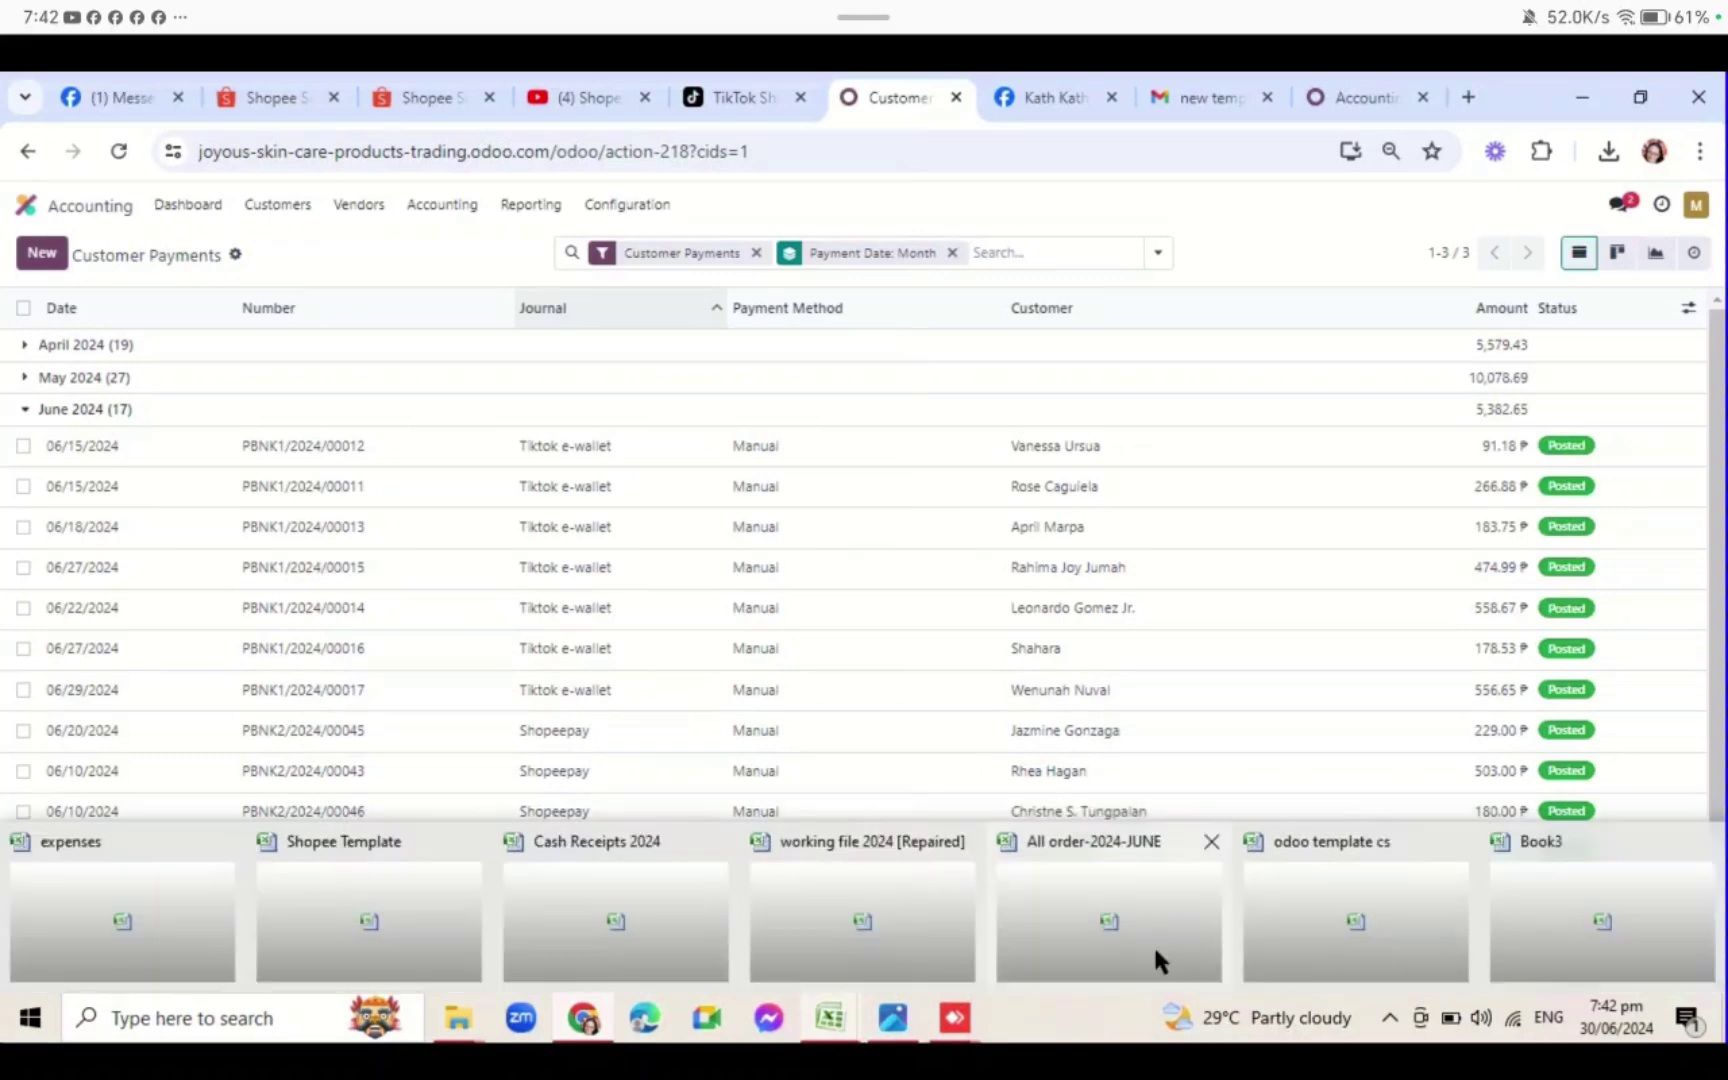
click(1262, 932)
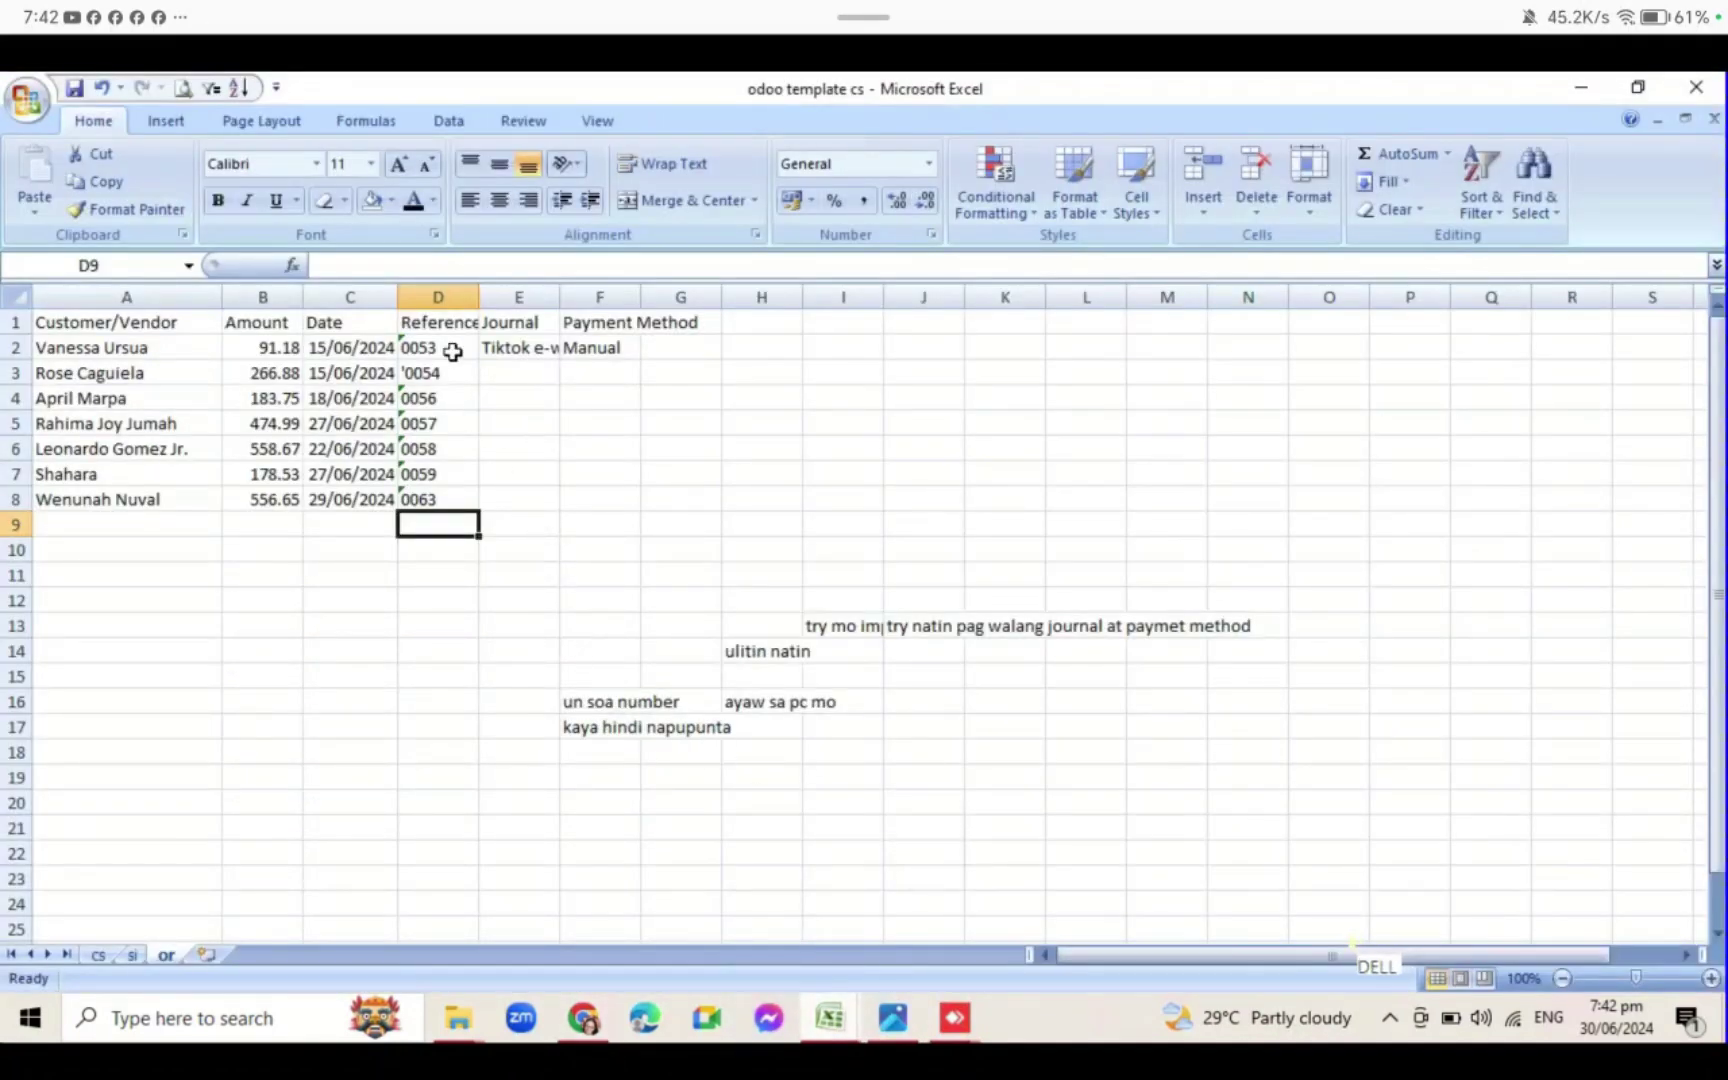
click(565, 905)
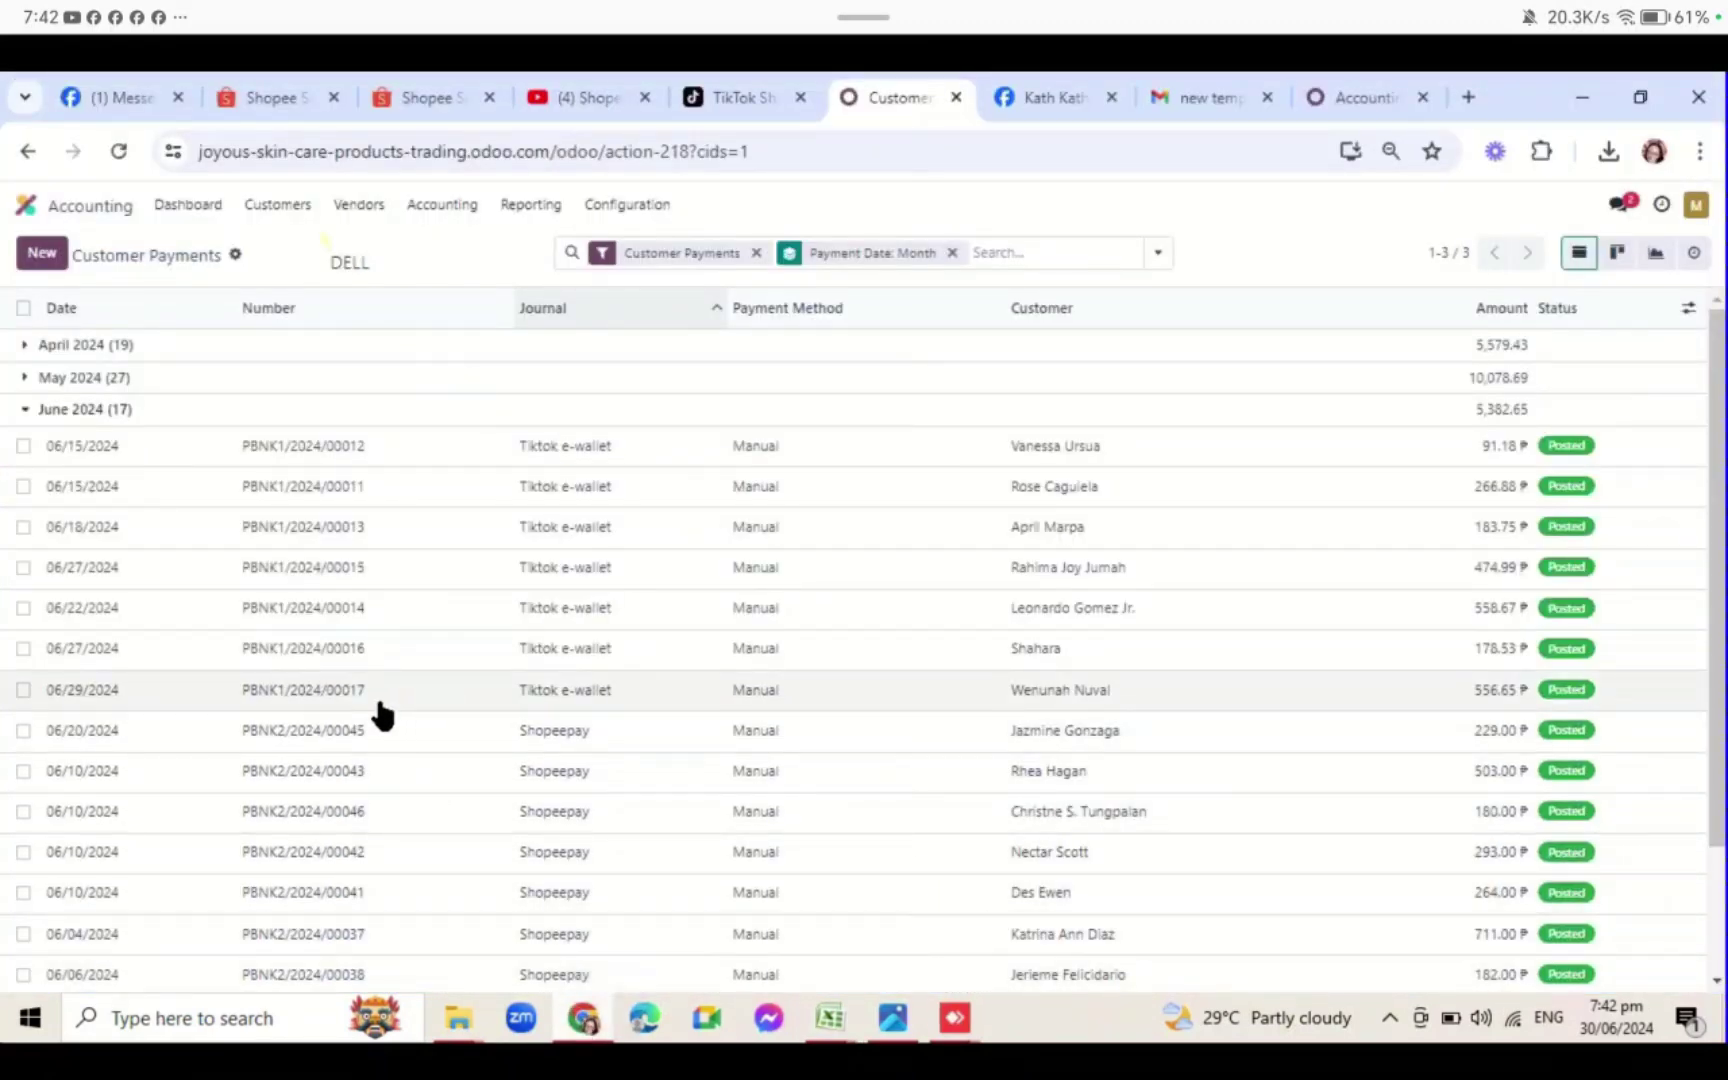
click(290, 206)
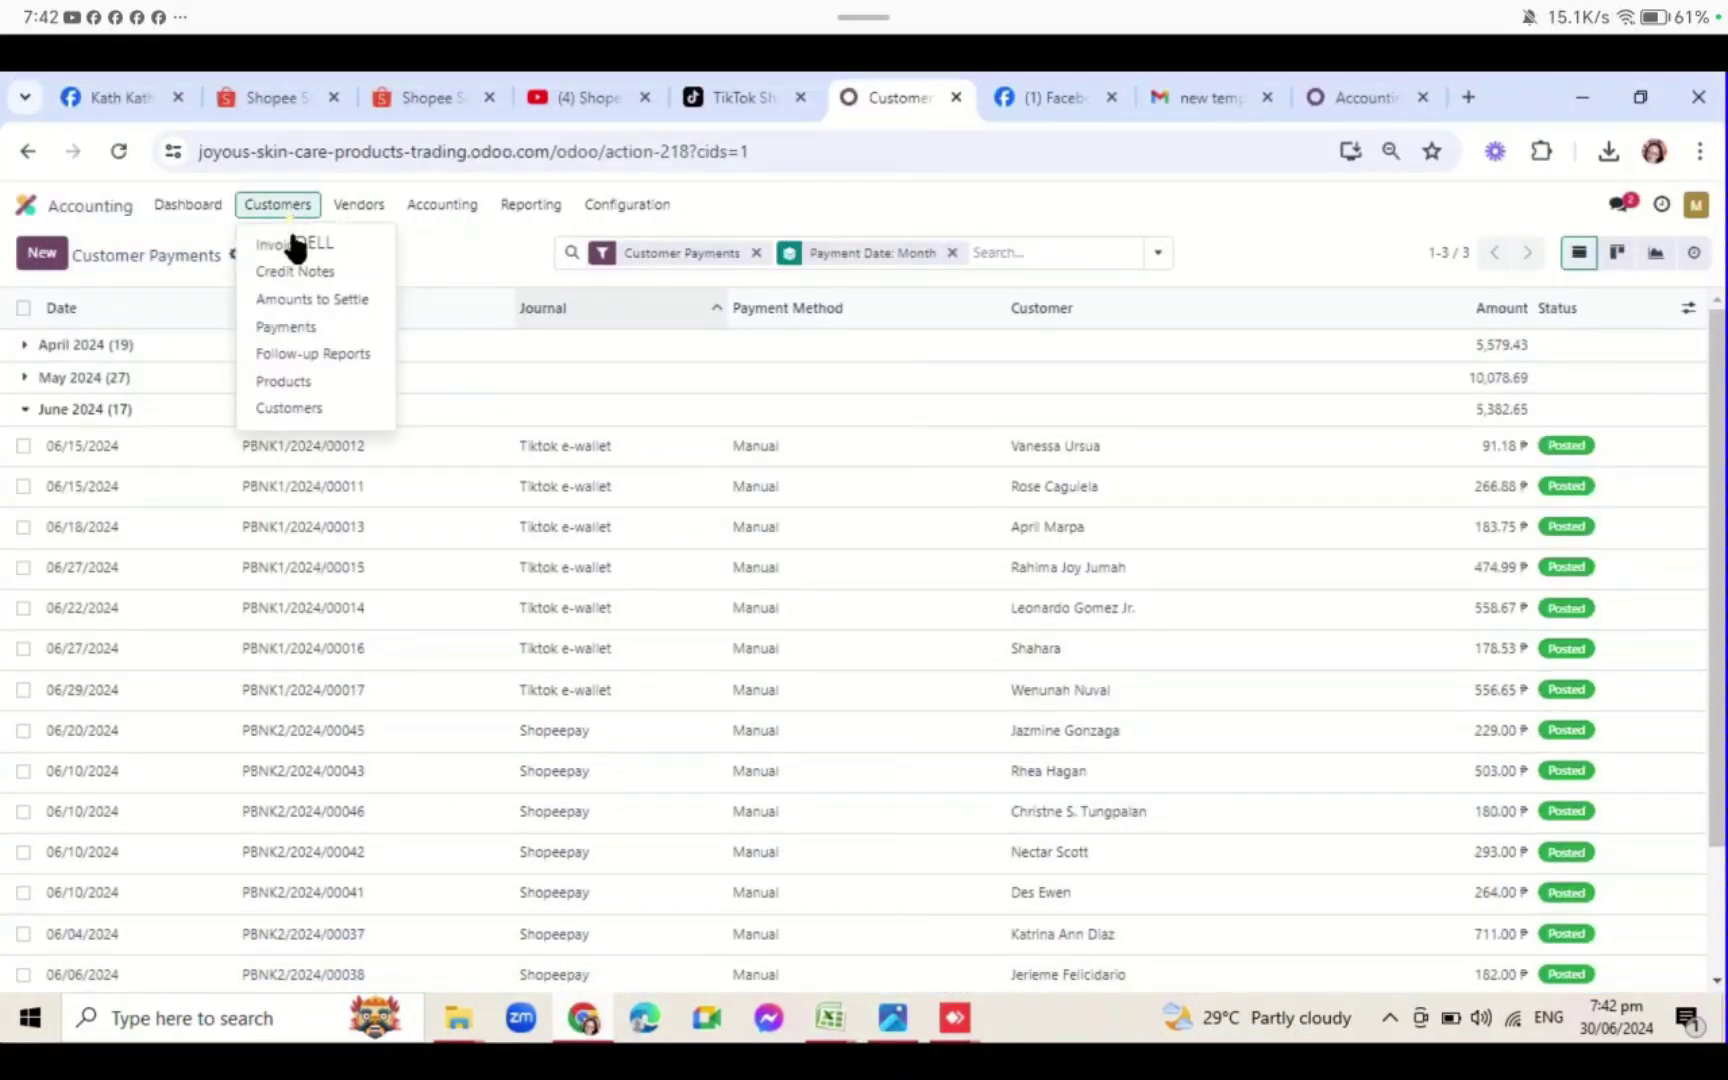
click(293, 242)
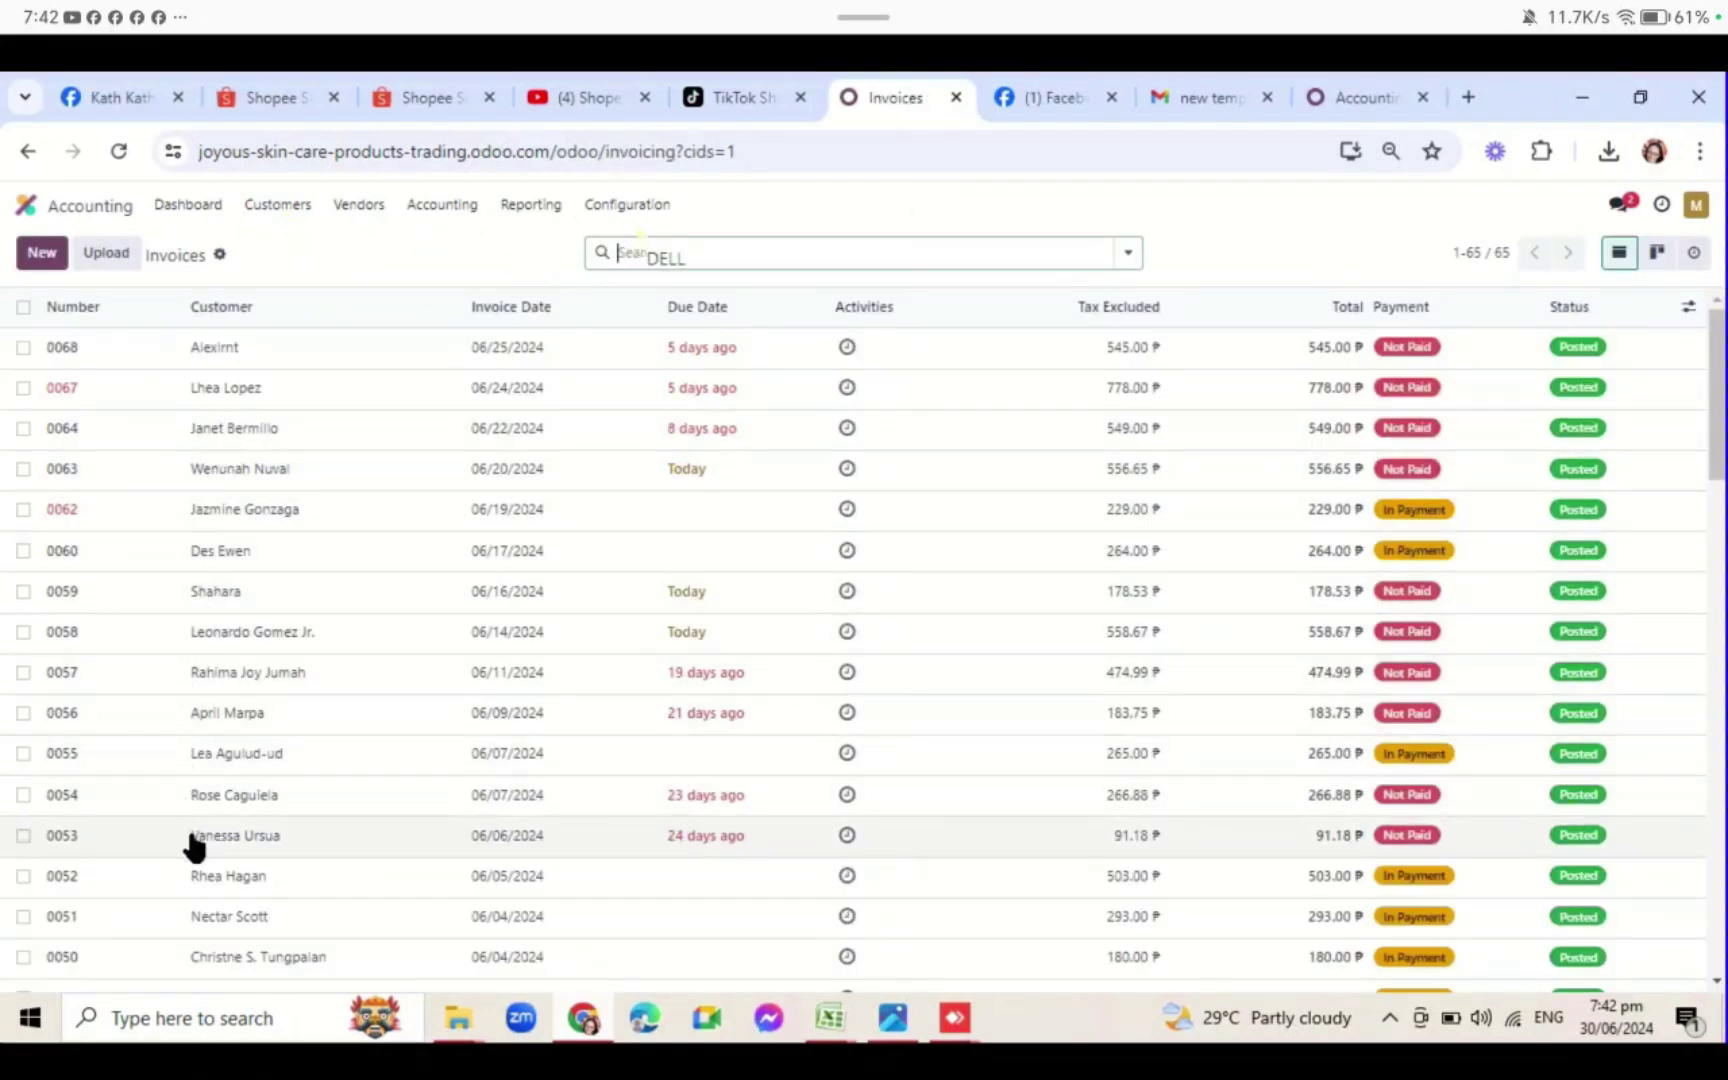
- Search the customer invoices for 53, open invoice 0053, and assign its outstanding credit to it
click(659, 245)
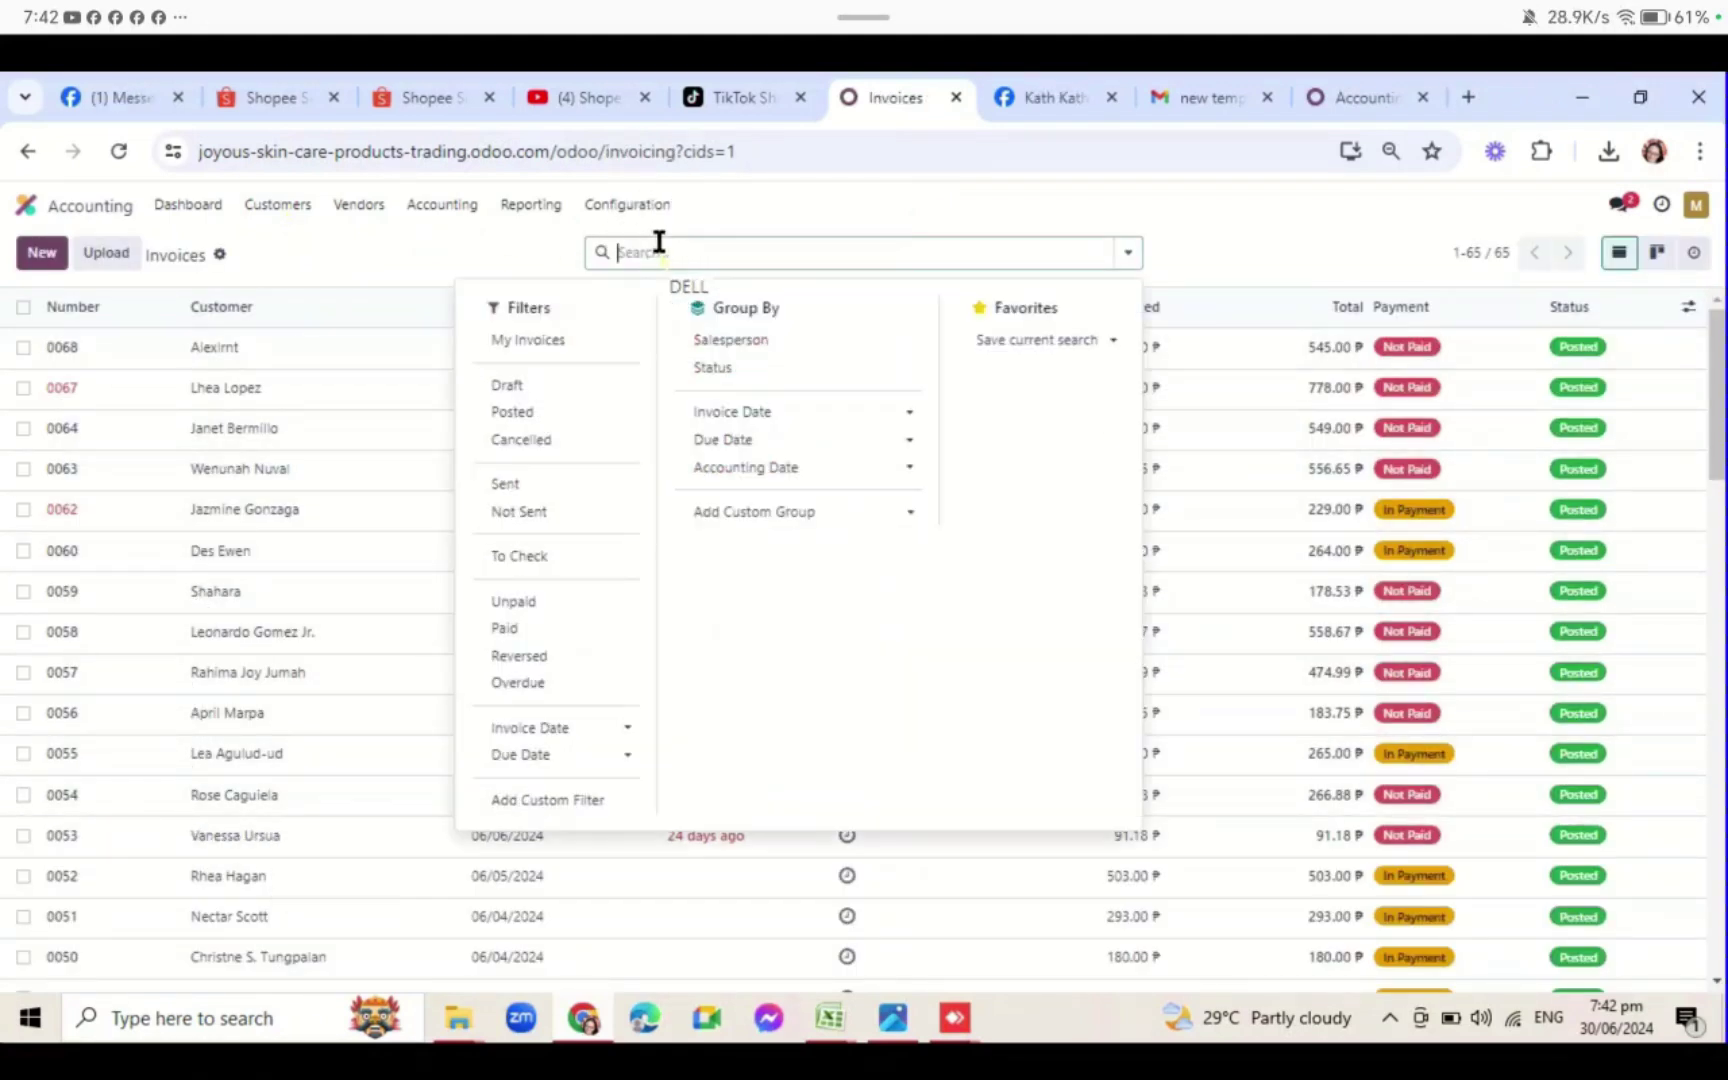
text(53)
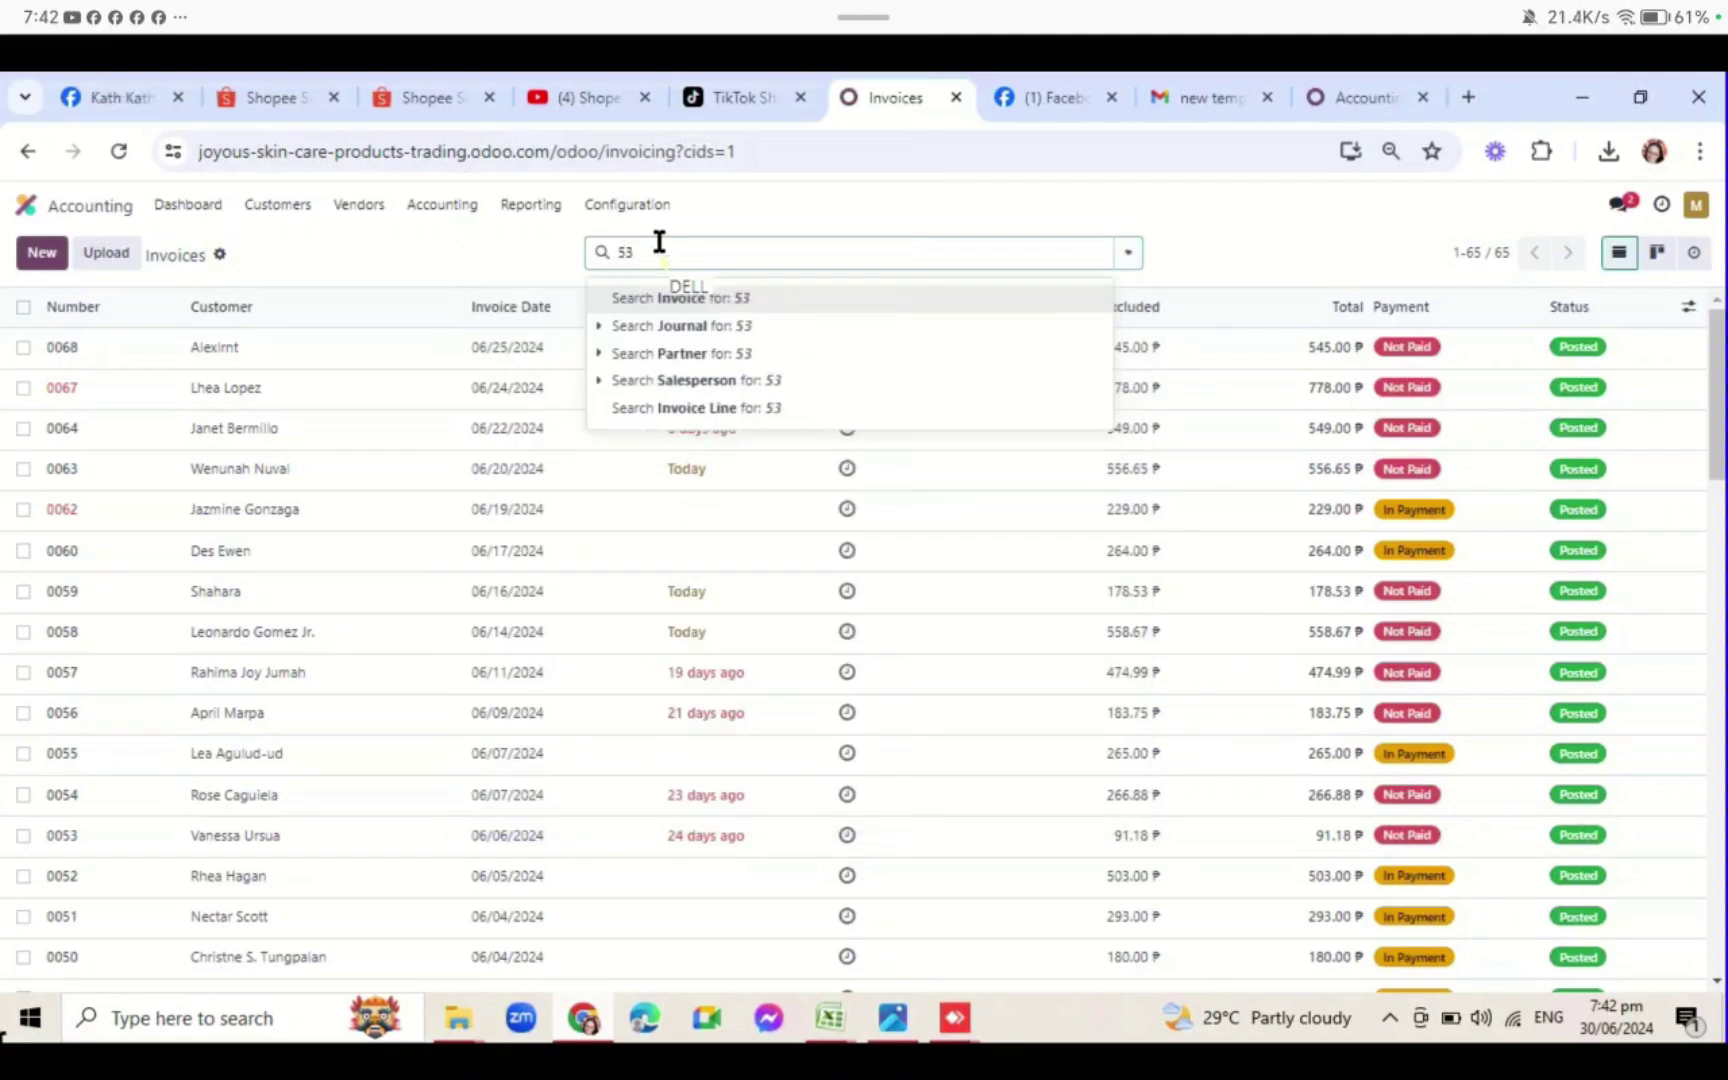
key(Return)
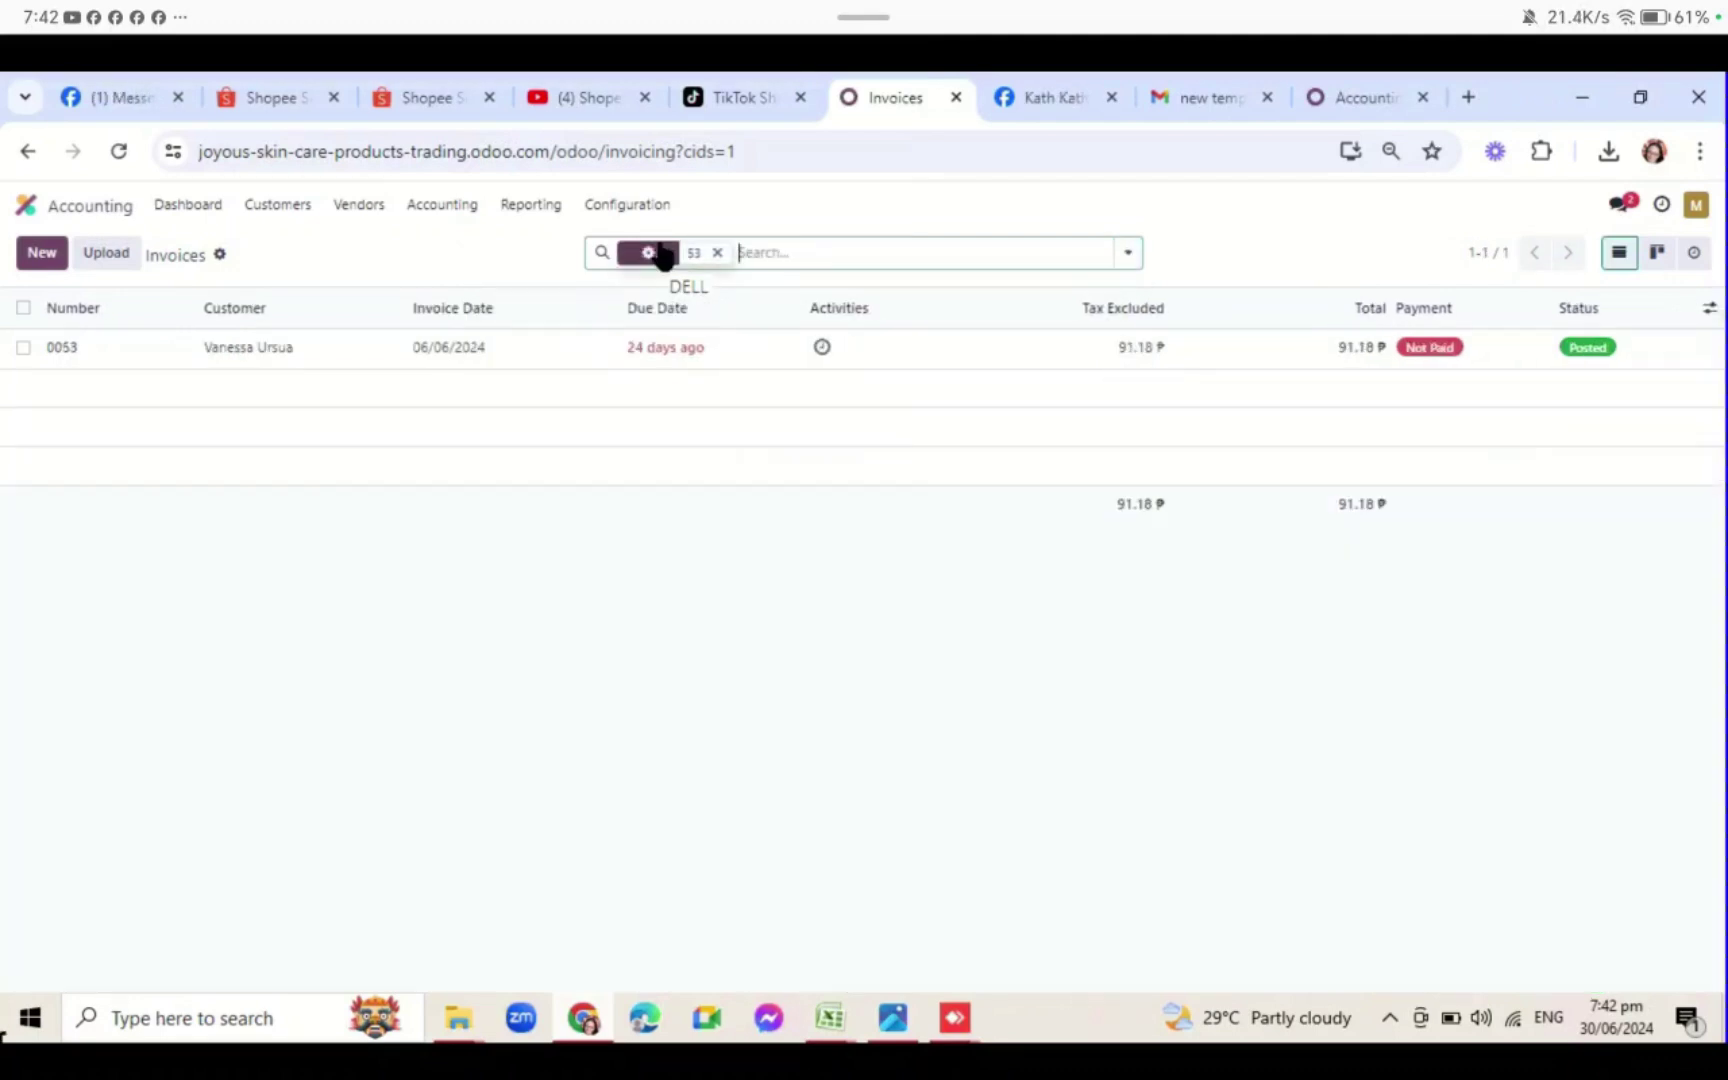
click(230, 357)
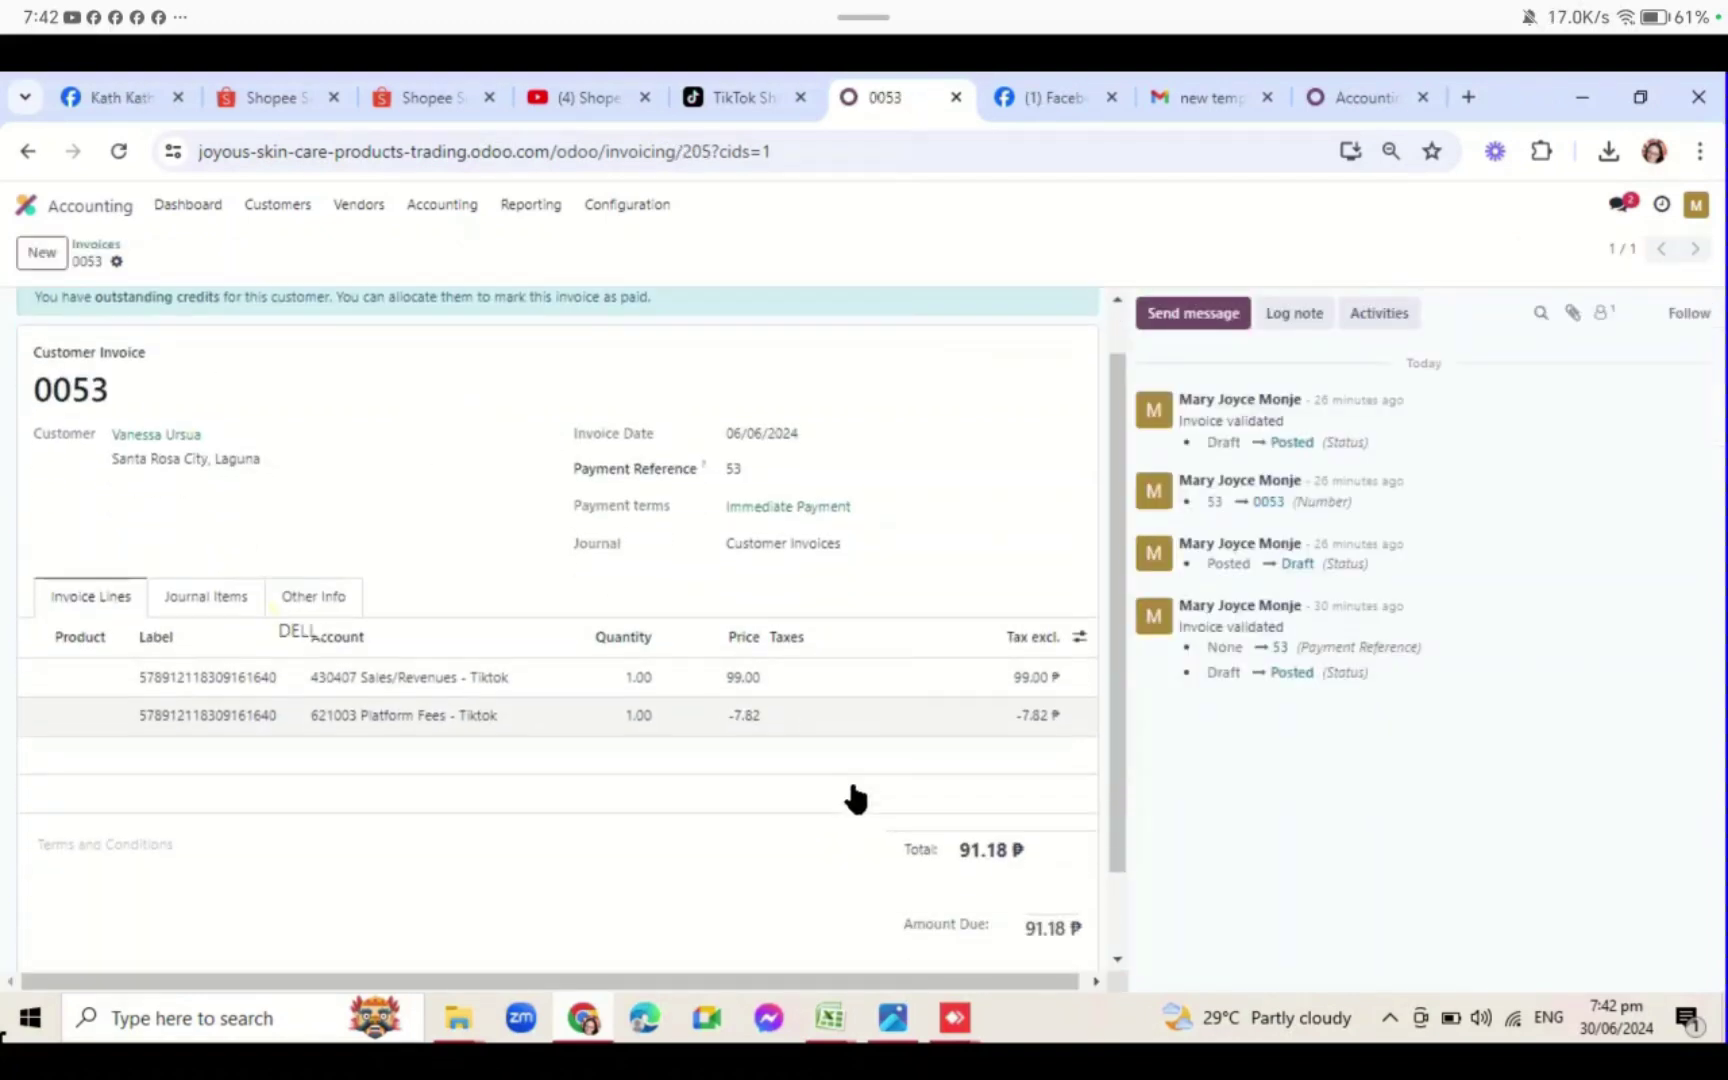
scroll(850, 799, down, 1)
scroll(815, 757, up, 3)
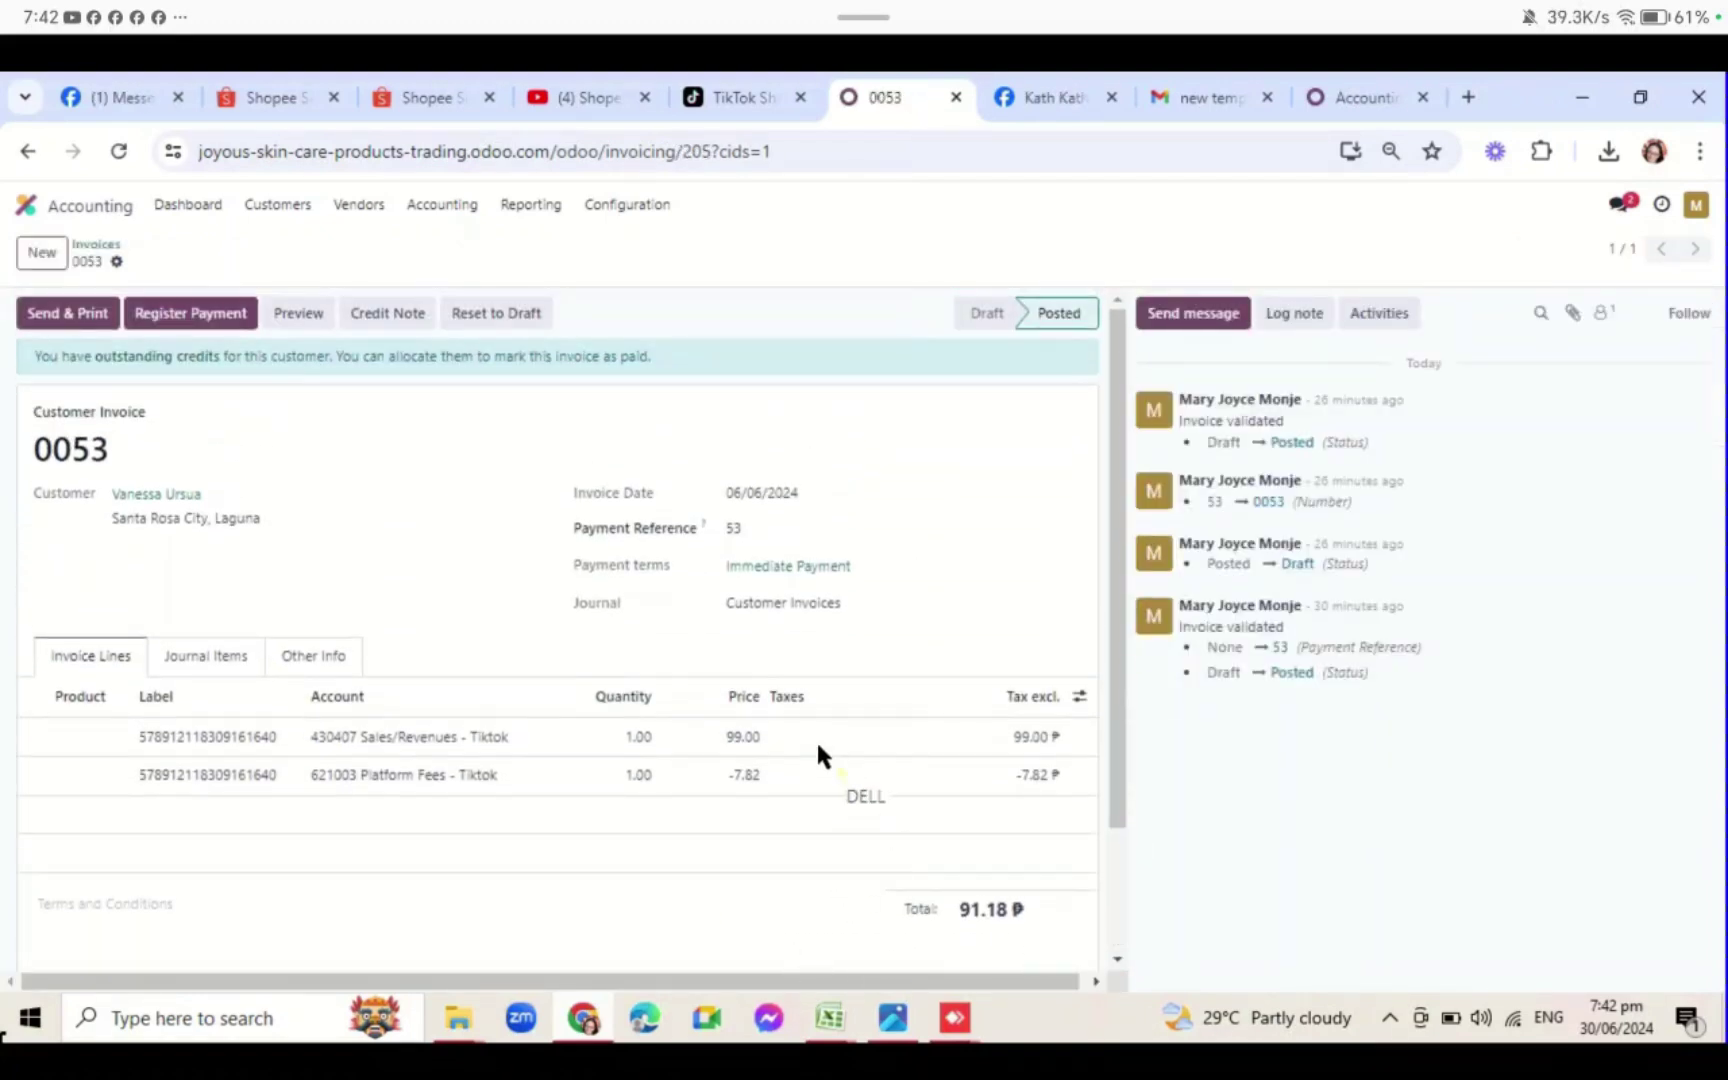
scroll(818, 757, down, 2)
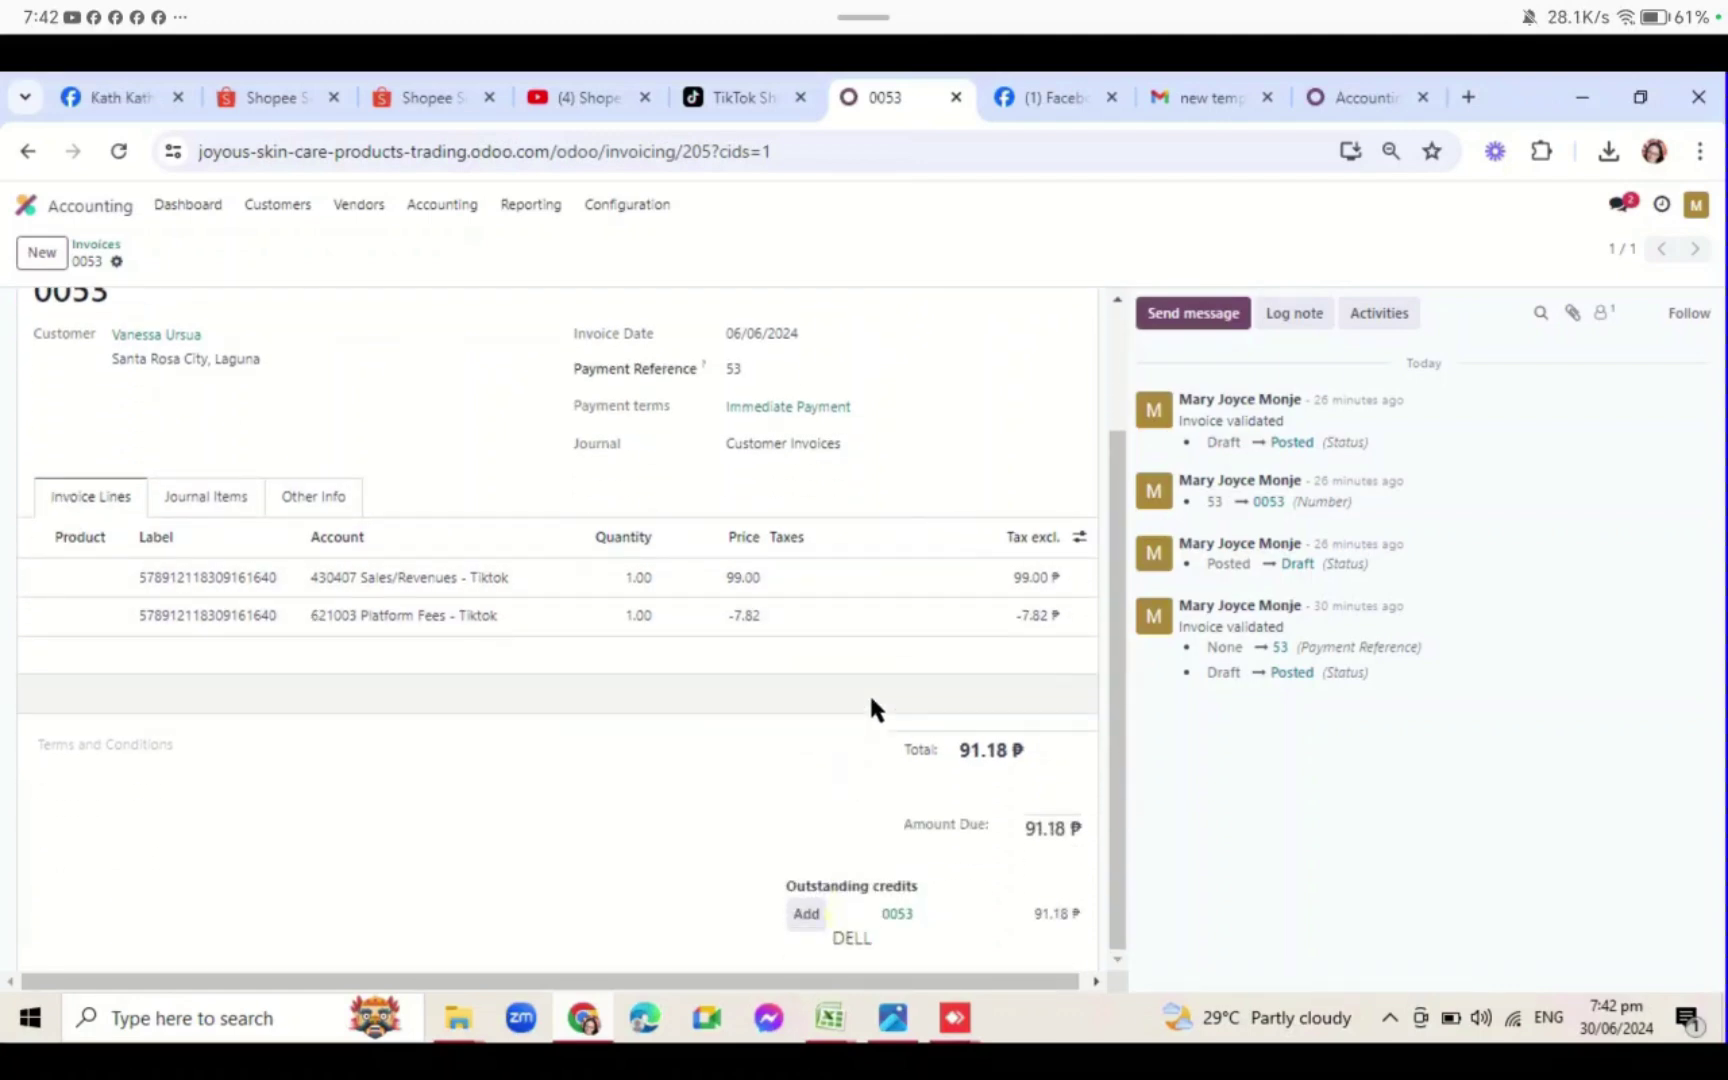
click(807, 914)
scroll(790, 898, up, 1)
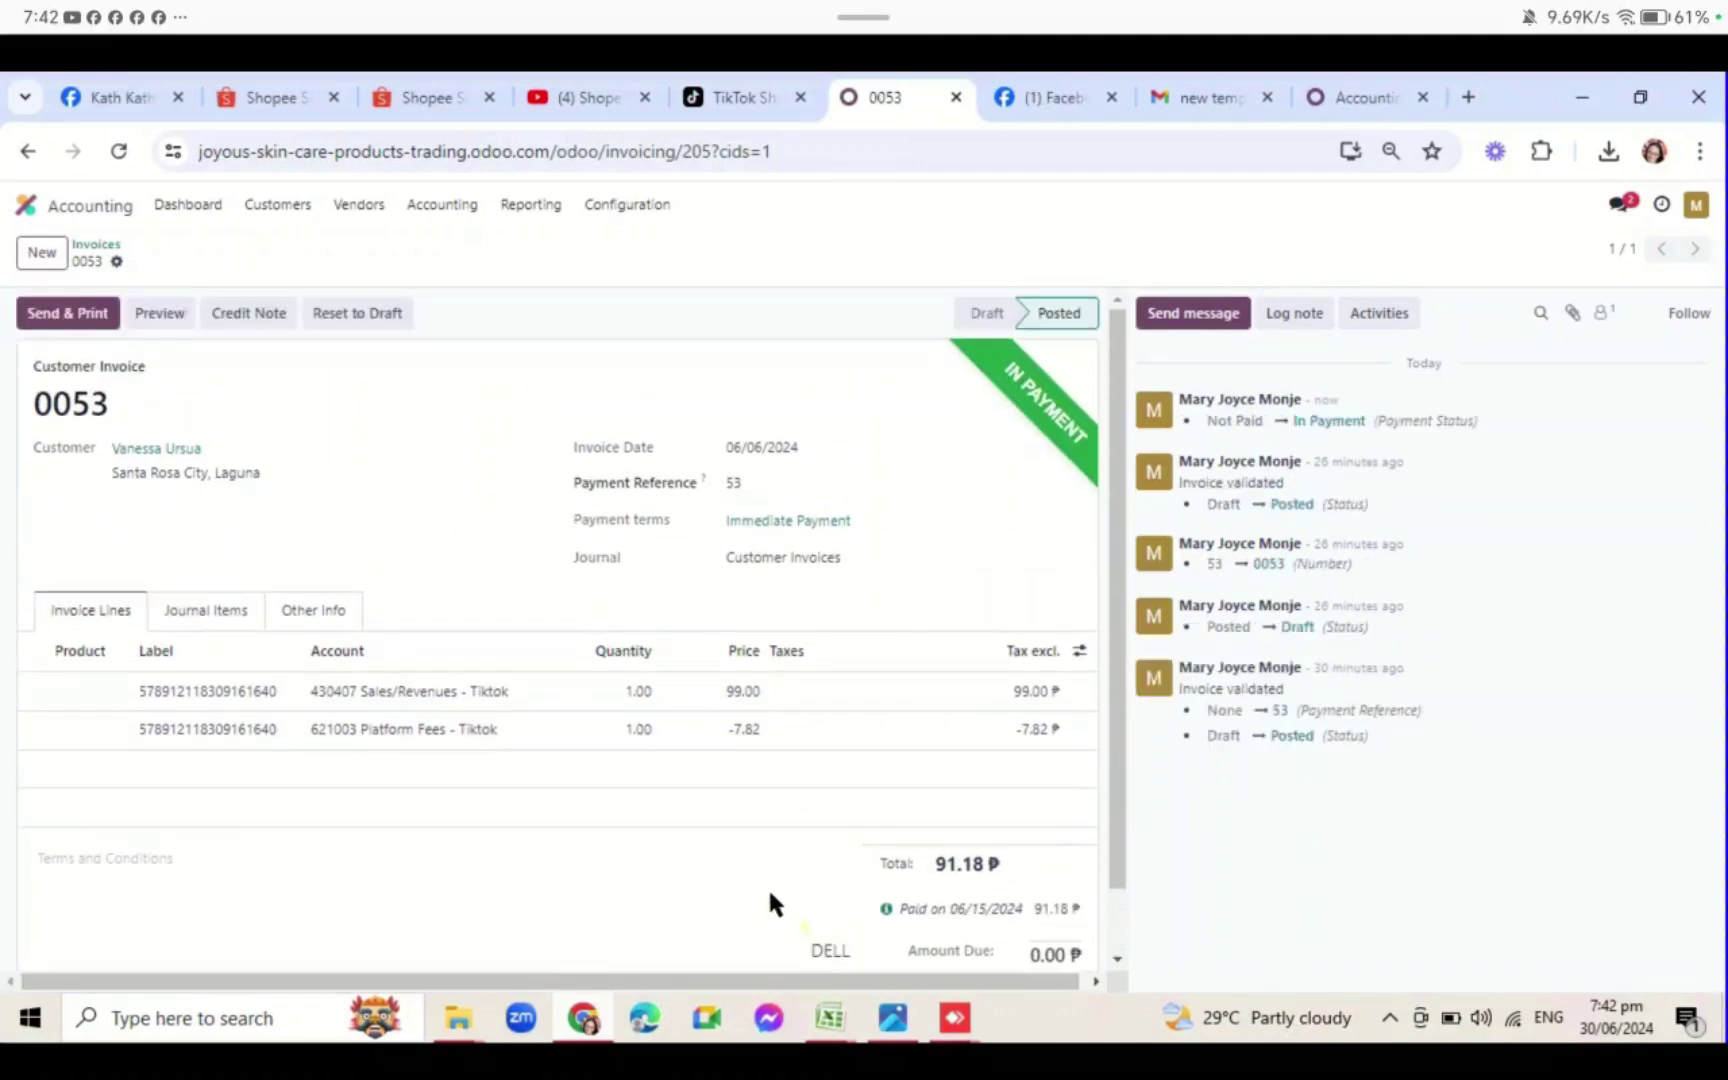
- Return to the invoices list, clear the search for 53, and filter the list to unpaid invoices
click(100, 245)
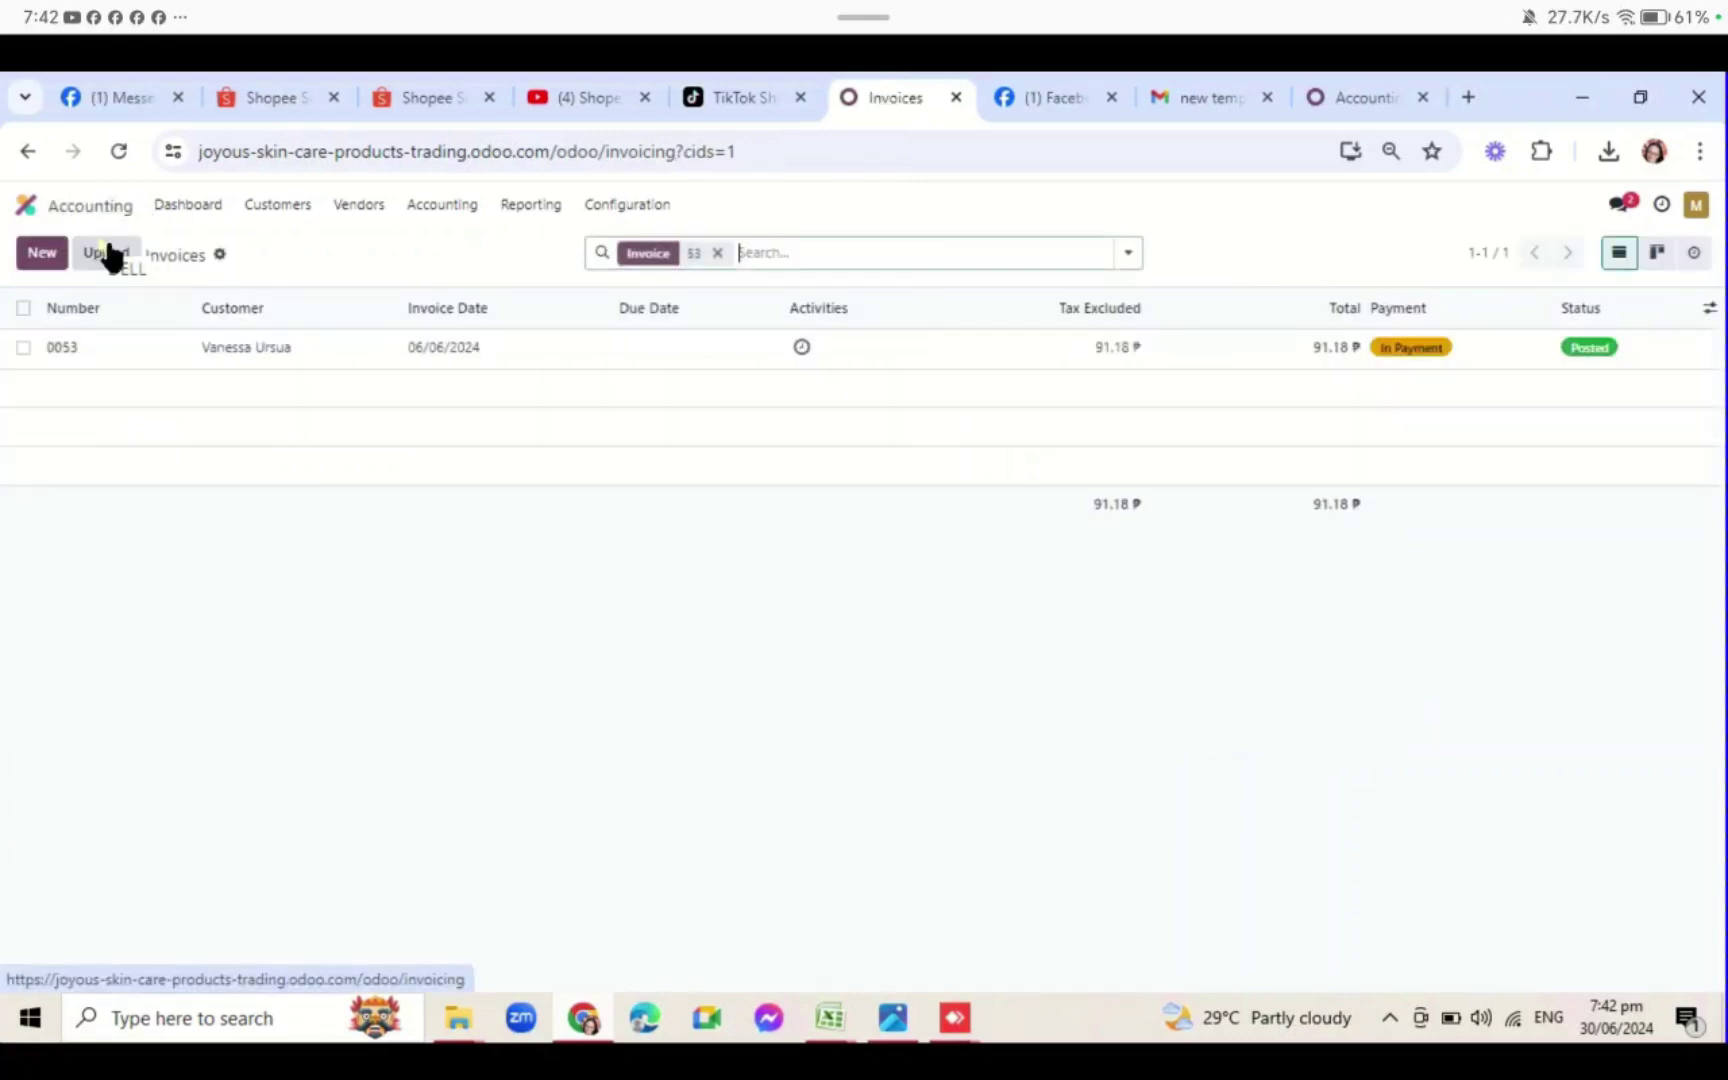
click(717, 252)
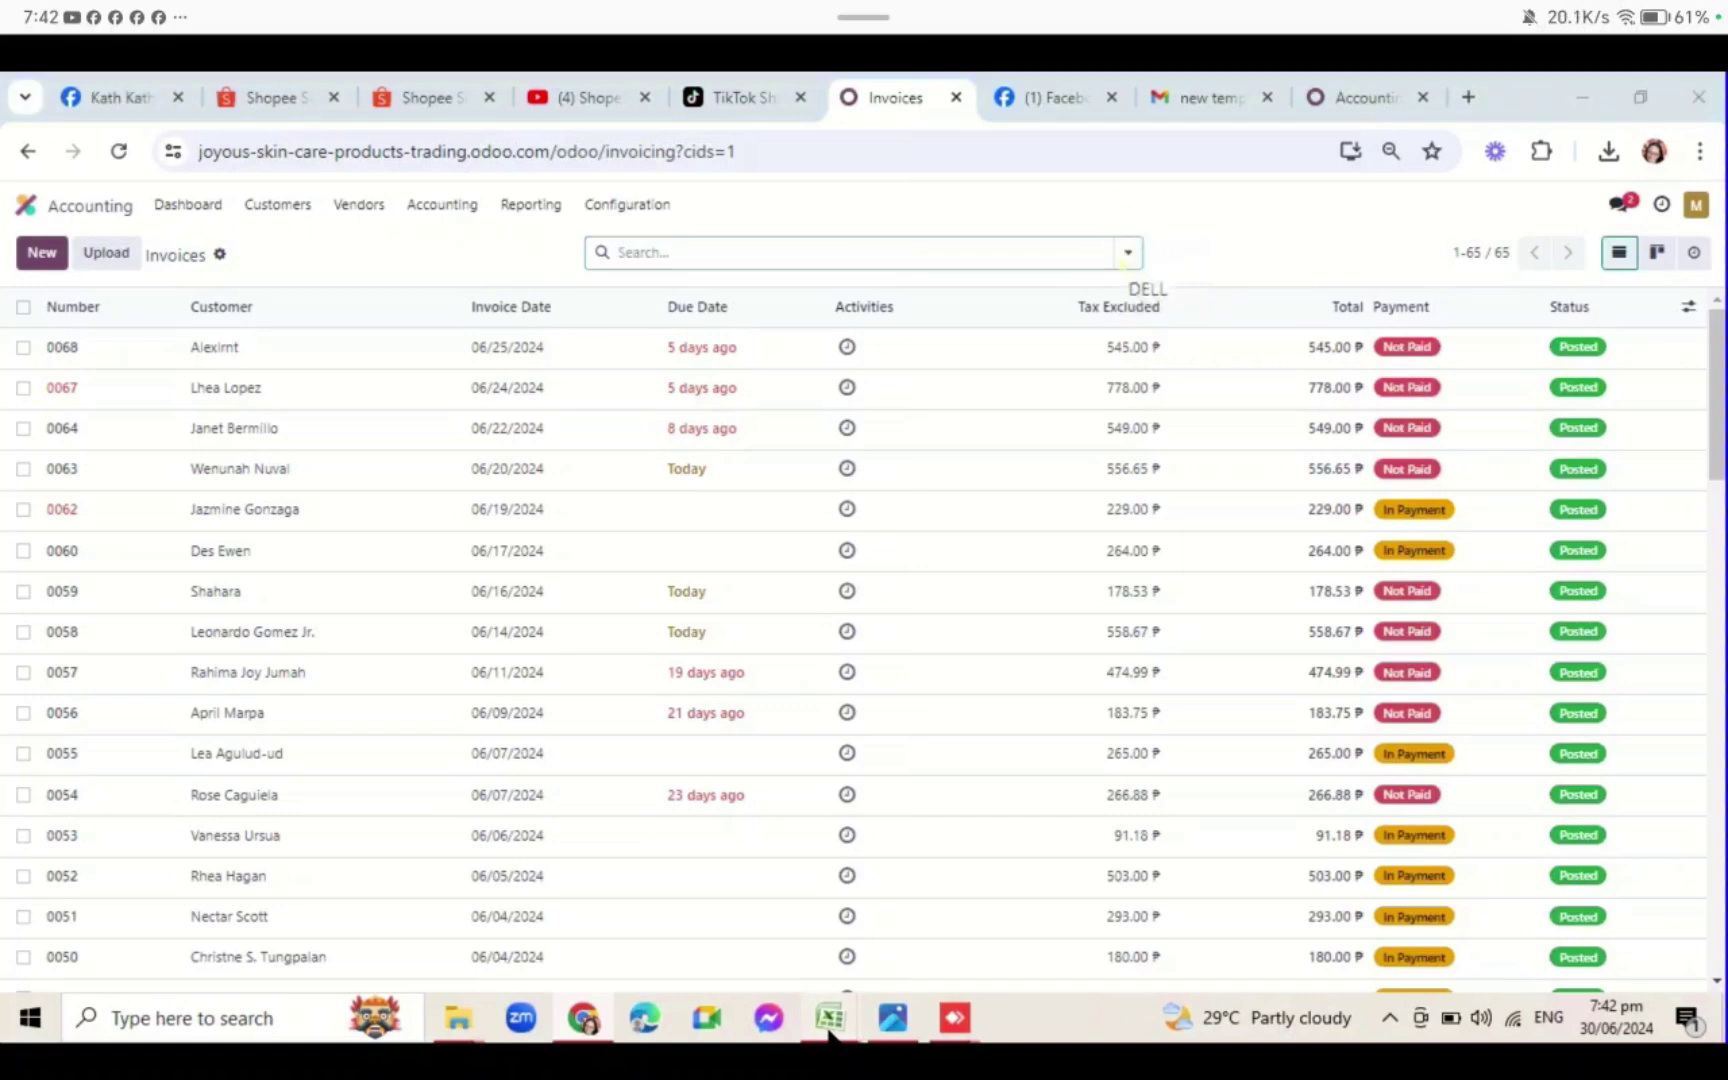
mouse_move(829, 1025)
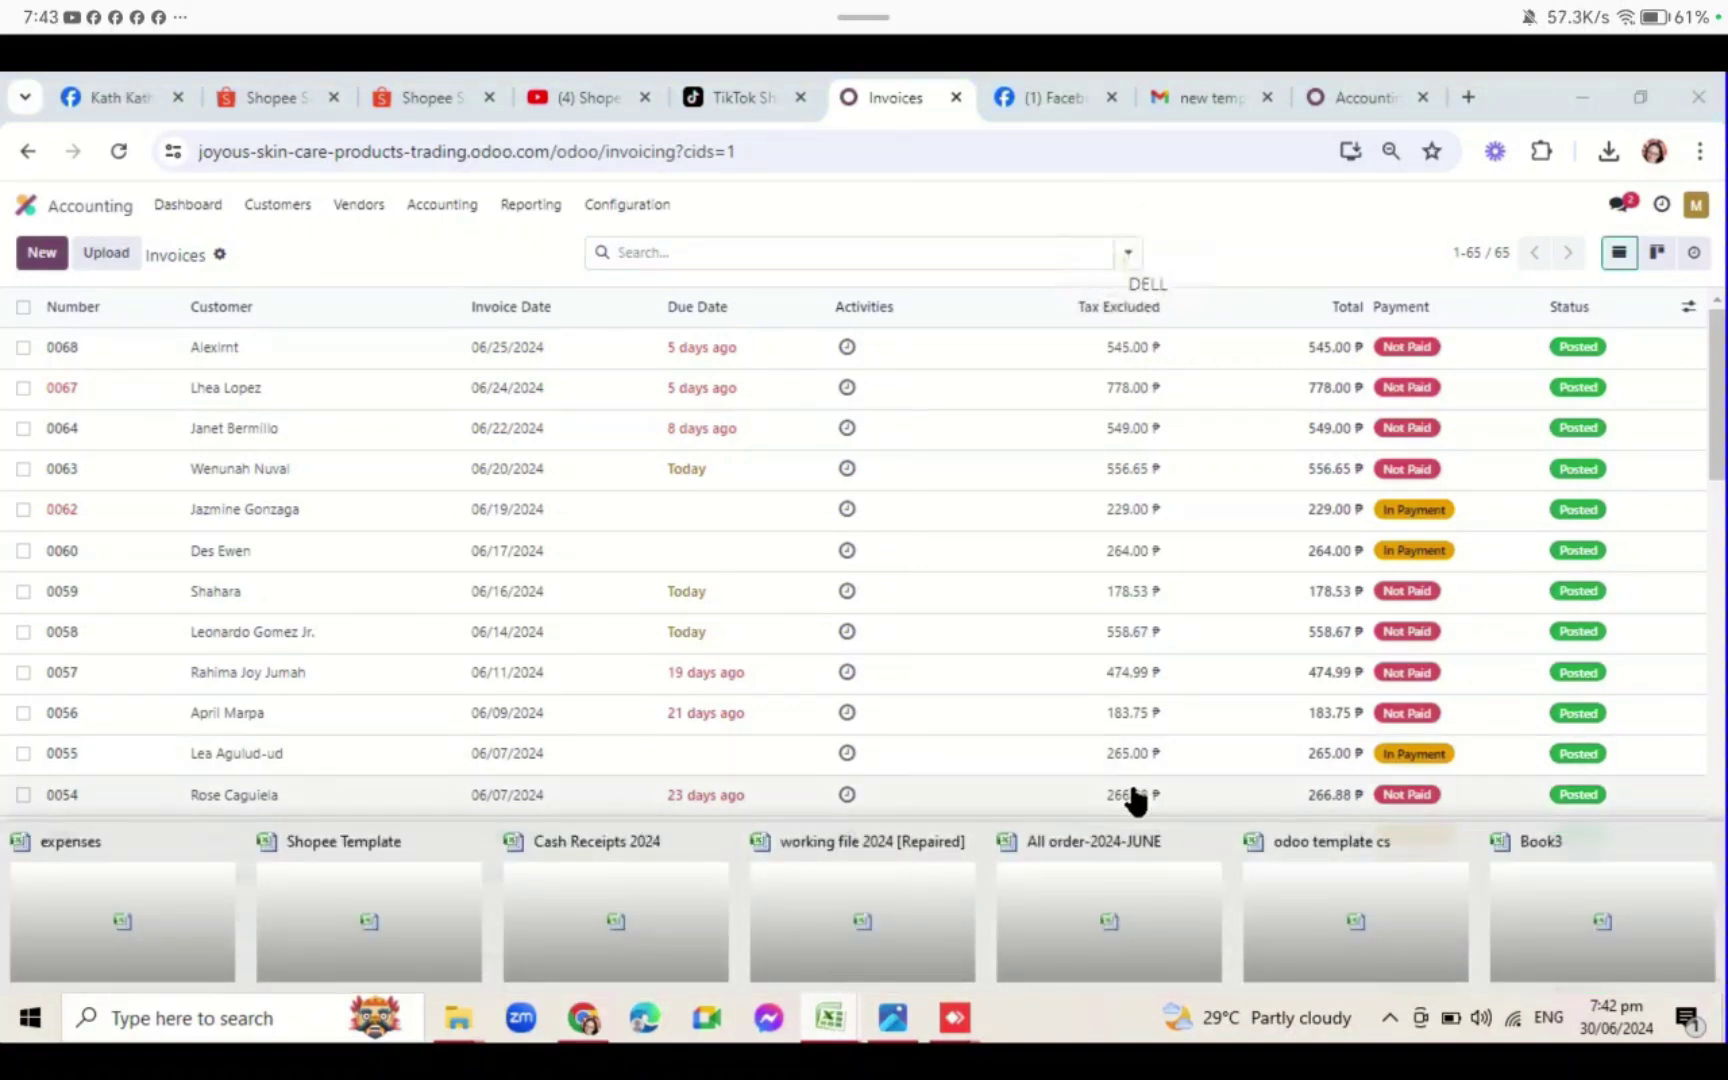
click(1129, 254)
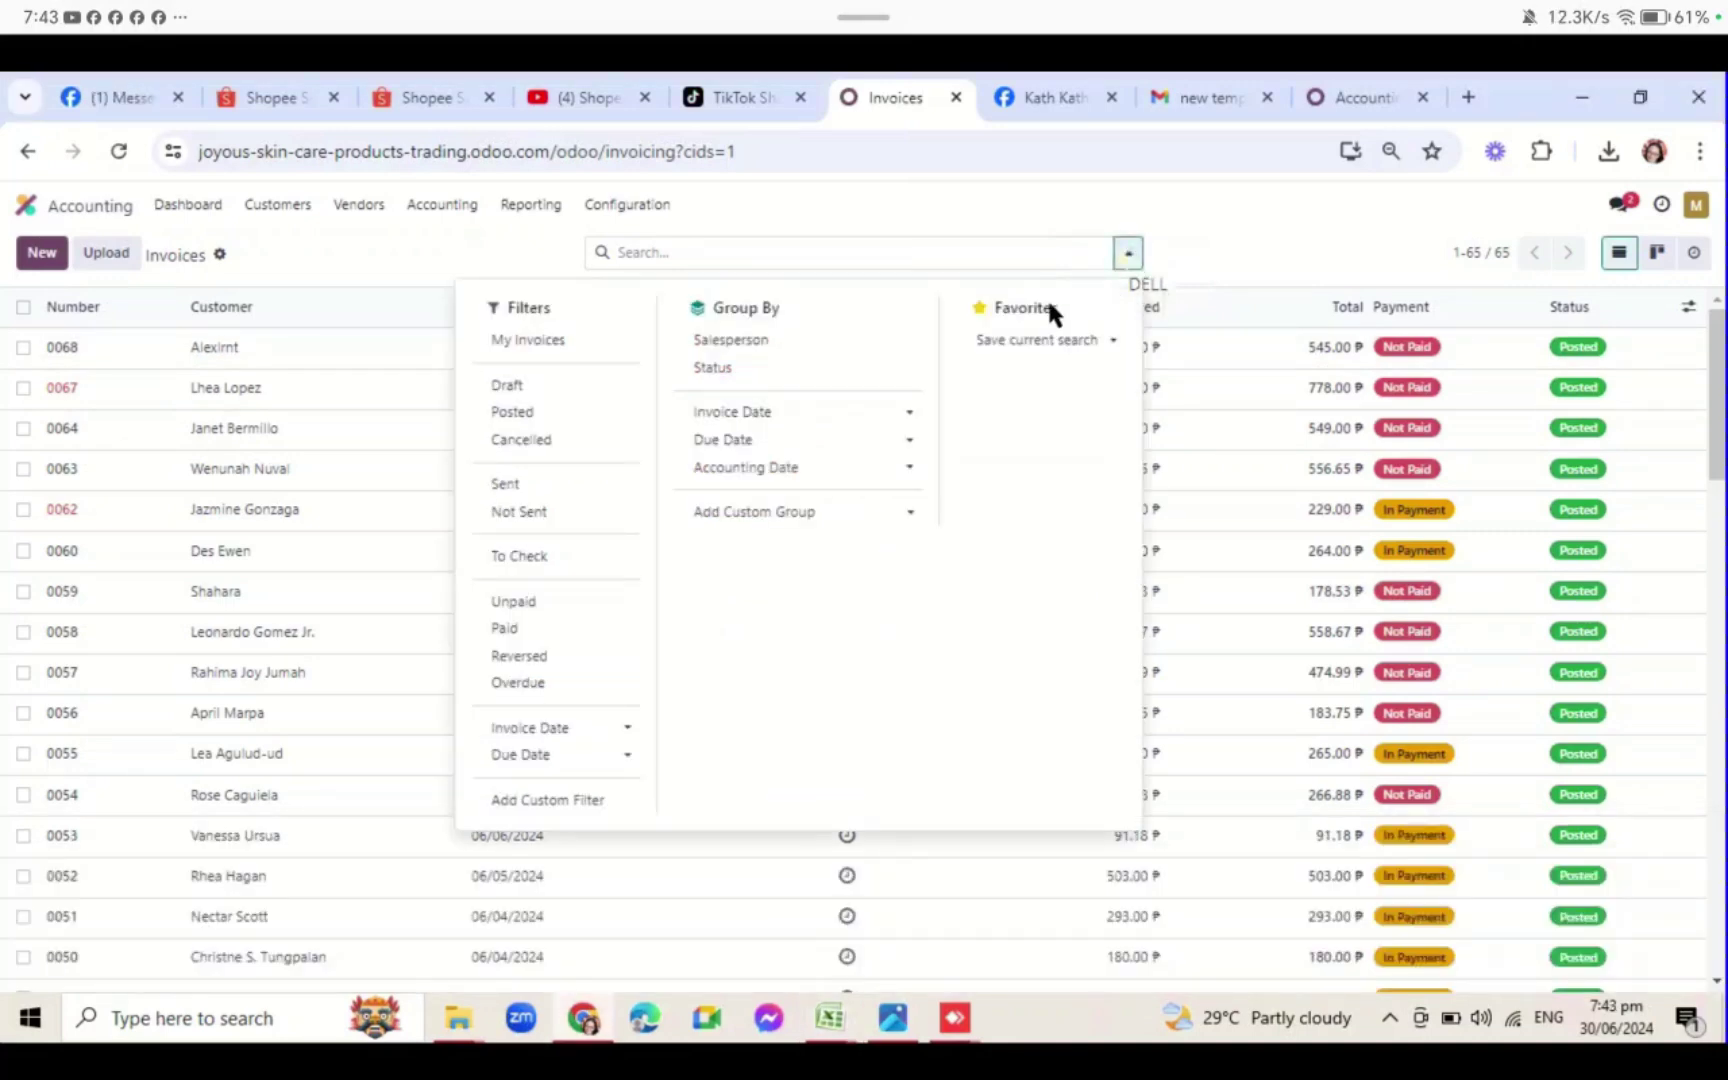
click(512, 604)
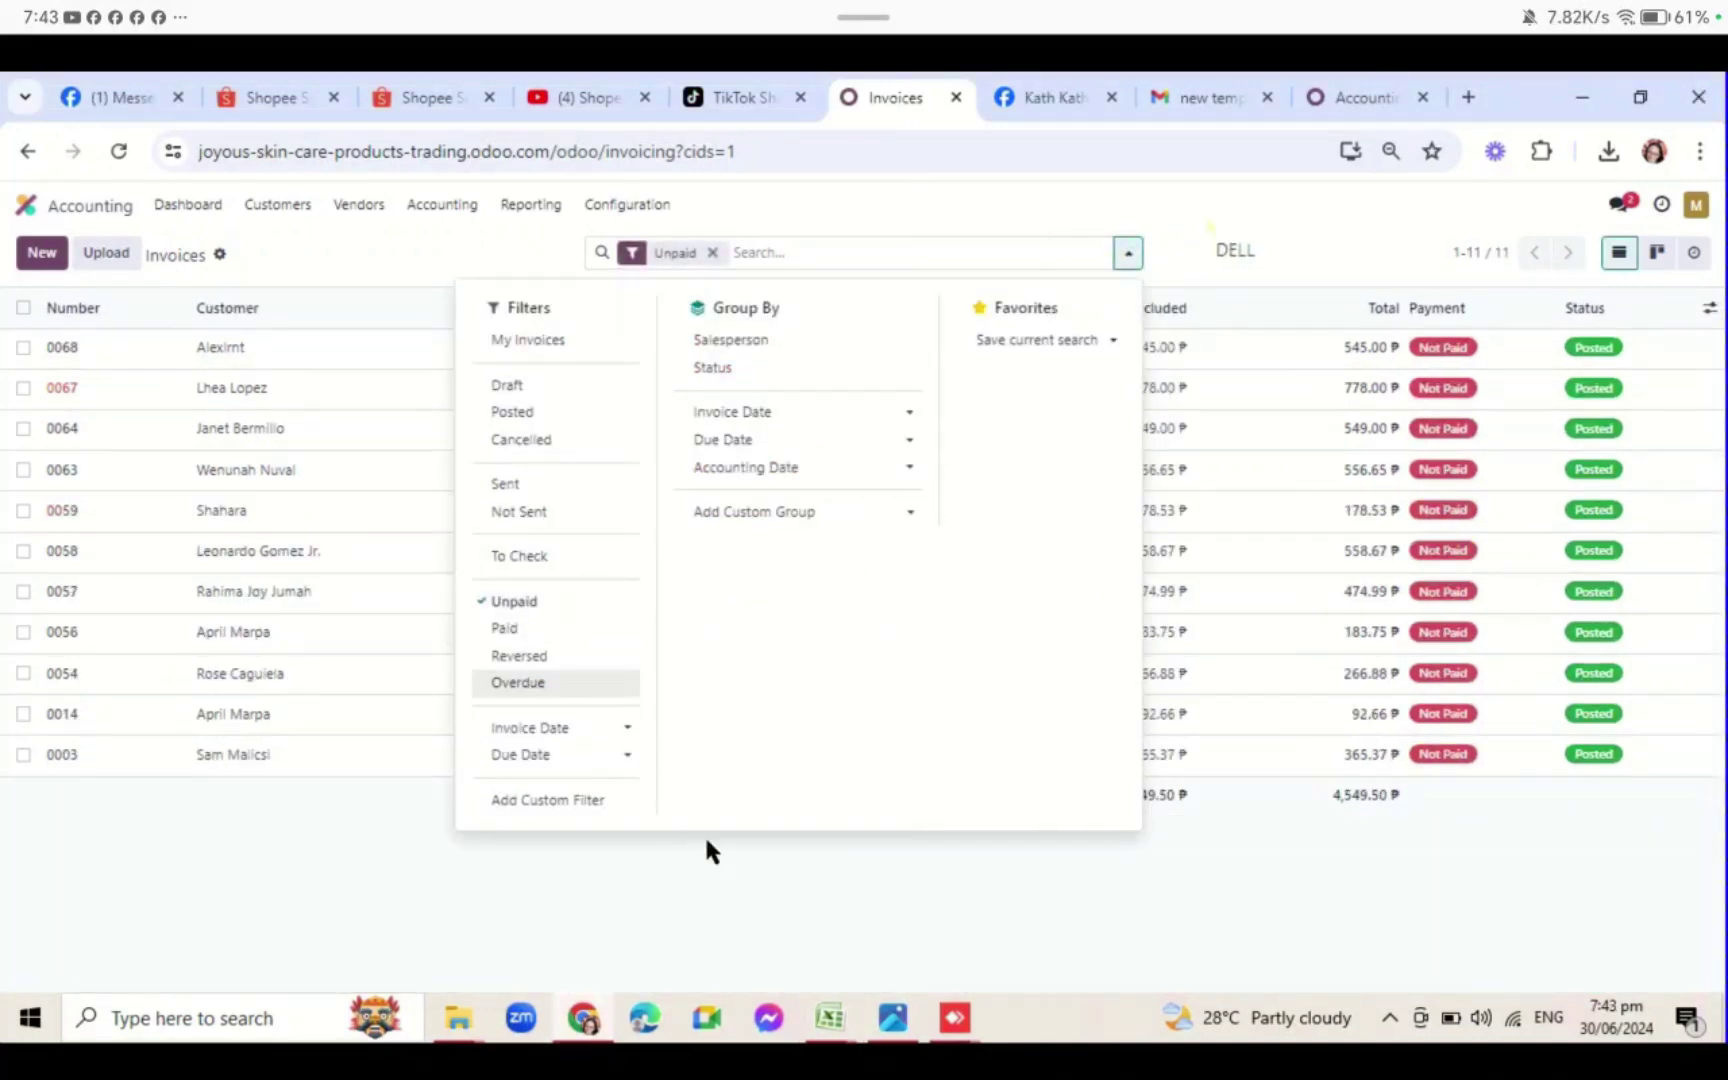
click(758, 893)
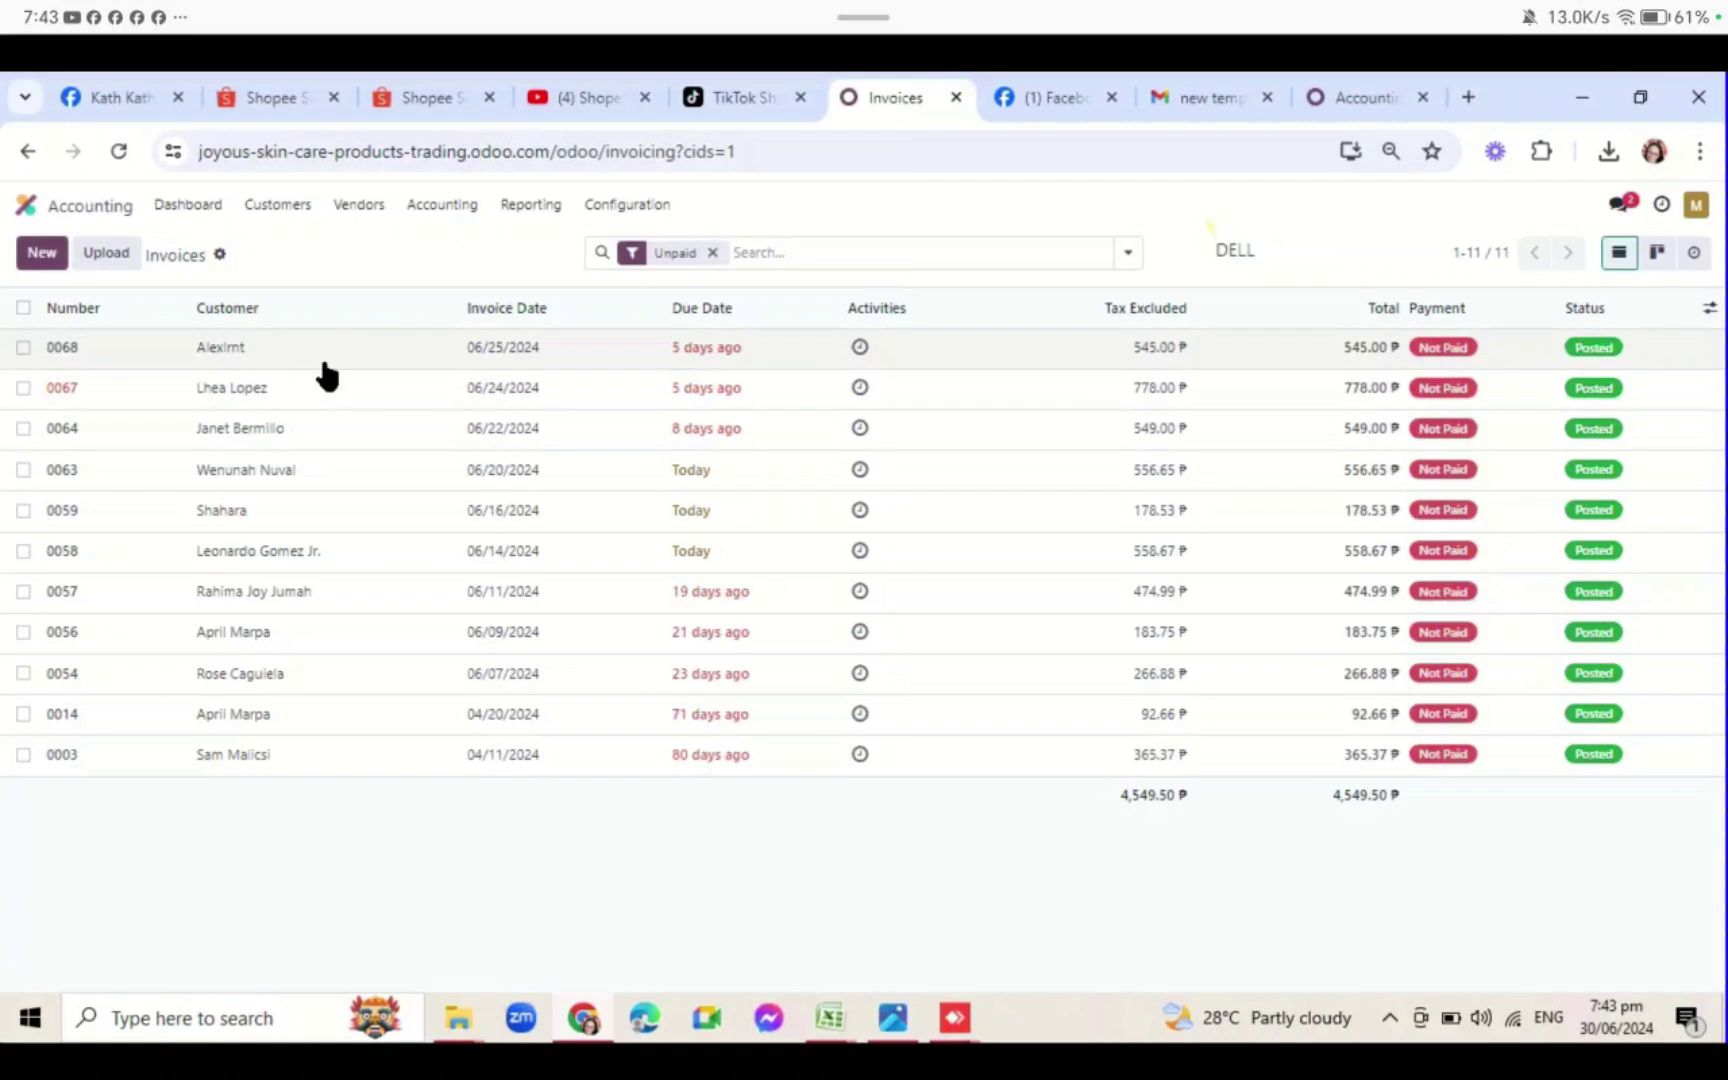
- Examine unpaid invoices 0068, 0067 and 0064 for their sales channel and any outstanding credits
click(678, 357)
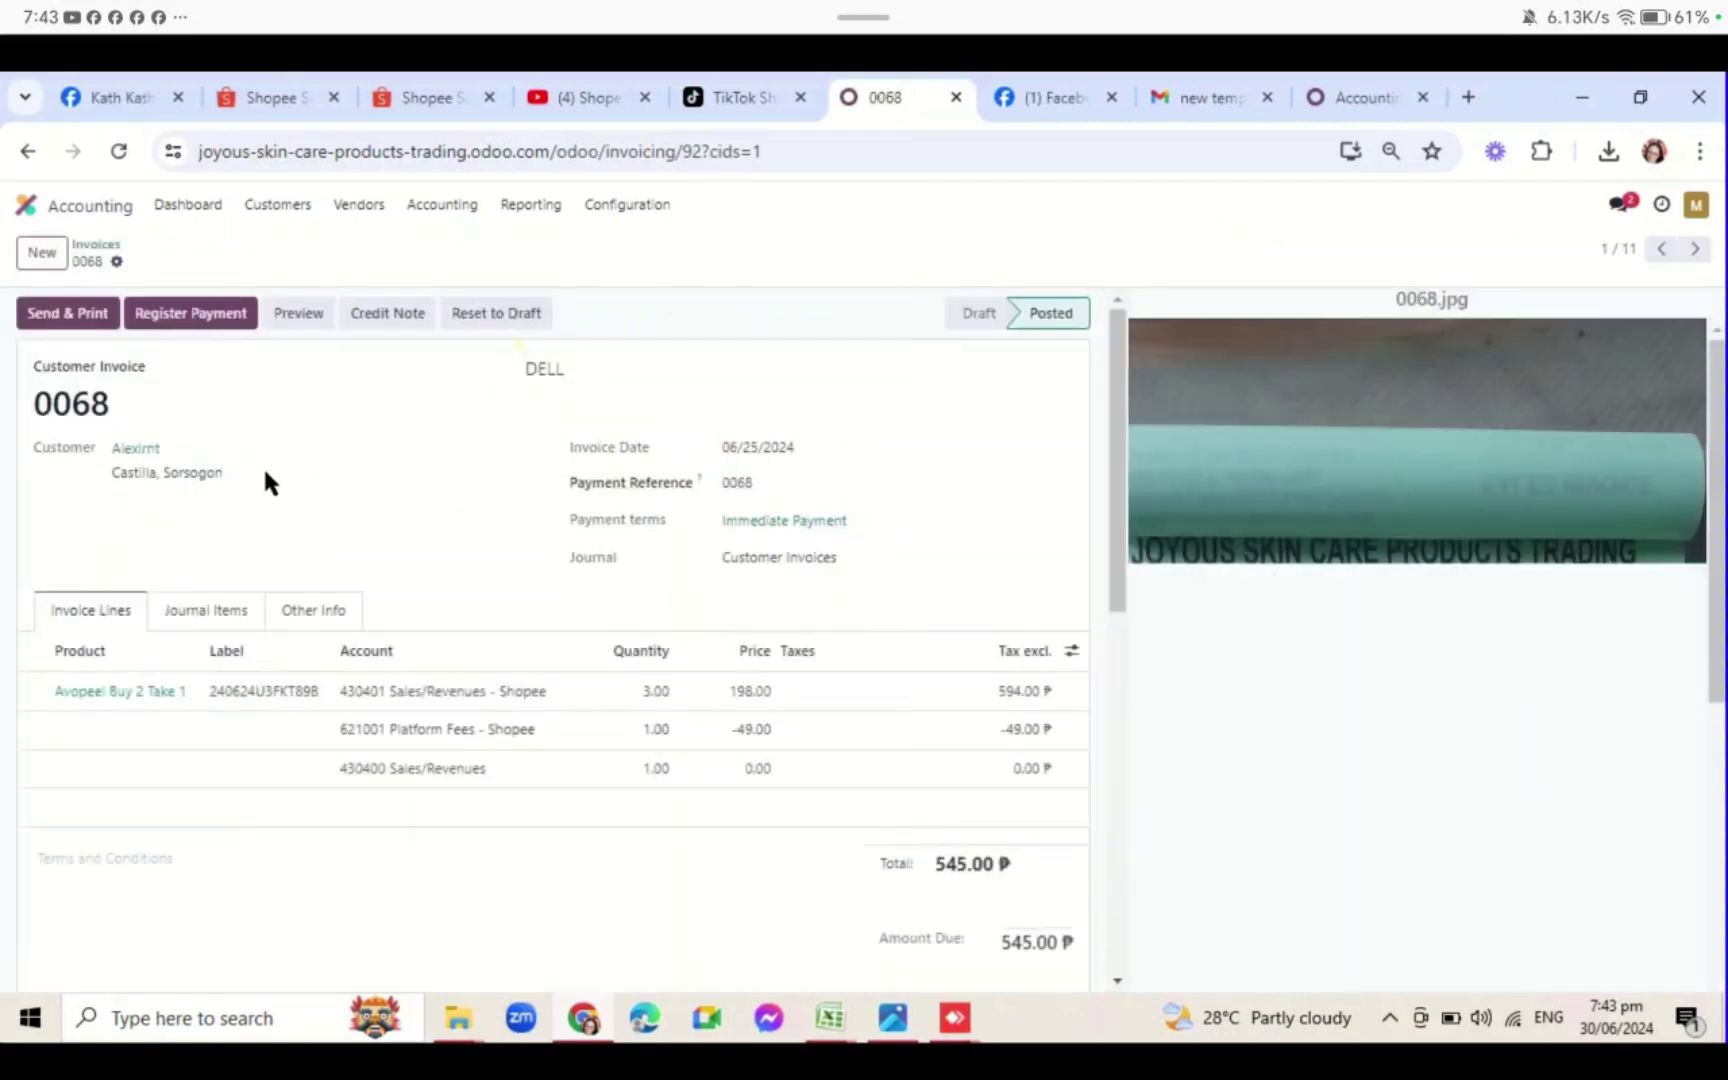
scroll(686, 663, down, 7)
scroll(694, 648, up, 3)
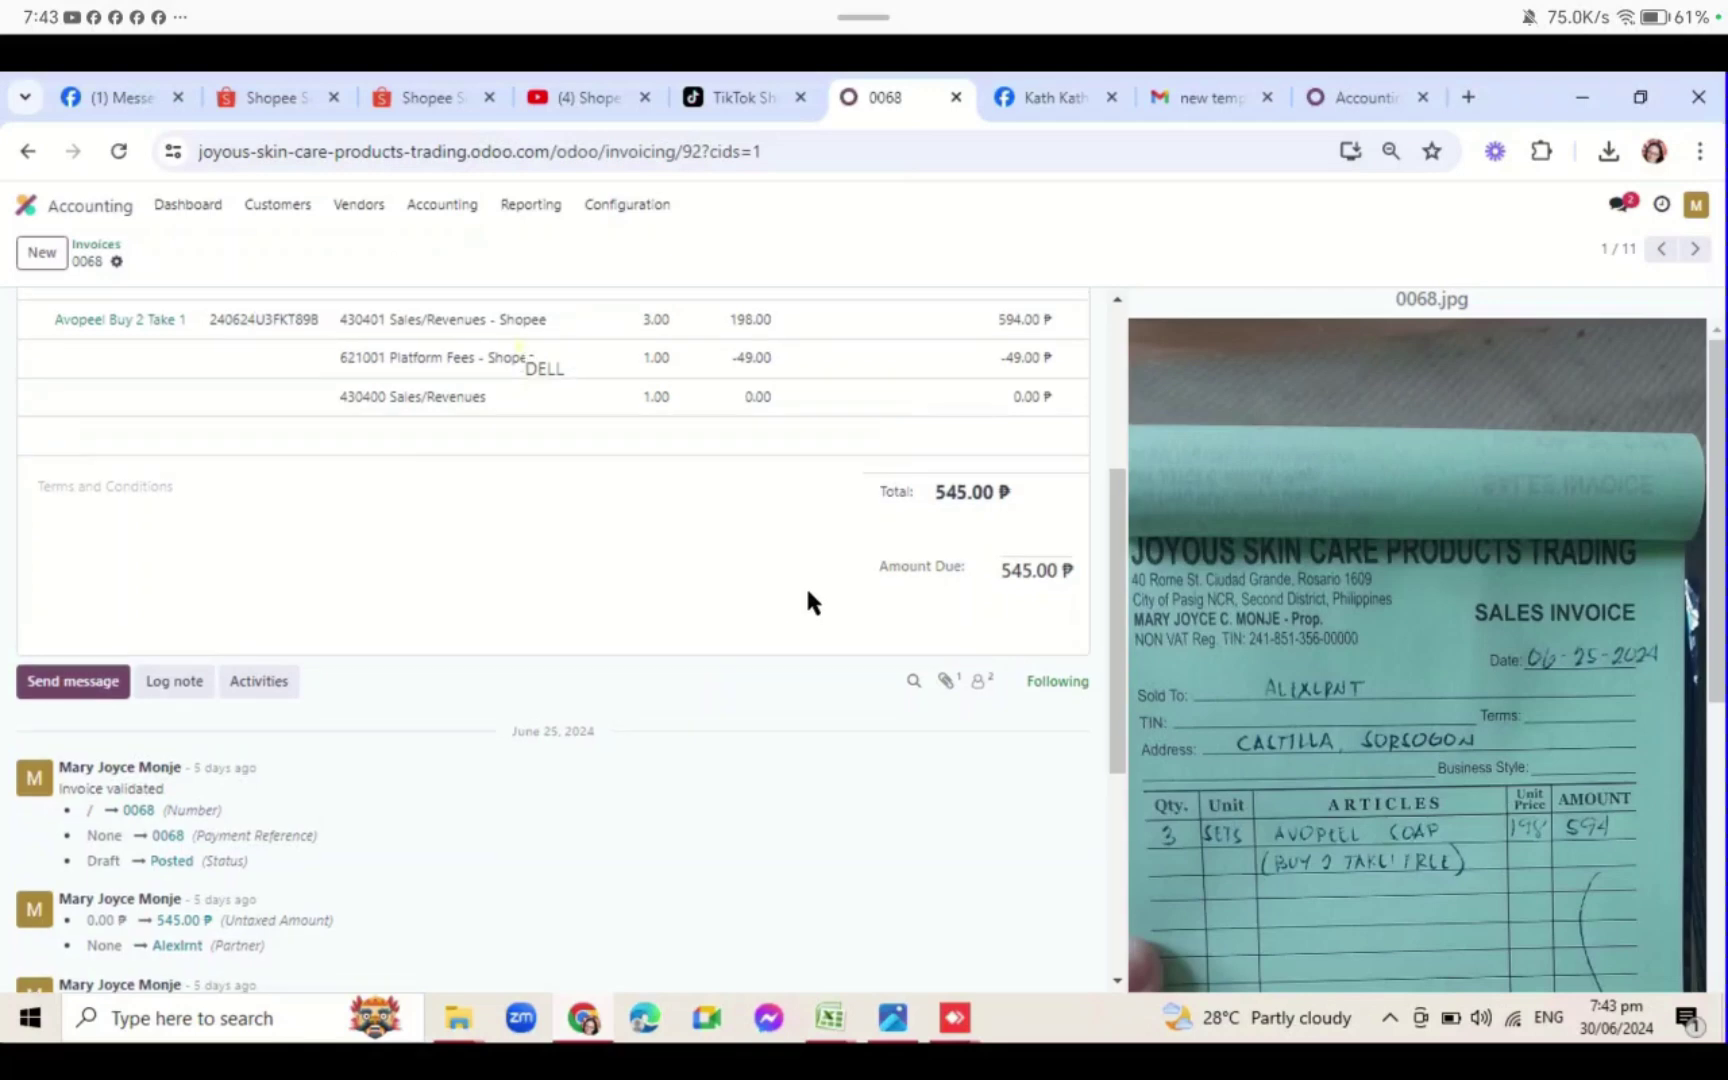
scroll(808, 600, up, 1)
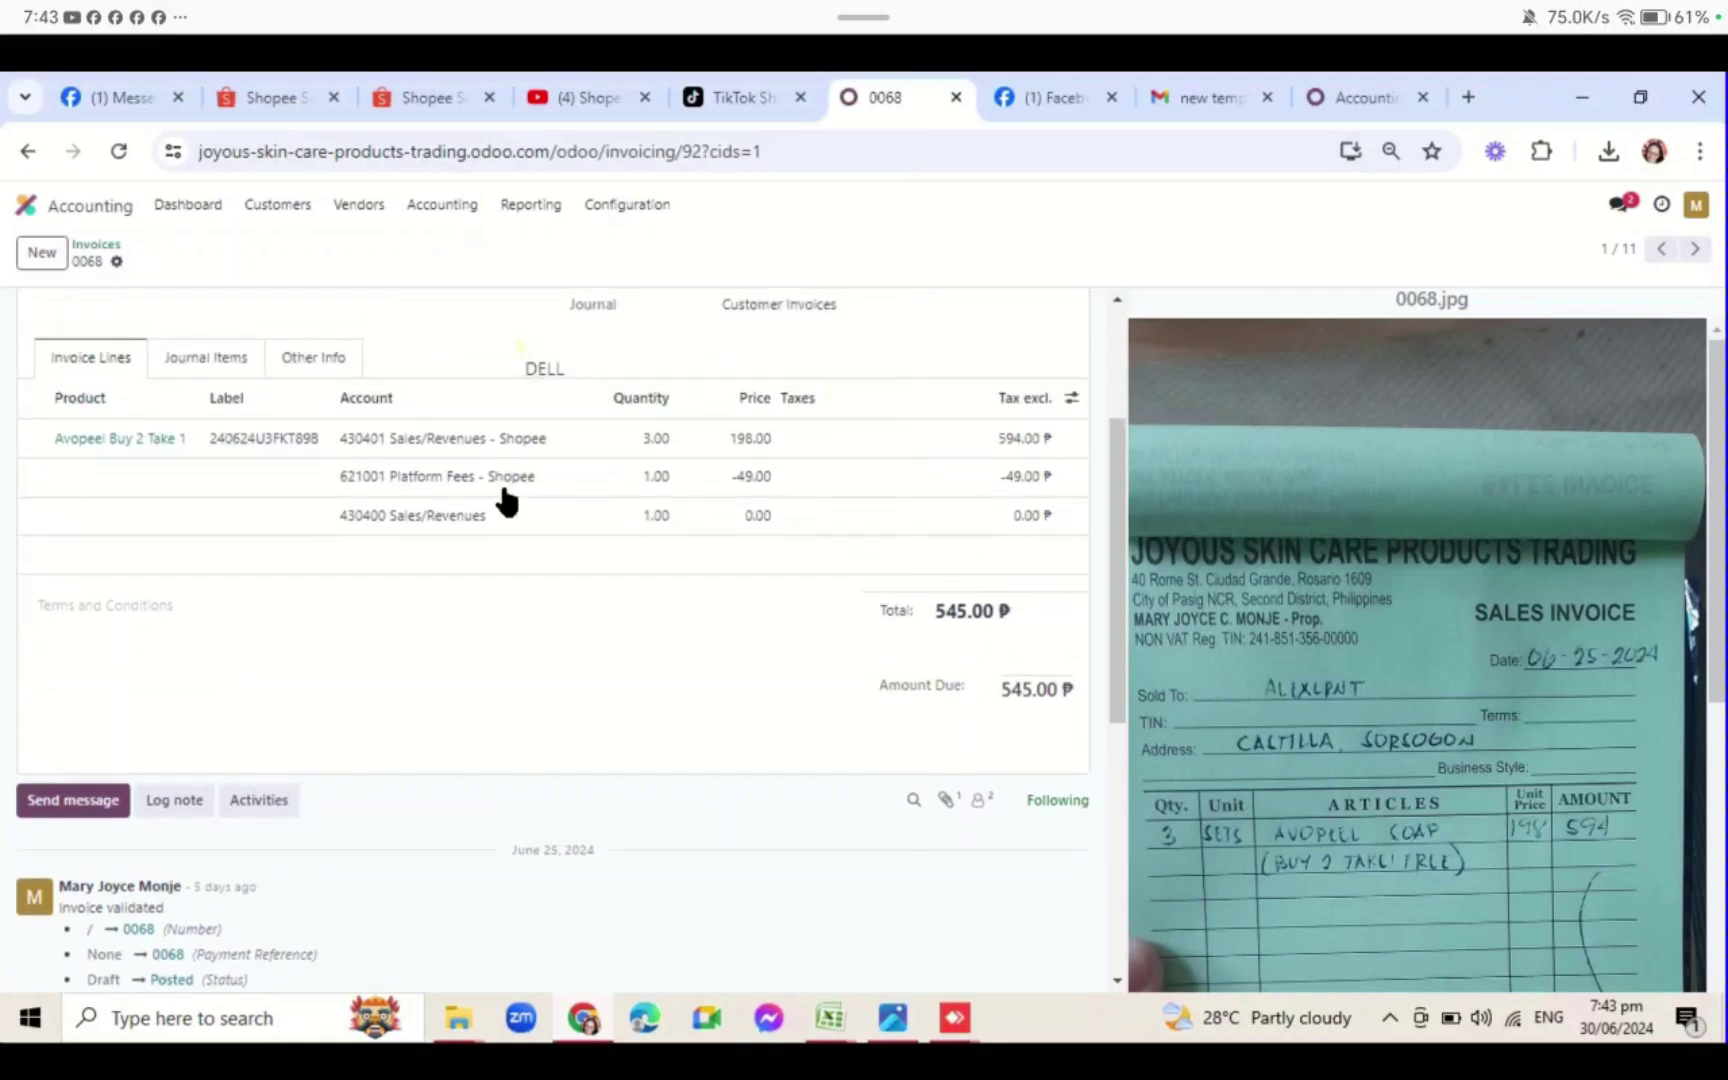
click(102, 246)
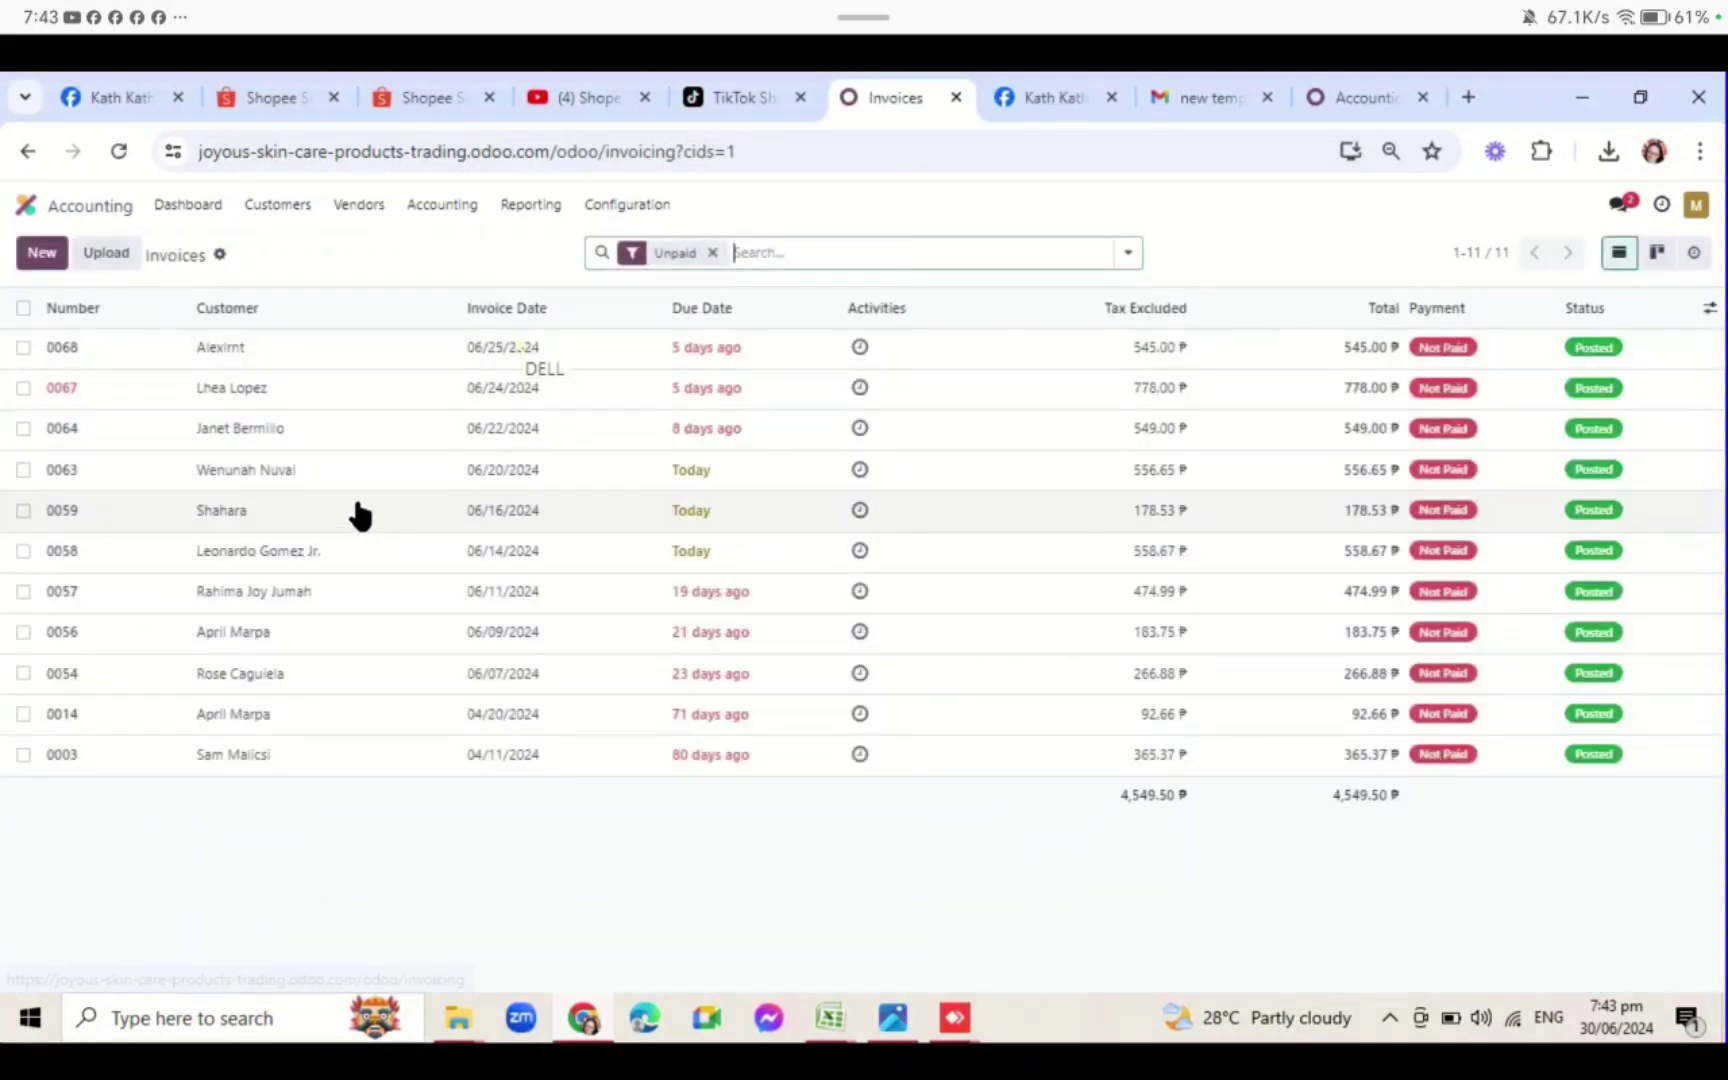
click(401, 409)
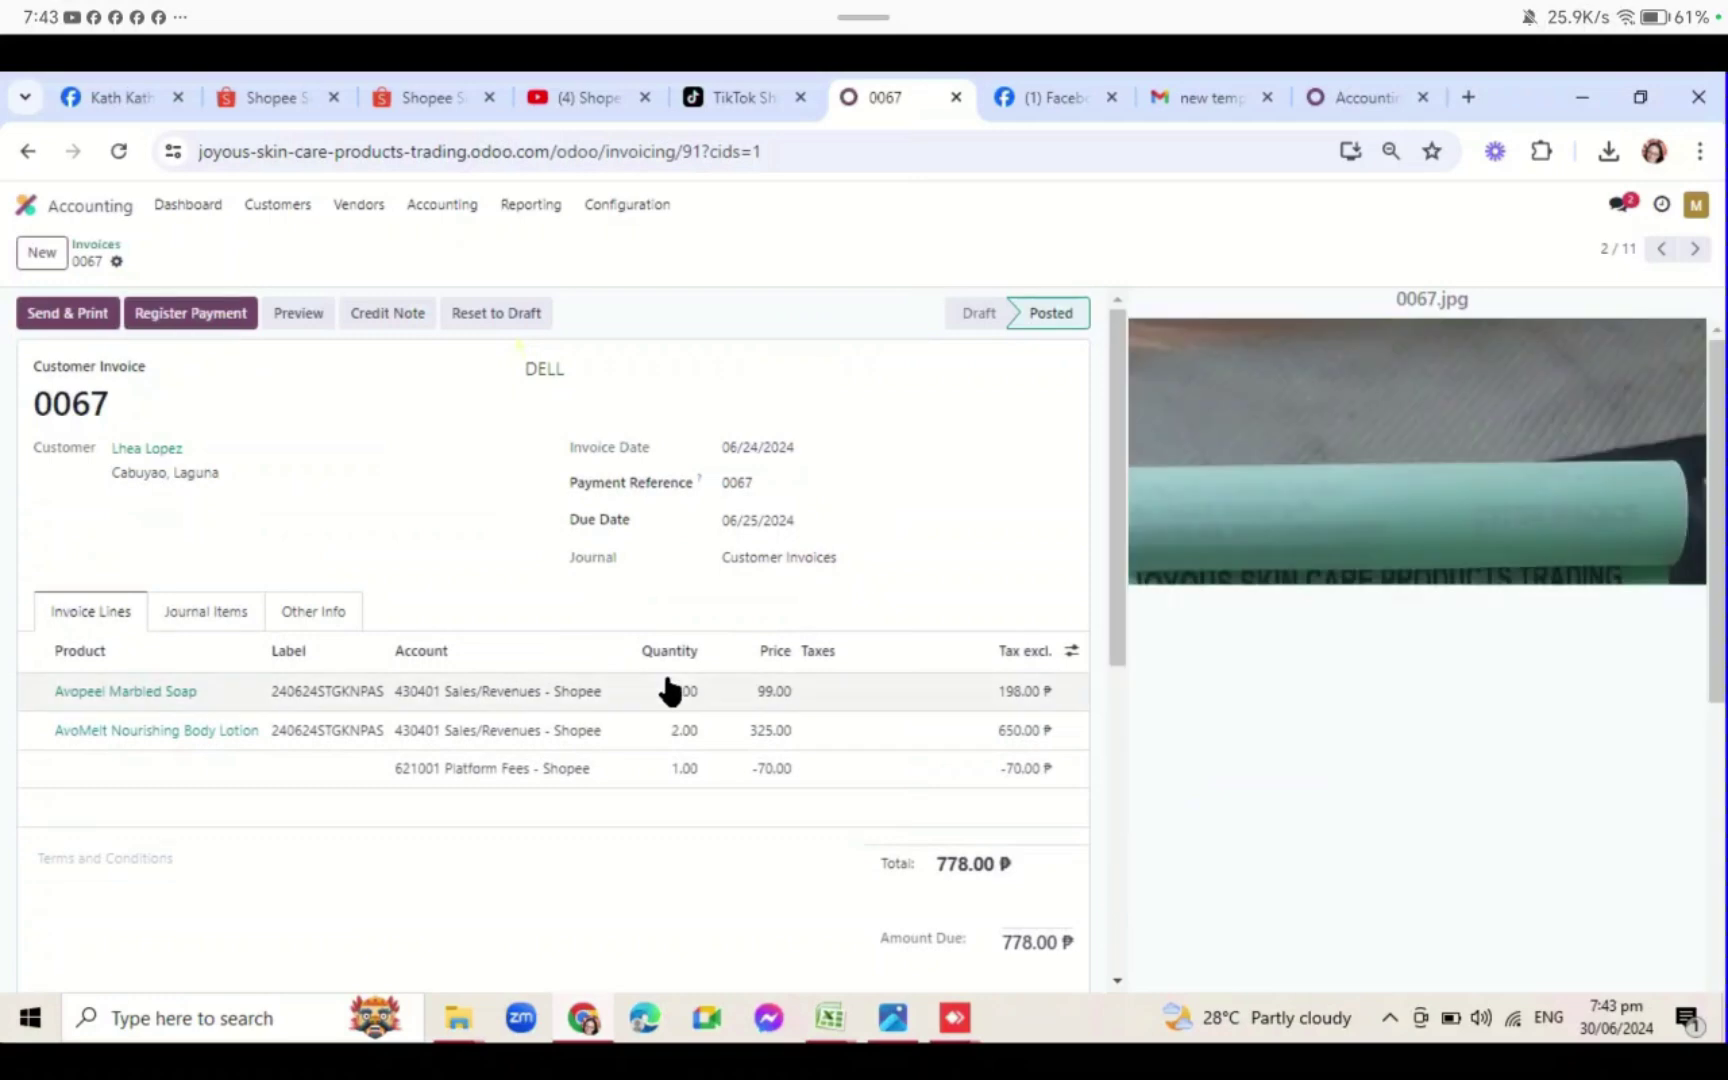
scroll(668, 686, down, 4)
scroll(663, 670, up, 4)
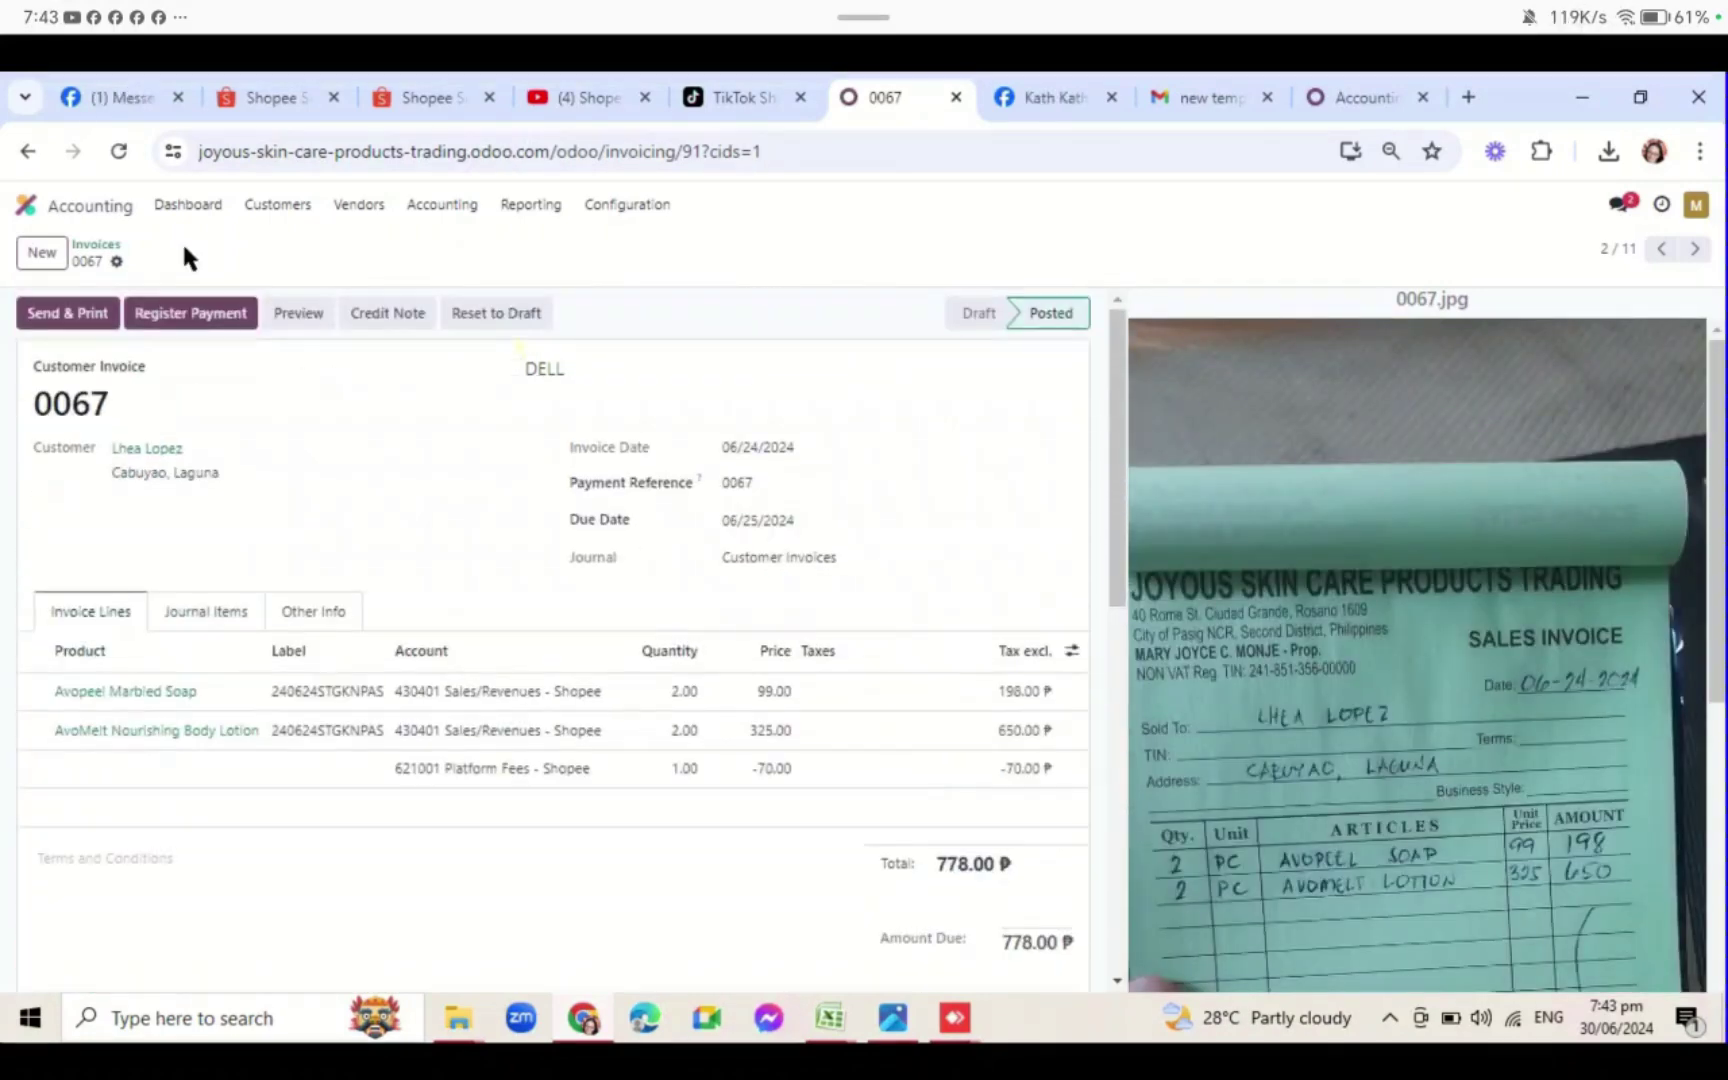
click(96, 250)
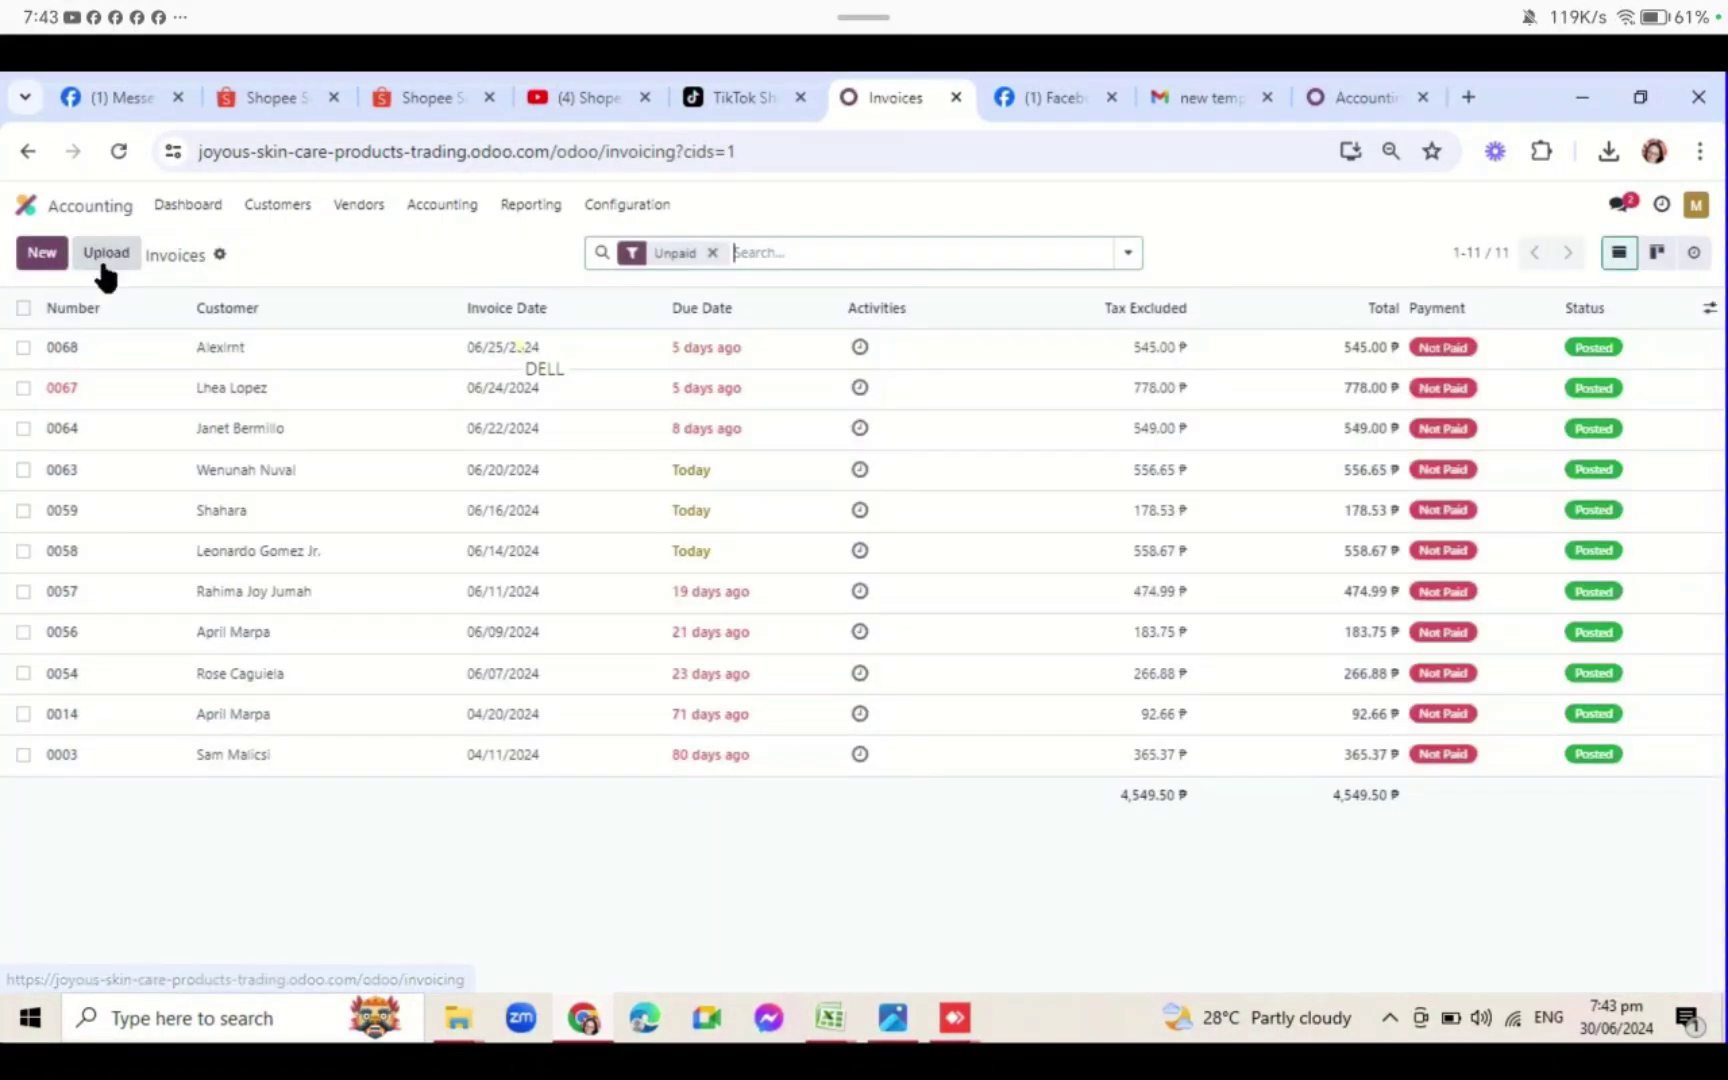
click(265, 437)
scroll(387, 540, down, 3)
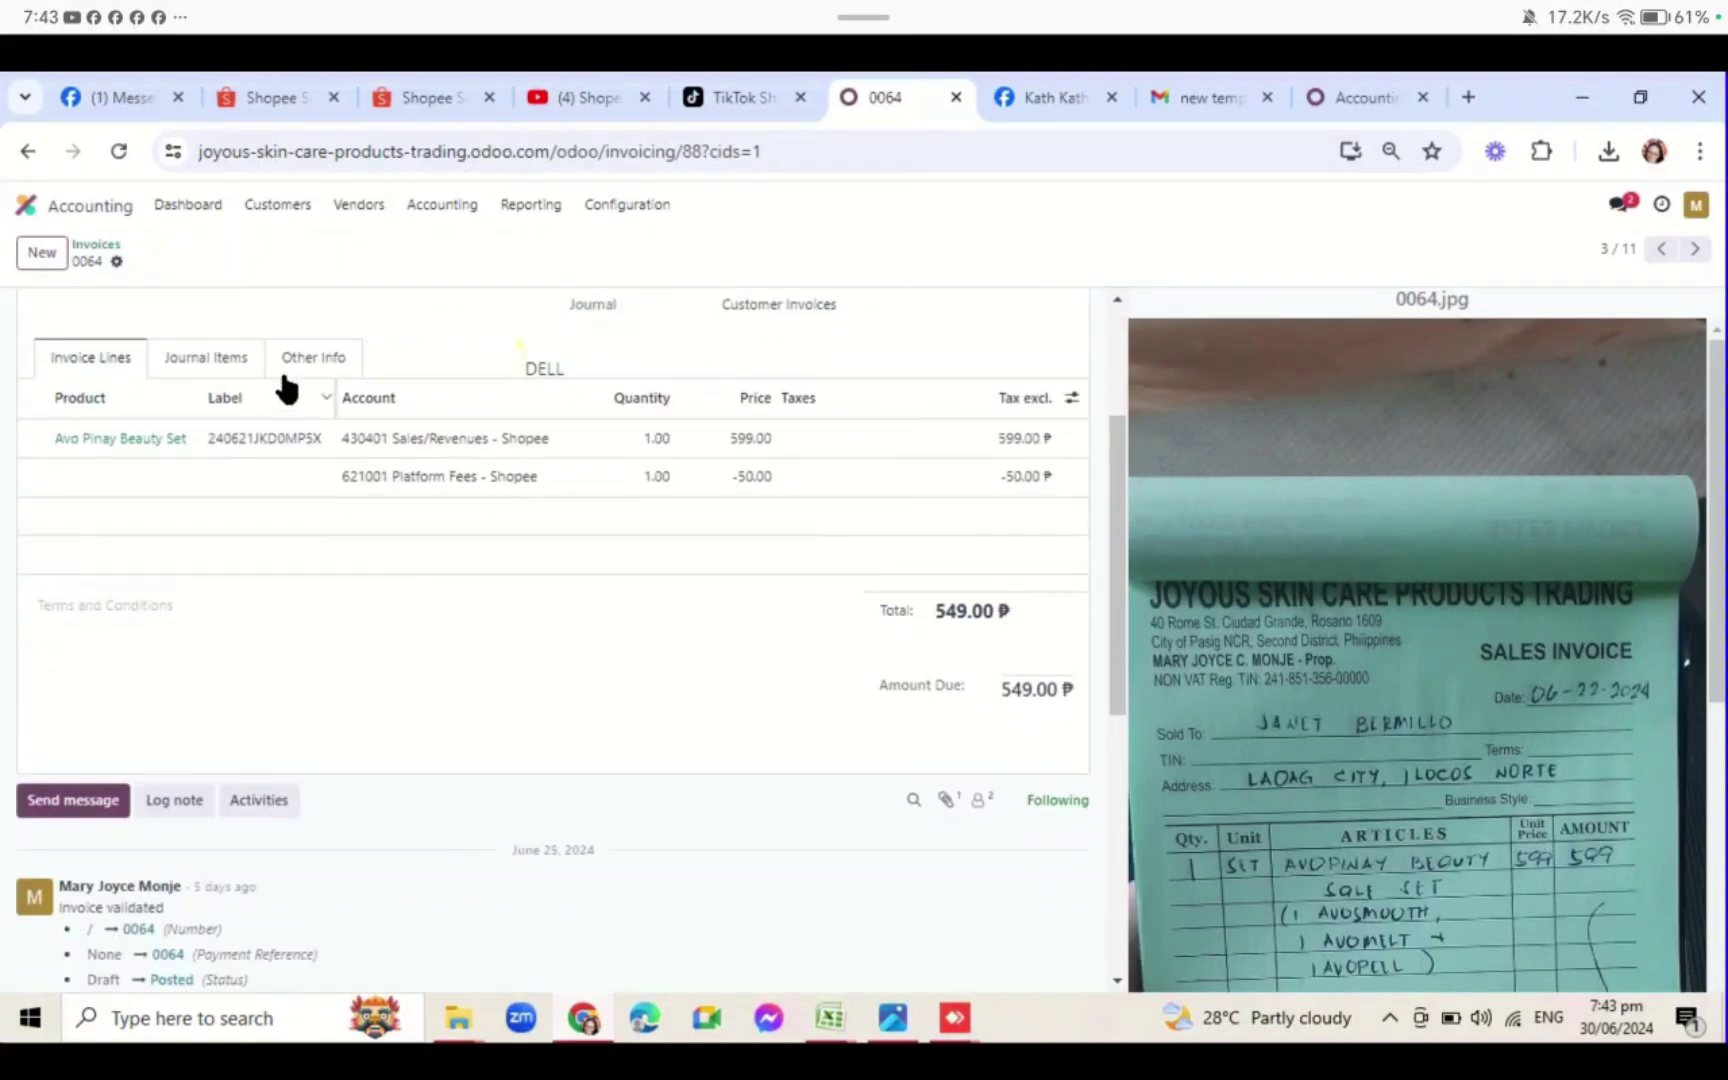
click(96, 246)
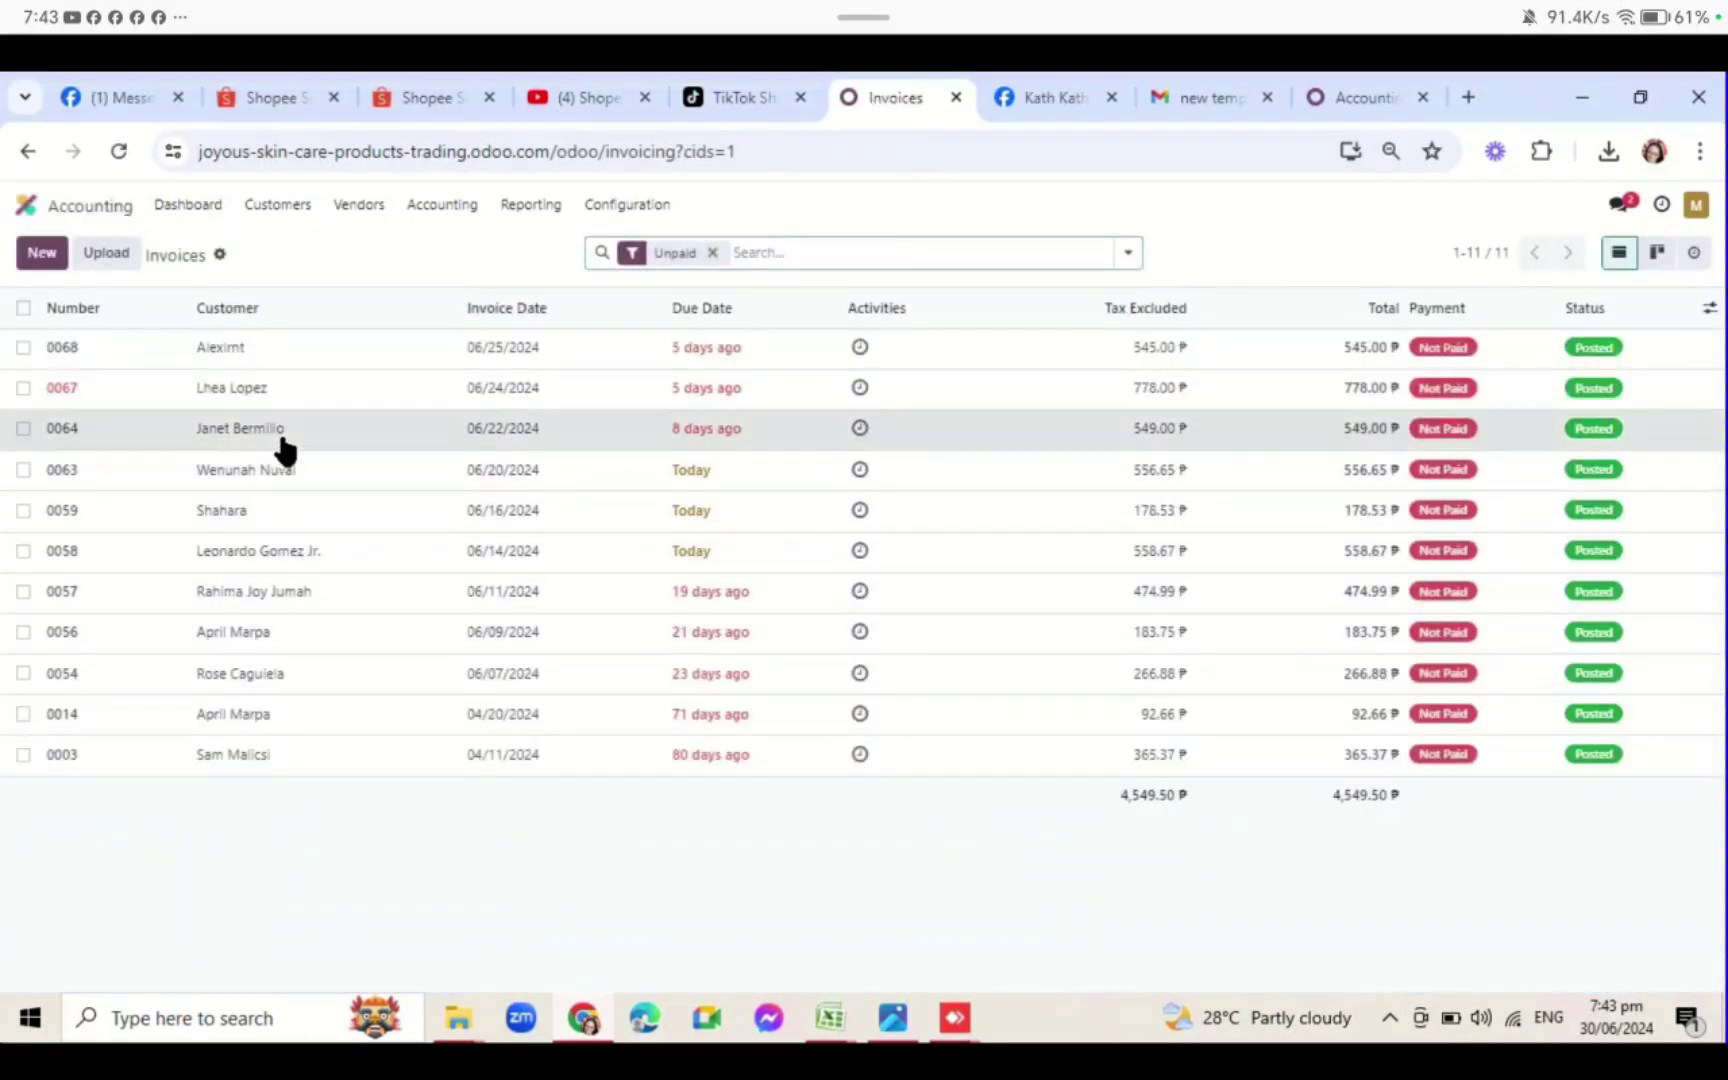
click(280, 440)
scroll(380, 543, down, 3)
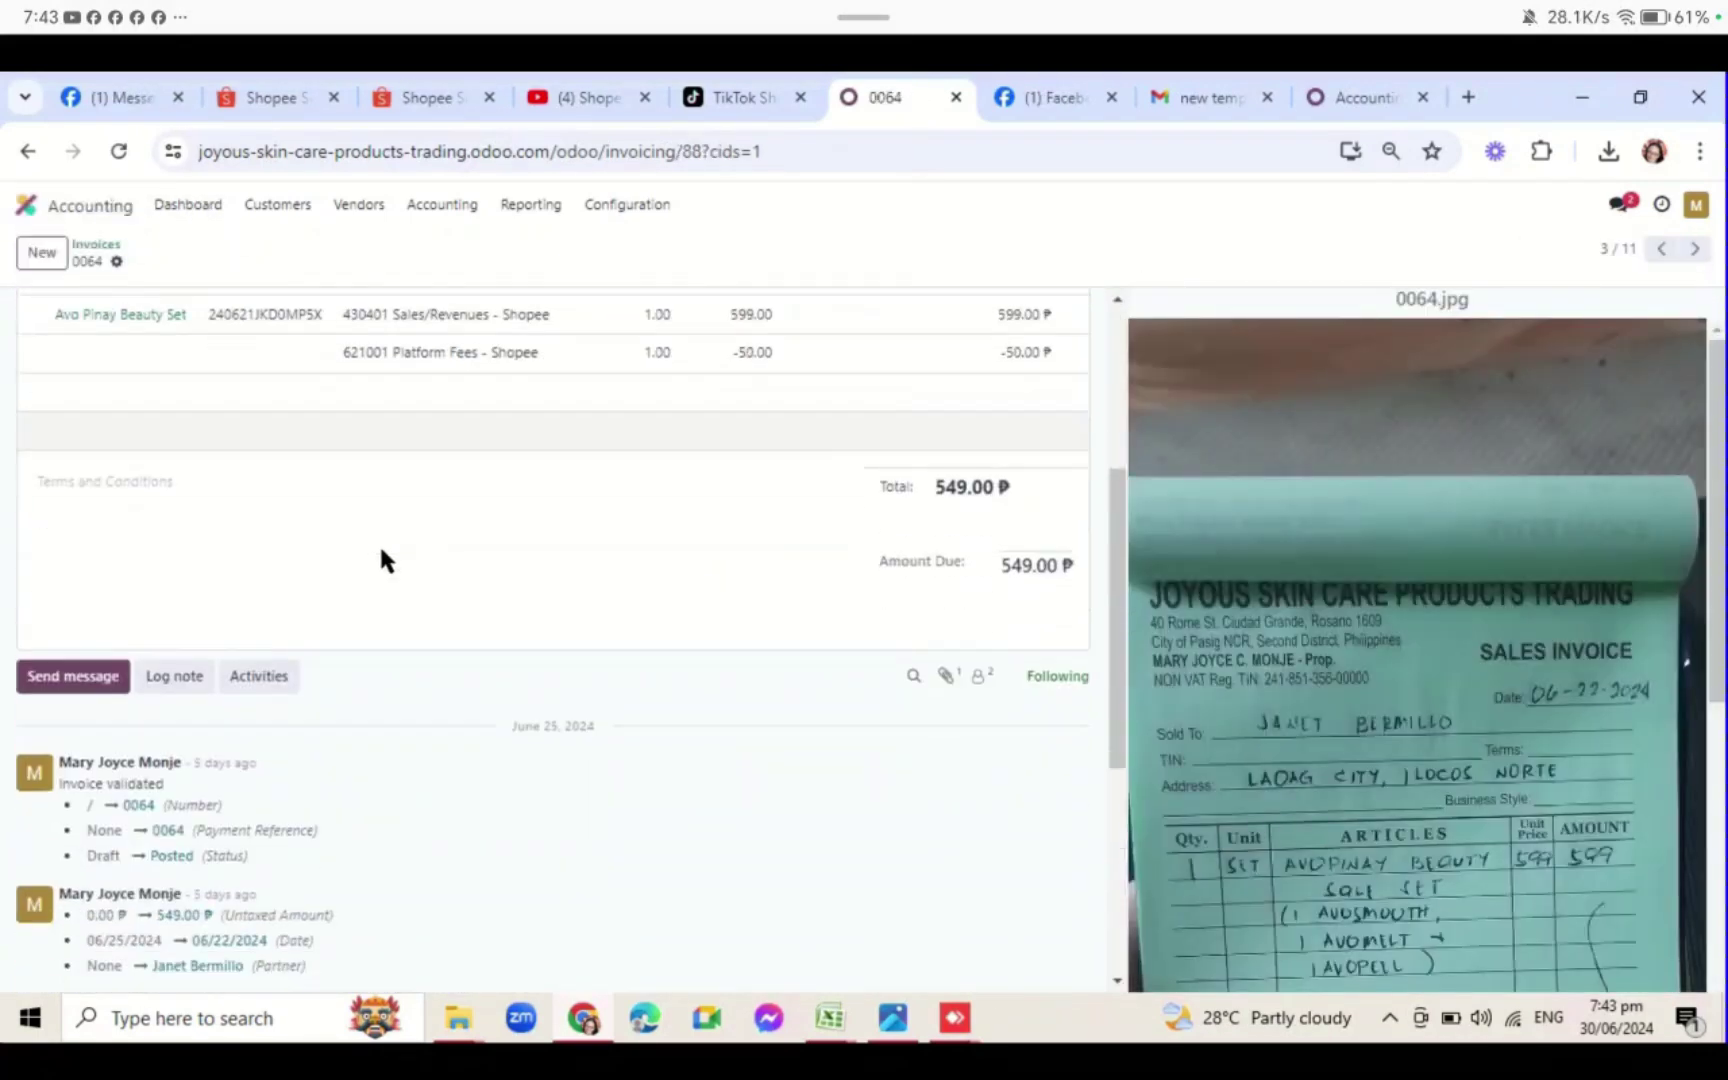
click(96, 250)
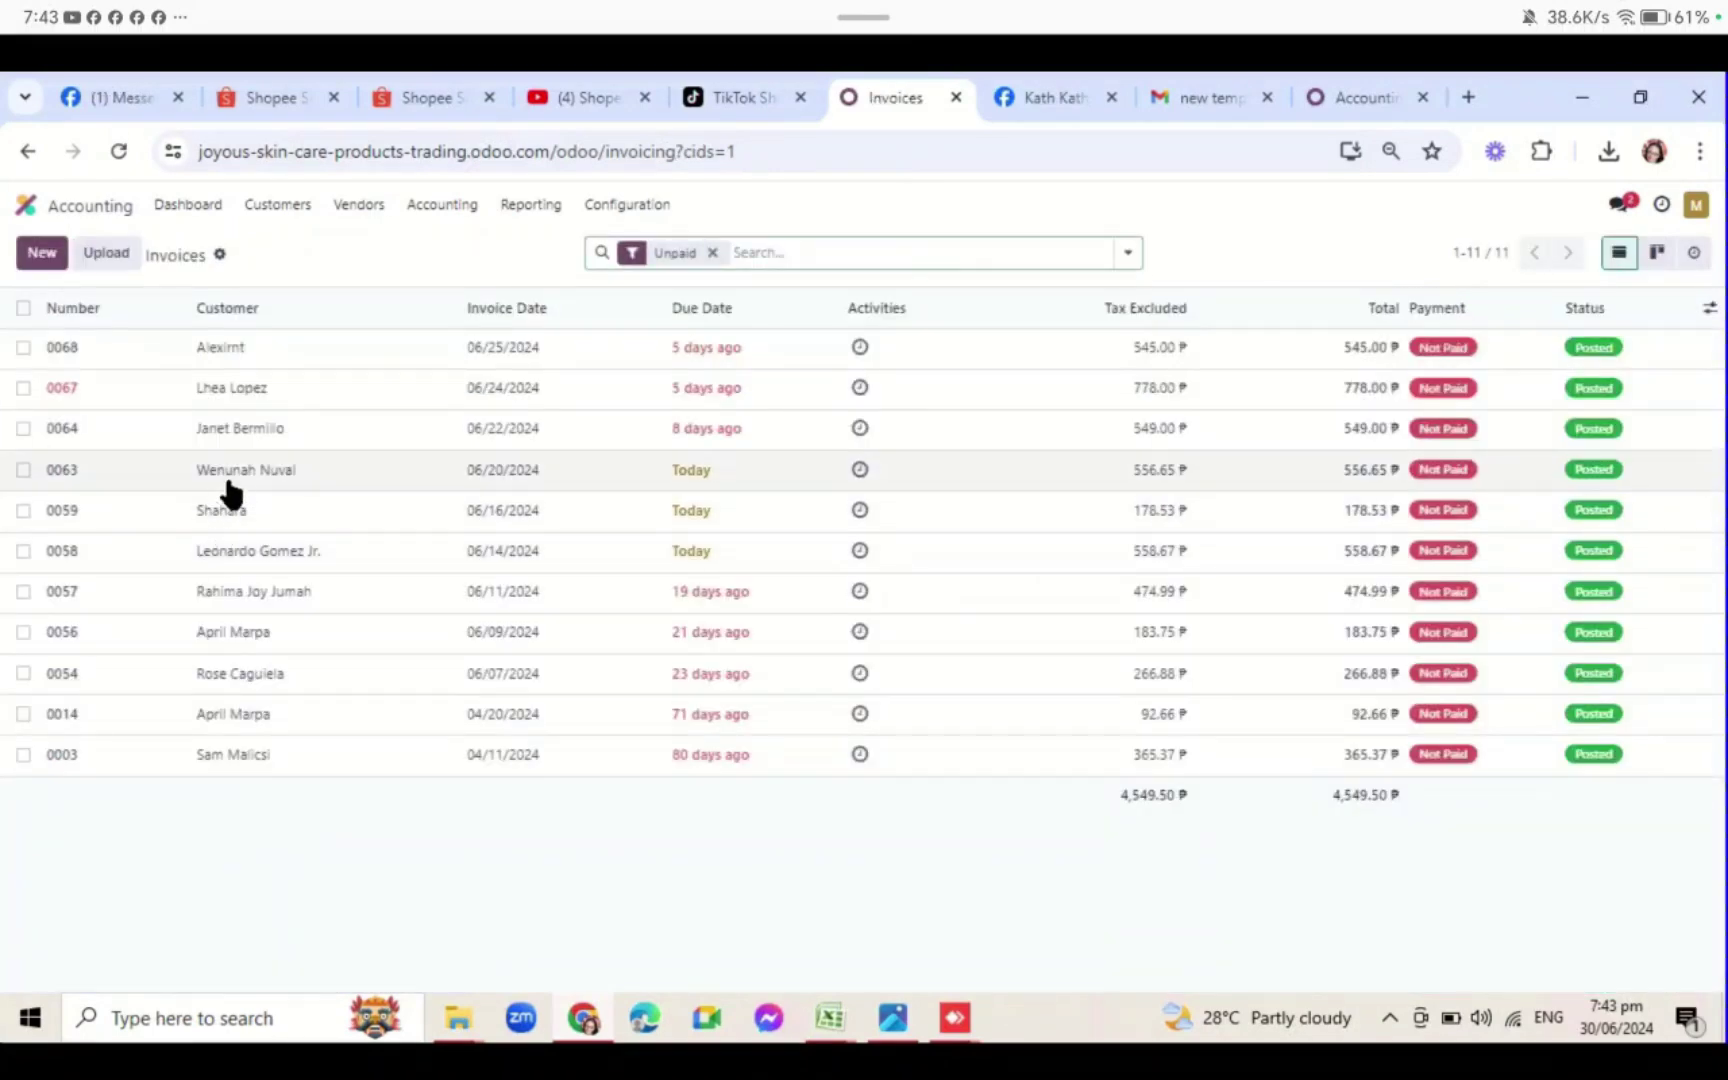
- Assign the outstanding credit 0063 to unpaid invoice 0063 and return to the unpaid invoices list
click(265, 475)
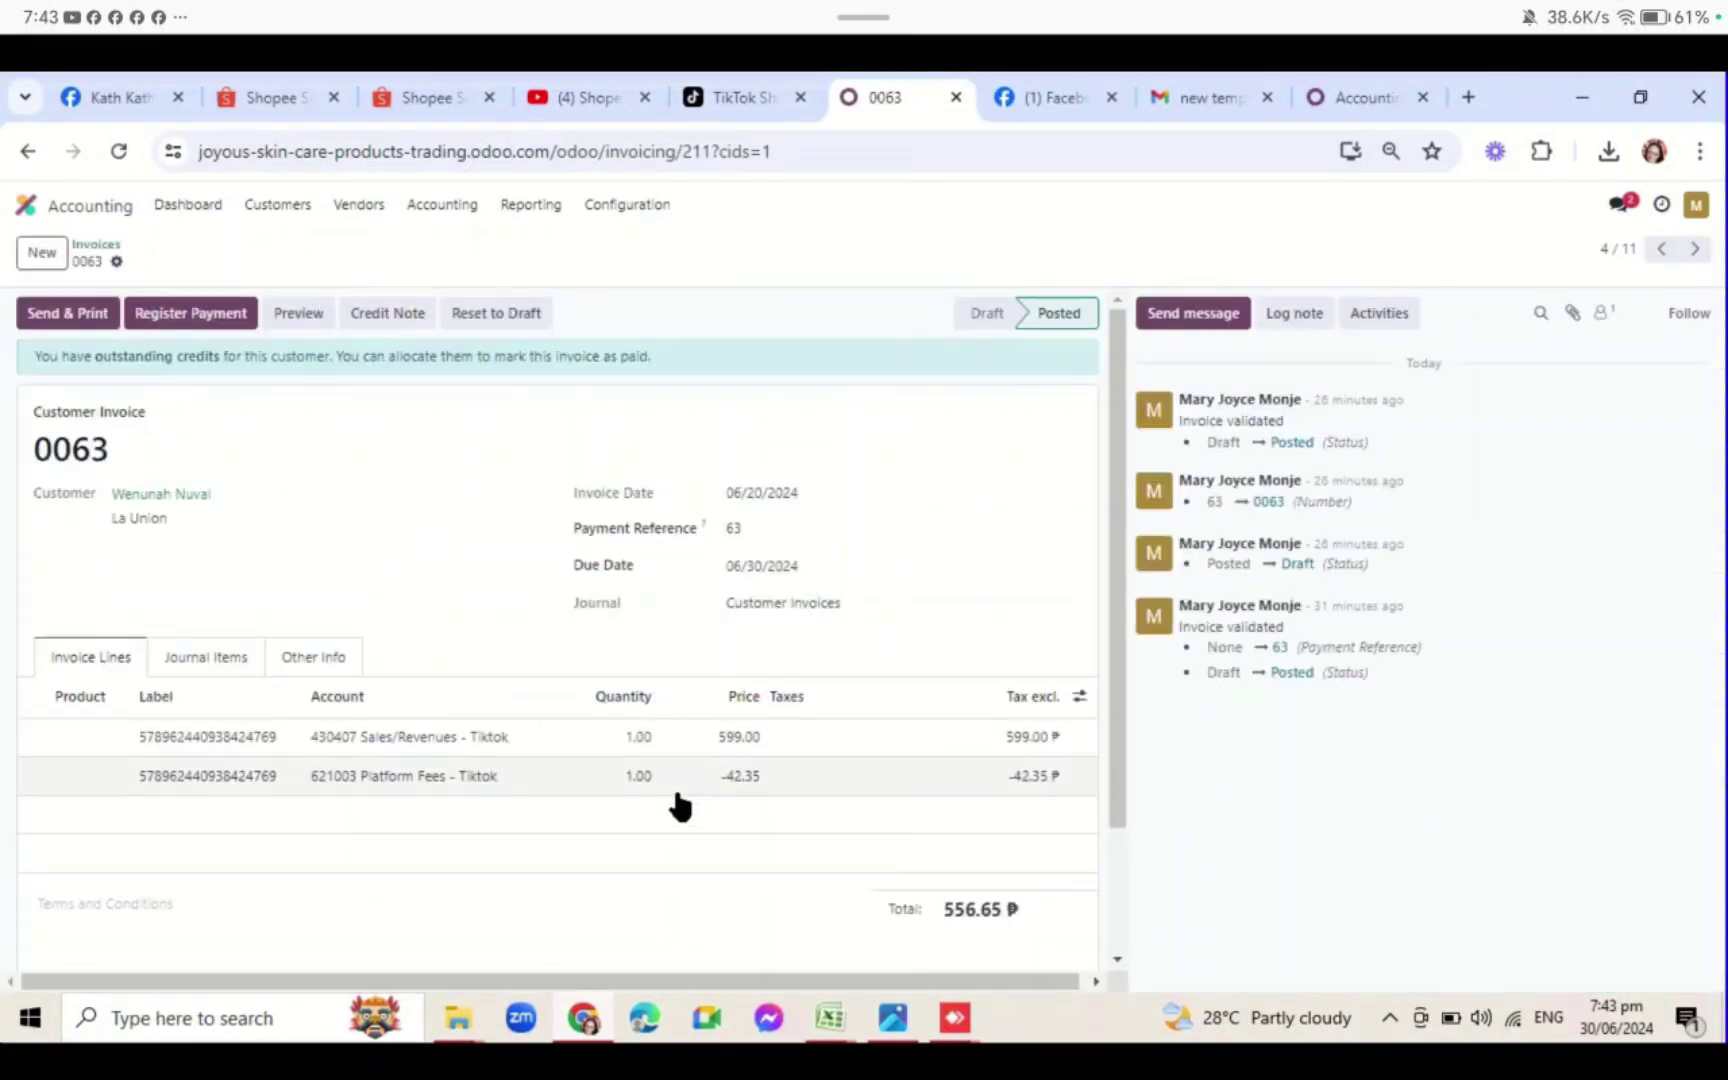
scroll(672, 784, down, 2)
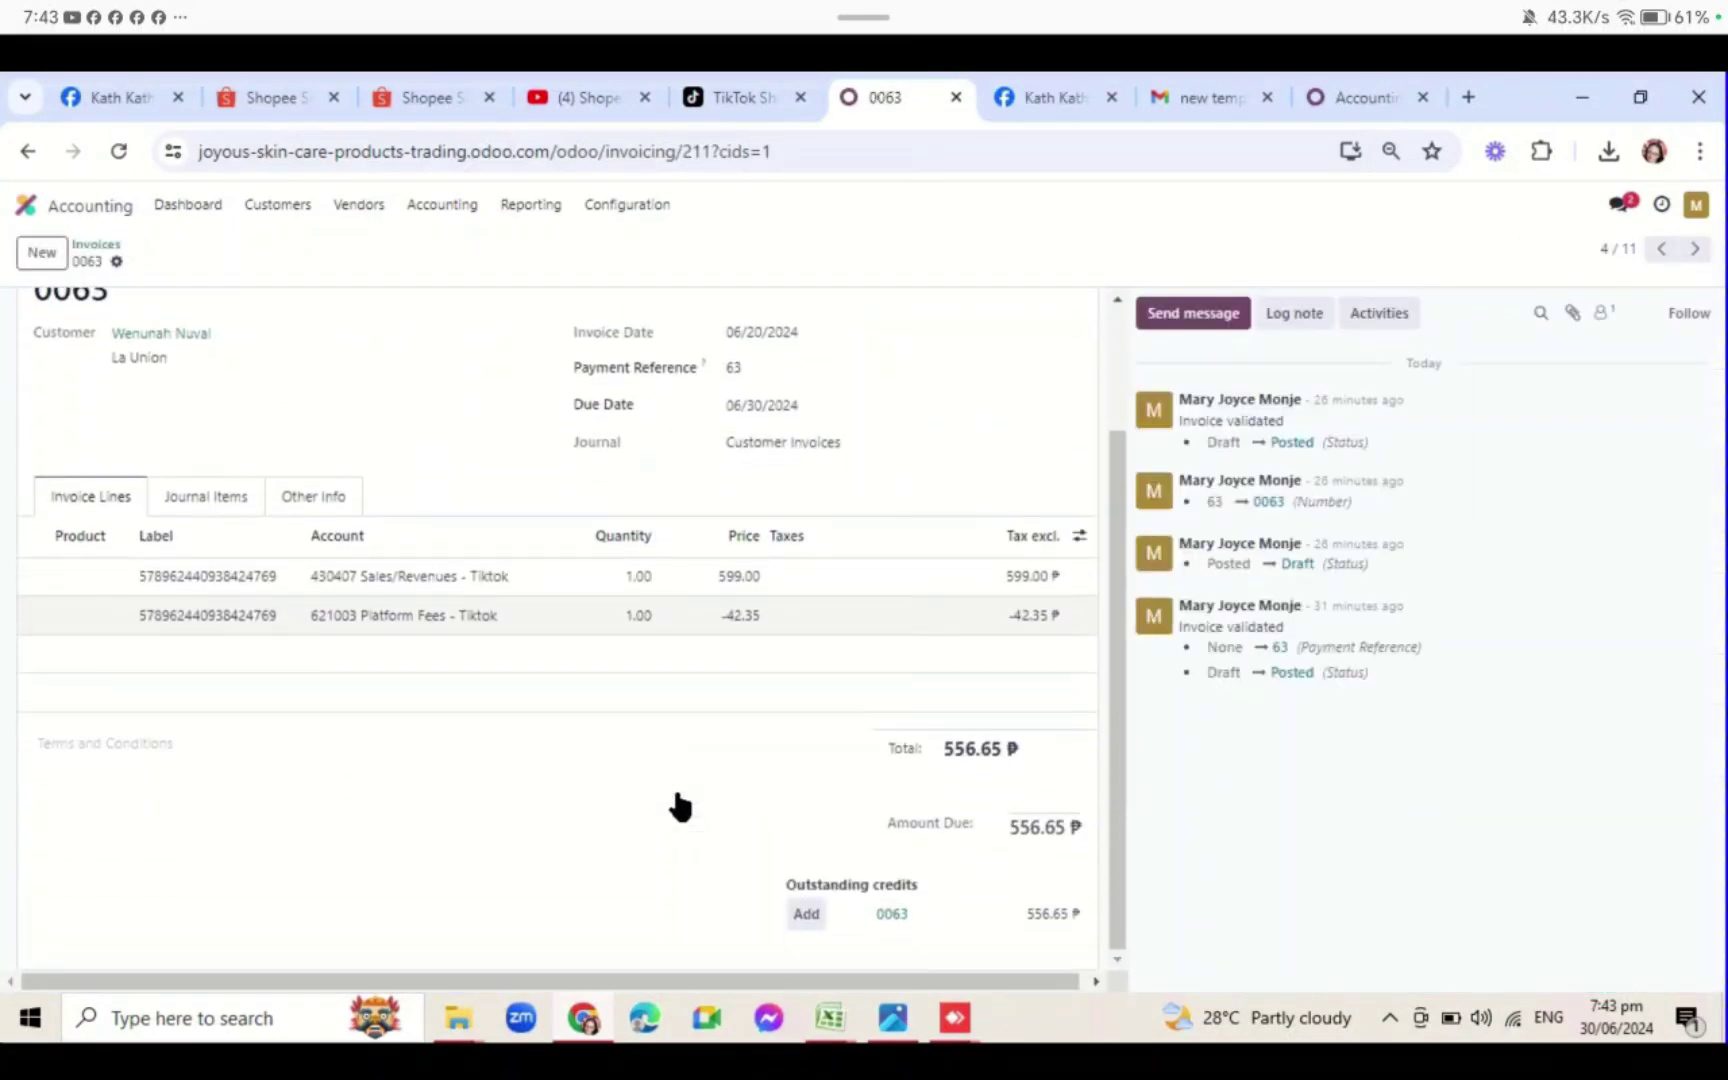
click(796, 914)
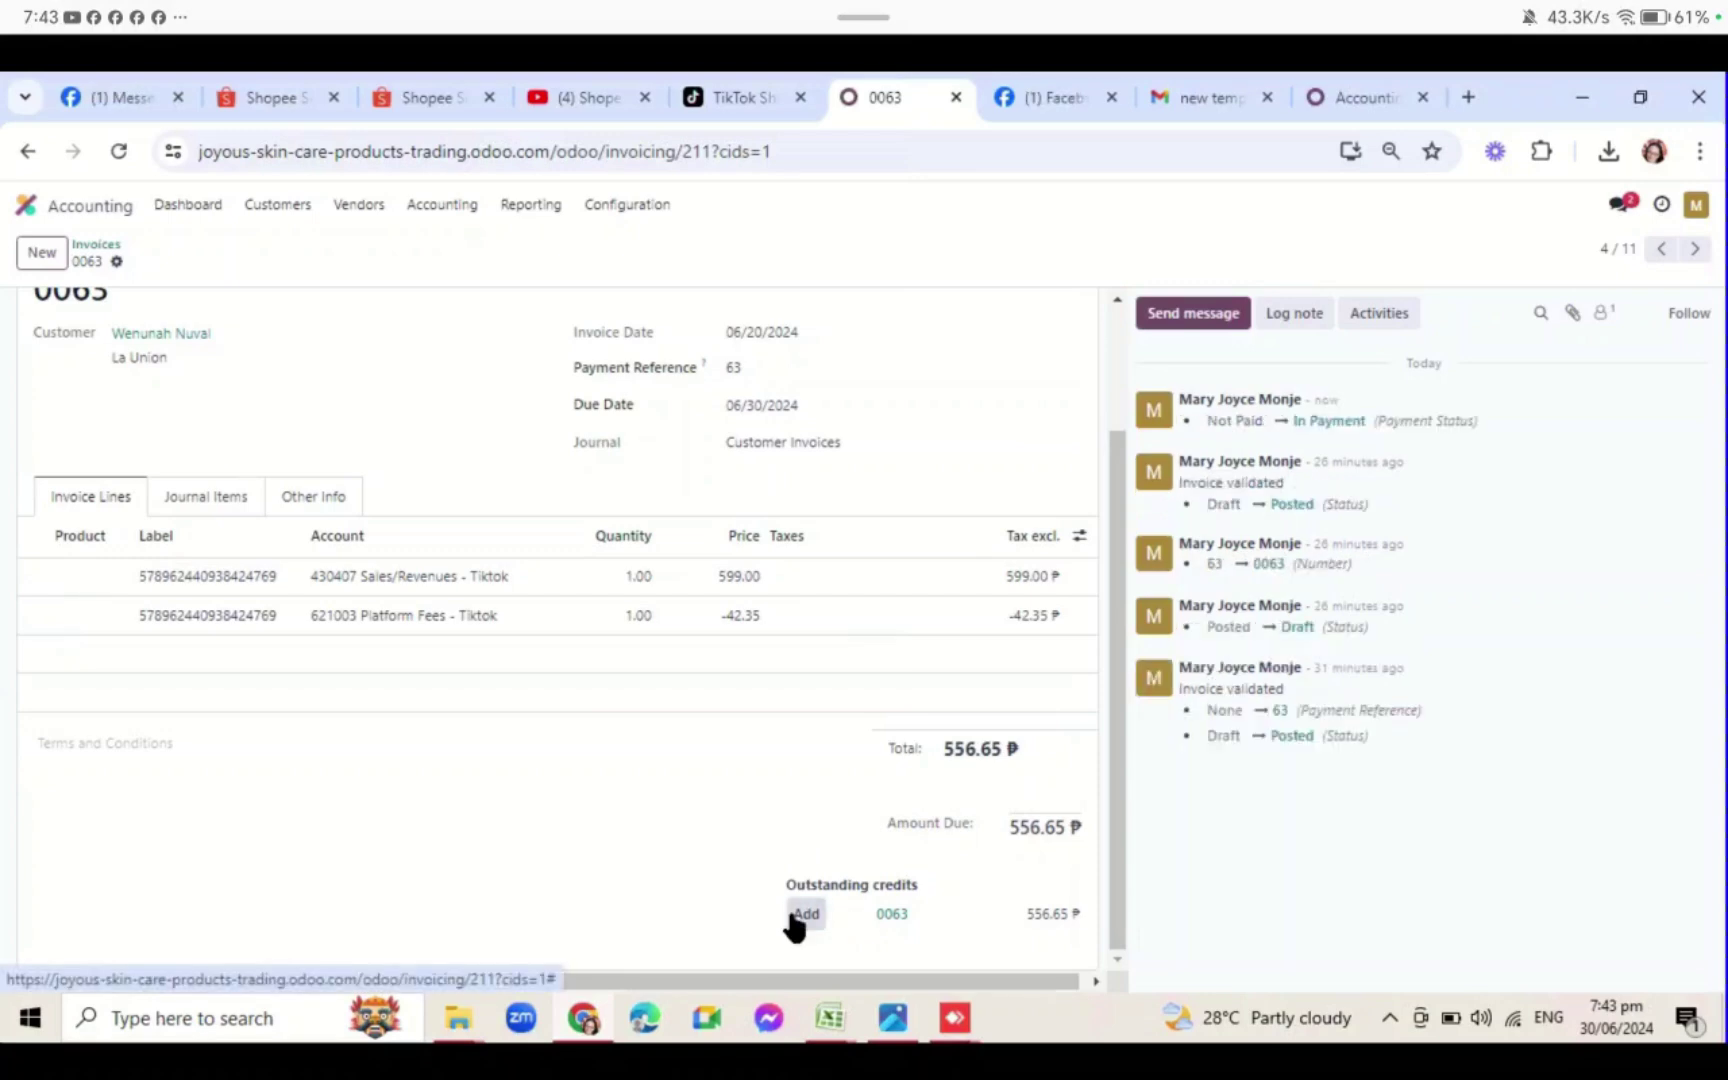
click(100, 244)
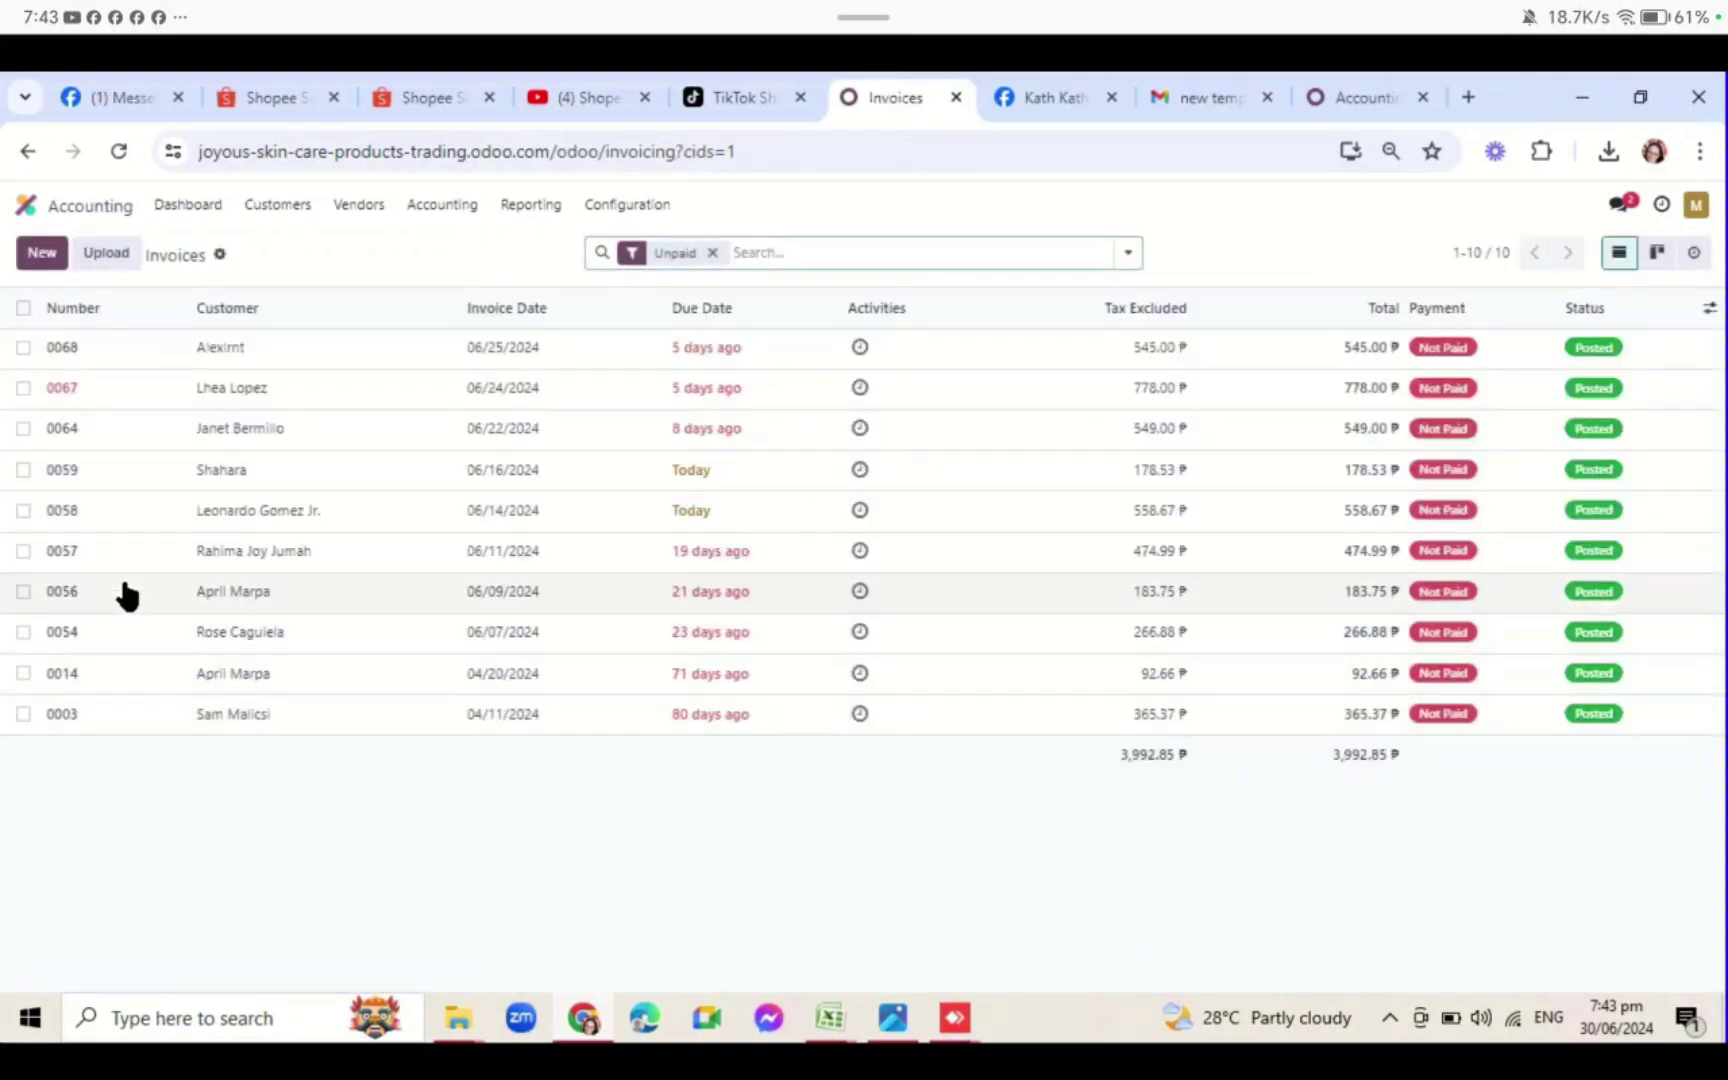
- Assign the outstanding credit 0059 to unpaid invoice 0059 and return to the unpaid invoices list
click(231, 470)
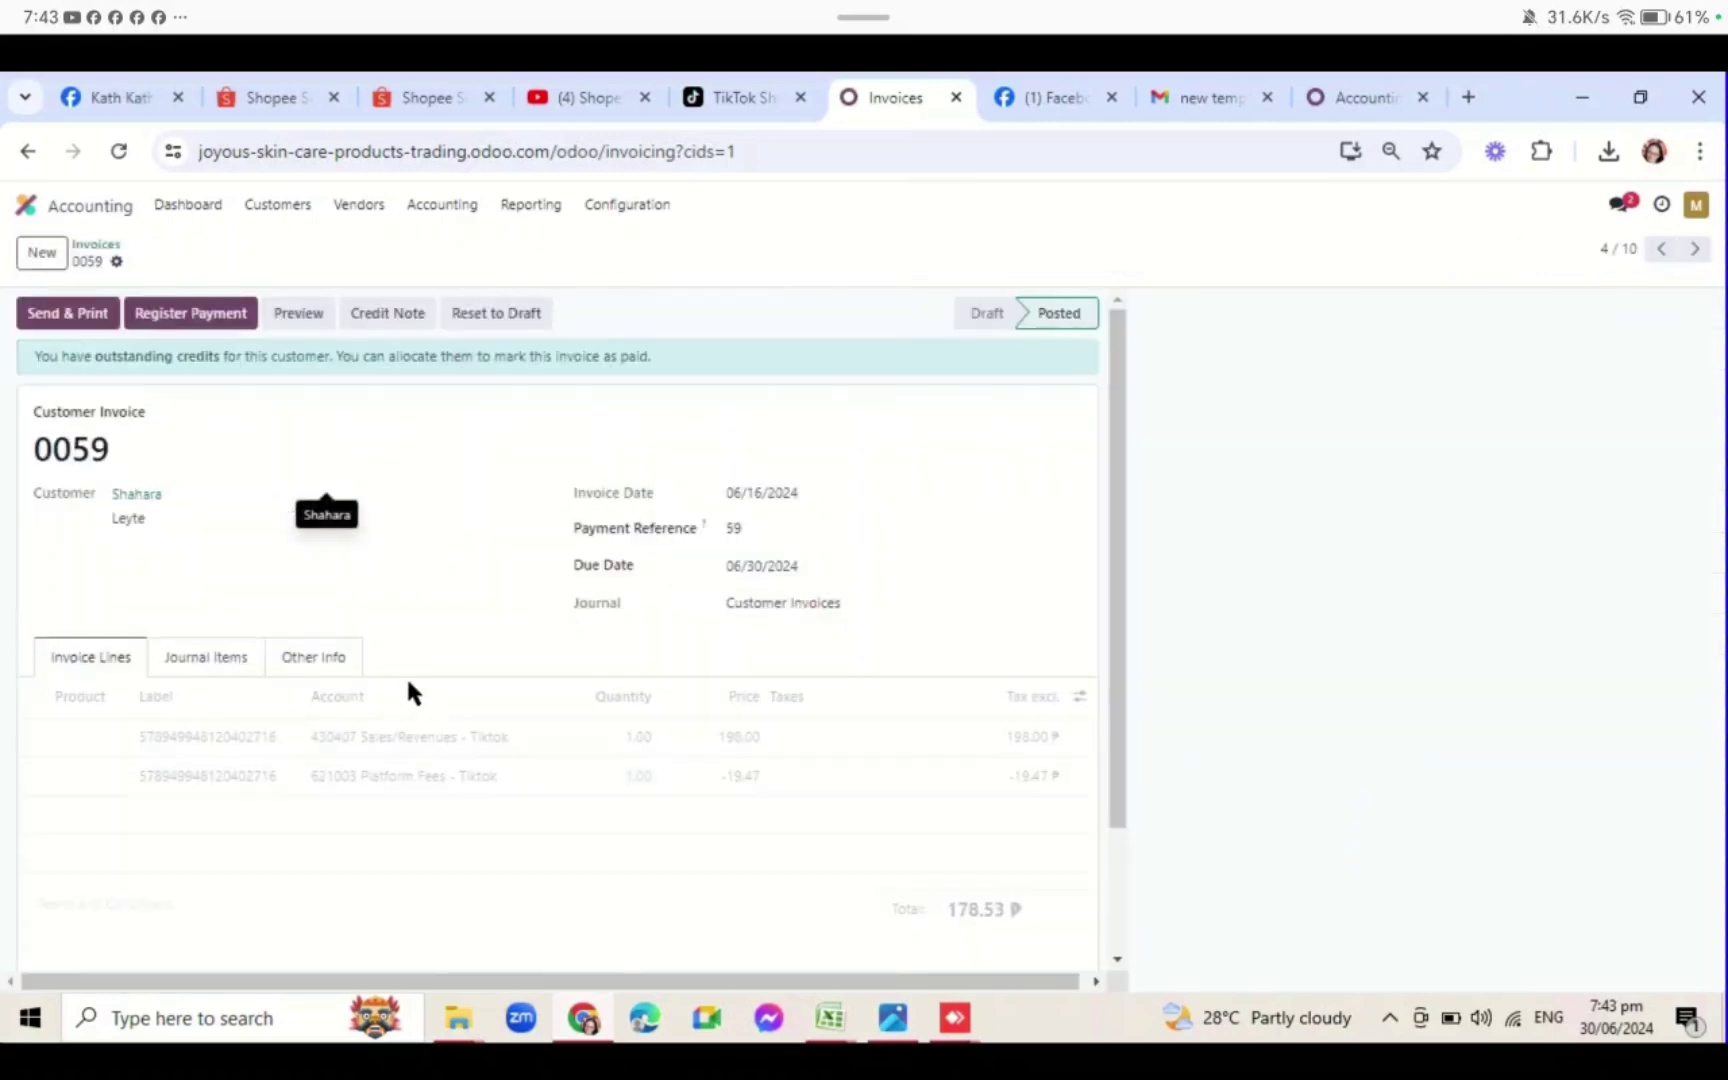
scroll(741, 768, down, 2)
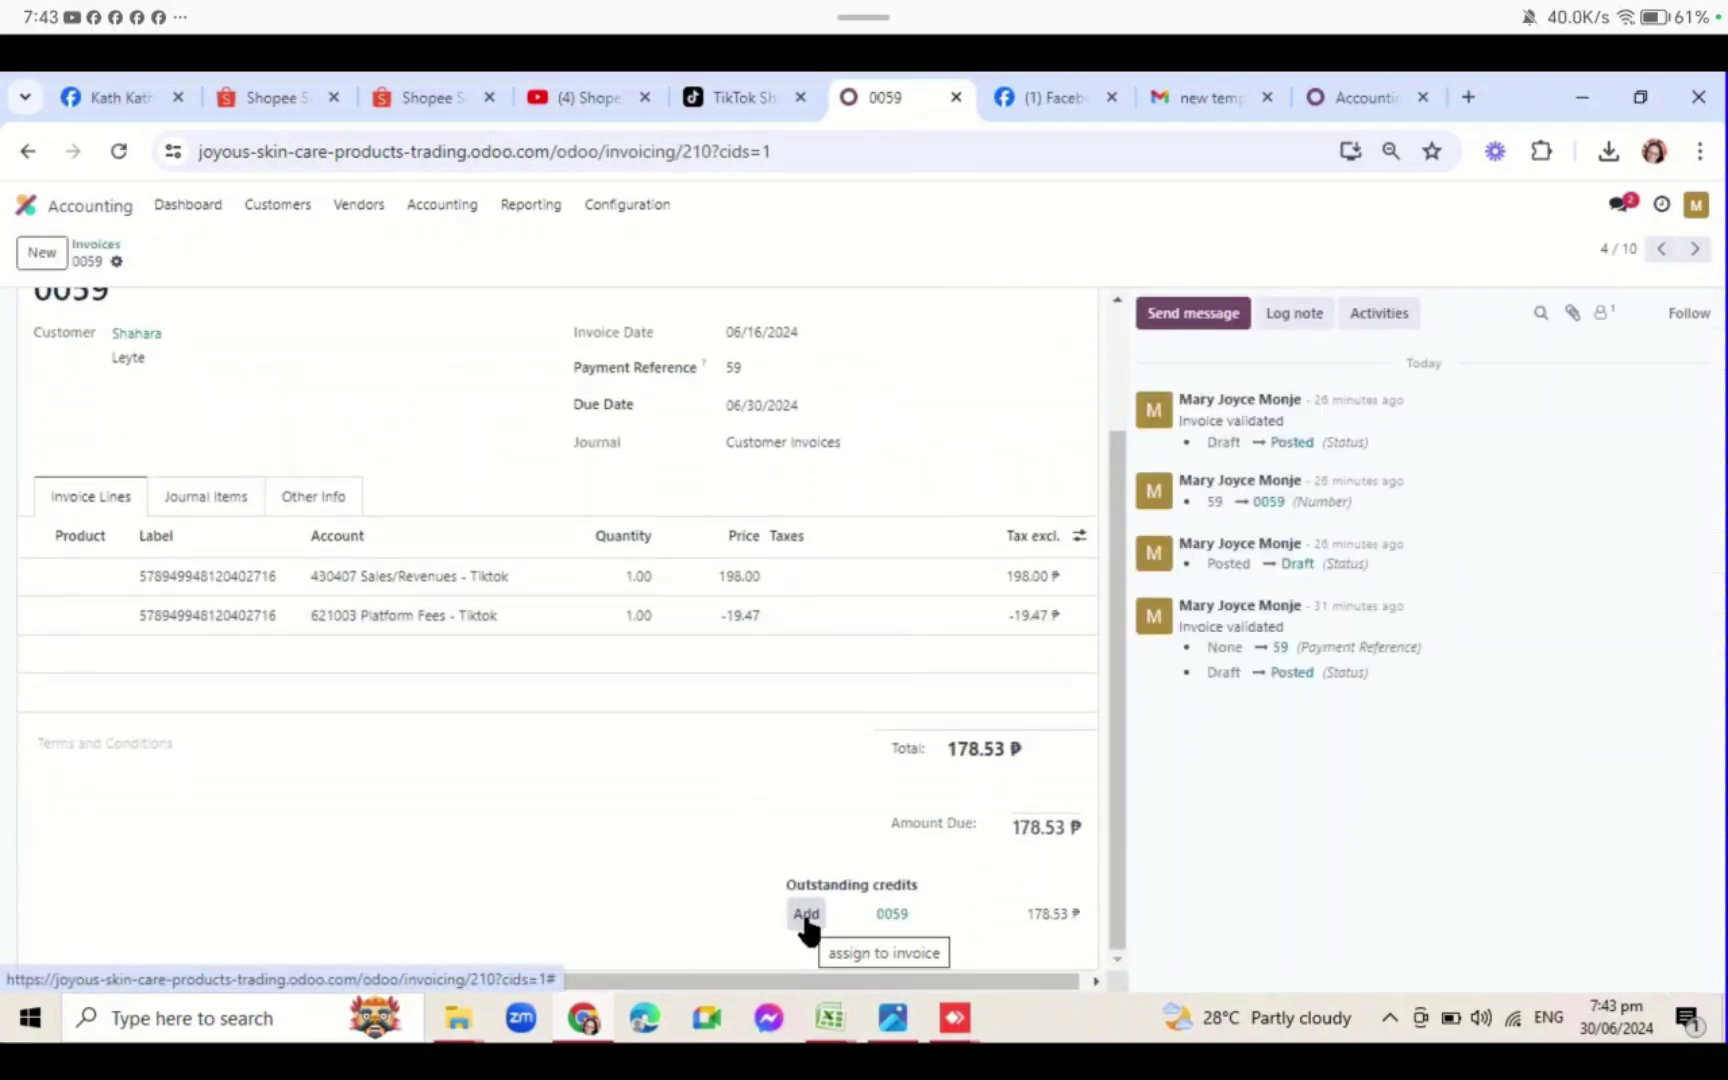
click(806, 914)
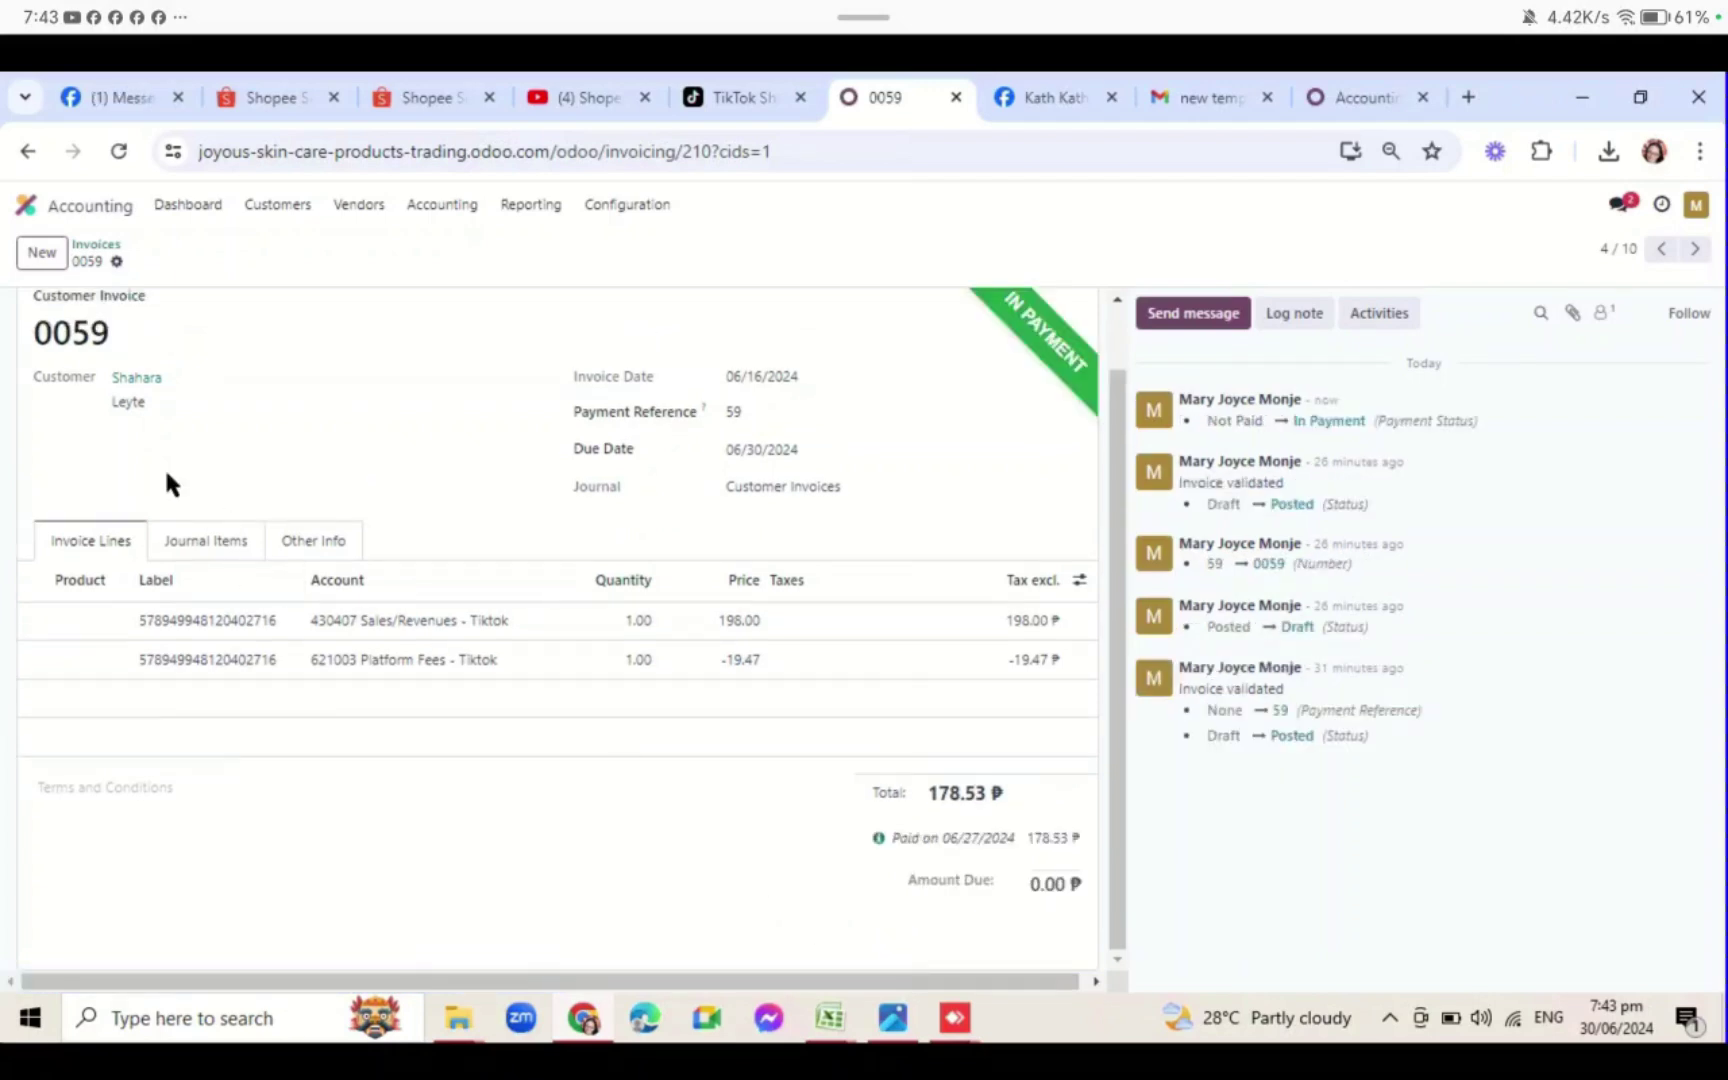
click(101, 245)
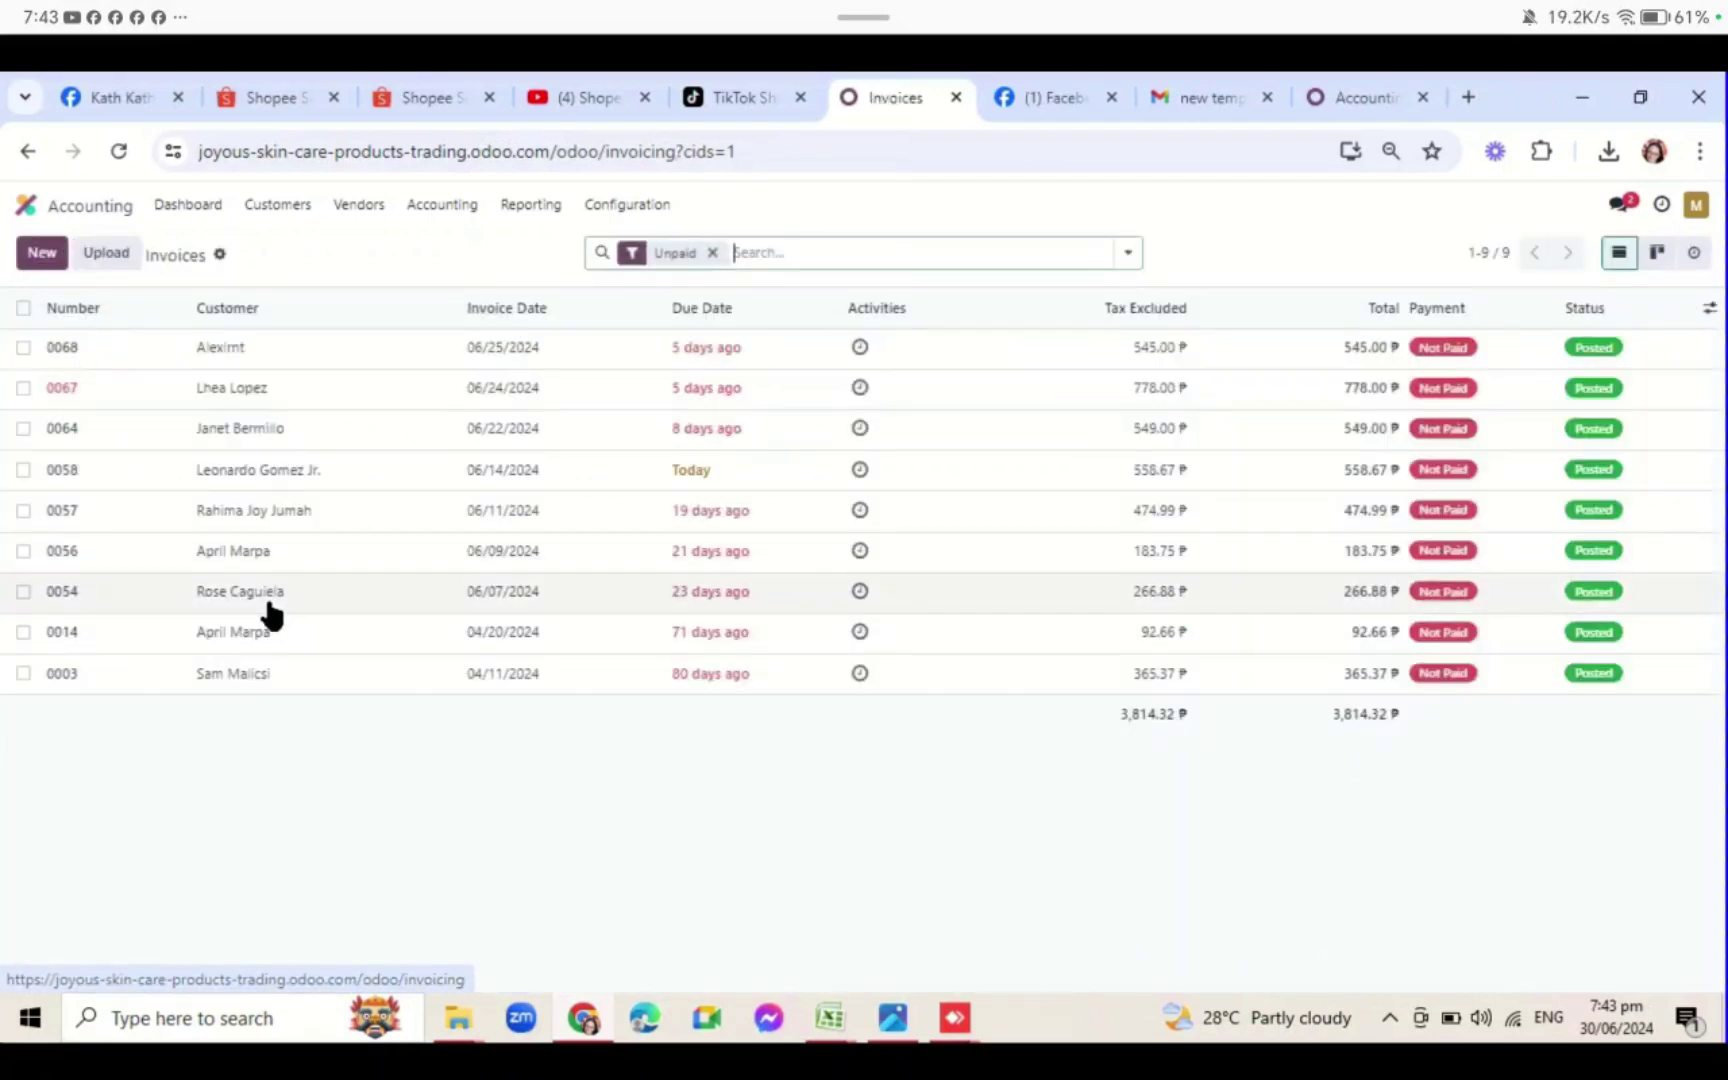
- Assign the outstanding credit 0058 to unpaid invoice 0058 and return to the unpaid invoices list
click(241, 481)
scroll(860, 880, down, 2)
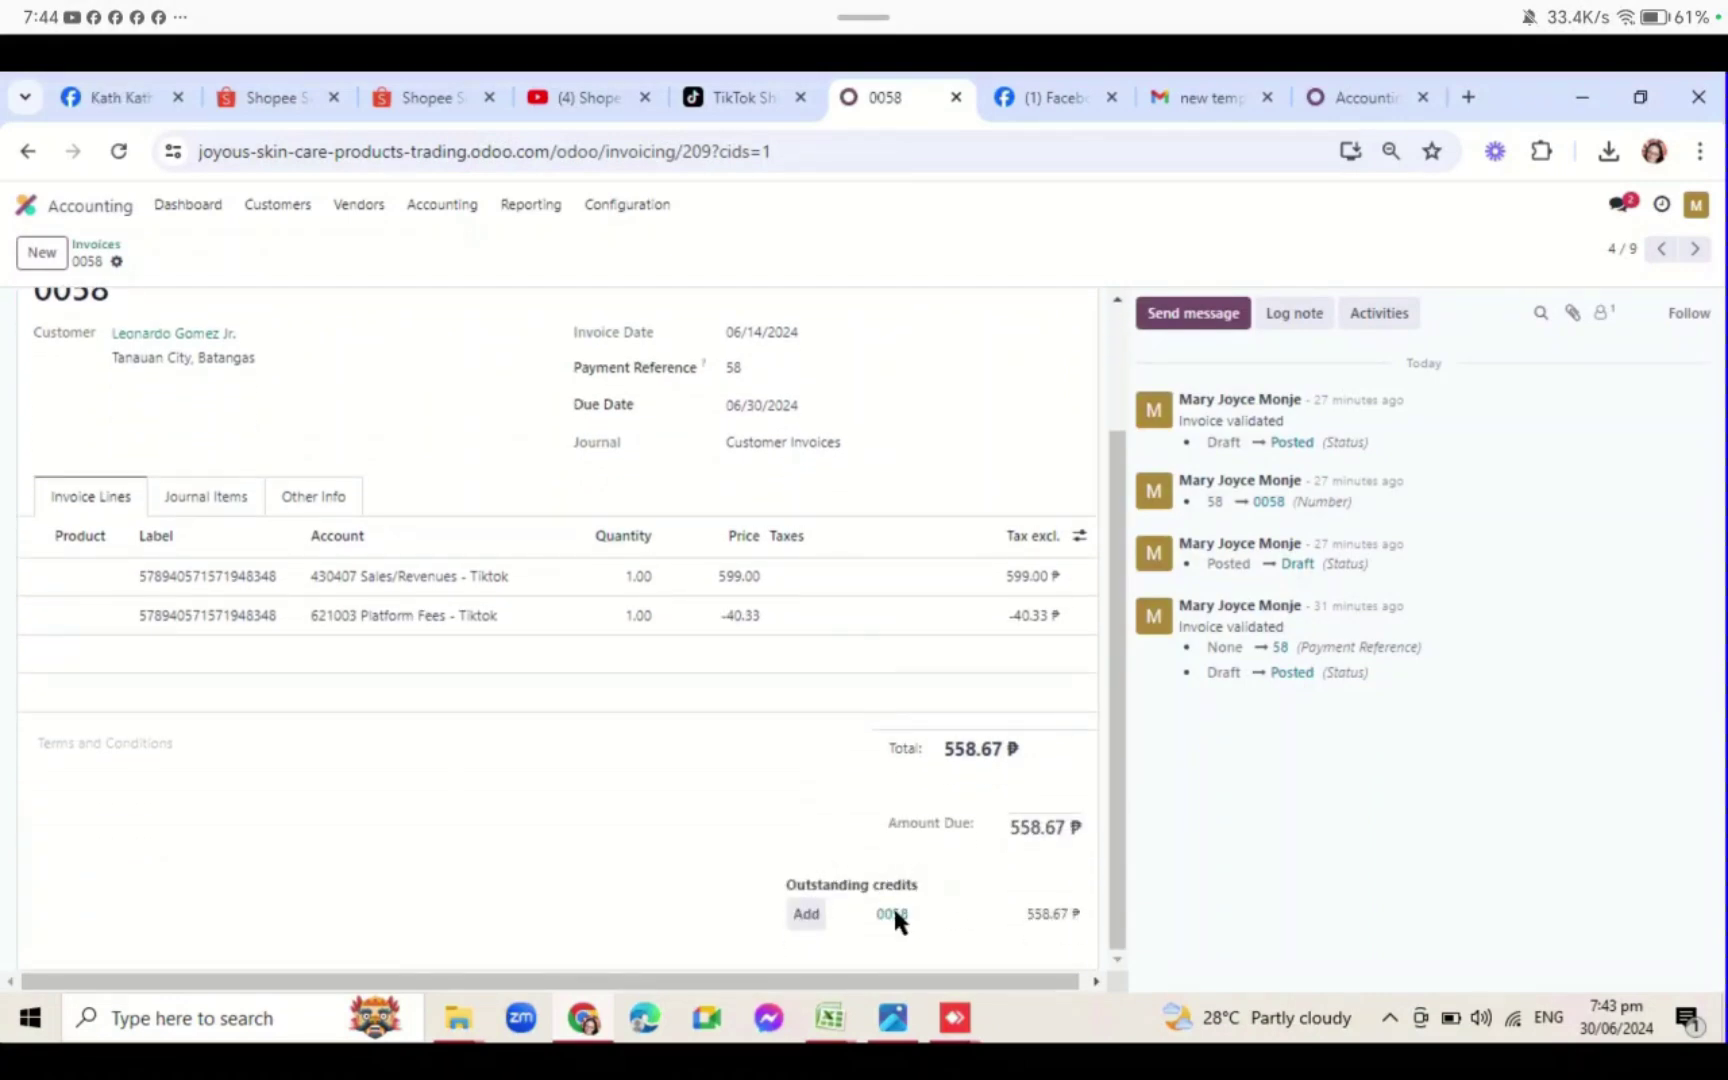
click(806, 914)
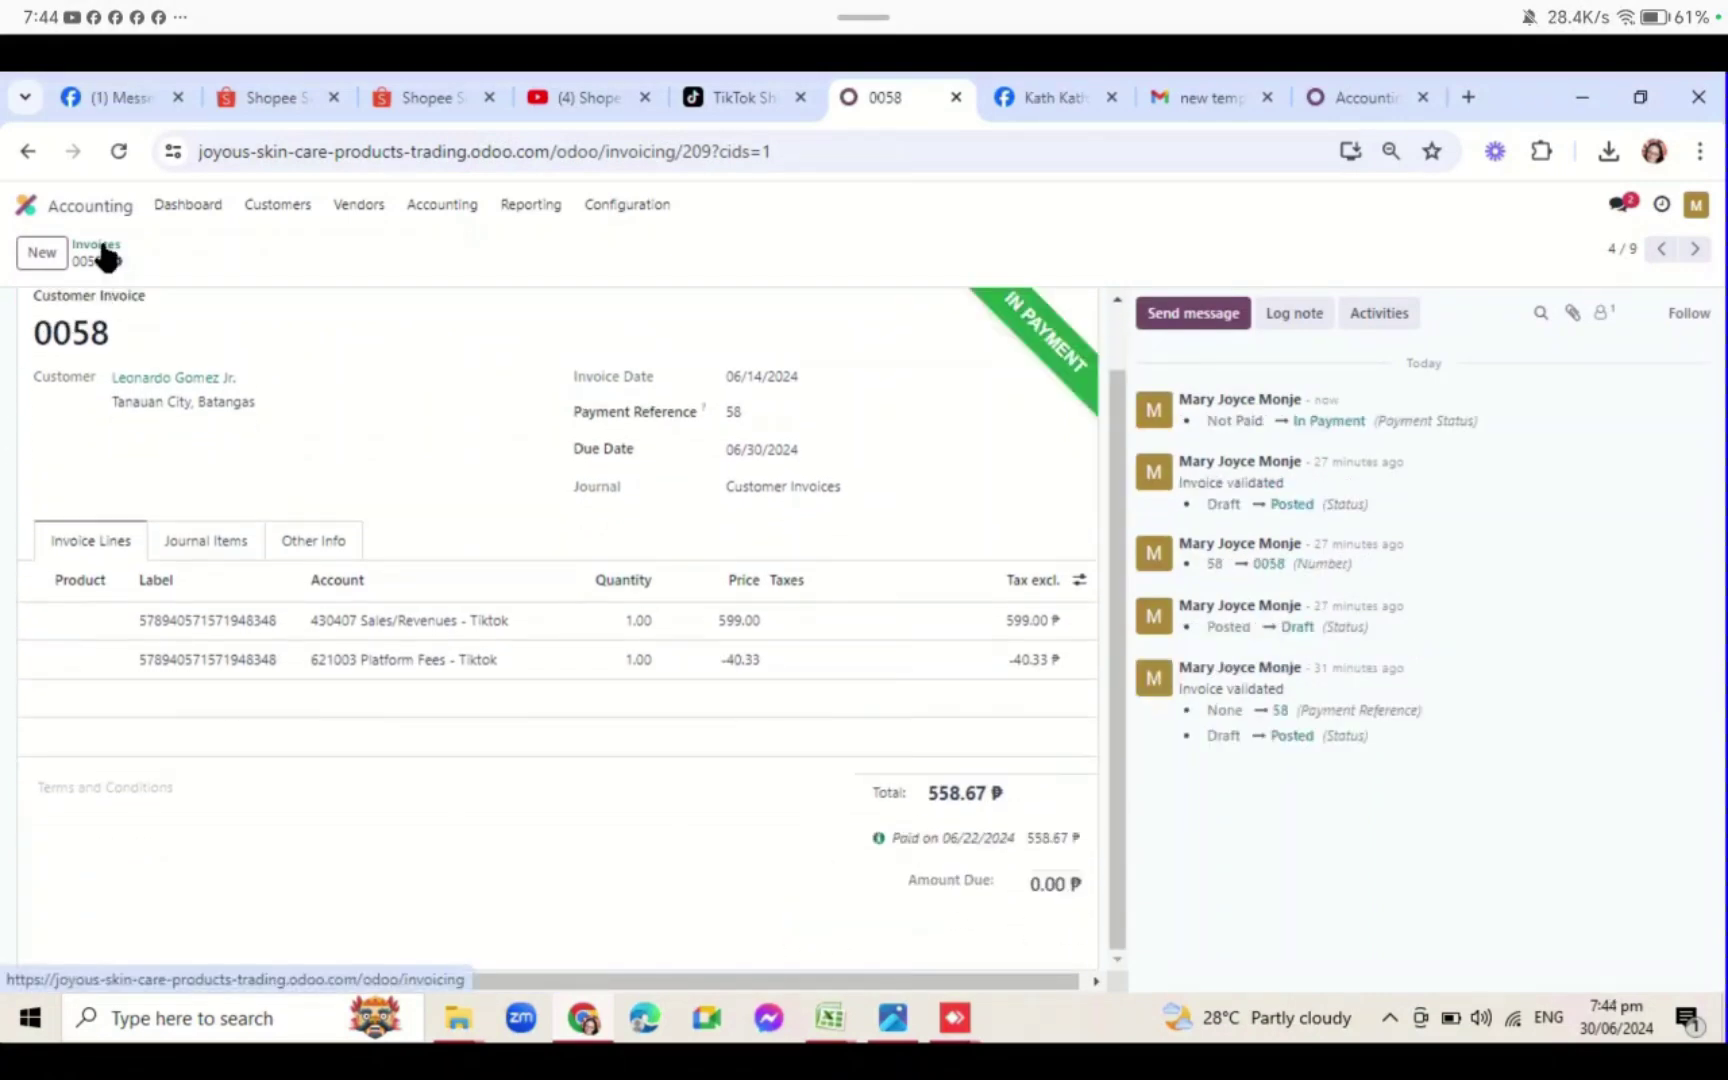
click(100, 250)
- Assign the outstanding credit 0057 to unpaid invoice 0057 and return to the unpaid invoices list
click(131, 467)
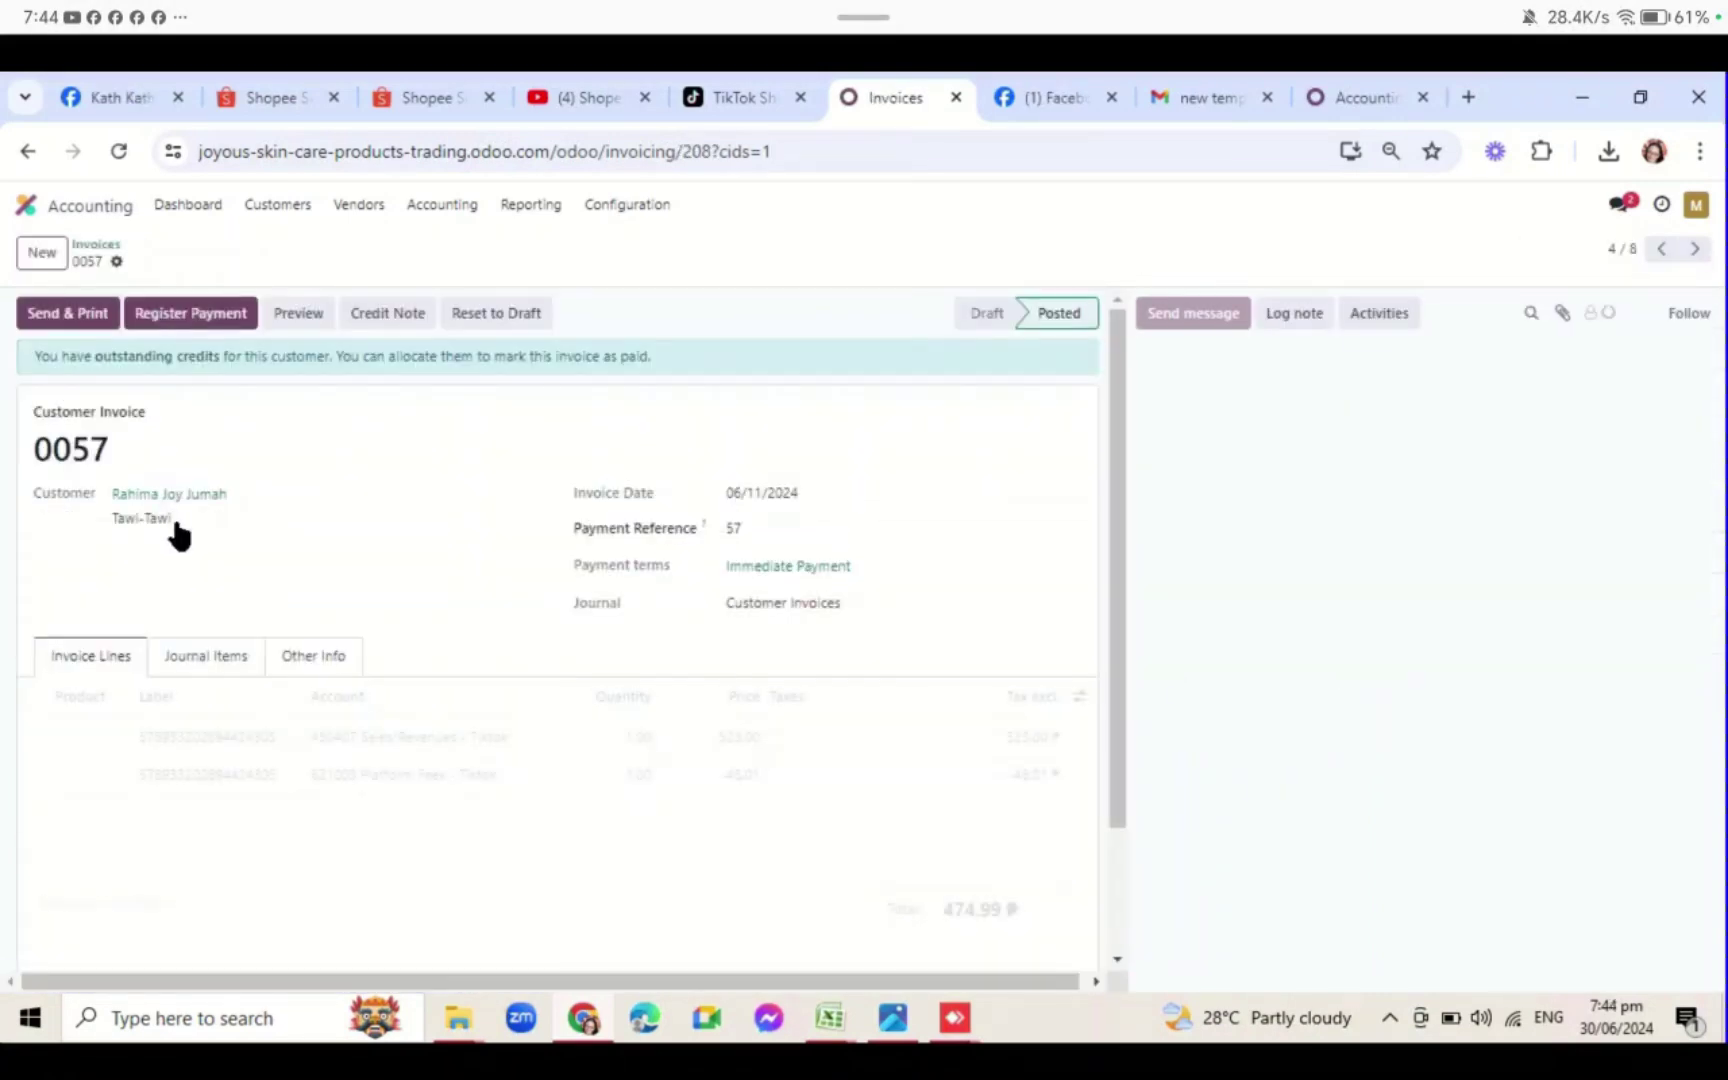
scroll(890, 884, down, 2)
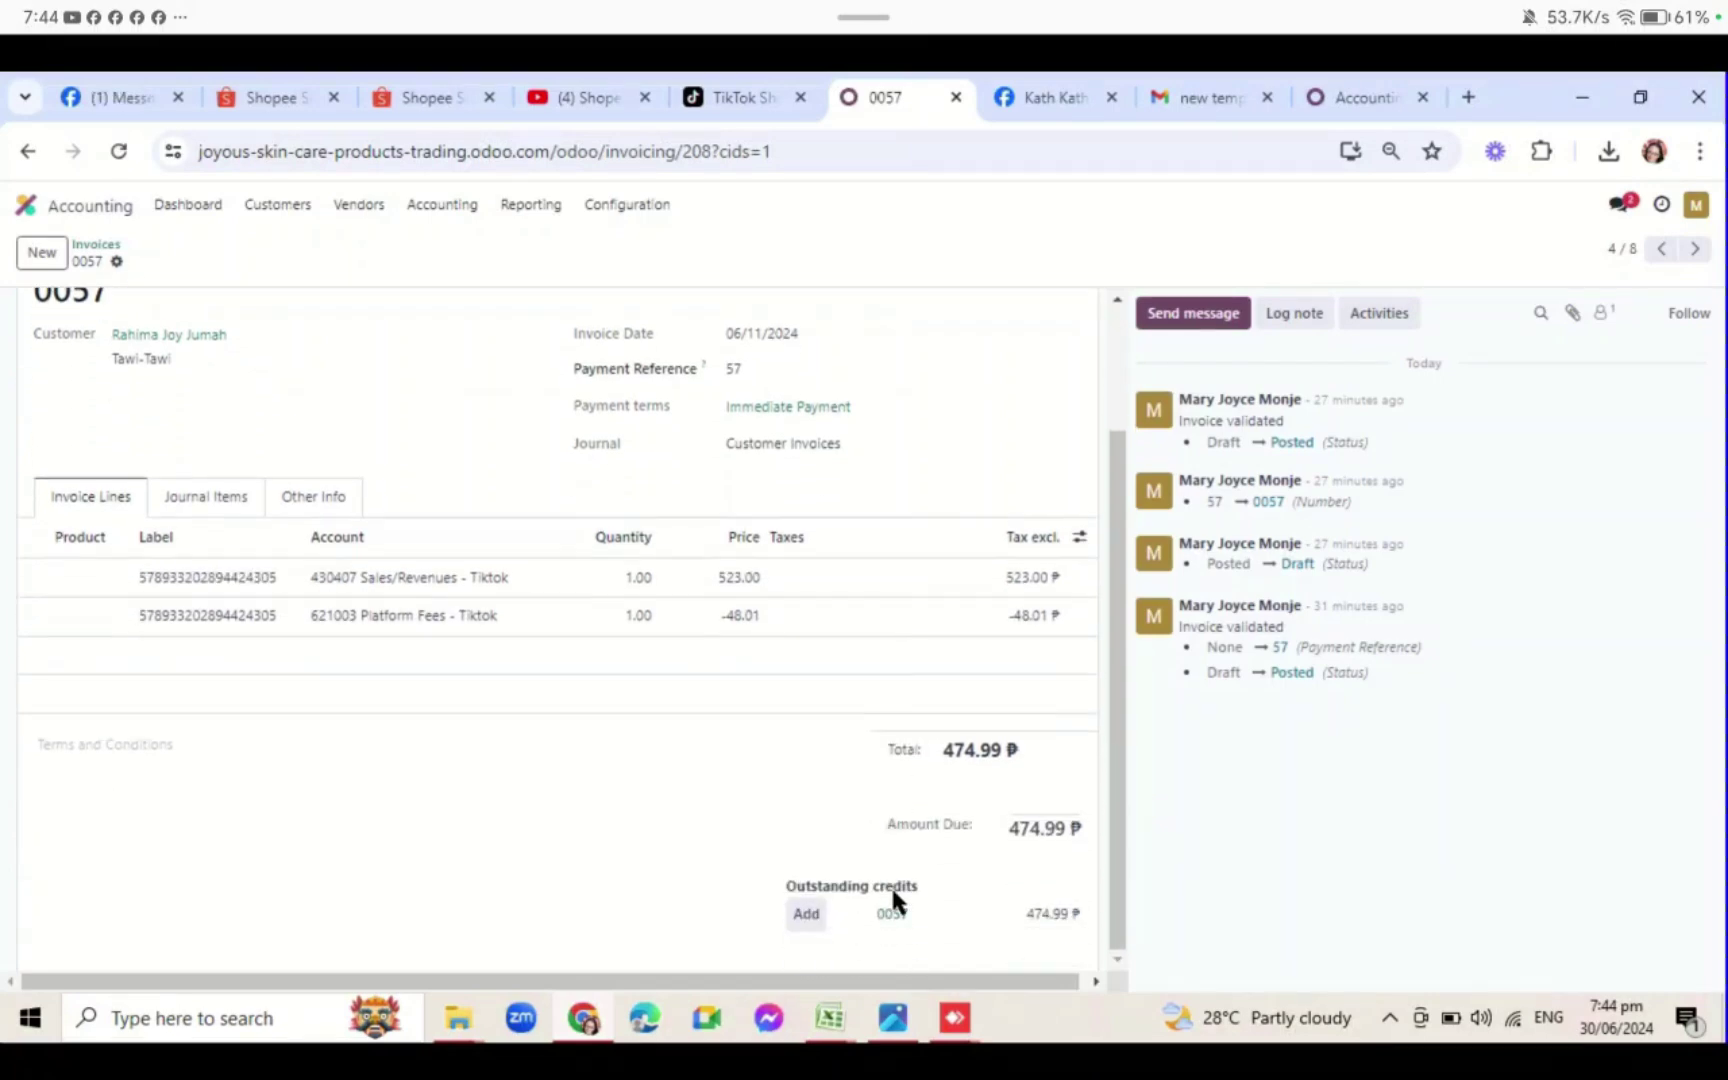
click(806, 914)
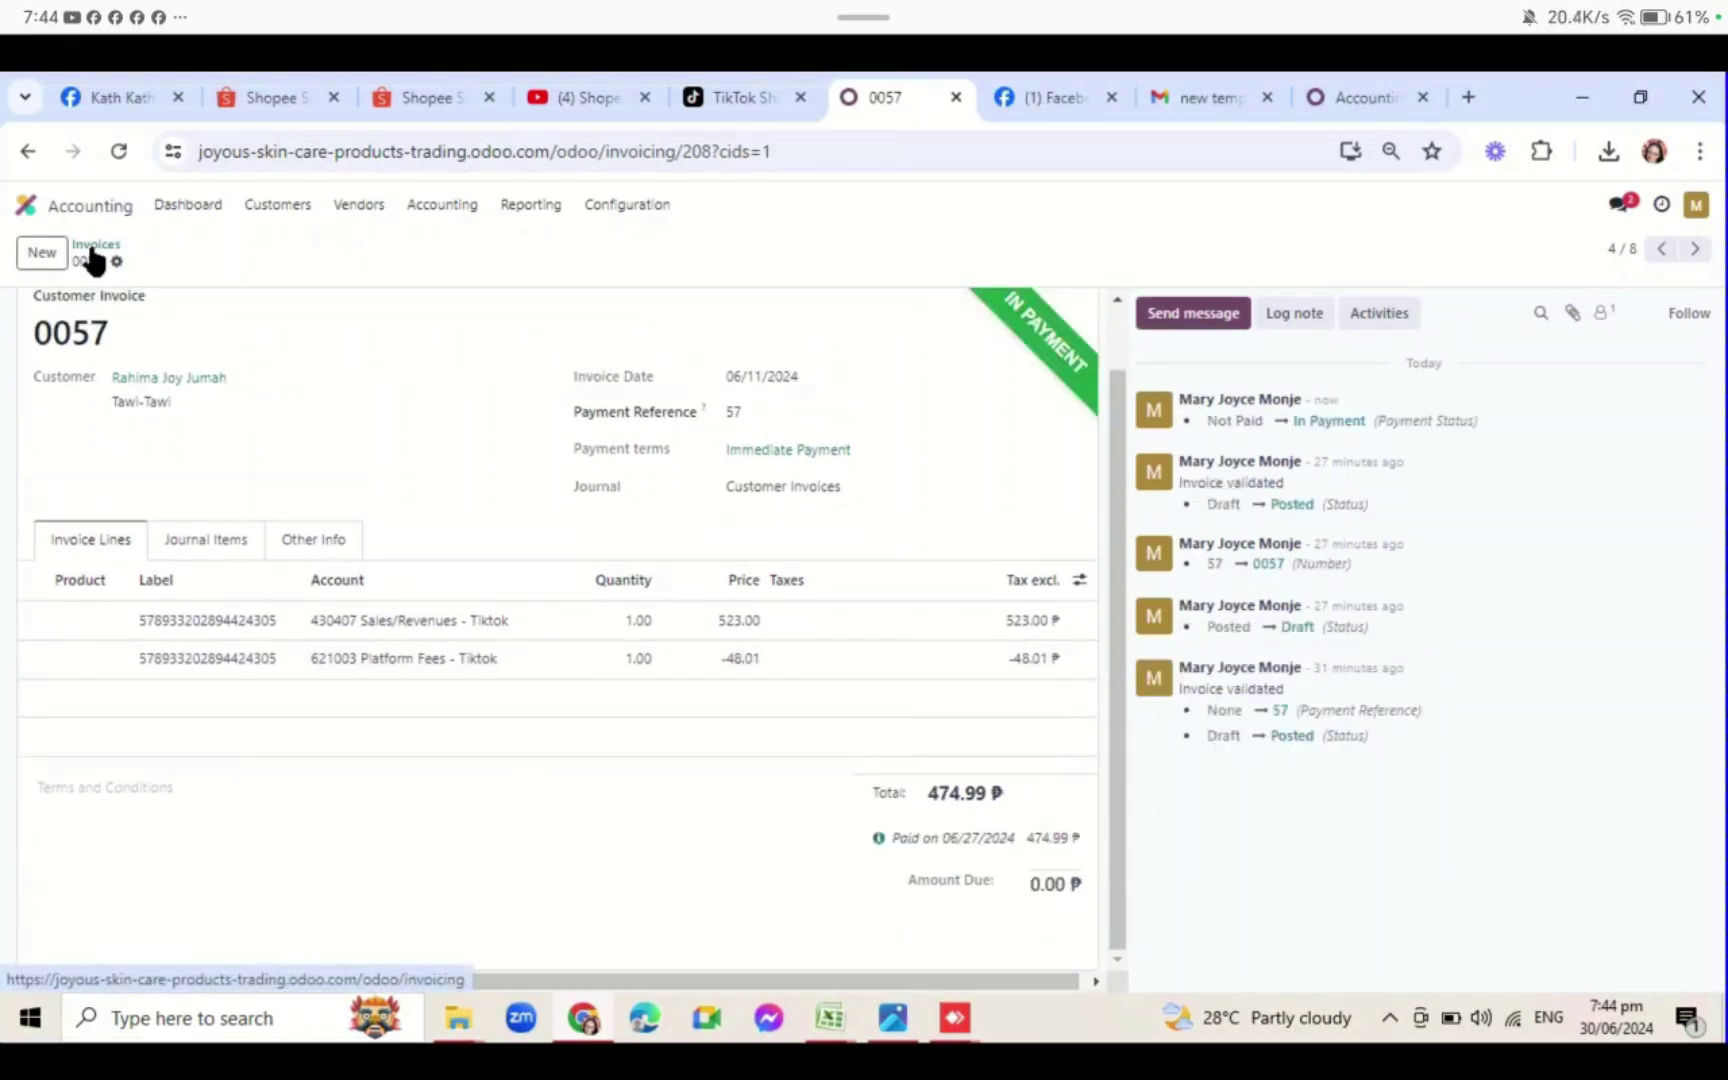
click(95, 258)
- Assign the outstanding credit 0056, not 0014, to unpaid invoice 0056 and return to the unpaid invoices list
click(73, 478)
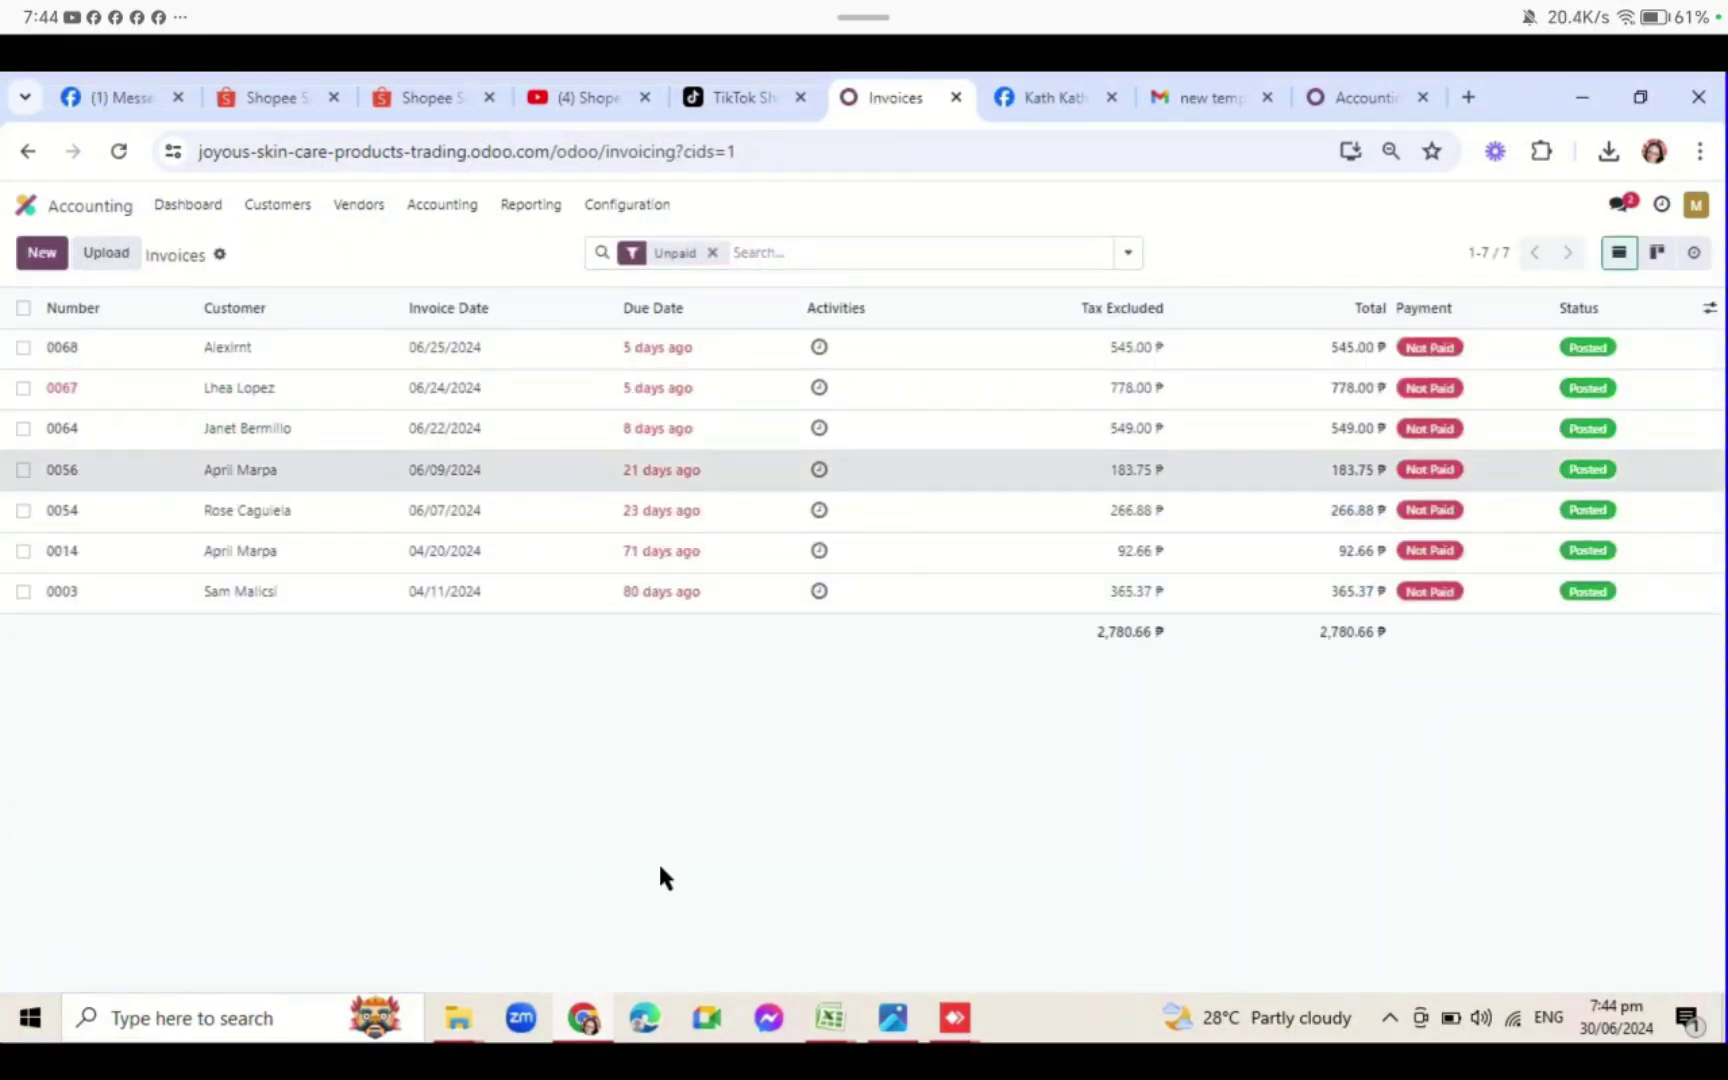
scroll(733, 856, down, 2)
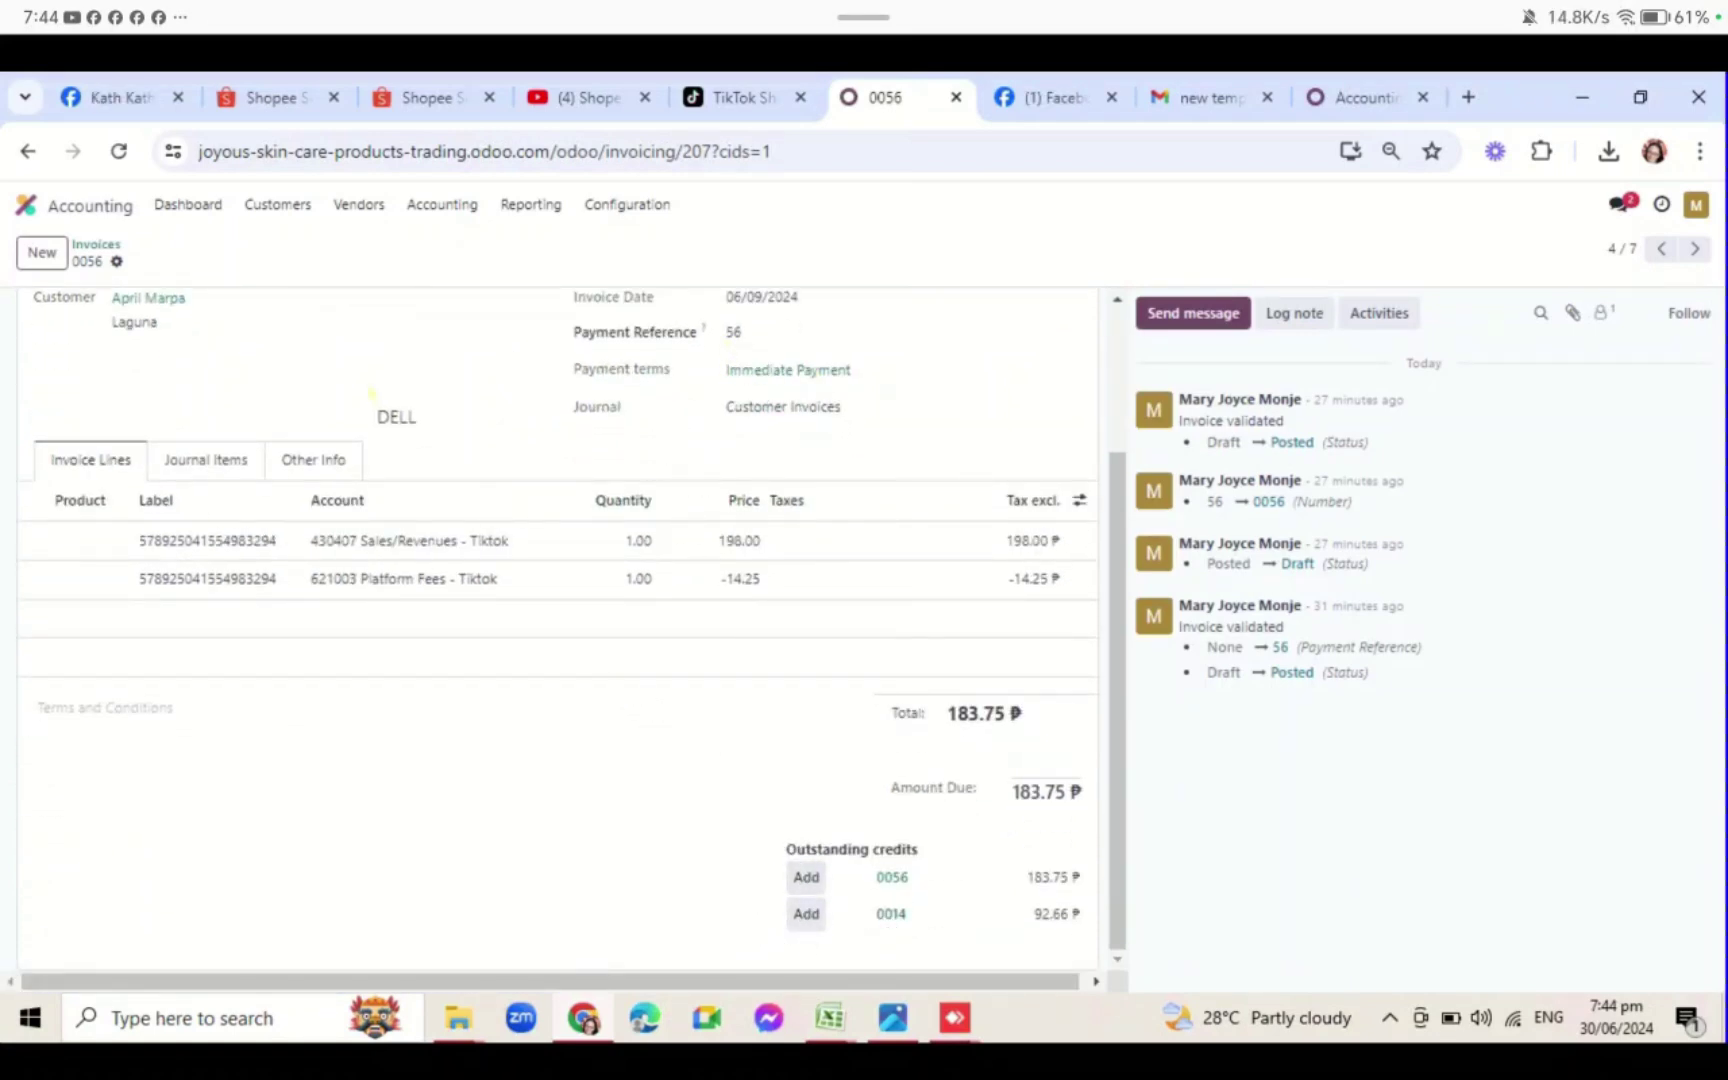
click(806, 877)
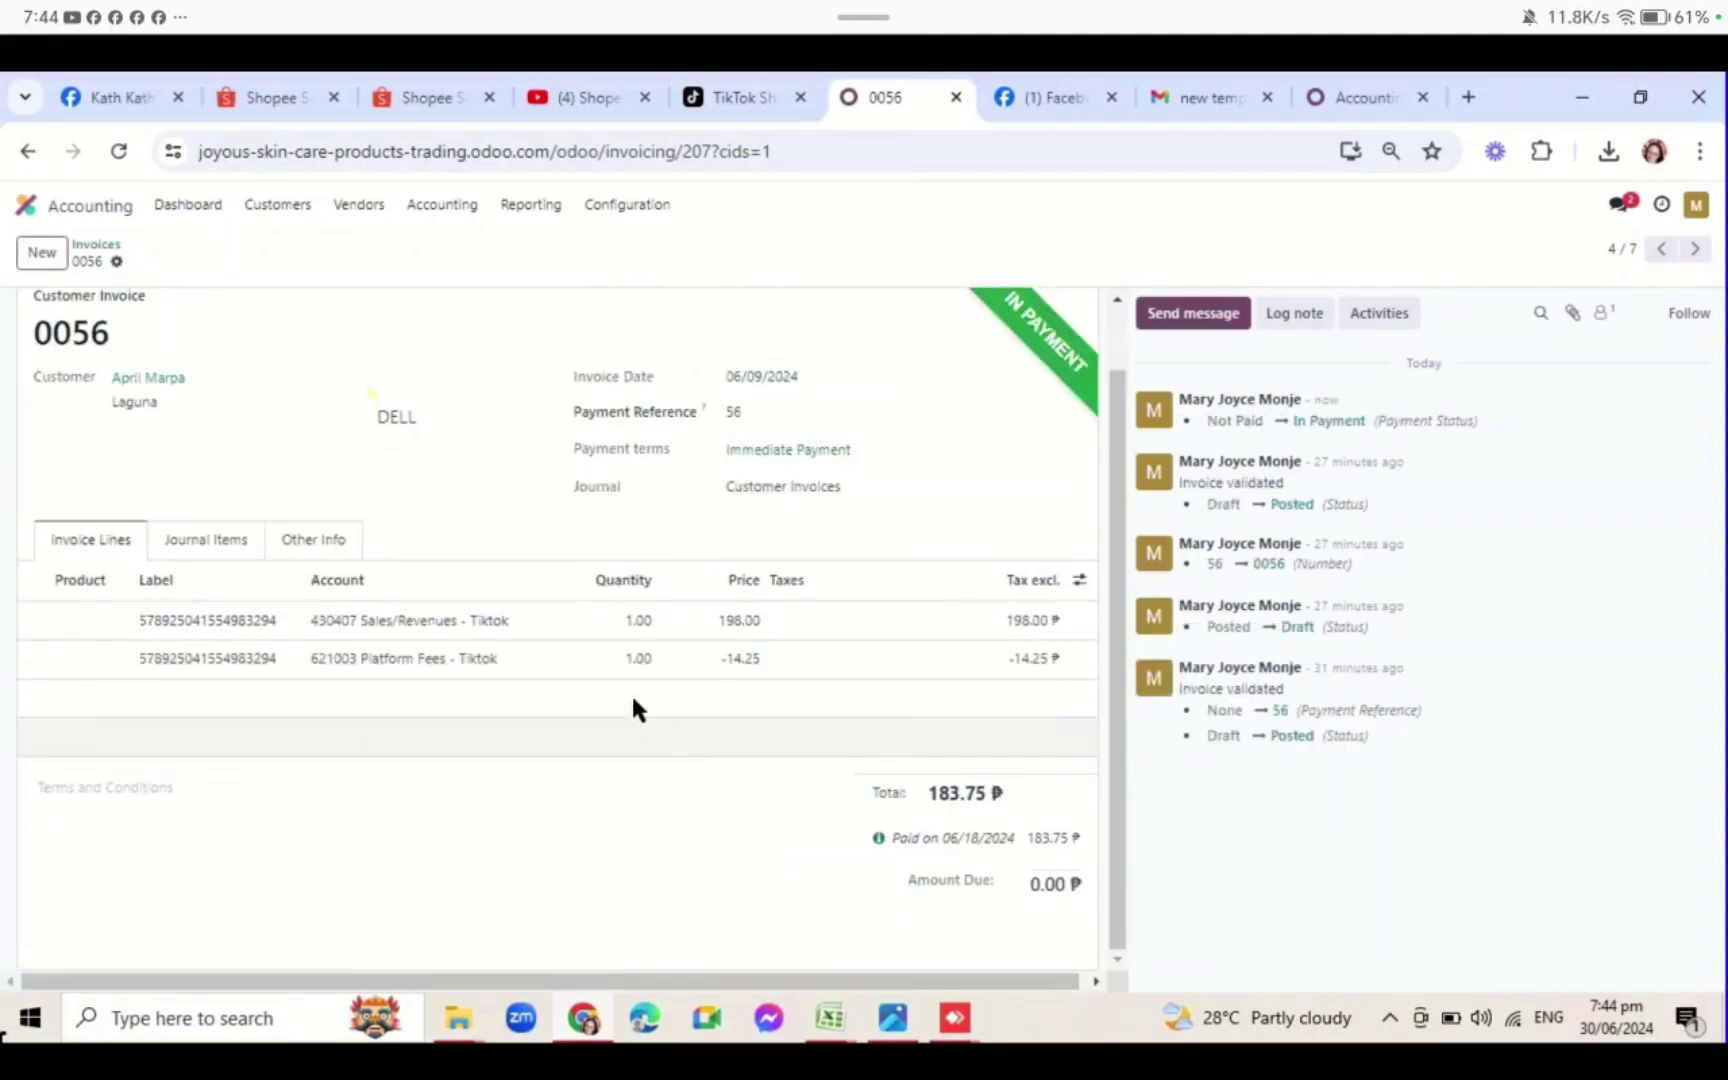
scroll(548, 664, up, 1)
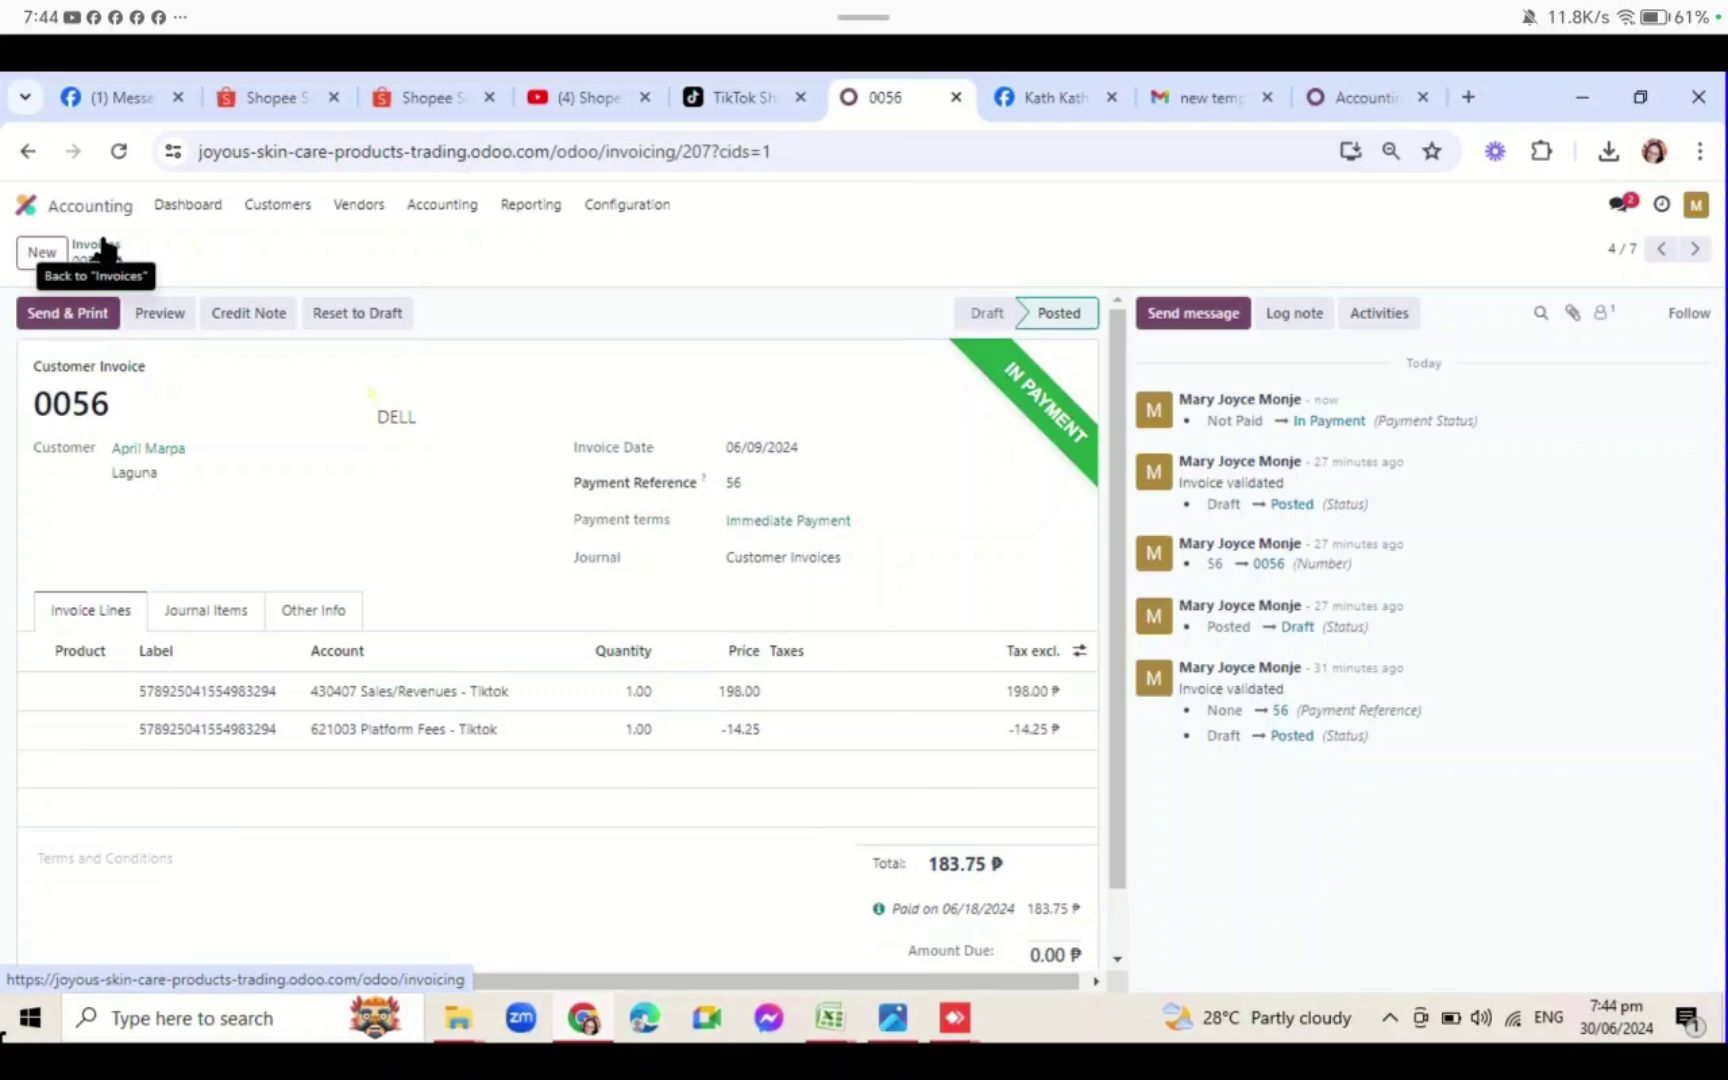
click(100, 248)
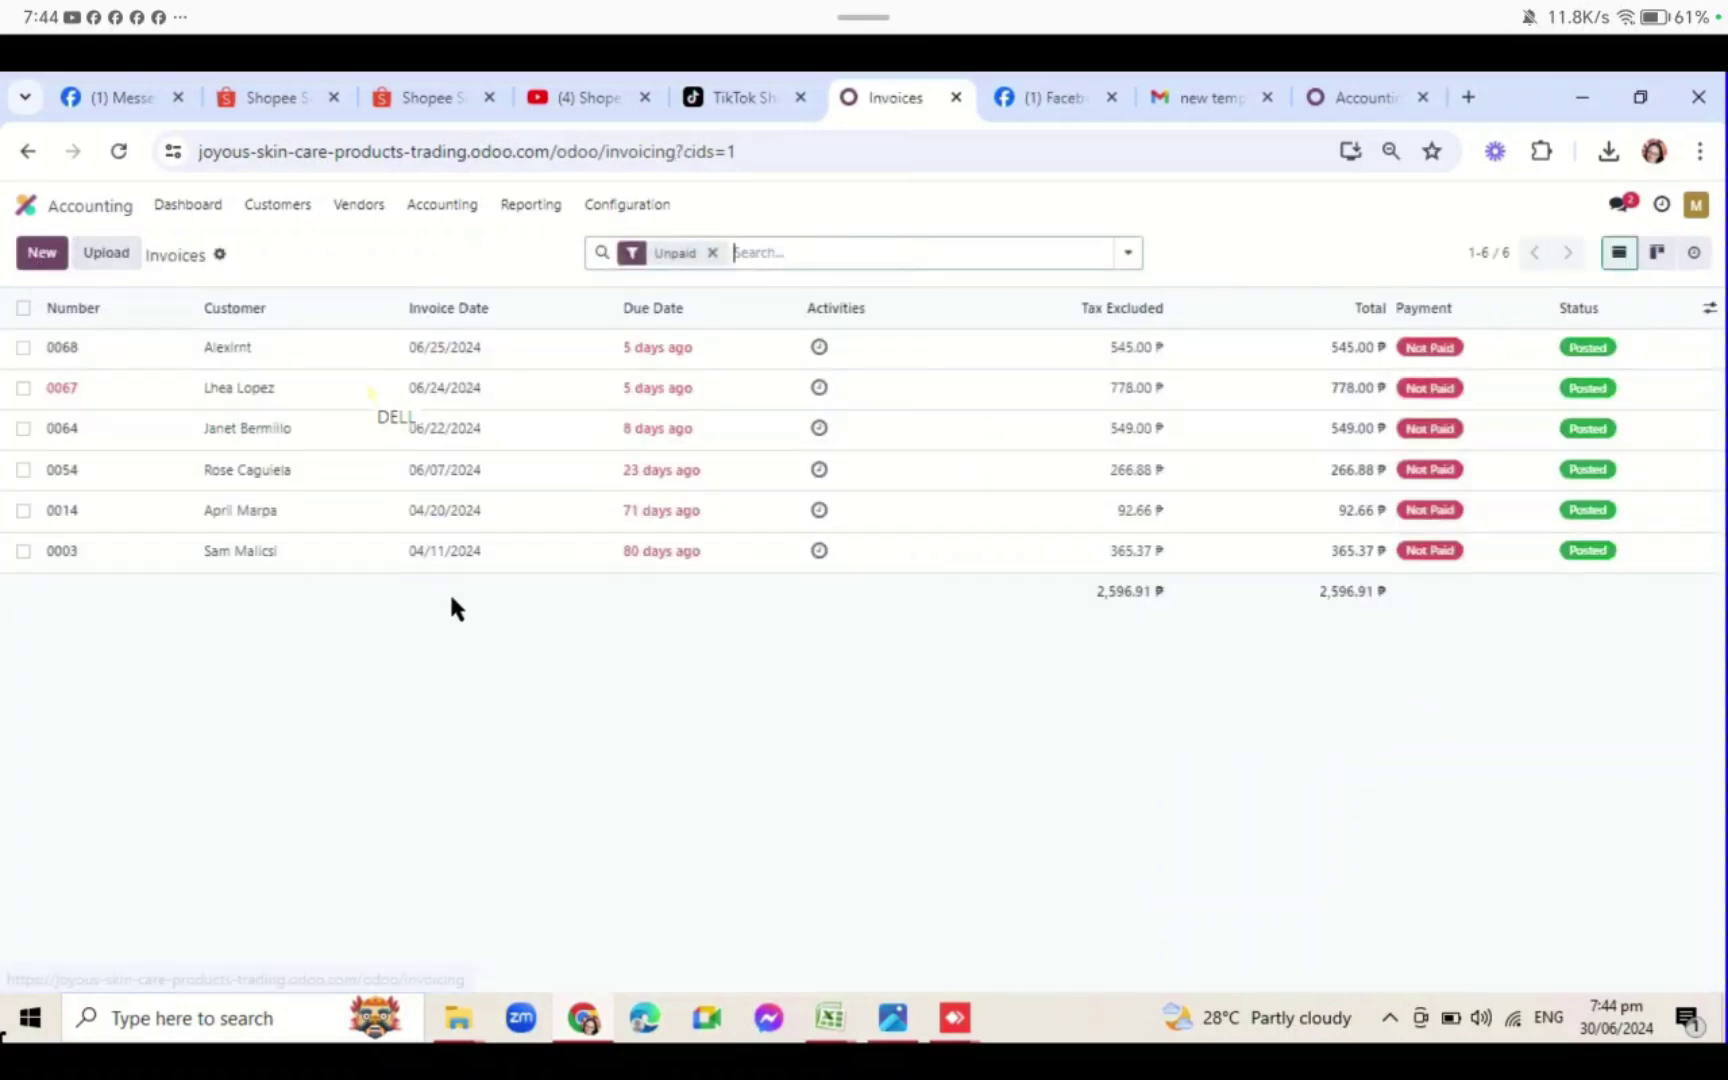
- Assign the outstanding credit 0054 to unpaid invoice 0054 and return to the unpaid invoices list
click(60, 482)
scroll(860, 900, down, 2)
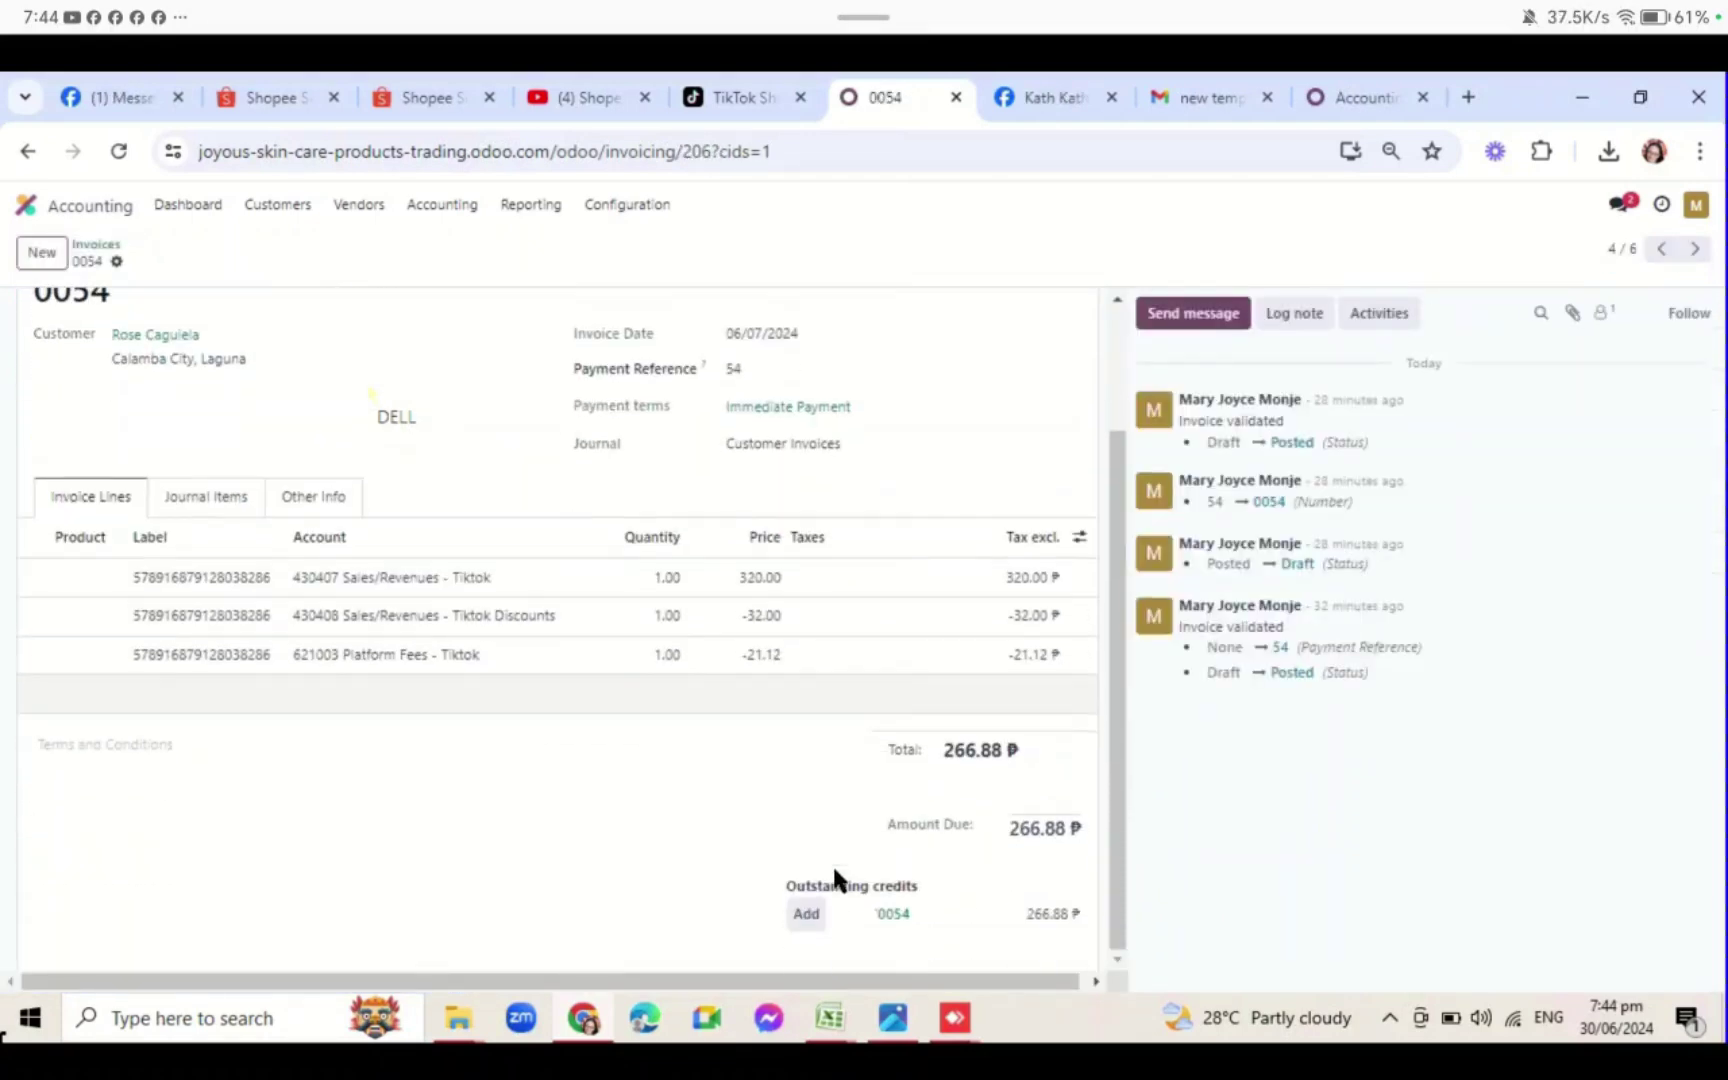
click(803, 914)
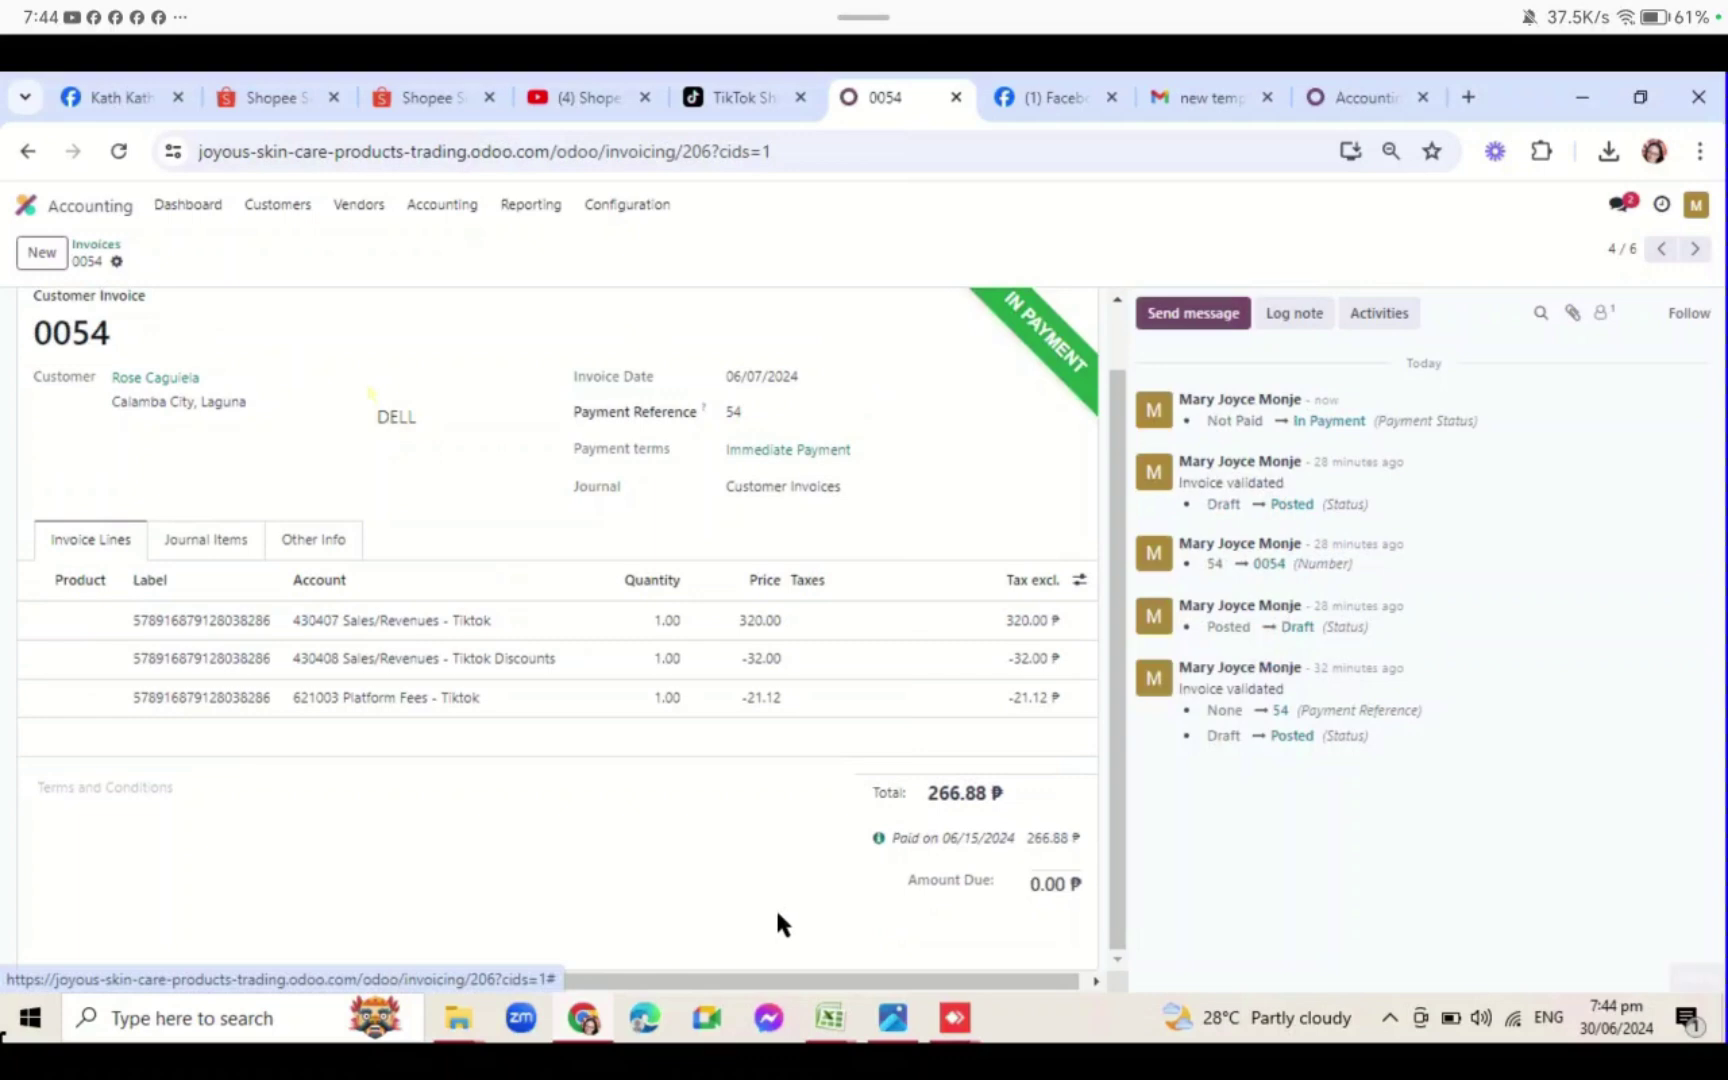
click(95, 246)
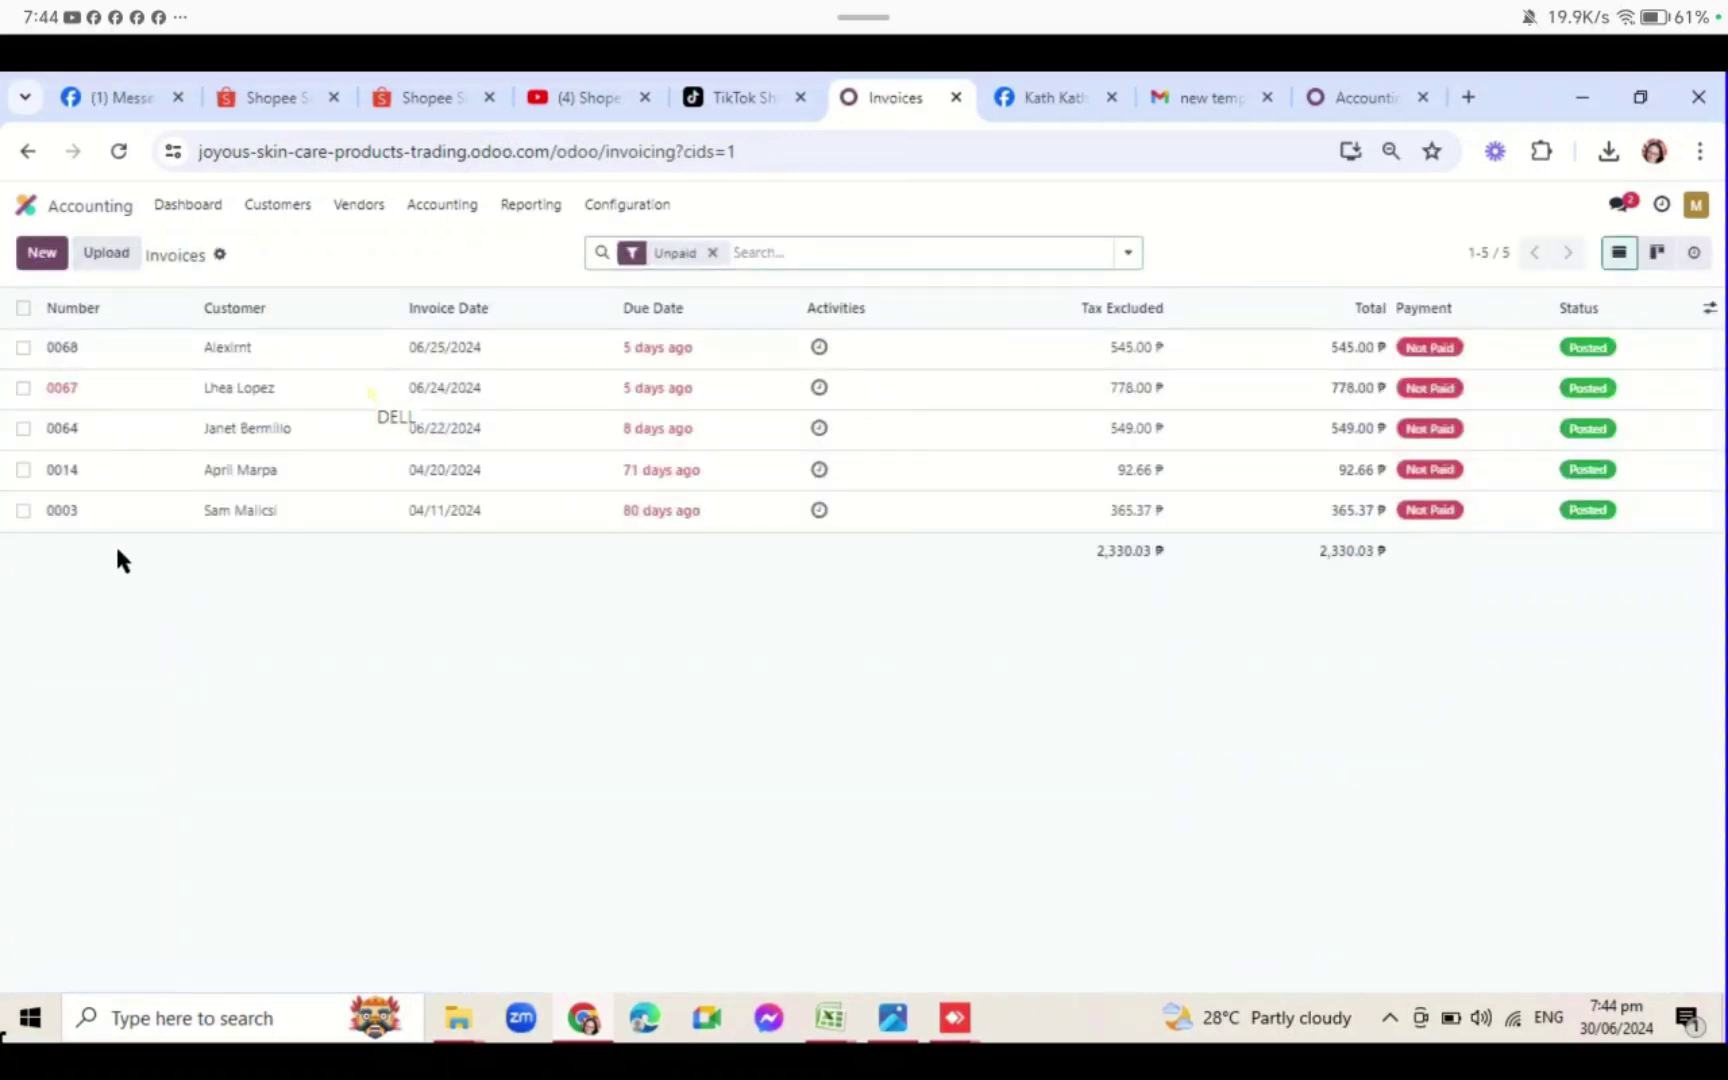
- Assign the outstanding credit 0014 to unpaid invoice 0014, review the invoice, and return to the unpaid invoices list
click(66, 480)
scroll(622, 840, down, 6)
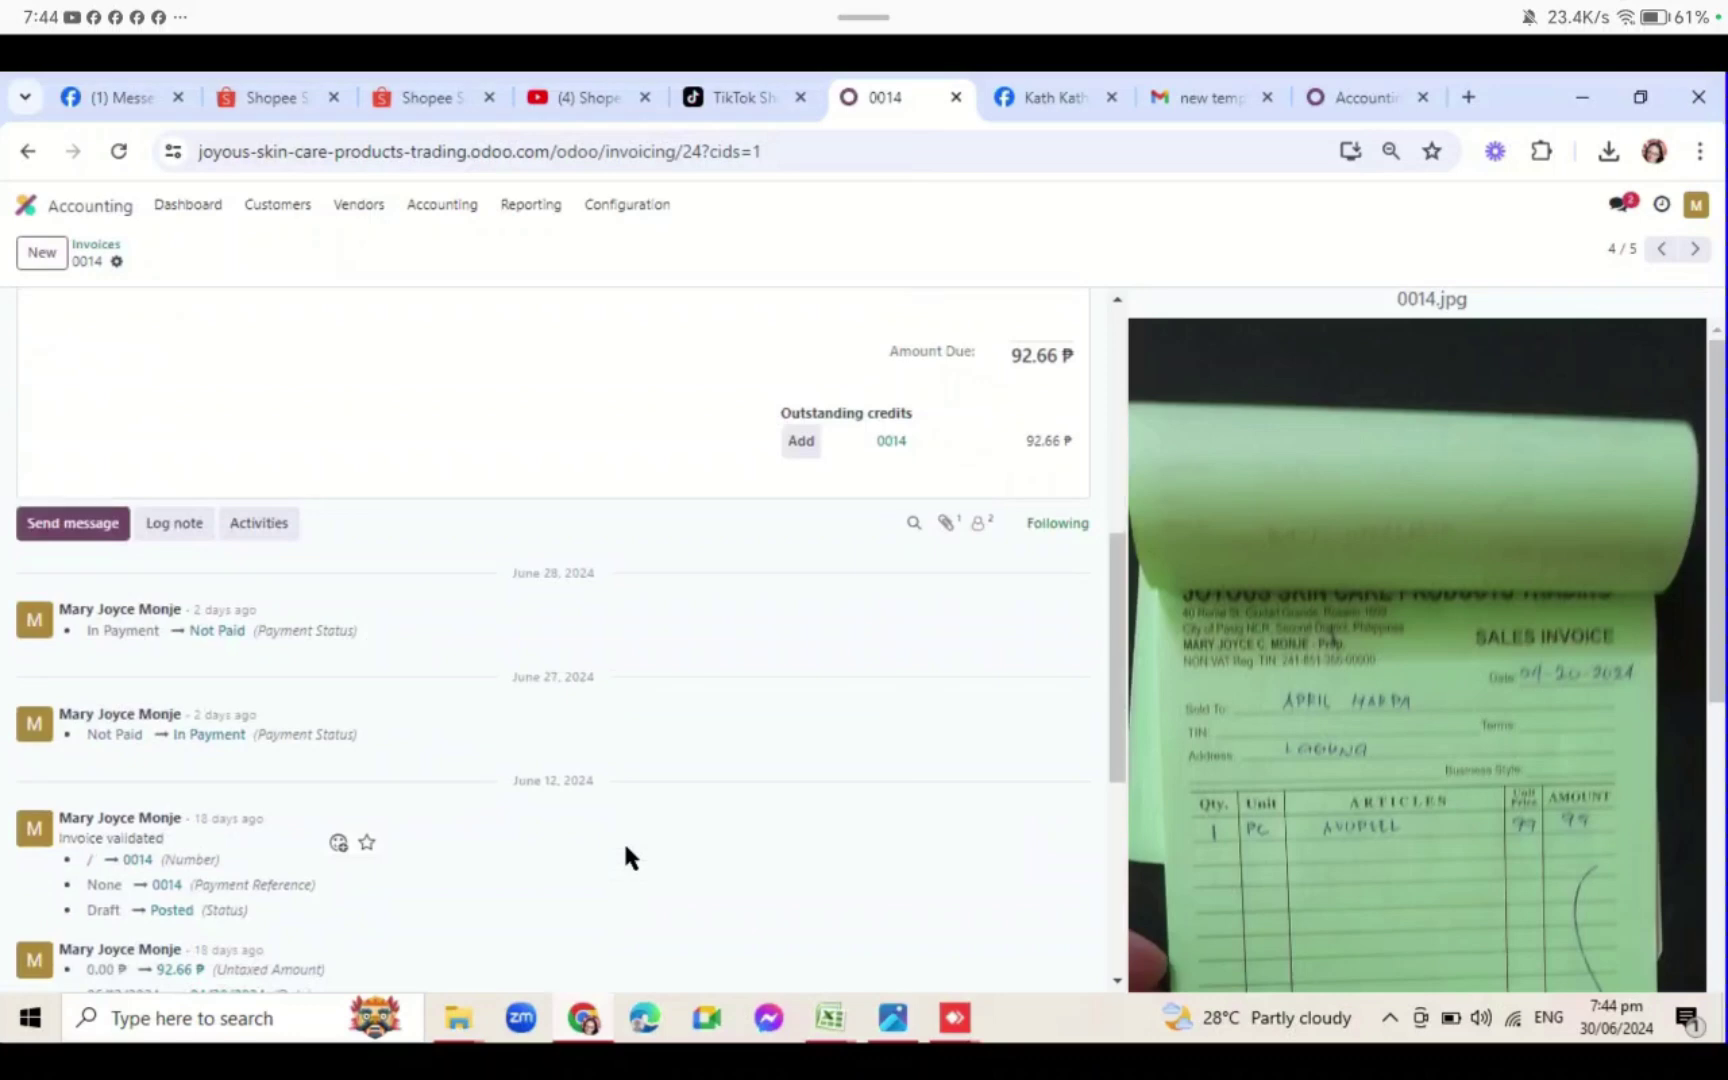
scroll(625, 858, up, 5)
scroll(629, 852, down, 1)
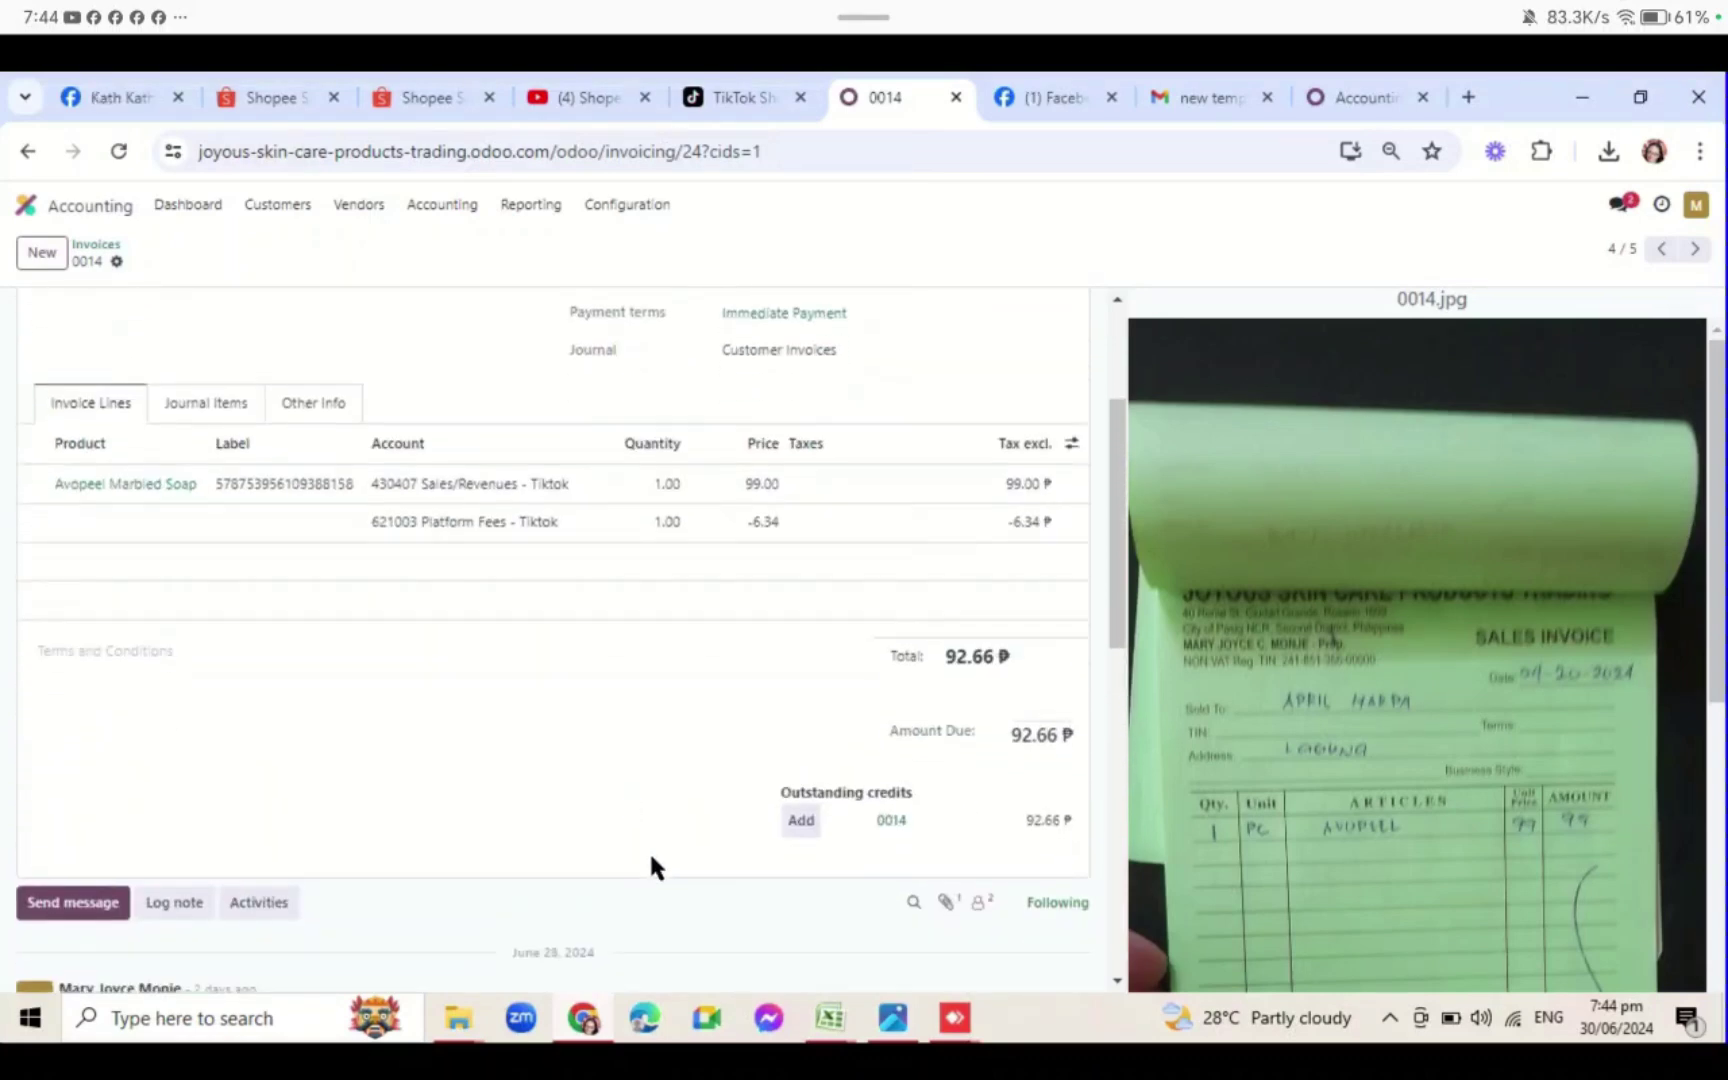
click(800, 824)
scroll(410, 560, up, 2)
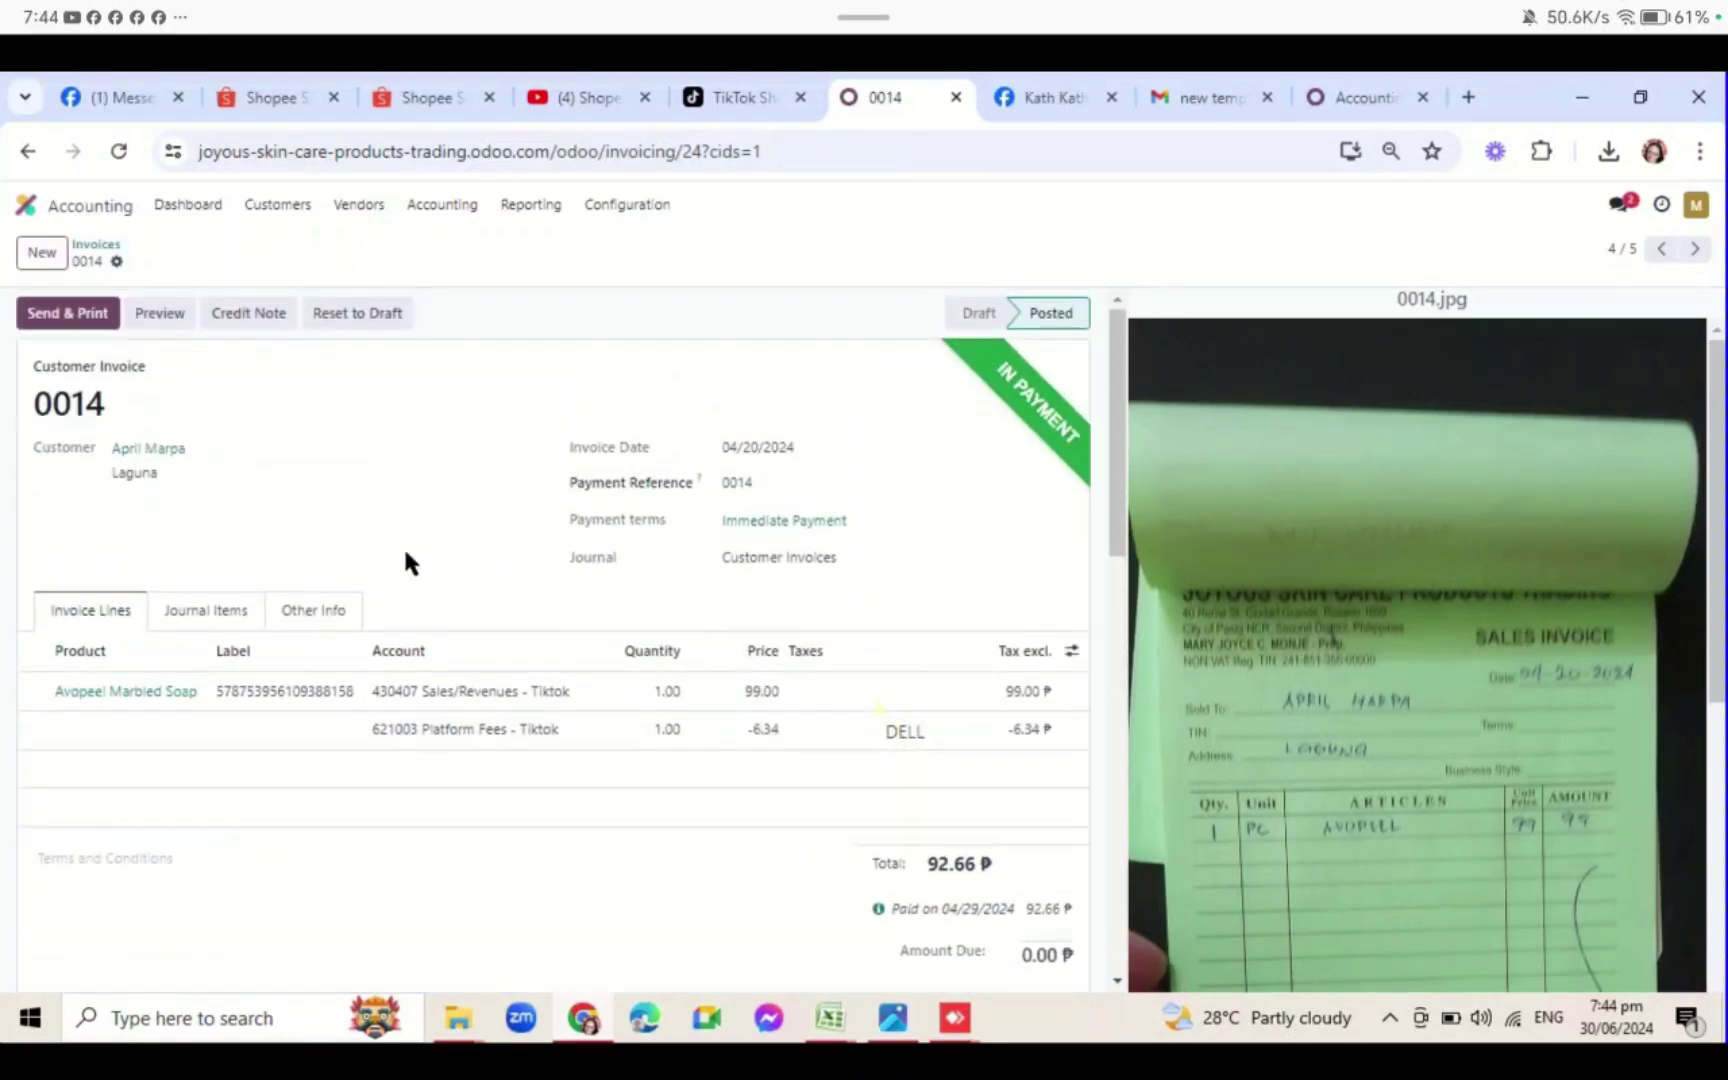
scroll(420, 579, down, 1)
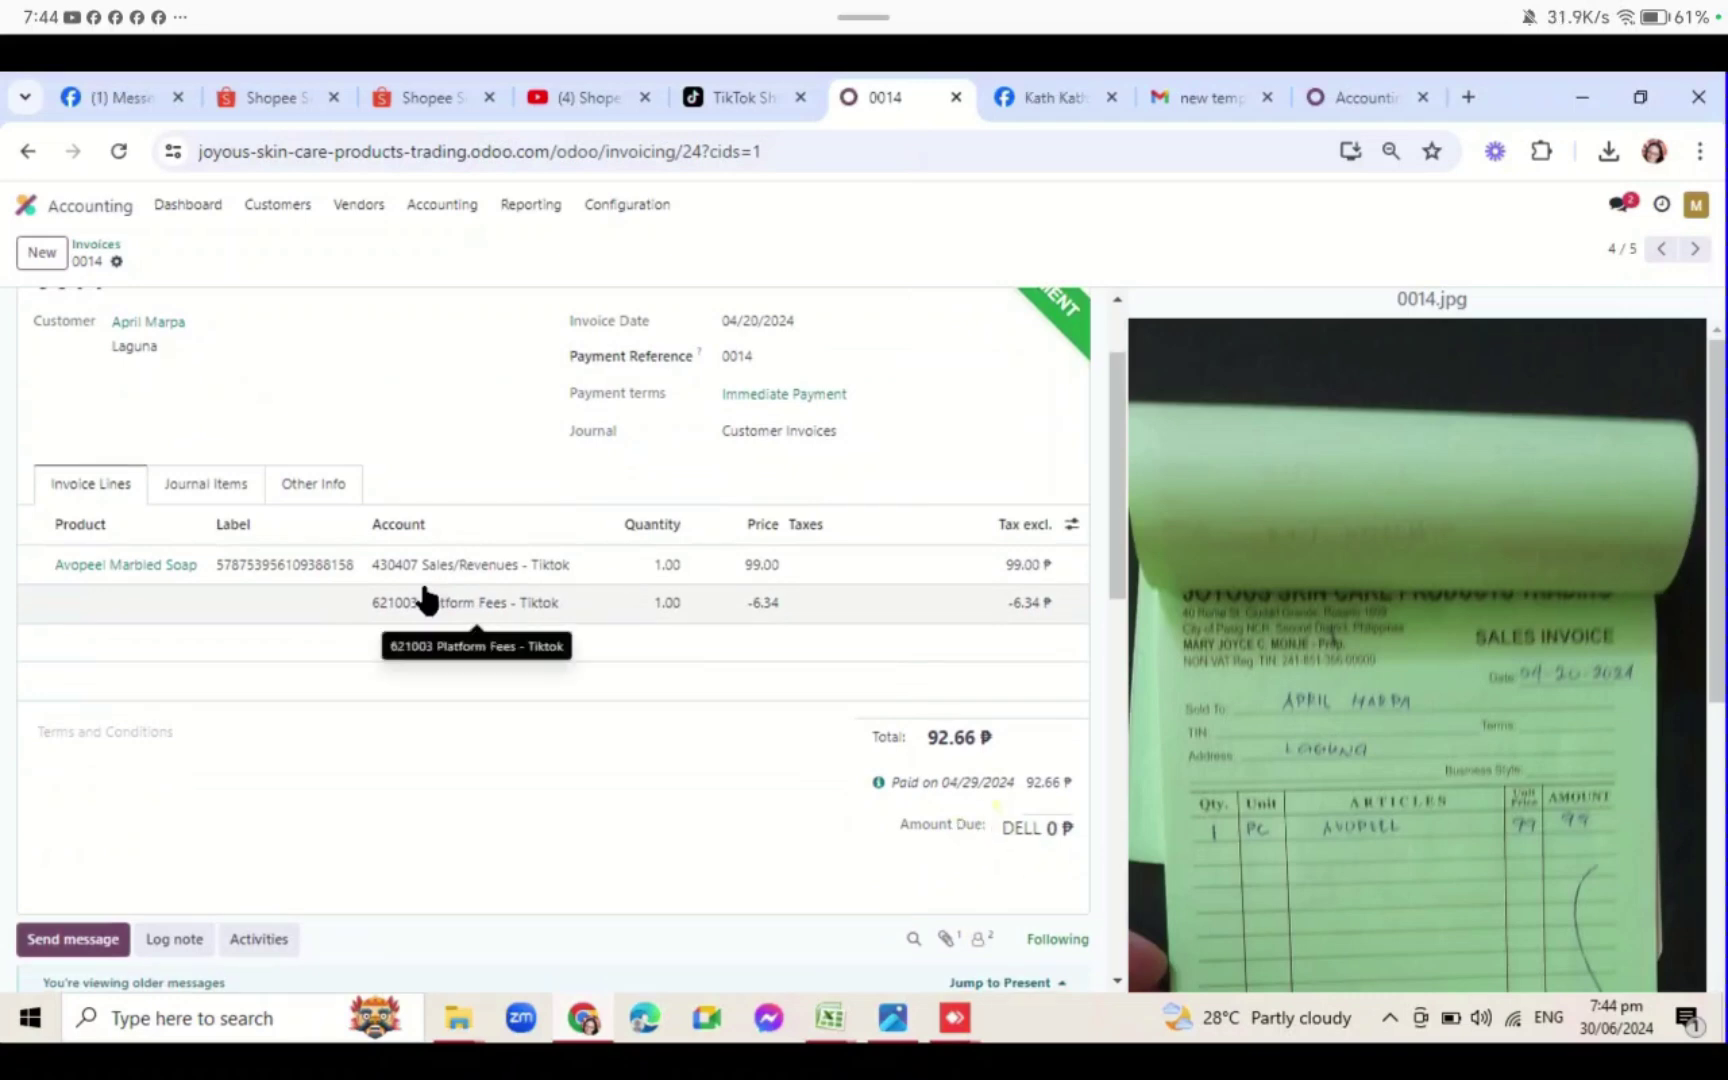
scroll(424, 596, up, 1)
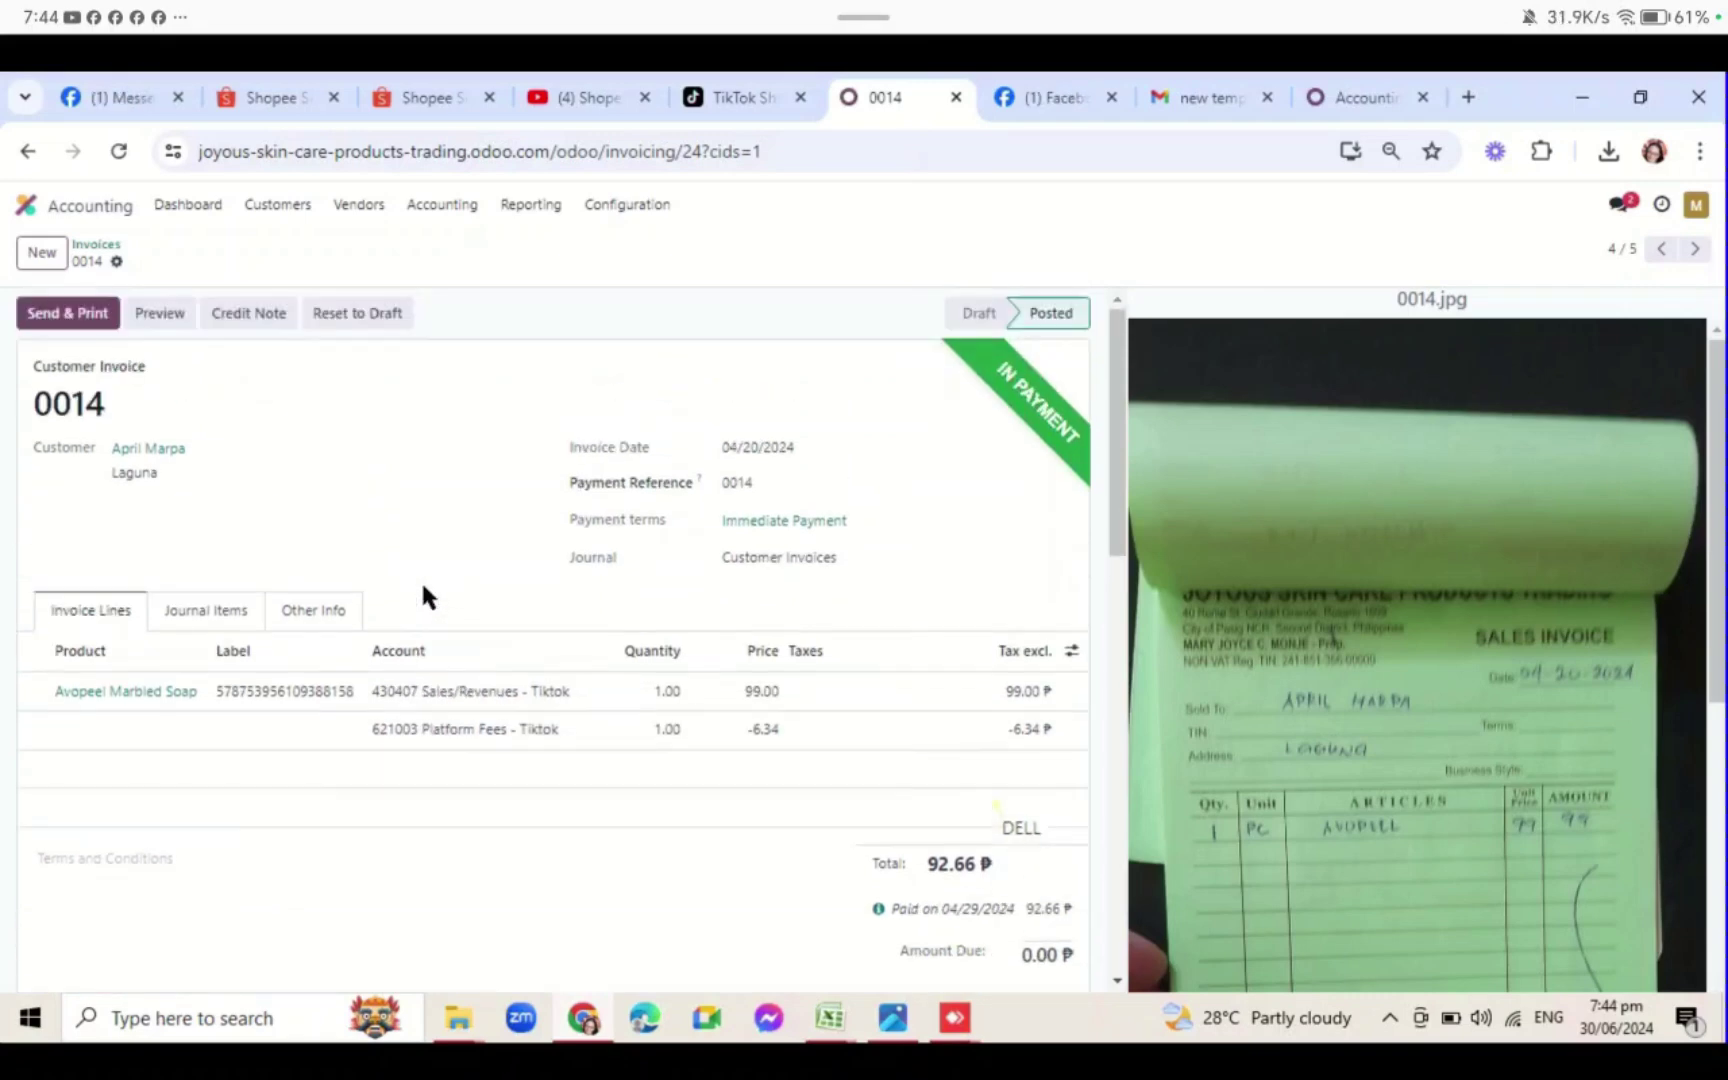
click(96, 248)
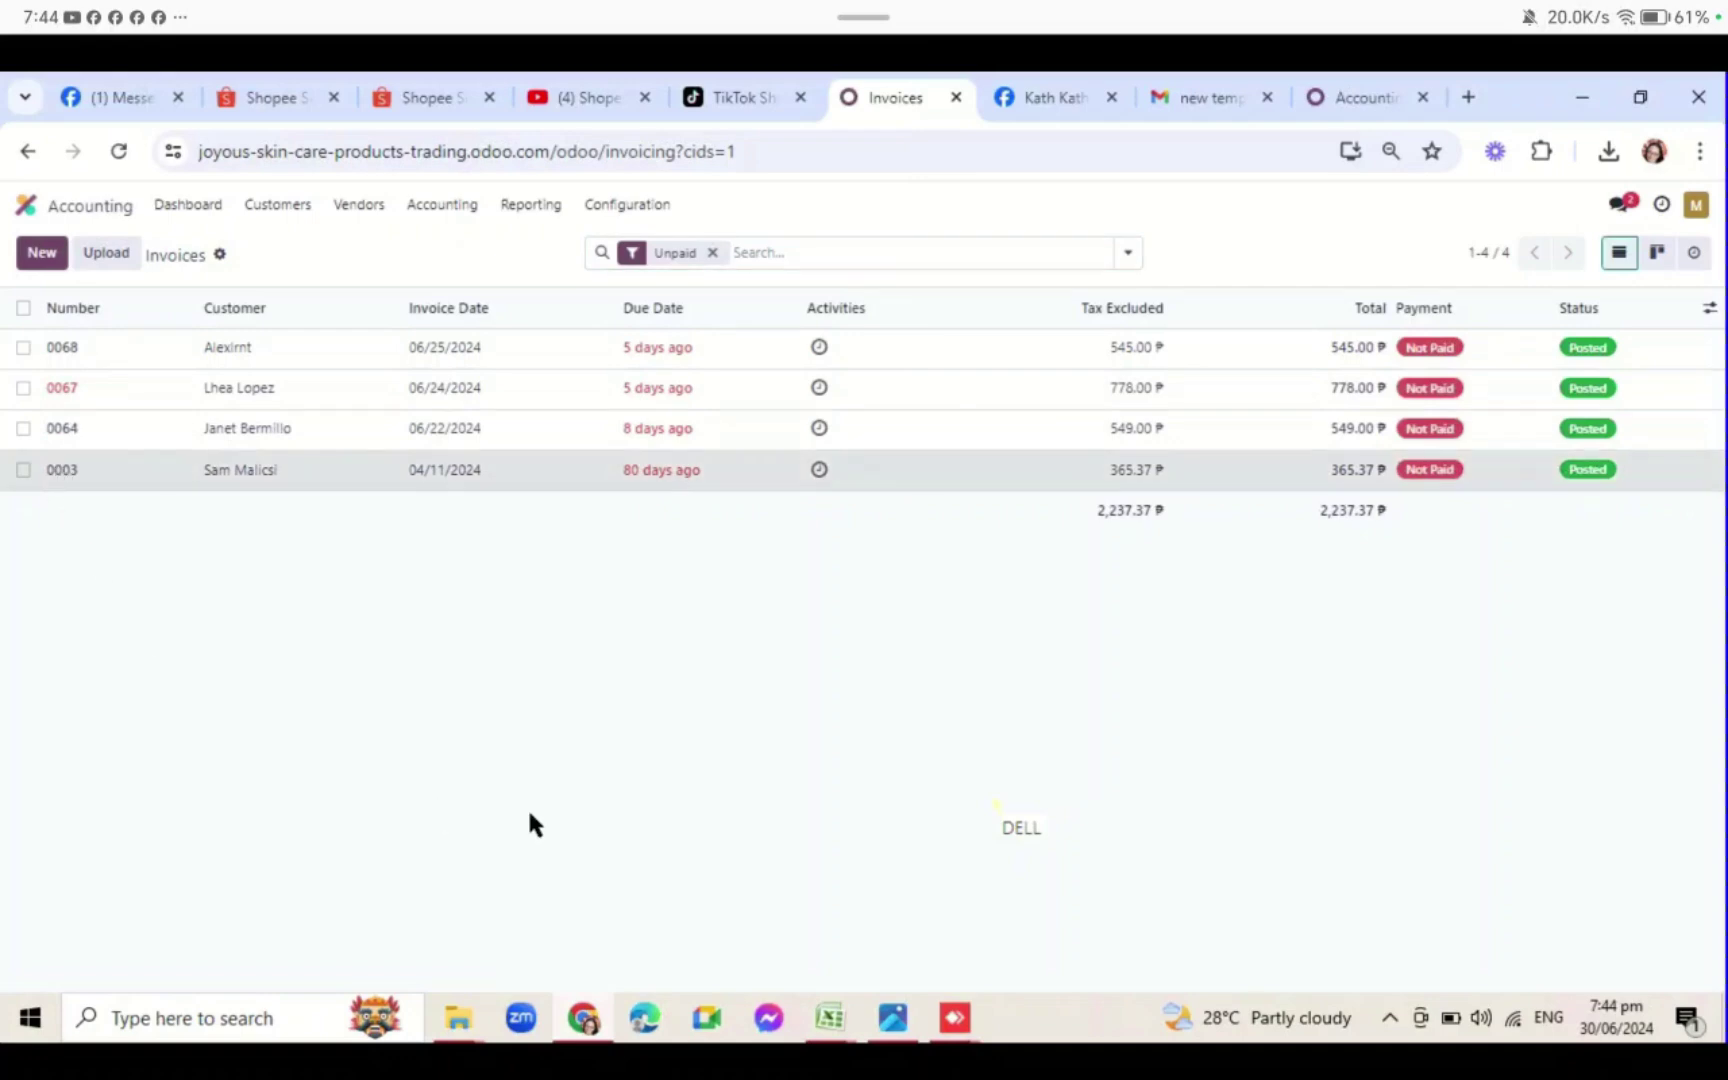
- Assign the outstanding credit 0003 to unpaid invoice 0003 and return to the unpaid invoices list
scroll(817, 869, down, 2)
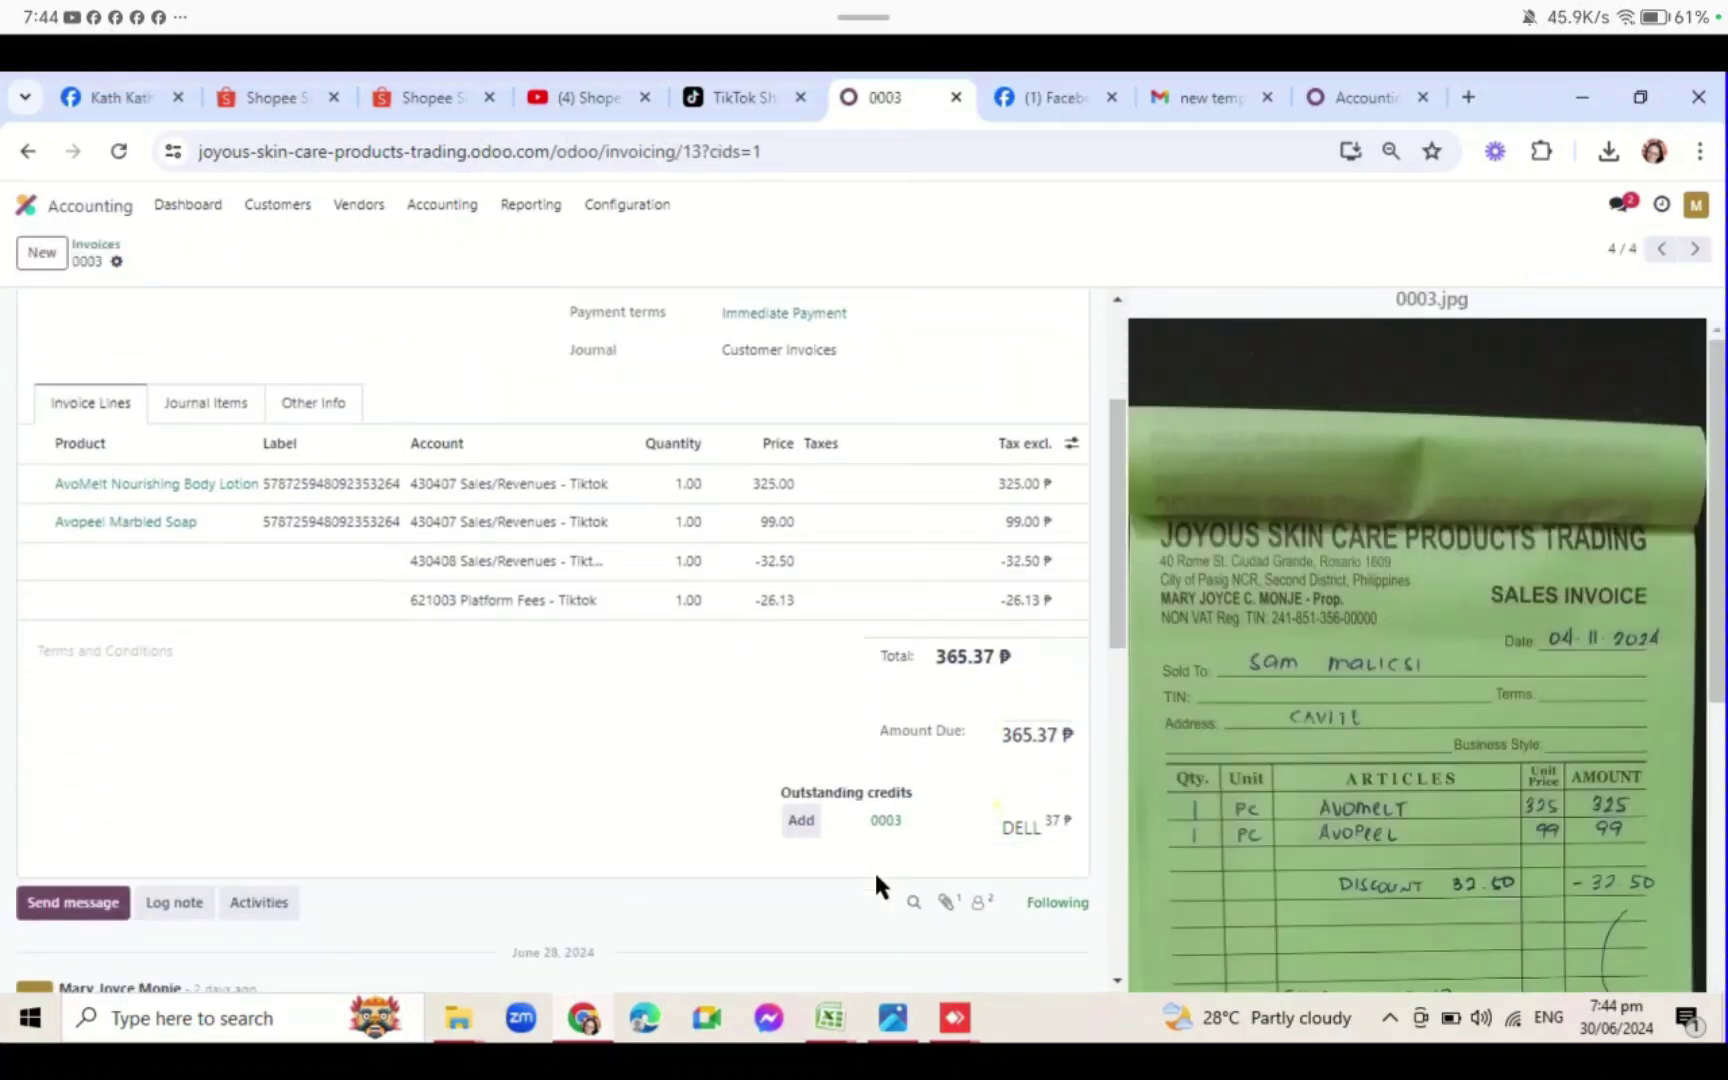
click(801, 821)
scroll(665, 745, up, 2)
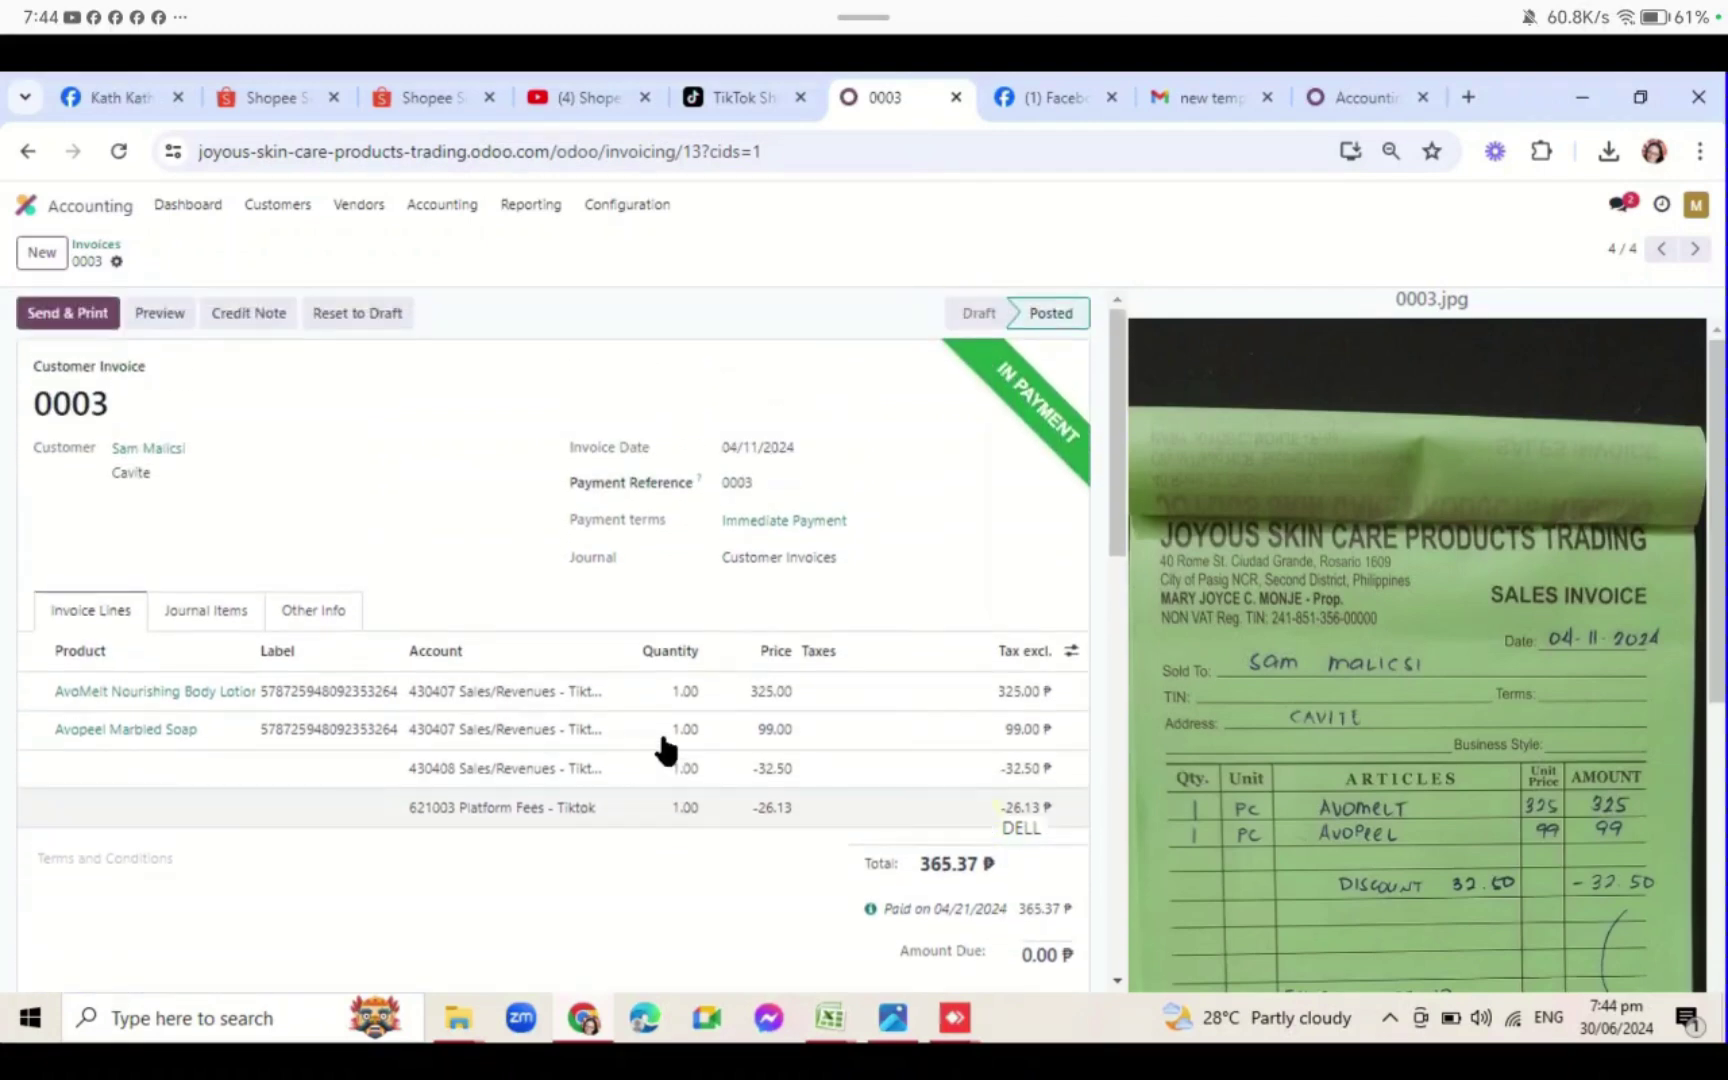
click(98, 255)
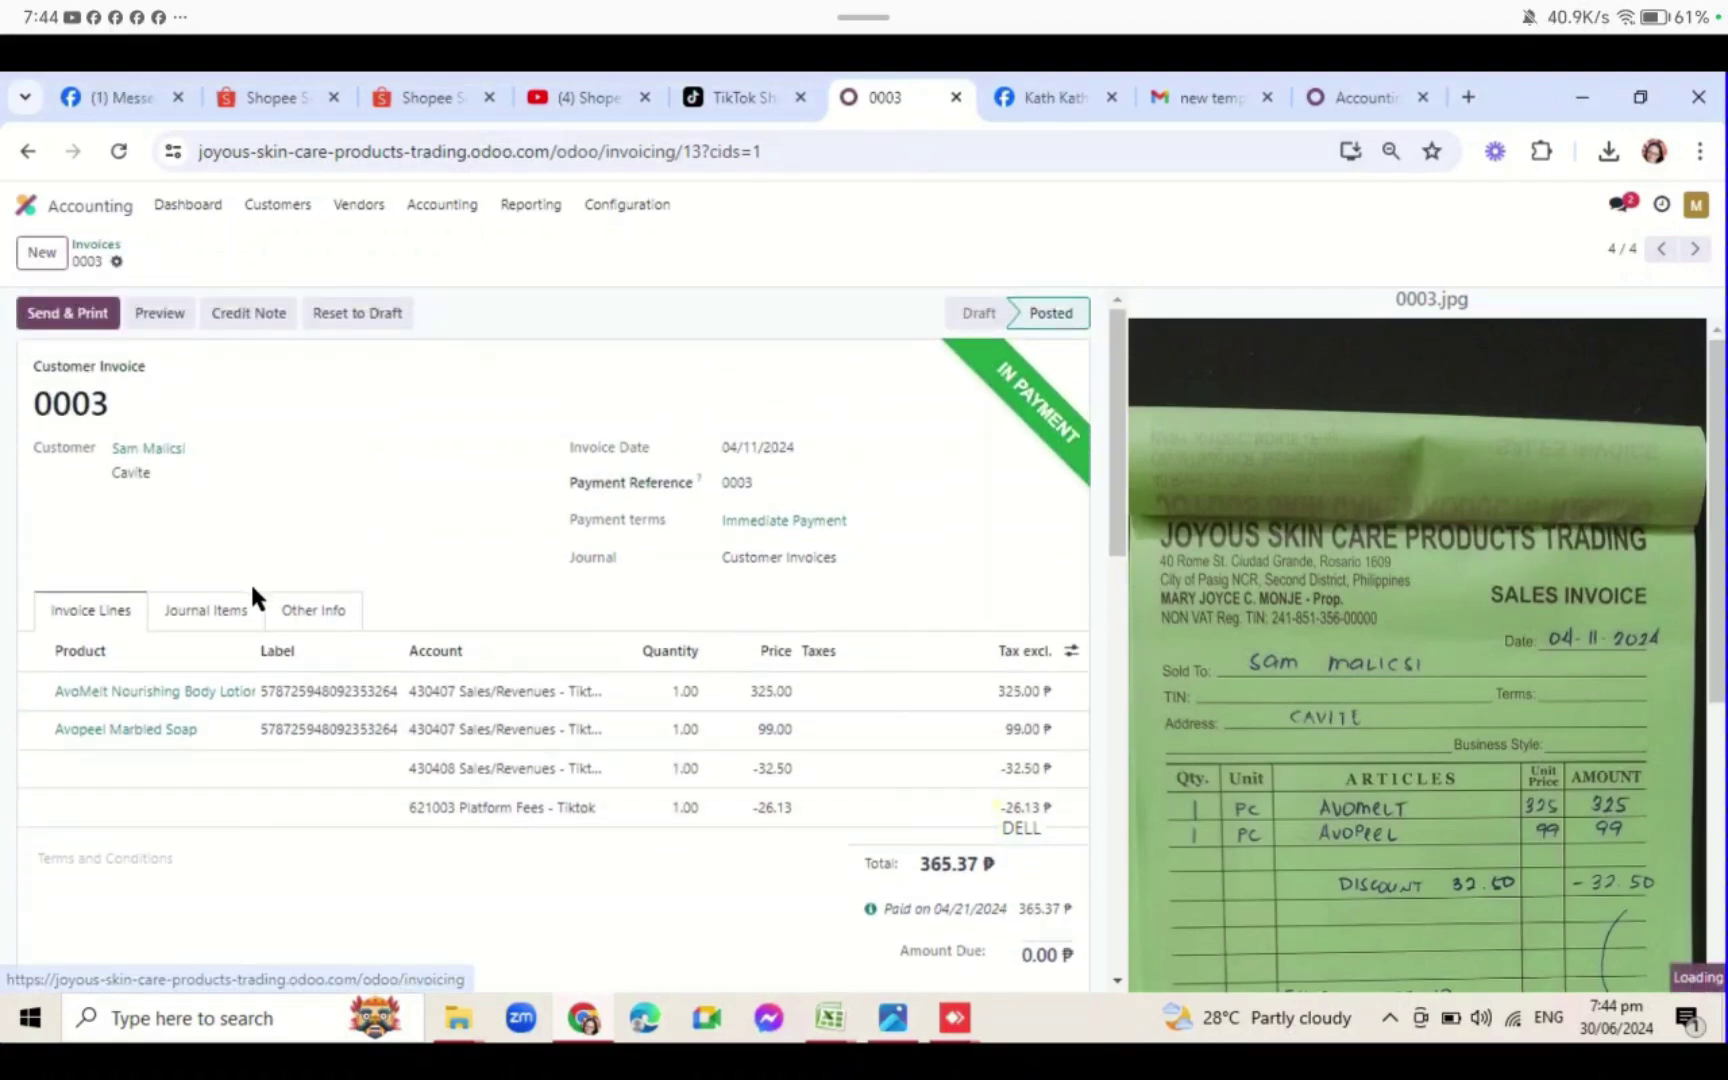